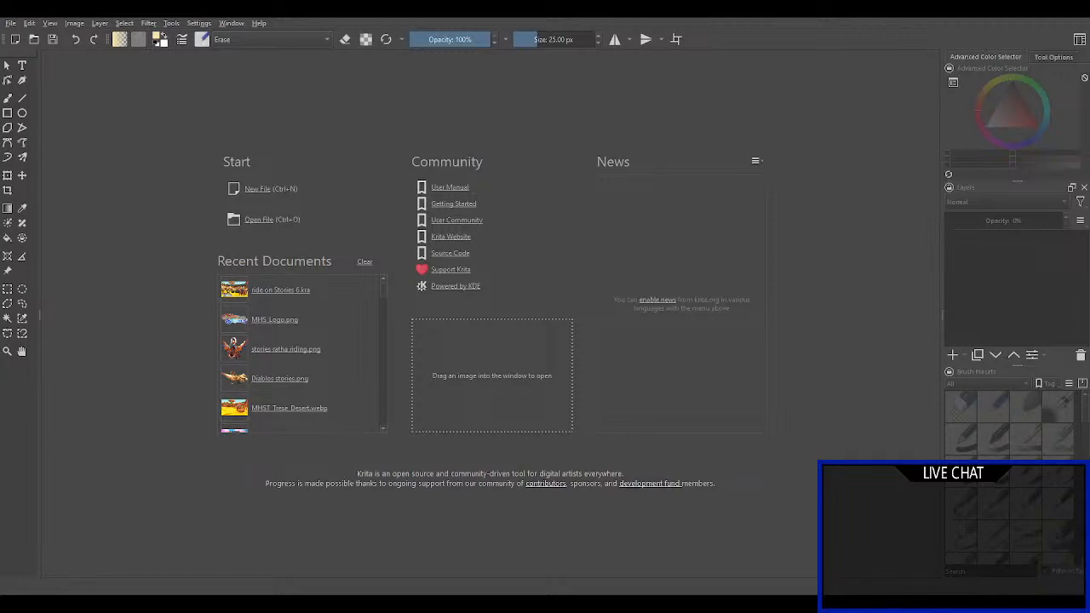
{"action": "scroll", "coordinate": [614, 409], "scroll_direction": "down", "scroll_amount": 2}
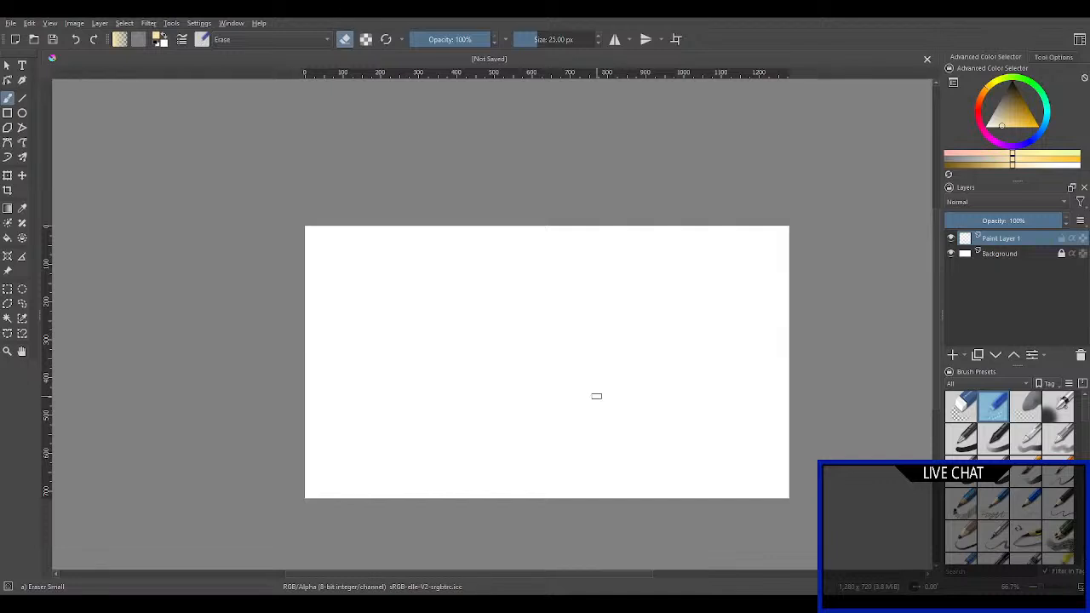
{"action": "scroll", "coordinate": [596, 395], "scroll_direction": "up", "scroll_amount": 2}
{"action": "scroll", "coordinate": [595, 396], "scroll_direction": "down", "scroll_amount": 1}
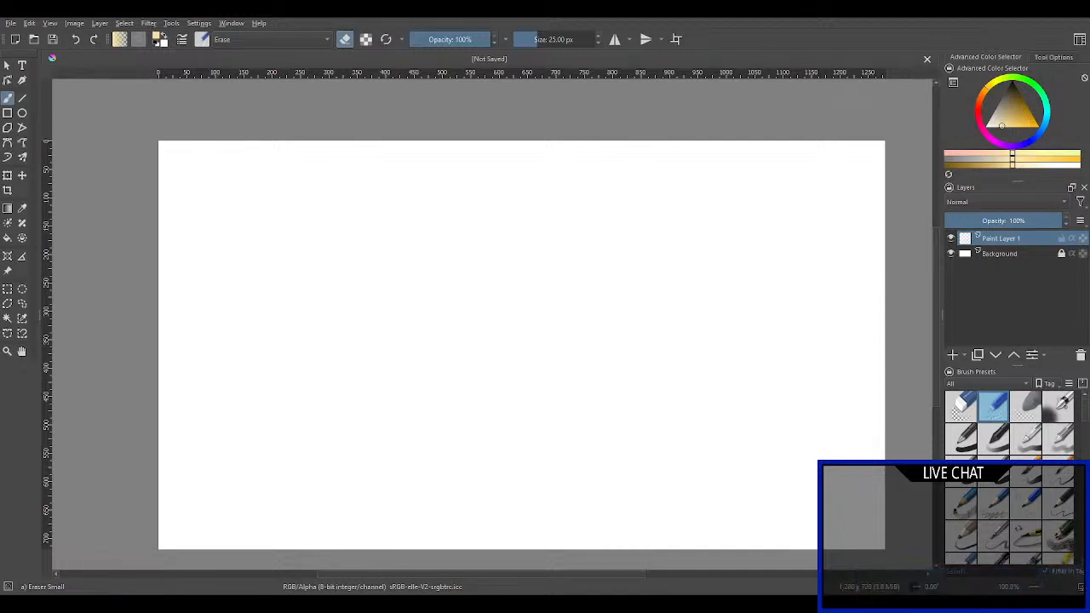
{"action": "scroll", "coordinate": [512, 197], "scroll_direction": "down", "scroll_amount": 2}
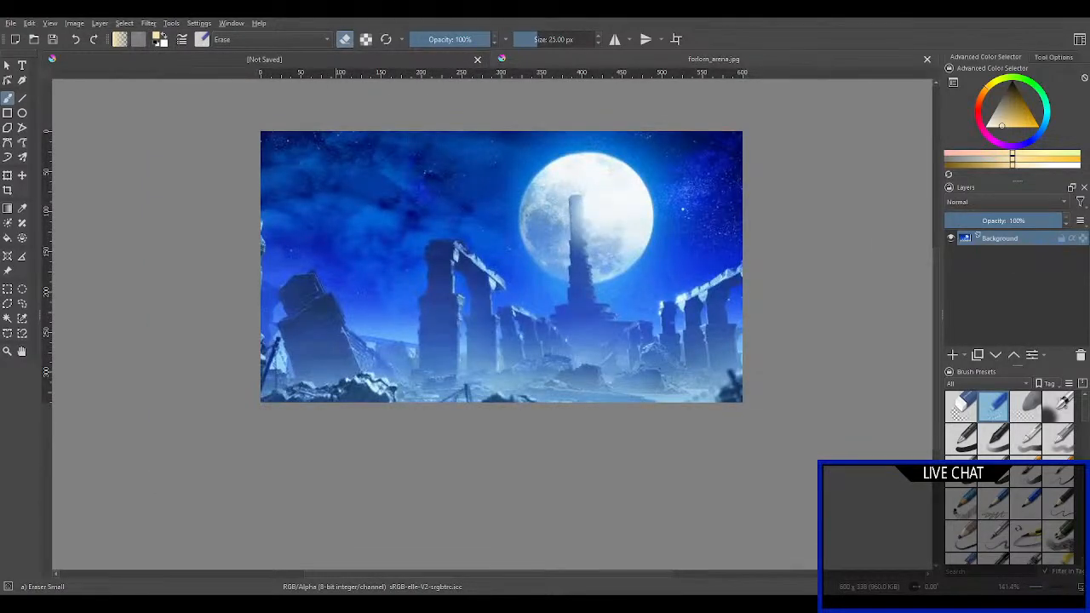
Paste the moonlit ruins image from forlorn_arena.jpg as a new layer in the blank unsaved document.
{"action": "left_click", "coordinate": [332, 60]}
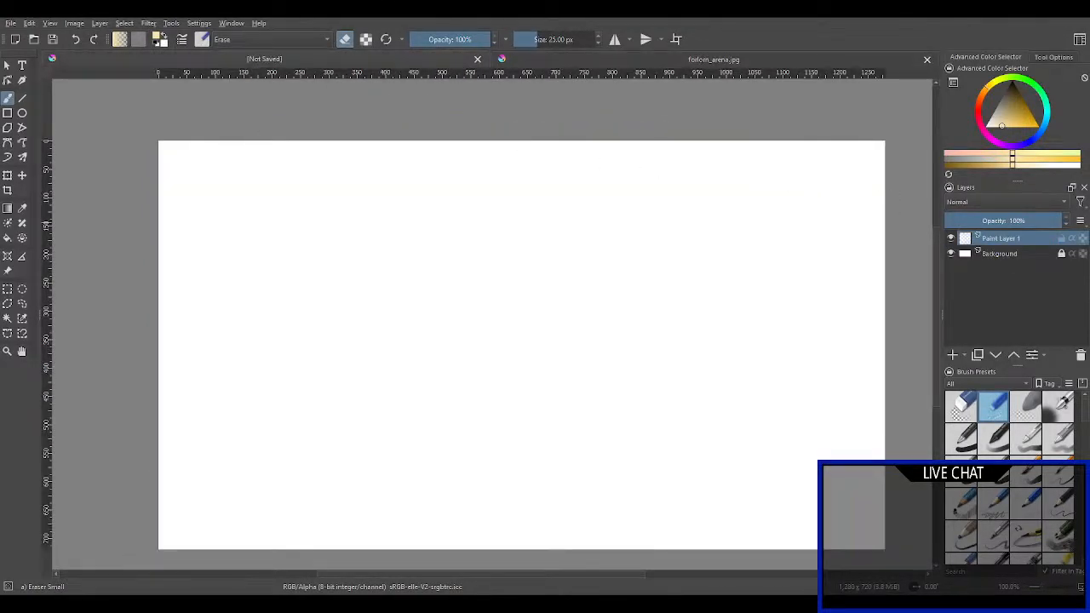
{"action": "key", "text": "shift+Delete"}
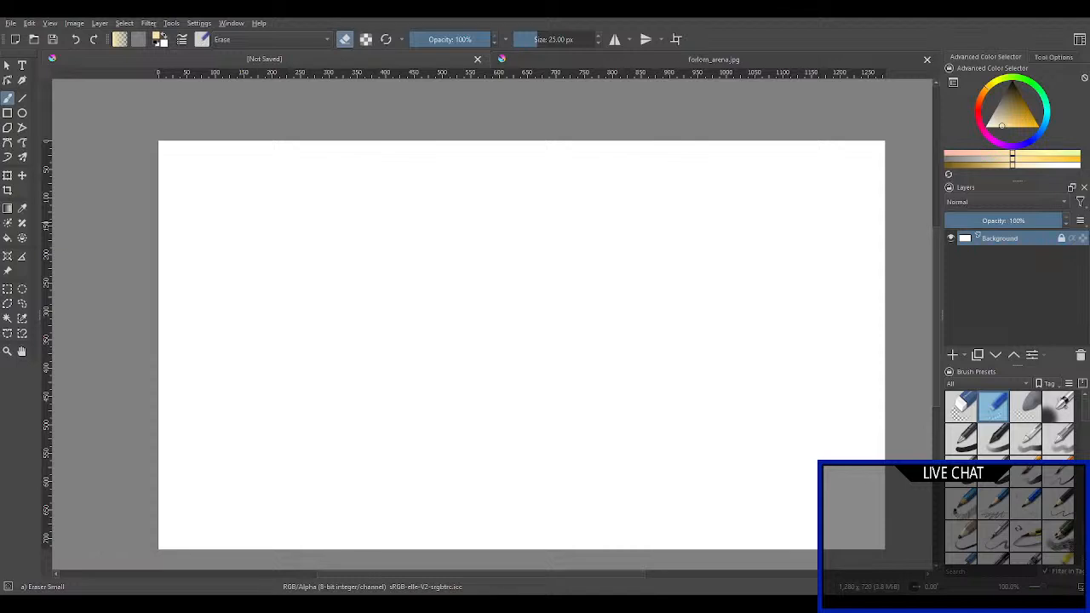
{"action": "key", "text": "ctrl+z"}
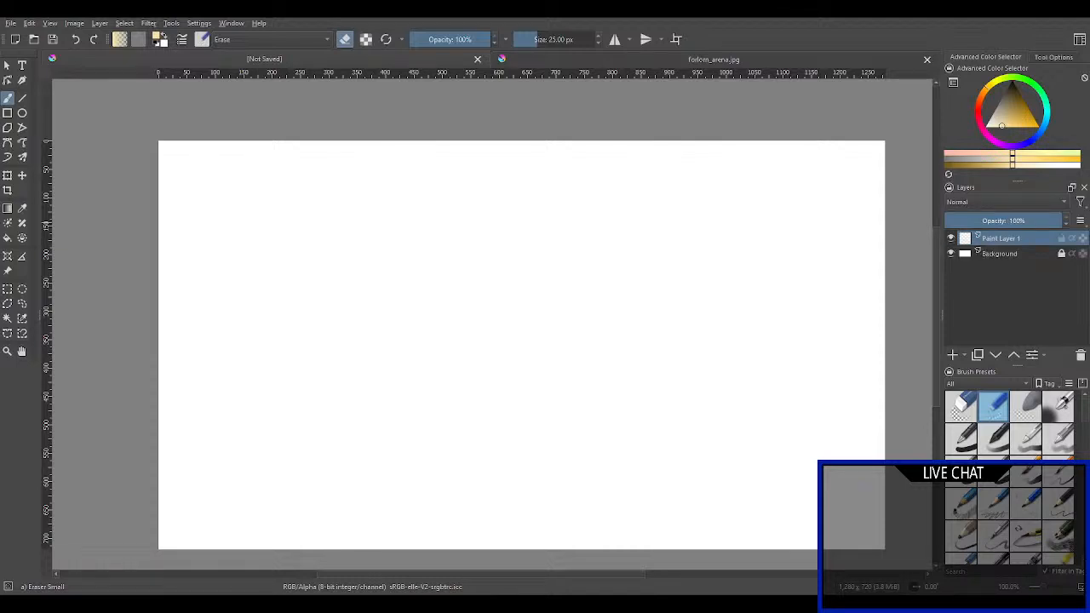
{"action": "key", "text": "ctrl+v"}
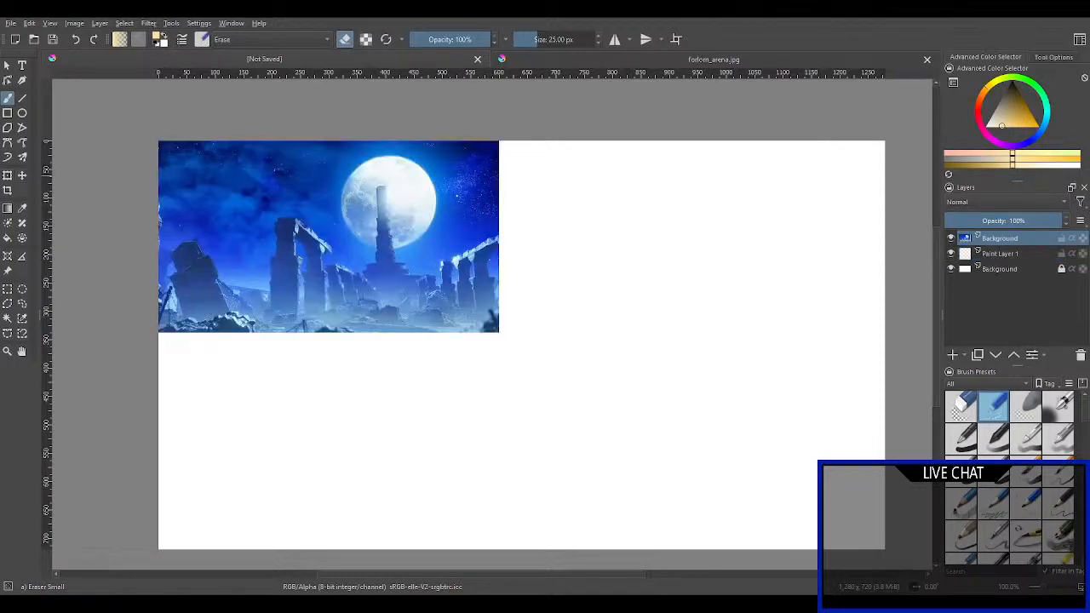
Scale the pasted ruins layer to fill the whole canvas and close the forlorn_arena.jpg document.
{"action": "key", "text": "ctrl+t"}
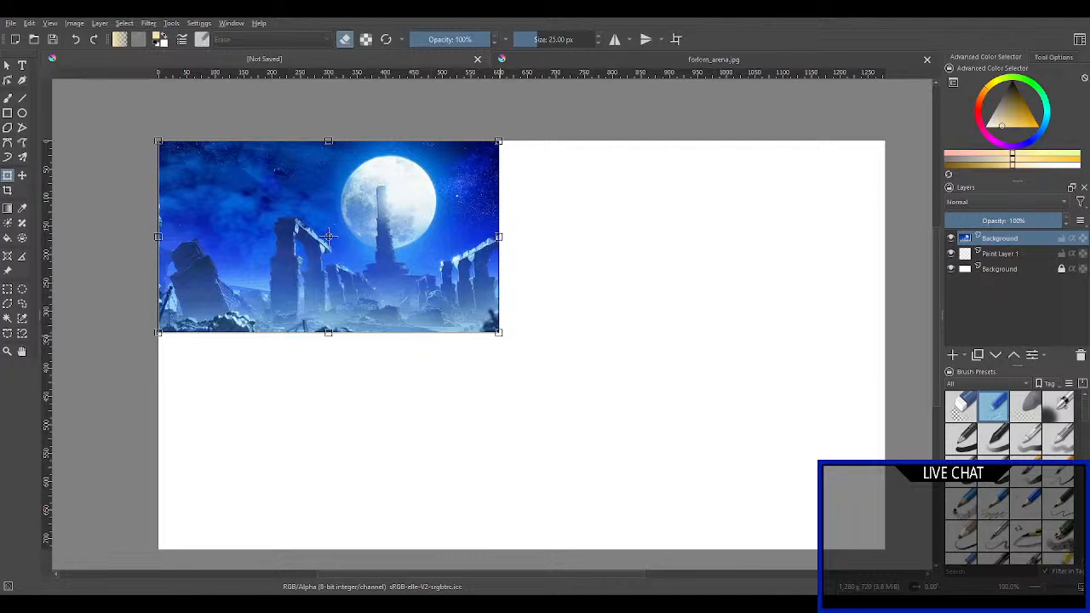
{"action": "left_click_drag", "start_coordinate": [499, 332], "coordinate": [885, 549]}
{"action": "key", "text": "Return"}
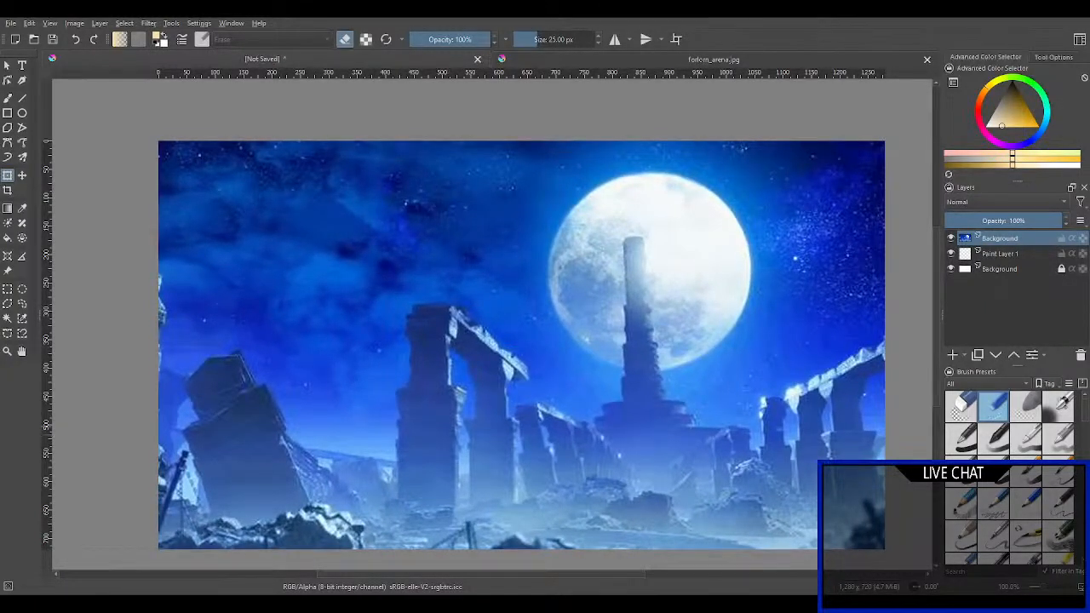
{"action": "scroll", "coordinate": [376, 341], "scroll_direction": "down", "scroll_amount": 1}
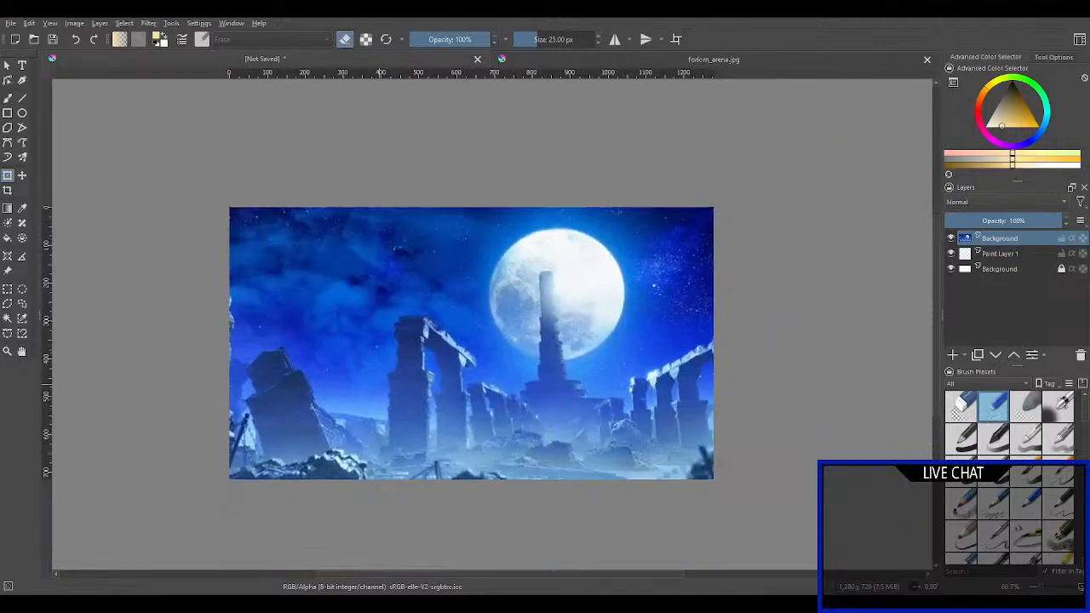
{"action": "scroll", "coordinate": [380, 385], "scroll_direction": "up", "scroll_amount": 1}
{"action": "left_click_drag", "start_coordinate": [306, 383], "coordinate": [324, 384]}
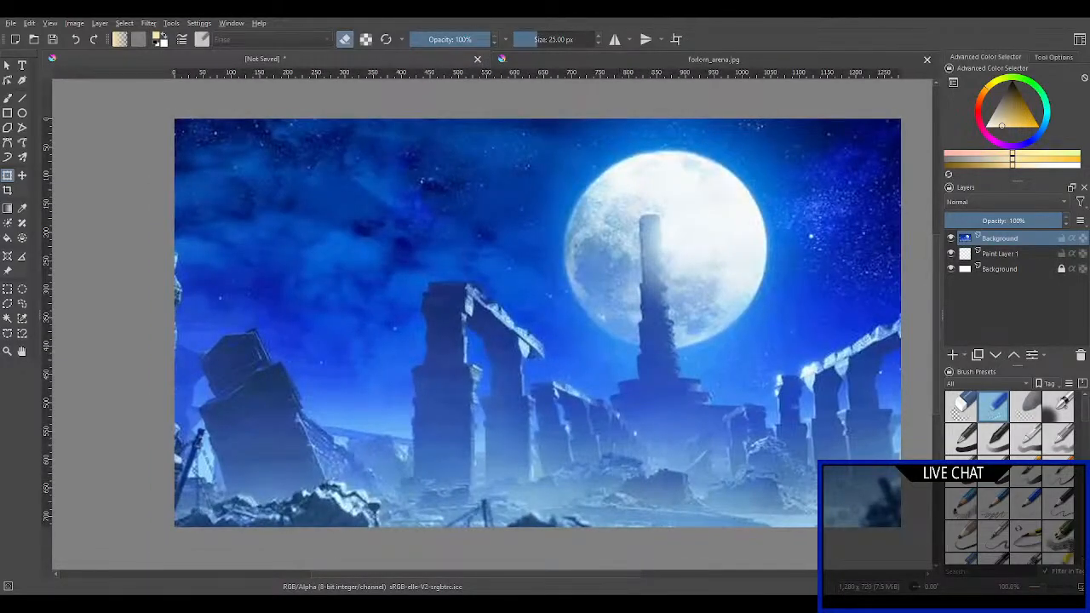
{"action": "left_click", "coordinate": [926, 58]}
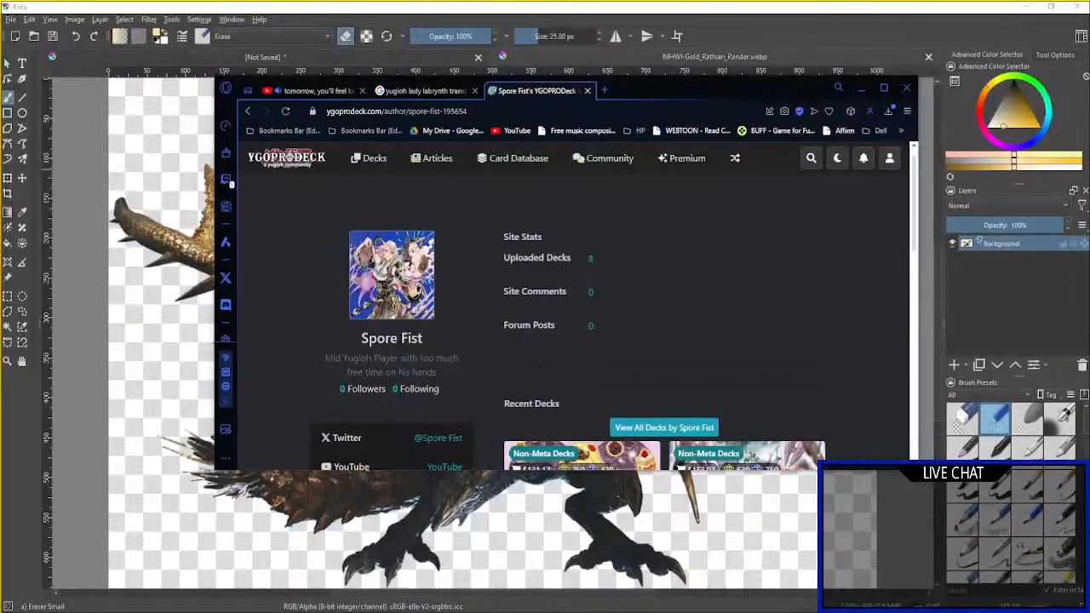
Reposition and enlarge the browser window, and look through the recent decks on the YGOPRODeck author profile.
{"action": "left_click_drag", "start_coordinate": [771, 93], "coordinate": [762, 30]}
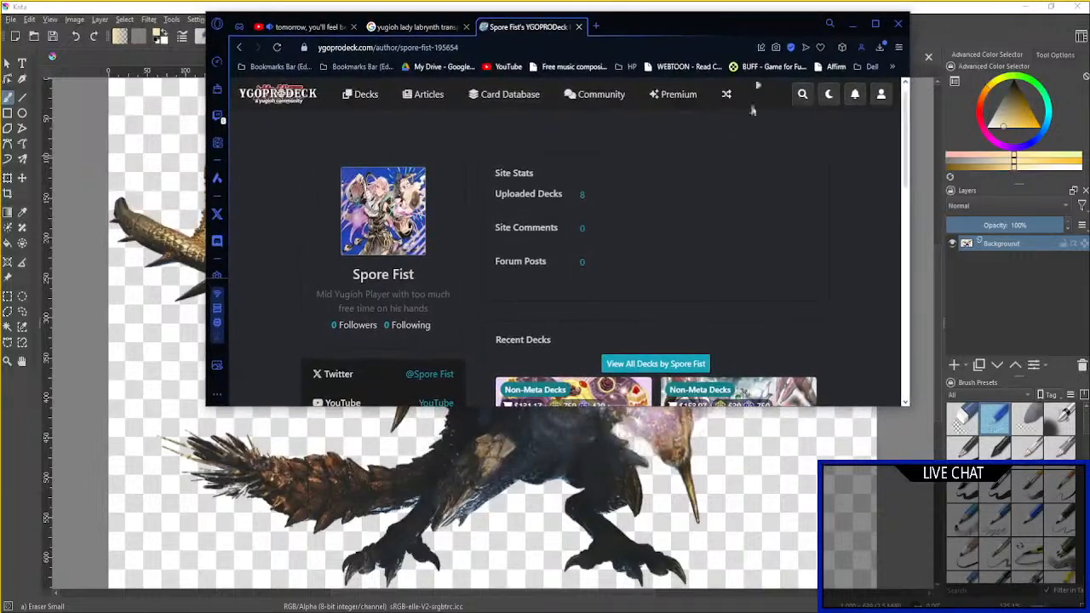
{"action": "left_click_drag", "start_coordinate": [848, 407], "coordinate": [848, 513]}
{"action": "scroll", "coordinate": [839, 334], "scroll_direction": "down", "scroll_amount": 3}
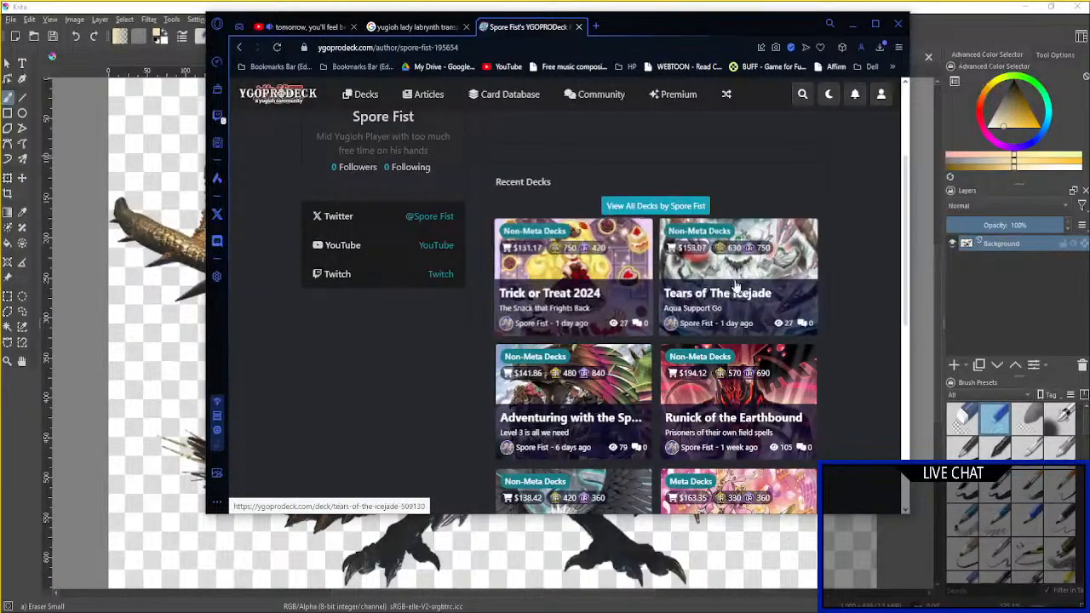
{"action": "scroll", "coordinate": [864, 271], "scroll_direction": "down", "scroll_amount": 2}
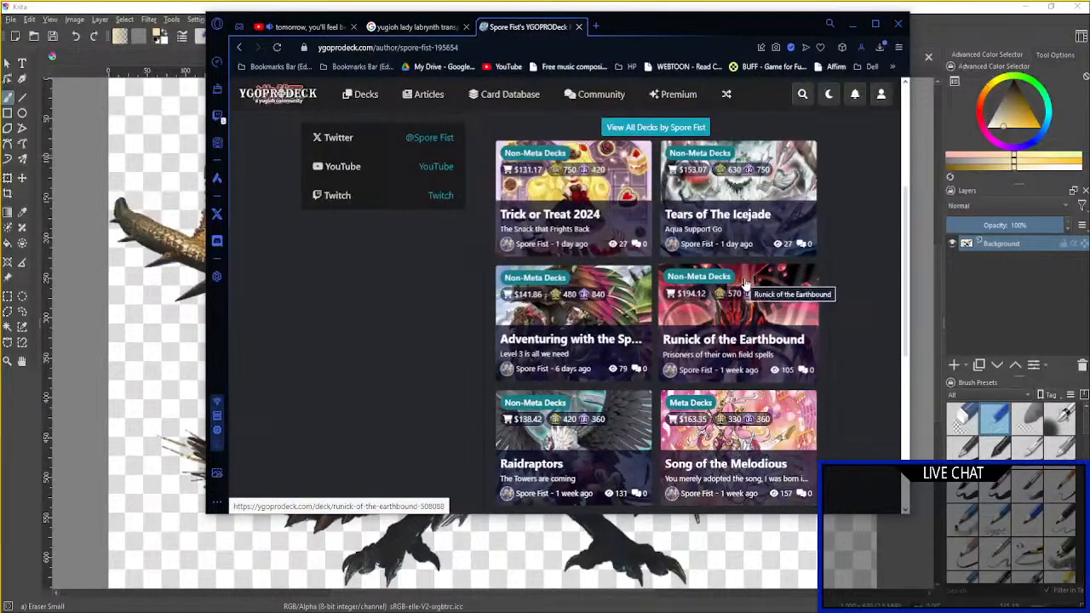
{"action": "scroll", "coordinate": [779, 304], "scroll_direction": "down", "scroll_amount": 1}
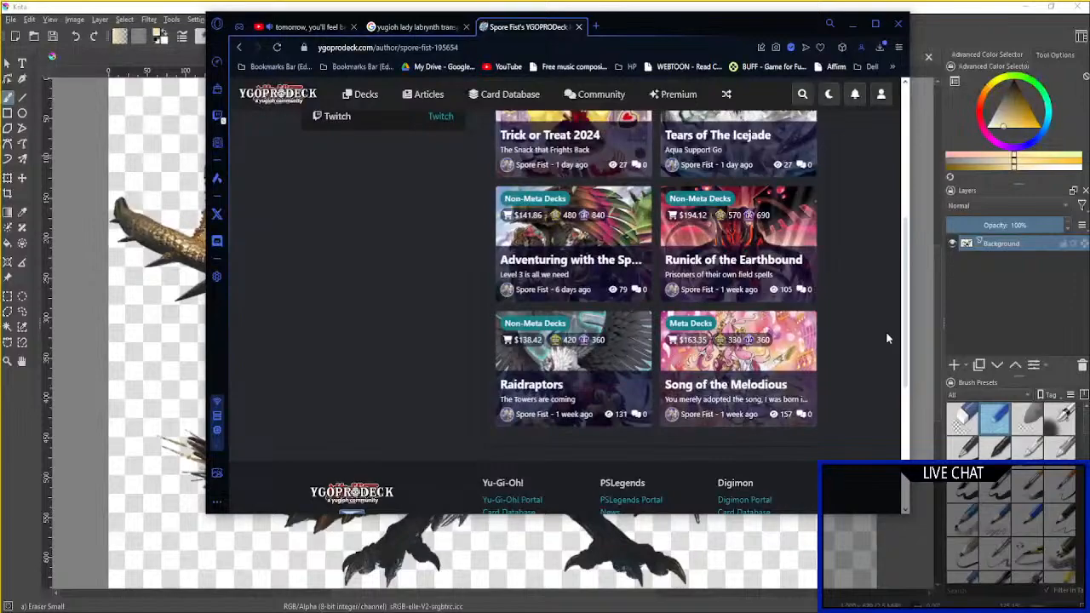
{"action": "scroll", "coordinate": [886, 331], "scroll_direction": "down", "scroll_amount": 2}
{"action": "scroll", "coordinate": [858, 345], "scroll_direction": "up", "scroll_amount": 2}
{"action": "scroll", "coordinate": [856, 340], "scroll_direction": "up", "scroll_amount": 4}
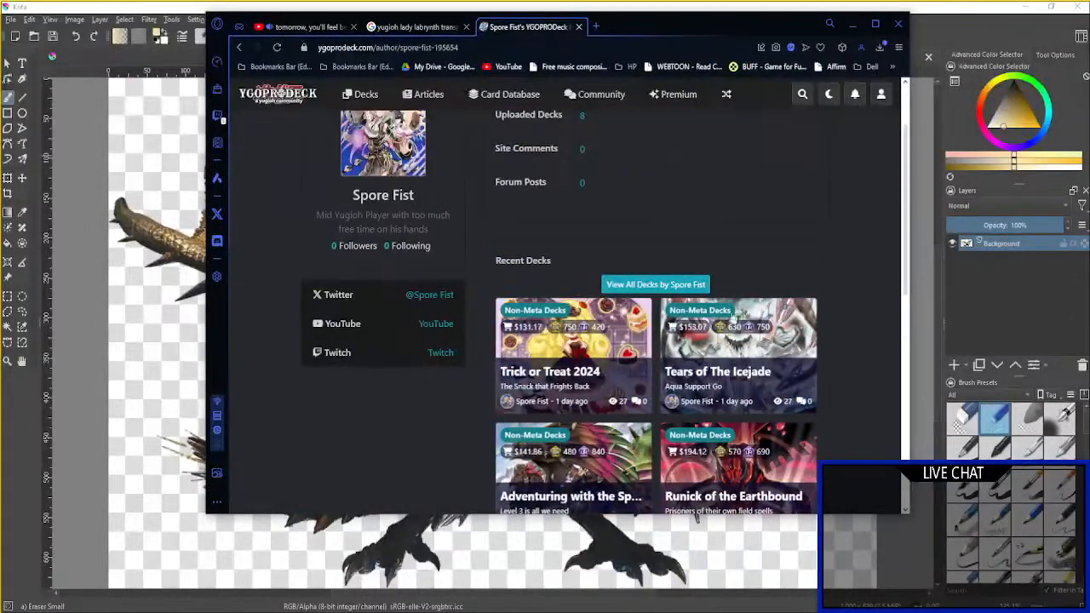
Open the full list of the author's uploaded decks and look through all of its entries.
{"action": "left_click", "coordinate": [713, 279]}
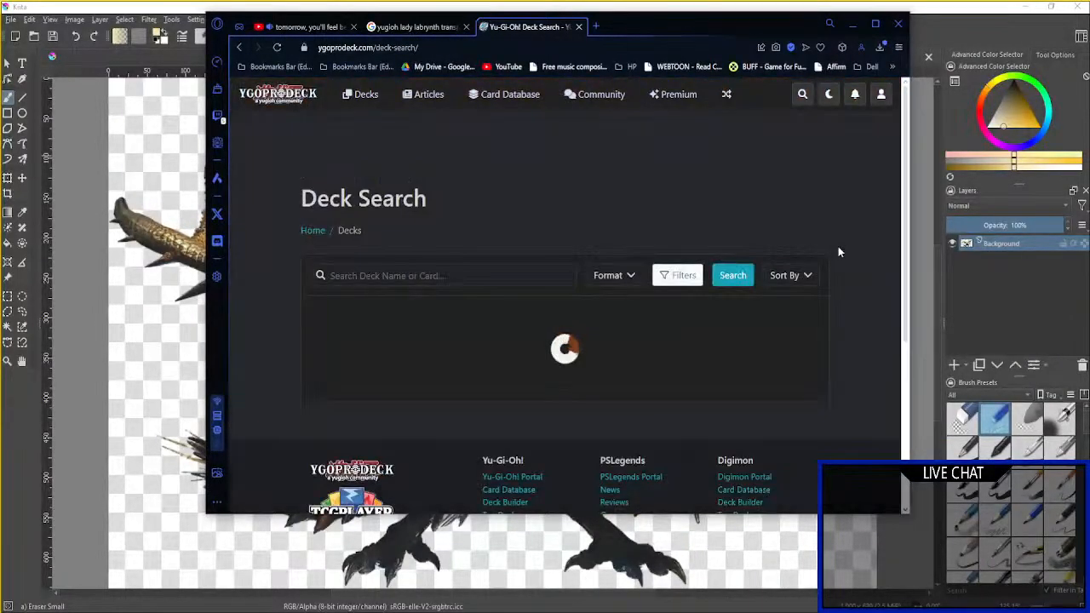
{"action": "scroll", "coordinate": [838, 252], "scroll_direction": "down", "scroll_amount": 1}
{"action": "scroll", "coordinate": [838, 252], "scroll_direction": "down", "scroll_amount": 4}
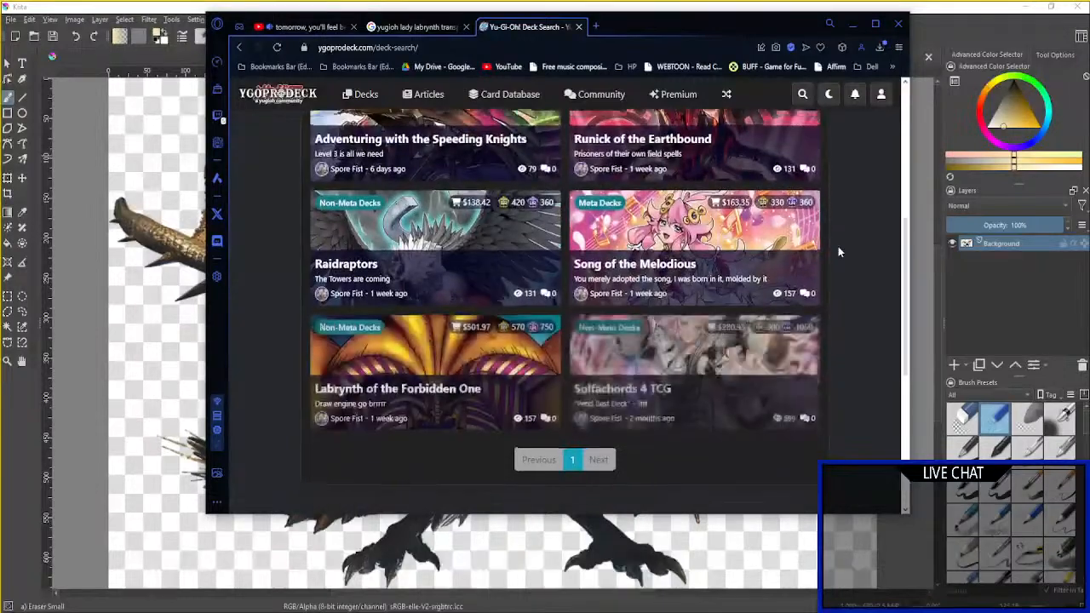
{"action": "scroll", "coordinate": [837, 252], "scroll_direction": "down", "scroll_amount": 2}
{"action": "scroll", "coordinate": [467, 279], "scroll_direction": "up", "scroll_amount": 1}
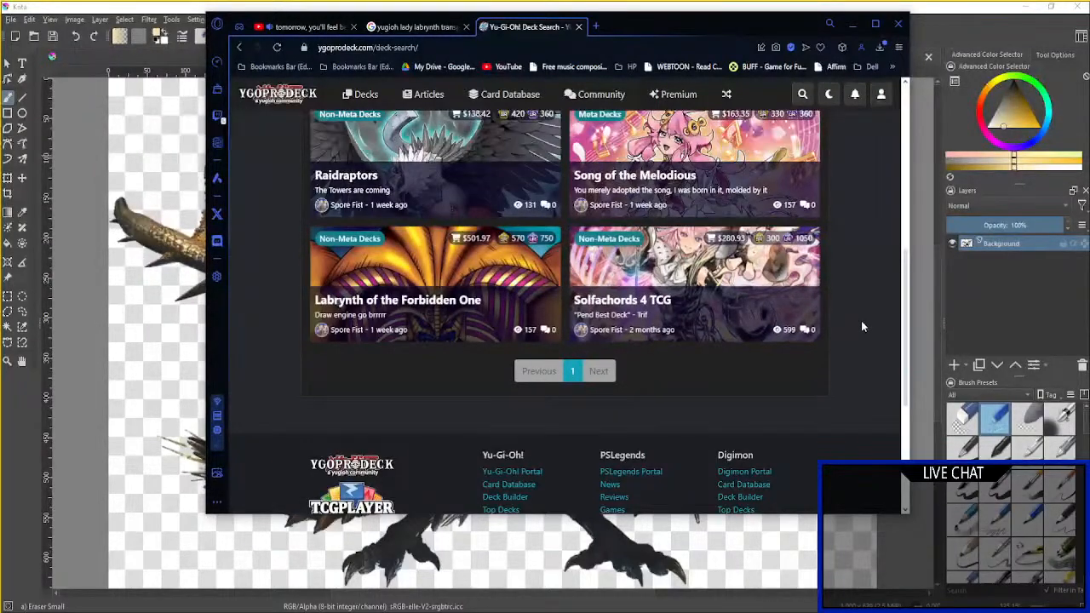
{"action": "scroll", "coordinate": [860, 320], "scroll_direction": "up", "scroll_amount": 1}
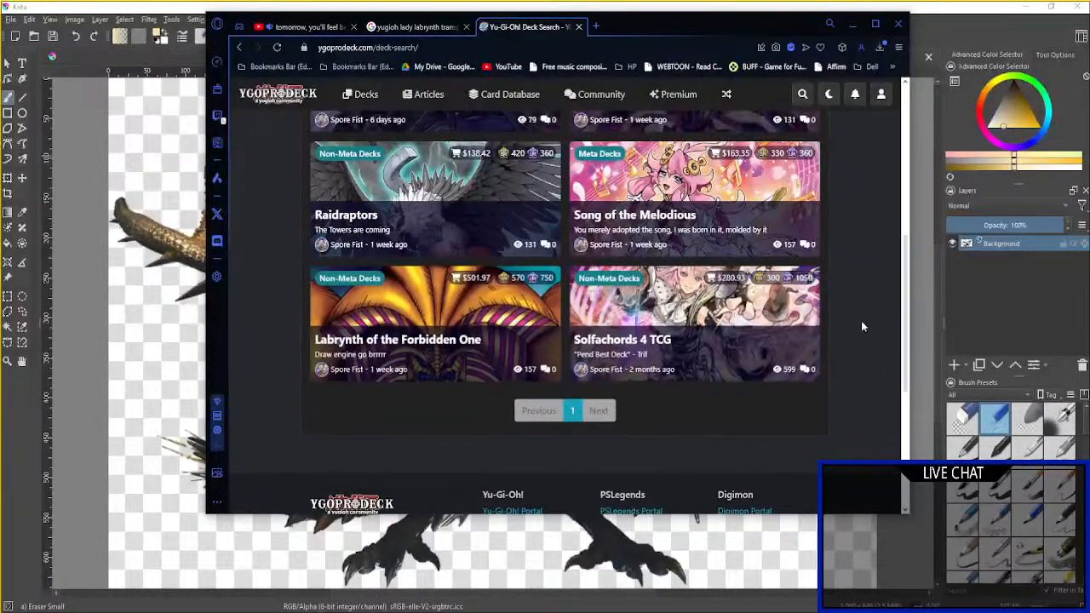
{"action": "scroll", "coordinate": [861, 320], "scroll_direction": "up", "scroll_amount": 5}
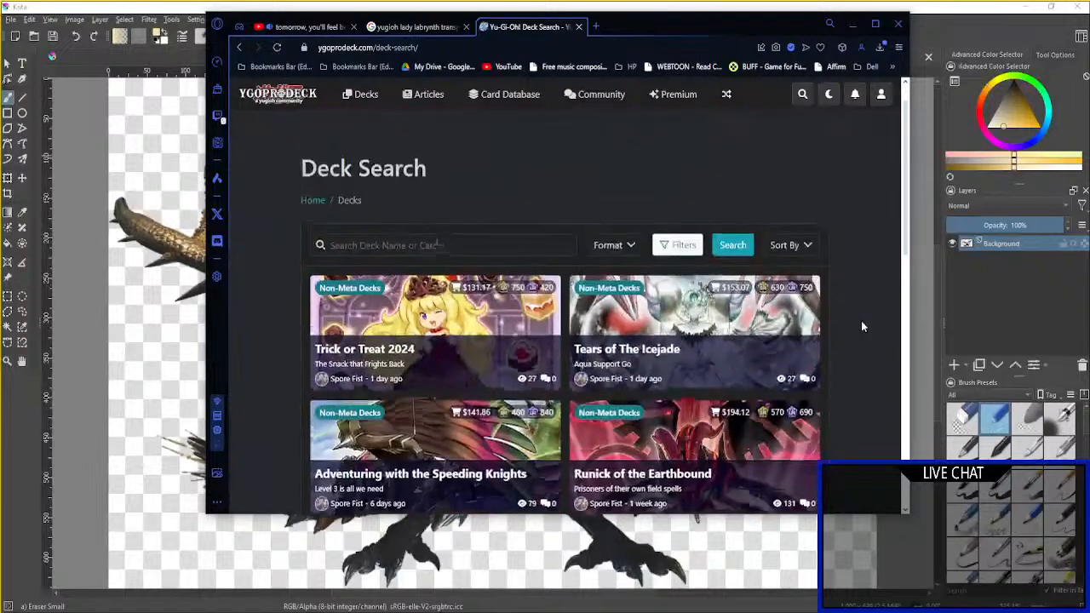
{"action": "scroll", "coordinate": [861, 321], "scroll_direction": "down", "scroll_amount": 5}
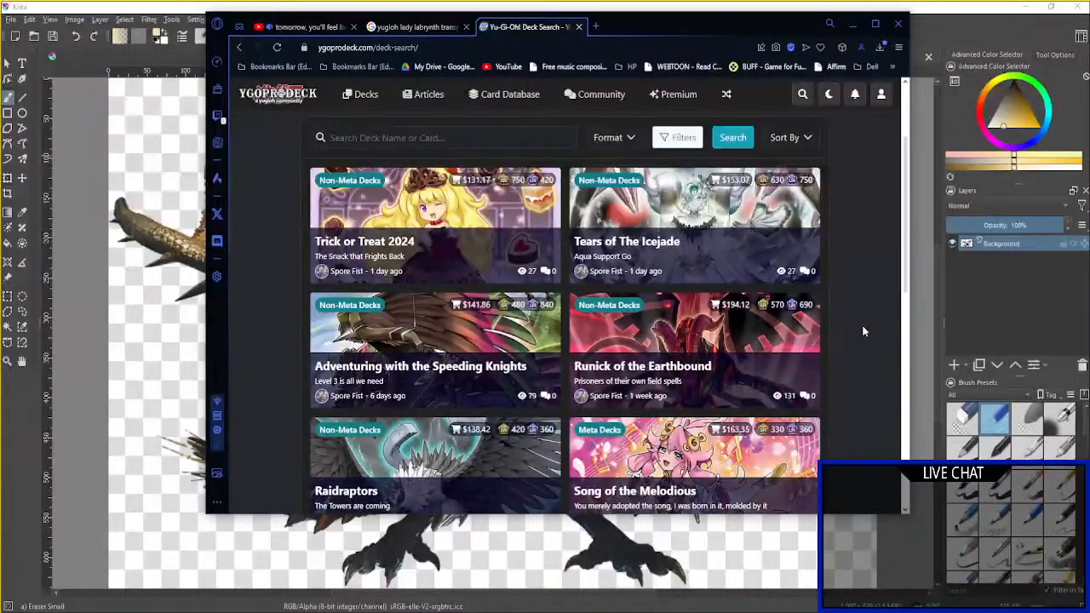
{"action": "scroll", "coordinate": [861, 324], "scroll_direction": "down", "scroll_amount": 2}
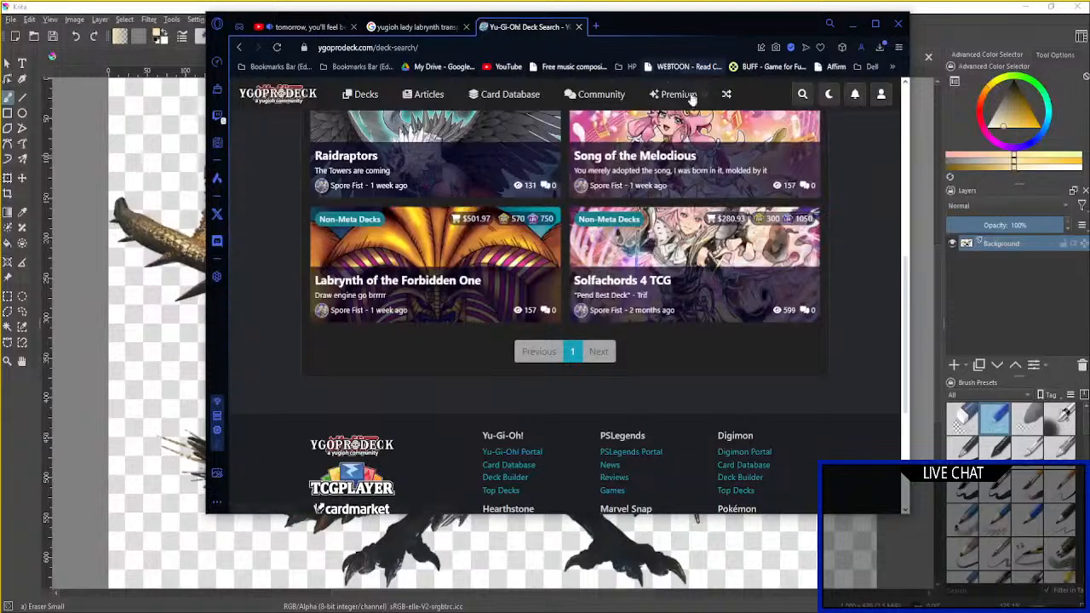
Close the deck list and Google search pages, then minimize the browser to return to Krita.
{"action": "left_click", "coordinate": [579, 27]}
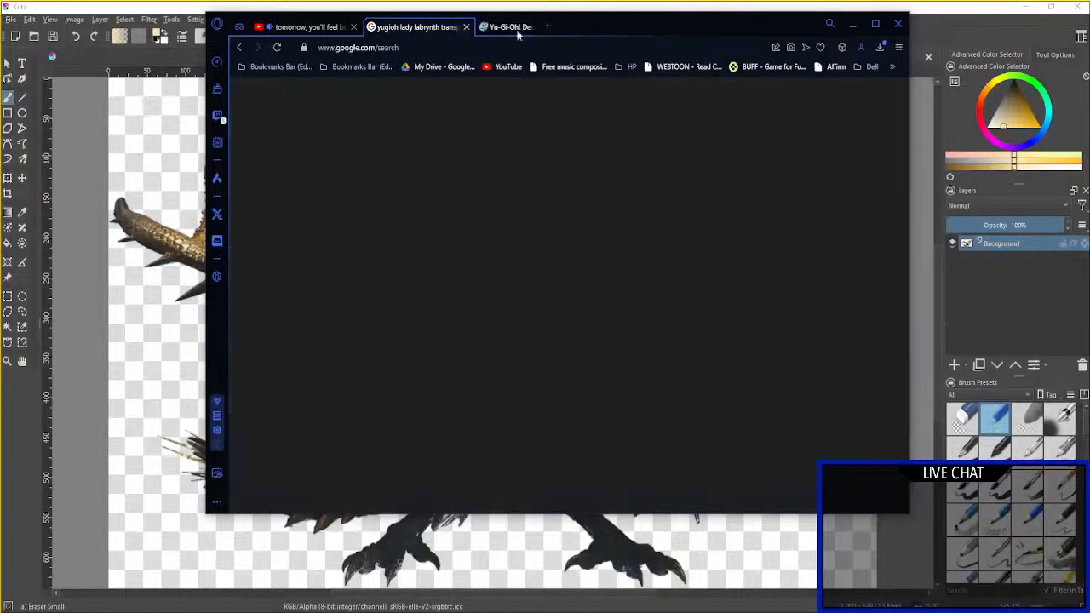
{"action": "left_click", "coordinate": [466, 27]}
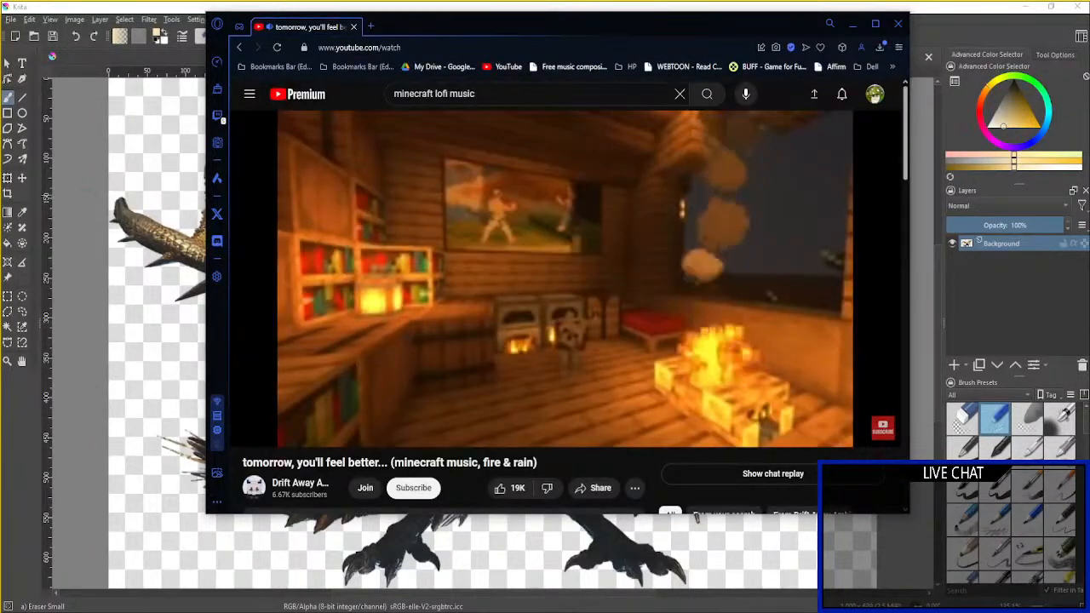
{"action": "left_click", "coordinate": [852, 23]}
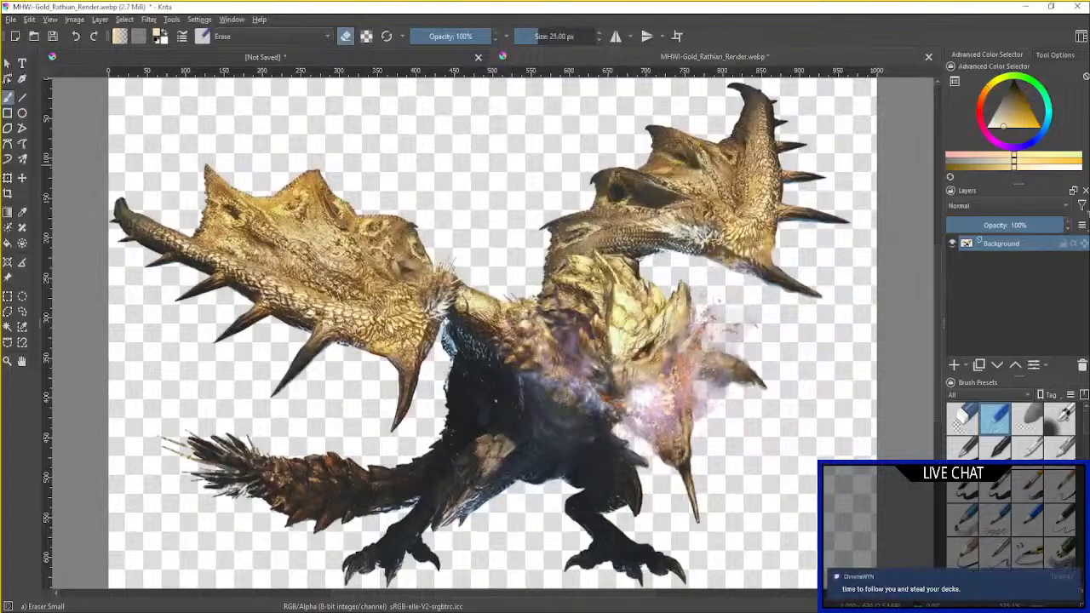
{"action": "mouse_move", "coordinate": [1038, 245]}
{"action": "key", "text": "alt+Tab"}
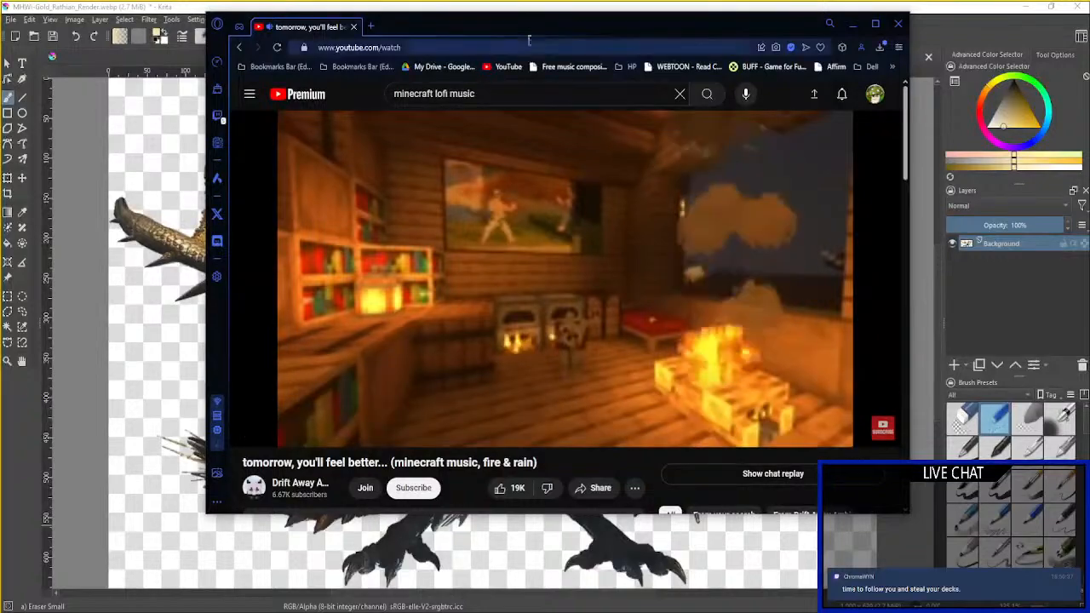
{"action": "key", "text": "alt+Tab"}
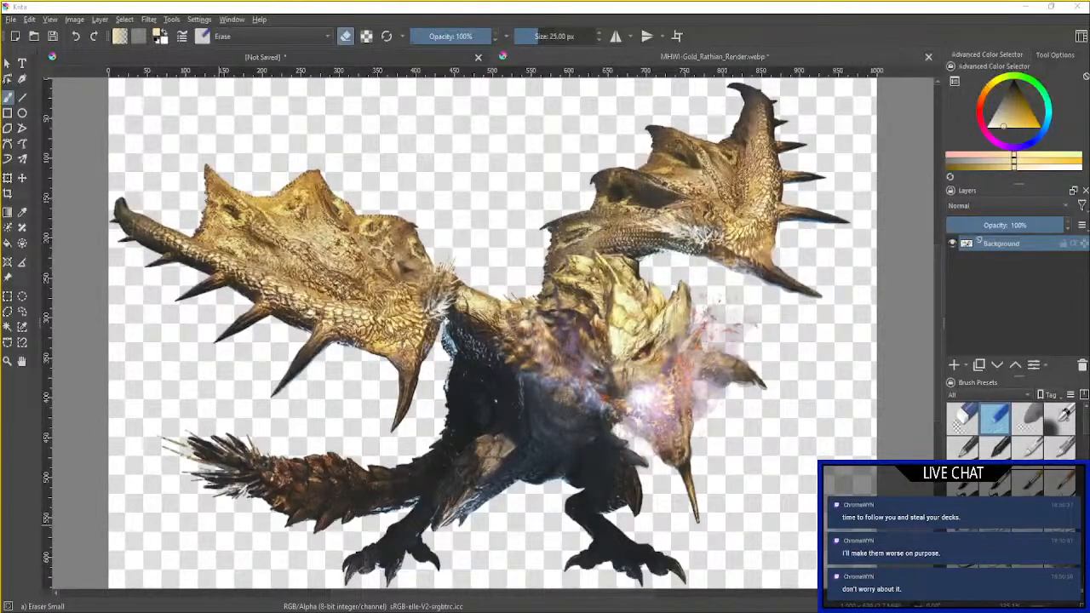
{"action": "left_click_drag", "start_coordinate": [0, 56], "coordinate": [445, 39]}
{"action": "left_click", "coordinate": [510, 549]}
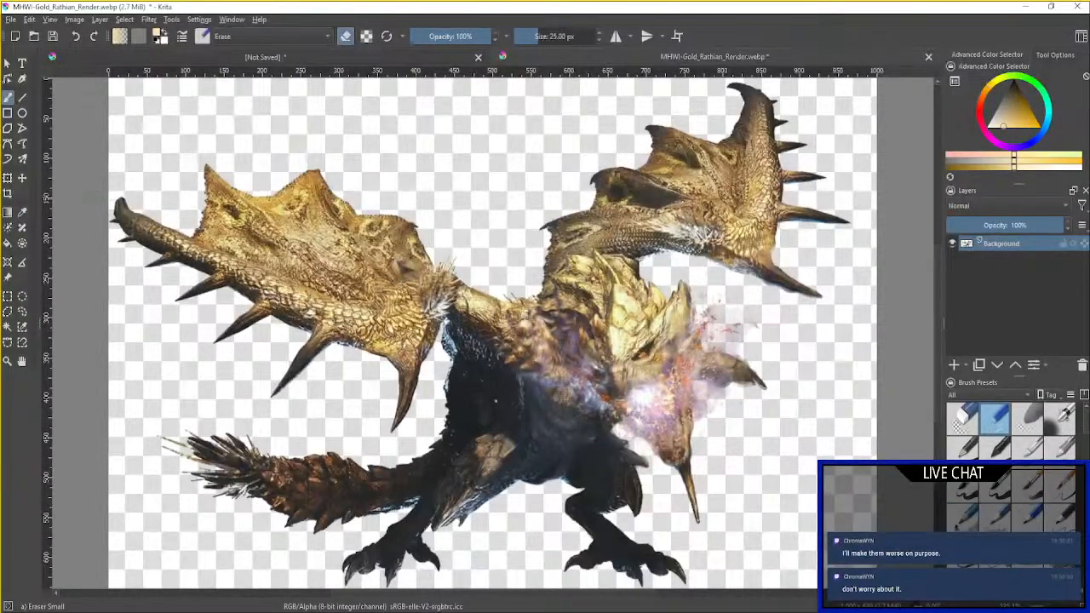
Copy the dragon layer from MHWI-Gold_Rathian_Render.webp and paste it above the ruins layer in the unsaved document.
{"action": "right_click", "coordinate": [1005, 245]}
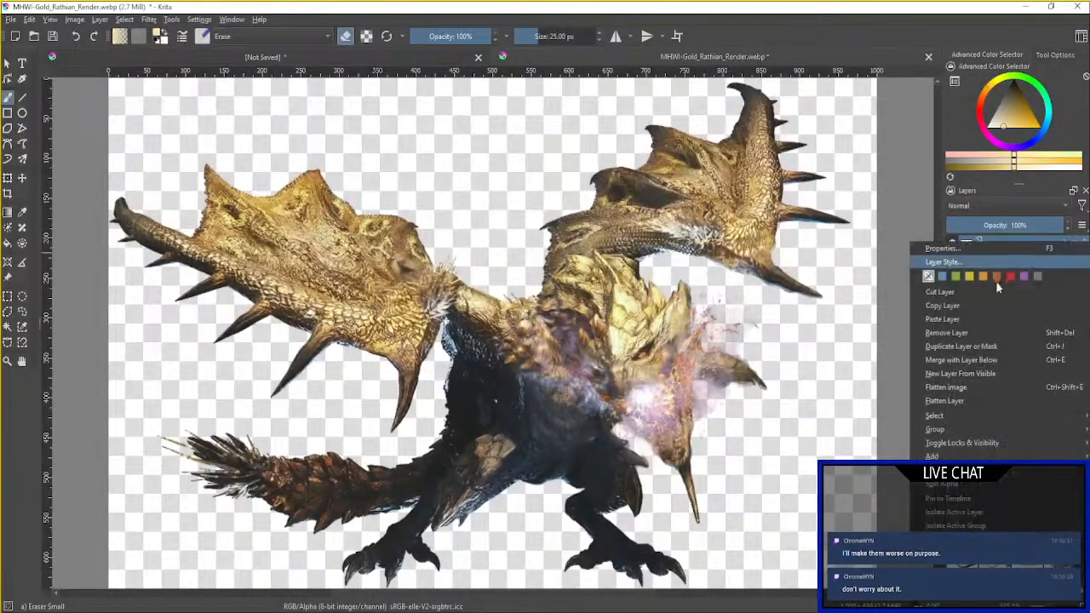
{"action": "left_click", "coordinate": [991, 305]}
{"action": "left_click", "coordinate": [373, 59]}
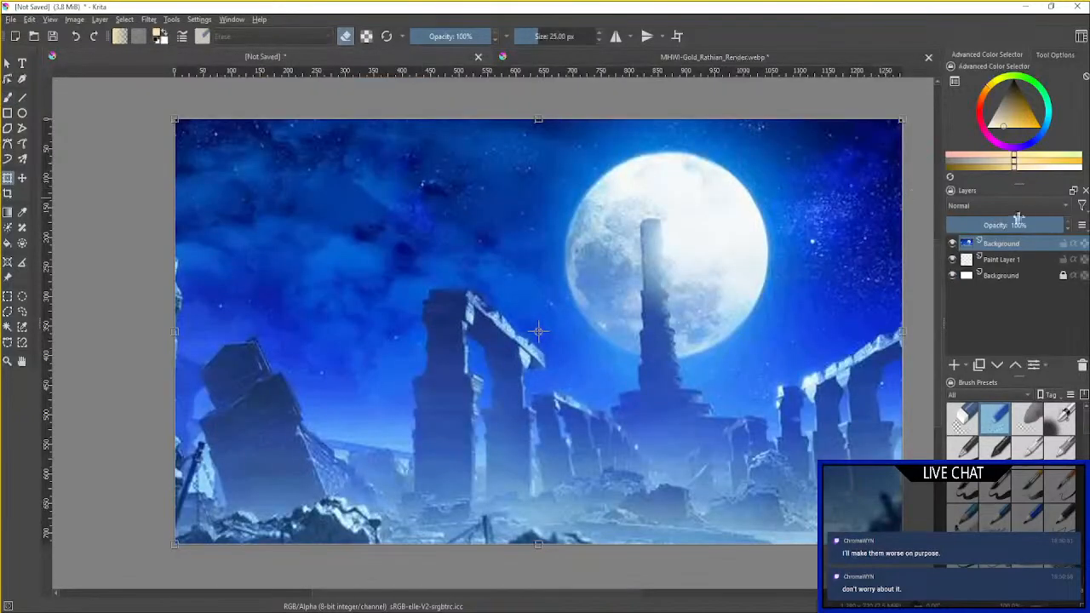
{"action": "right_click", "coordinate": [1005, 245]}
{"action": "left_click", "coordinate": [942, 324]}
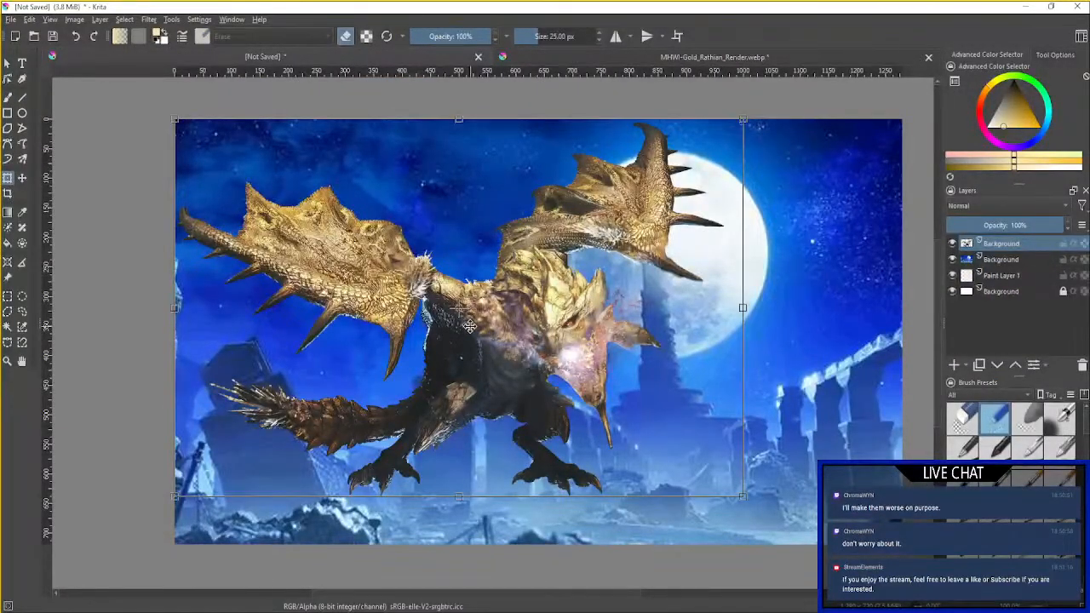
Move the pasted dragon towards the canvas's lower right and enlarge it so its body and wings extend past the canvas edges.
{"action": "left_click_drag", "start_coordinate": [460, 366], "coordinate": [761, 456]}
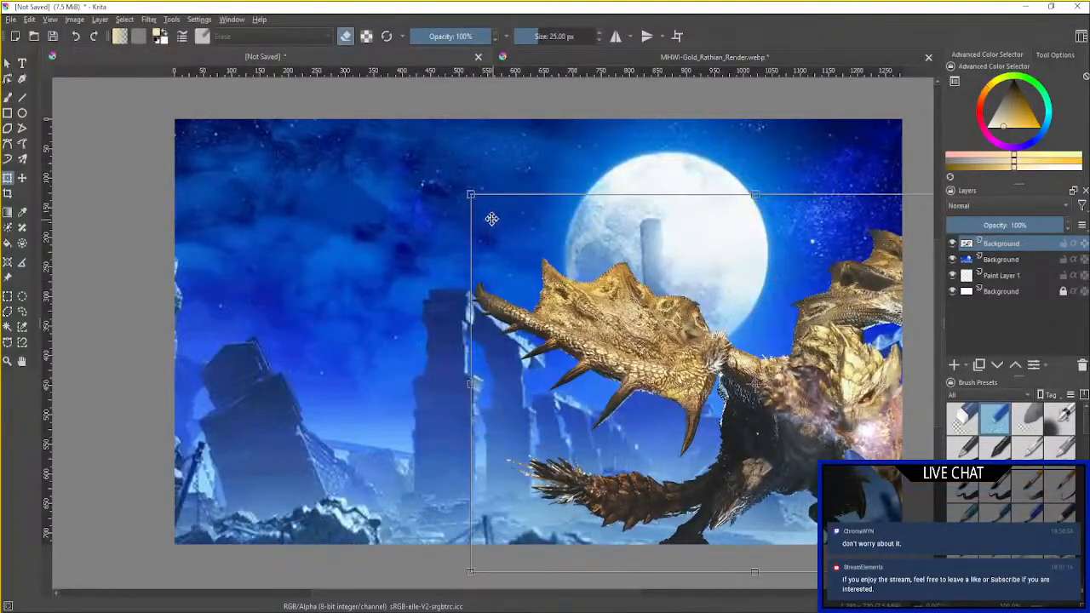
{"action": "left_click_drag", "start_coordinate": [471, 194], "coordinate": [381, 101]}
{"action": "key", "text": "Return"}
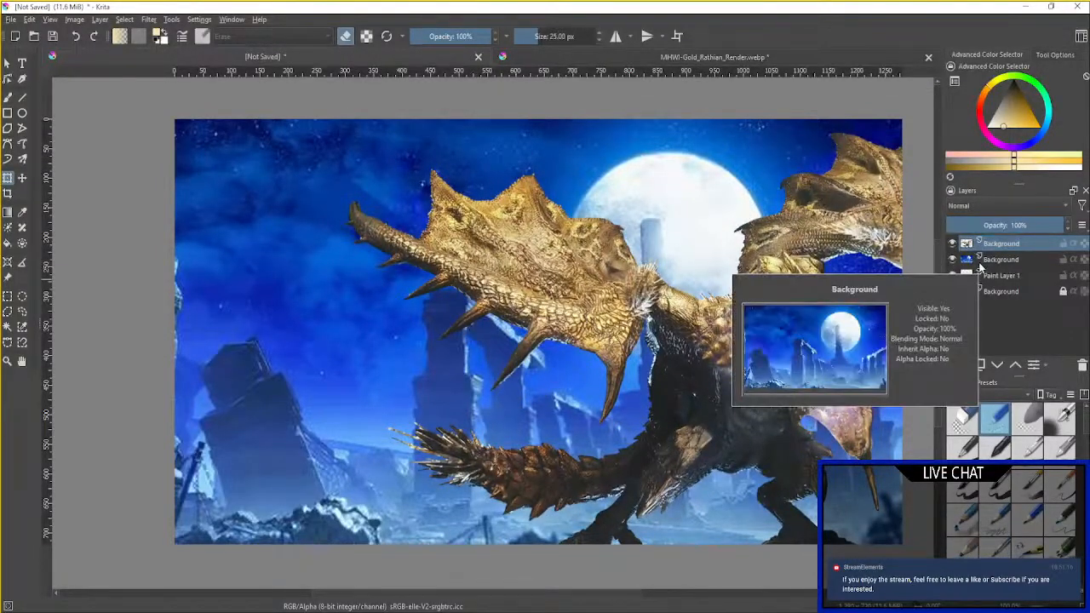
Open zoodiac_drident.png from the Saved Pictures folder as a new document.
{"action": "left_click", "coordinate": [11, 19]}
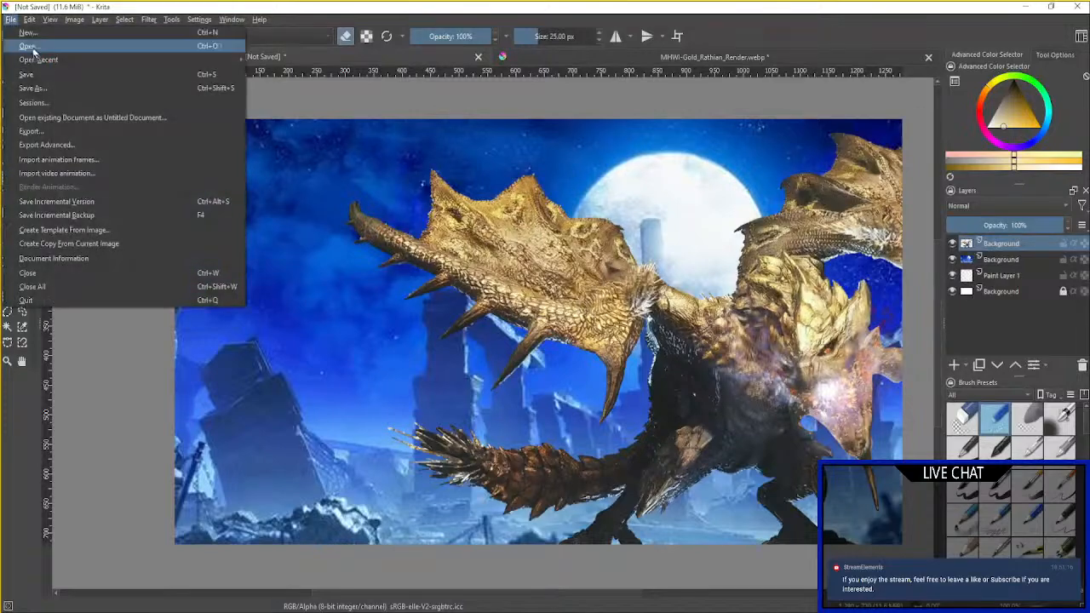
{"action": "left_click", "coordinate": [34, 37]}
{"action": "scroll", "coordinate": [189, 162], "scroll_direction": "down", "scroll_amount": 5}
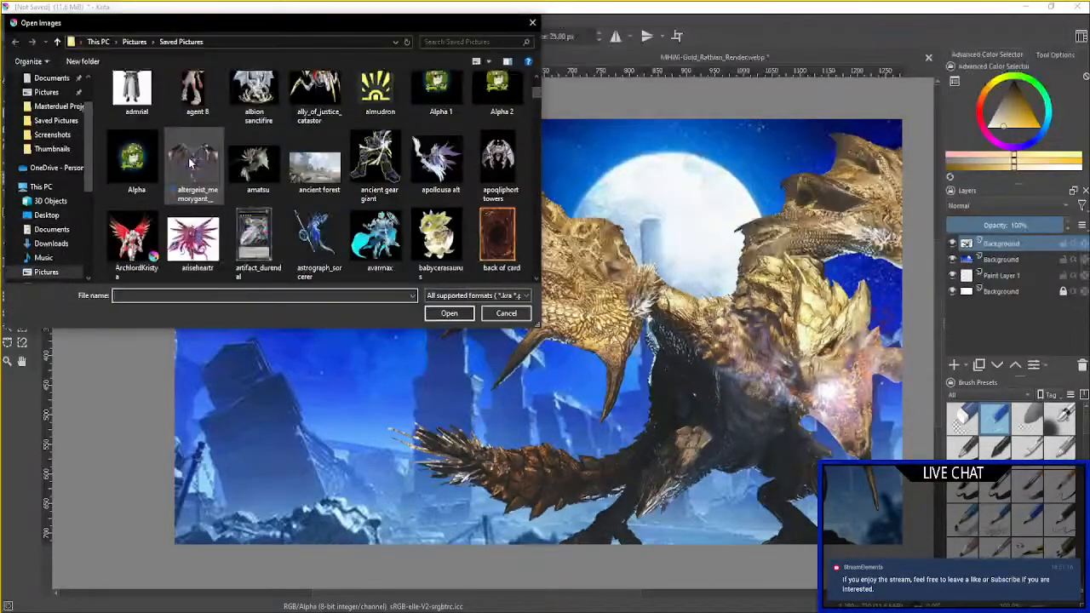
{"action": "scroll", "coordinate": [190, 162], "scroll_direction": "down", "scroll_amount": 10}
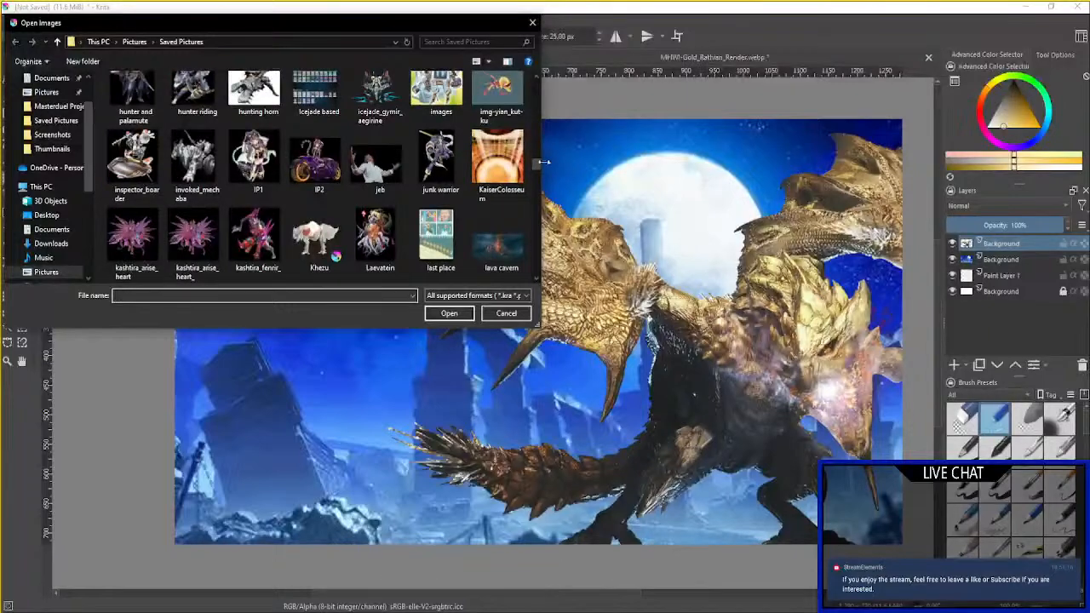
{"action": "scroll", "coordinate": [430, 162], "scroll_direction": "down", "scroll_amount": 3}
{"action": "scroll", "coordinate": [426, 157], "scroll_direction": "up", "scroll_amount": 3}
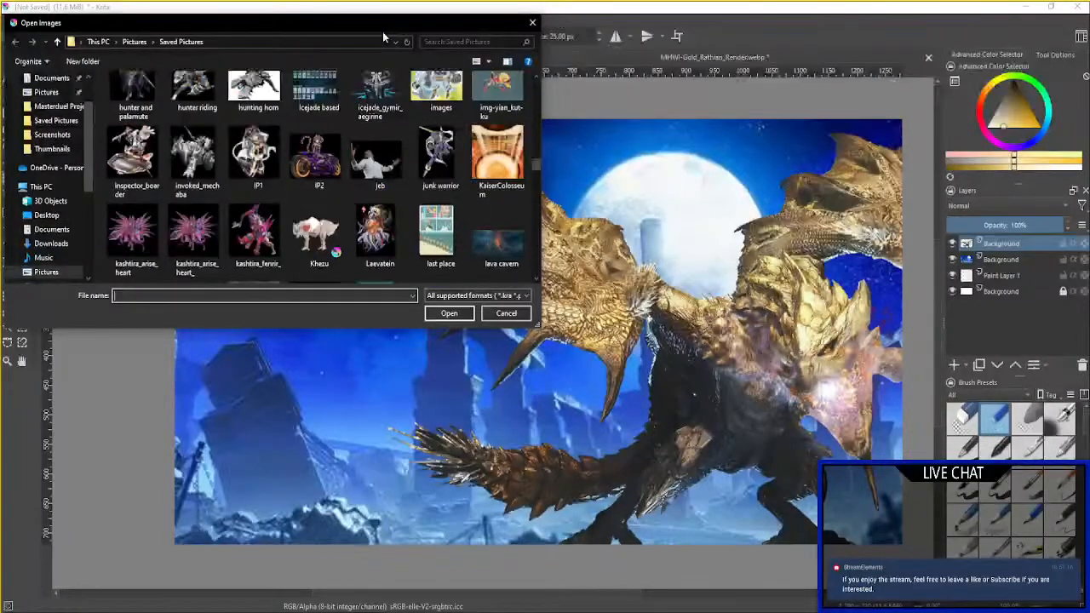
{"action": "left_click_drag", "start_coordinate": [382, 26], "coordinate": [0, 52]}
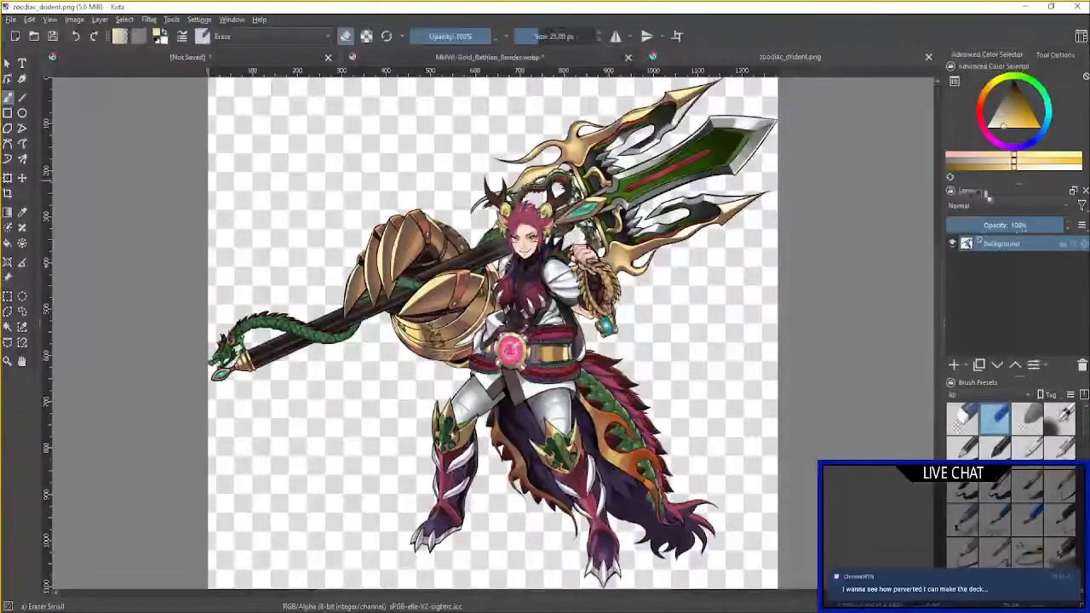
Copy the character layer from zoodiac_drident.png and paste it above the dragon layer in the unsaved document.
{"action": "right_click", "coordinate": [1023, 242]}
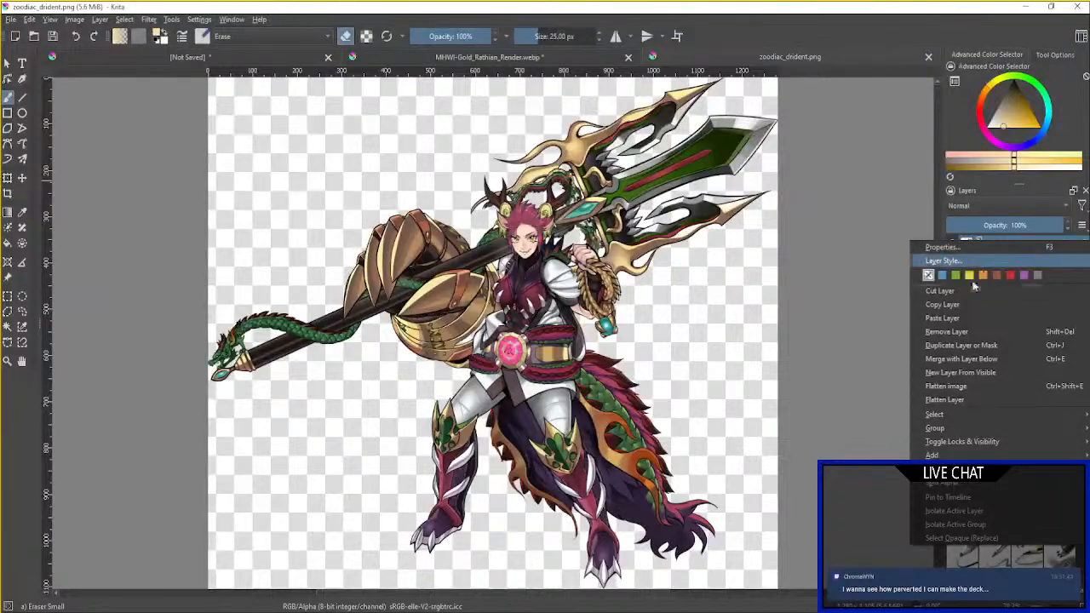
{"action": "left_click", "coordinate": [943, 305]}
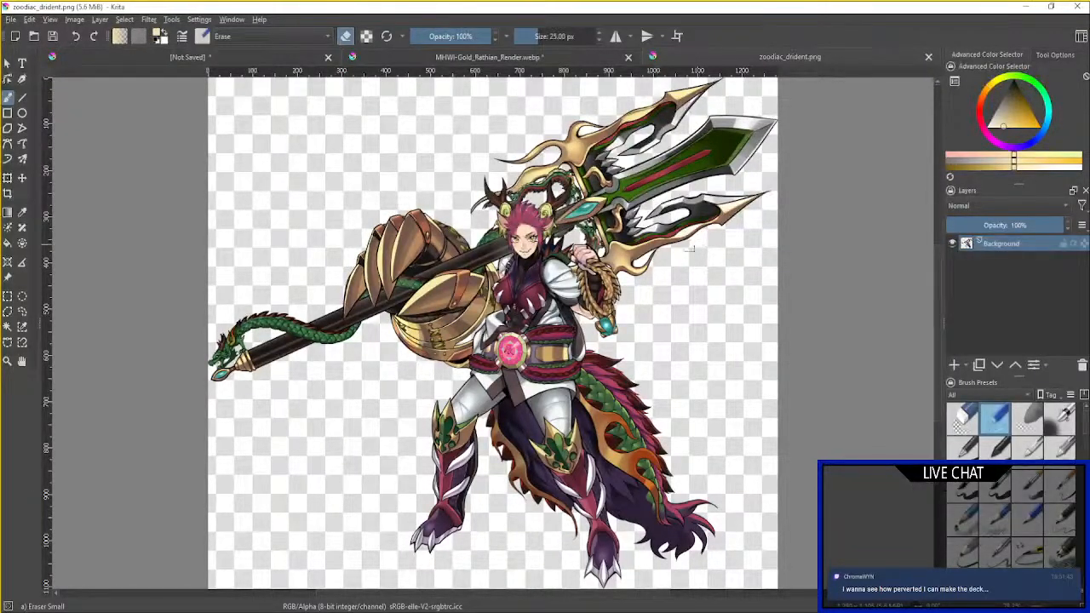
{"action": "left_click", "coordinate": [293, 57]}
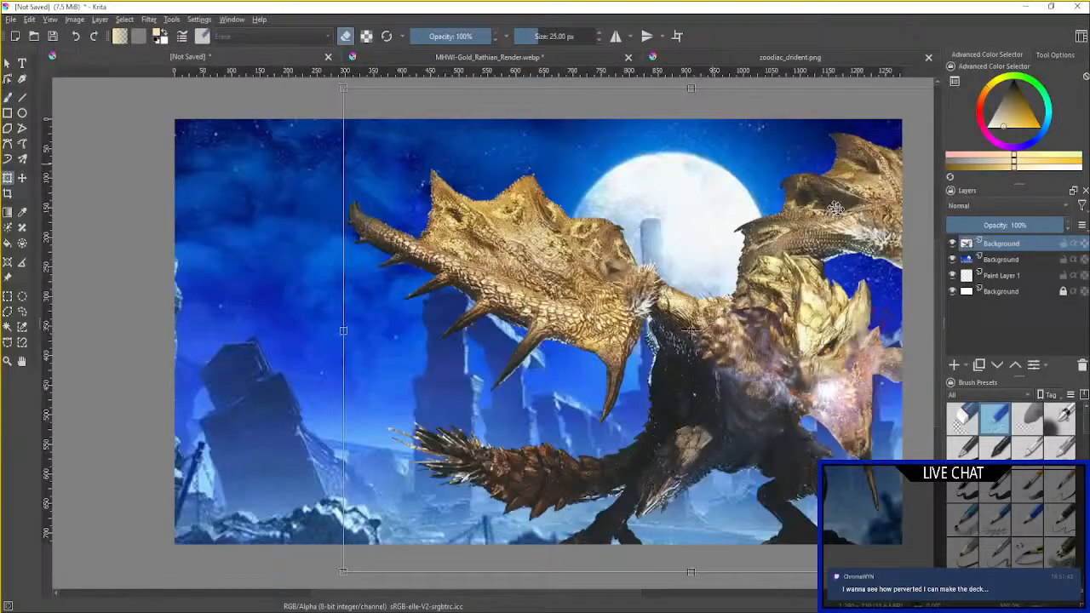
{"action": "right_click", "coordinate": [988, 245]}
{"action": "left_click", "coordinate": [941, 324]}
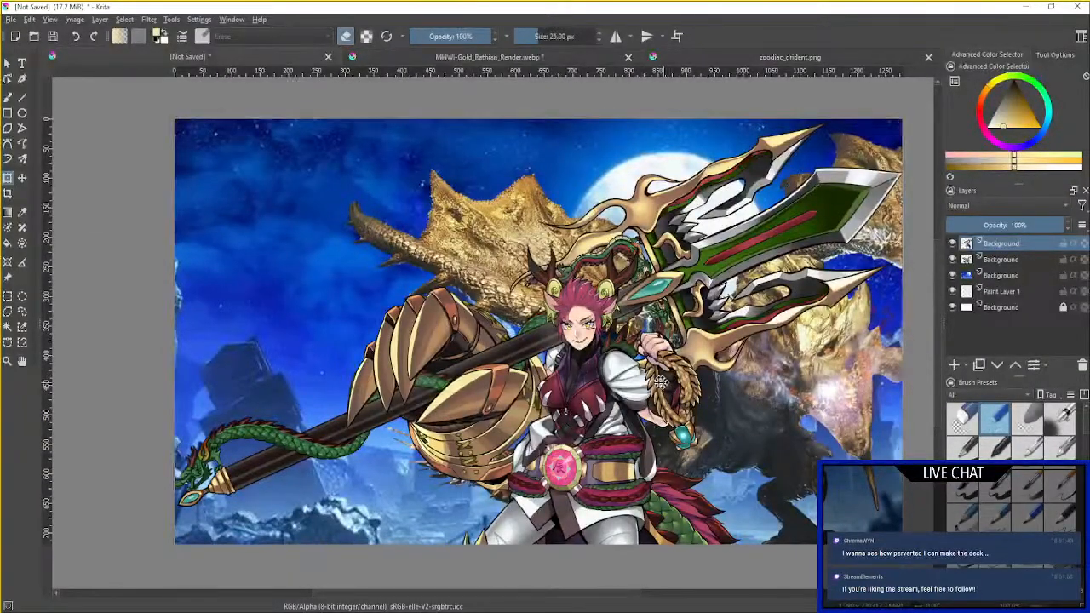
Shrink the pasted character to about the canvas height and move it to the canvas's left side, in front of the dragon's wing.
{"action": "scroll", "coordinate": [656, 298], "scroll_direction": "down", "scroll_amount": 5}
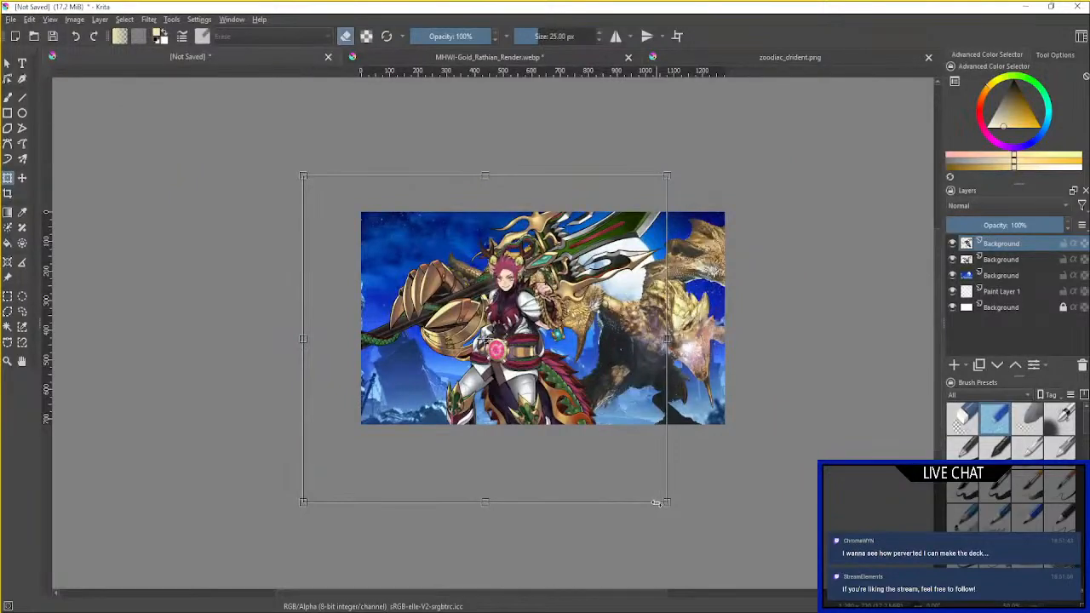
{"action": "left_click_drag", "start_coordinate": [667, 504], "coordinate": [558, 424]}
{"action": "left_click_drag", "start_coordinate": [465, 326], "coordinate": [458, 359]}
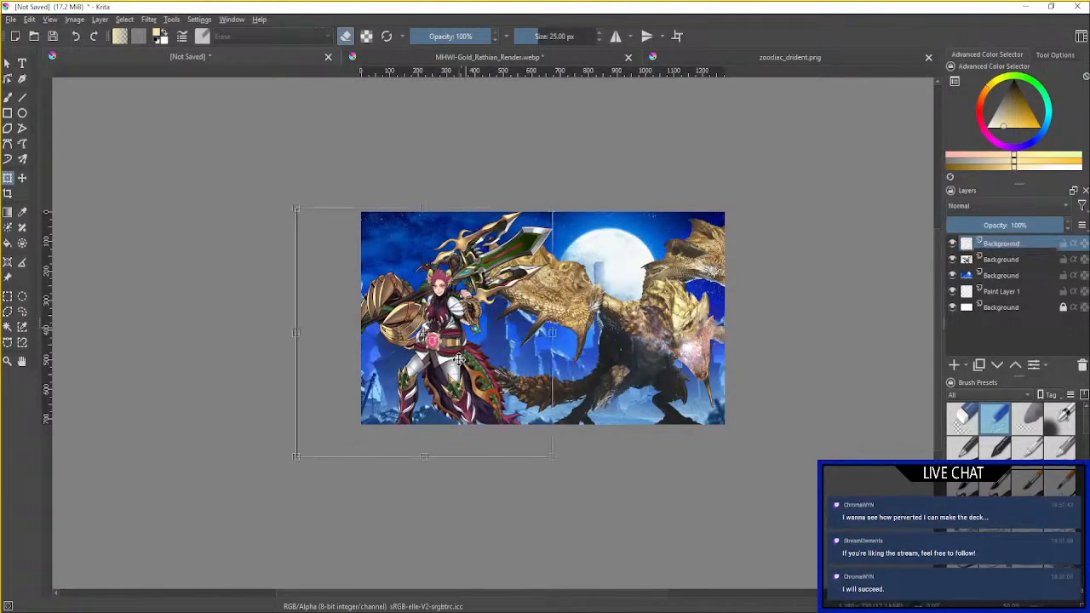
{"action": "scroll", "coordinate": [524, 349], "scroll_direction": "up", "scroll_amount": 1}
{"action": "scroll", "coordinate": [524, 349], "scroll_direction": "up", "scroll_amount": 2}
{"action": "left_click_drag", "start_coordinate": [525, 376], "coordinate": [487, 408]}
{"action": "scroll", "coordinate": [519, 391], "scroll_direction": "down", "scroll_amount": 1}
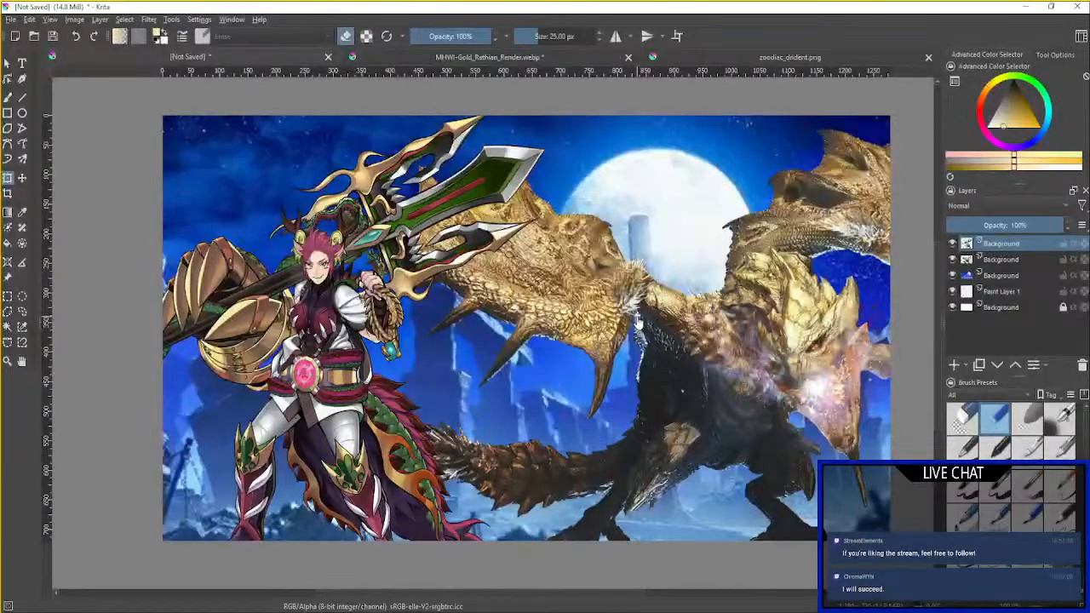
Close the MHWI-Gold_Rathian_Render.webp and zoodiac_drident.png documents, keeping only the unsaved composition open.
{"action": "left_click", "coordinate": [629, 57]}
{"action": "left_click", "coordinate": [598, 332]}
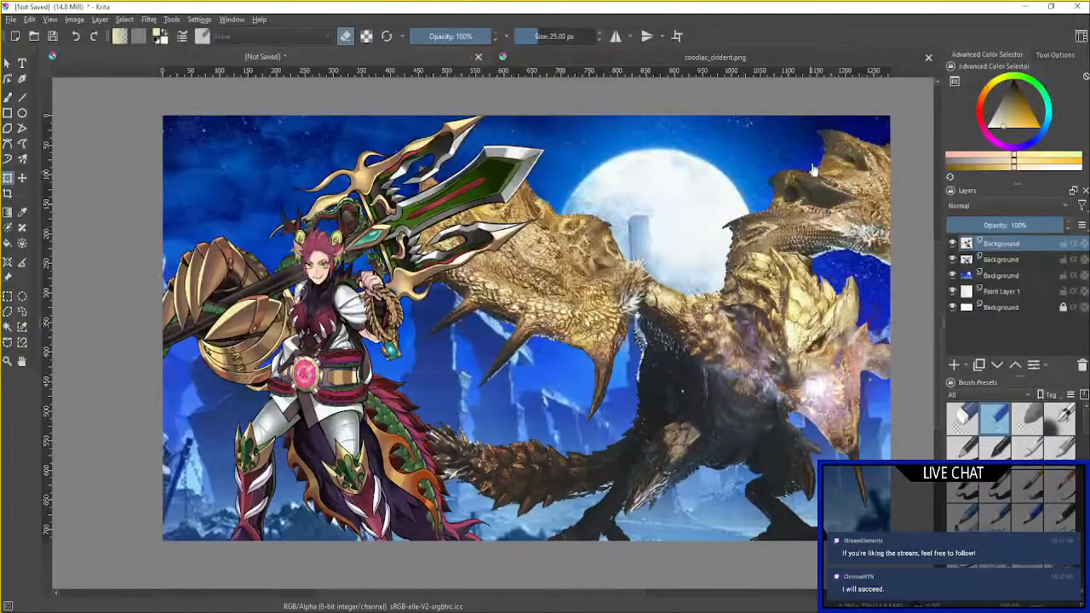
{"action": "left_click", "coordinate": [928, 58]}
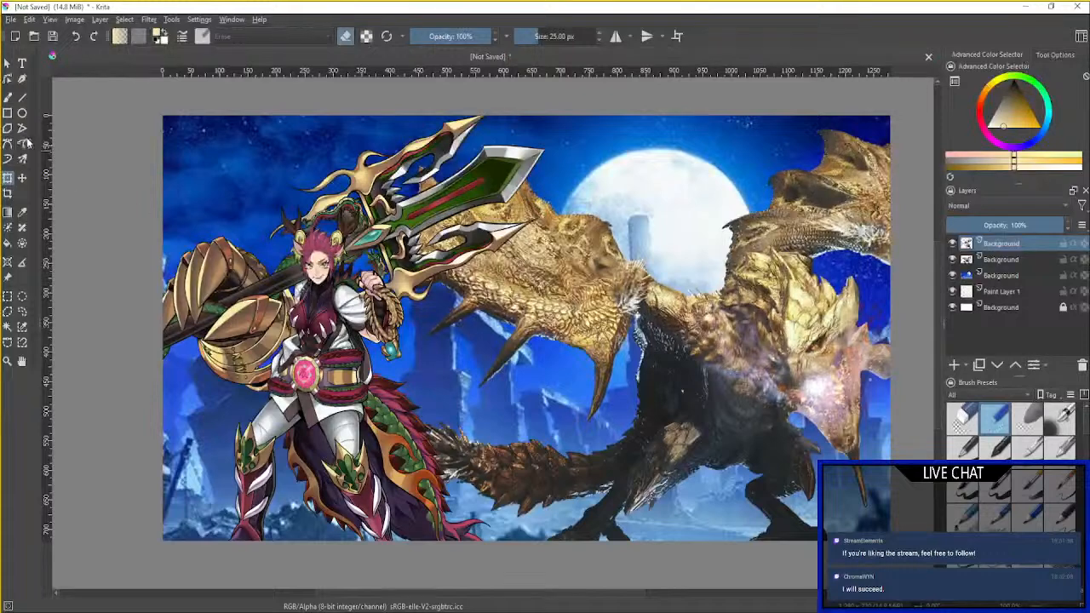
Open rise sunbreak.png and paste its Monster Hunter Rise Sunbreak logo layer above the character in the unsaved document.
{"action": "left_click", "coordinate": [10, 21]}
{"action": "left_click", "coordinate": [24, 46]}
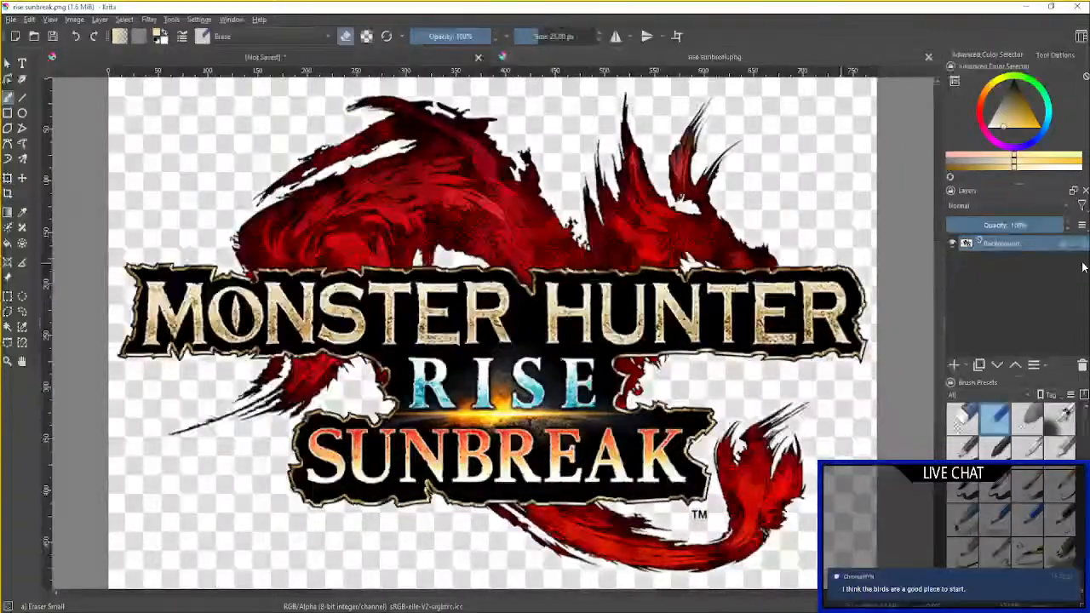
{"action": "right_click", "coordinate": [1041, 255]}
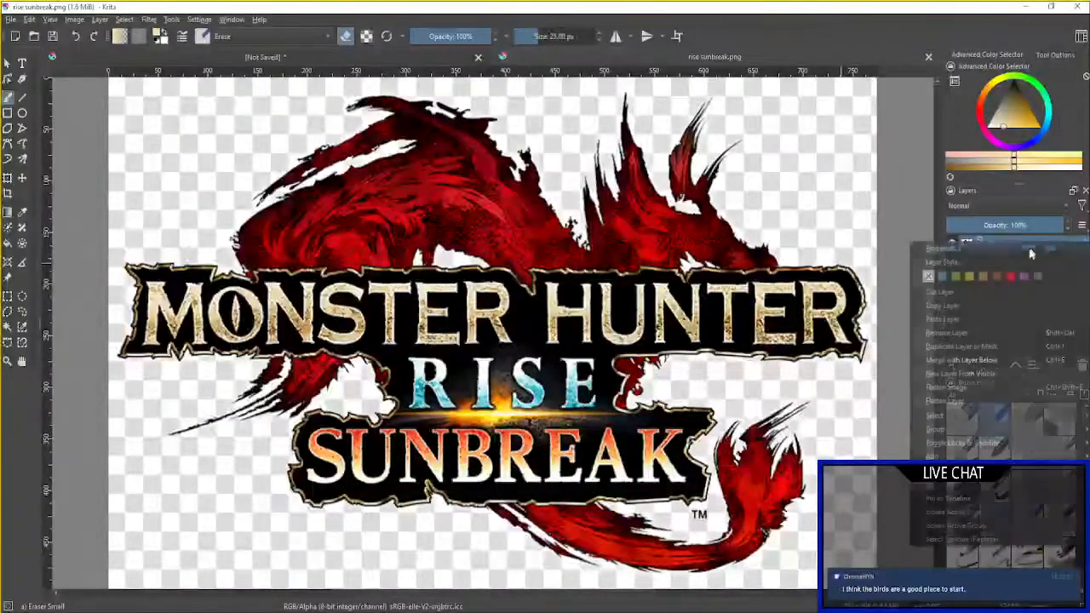
{"action": "left_click", "coordinate": [955, 308]}
{"action": "left_click", "coordinate": [400, 60]}
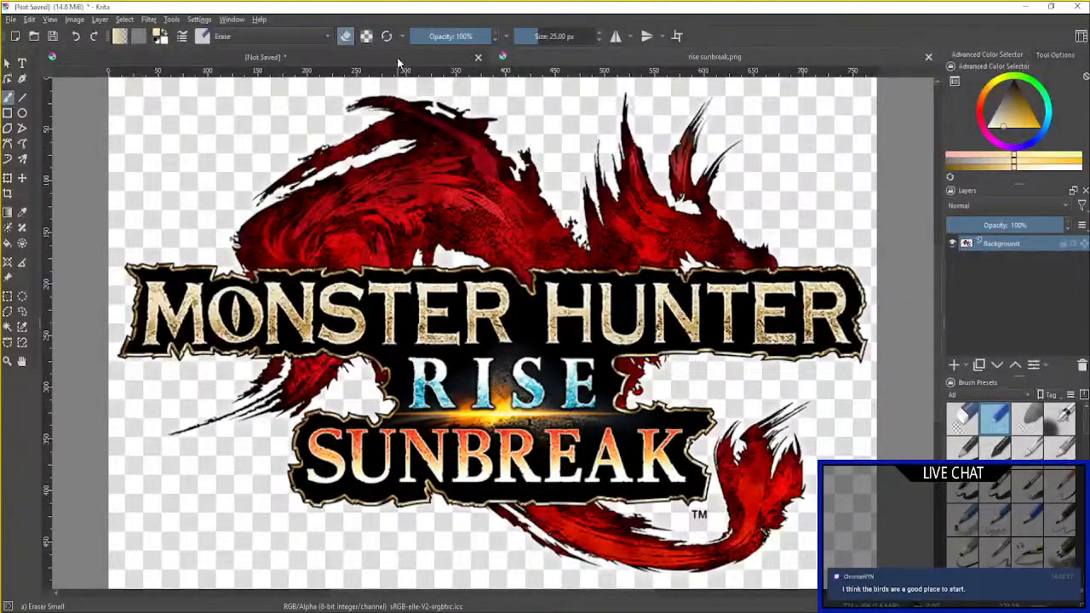
{"action": "right_click", "coordinate": [1014, 245]}
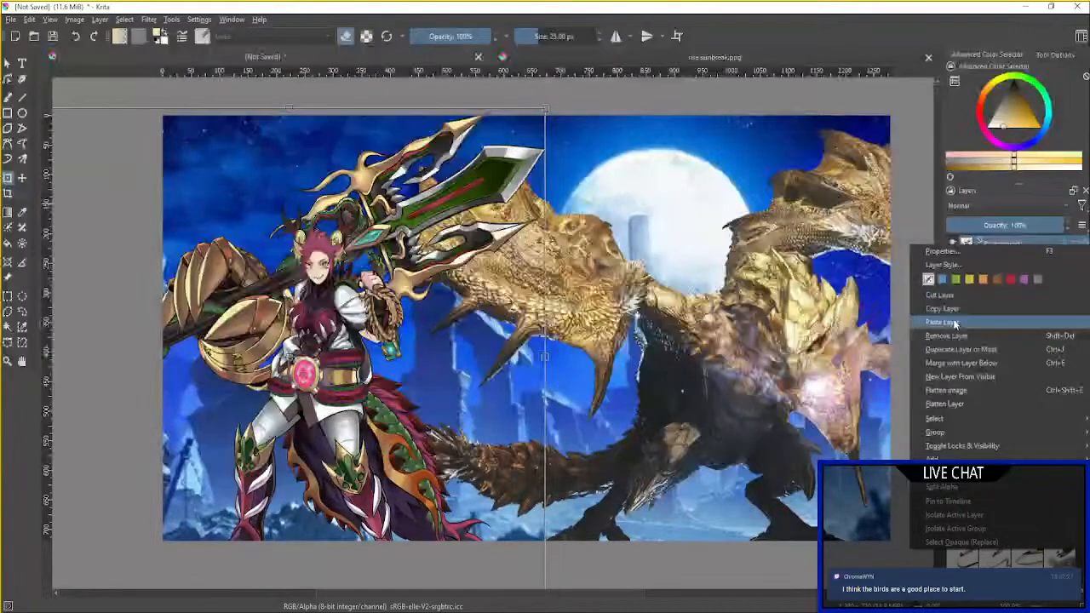
{"action": "left_click", "coordinate": [954, 322]}
Shrink the Monster Hunter Rise Sunbreak logo and place it in the canvas's lower left corner over the character's legs.
{"action": "left_click", "coordinate": [7, 179]}
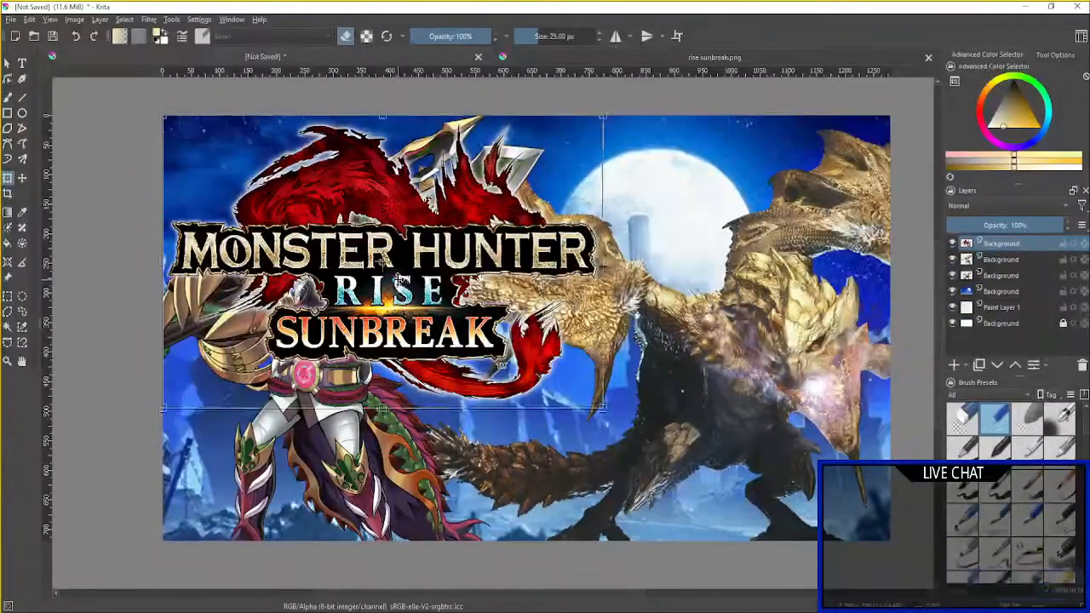
{"action": "left_click_drag", "start_coordinate": [502, 252], "coordinate": [505, 395]}
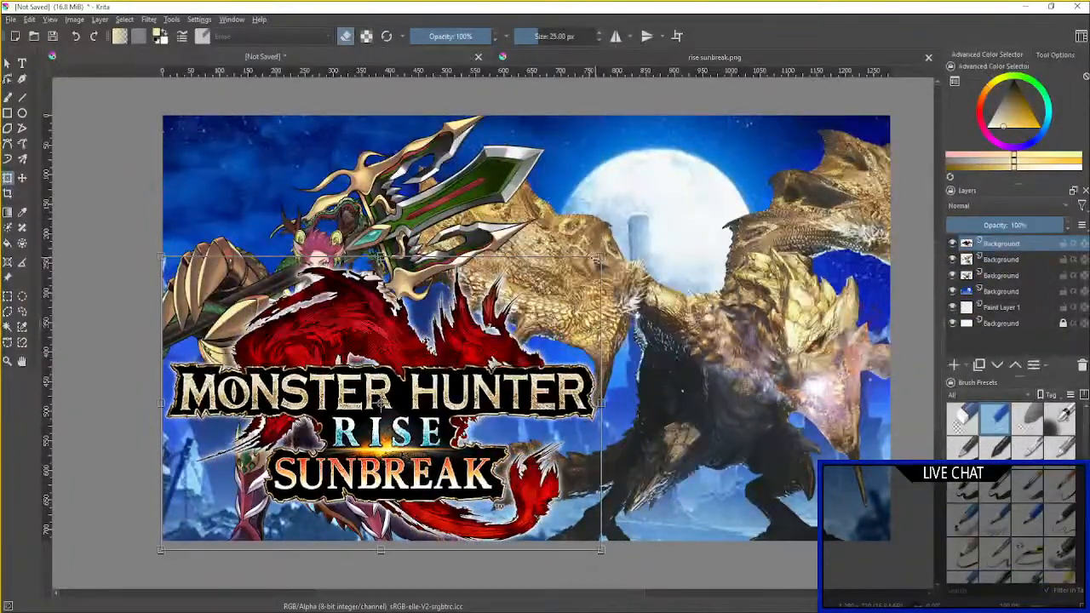
{"action": "left_click_drag", "start_coordinate": [601, 255], "coordinate": [339, 387]}
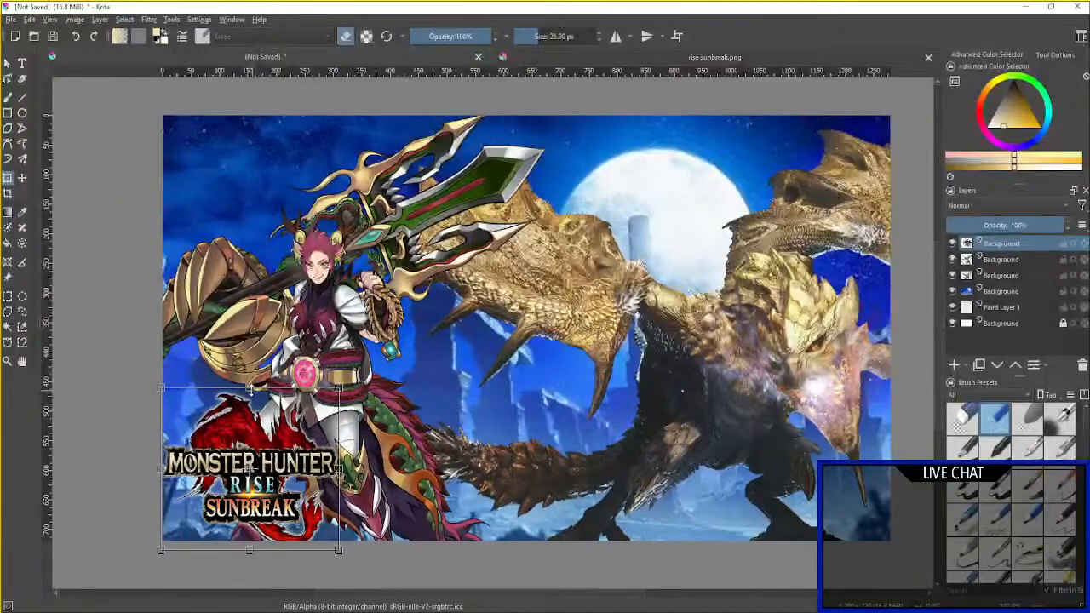
{"action": "left_click_drag", "start_coordinate": [250, 389], "coordinate": [251, 400]}
{"action": "mouse_move", "coordinate": [340, 474]}
{"action": "left_mouse_down"}
{"action": "mouse_move", "coordinate": [382, 474]}
{"action": "mouse_move", "coordinate": [323, 462]}
{"action": "left_mouse_up"}
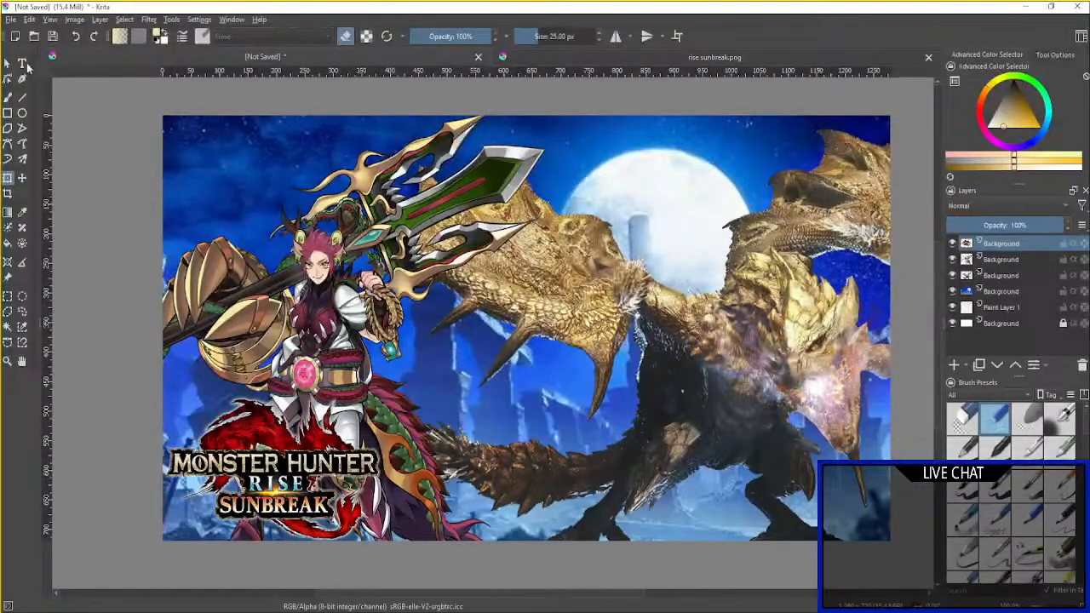
Add a text box near the canvas's upper left and set its text to white at size 58.
{"action": "left_click", "coordinate": [22, 63]}
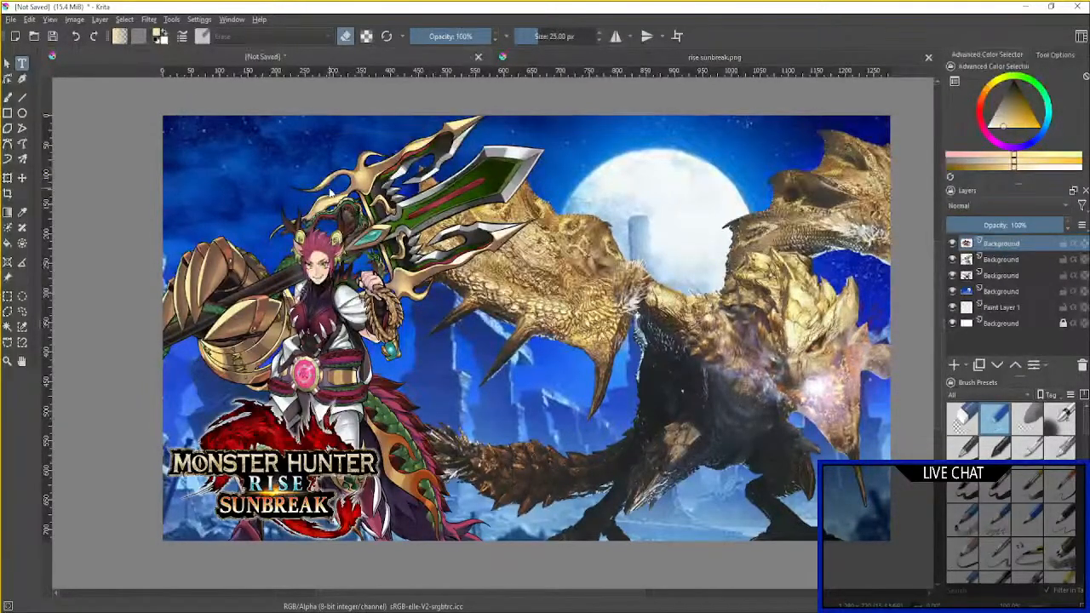
{"action": "left_click_drag", "start_coordinate": [177, 143], "coordinate": [711, 223]}
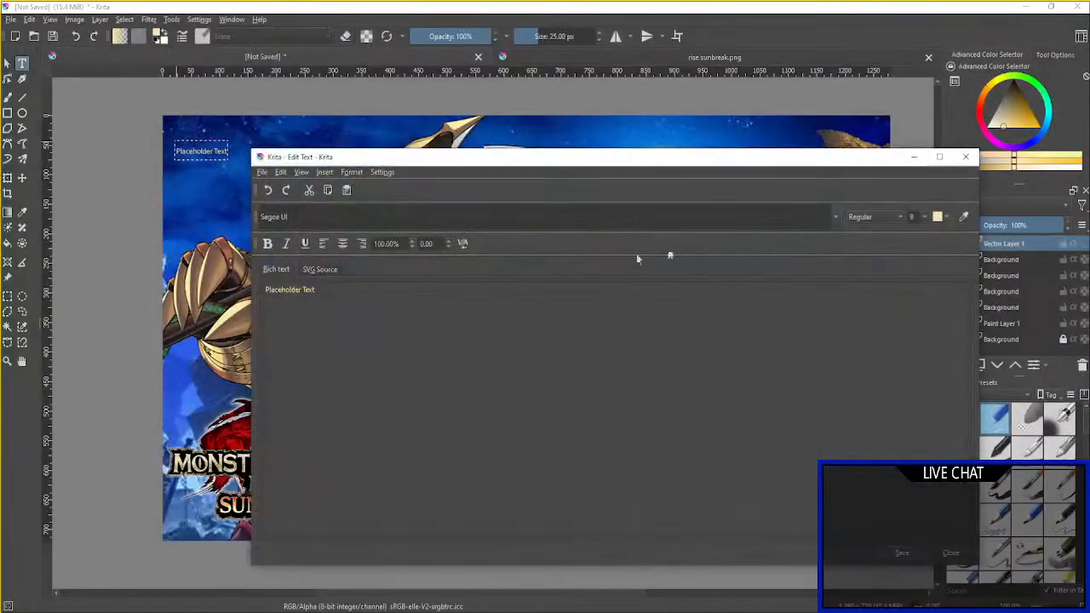
{"action": "left_click", "coordinate": [950, 218]}
{"action": "left_click", "coordinate": [932, 240]}
{"action": "key", "text": "BackSpace"}
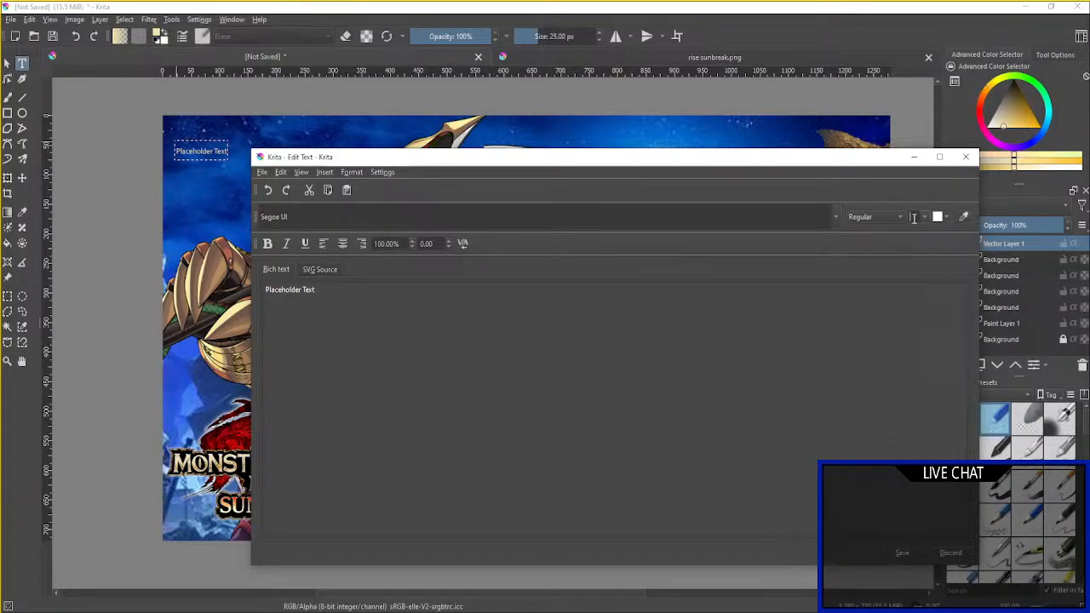
{"action": "type", "text": "58"}
{"action": "key", "text": "Return"}
Replace the placeholder text with "I'LL SHOW YOU TIER 0" and save it to the canvas.
{"action": "left_click_drag", "start_coordinate": [673, 337], "coordinate": [263, 318]}
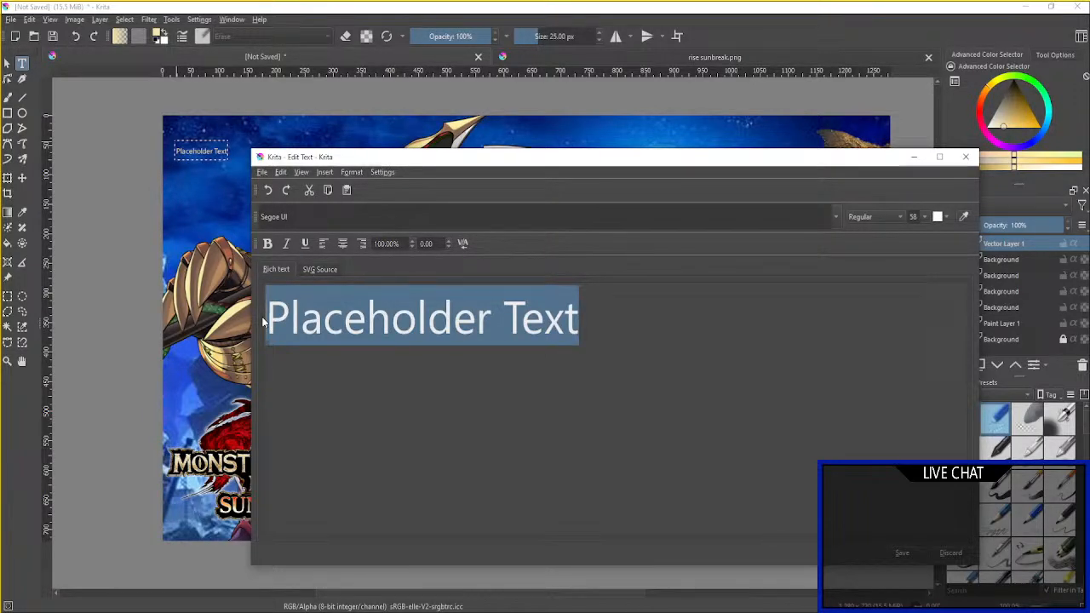
{"action": "type", "text": "I'"}
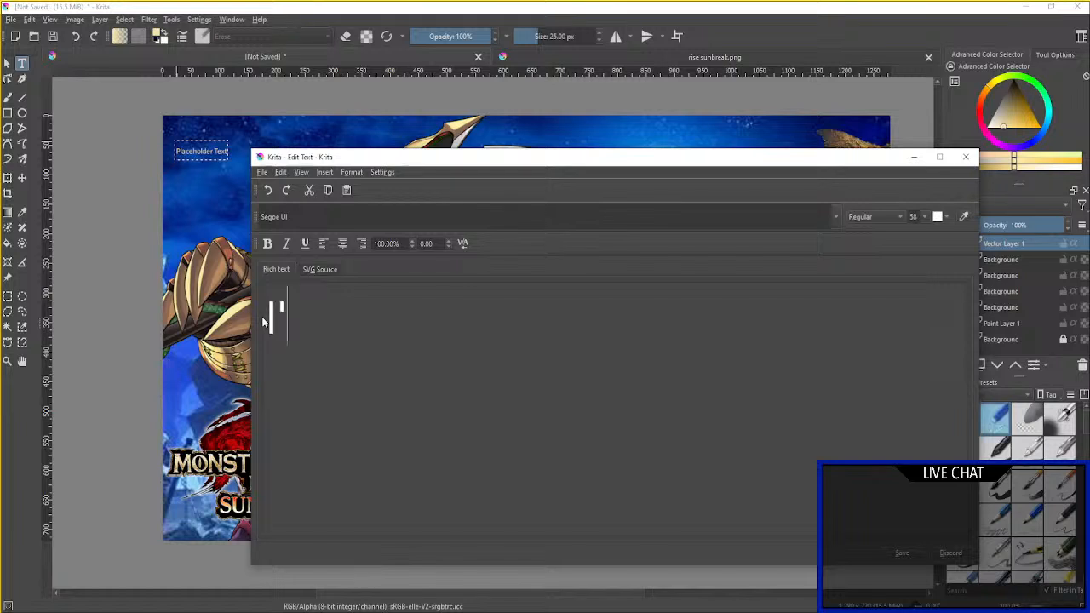
{"action": "type", "text": "LL SHOW "}
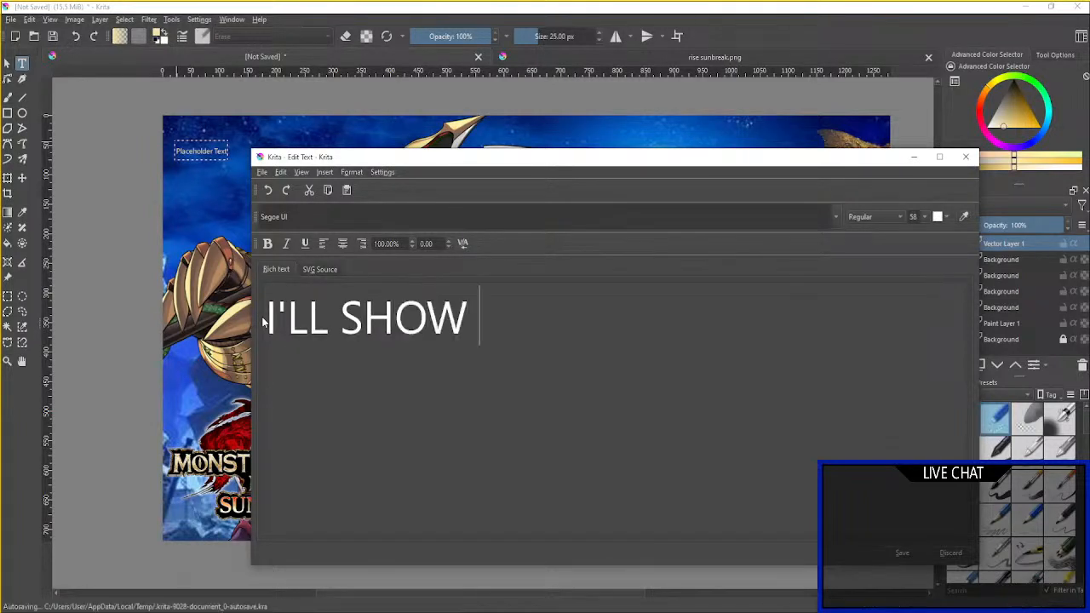
{"action": "type", "text": "YOU TIER 0"}
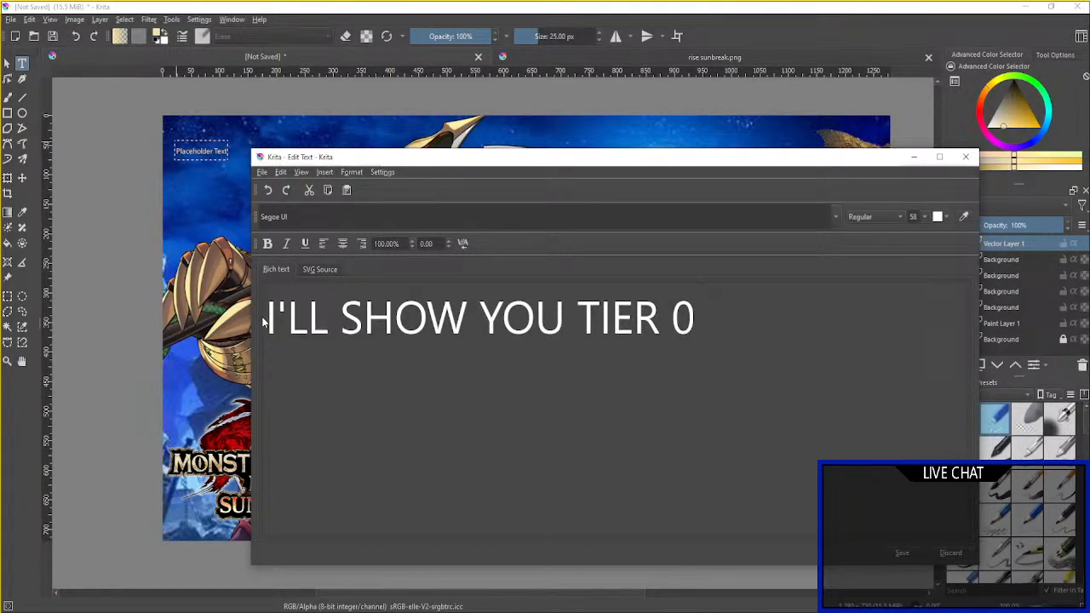
{"action": "left_click", "coordinate": [895, 553]}
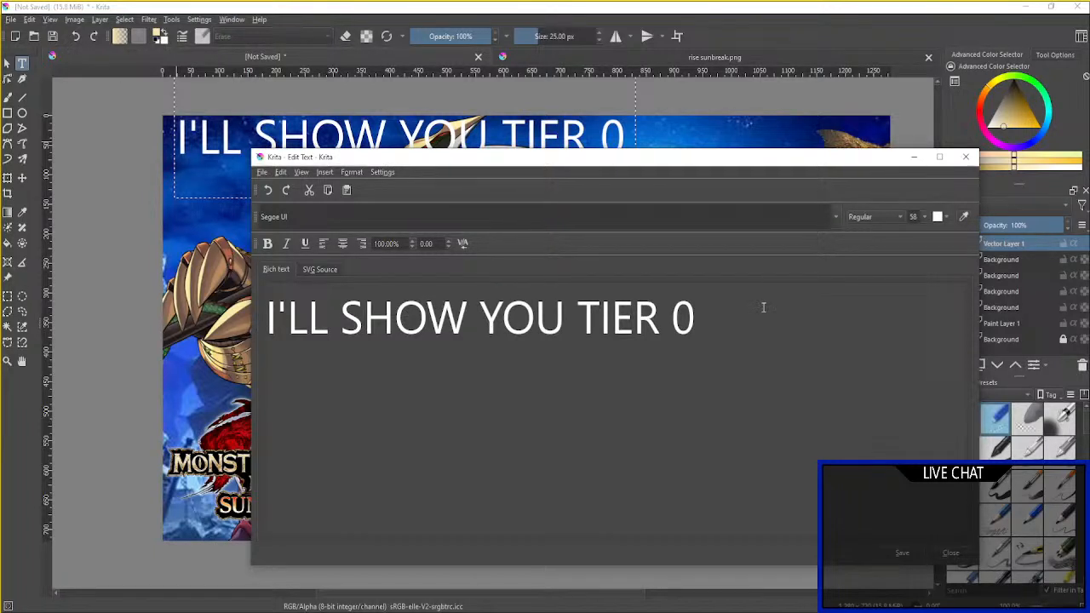
Overwrite the title wording in the text editor with "GET SET" and clear it again, leaving the editor empty.
{"action": "left_click_drag", "start_coordinate": [763, 307], "coordinate": [266, 315]}
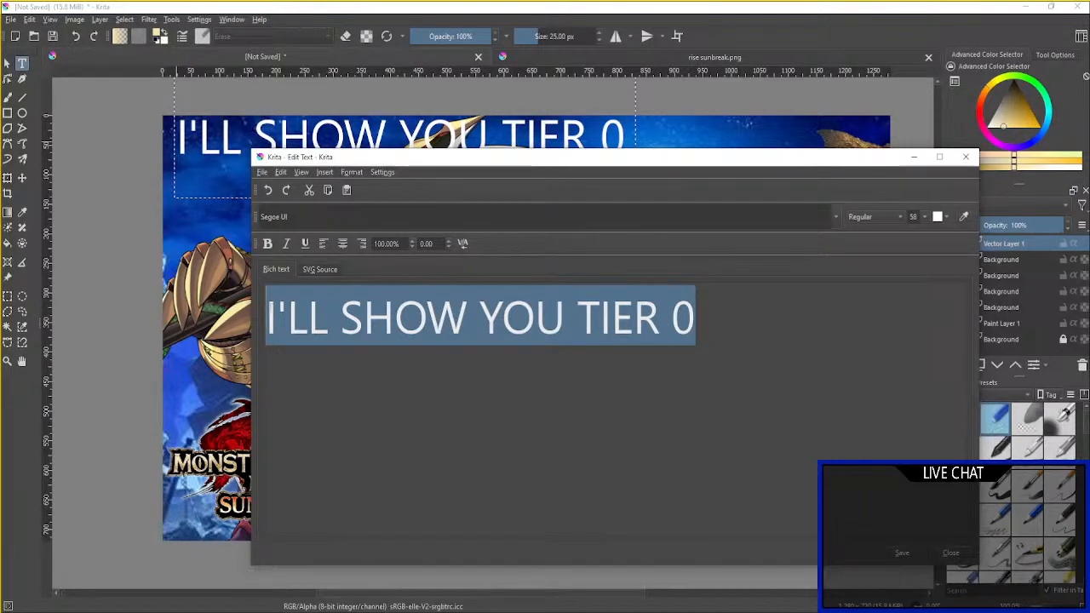
{"action": "type", "text": "GET SET"}
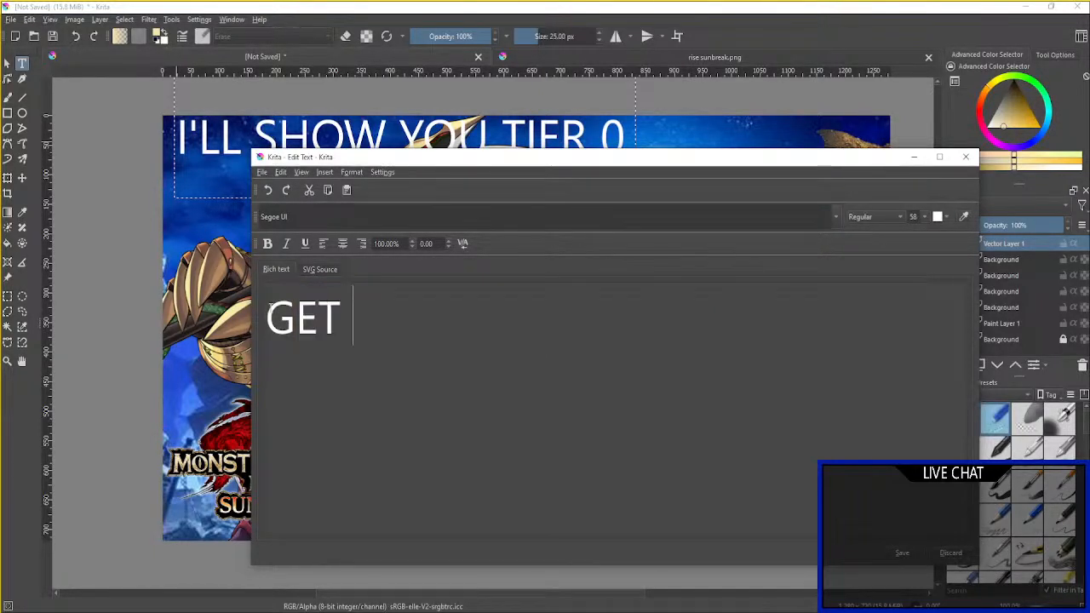
{"action": "key", "text": "BackSpace"}
{"action": "key", "text": "BackSpace"}
{"action": "key", "text": "BackSpace"}
{"action": "key", "text": "BackSpace"}
{"action": "key", "text": "BackSpace"}
{"action": "key", "text": "BackSpace"}
{"action": "key", "text": "BackSpace"}
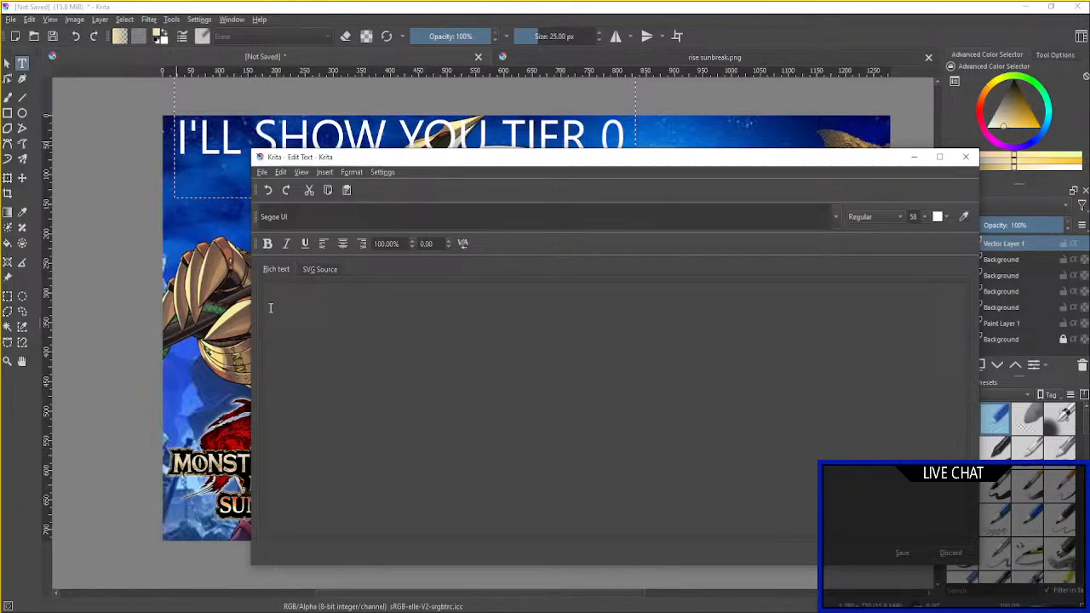
{"action": "type", "text": "DES"}
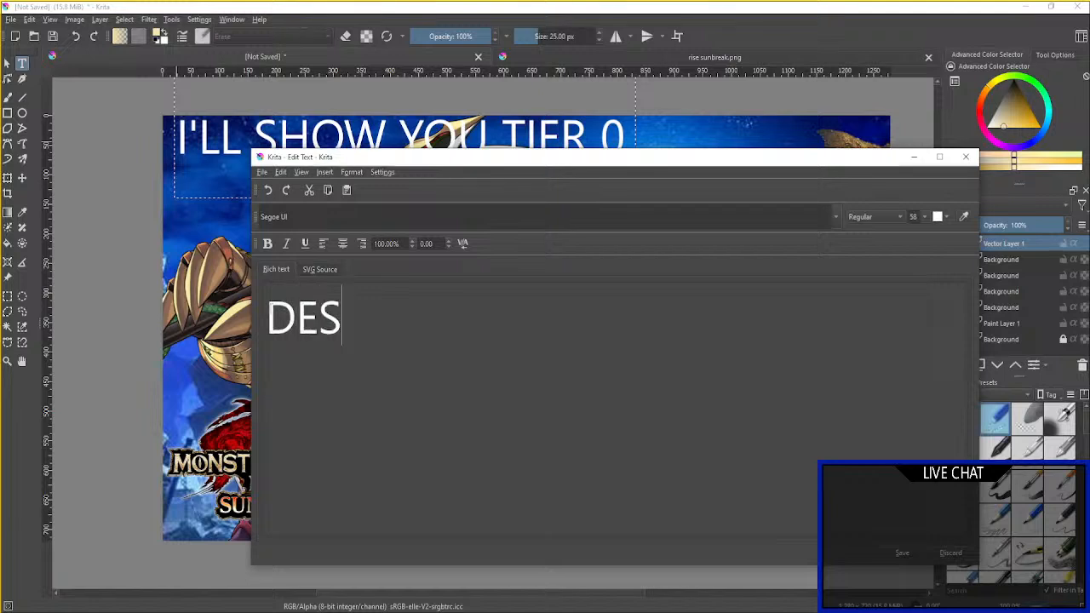
{"action": "key", "text": "BackSpace"}
{"action": "key", "text": "BackSpace"}
{"action": "key", "text": "BackSpace"}
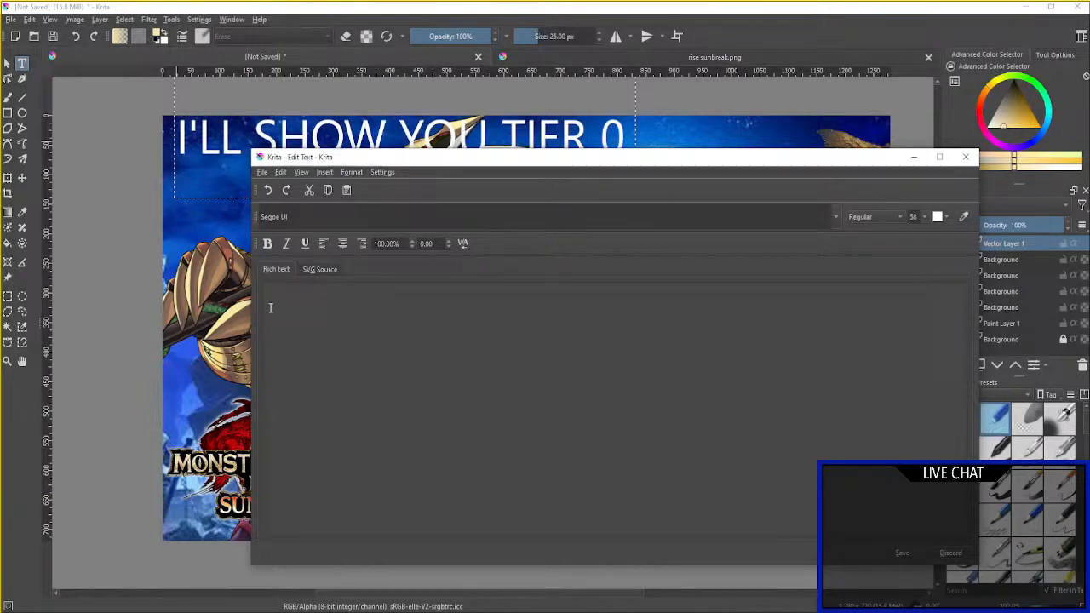
Enter "I'M TIER 0 FOR A REASON" as the title wording and save it to the canvas.
{"action": "type", "text": "I'M "}
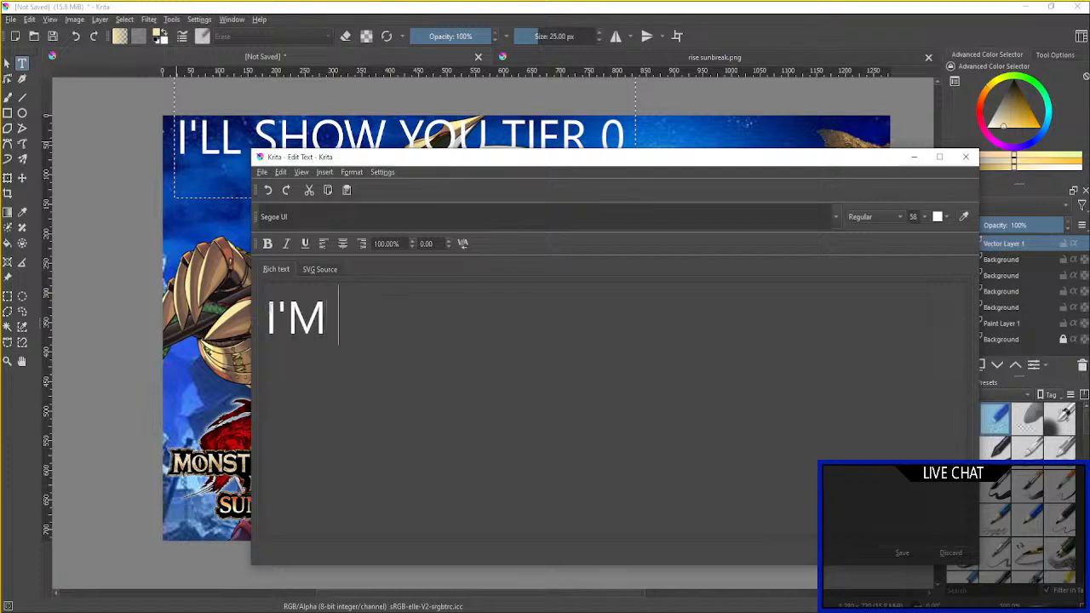
{"action": "type", "text": "TIER "}
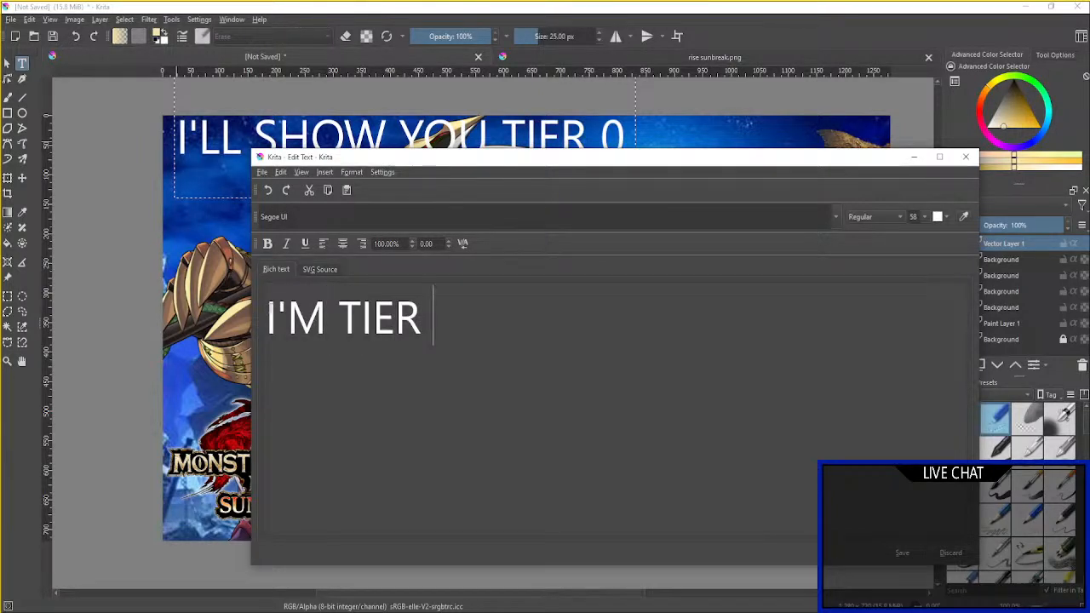
{"action": "type", "text": "0 FOR A"}
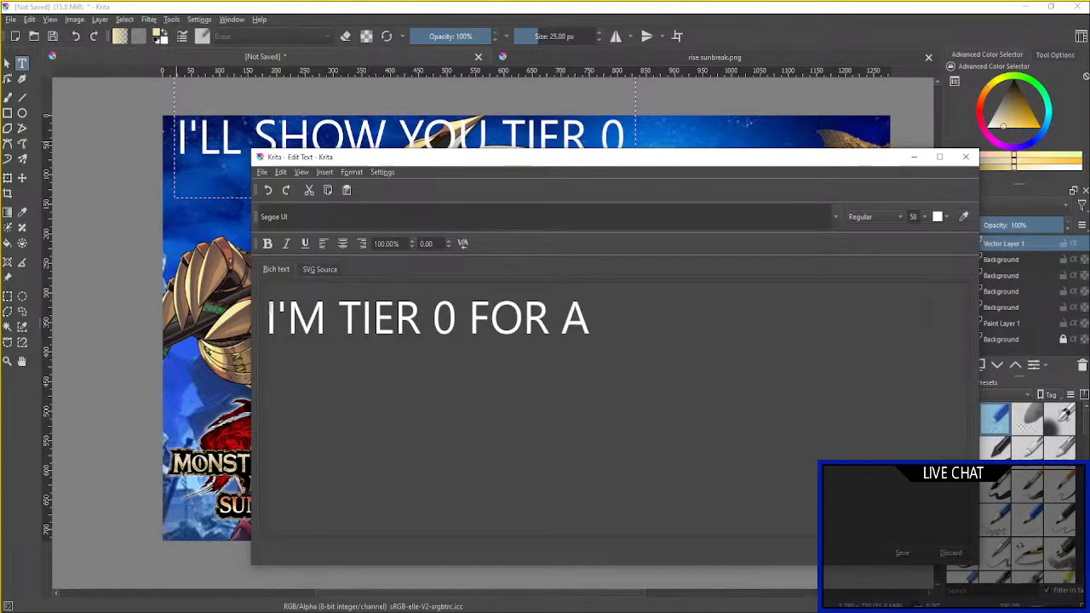
{"action": "type", "text": " REASON"}
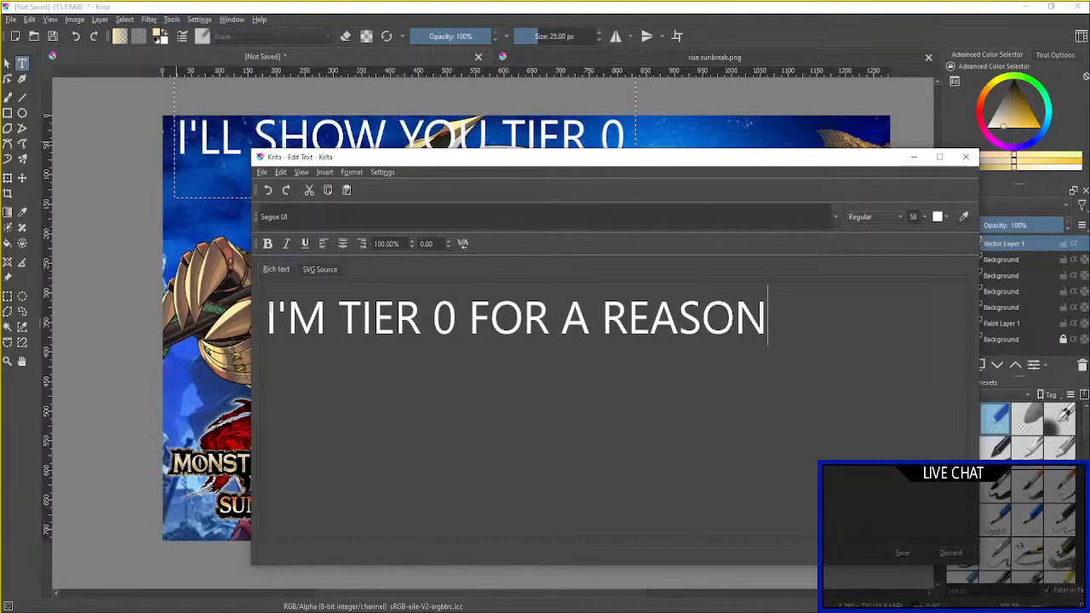
{"action": "left_click", "coordinate": [906, 555]}
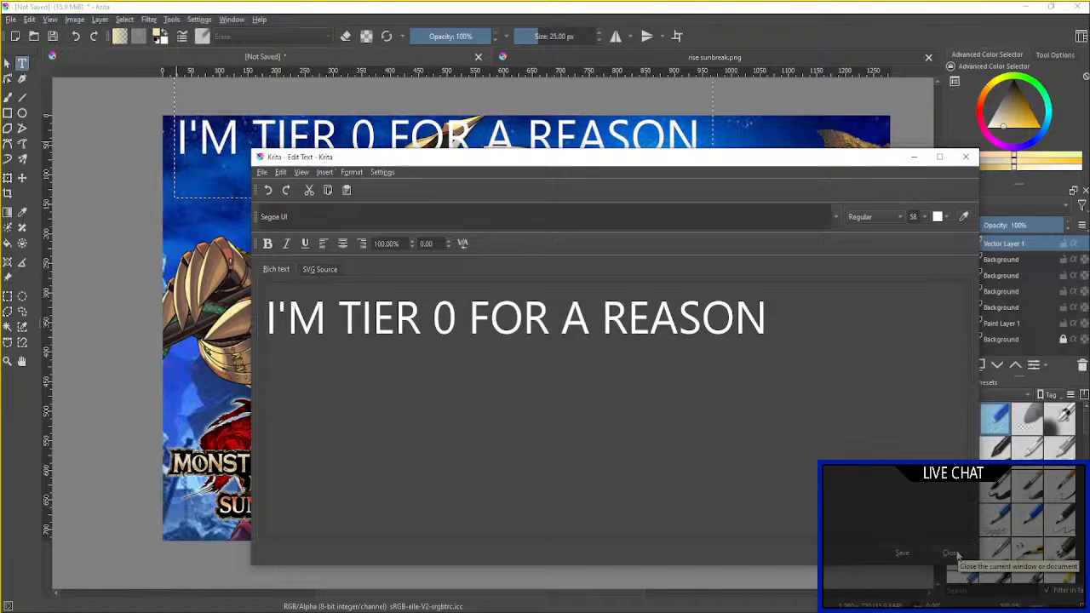
Reword the title to "I WAS TIER 0 FOR A REASON" and move it slightly lower and to the right on the canvas.
{"action": "left_click", "coordinate": [326, 317]}
{"action": "key", "text": "BackSpace"}
{"action": "key", "text": "BackSpace"}
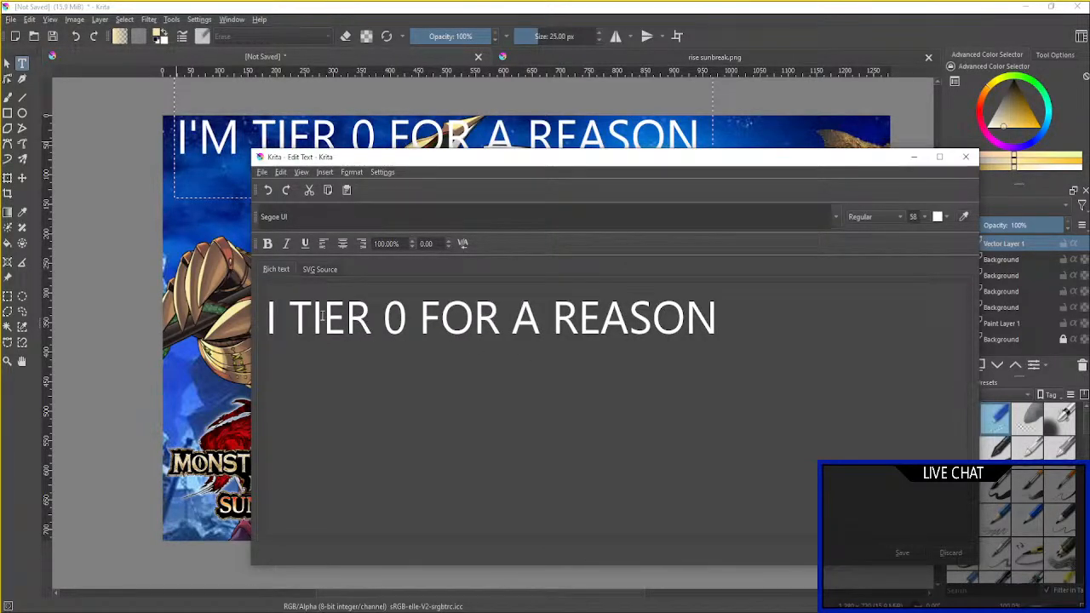
{"action": "type", "text": "WAS"}
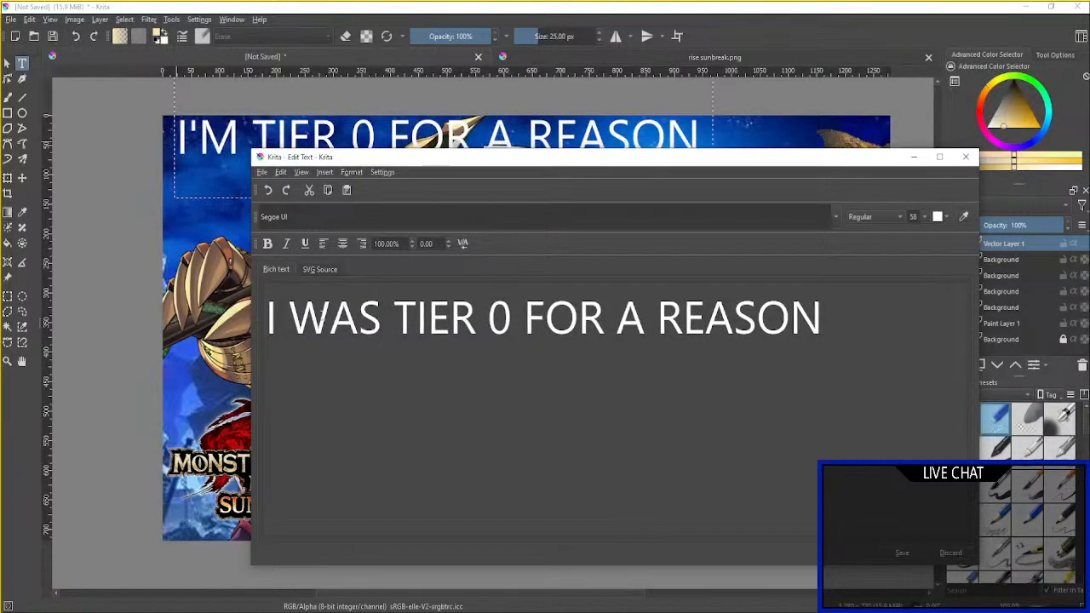
{"action": "left_click", "coordinate": [908, 553]}
{"action": "left_click", "coordinate": [950, 554]}
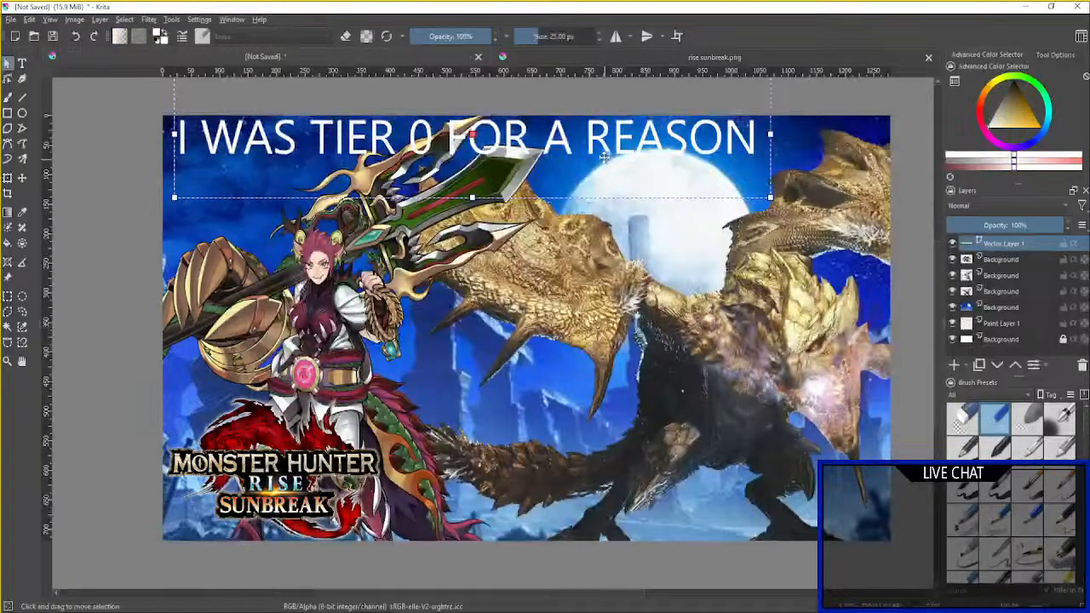
{"action": "left_click_drag", "start_coordinate": [598, 183], "coordinate": [617, 201]}
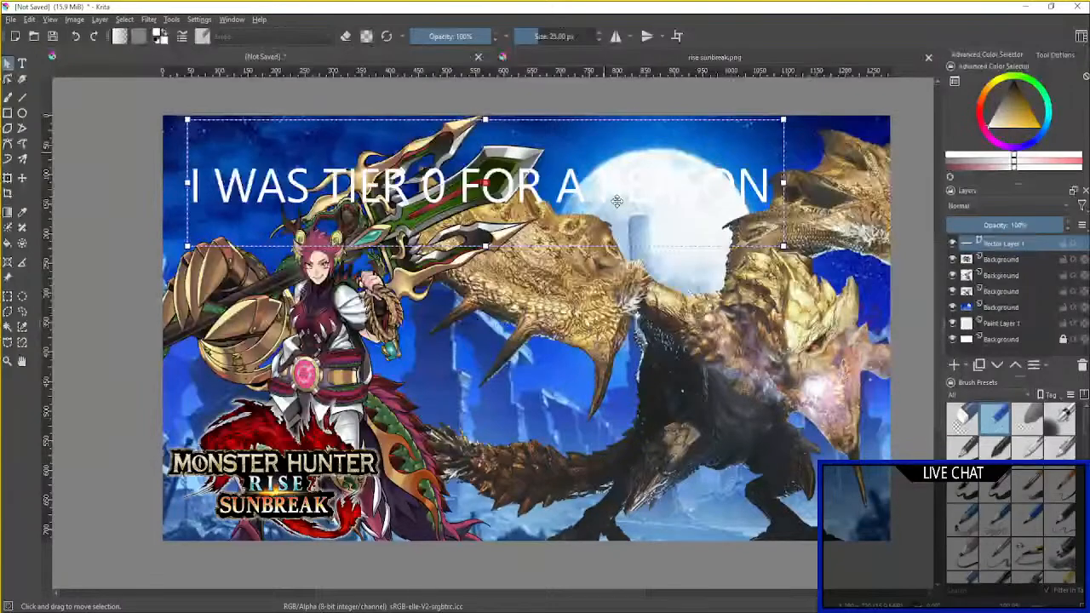
Apply a black outside Stroke layer style to the title's vector layer with size 10 px and opacity 100%.
{"action": "right_click", "coordinate": [988, 245]}
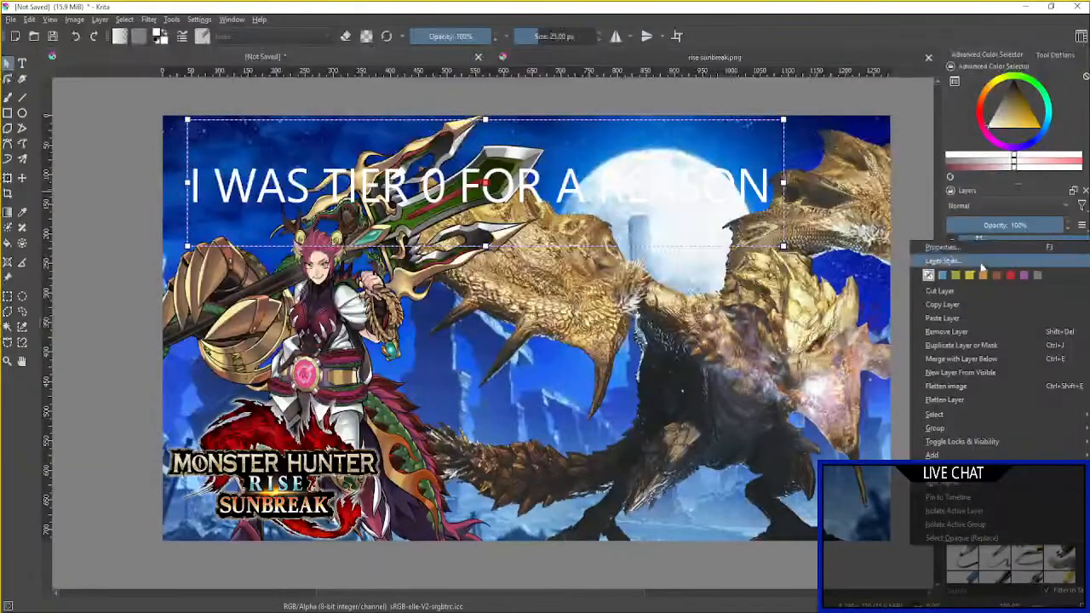
{"action": "key", "text": "Escape"}
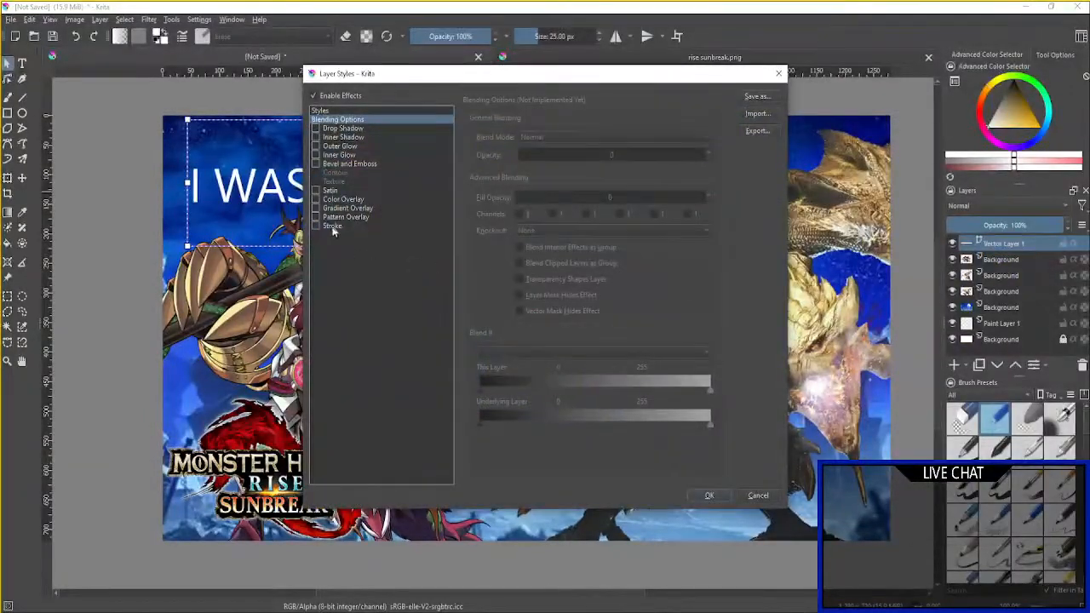
{"action": "left_click", "coordinate": [325, 226]}
{"action": "left_click", "coordinate": [316, 226]}
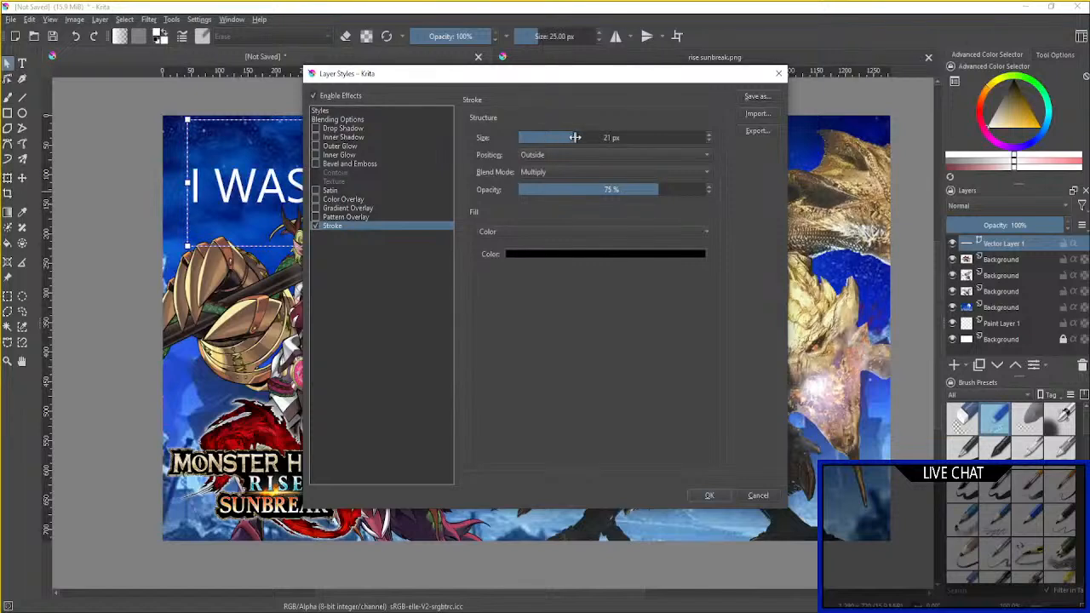
{"action": "left_click_drag", "start_coordinate": [577, 136], "coordinate": [566, 141]}
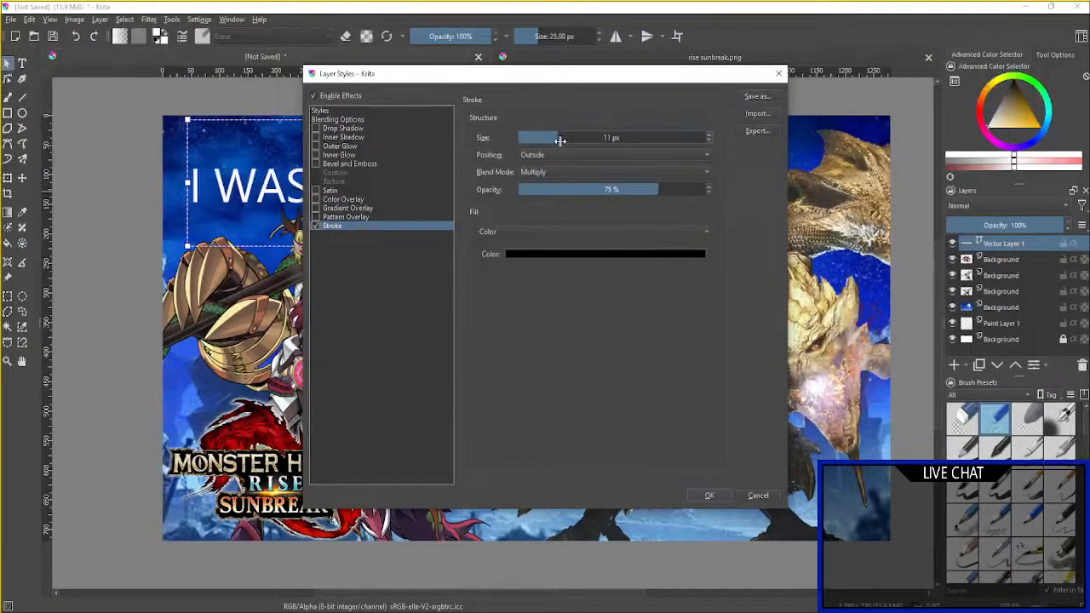
{"action": "left_click_drag", "start_coordinate": [652, 190], "coordinate": [739, 199]}
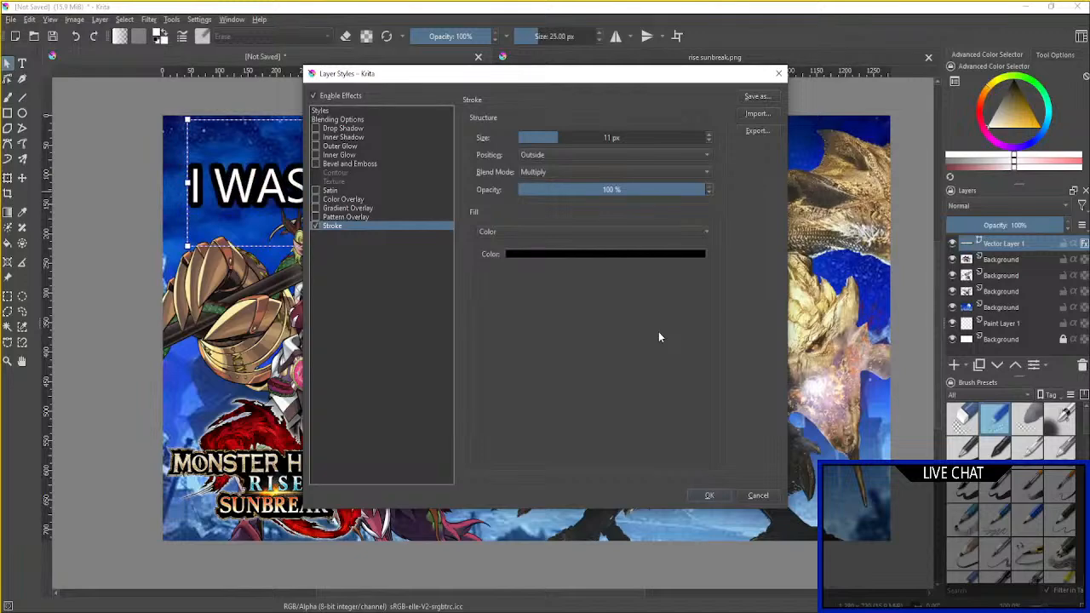
{"action": "left_click", "coordinate": [708, 141]}
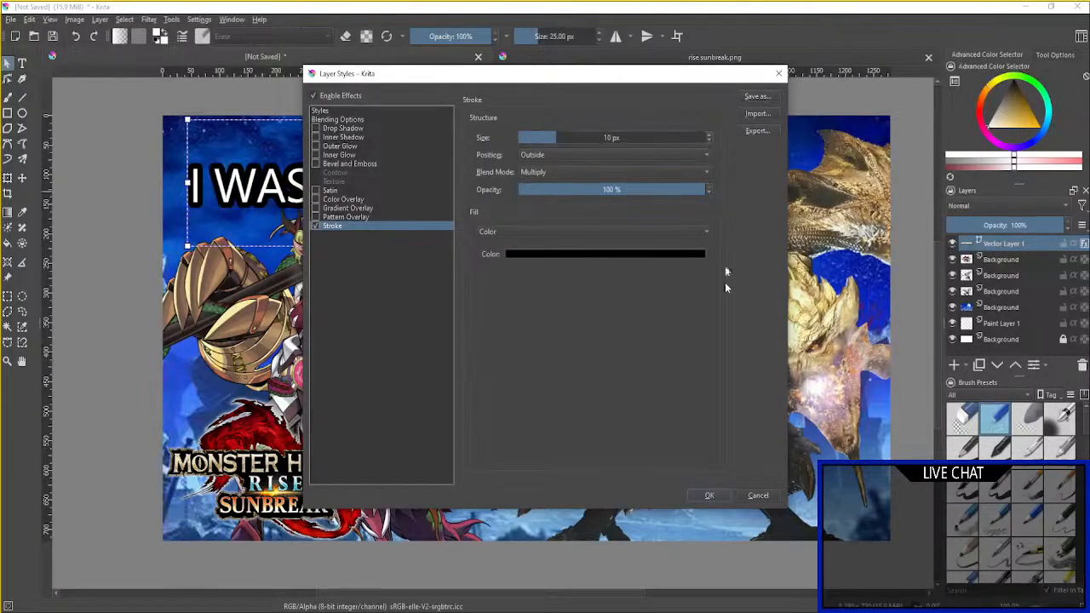
{"action": "left_click", "coordinate": [718, 491]}
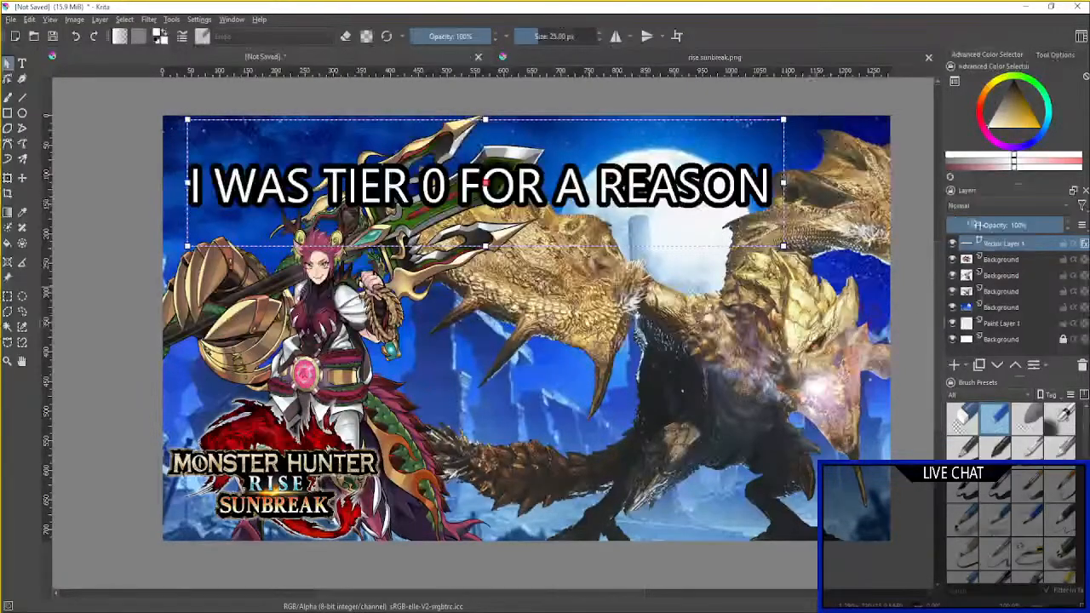
Duplicate the outlined title layer and nudge the lower copy slightly sideways to thicken the black outline.
{"action": "right_click", "coordinate": [1013, 245]}
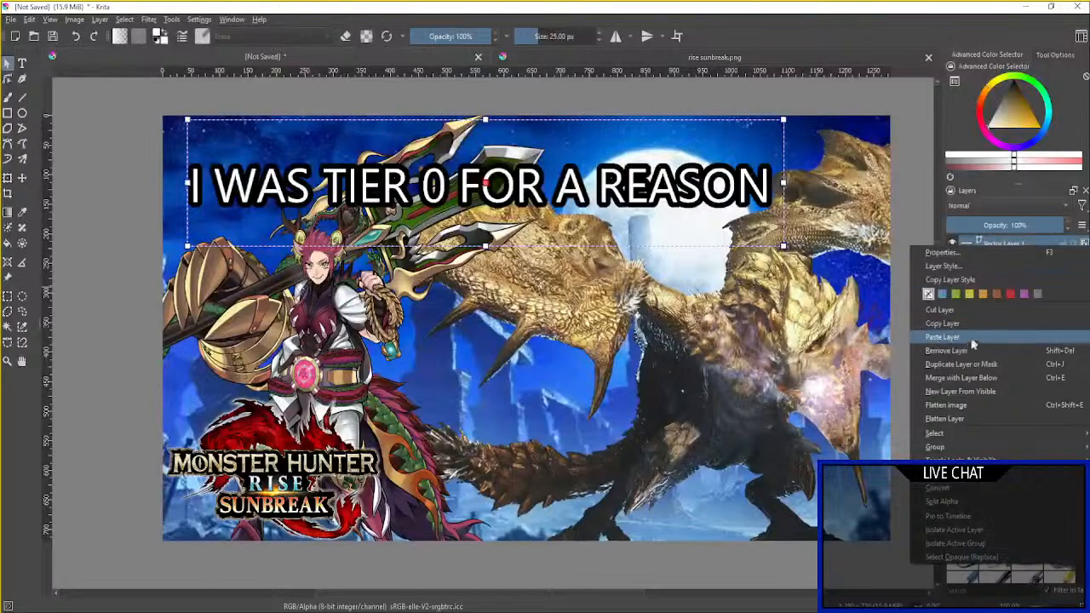
{"action": "left_click", "coordinate": [966, 367]}
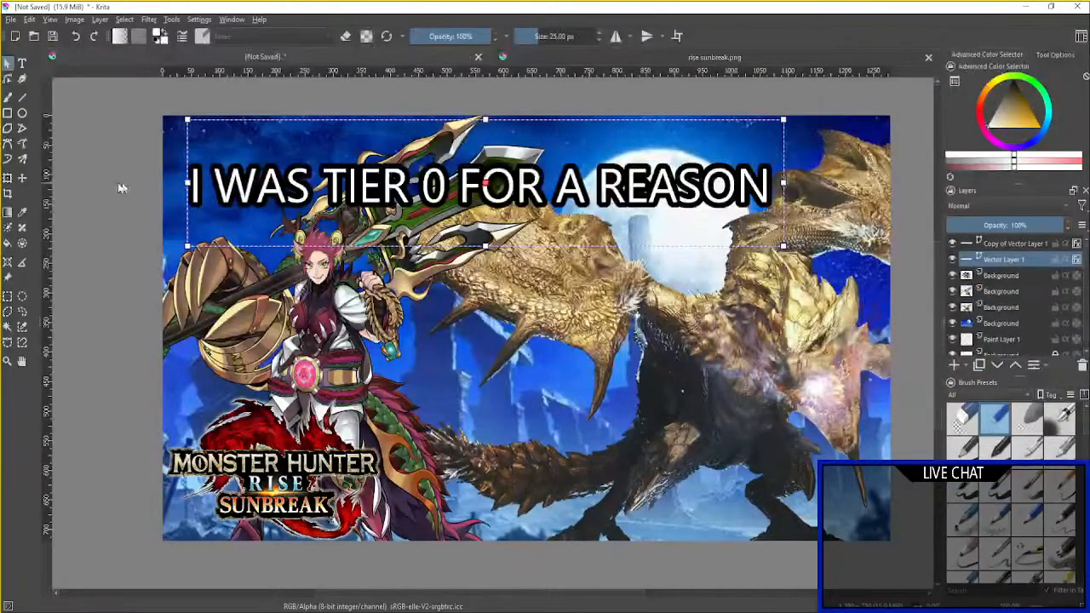
{"action": "left_click", "coordinate": [22, 177]}
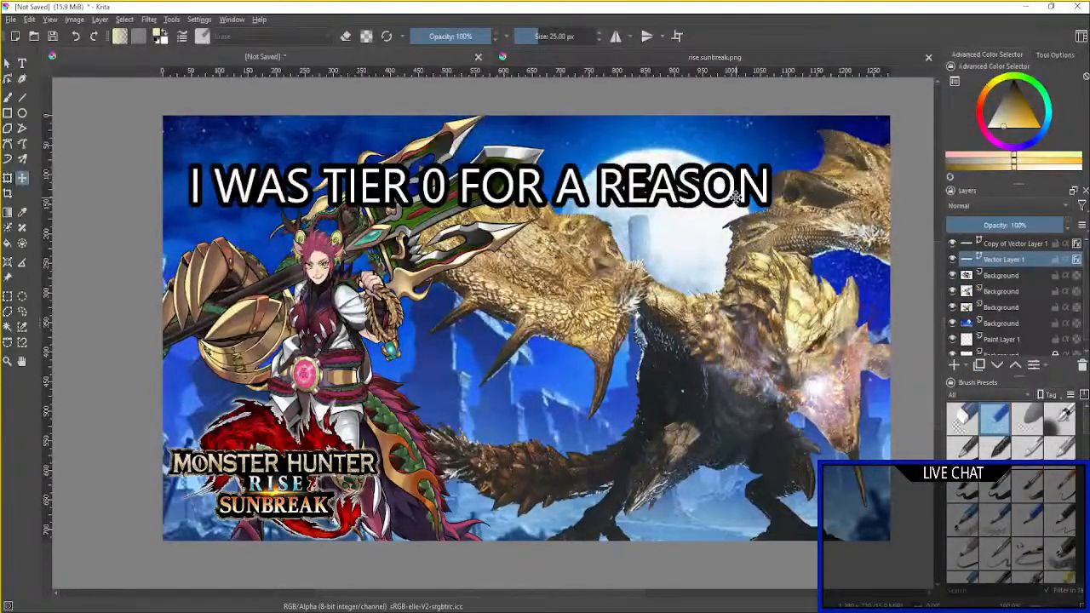
{"action": "left_click_drag", "start_coordinate": [741, 196], "coordinate": [741, 198]}
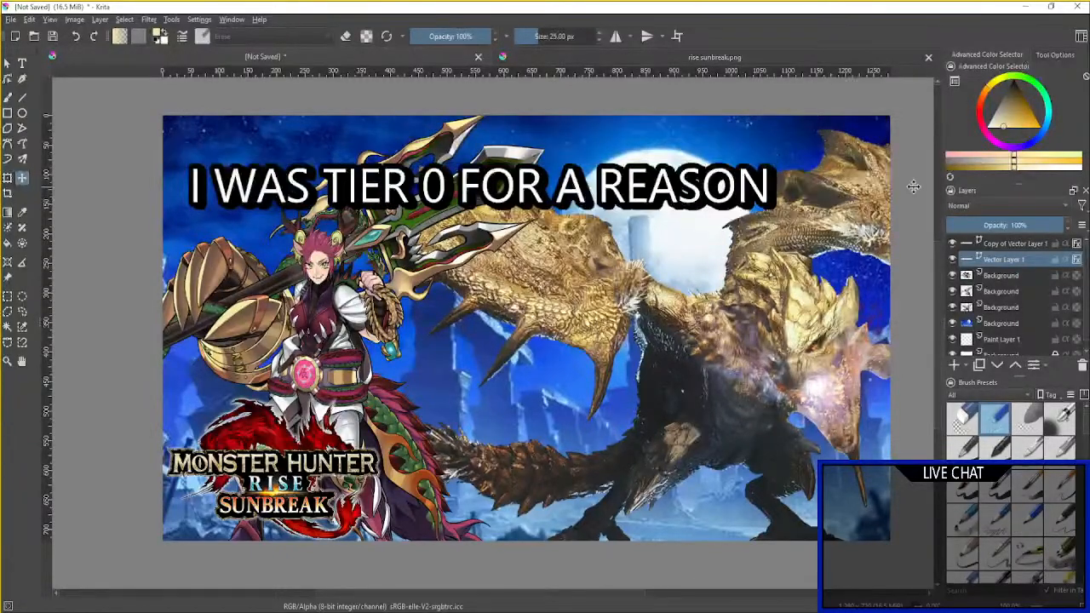
{"action": "scroll", "coordinate": [764, 184], "scroll_direction": "up", "scroll_amount": 4}
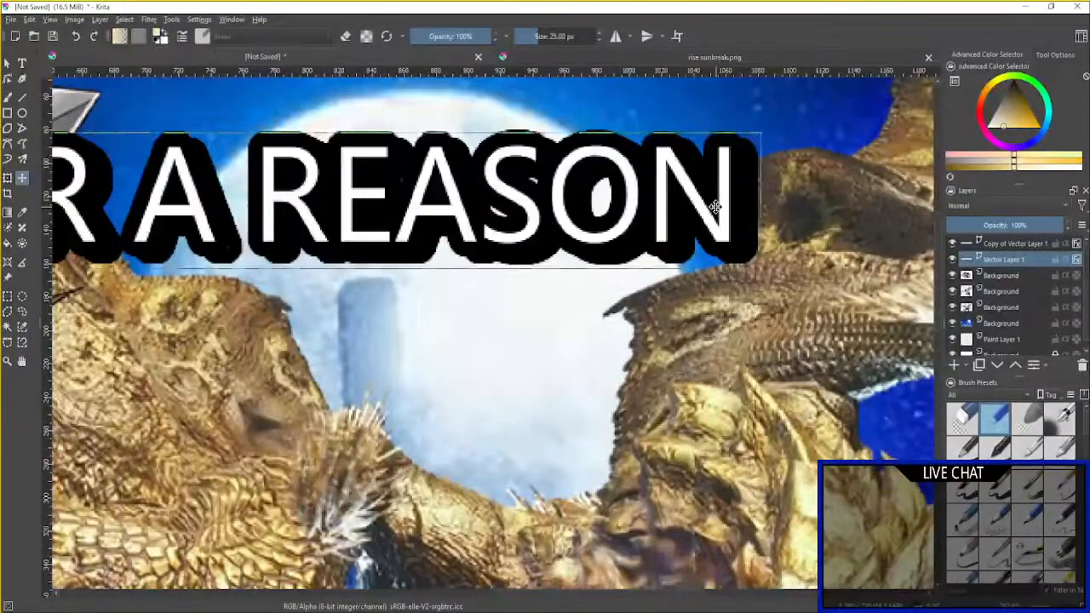
{"action": "left_click_drag", "start_coordinate": [715, 206], "coordinate": [715, 203]}
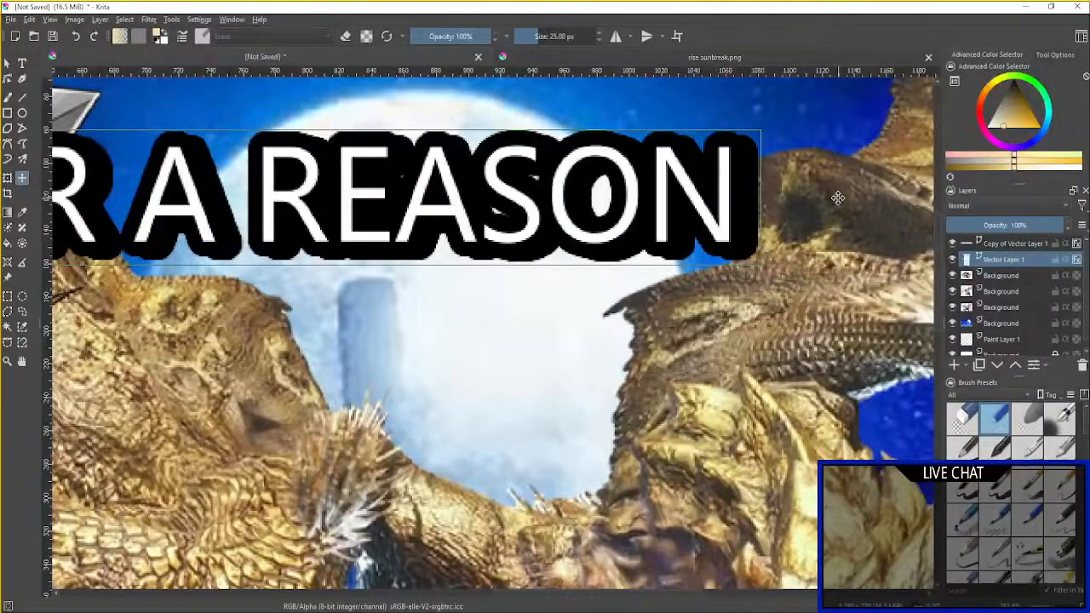
{"action": "scroll", "coordinate": [838, 198], "scroll_direction": "down", "scroll_amount": 6}
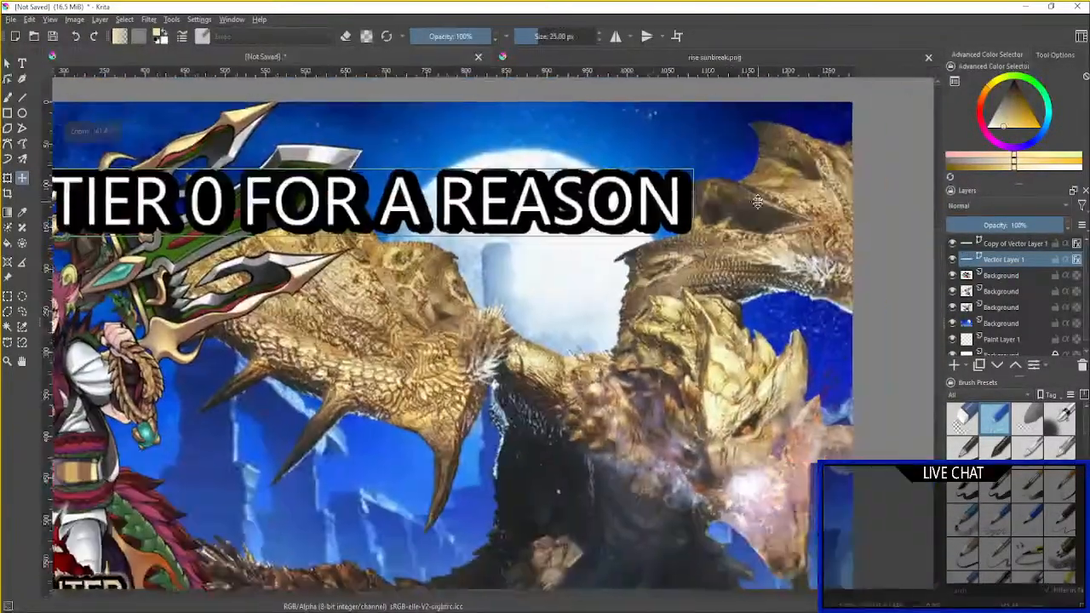
{"action": "scroll", "coordinate": [814, 202], "scroll_direction": "up", "scroll_amount": 6}
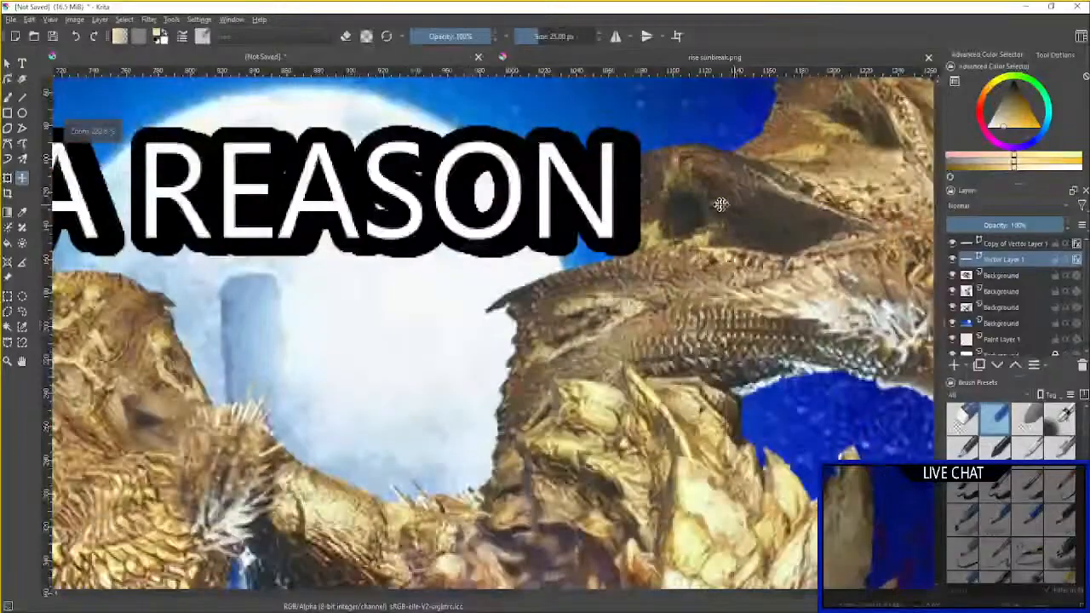
{"action": "scroll", "coordinate": [669, 251], "scroll_direction": "down", "scroll_amount": 6}
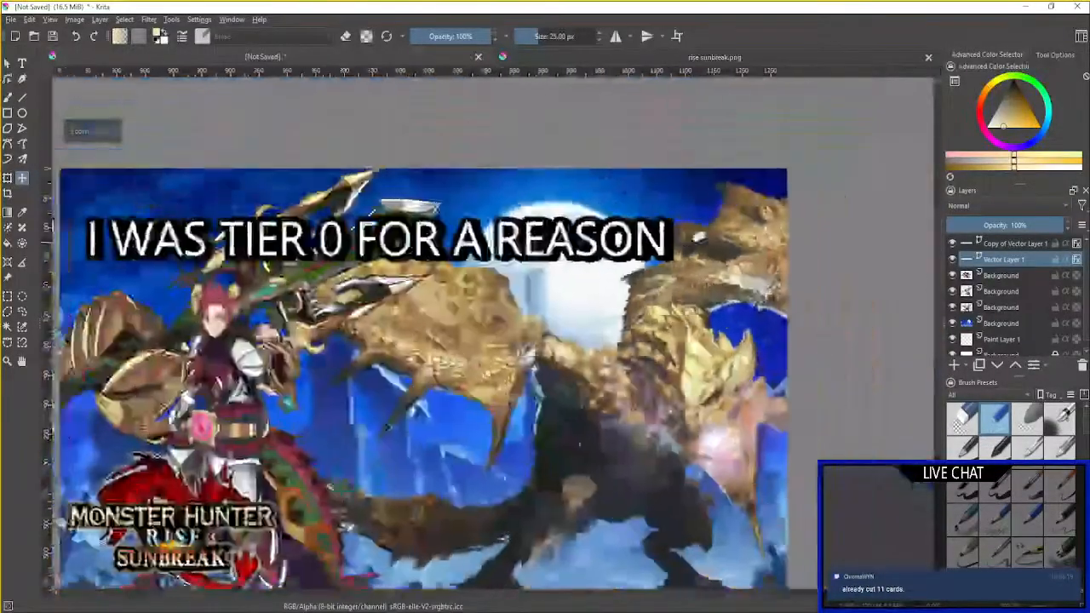
{"action": "left_click_drag", "start_coordinate": [700, 240], "coordinate": [773, 172]}
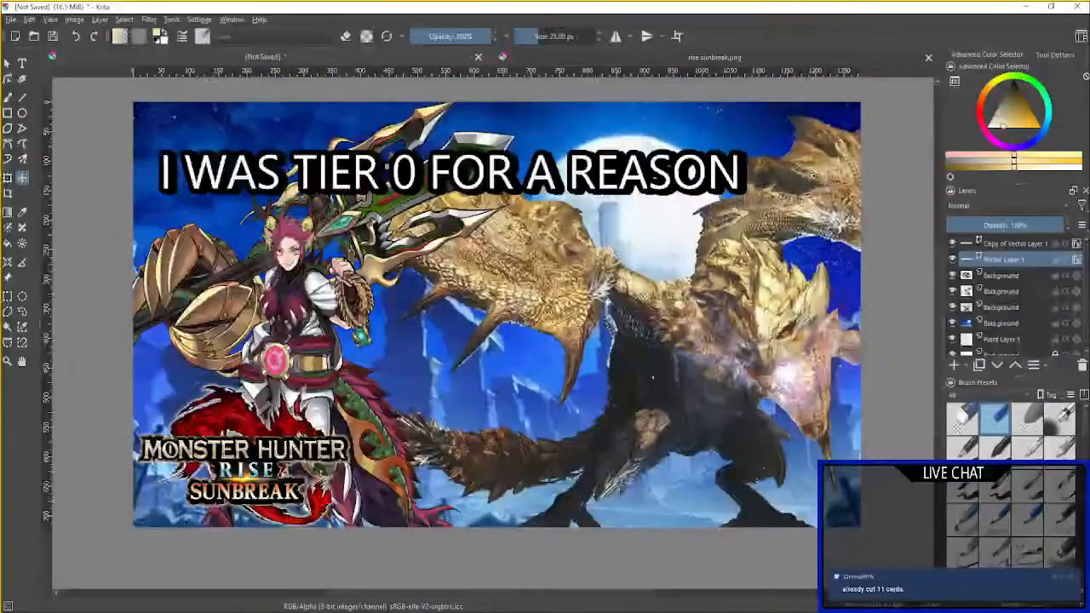
Add a second text box across the canvas's lower middle, below the dragon's wing, and set its text colour to white.
{"action": "left_click", "coordinate": [1014, 280]}
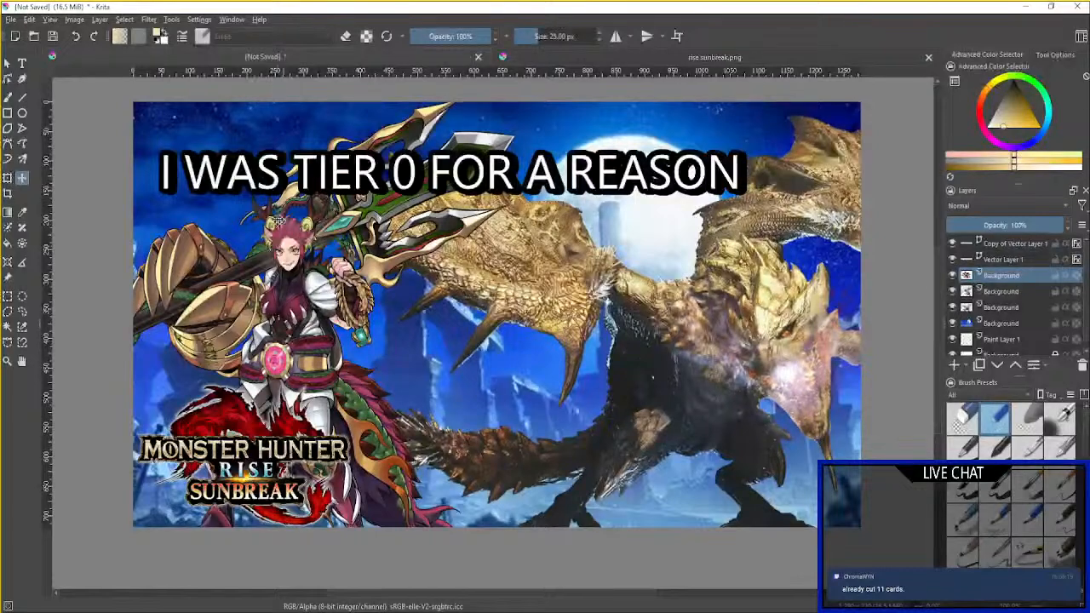
{"action": "left_click", "coordinate": [22, 64]}
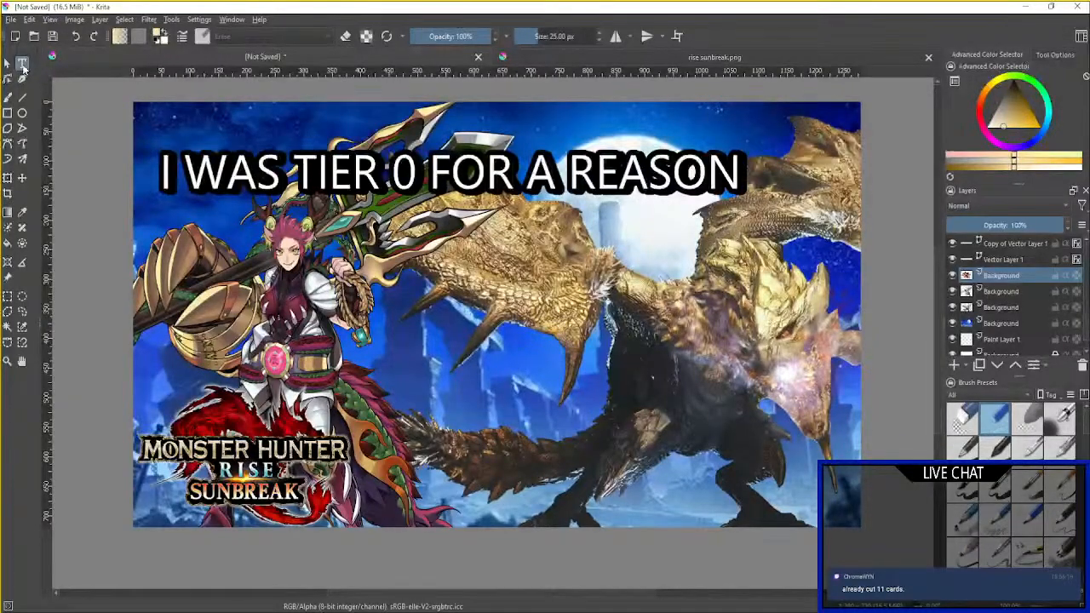
{"action": "left_click_drag", "start_coordinate": [463, 397], "coordinate": [752, 468]}
{"action": "left_click_drag", "start_coordinate": [341, 294], "coordinate": [262, 289]}
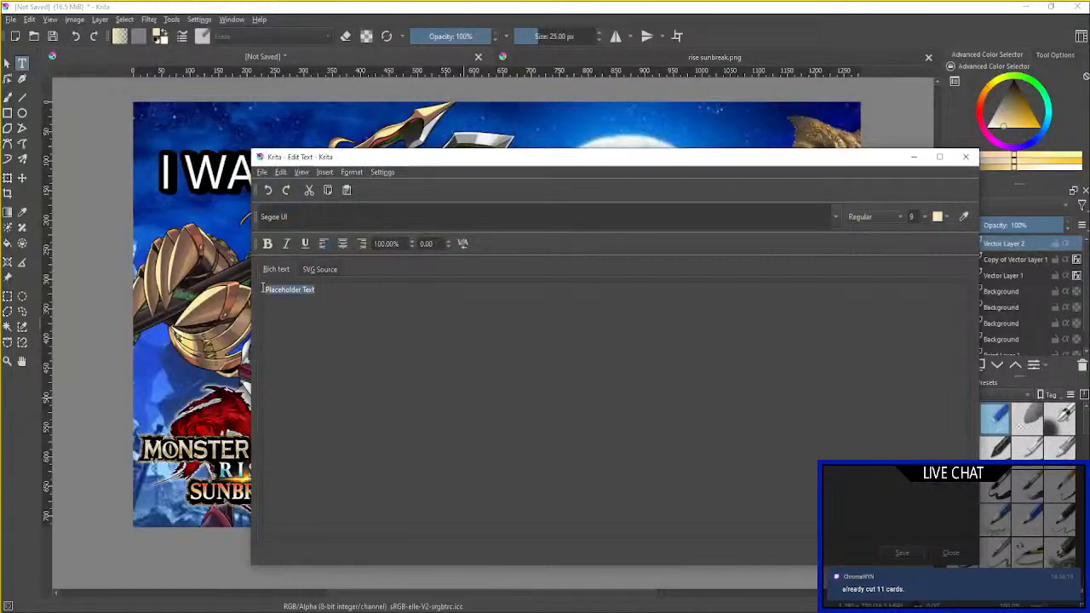
{"action": "left_click", "coordinate": [946, 218]}
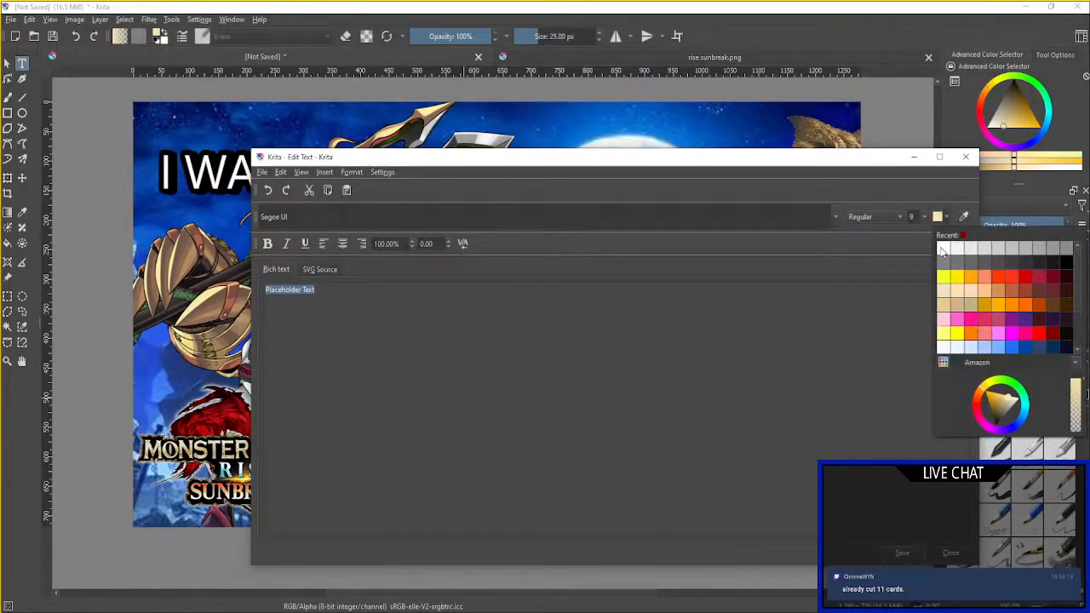
{"action": "left_click", "coordinate": [939, 240]}
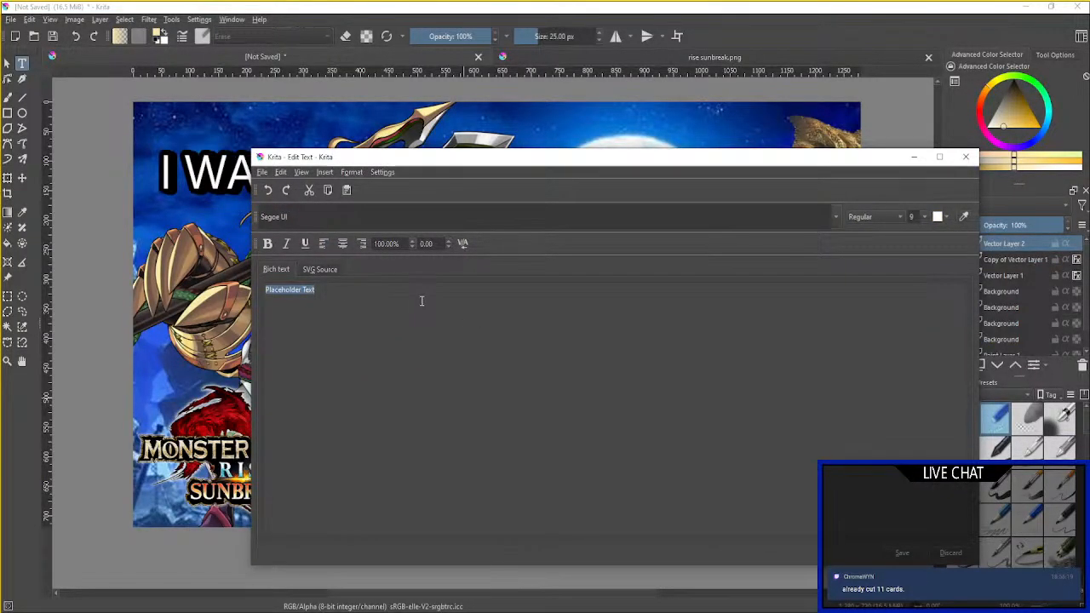
Replace the new box's placeholder text with "BRING IT BI-" and set its font size to 62.
{"action": "type", "text": "BRING IT"}
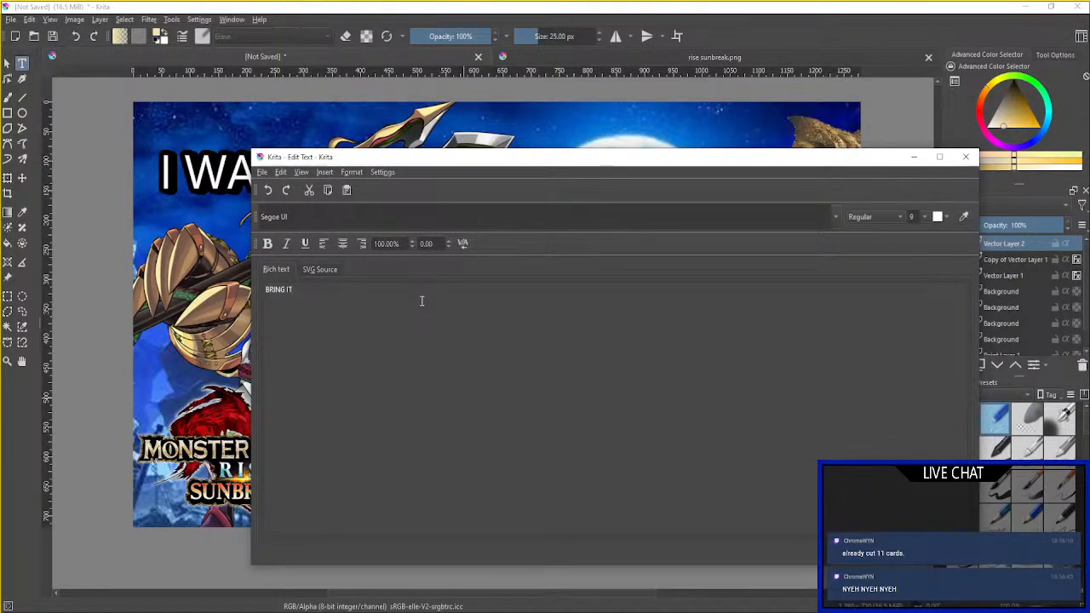
{"action": "type", "text": " BI-"}
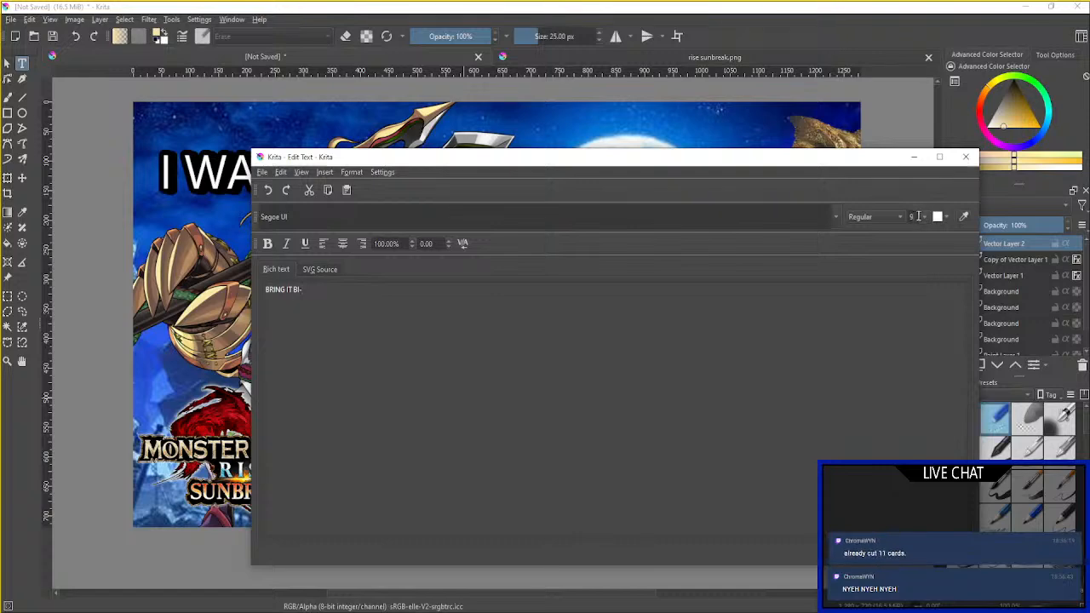
{"action": "type", "text": "6"}
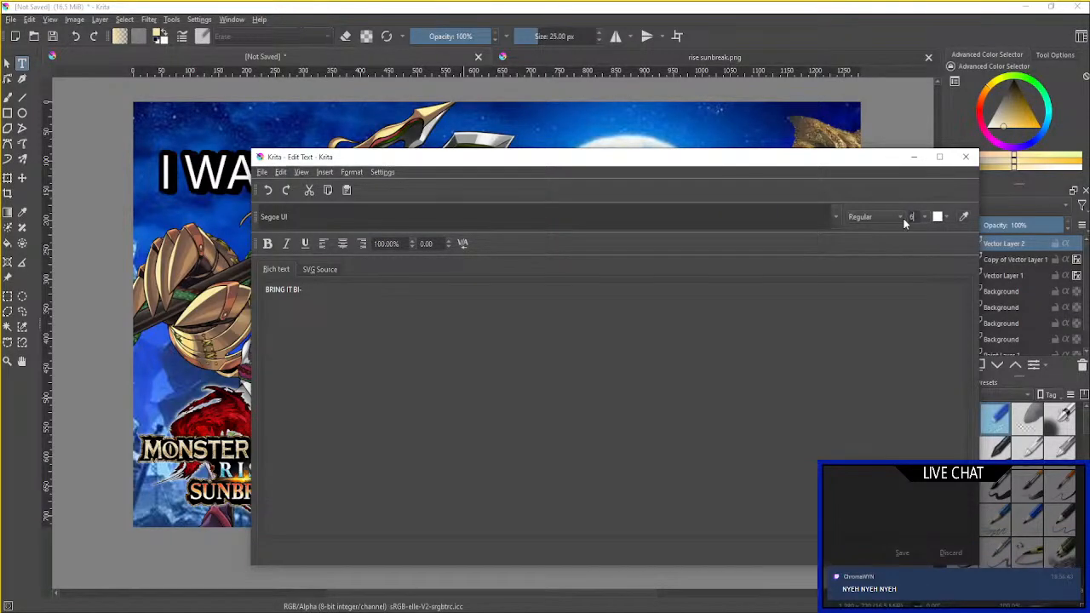
{"action": "type", "text": "2"}
{"action": "key", "text": "Return"}
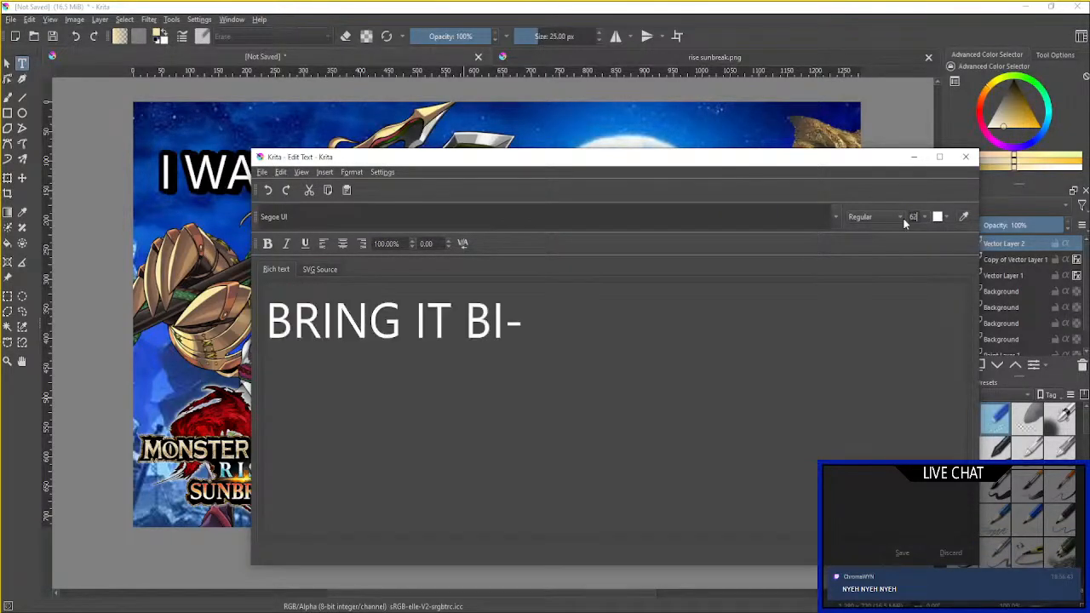
Save the "BRING IT BI-" text, close its editor and move the text slightly lower on the canvas.
{"action": "left_click", "coordinate": [902, 553]}
{"action": "left_click", "coordinate": [962, 553]}
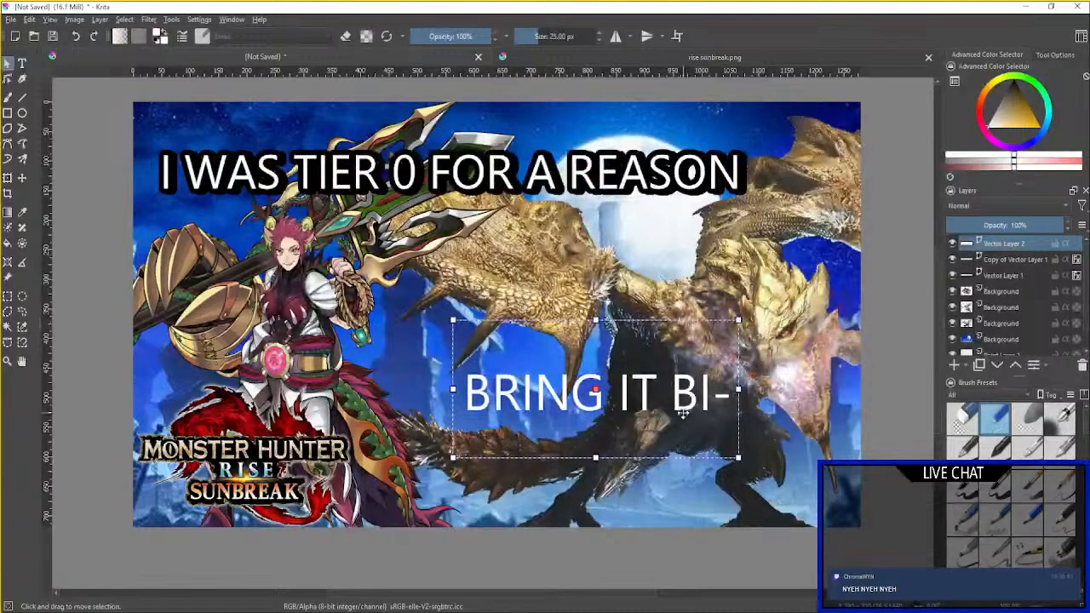
{"action": "left_click_drag", "start_coordinate": [682, 412], "coordinate": [687, 435]}
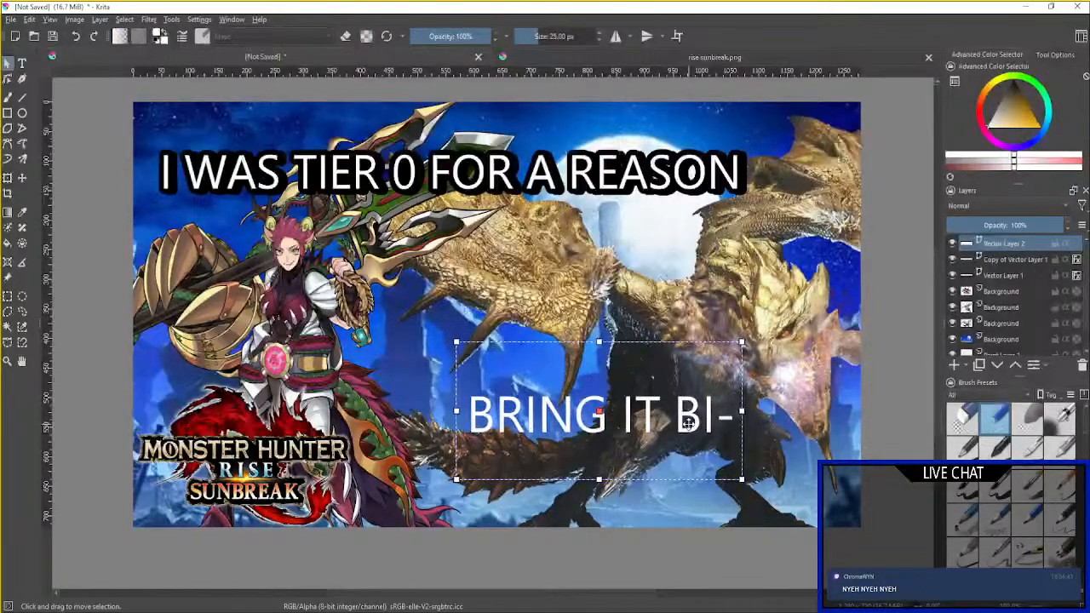
Copy the layer style from the title's Vector Layer 1 and paste it onto Vector Layer 2.
{"action": "left_click", "coordinate": [1004, 278]}
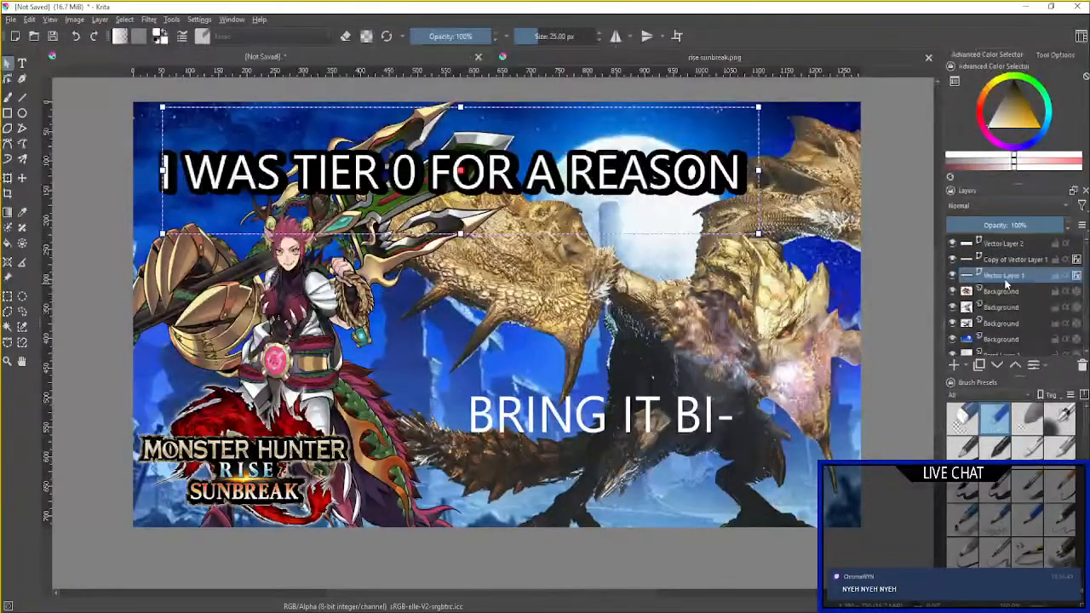
{"action": "right_click", "coordinate": [1005, 279]}
{"action": "left_click", "coordinate": [979, 313]}
{"action": "left_click", "coordinate": [1004, 243]}
{"action": "right_click", "coordinate": [1005, 244]}
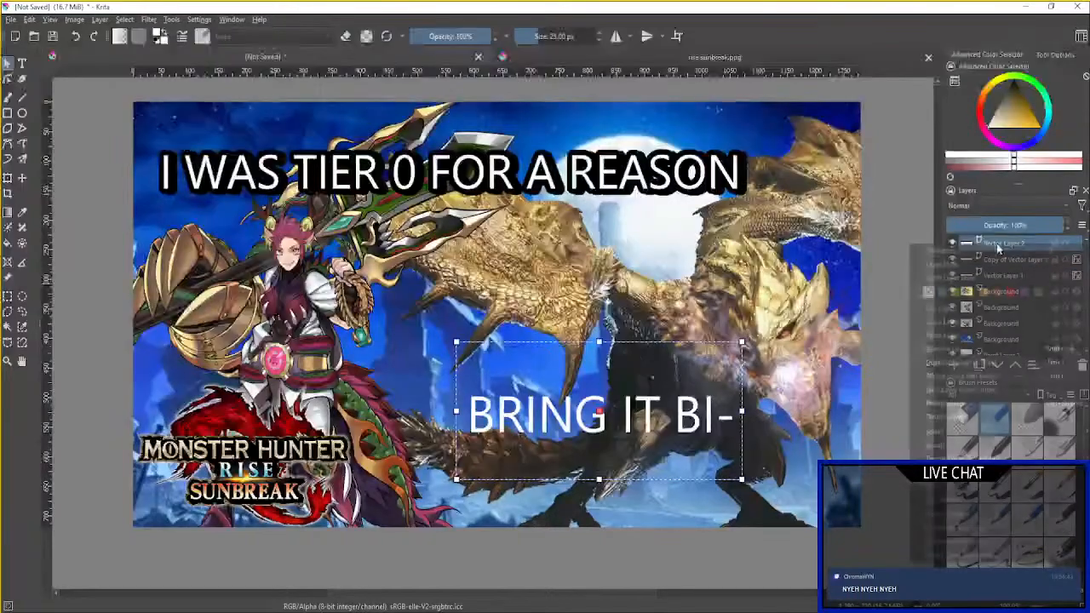
{"action": "left_click", "coordinate": [989, 278]}
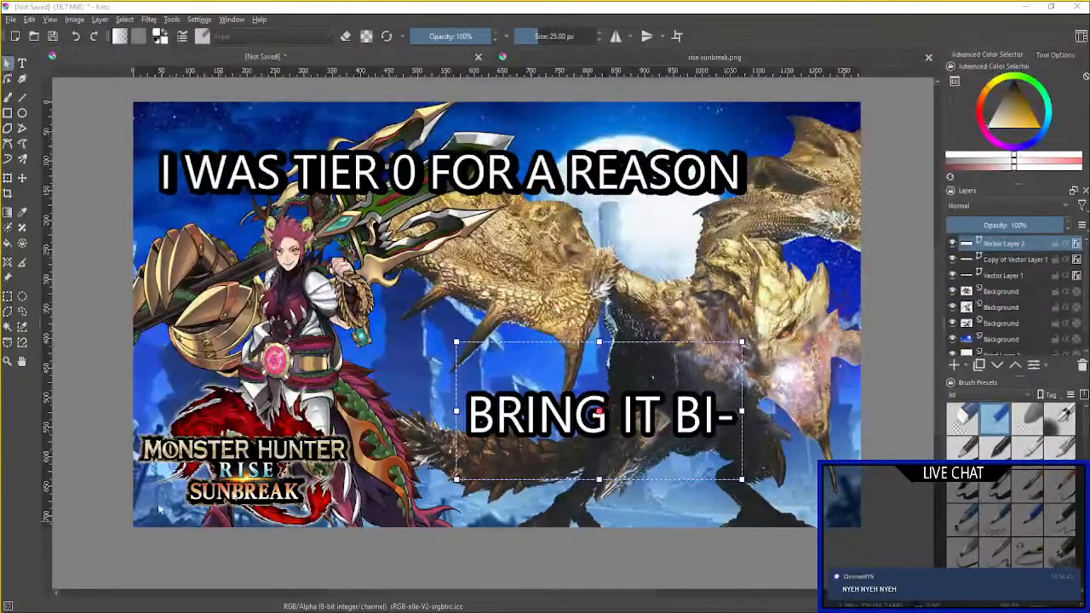
Duplicate the outlined "BRING IT BI-" layer and nudge the lower copy slightly to thicken the black outline.
{"action": "right_click", "coordinate": [1015, 246]}
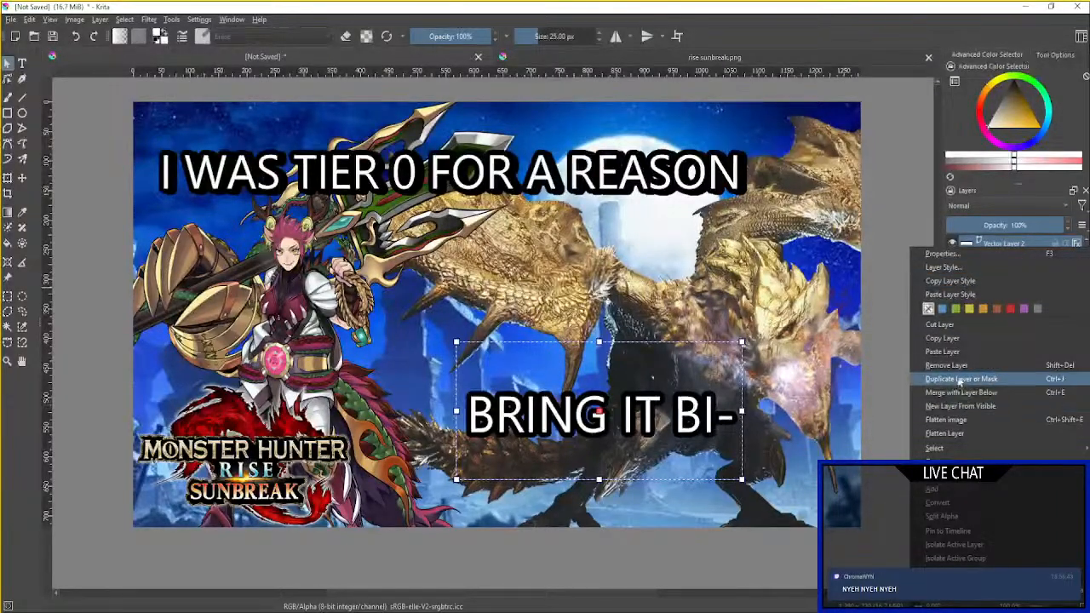
{"action": "left_click", "coordinate": [960, 379]}
{"action": "left_click", "coordinate": [1007, 260]}
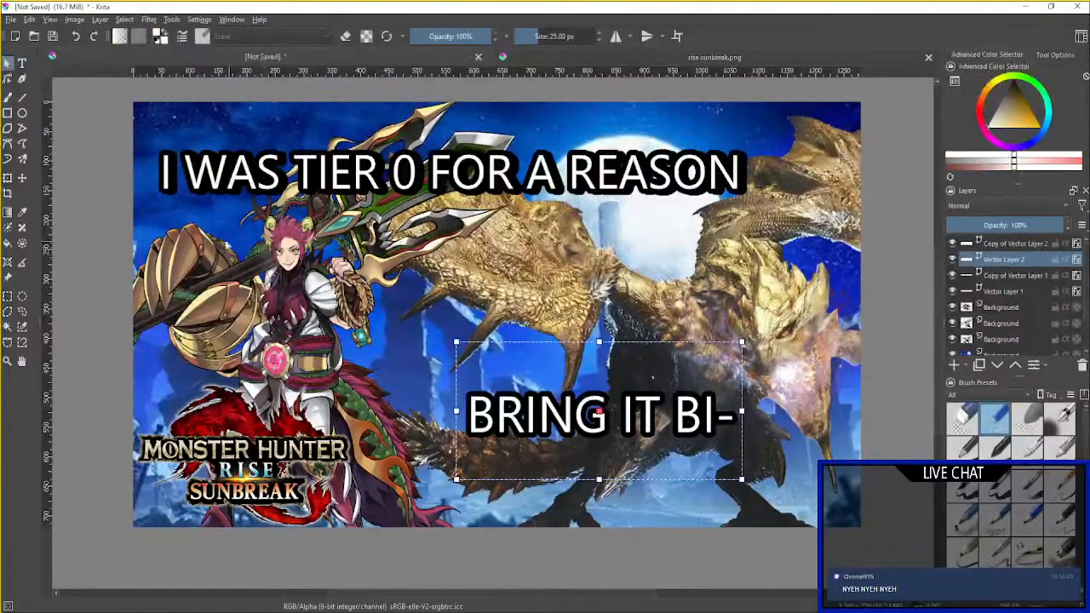
{"action": "left_click", "coordinate": [22, 177]}
{"action": "scroll", "coordinate": [740, 419], "scroll_direction": "up", "scroll_amount": 3}
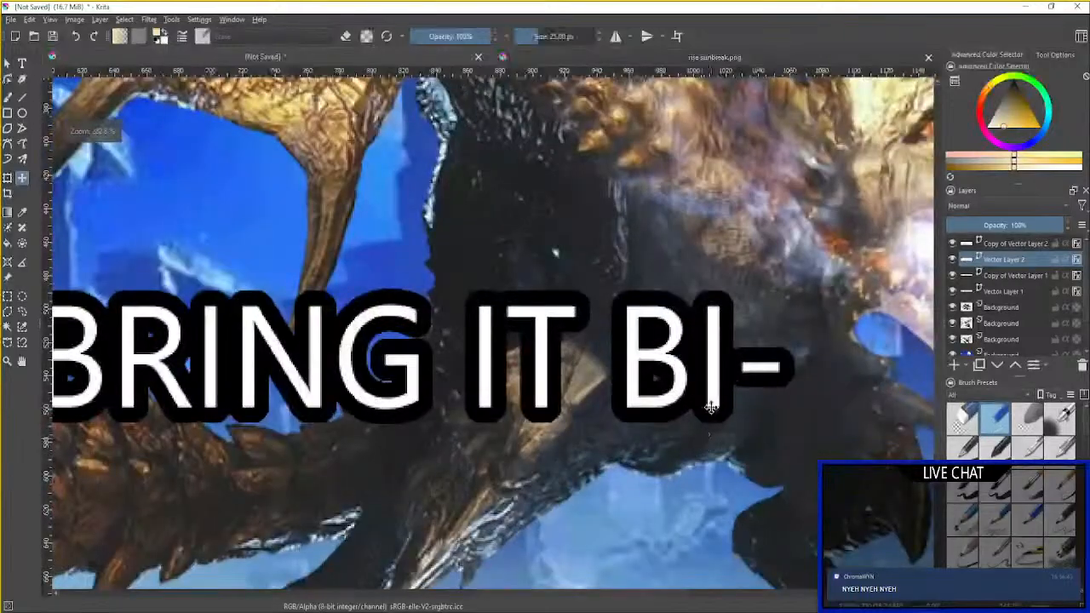
{"action": "scroll", "coordinate": [740, 419], "scroll_direction": "down", "scroll_amount": 2}
{"action": "left_click_drag", "start_coordinate": [710, 398], "coordinate": [616, 368]}
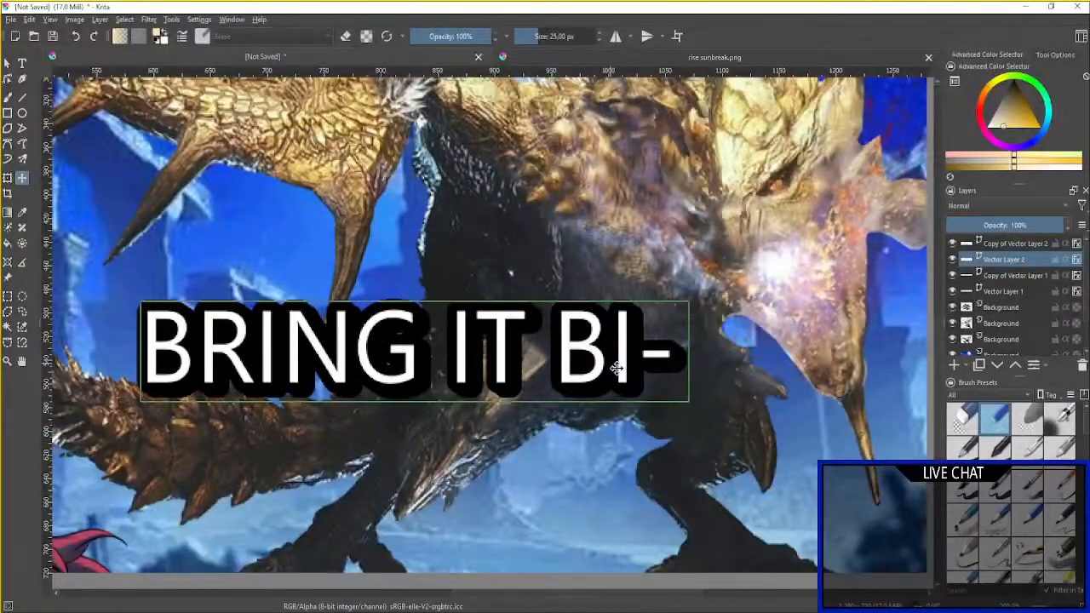
{"action": "left_click_drag", "start_coordinate": [616, 367], "coordinate": [616, 372]}
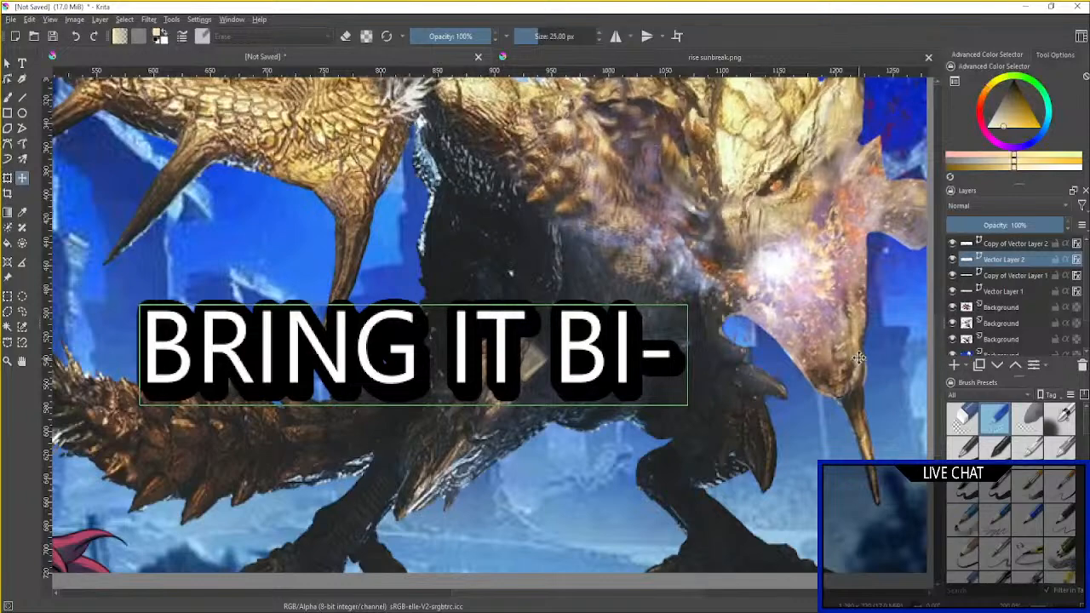
{"action": "scroll", "coordinate": [884, 365], "scroll_direction": "down", "scroll_amount": 4}
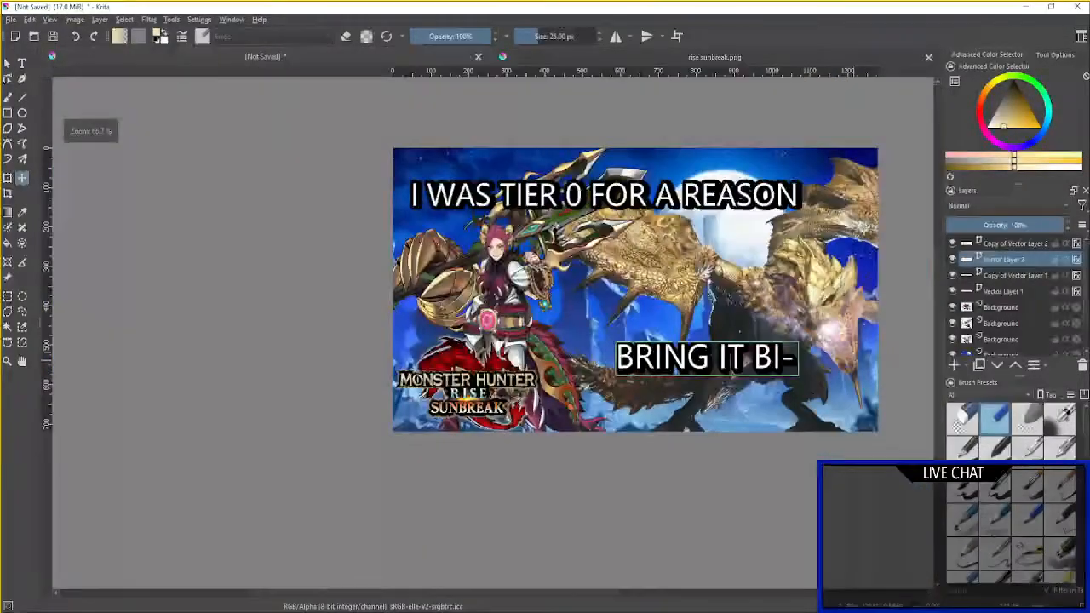
{"action": "scroll", "coordinate": [804, 364], "scroll_direction": "up", "scroll_amount": 3}
{"action": "scroll", "coordinate": [804, 365], "scroll_direction": "down", "scroll_amount": 3}
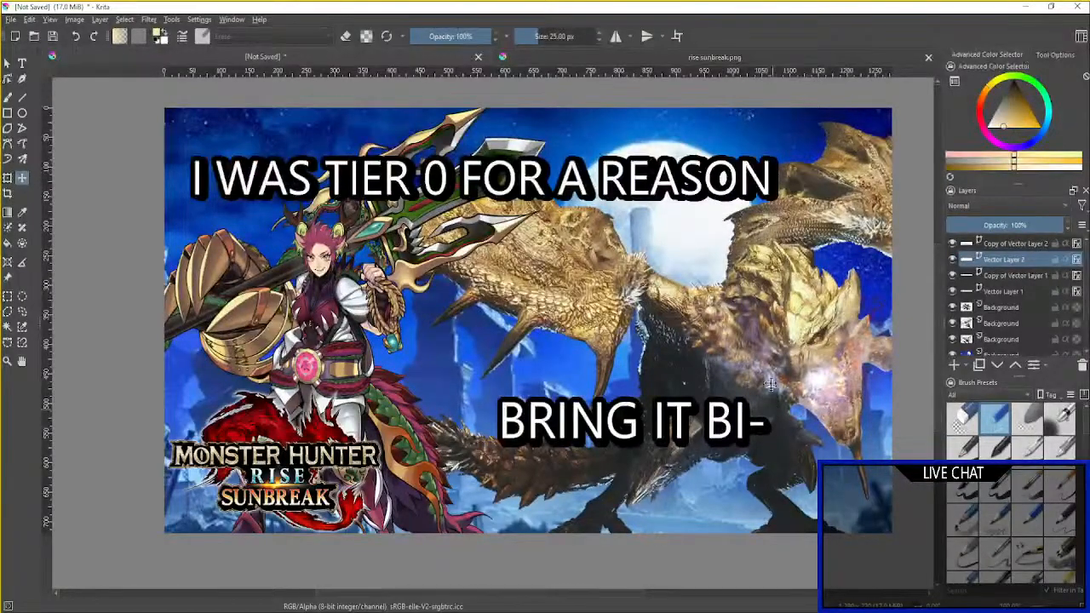
{"action": "left_click_drag", "start_coordinate": [730, 315], "coordinate": [706, 327]}
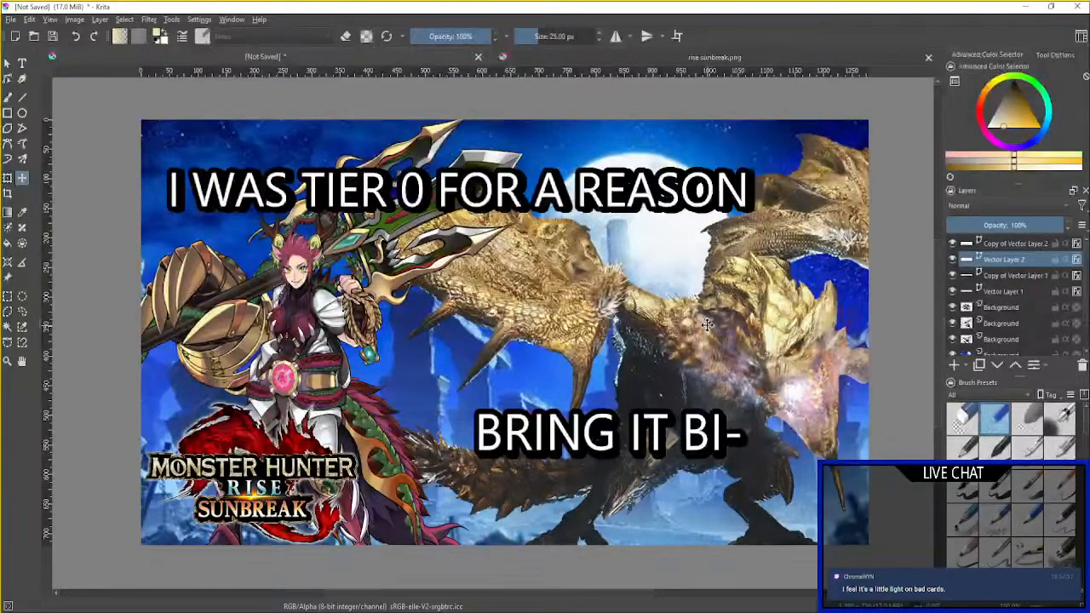
Close the rise sunbreak.png document and save the composition as "Drident vs Rathian.kra".
{"action": "left_click", "coordinate": [930, 56]}
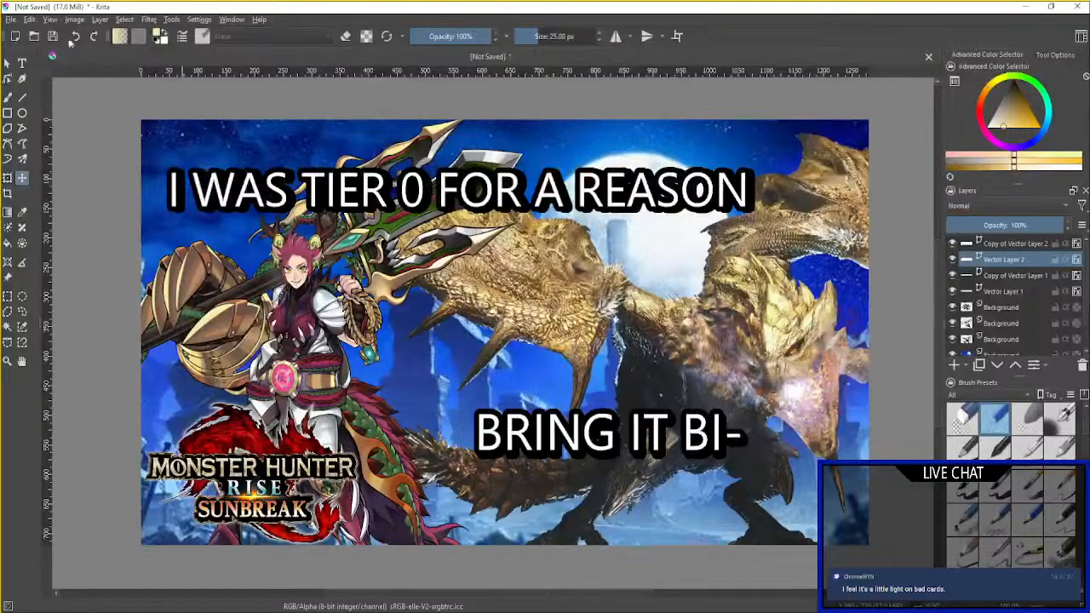
{"action": "left_click", "coordinate": [11, 18]}
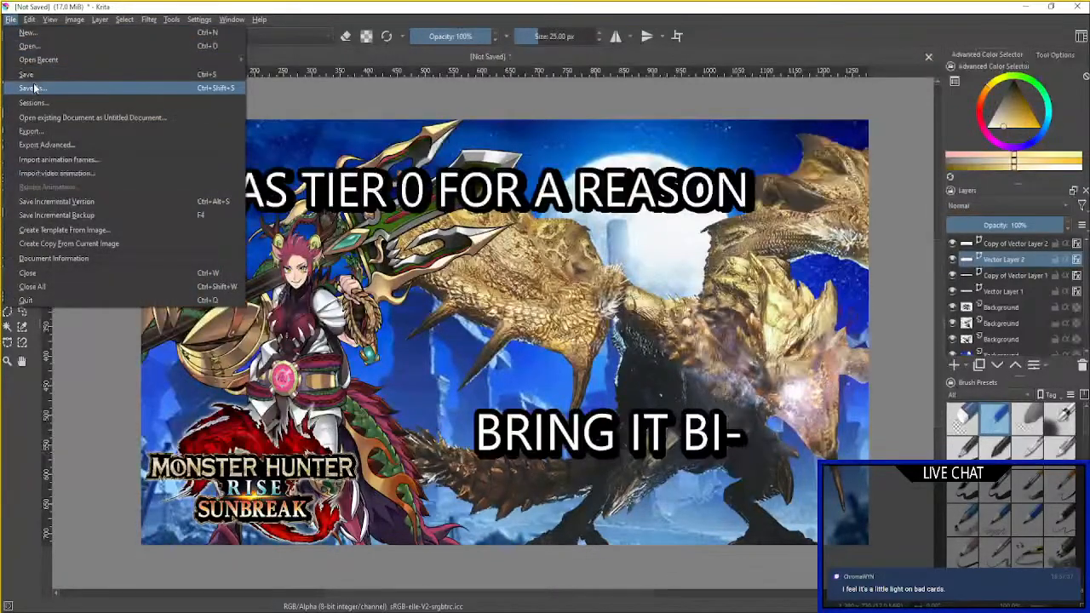
{"action": "left_click", "coordinate": [35, 78]}
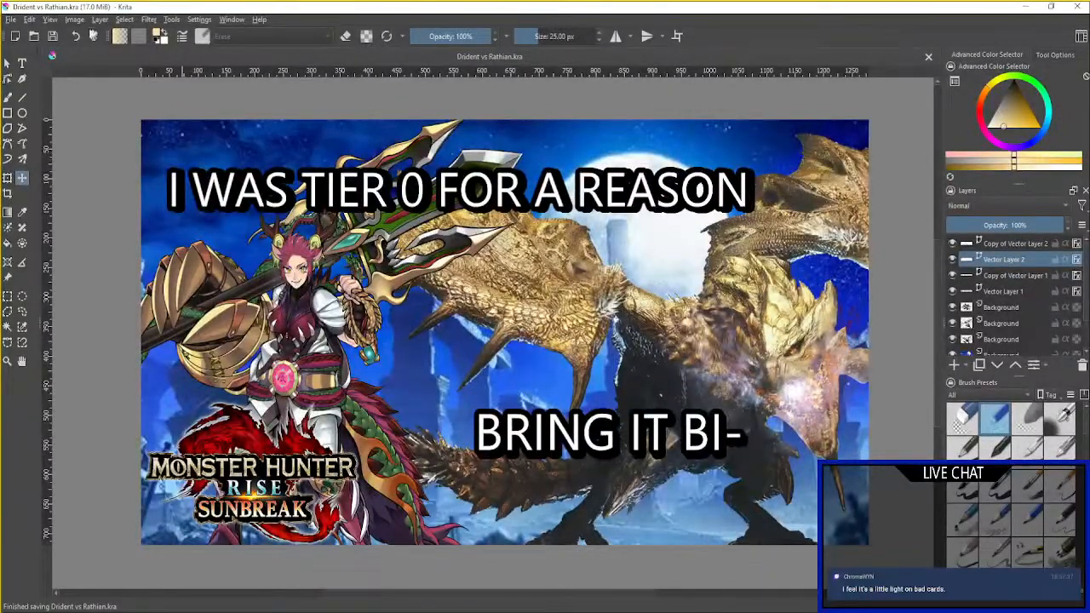
Export the finished Drident vs Rathian thumbnail to a separate image file.
{"action": "left_click", "coordinate": [11, 21]}
{"action": "left_click", "coordinate": [34, 132]}
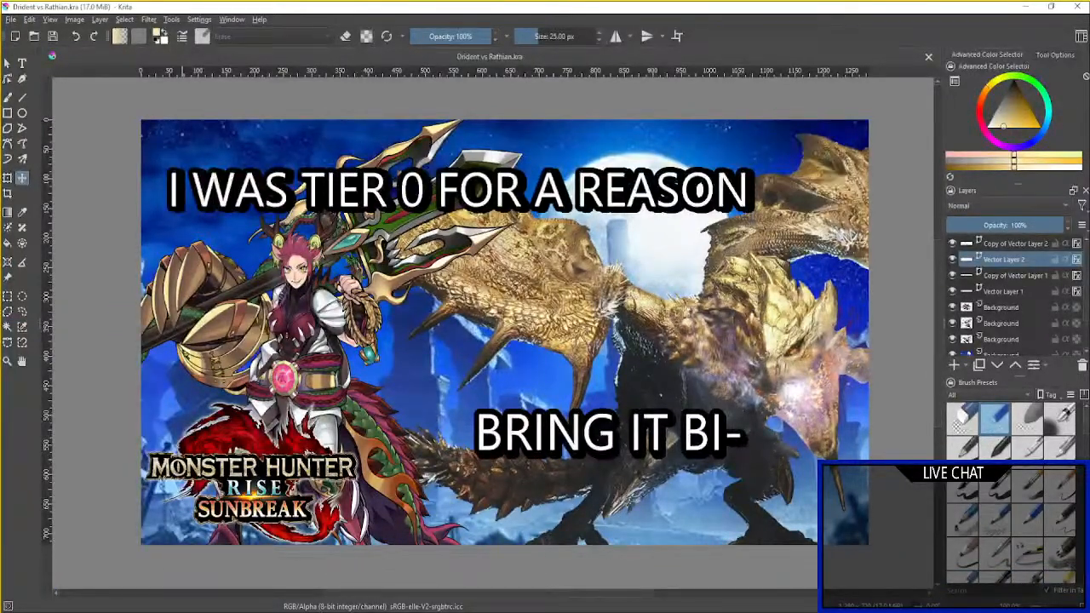
{"action": "left_click", "coordinate": [614, 415]}
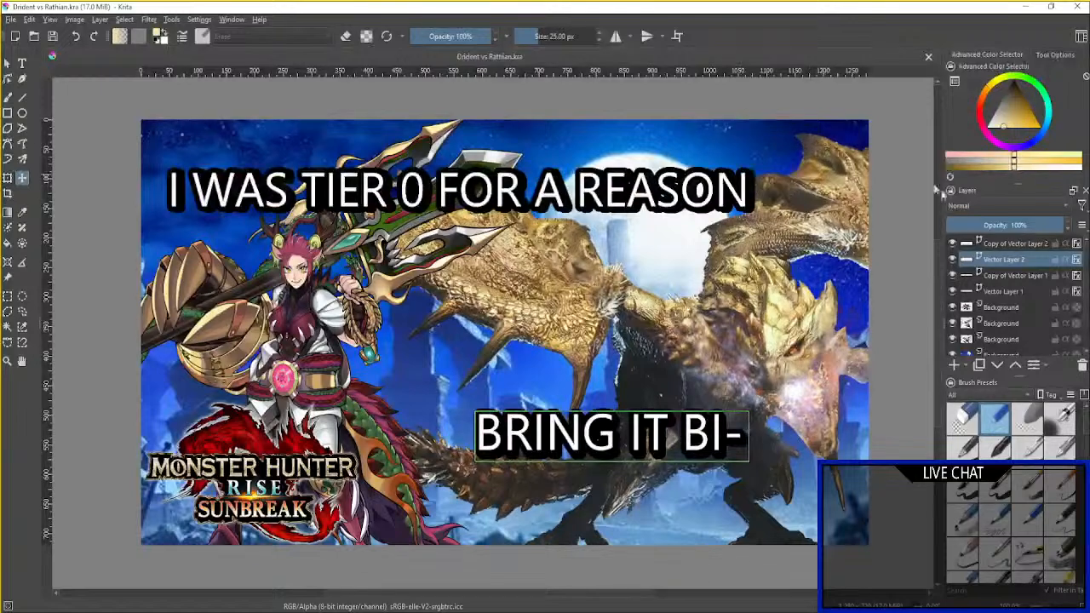
Close the Drident vs Rathian.kra document, saving its changes.
{"action": "left_click", "coordinate": [1019, 276]}
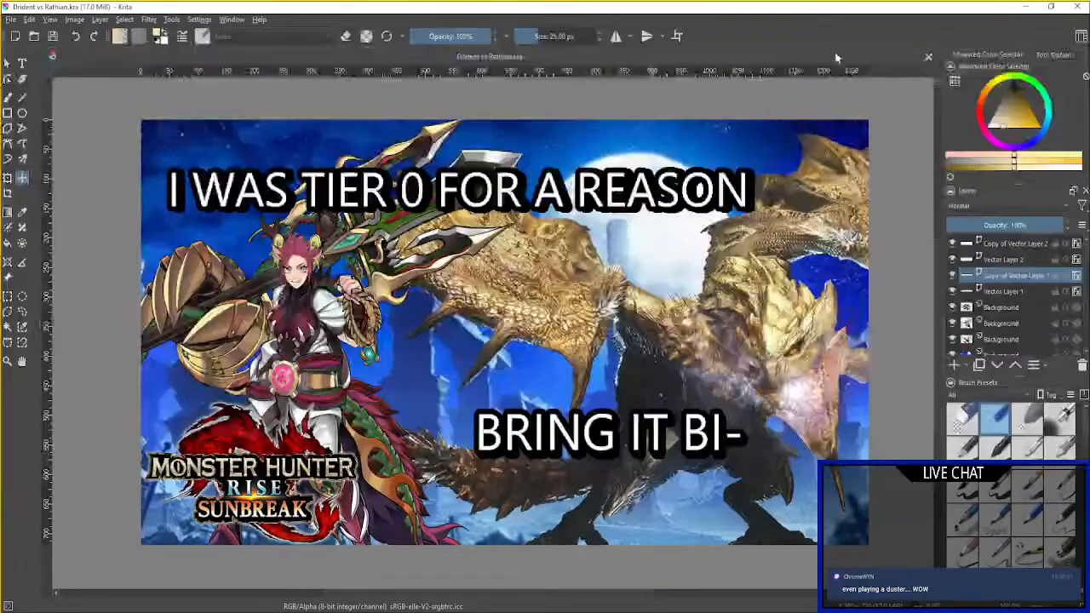
{"action": "left_click", "coordinate": [928, 56]}
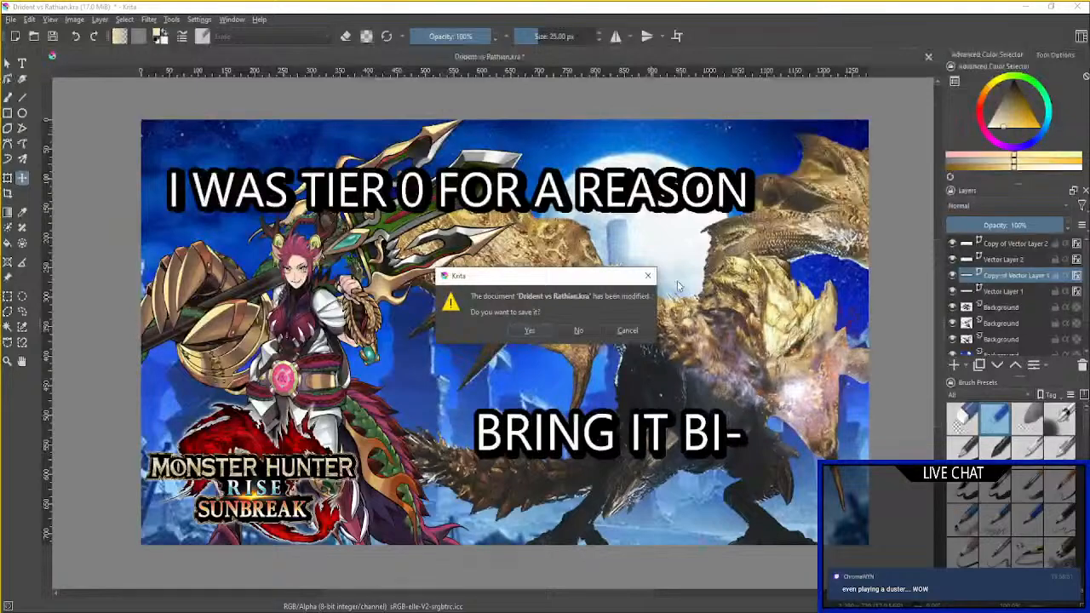
{"action": "left_click", "coordinate": [541, 332]}
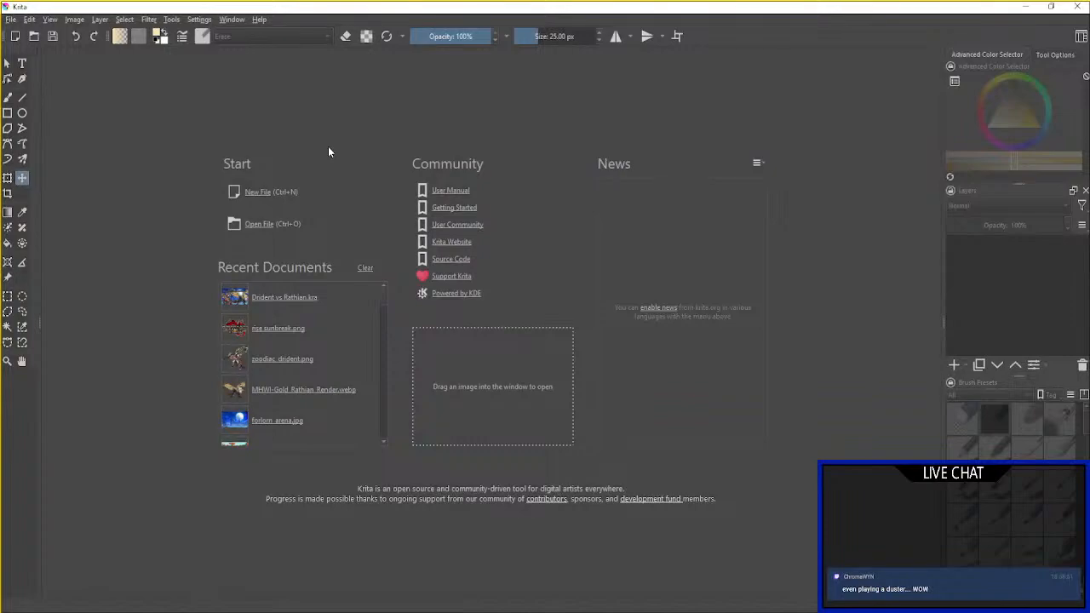
Switch to the web browser, read the Simorgh Repulsion card text in the Yu-Gi-Oh! card database, and move the browser window off the canvas area.
{"action": "key", "text": "alt+Tab"}
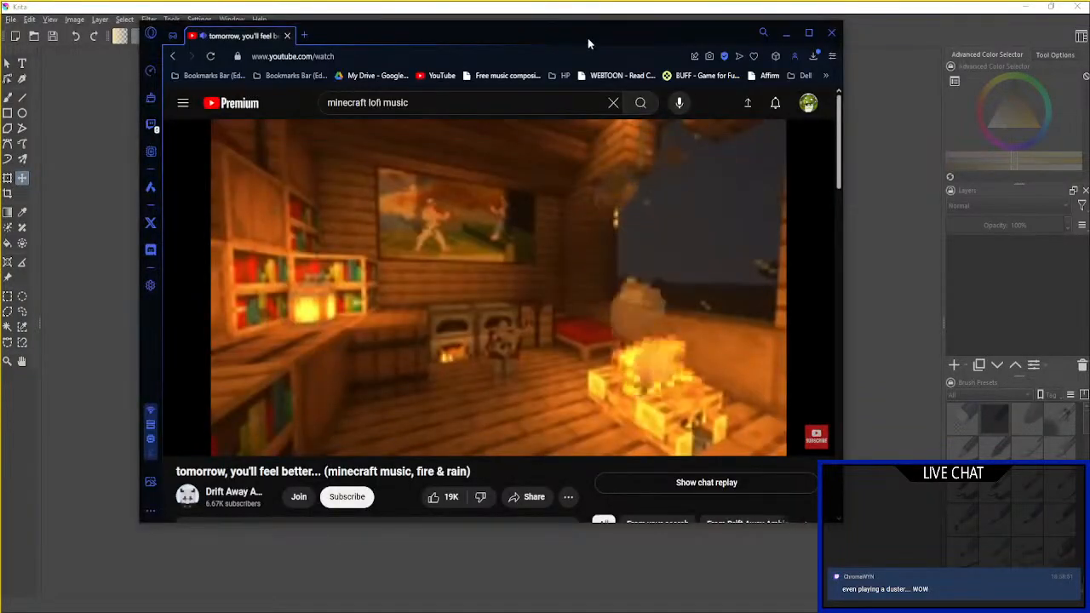
{"action": "left_click_drag", "start_coordinate": [588, 41], "coordinate": [0, 36]}
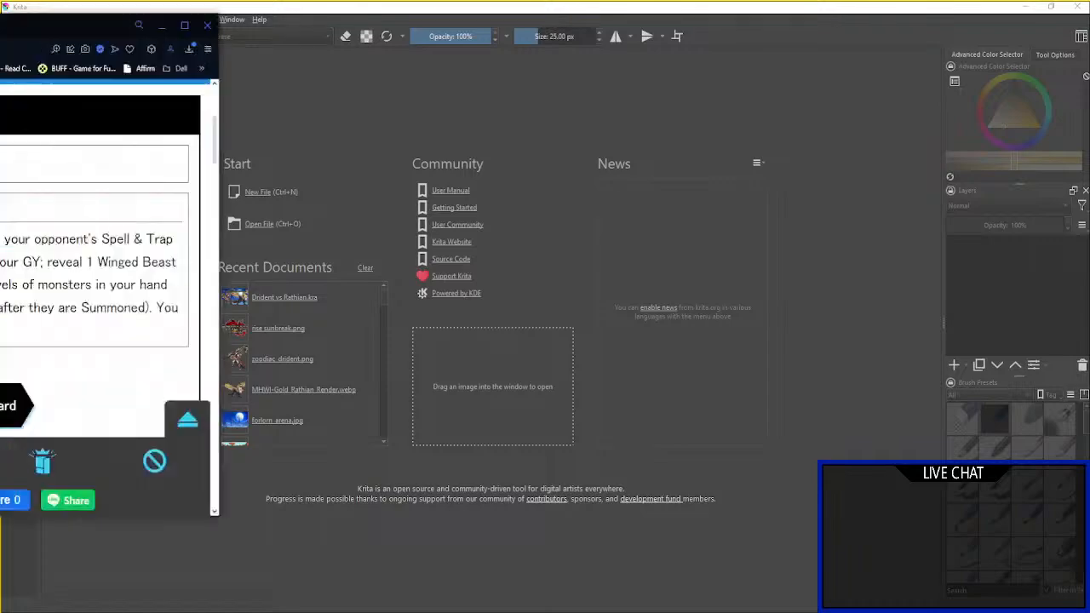
{"action": "left_click_drag", "start_coordinate": [0, 29], "coordinate": [613, 41]}
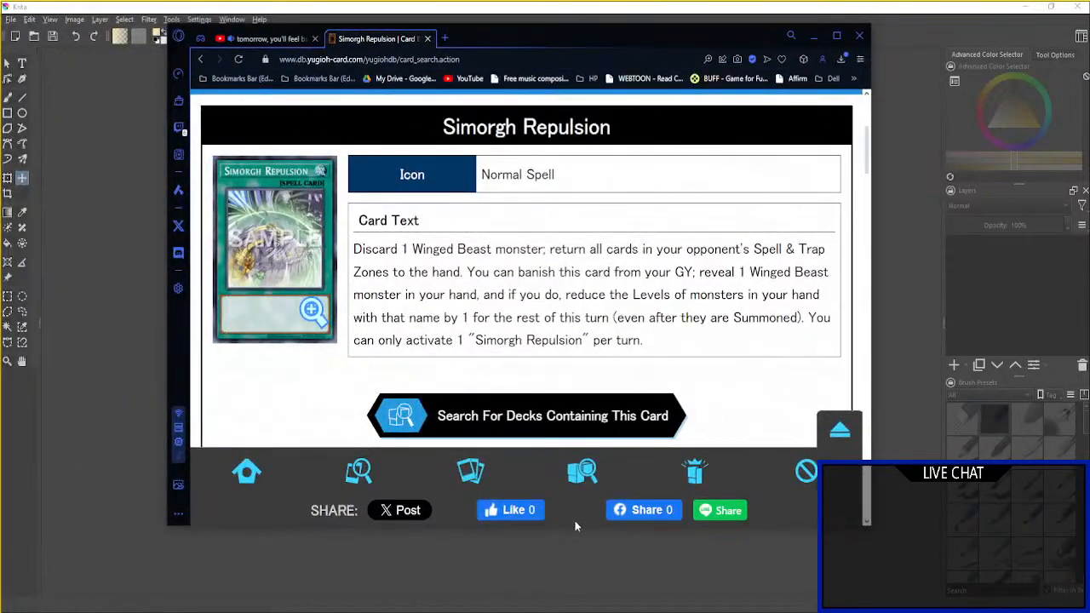
{"action": "left_click_drag", "start_coordinate": [576, 527], "coordinate": [581, 478]}
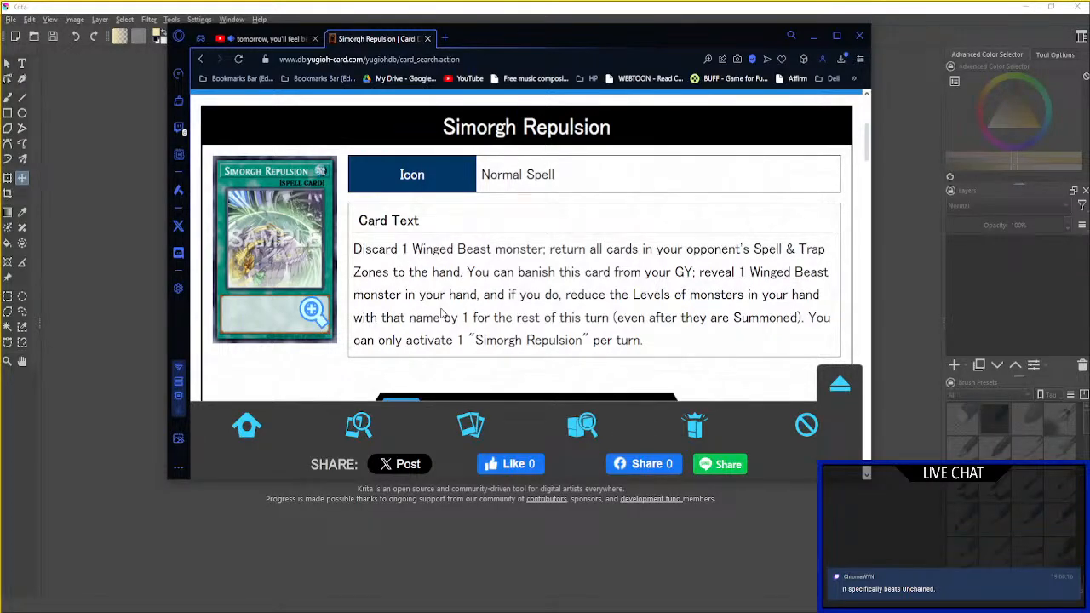
{"action": "scroll", "coordinate": [442, 315], "scroll_direction": "down", "scroll_amount": 2}
{"action": "scroll", "coordinate": [442, 315], "scroll_direction": "up", "scroll_amount": 2}
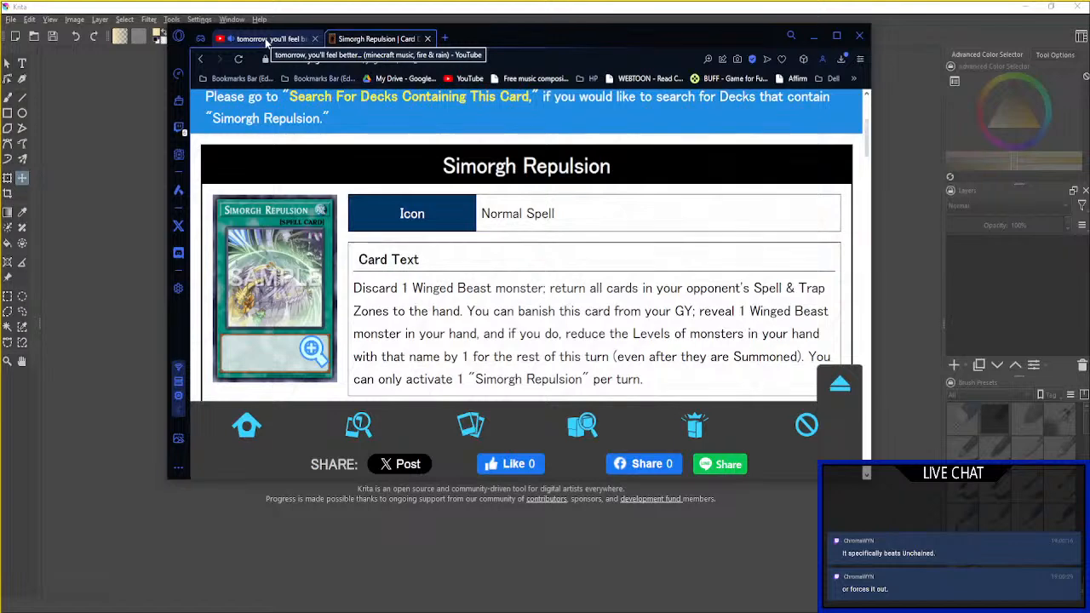
{"action": "left_click", "coordinate": [267, 42]}
{"action": "left_click_drag", "start_coordinate": [520, 40], "coordinate": [0, 42]}
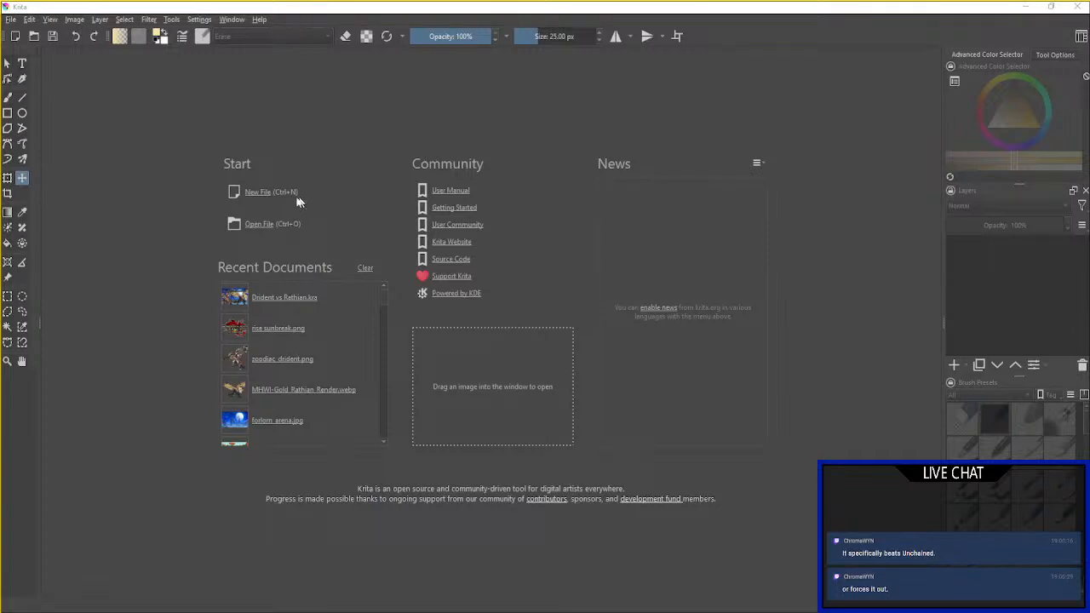
Create a new 1280 x 720 px document at 100 pixels/inch with the RGB/Alpha 8-bit colour model.
{"action": "left_click", "coordinate": [262, 204]}
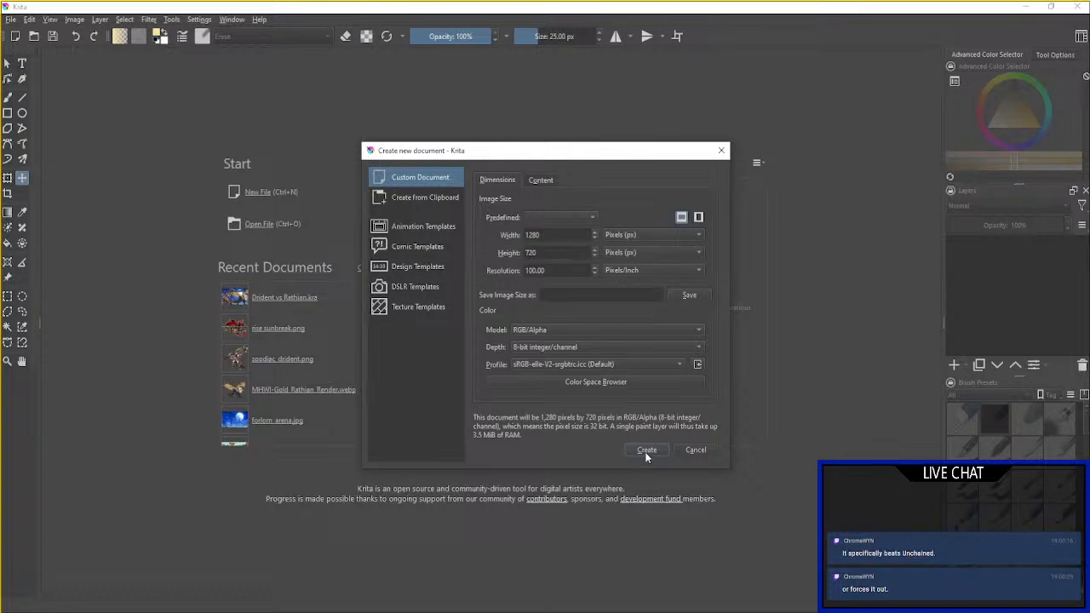
{"action": "left_click", "coordinate": [647, 452]}
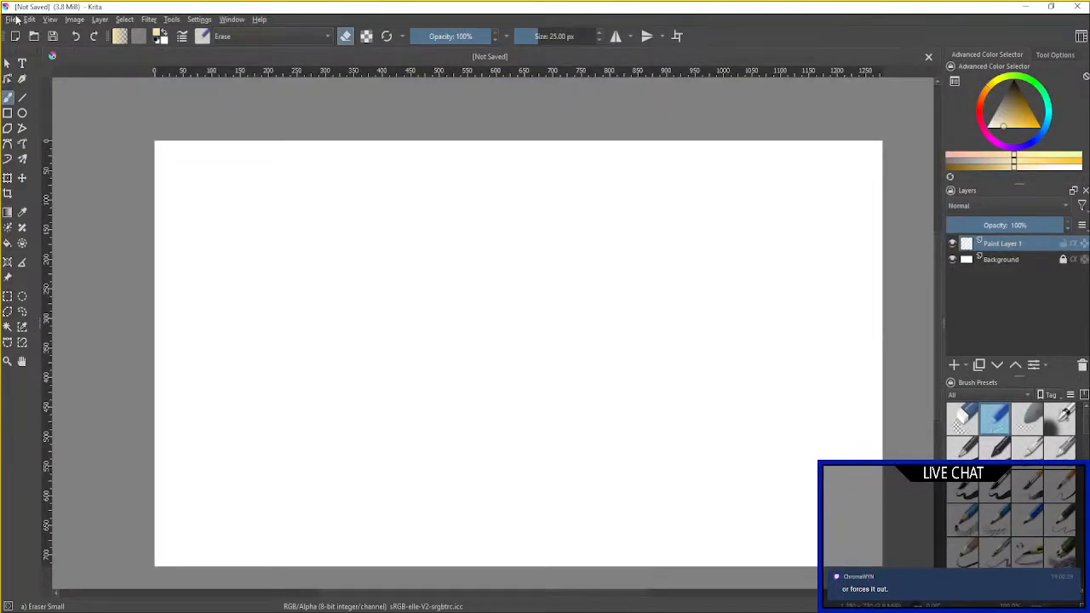
Open the images lovely labrynth.png and lava cavern.jpg as separate documents.
{"action": "left_click", "coordinate": [12, 18]}
{"action": "left_click", "coordinate": [31, 47]}
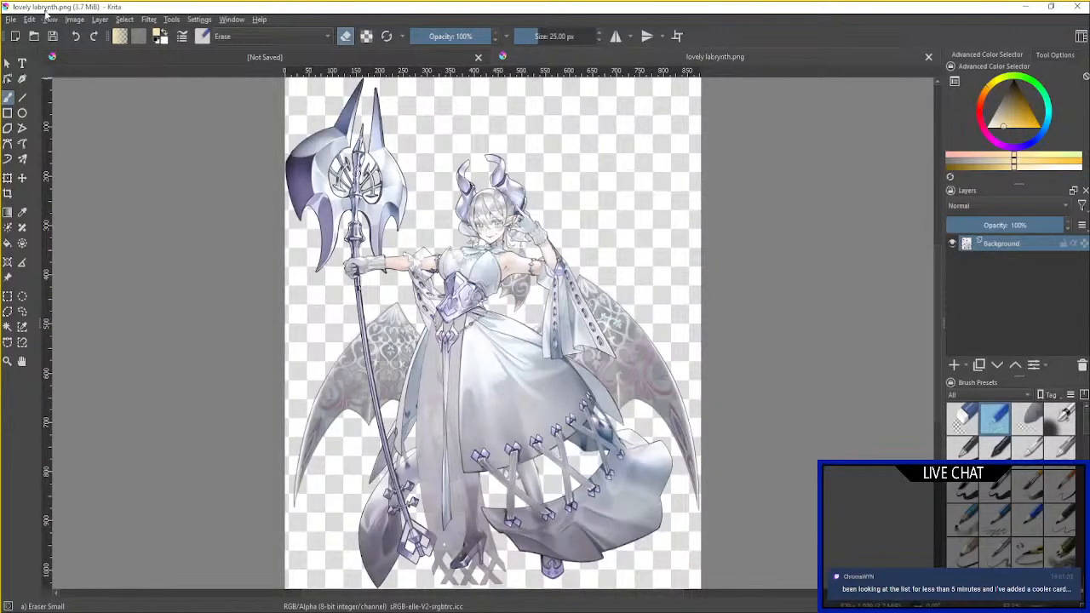
{"action": "left_click", "coordinate": [15, 21]}
{"action": "left_click", "coordinate": [28, 43]}
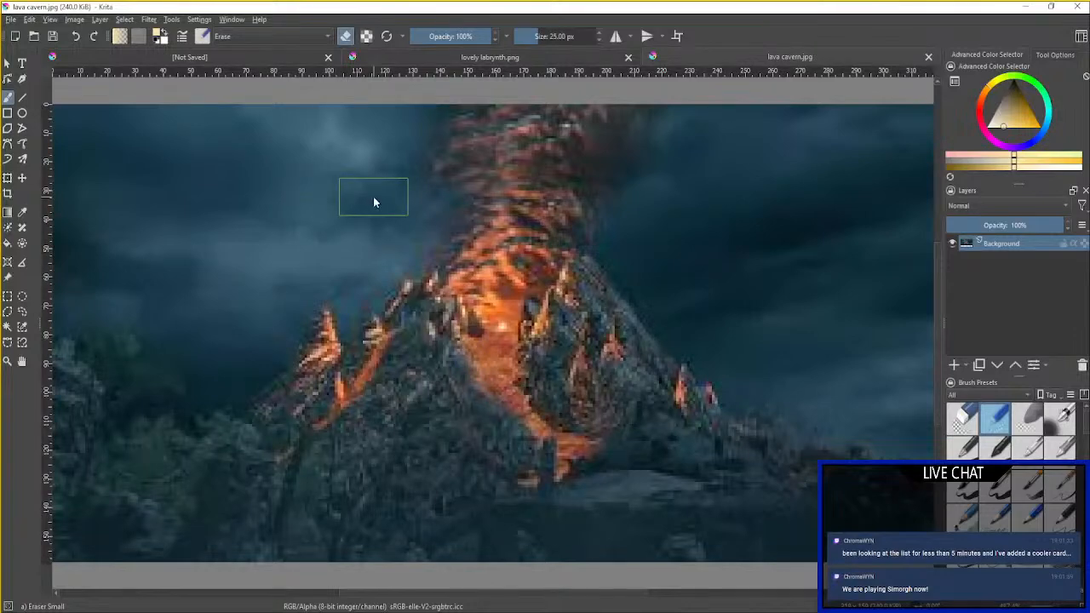
Copy the volcano layer from lava cavern.jpg and paste it above Paint Layer 1 in the new unsaved document.
{"action": "scroll", "coordinate": [373, 196], "scroll_direction": "down", "scroll_amount": 1}
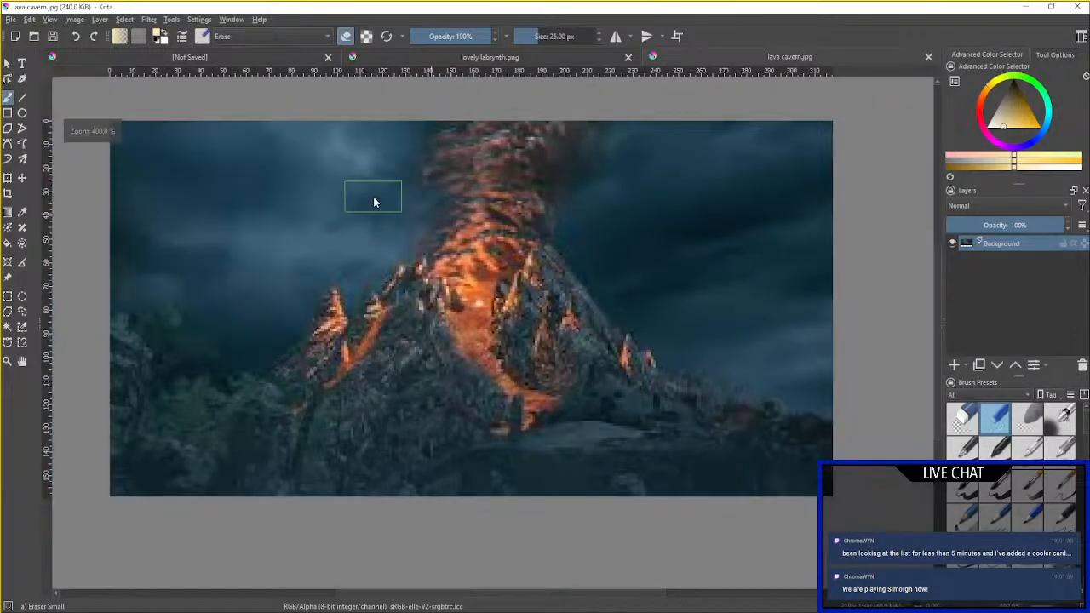
{"action": "right_click", "coordinate": [1007, 244]}
{"action": "left_click", "coordinate": [951, 328]}
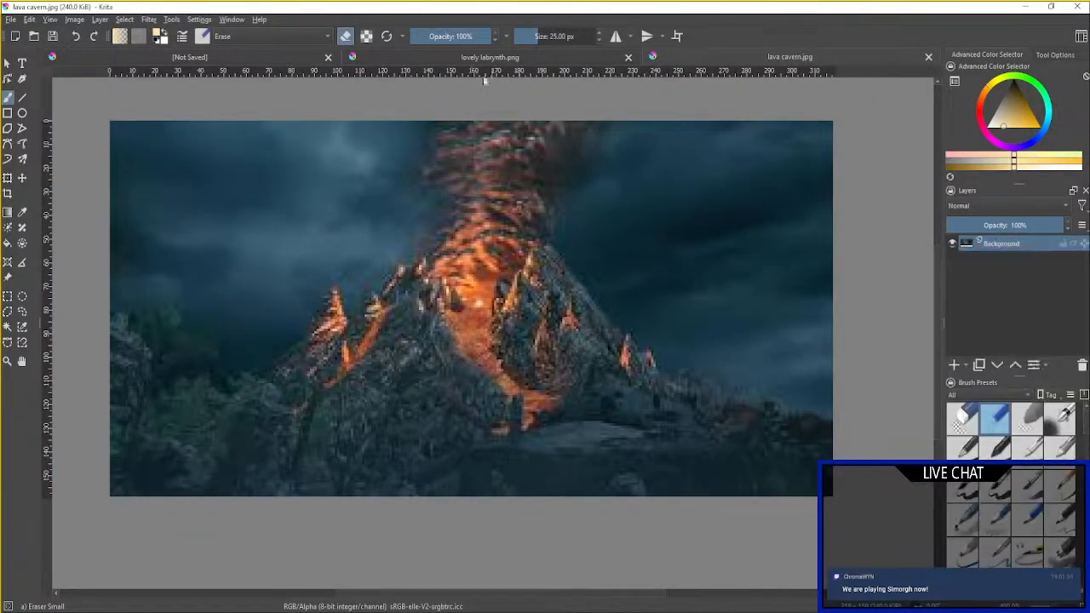
{"action": "left_click", "coordinate": [284, 59]}
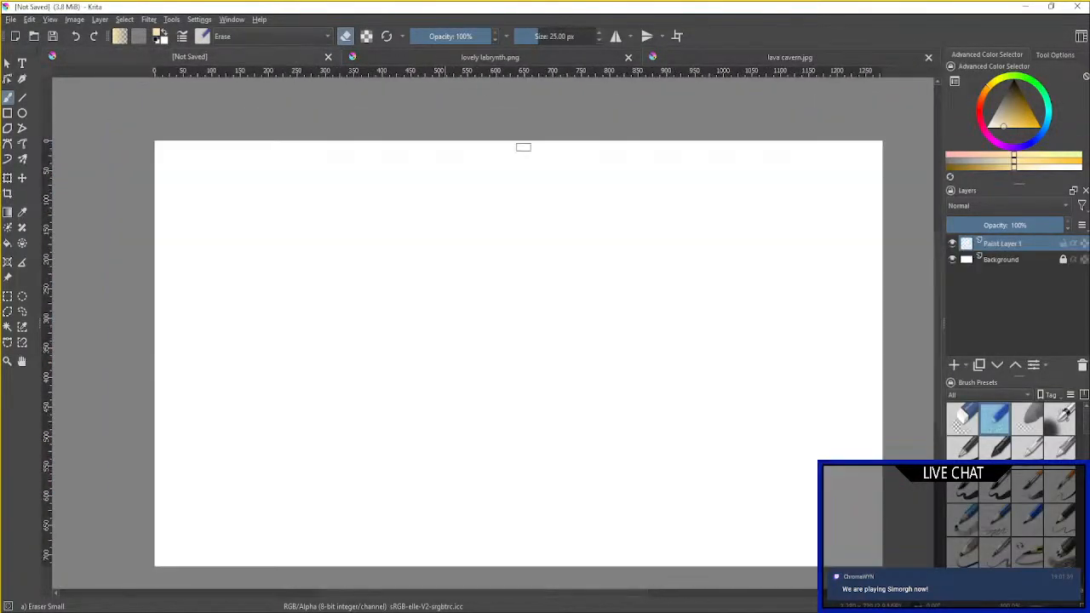
{"action": "right_click", "coordinate": [985, 244]}
{"action": "left_click", "coordinate": [963, 318]}
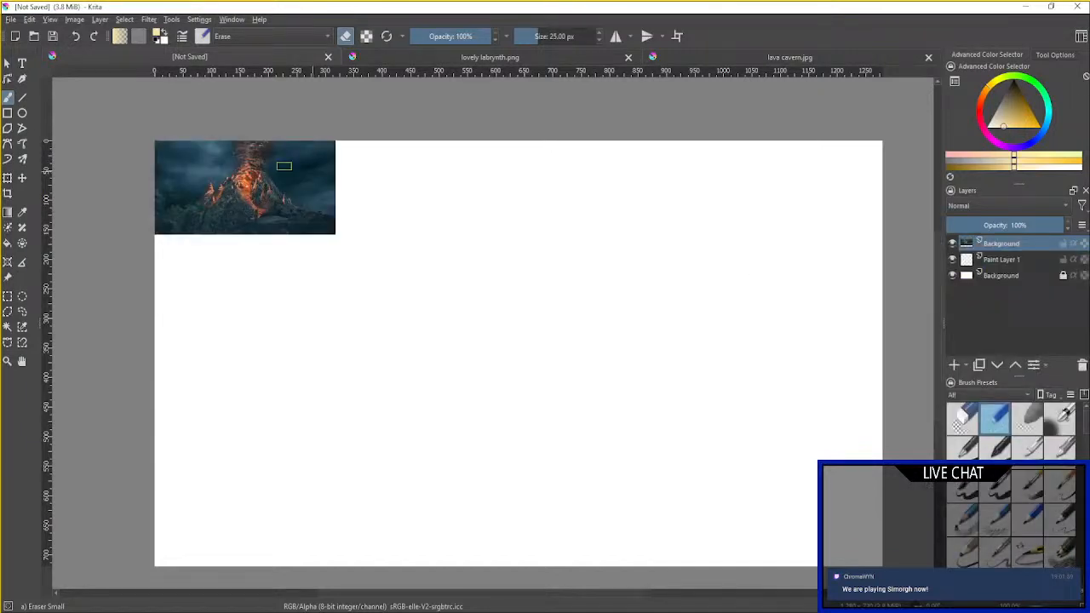
Scale the volcano layer up to fill the whole 1280 x 720 canvas and close lava cavern.jpg.
{"action": "left_click", "coordinate": [8, 179]}
{"action": "left_click_drag", "start_coordinate": [336, 235], "coordinate": [879, 567]}
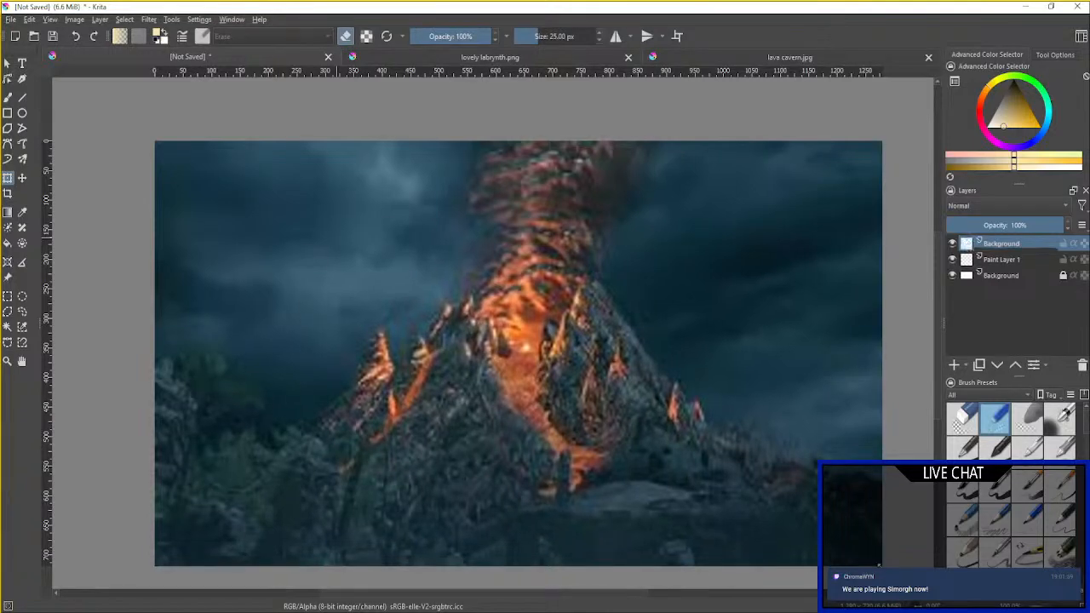
{"action": "key", "text": "Return"}
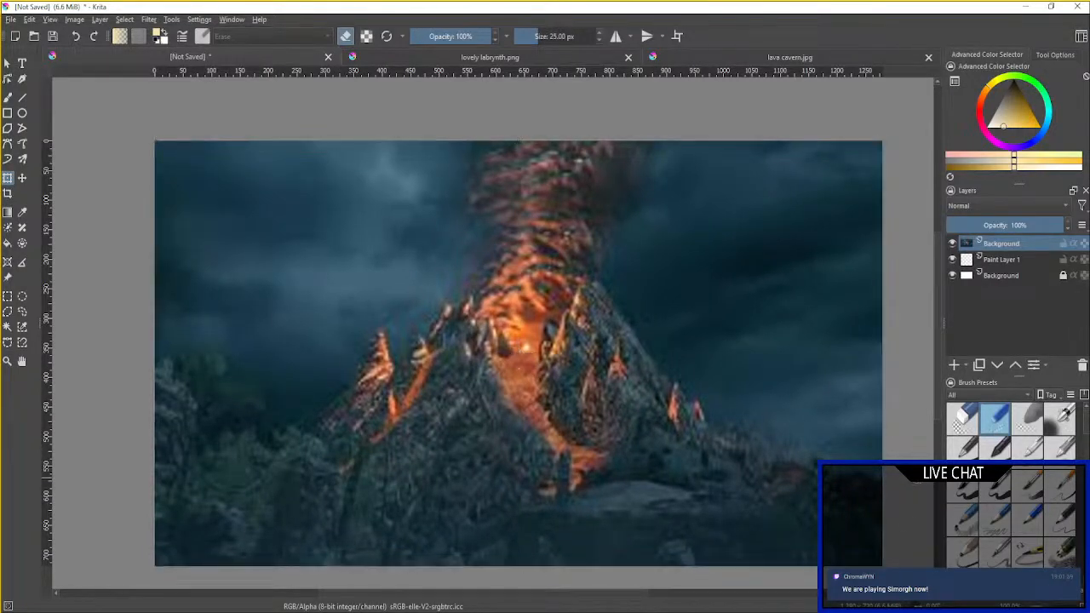
{"action": "left_click", "coordinate": [928, 57]}
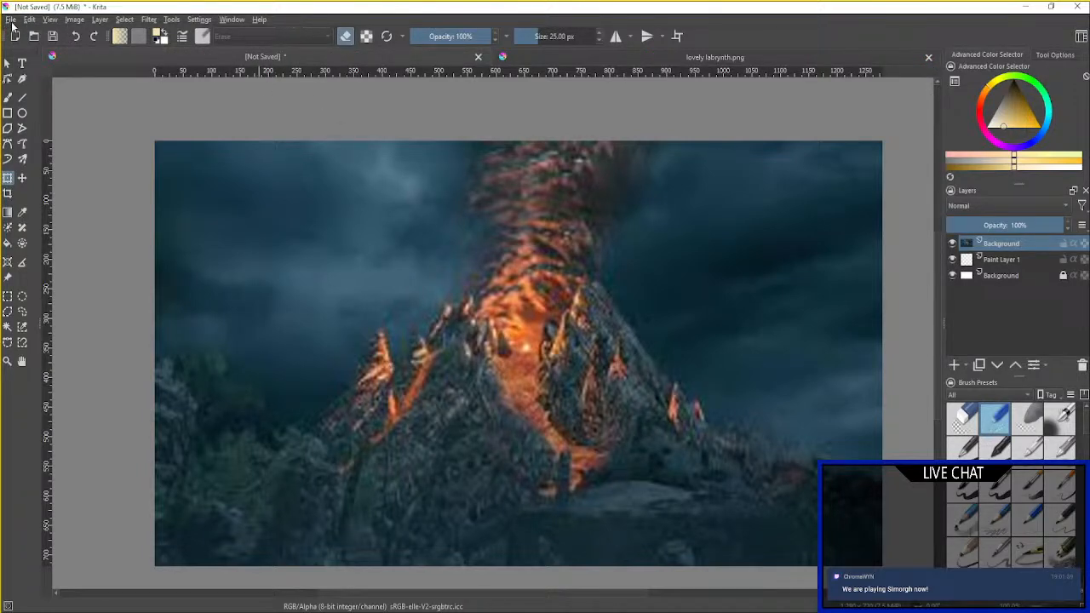
Open MHWI-Silver_Rathalos.webp, copy its dragon layer and paste it above the volcano layer in the unsaved thumbnail document.
{"action": "left_click", "coordinate": [11, 20]}
{"action": "left_click", "coordinate": [26, 46]}
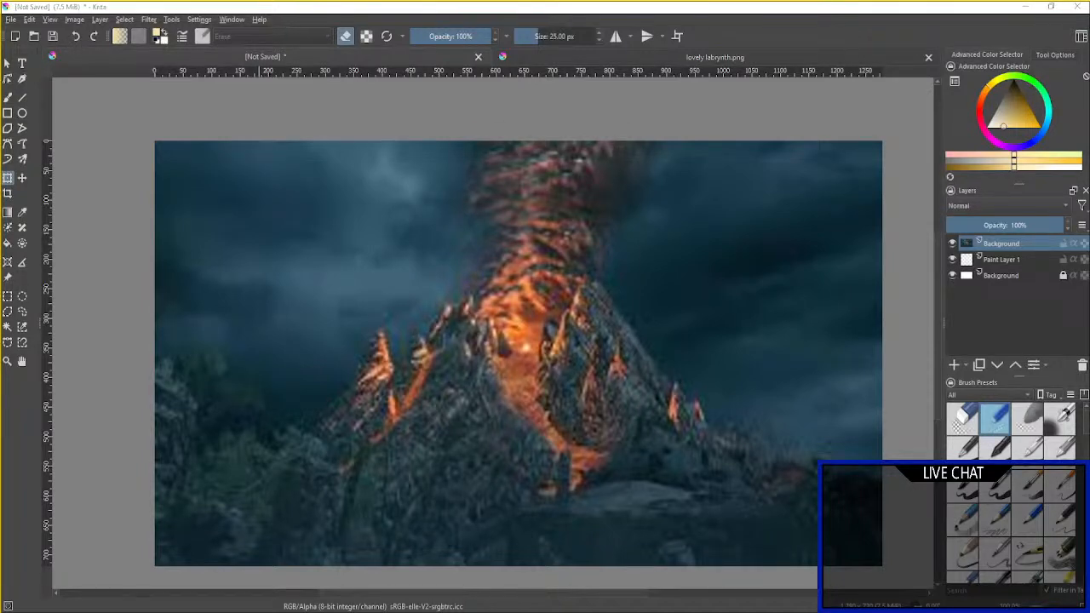
{"action": "left_click", "coordinate": [559, 435]}
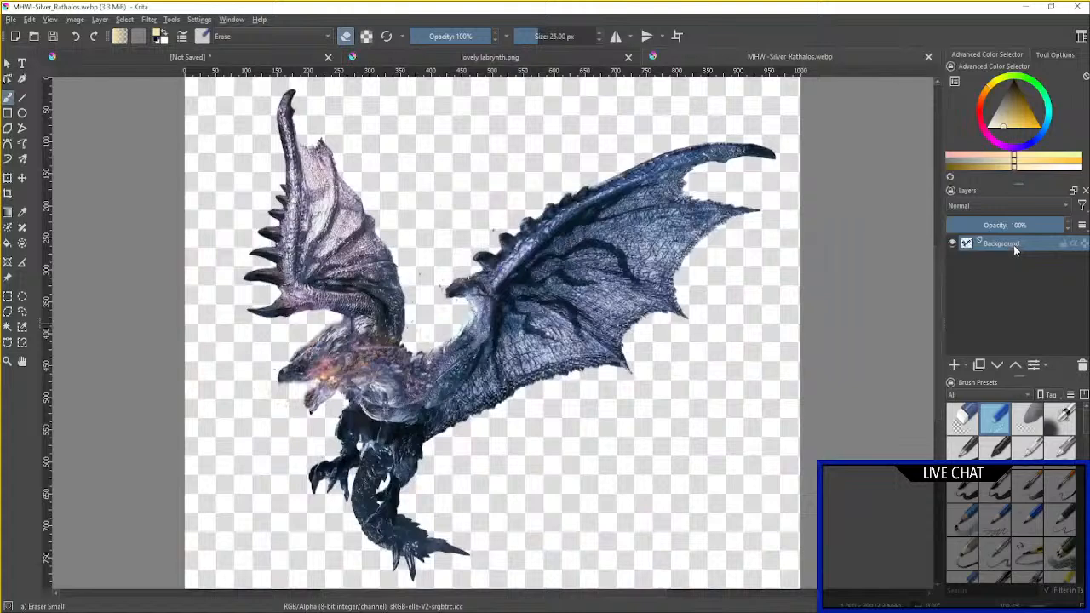
{"action": "right_click", "coordinate": [1014, 244]}
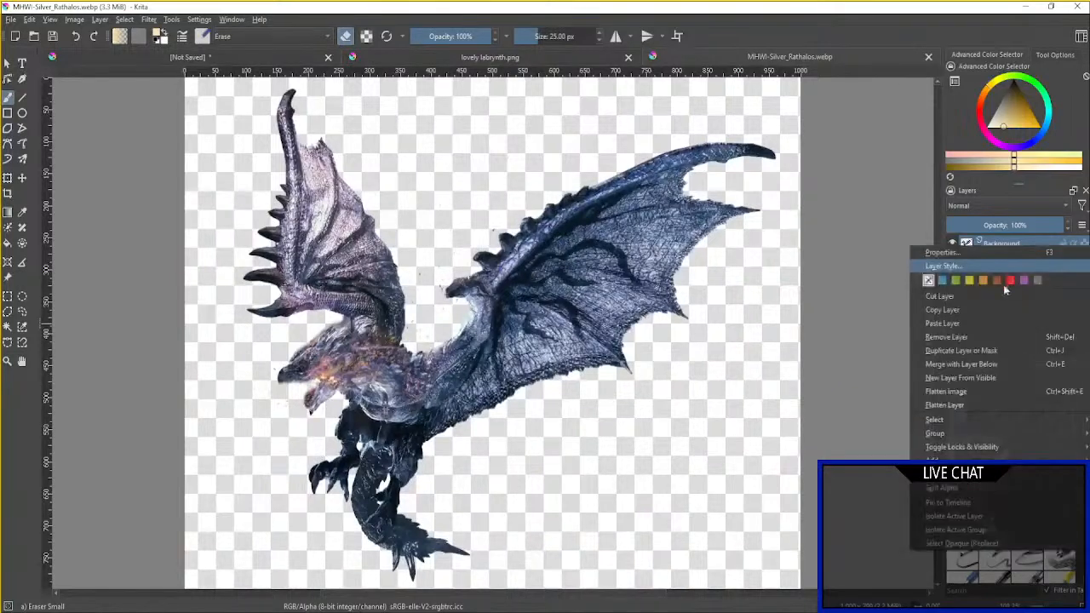
{"action": "left_click", "coordinate": [987, 310]}
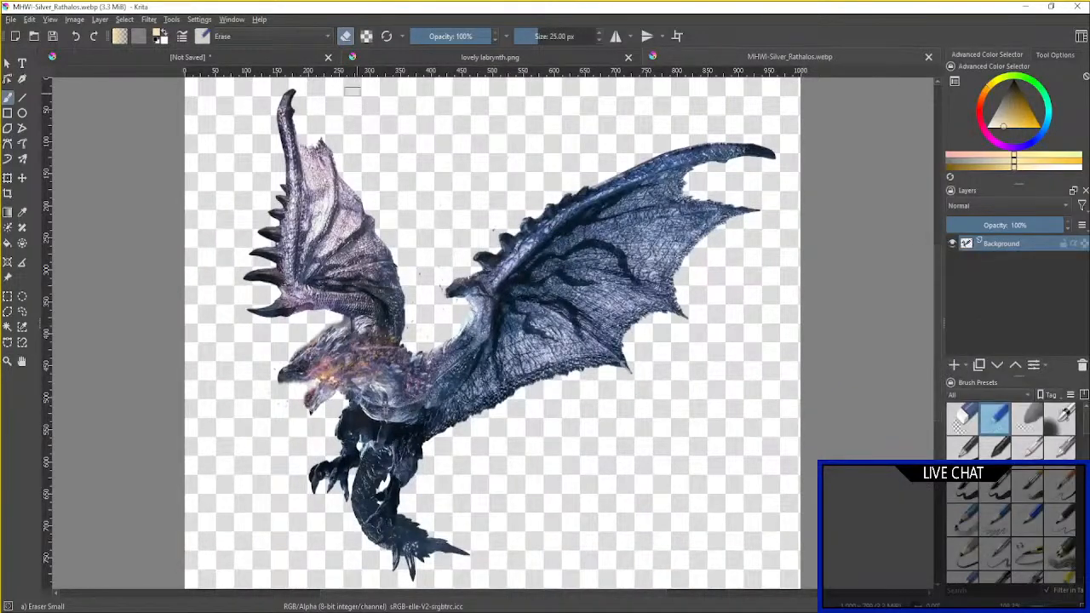
{"action": "left_click", "coordinate": [279, 55]}
{"action": "right_click", "coordinate": [1011, 247]}
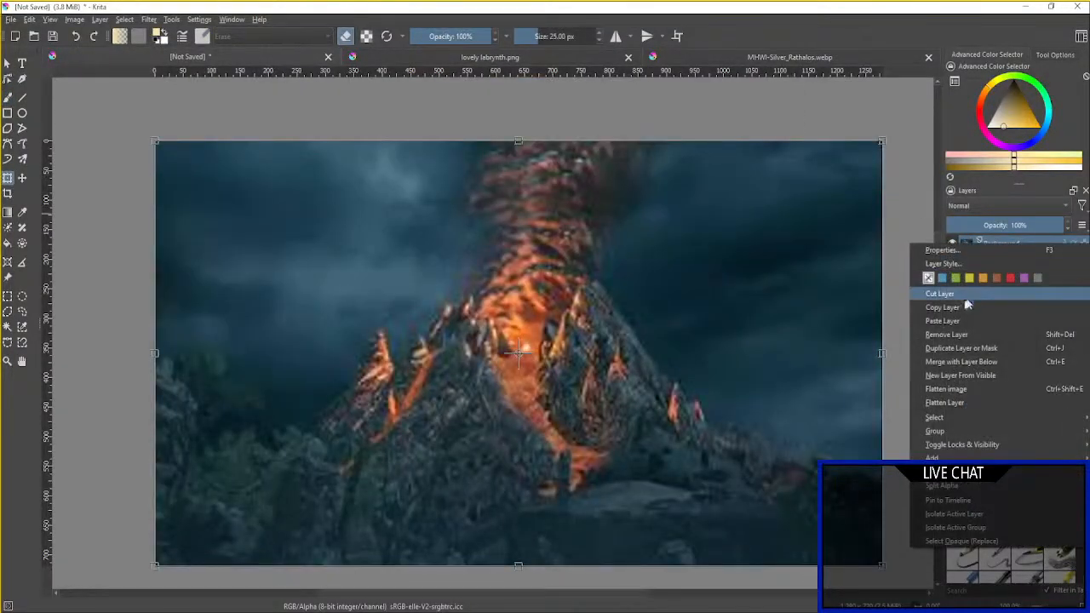
{"action": "left_click", "coordinate": [941, 318]}
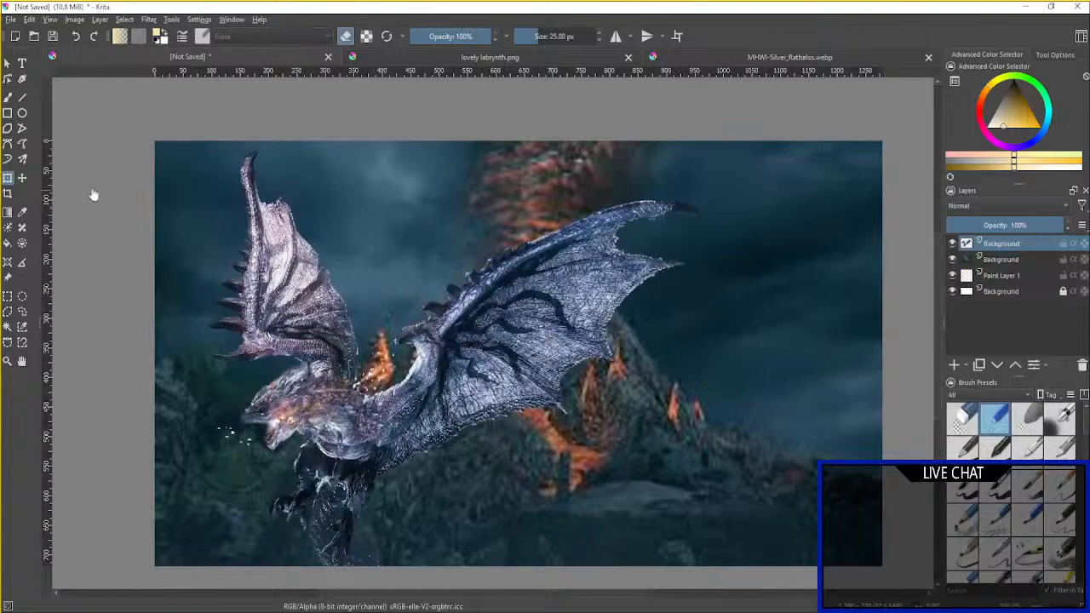
Move the Silver Rathalos to the right half of the canvas and enlarge it so its wings extend past the edges.
{"action": "left_click", "coordinate": [8, 179]}
{"action": "left_click_drag", "start_coordinate": [418, 427], "coordinate": [766, 307]}
{"action": "left_click_drag", "start_coordinate": [566, 491], "coordinate": [501, 555]}
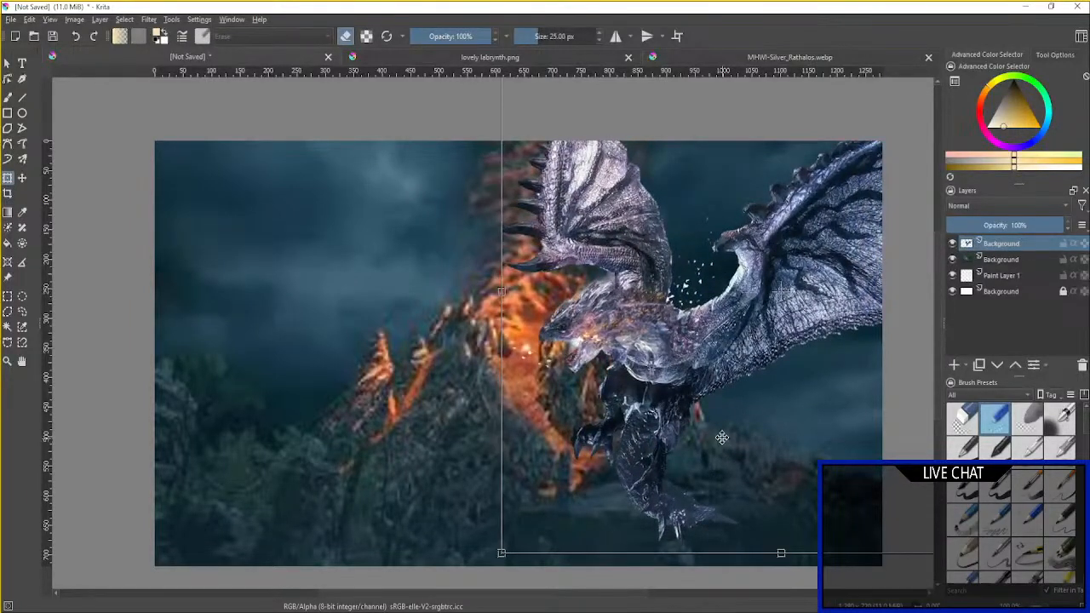
{"action": "key", "text": "Return"}
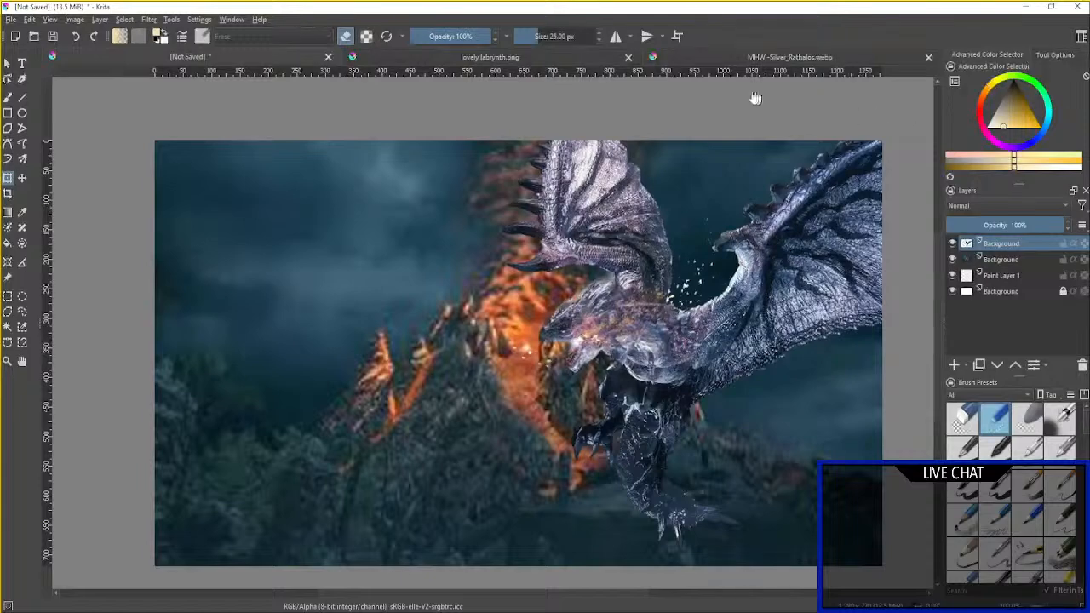
Copy the character layer from lovely labrynth.png and paste it above the Rathalos layer in the unsaved thumbnail document.
{"action": "left_click", "coordinate": [575, 56]}
{"action": "right_click", "coordinate": [1014, 248]}
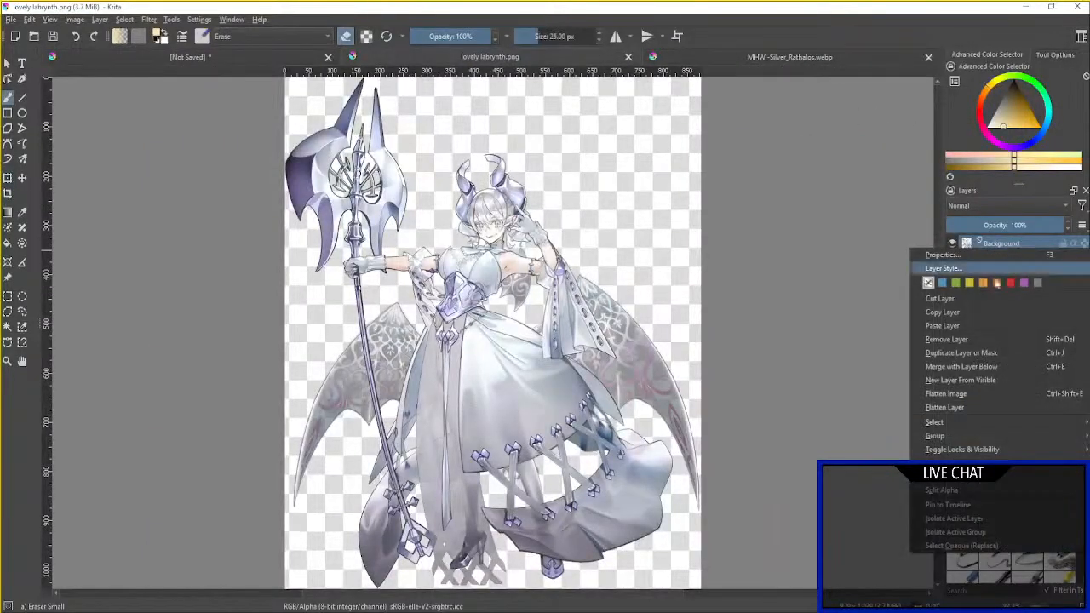
{"action": "left_click", "coordinate": [943, 312]}
{"action": "left_click", "coordinate": [261, 57]}
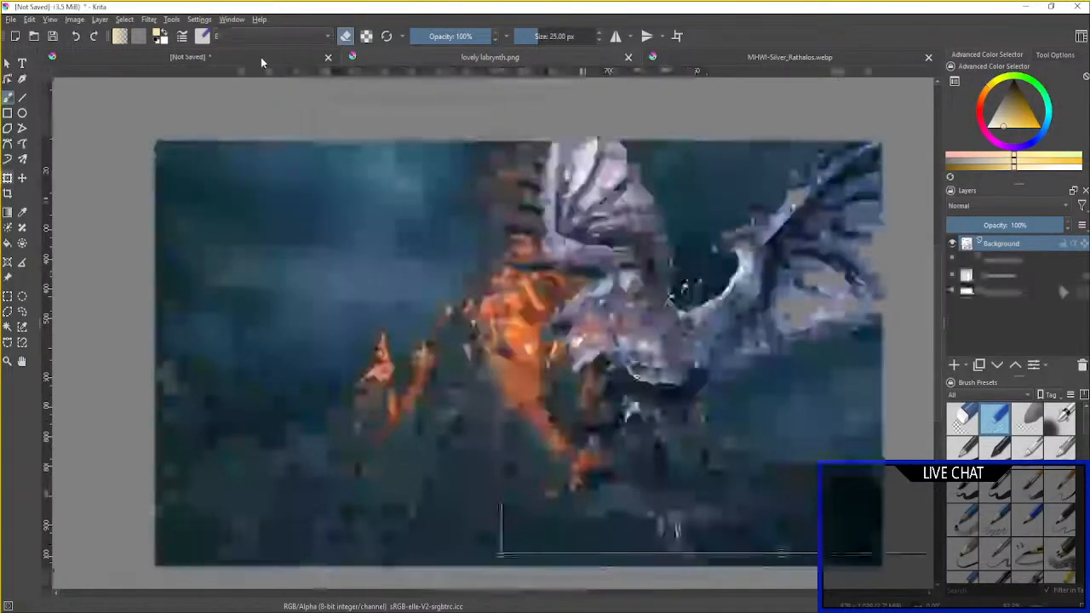
{"action": "key", "text": "ctrl+v"}
{"action": "right_click", "coordinate": [1008, 245]}
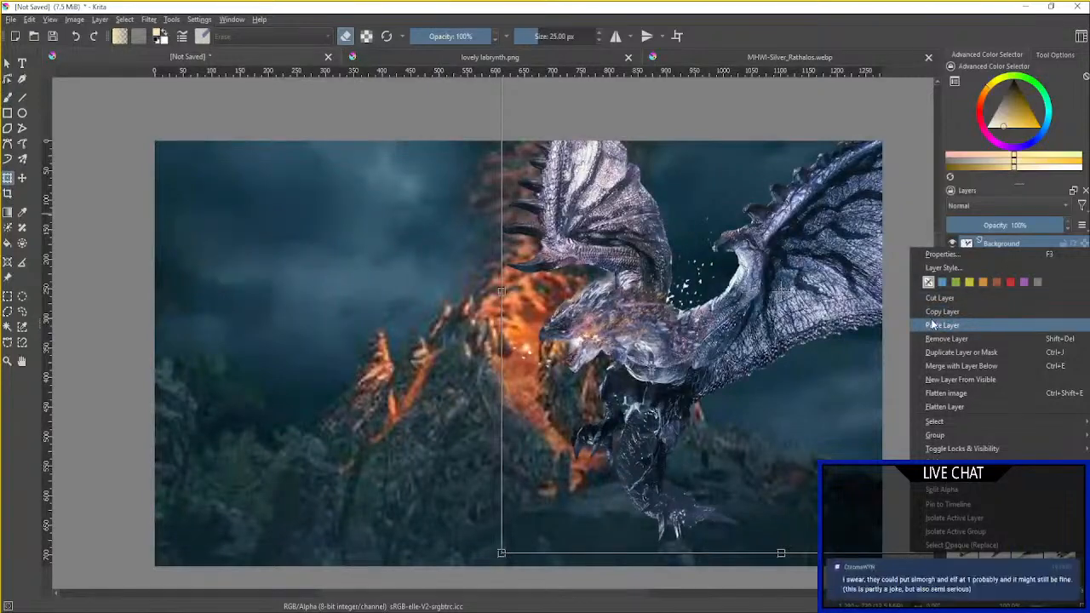
{"action": "left_click", "coordinate": [932, 324]}
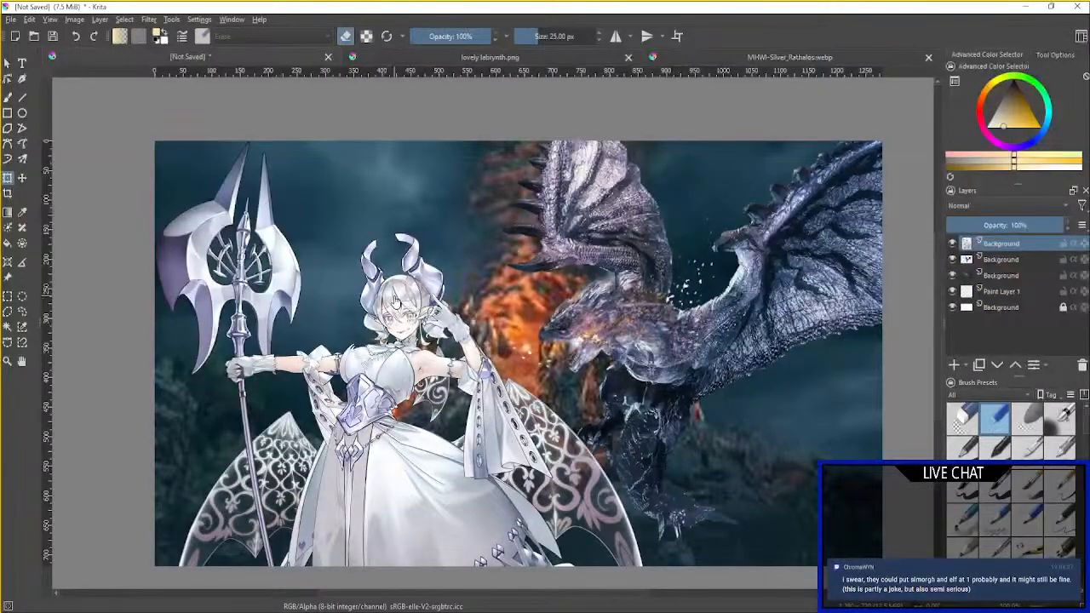
Scale the Lovely Labrynth layer down, mirror it horizontally and move it up within the left half of the canvas.
{"action": "scroll", "coordinate": [395, 303], "scroll_direction": "down", "scroll_amount": 2}
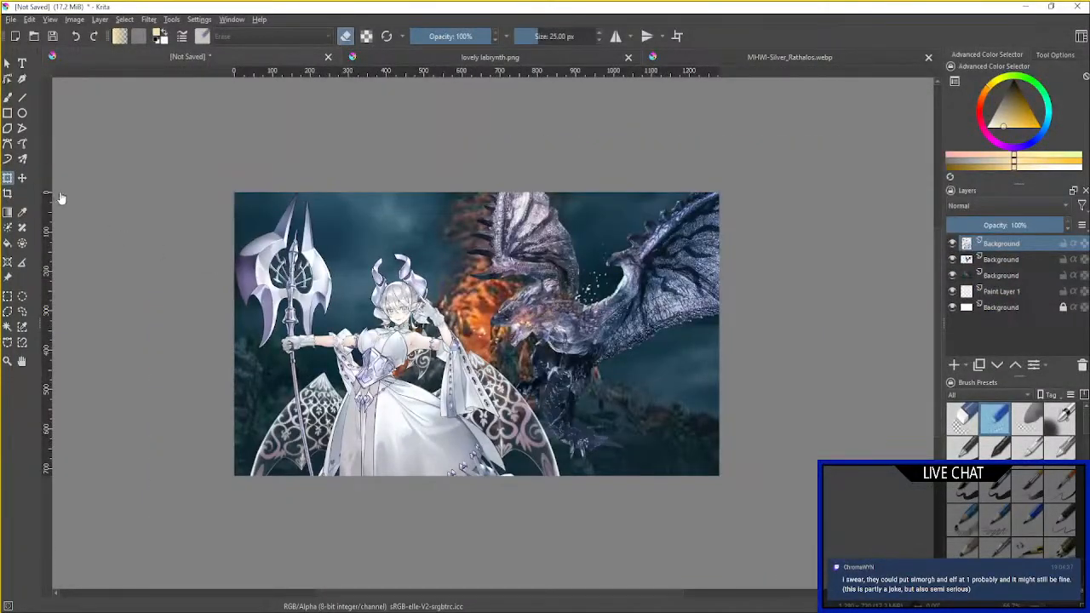
{"action": "scroll", "coordinate": [386, 354], "scroll_direction": "up", "scroll_amount": 2}
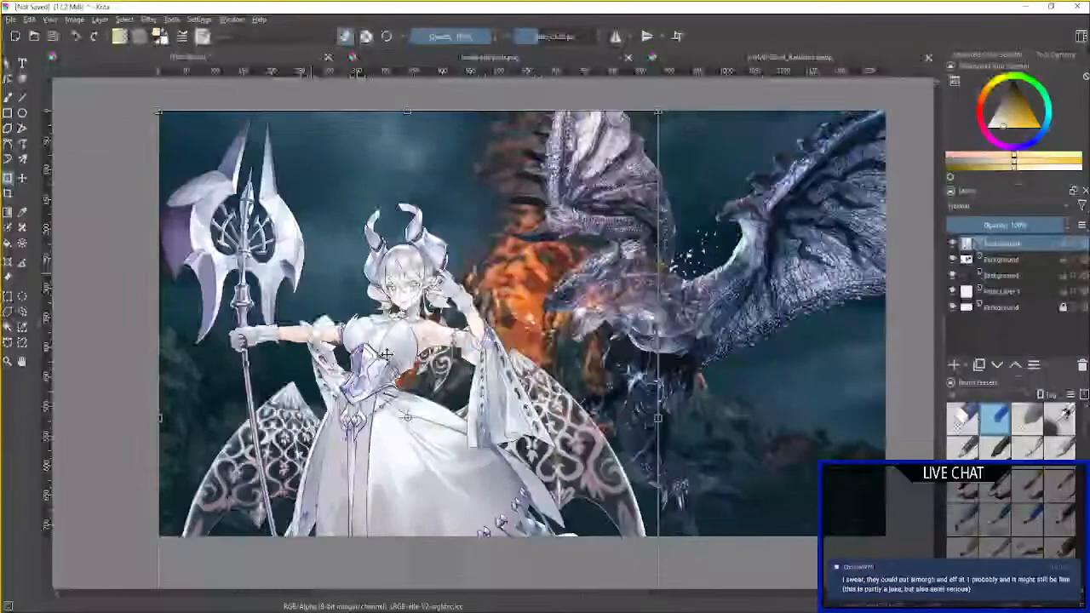
{"action": "scroll", "coordinate": [386, 355], "scroll_direction": "down", "scroll_amount": 2}
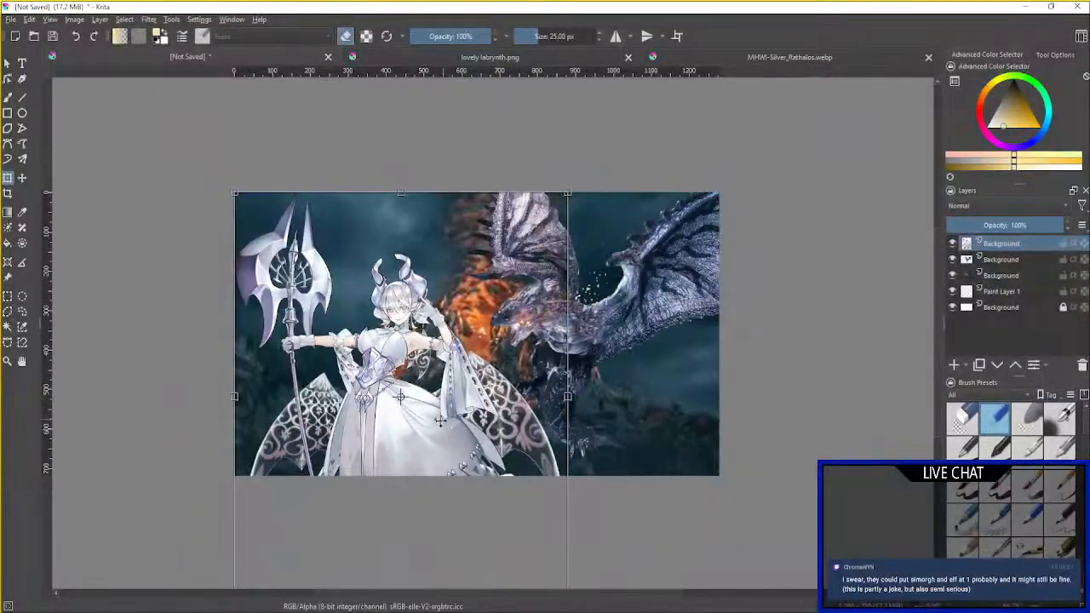
{"action": "left_click_drag", "start_coordinate": [567, 173], "coordinate": [514, 206]}
{"action": "right_click", "coordinate": [403, 358]}
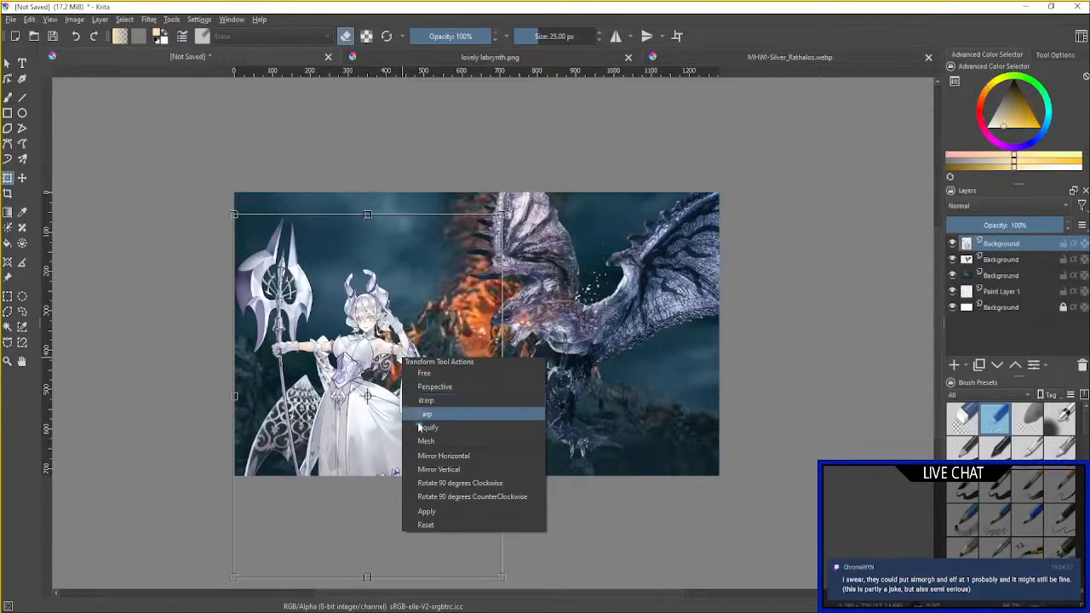
{"action": "left_click", "coordinate": [421, 457]}
{"action": "left_click_drag", "start_coordinate": [390, 384], "coordinate": [363, 339]}
{"action": "scroll", "coordinate": [375, 339], "scroll_direction": "up", "scroll_amount": 2}
{"action": "scroll", "coordinate": [376, 339], "scroll_direction": "down", "scroll_amount": 1}
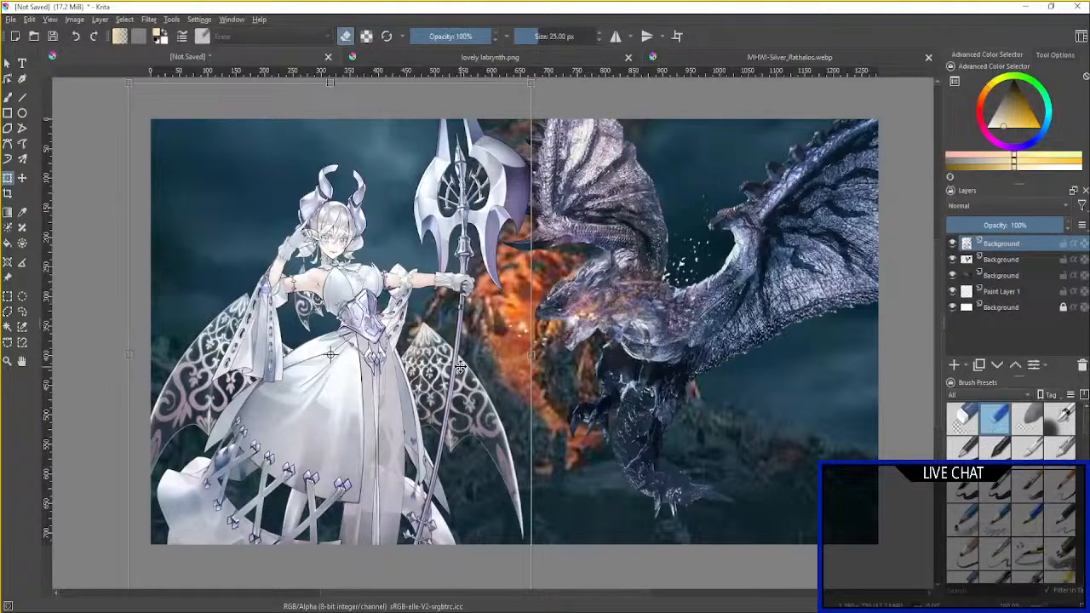
Shrink the Labrynth figure further and position it in the left half of the canvas, with the axe beside the volcano.
{"action": "left_click_drag", "start_coordinate": [340, 437], "coordinate": [344, 406]}
{"action": "scroll", "coordinate": [389, 368], "scroll_direction": "down", "scroll_amount": 1}
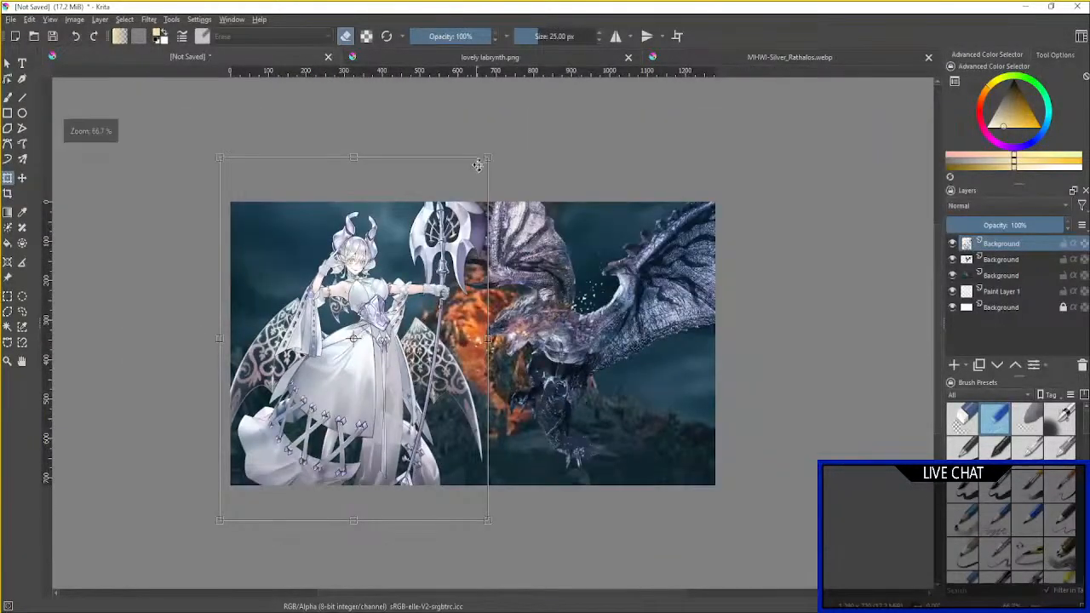
{"action": "left_click_drag", "start_coordinate": [488, 159], "coordinate": [452, 201]}
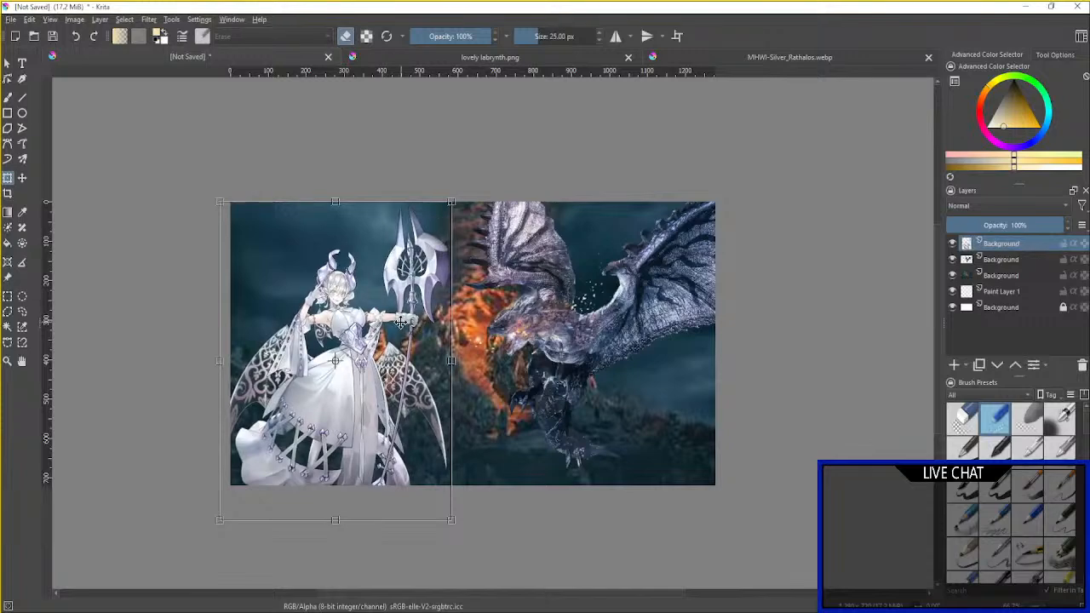
{"action": "scroll", "coordinate": [401, 322], "scroll_direction": "up", "scroll_amount": 1}
{"action": "key", "text": "Return"}
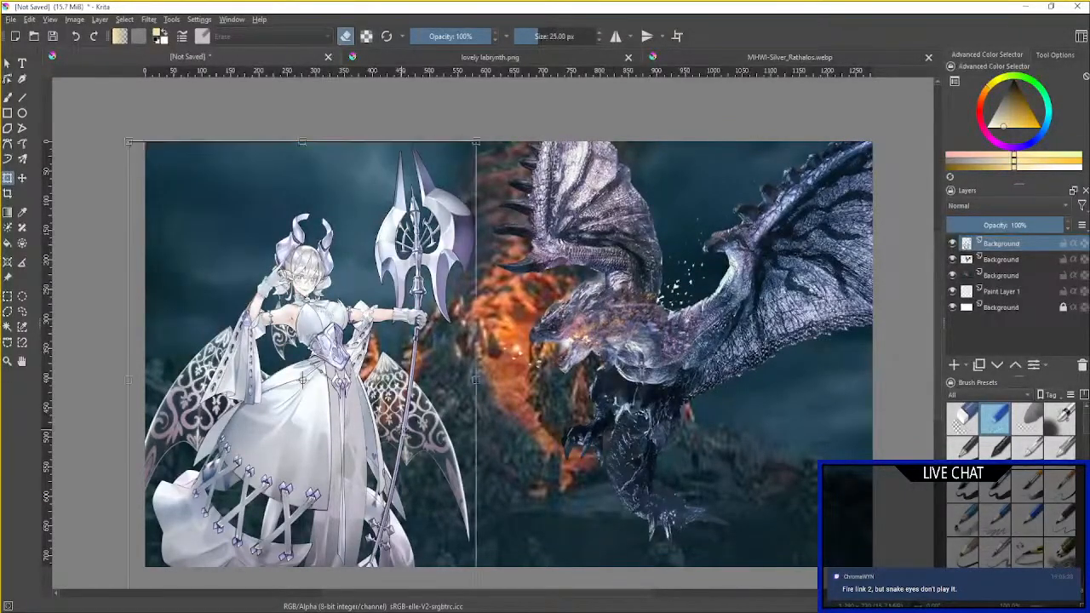
{"action": "left_click_drag", "start_coordinate": [389, 436], "coordinate": [410, 422]}
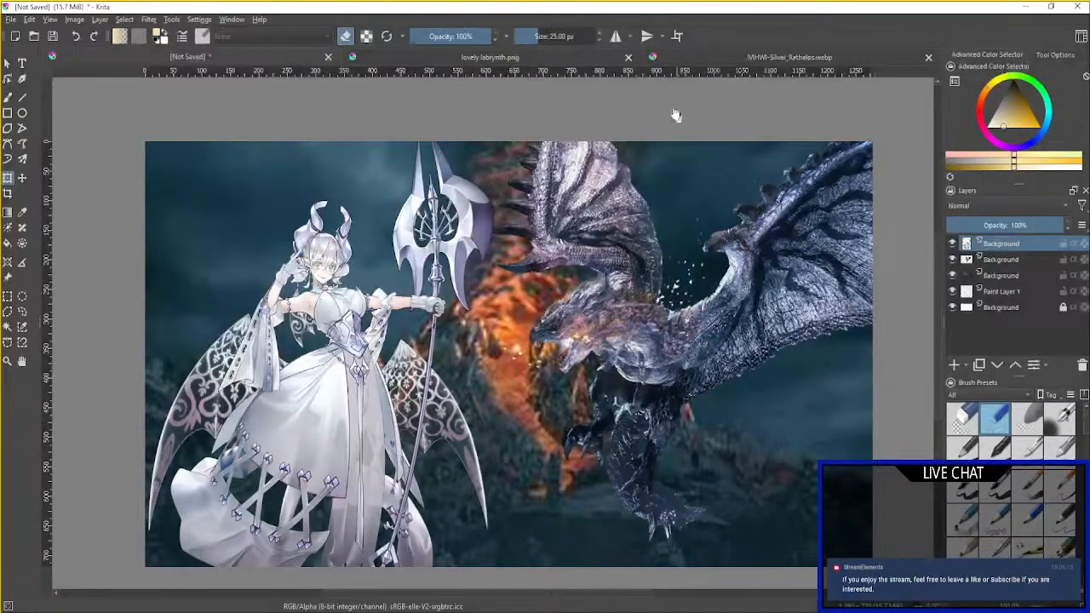
Close lovely labrynth.png and MHWI-Silver_Rathalos.webp, and open rise sunbreak.png as a separate document.
{"action": "left_click", "coordinate": [628, 57]}
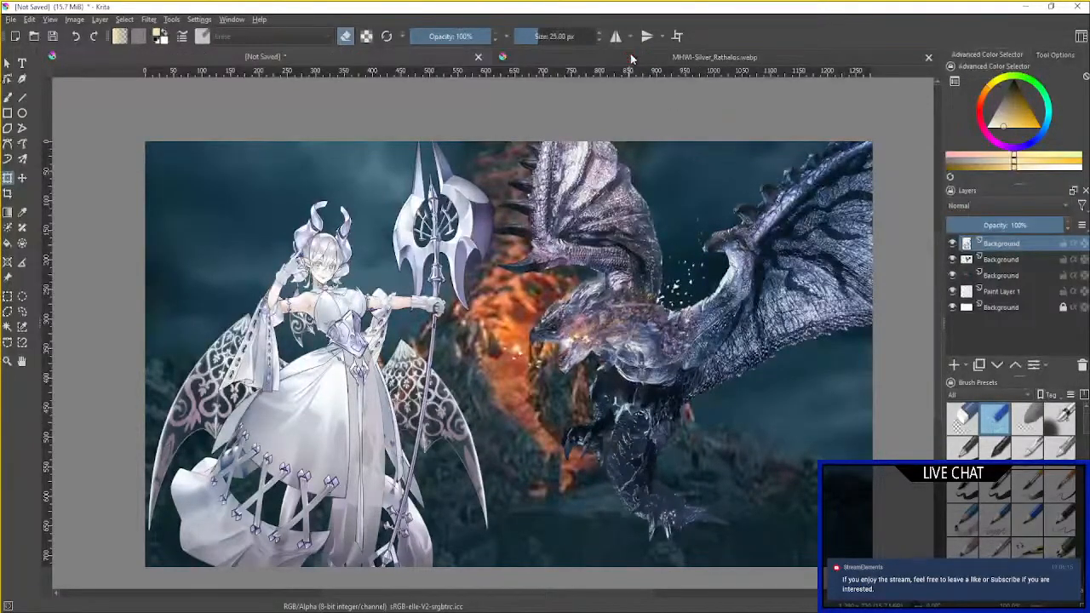
{"action": "left_click", "coordinate": [929, 57]}
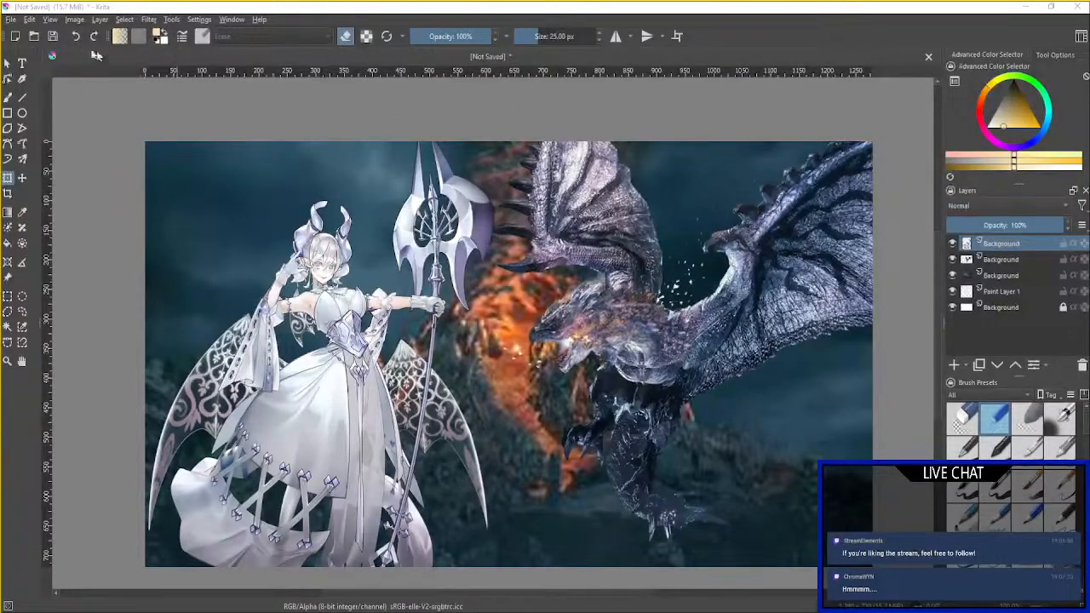
{"action": "left_click", "coordinate": [13, 19]}
{"action": "left_click", "coordinate": [30, 46]}
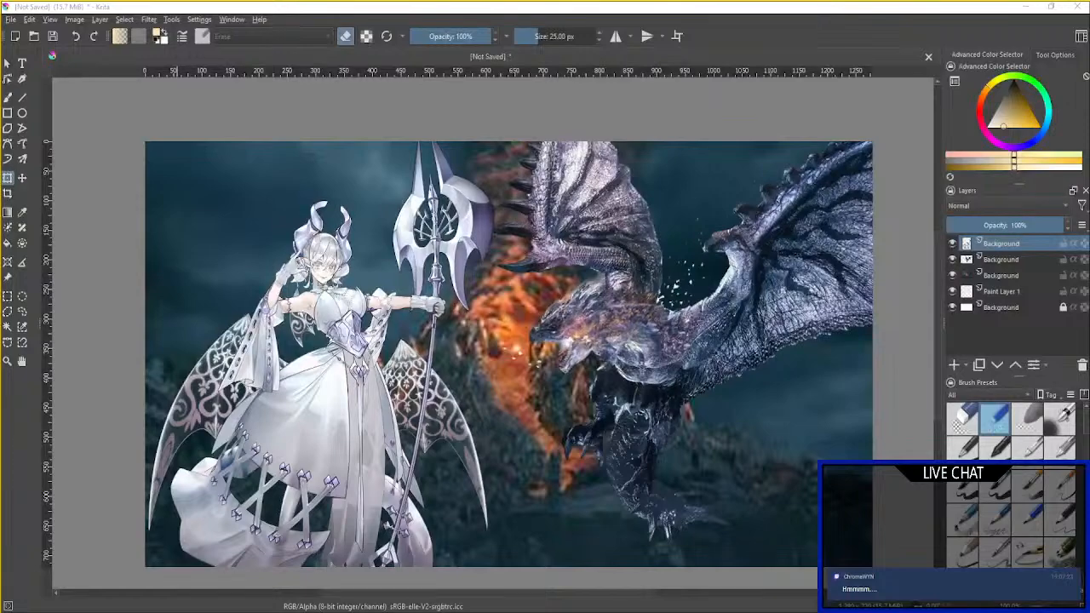
{"action": "double_click", "coordinate": [508, 232]}
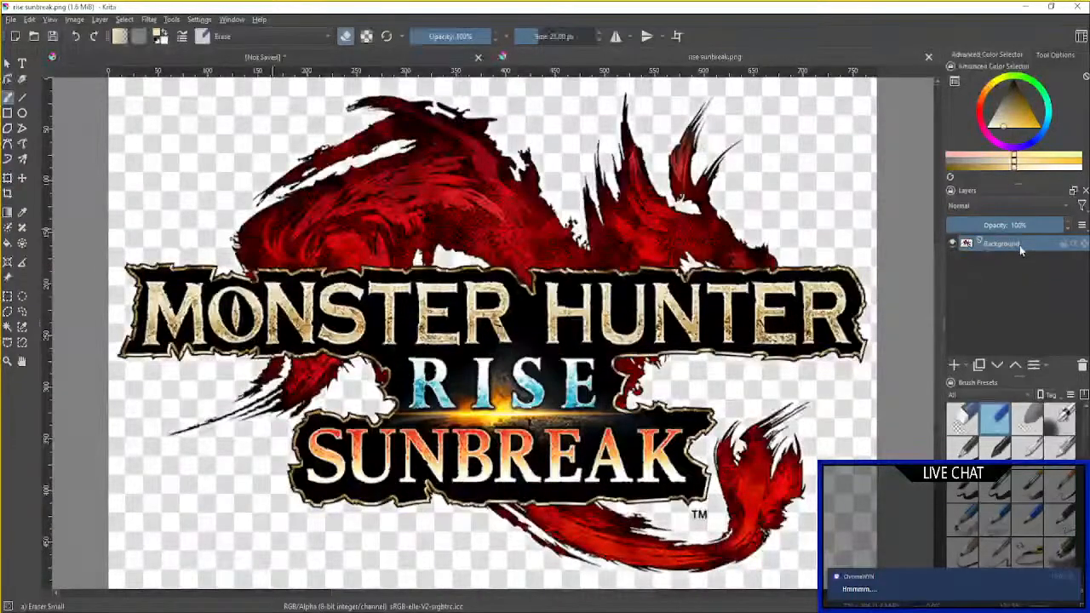
Copy the Monster Hunter Rise Sunbreak logo layer and paste it above the Labrynth layer in the unsaved thumbnail document.
{"action": "right_click", "coordinate": [1019, 246]}
{"action": "left_click", "coordinate": [944, 309]}
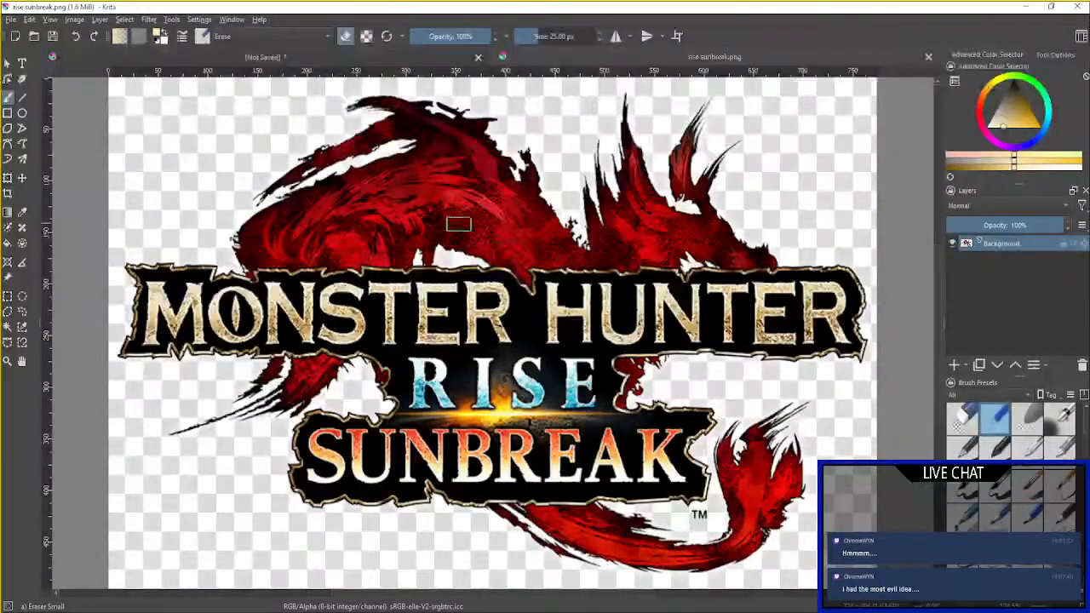
{"action": "left_click", "coordinate": [255, 57]}
{"action": "right_click", "coordinate": [1022, 244]}
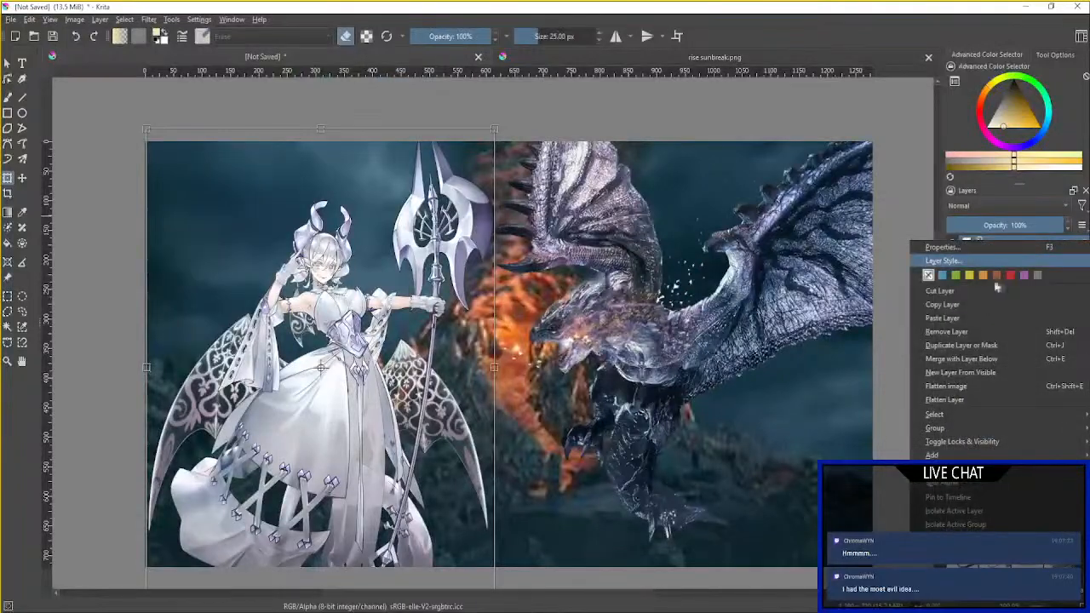
{"action": "left_click", "coordinate": [944, 318]}
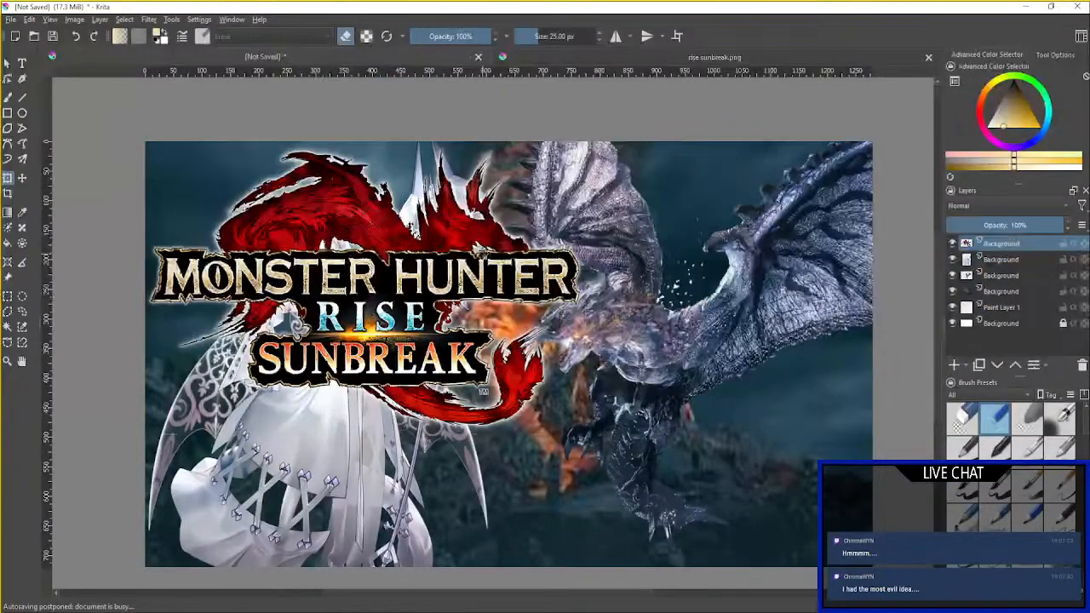
Shrink the Sunbreak logo to about a third of the canvas width and place it in the canvas's lower-right corner.
{"action": "left_click", "coordinate": [483, 252]}
{"action": "left_click_drag", "start_coordinate": [588, 142], "coordinate": [407, 260]}
{"action": "left_click_drag", "start_coordinate": [310, 364], "coordinate": [773, 496]}
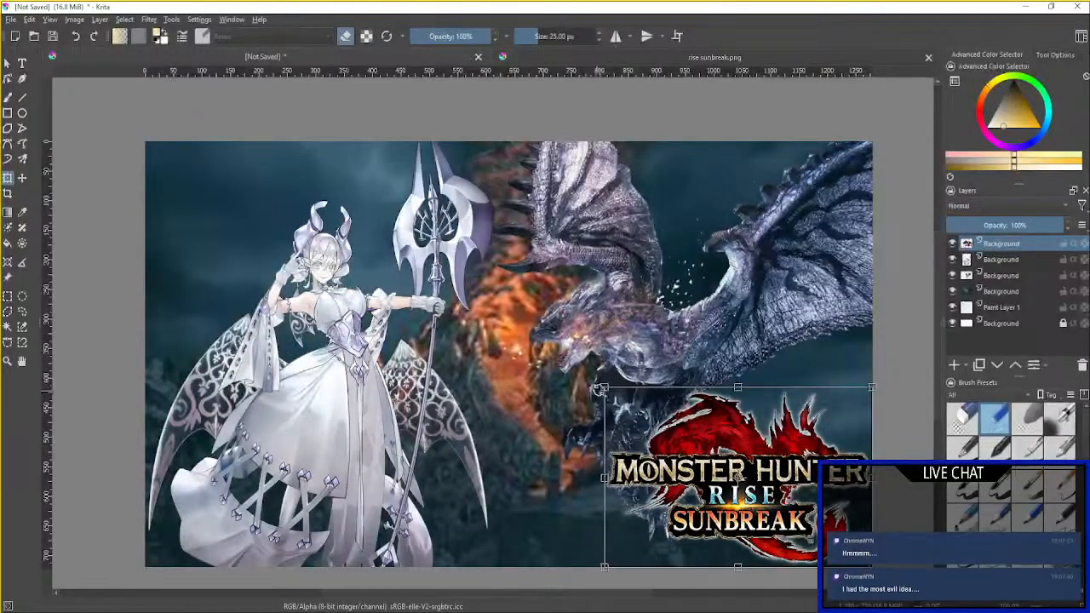
{"action": "left_click_drag", "start_coordinate": [600, 390], "coordinate": [633, 410]}
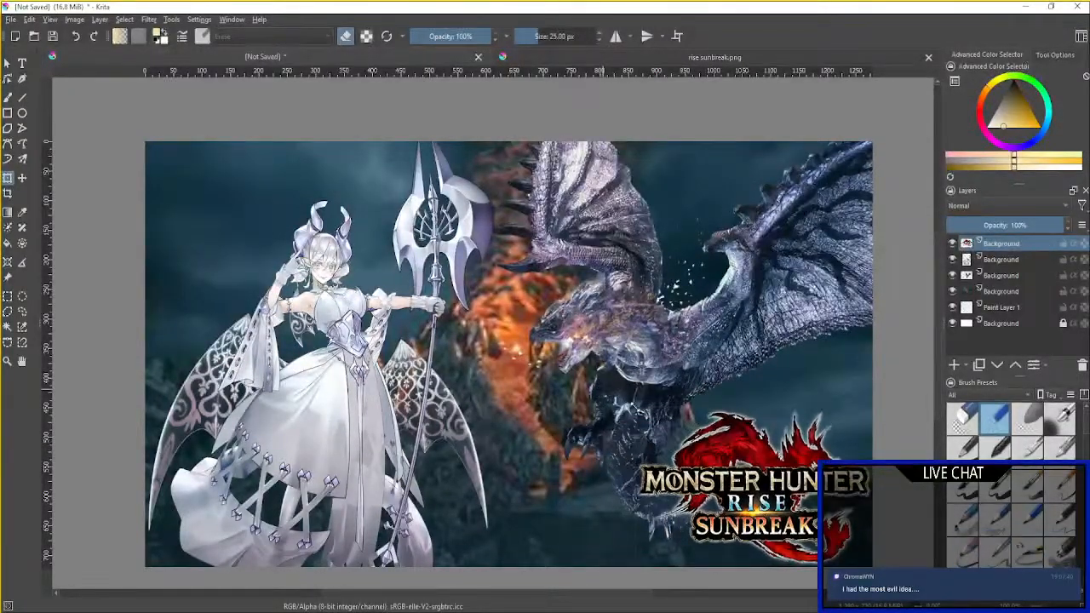
{"action": "left_click", "coordinate": [734, 428]}
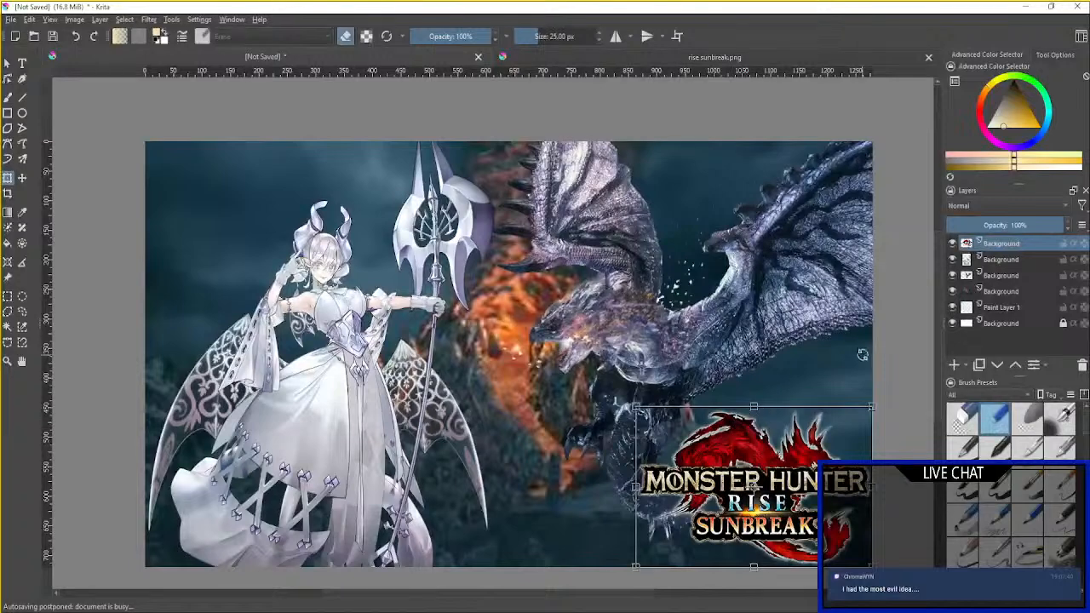
{"action": "key", "text": "Return"}
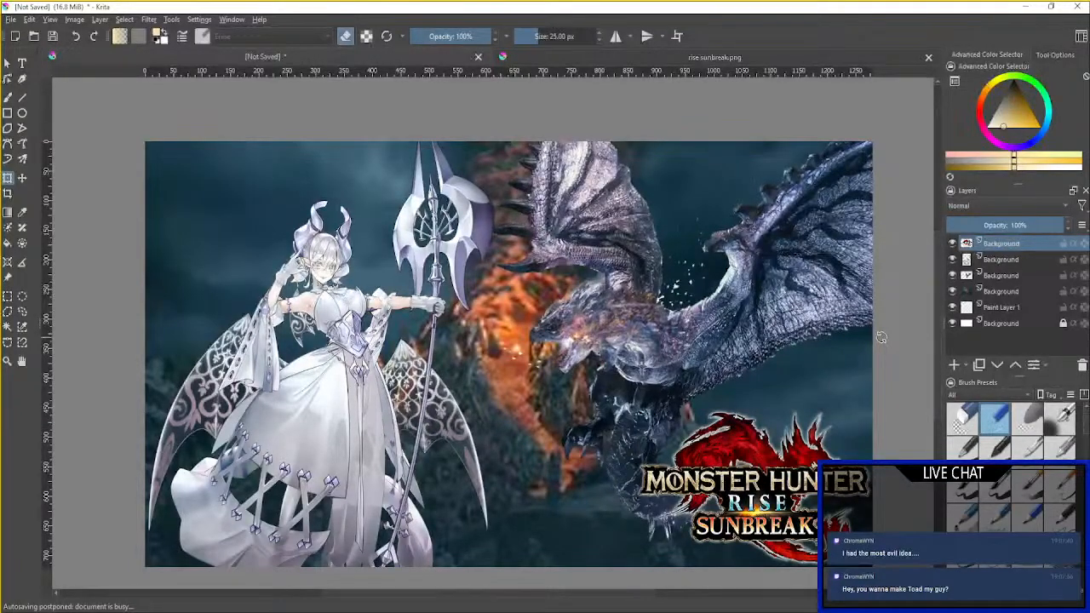
Move the Silver Rathalos layer up toward the canvas's upper-right corner and enlarge it until its head reaches the volcano.
{"action": "left_click", "coordinate": [1018, 276]}
{"action": "left_click_drag", "start_coordinate": [754, 298], "coordinate": [815, 205]}
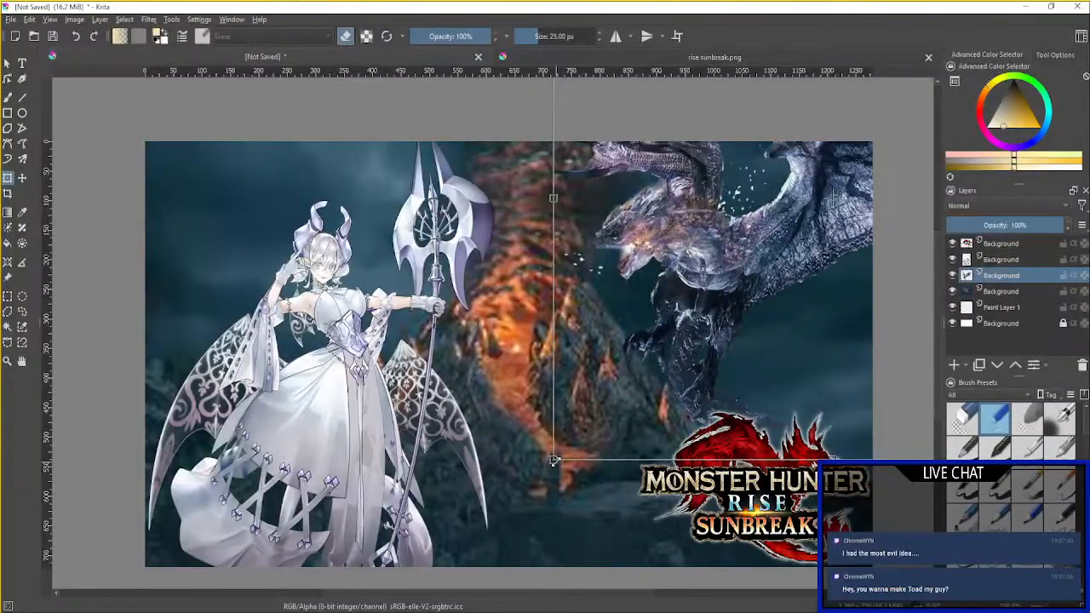
{"action": "left_click_drag", "start_coordinate": [552, 460], "coordinate": [460, 550]}
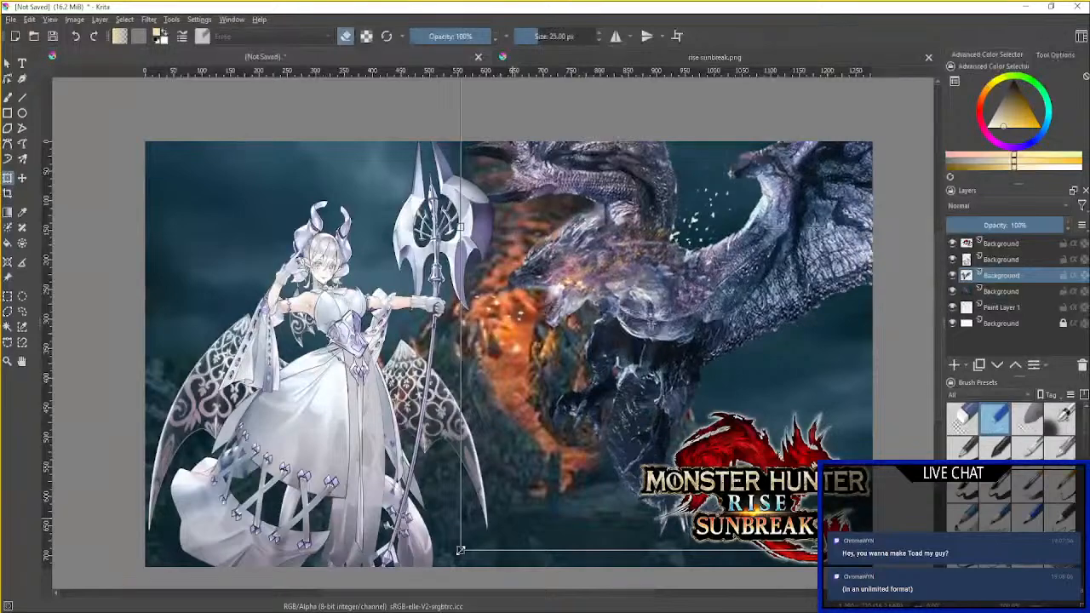
{"action": "key", "text": "Return"}
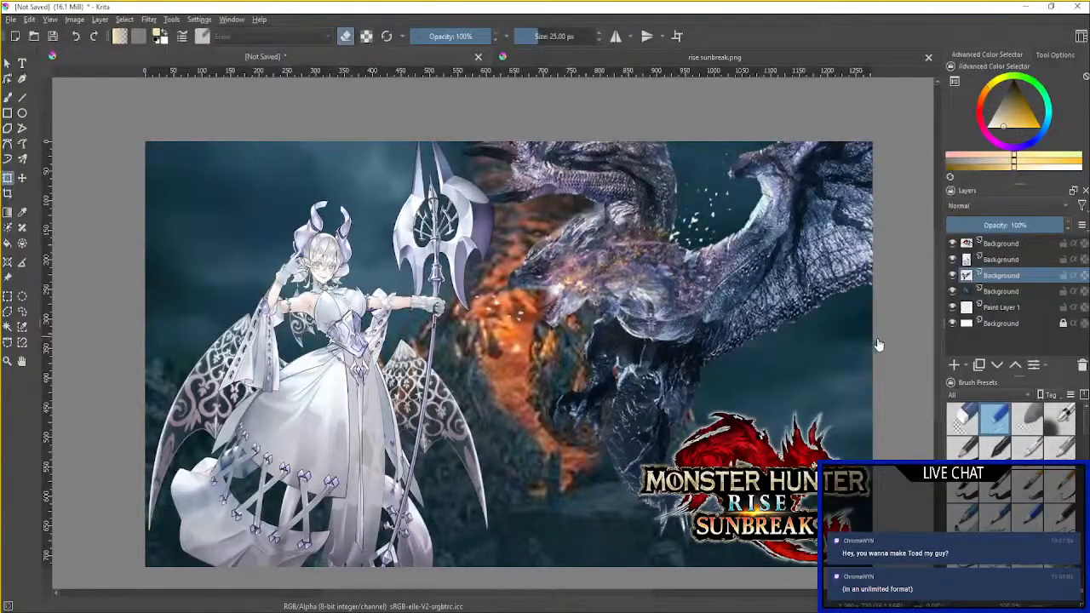
Shift the Labrynth figure slightly left, away from Rathalos, and close the rise sunbreak.png document.
{"action": "left_click", "coordinate": [1039, 258]}
{"action": "left_click_drag", "start_coordinate": [375, 448], "coordinate": [344, 448]}
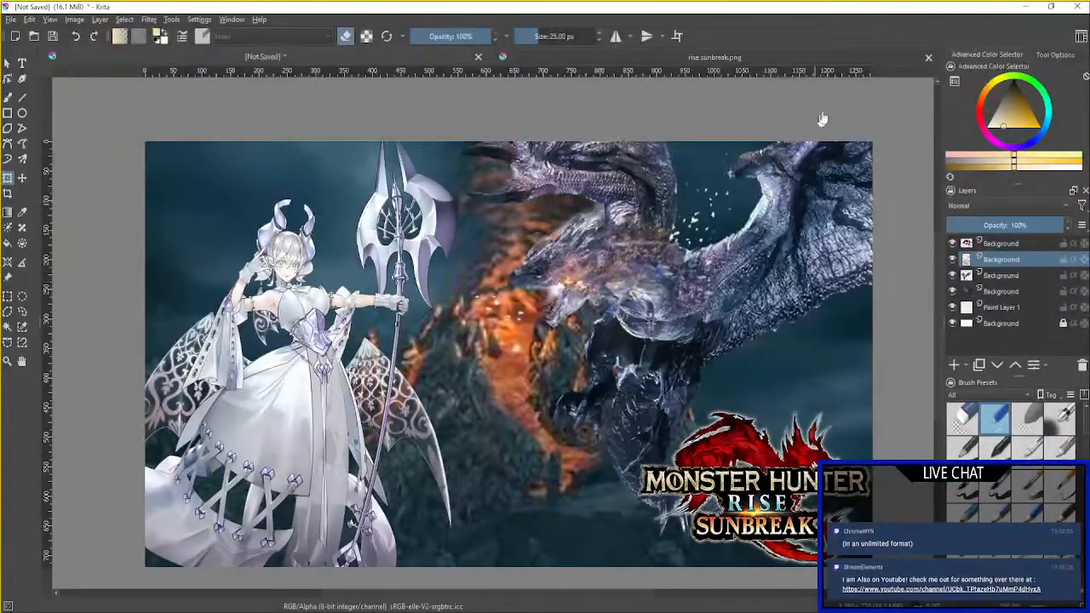
{"action": "left_click", "coordinate": [928, 57]}
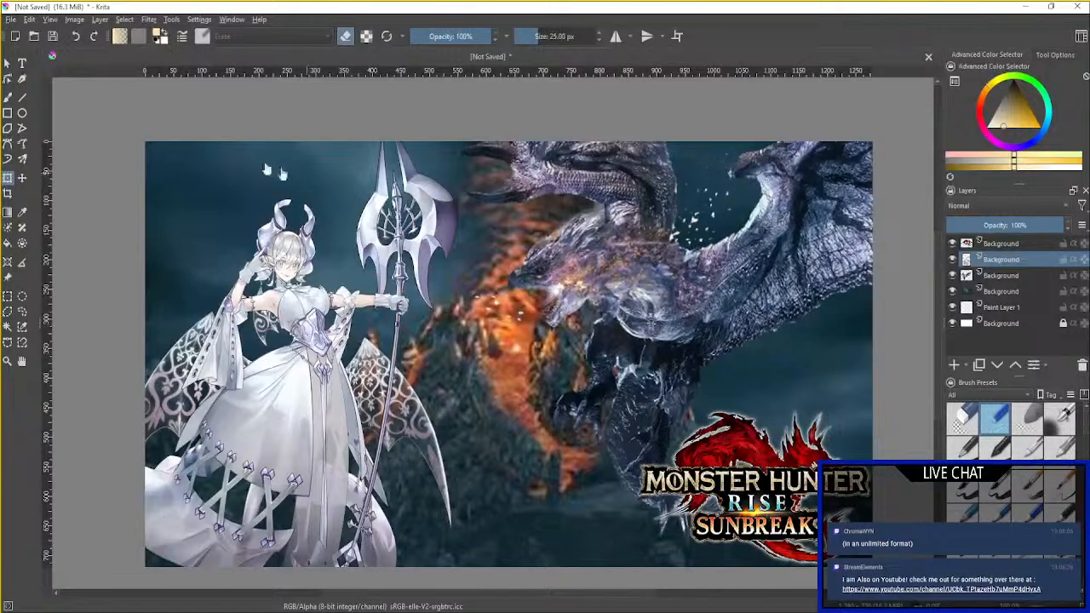
Add a text box across the top of the canvas, above the logo layer, reading LOVE THE COLORS.
{"action": "left_click", "coordinate": [23, 63]}
{"action": "left_click", "coordinate": [1015, 246]}
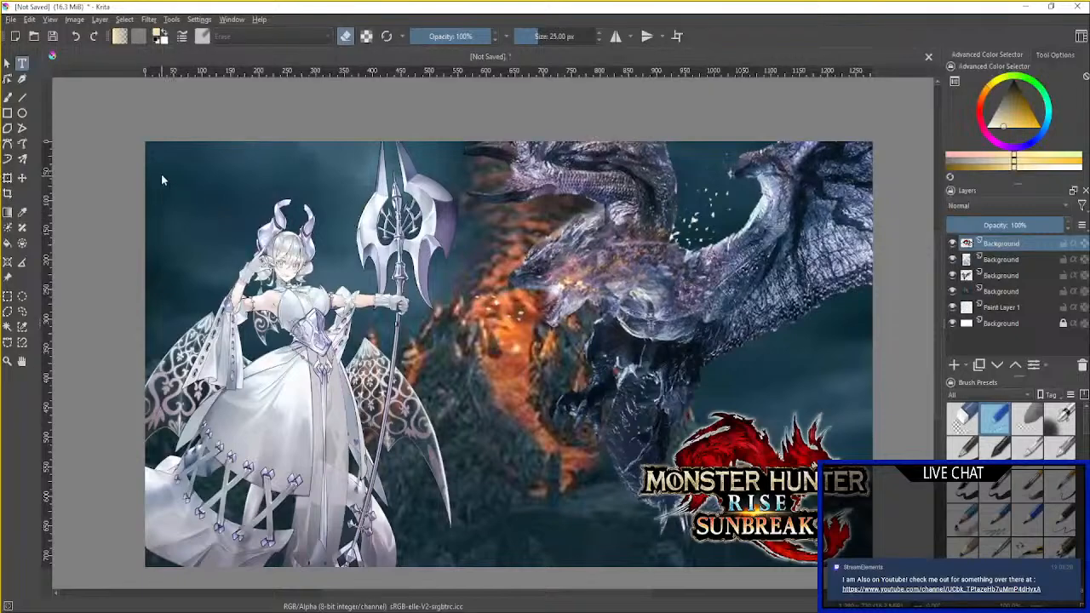
{"action": "left_click_drag", "start_coordinate": [163, 152], "coordinate": [579, 230]}
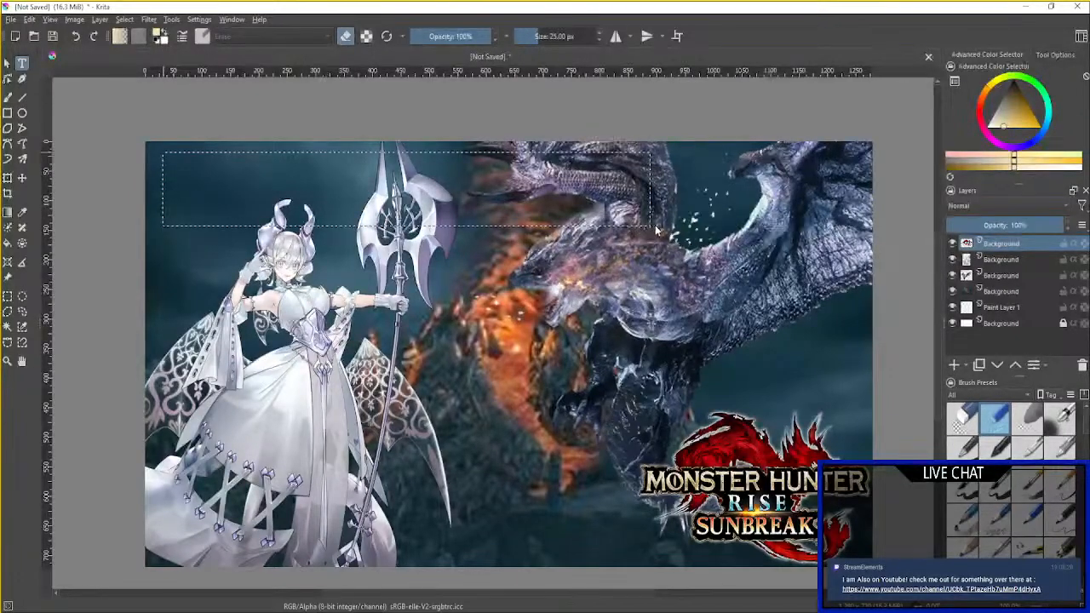
{"action": "left_click_drag", "start_coordinate": [317, 290], "coordinate": [255, 292]}
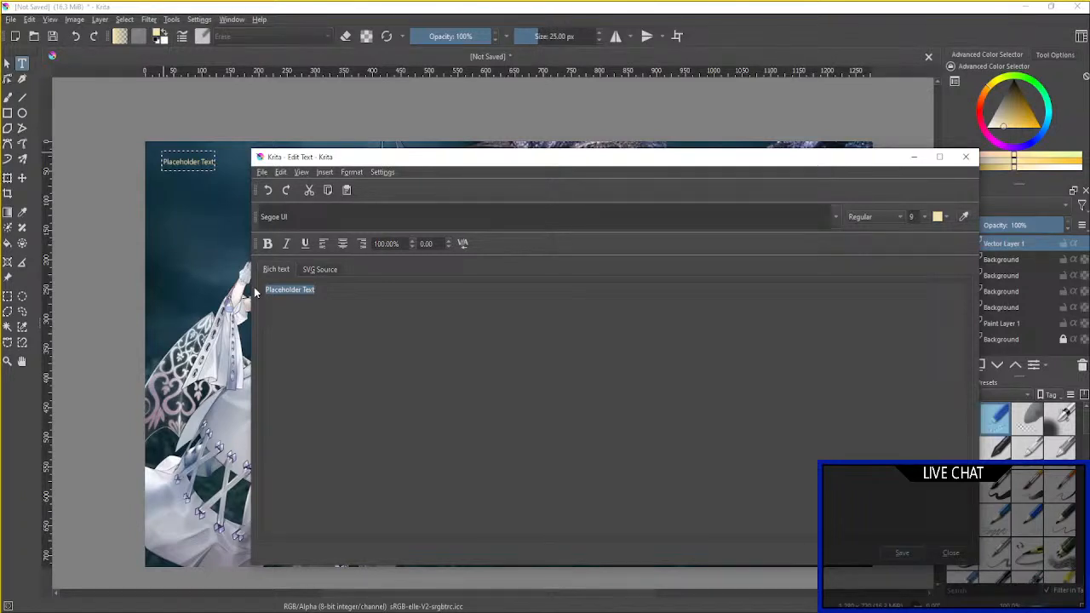
{"action": "type", "text": "LOVE THE COLORS"}
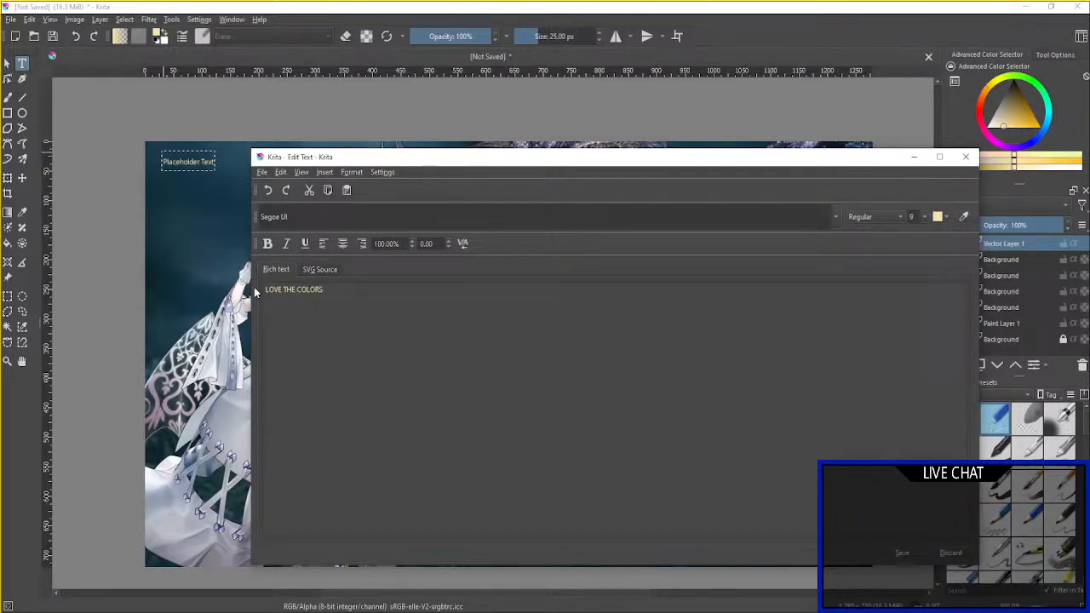
Set the LOVE THE COLORS text to white at size 62, and move it down over Labrynth's horns and axe.
{"action": "left_click", "coordinate": [944, 218]}
{"action": "left_click", "coordinate": [941, 249]}
{"action": "key", "text": "Return"}
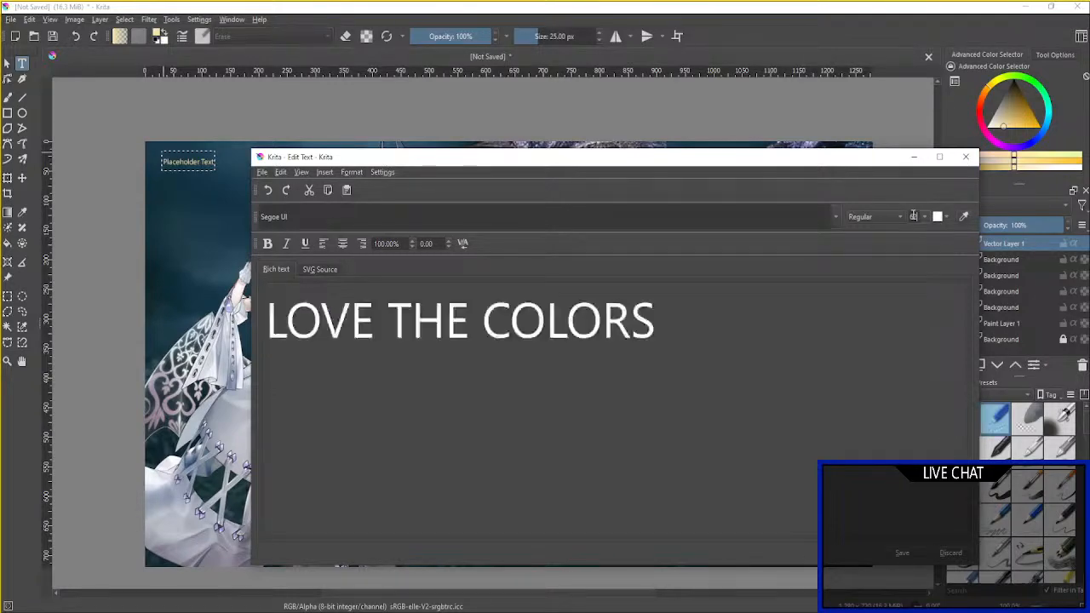
{"action": "left_click", "coordinate": [902, 553]}
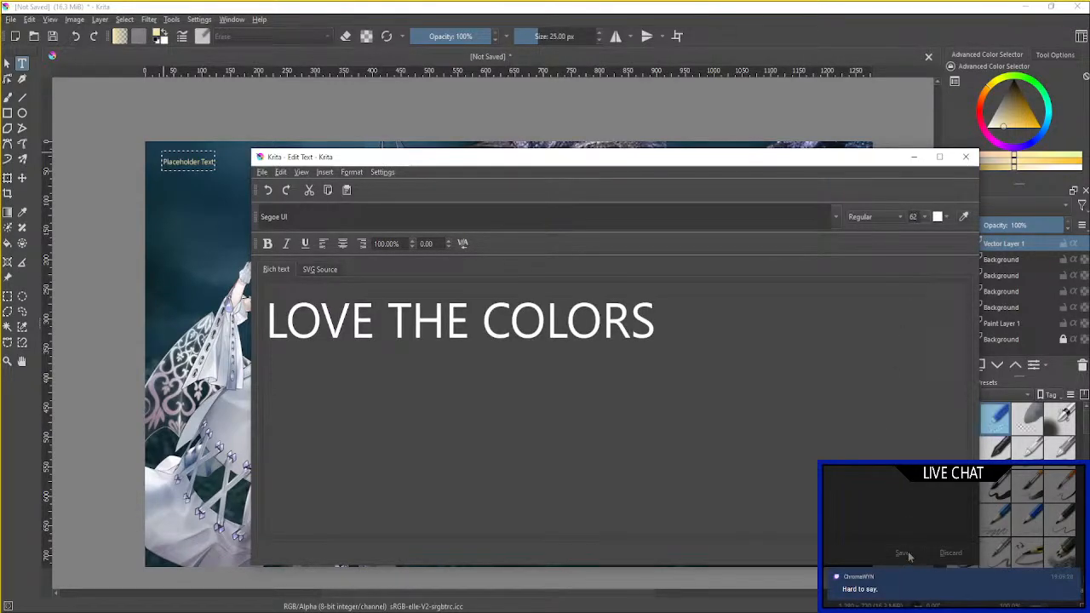
{"action": "left_click", "coordinate": [949, 553]}
{"action": "left_click_drag", "start_coordinate": [440, 128], "coordinate": [479, 216]}
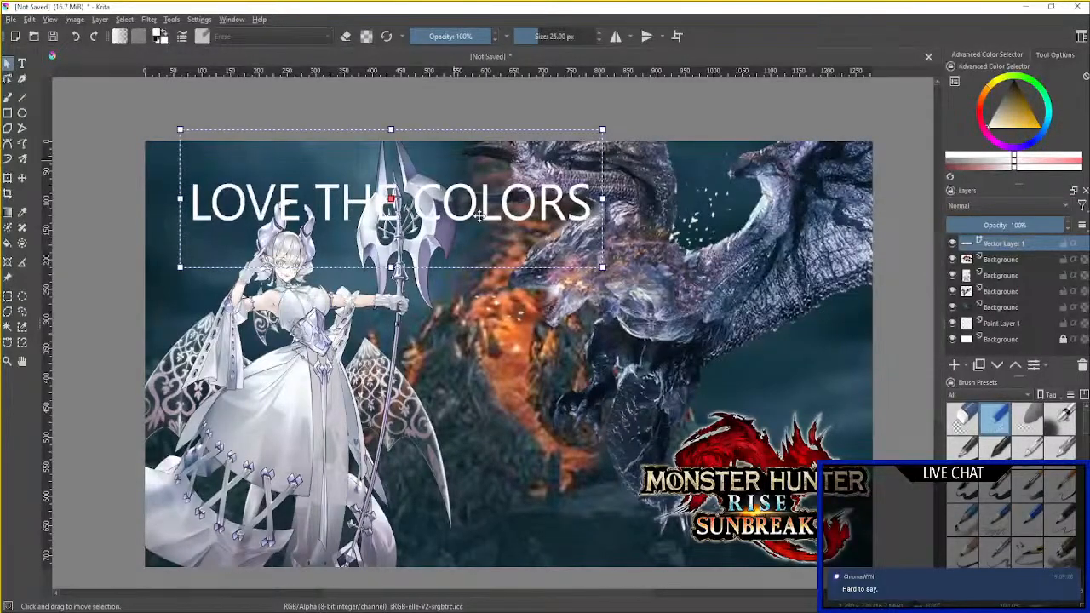
Replace the LOVE THE COLORS text with NICE PAINT JOB and save the text edit.
{"action": "key", "text": "b"}
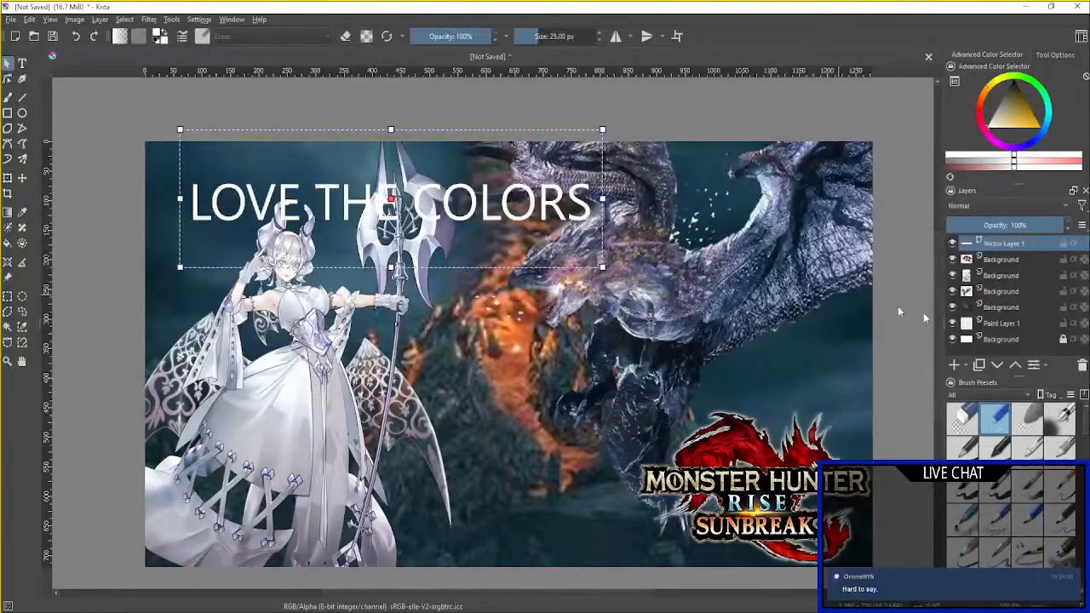
{"action": "left_click", "coordinate": [1020, 259]}
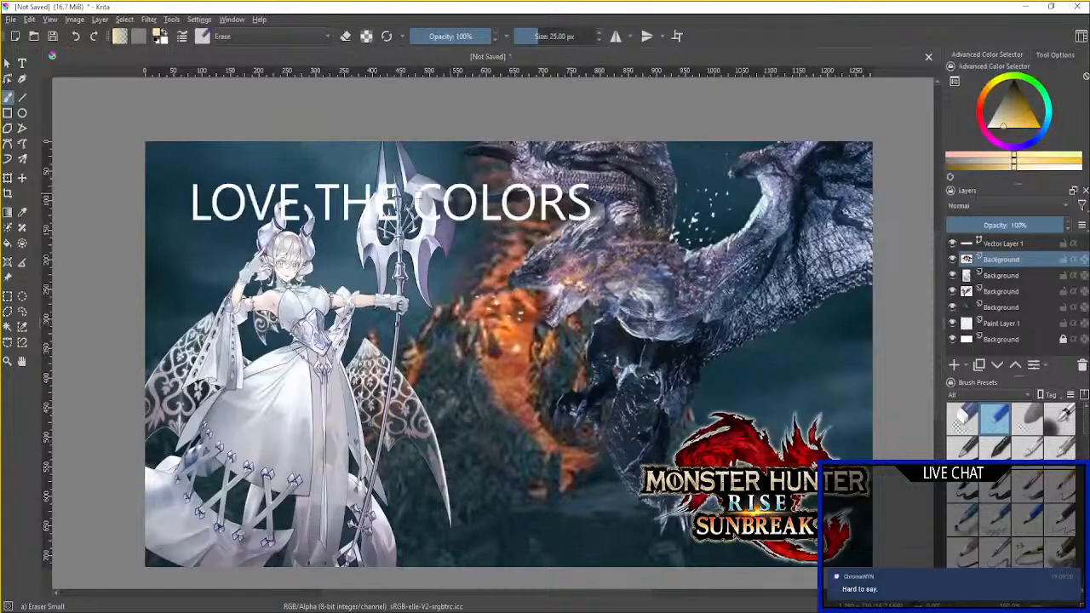
{"action": "left_click", "coordinate": [1010, 245]}
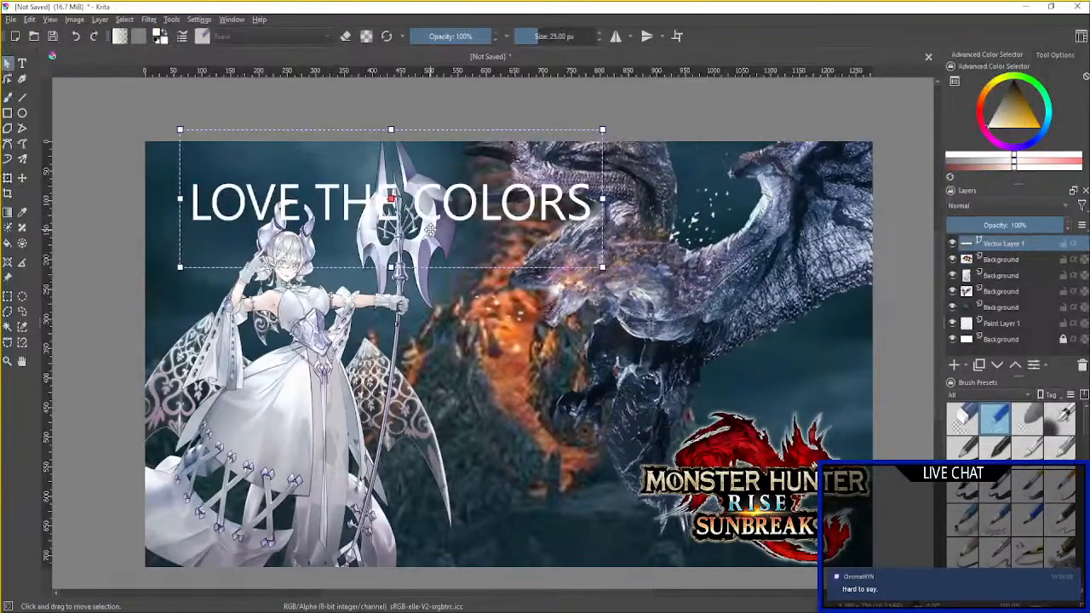
{"action": "key", "text": "t"}
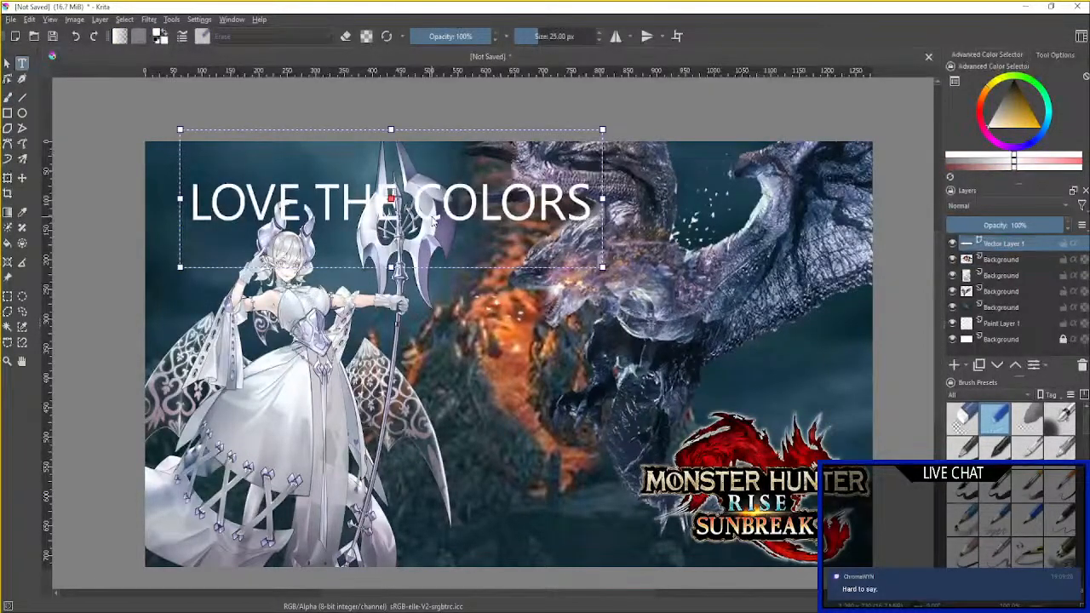
{"action": "left_click", "coordinate": [432, 220]}
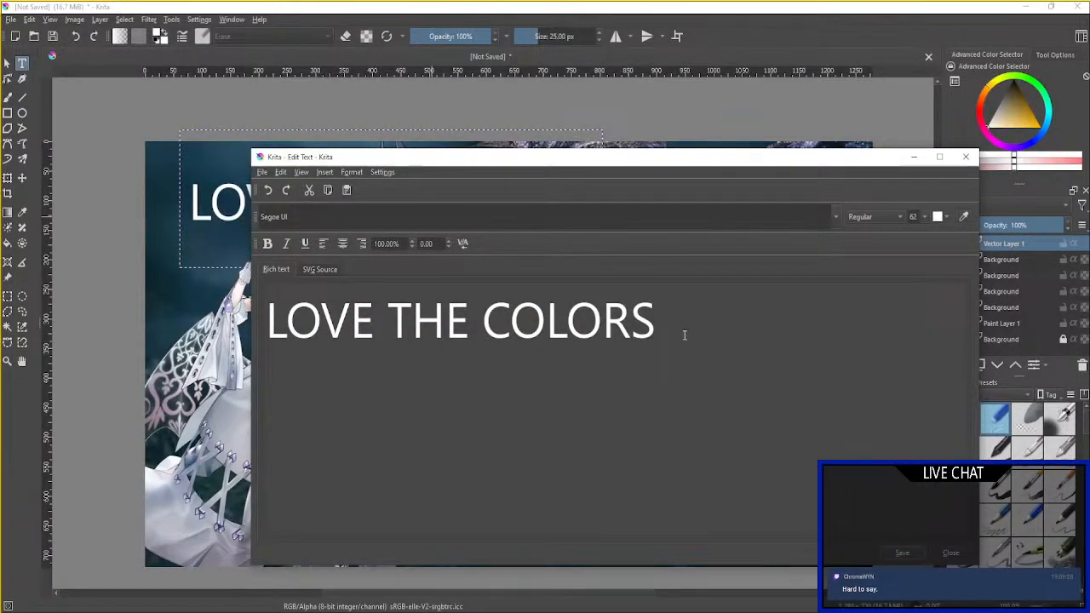
{"action": "left_click_drag", "start_coordinate": [683, 328], "coordinate": [274, 311]}
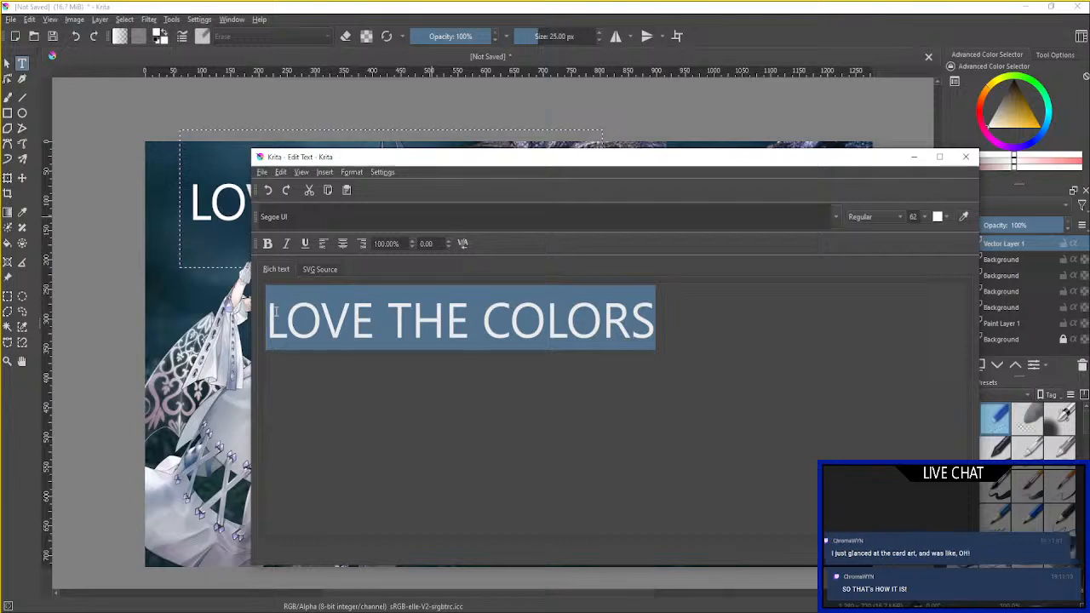
{"action": "type", "text": "NICED"}
{"action": "key", "text": "BackSpace"}
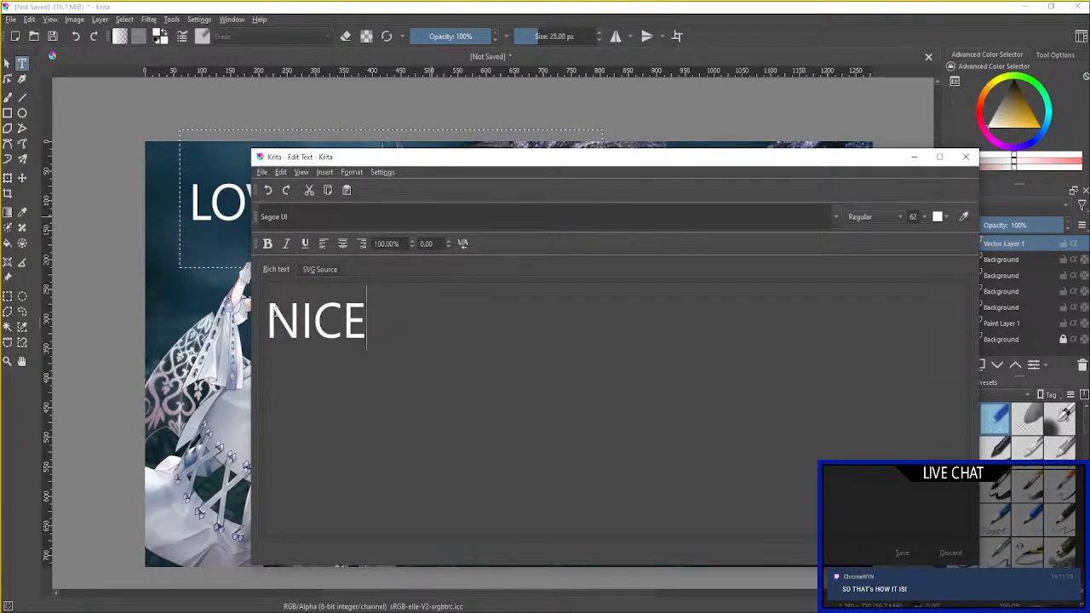
{"action": "type", "text": "PAINT JOB"}
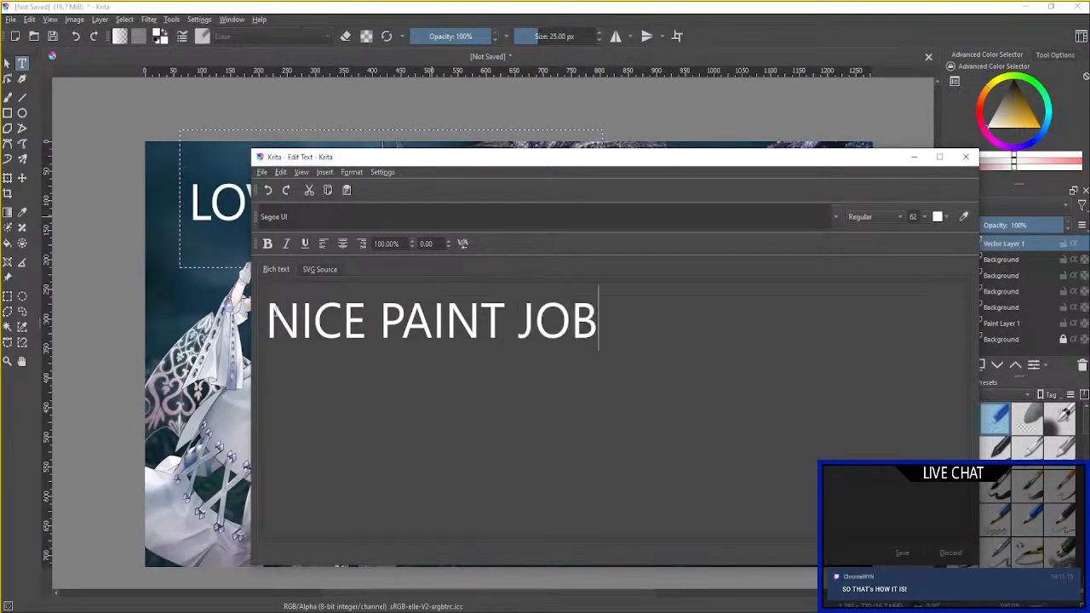
{"action": "key", "text": "Return"}
{"action": "left_click", "coordinate": [902, 554]}
{"action": "left_click", "coordinate": [951, 553]}
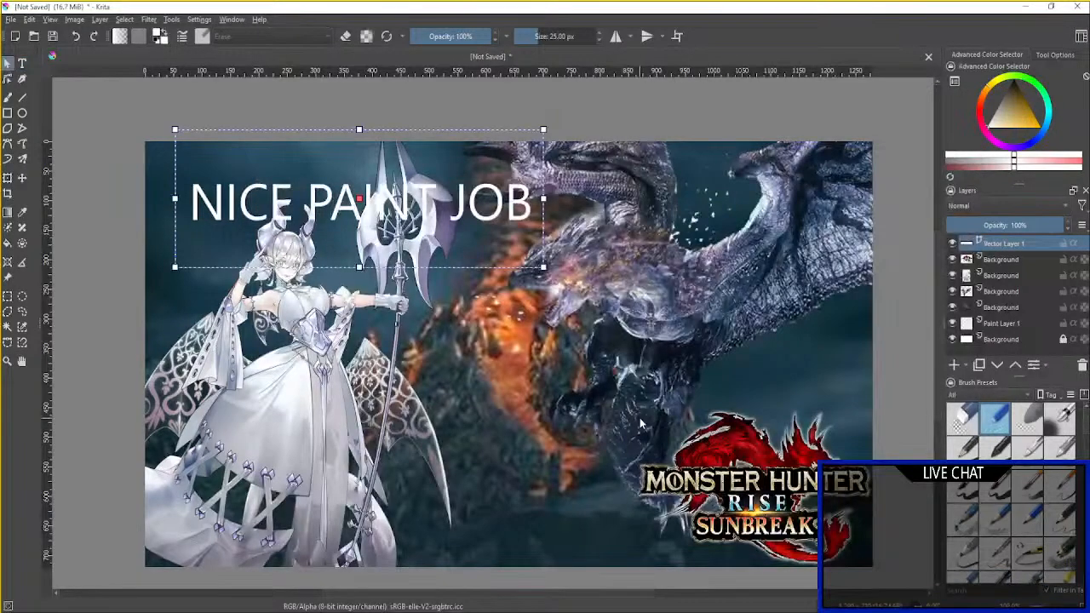
Nudge the NICE PAINT JOB text slightly right and give its layer a black 10 px outside stroke at 100% opacity.
{"action": "left_click_drag", "start_coordinate": [500, 207], "coordinate": [518, 209]}
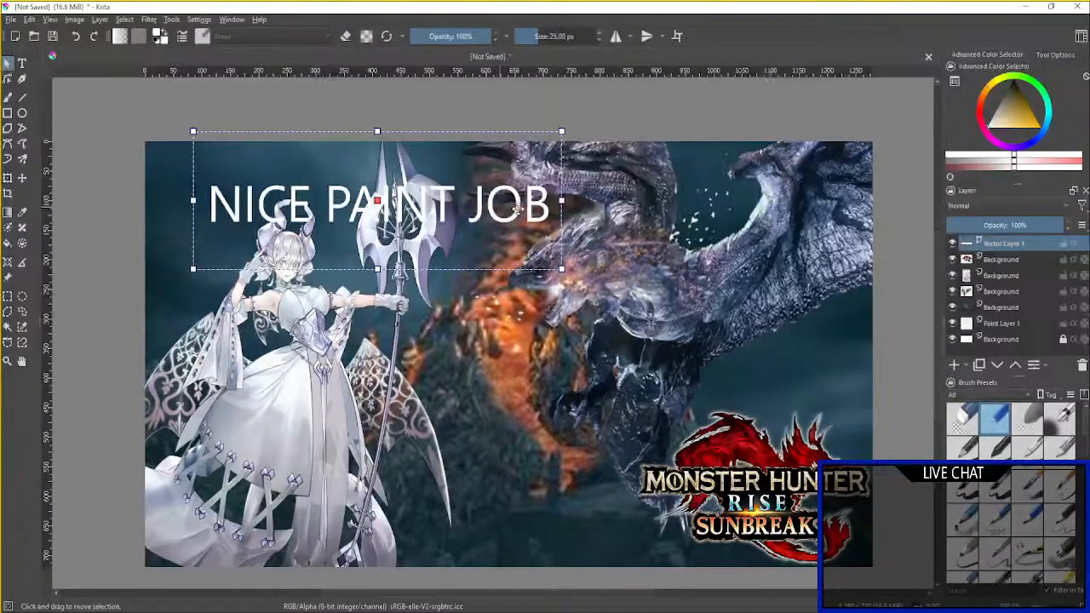
{"action": "right_click", "coordinate": [1012, 244]}
{"action": "left_click", "coordinate": [983, 266]}
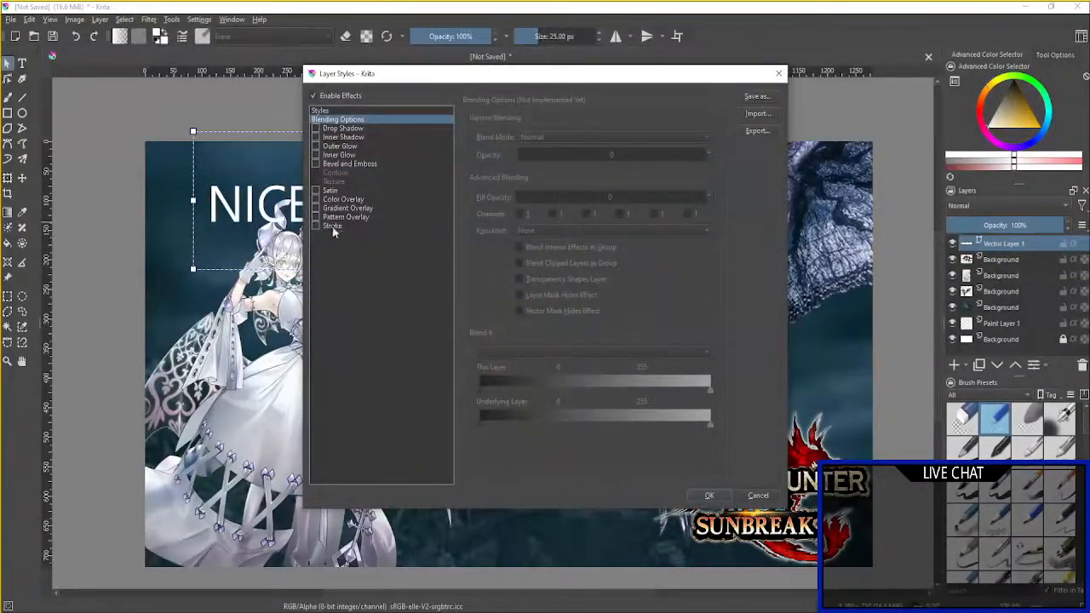
{"action": "left_click", "coordinate": [318, 226]}
{"action": "left_click", "coordinate": [316, 226]}
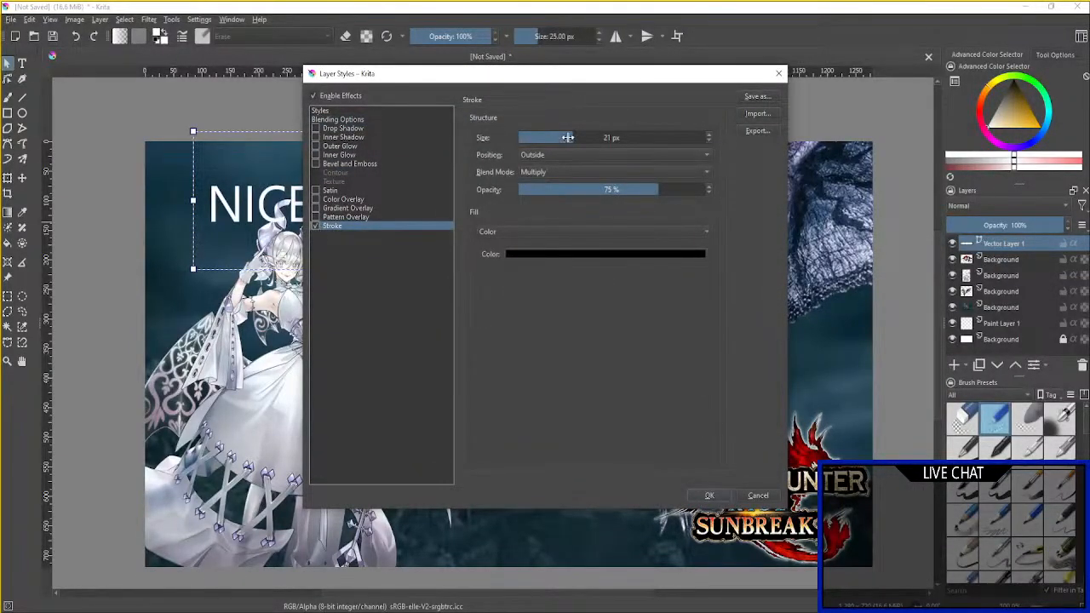
{"action": "left_click_drag", "start_coordinate": [573, 138], "coordinate": [554, 138]}
{"action": "left_click_drag", "start_coordinate": [656, 190], "coordinate": [738, 196]}
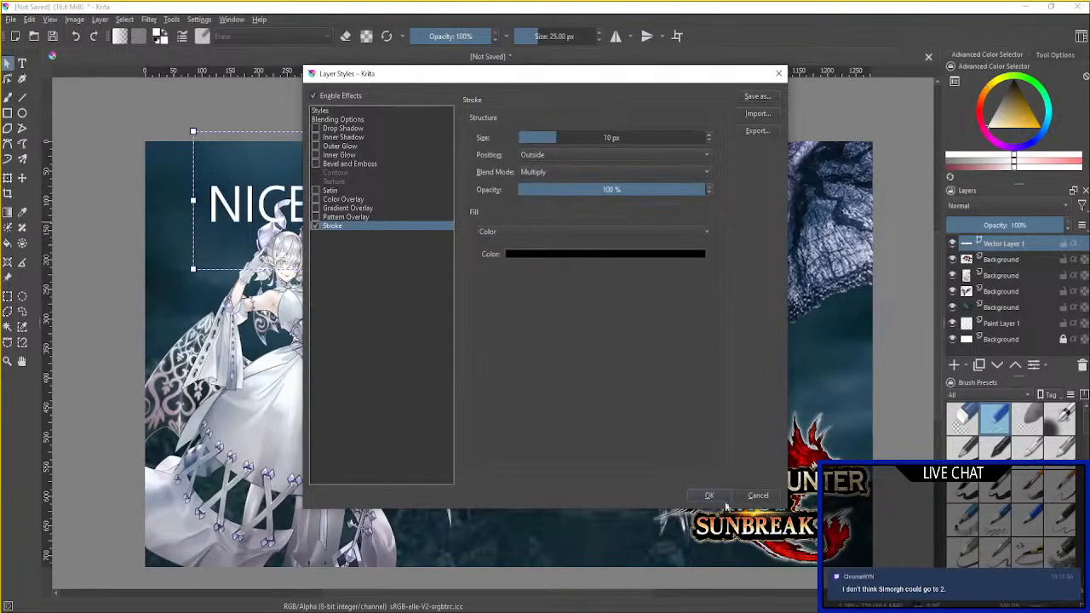
{"action": "left_click", "coordinate": [713, 496]}
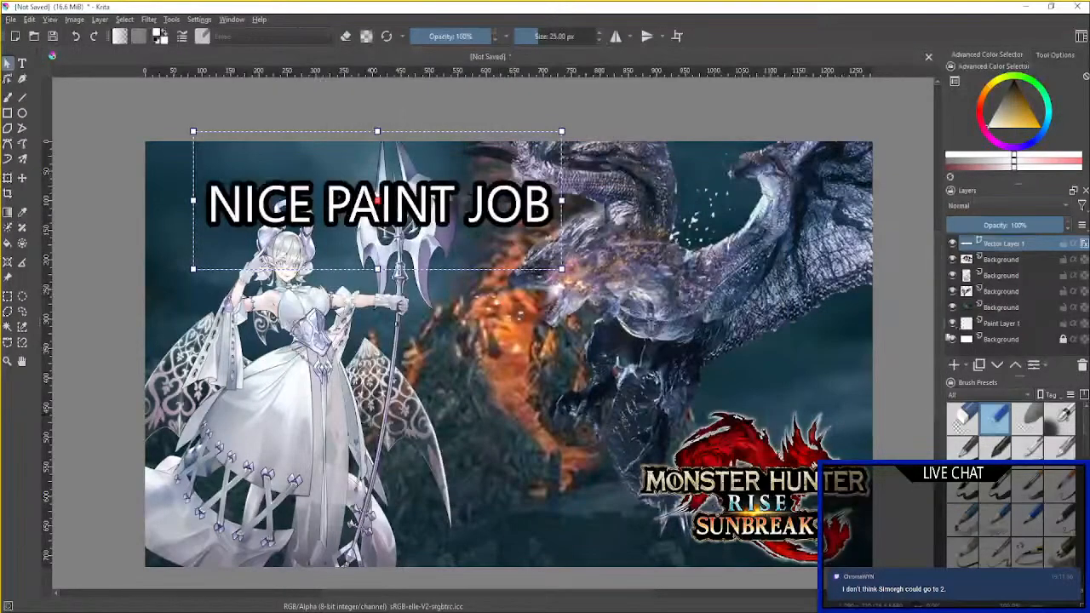
Duplicate the NICE PAINT JOB text layer, then try shifting the original layer beneath the copy and undo the last move.
{"action": "right_click", "coordinate": [1023, 244]}
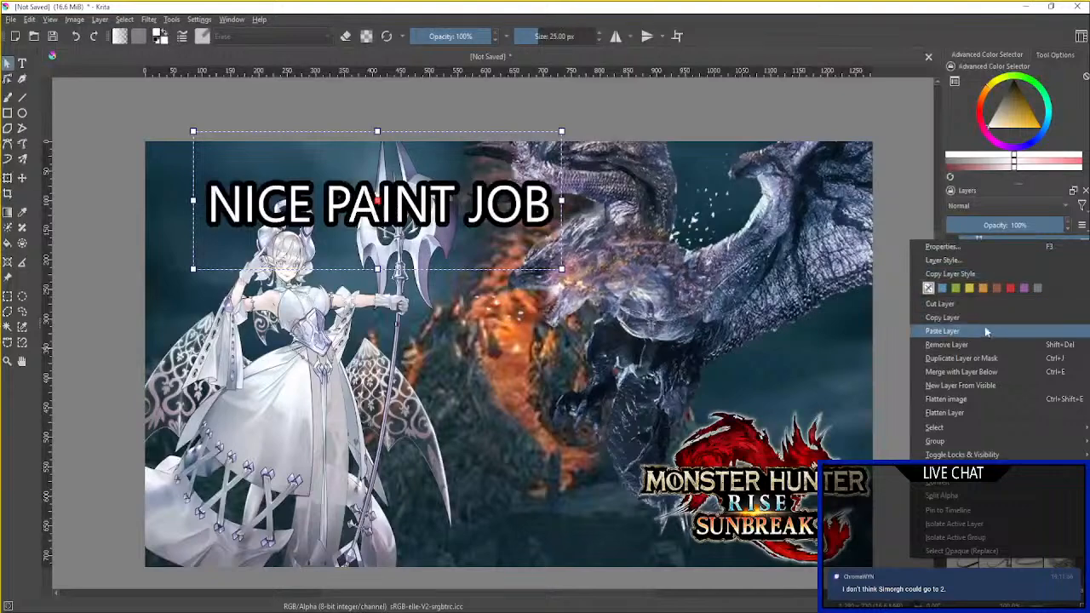
{"action": "left_click", "coordinate": [967, 359]}
{"action": "left_click", "coordinate": [993, 259]}
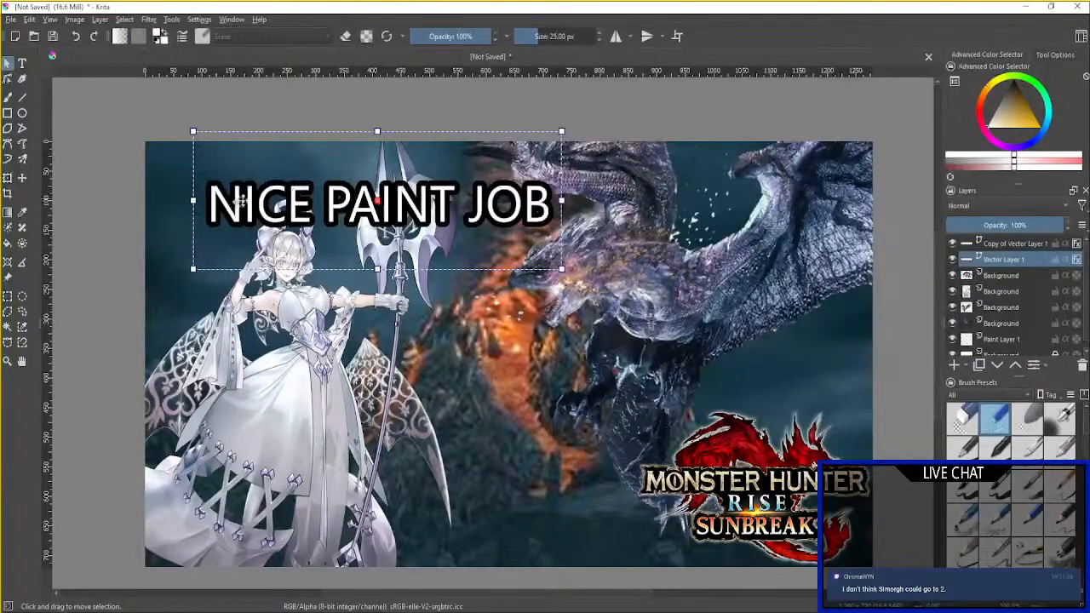
{"action": "left_click", "coordinate": [22, 177]}
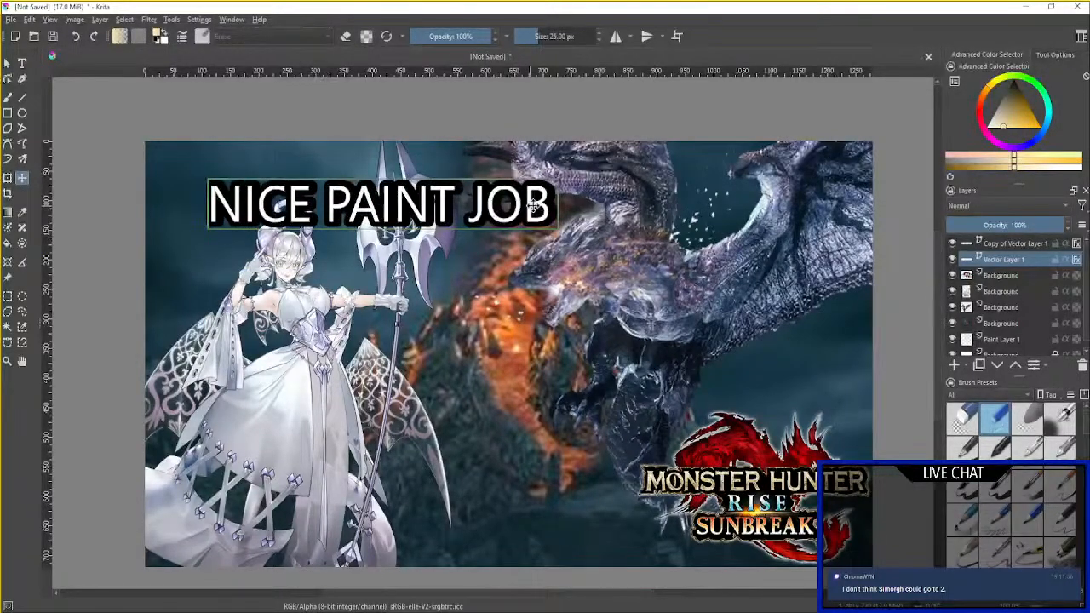
{"action": "key", "text": "ctrl+z"}
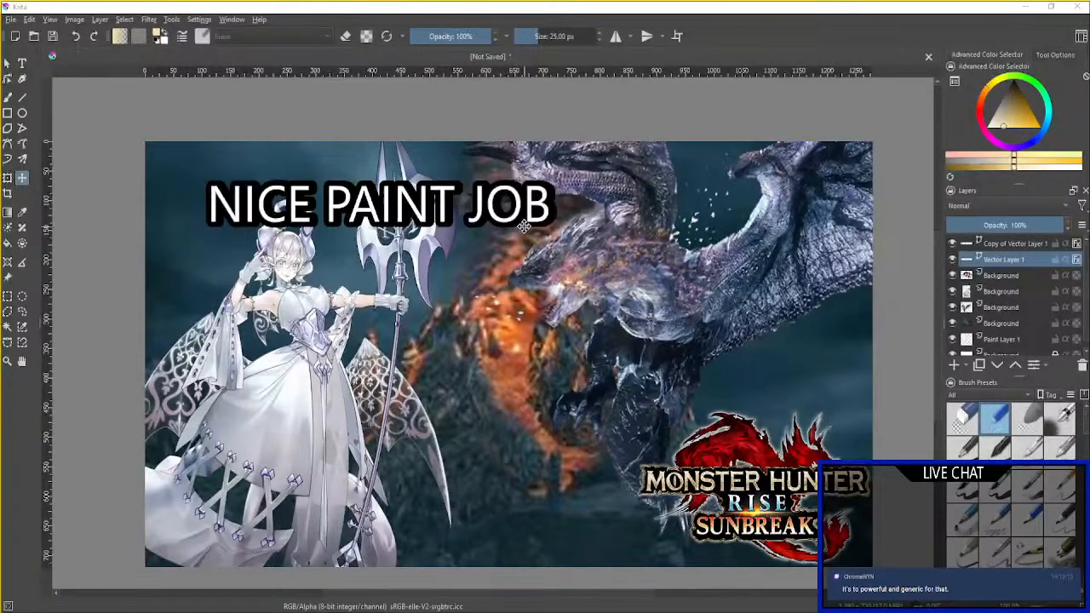
Add a new text box over Rathalos's lower body, above the Sunbreak logo, reading THANKS YOU TOO.
{"action": "left_click", "coordinate": [988, 275]}
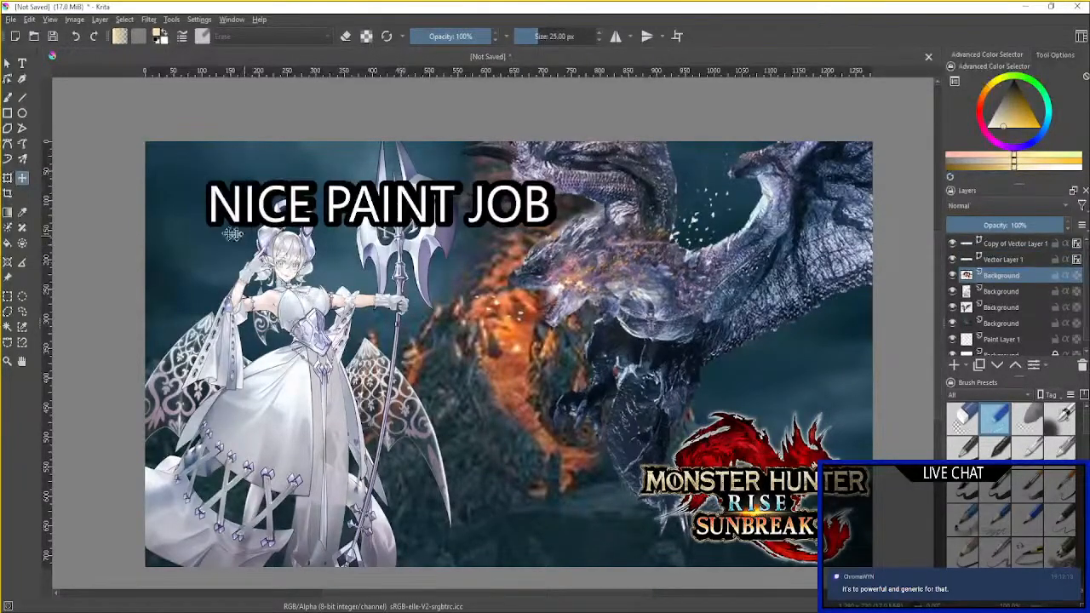
{"action": "left_click", "coordinate": [22, 63]}
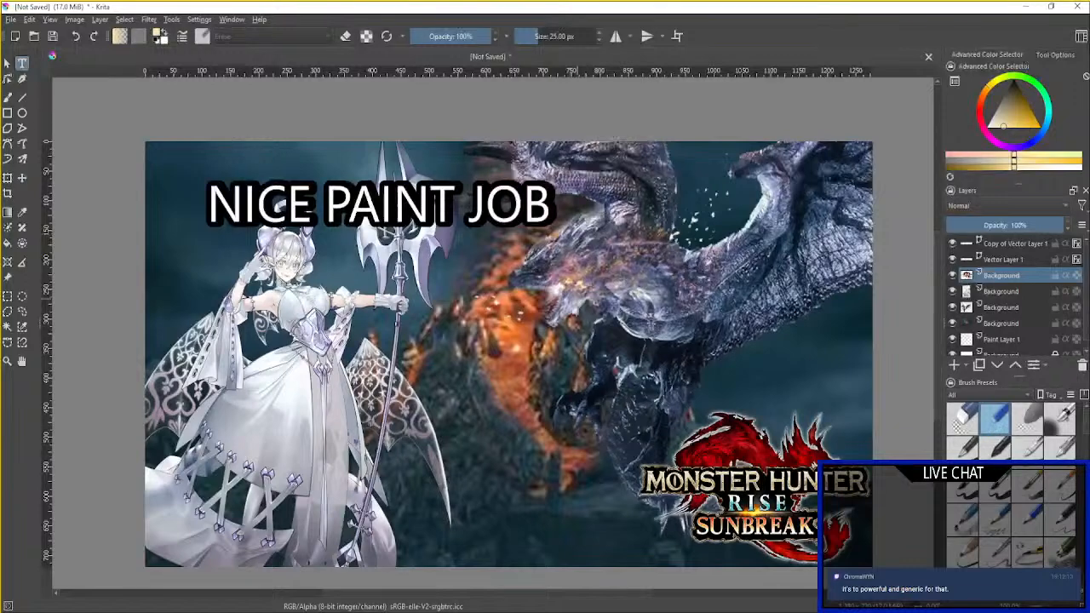
{"action": "left_click_drag", "start_coordinate": [547, 334], "coordinate": [868, 404]}
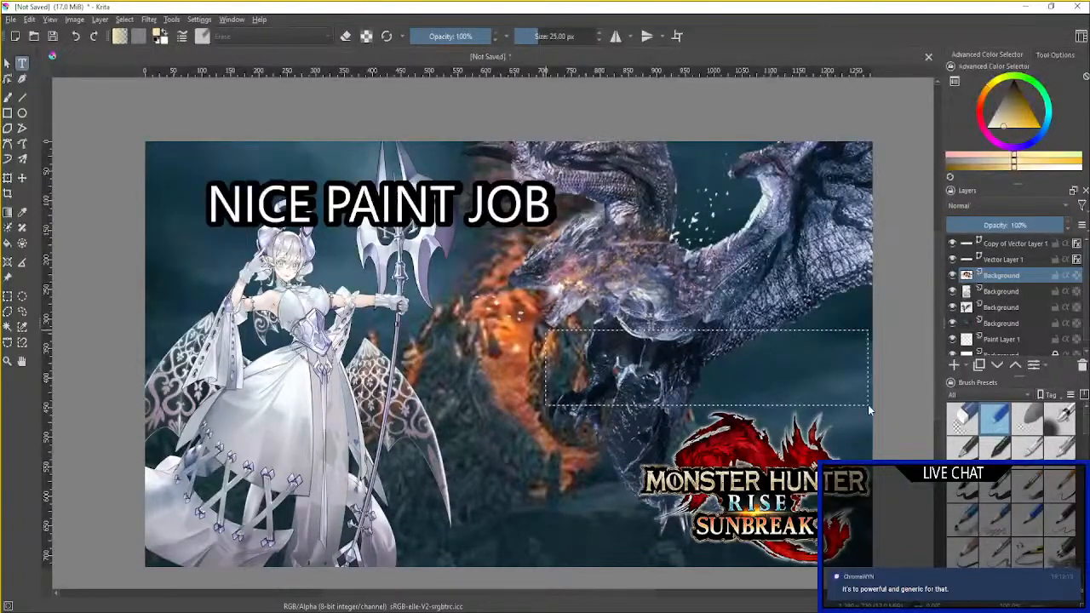
{"action": "left_click_drag", "start_coordinate": [317, 289], "coordinate": [265, 289]}
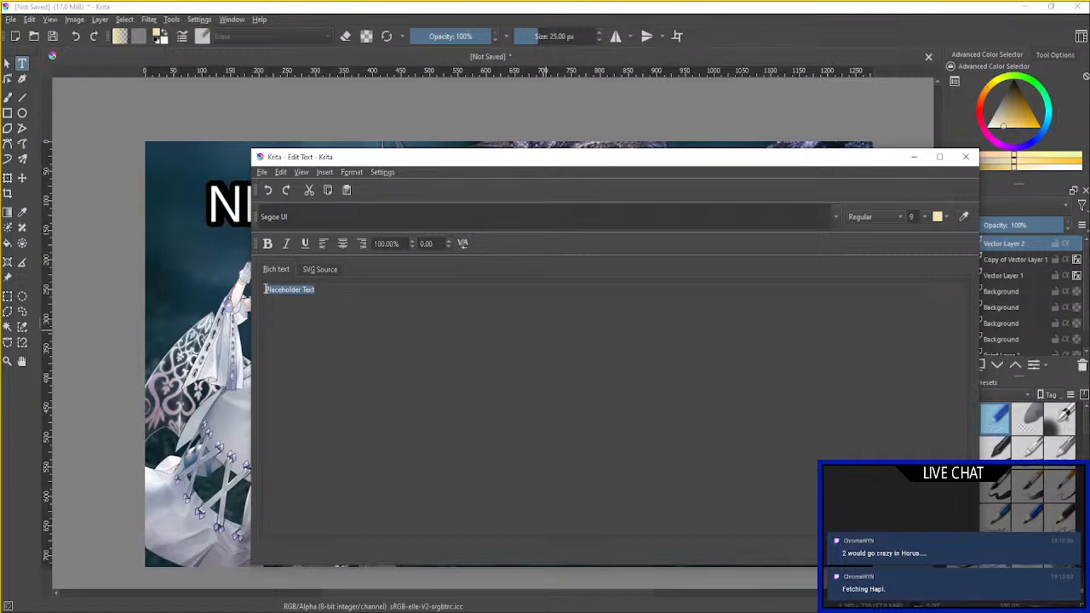
{"action": "type", "text": "You"}
{"action": "key", "text": "BackSpace"}
{"action": "key", "text": "BackSpace"}
{"action": "key", "text": "BackSpace"}
{"action": "type", "text": "THANKS YOU TOO"}
Make the THANKS YOU TOO text white at size 62, save the edit, and position it across Rathalos's body just above the logo.
{"action": "left_click", "coordinate": [946, 217]}
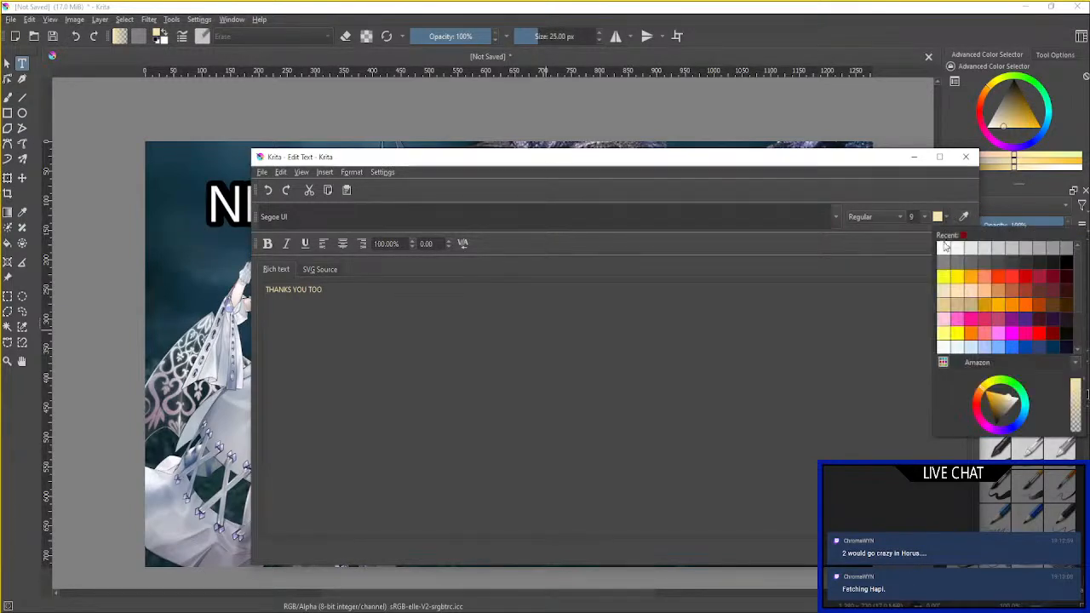
{"action": "left_click", "coordinate": [945, 247]}
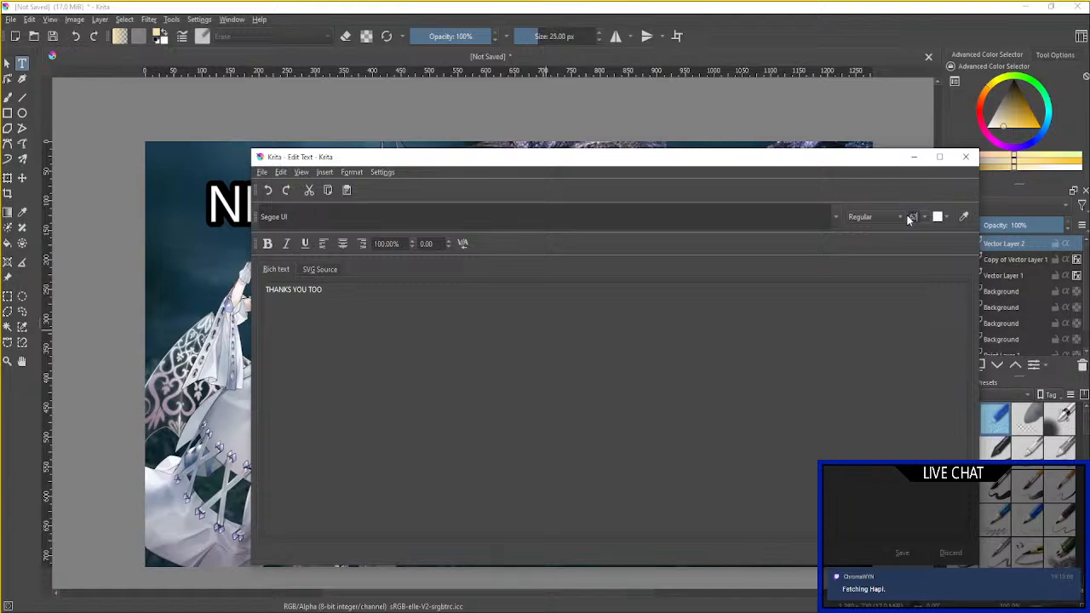
{"action": "key", "text": "Return"}
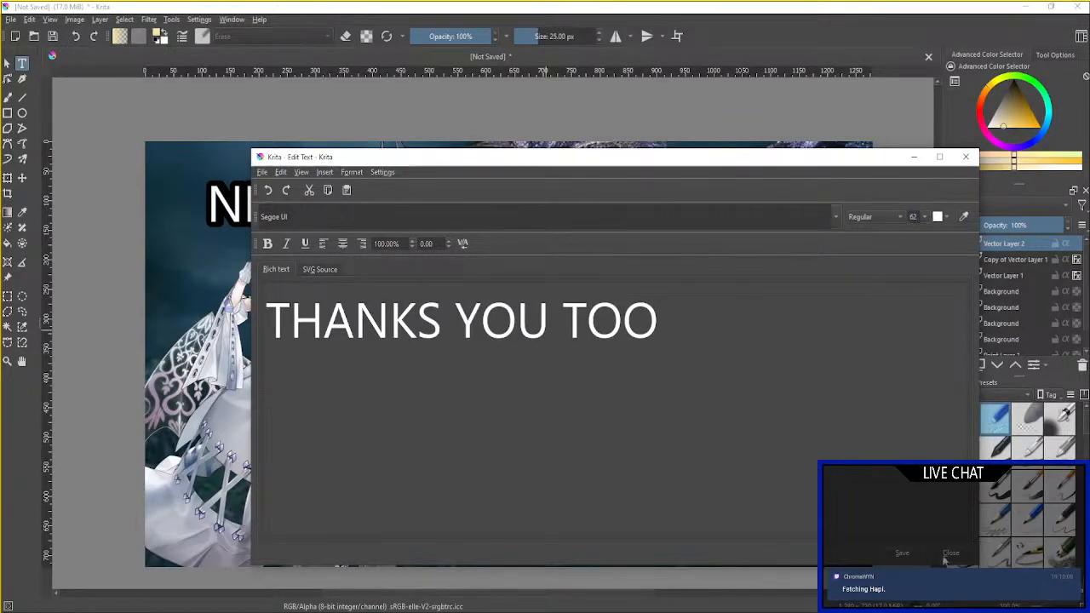
{"action": "left_click", "coordinate": [907, 554]}
{"action": "left_click_drag", "start_coordinate": [751, 320], "coordinate": [649, 344]}
Give the THANKS YOU TOO text layer a black 10 px outside stroke at 100% opacity.
{"action": "right_click", "coordinate": [1009, 244]}
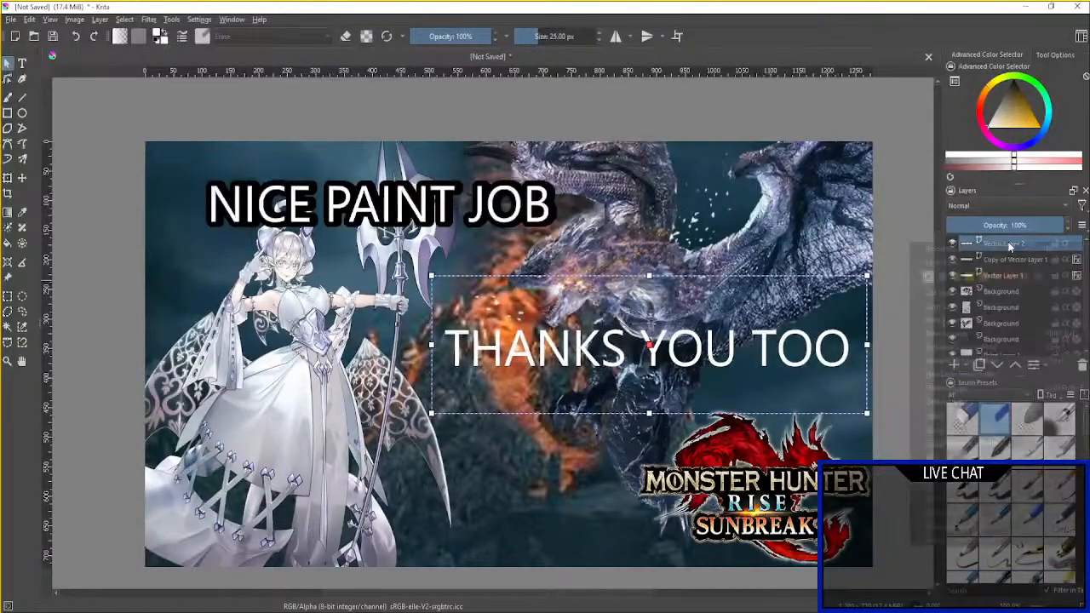
{"action": "left_click", "coordinate": [943, 262]}
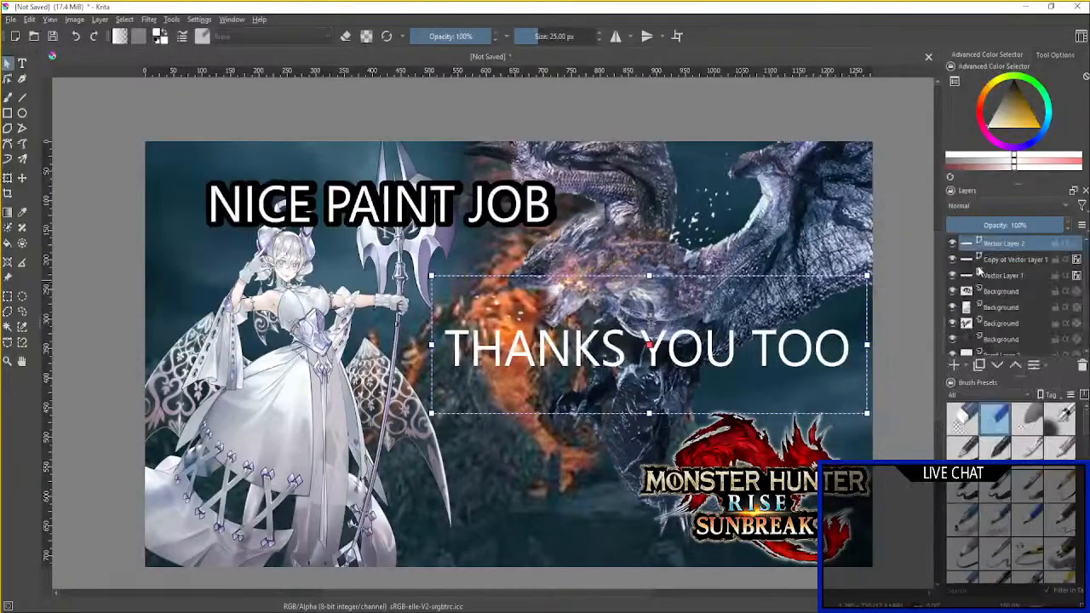
{"action": "left_click", "coordinate": [327, 227]}
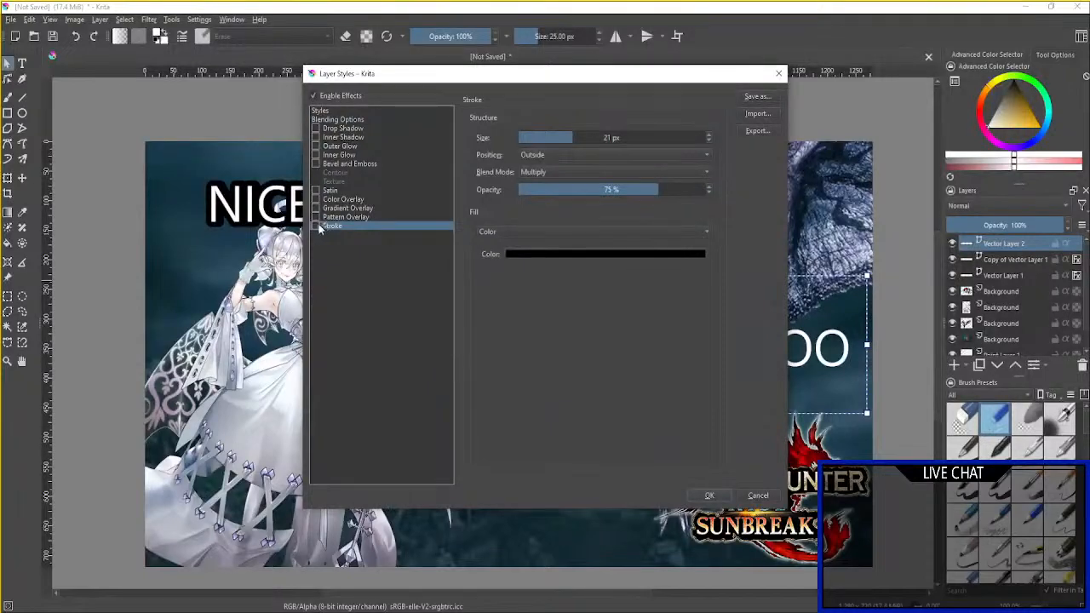
{"action": "left_click", "coordinate": [316, 226]}
{"action": "left_click_drag", "start_coordinate": [579, 139], "coordinate": [555, 140]}
{"action": "left_click_drag", "start_coordinate": [655, 187], "coordinate": [845, 197]}
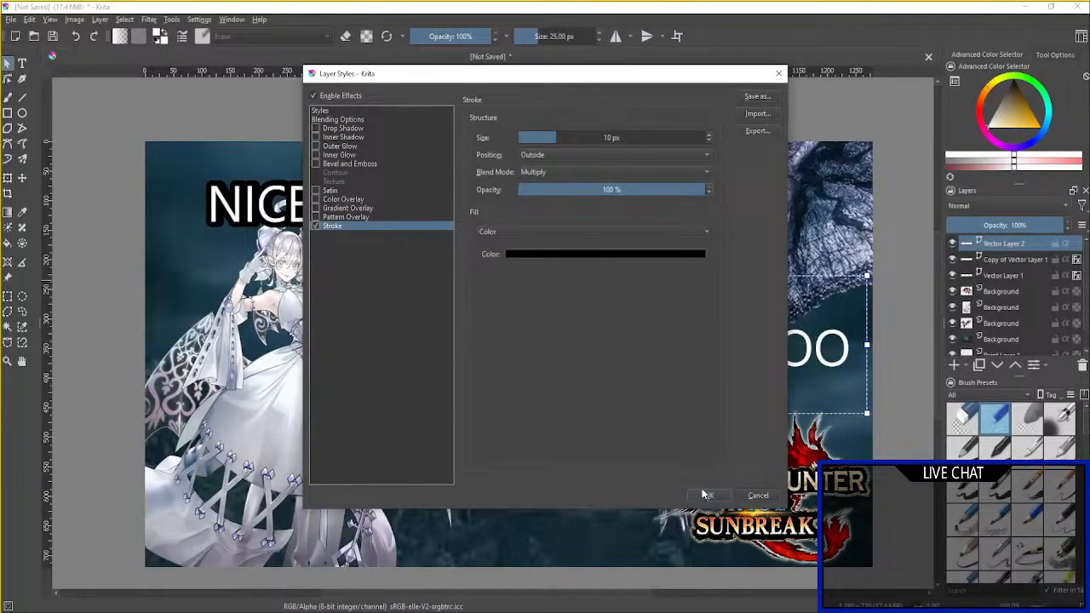
{"action": "left_click", "coordinate": [706, 495]}
Duplicate the THANKS YOU TOO text layer and select the original layer beneath the copy with the Move tool.
{"action": "right_click", "coordinate": [1005, 244]}
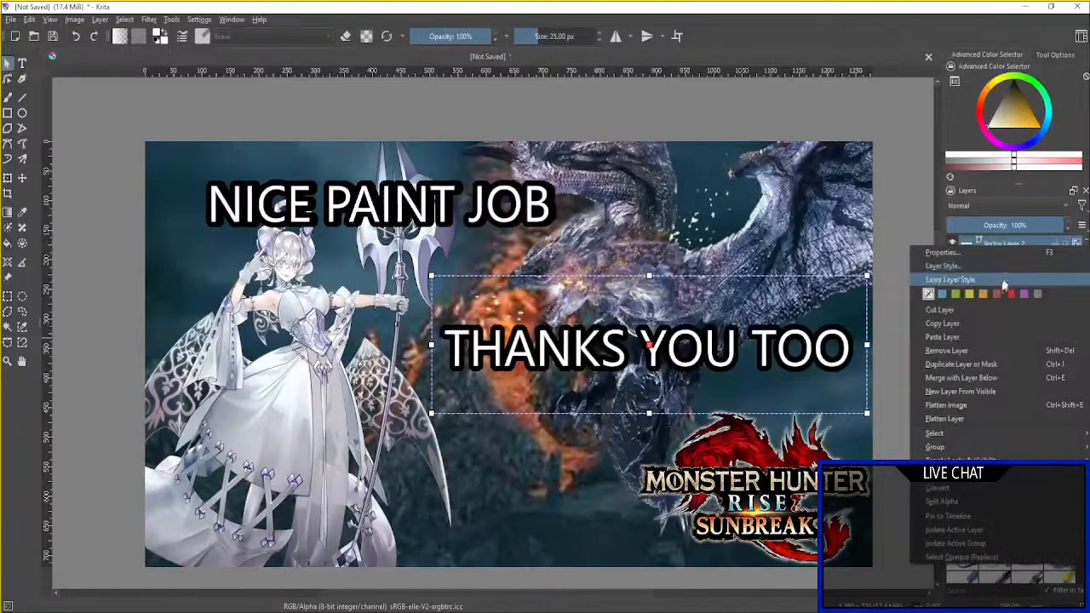
{"action": "left_click", "coordinate": [962, 363]}
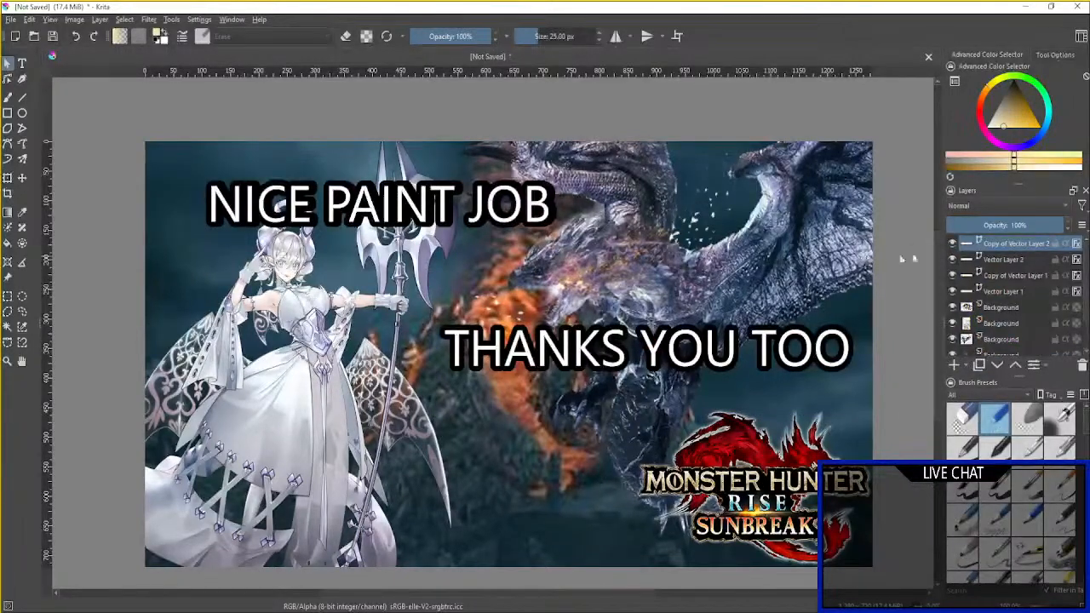
{"action": "left_click", "coordinate": [1005, 259]}
{"action": "left_click", "coordinate": [27, 181]}
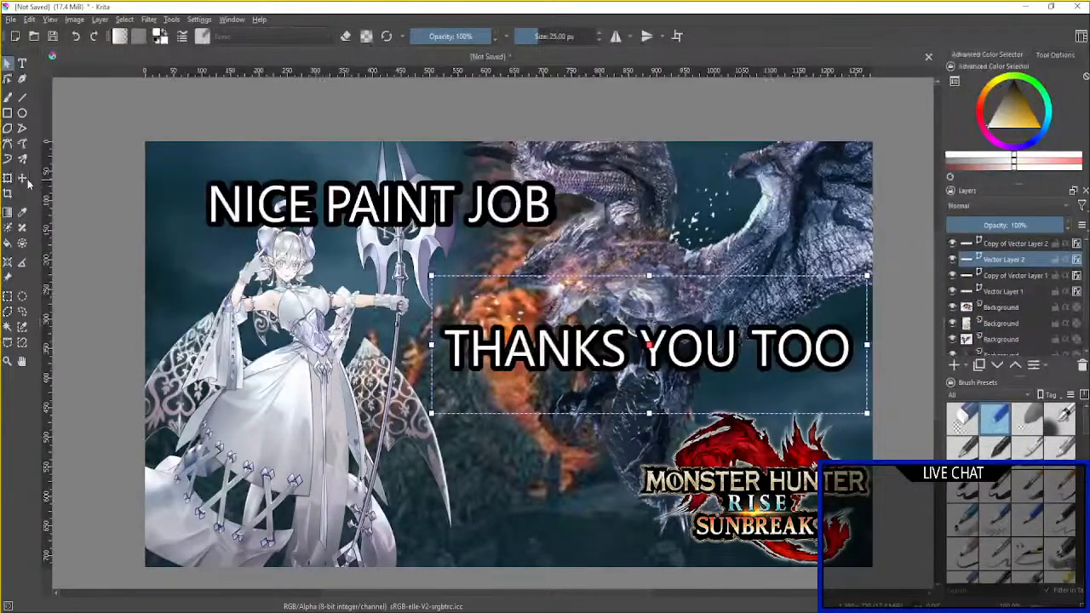
{"action": "left_click", "coordinate": [773, 351]}
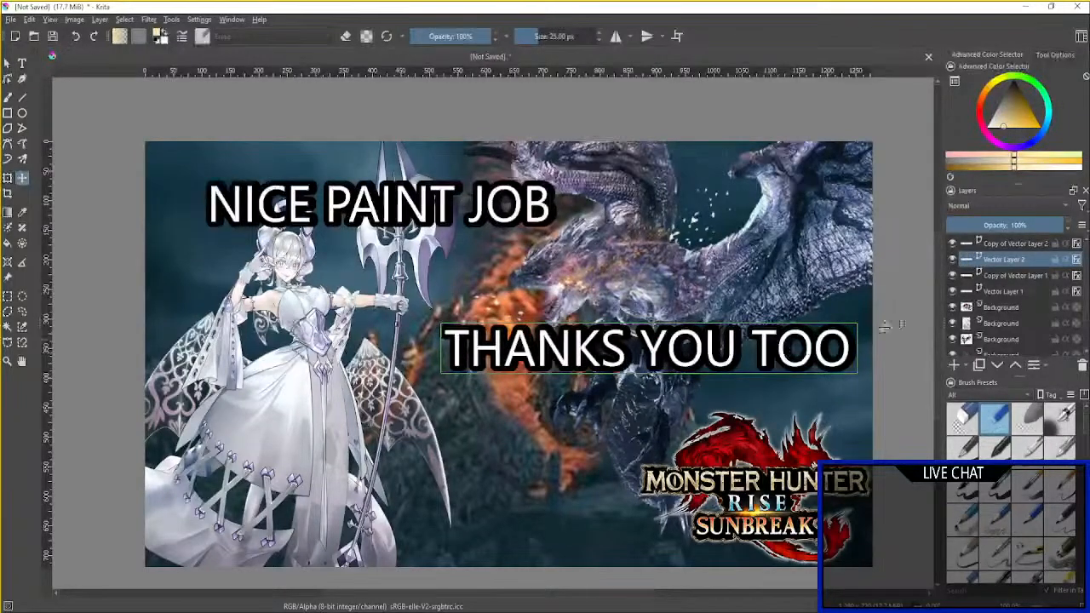
{"action": "left_click", "coordinate": [911, 319]}
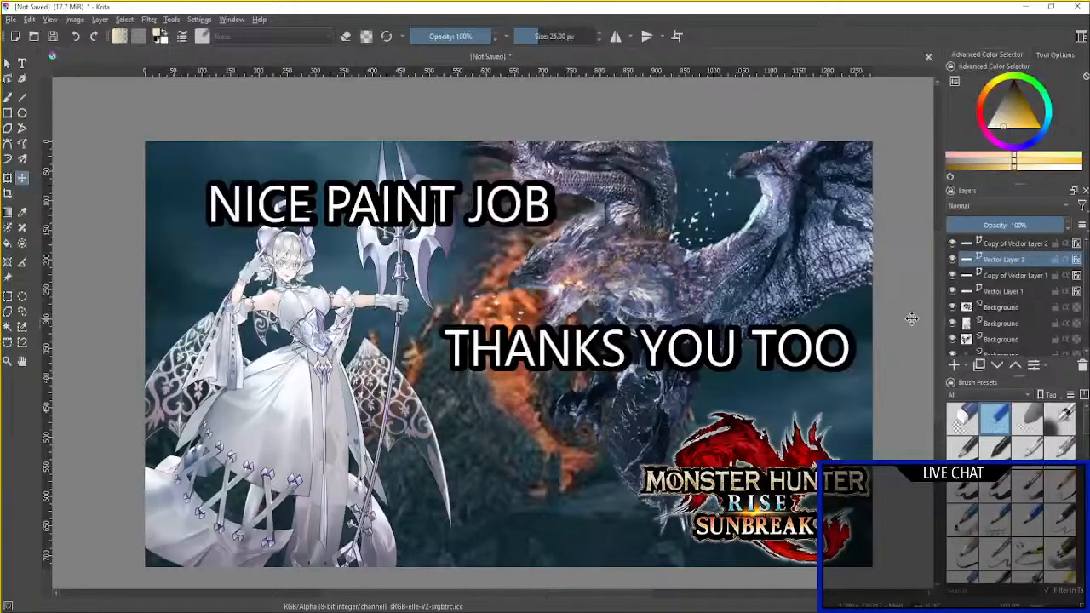
Save the thumbnail document as Lovely Vs Silver Rath.kra.
{"action": "left_click", "coordinate": [14, 19]}
{"action": "left_click", "coordinate": [34, 89]}
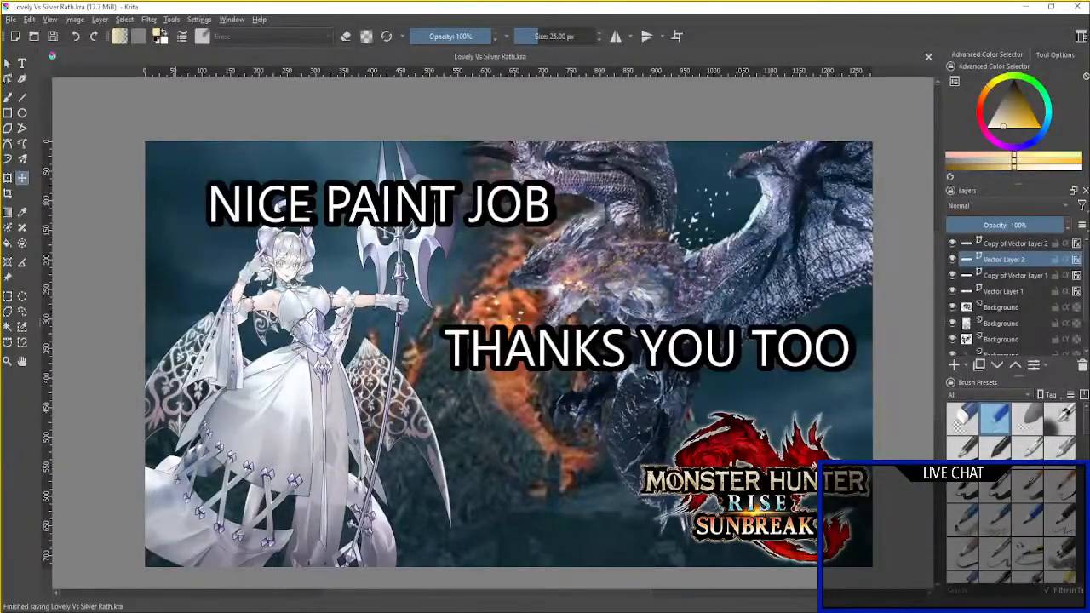
Export the finished Lovely Vs Silver Rath thumbnail, accepting the export options, and close its document.
{"action": "left_click", "coordinate": [13, 21]}
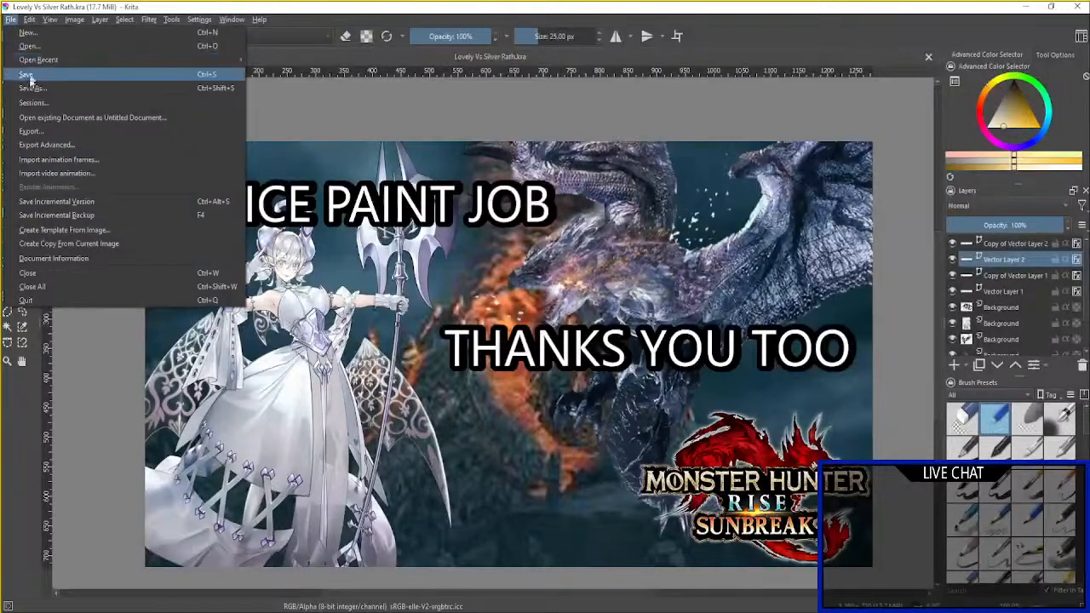
{"action": "left_click", "coordinate": [32, 131]}
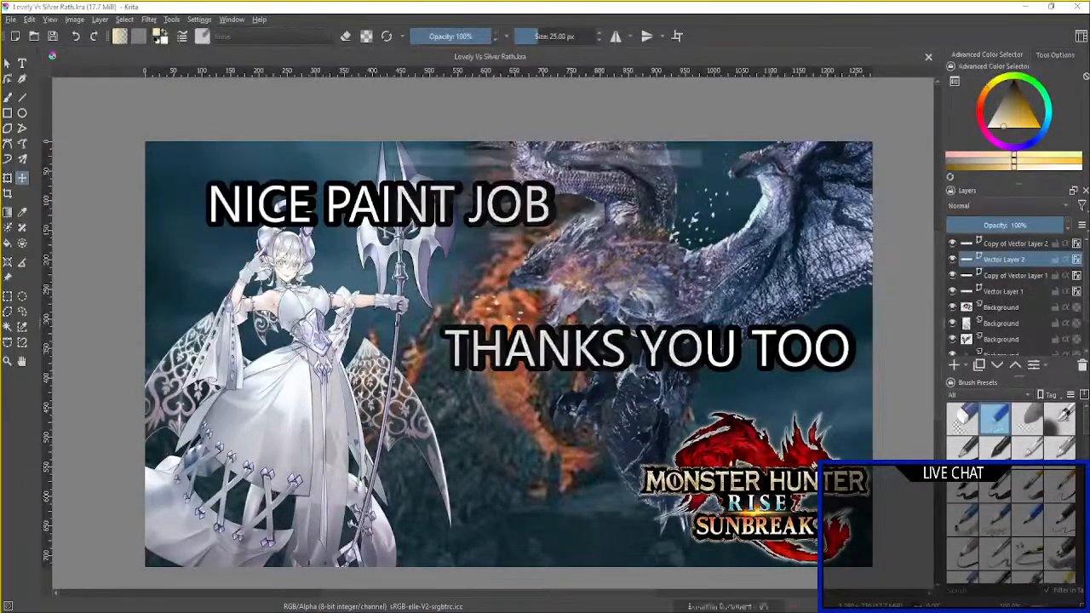
{"action": "left_click", "coordinate": [613, 413]}
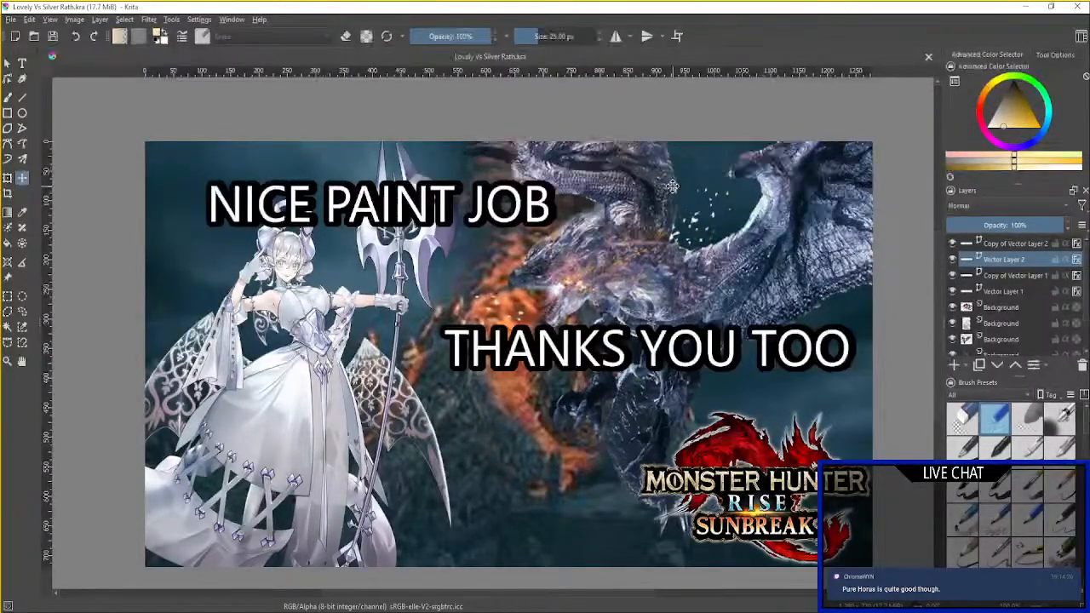
{"action": "left_click", "coordinate": [928, 58]}
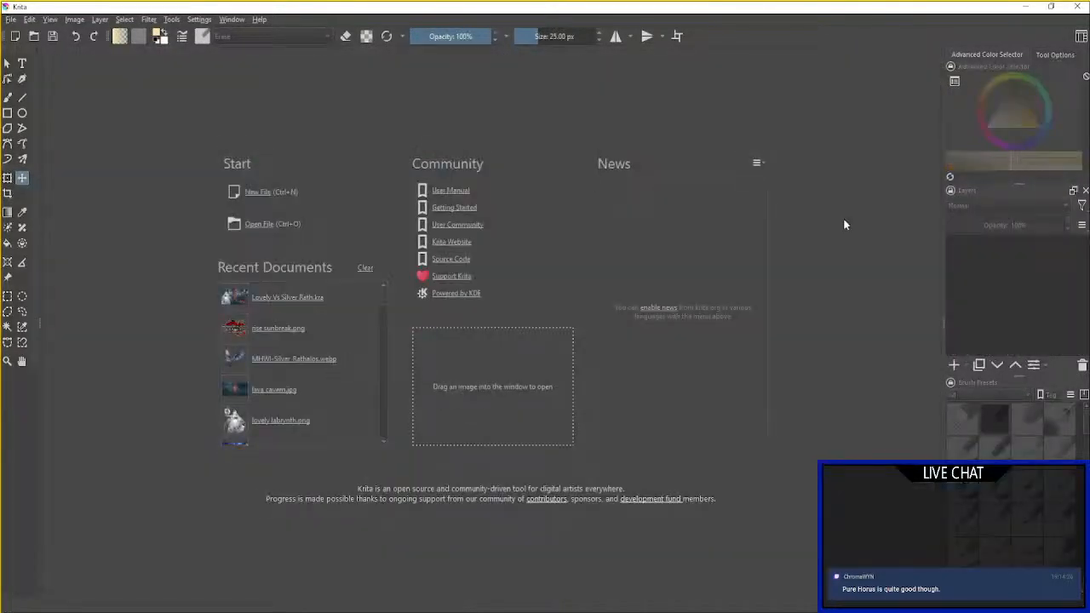
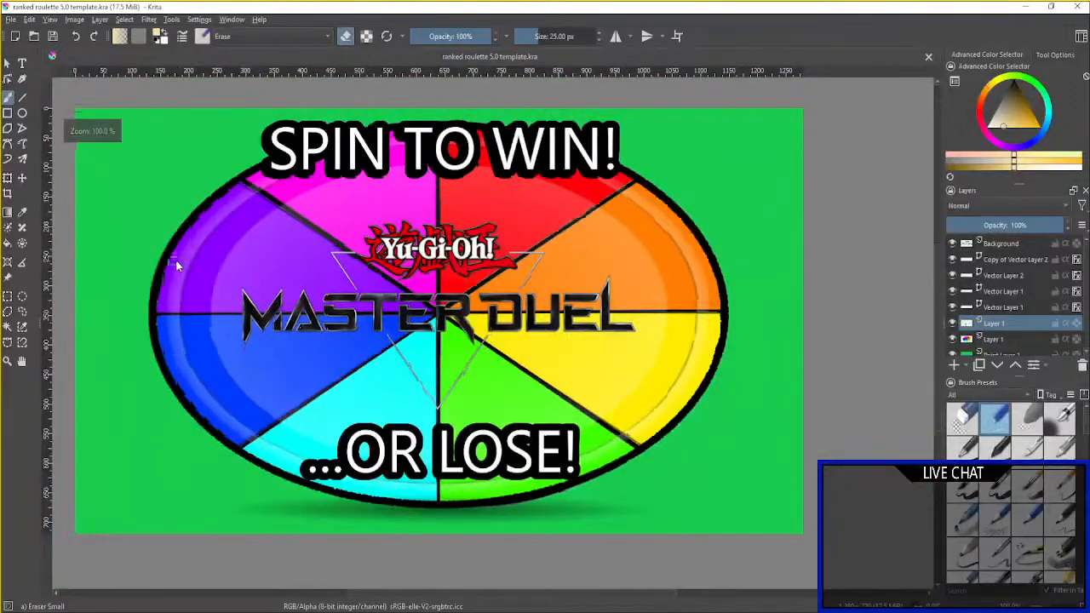
Open the character images draco_berserker_of_the_teny.png and altergeist_memorygant__.png alongside the ranked roulette template.
{"action": "left_click", "coordinate": [11, 21]}
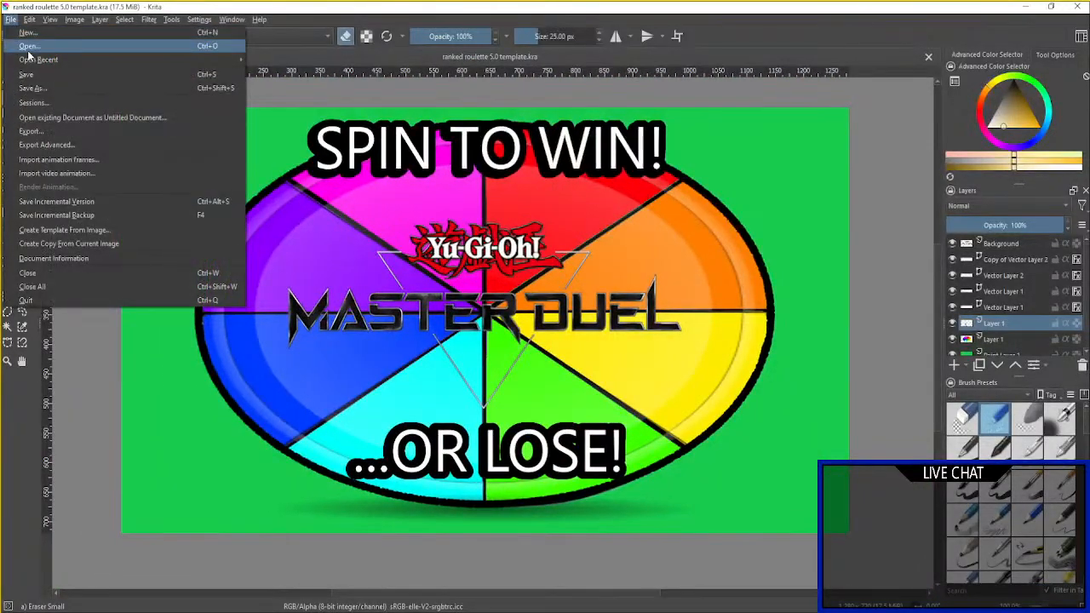
{"action": "left_click", "coordinate": [12, 21]}
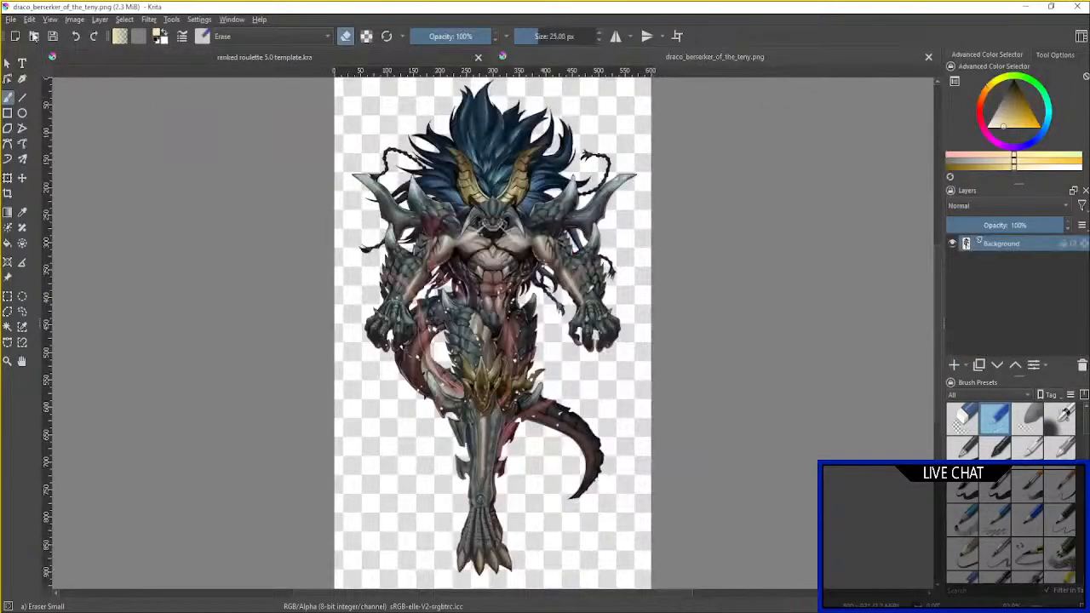
{"action": "left_click", "coordinate": [12, 20]}
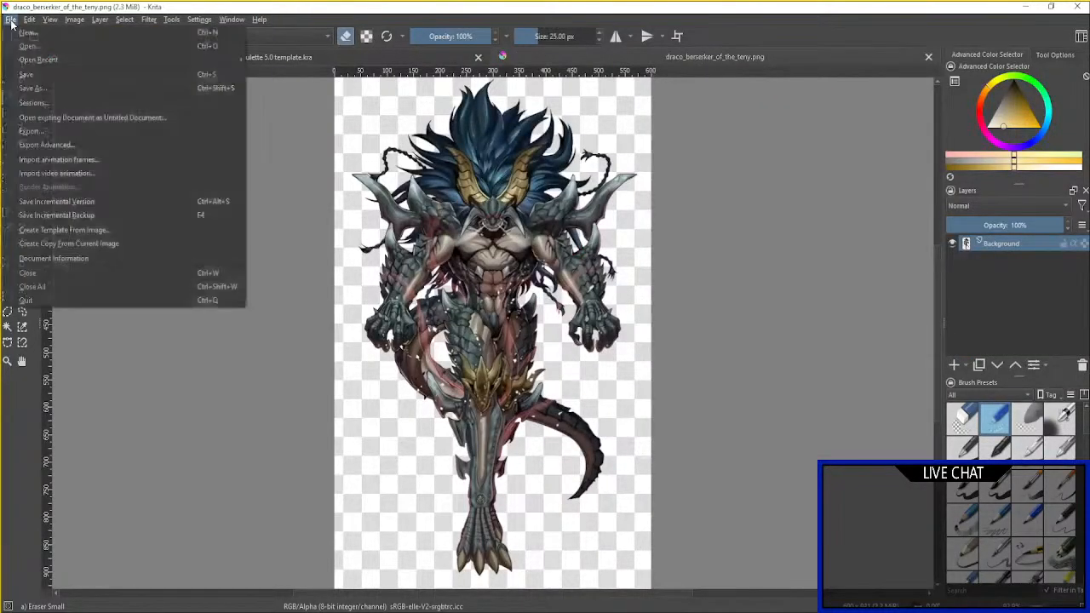
{"action": "left_click", "coordinate": [30, 48]}
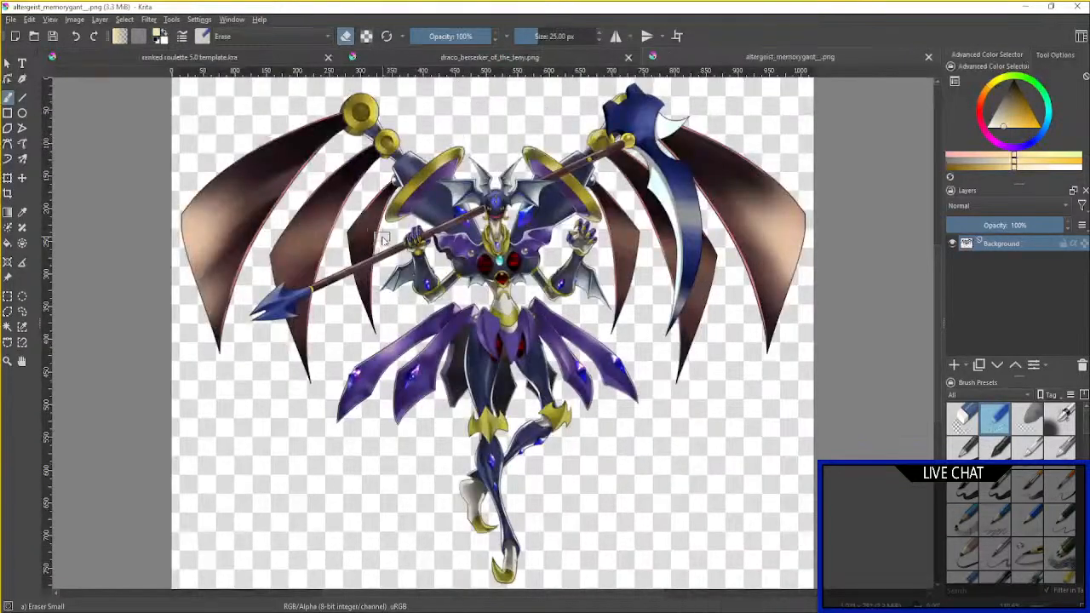
In ranked roulette 5.0 template.kra, hide the four vector layers holding the SPIN TO WIN! and ...OR LOSE! captions.
{"action": "left_click", "coordinate": [221, 57]}
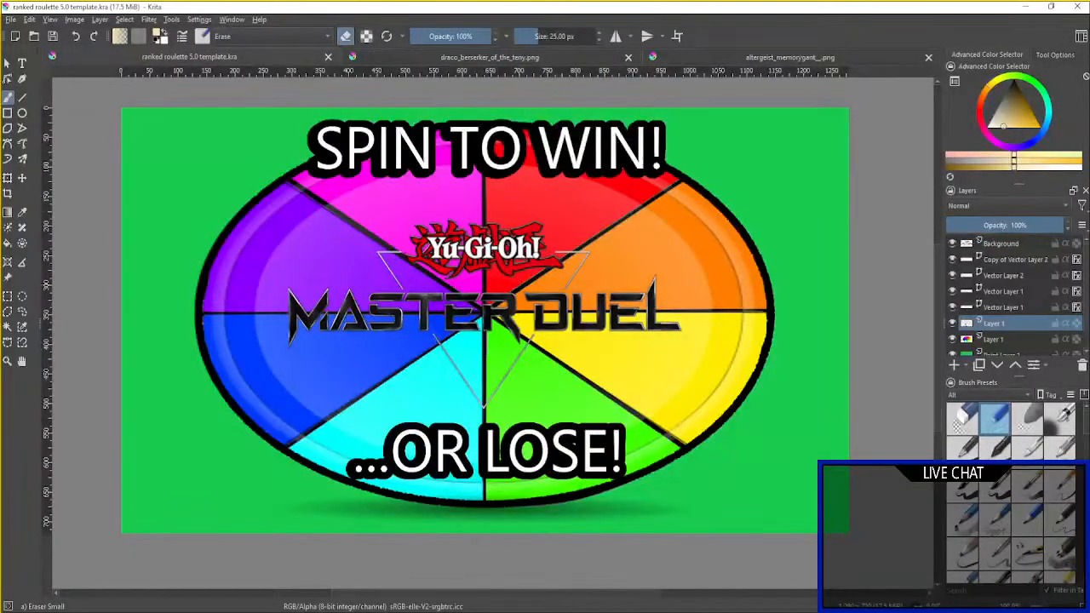
{"action": "left_click", "coordinate": [952, 259]}
{"action": "left_click", "coordinate": [952, 275]}
{"action": "left_click", "coordinate": [952, 291]}
{"action": "left_click", "coordinate": [952, 307]}
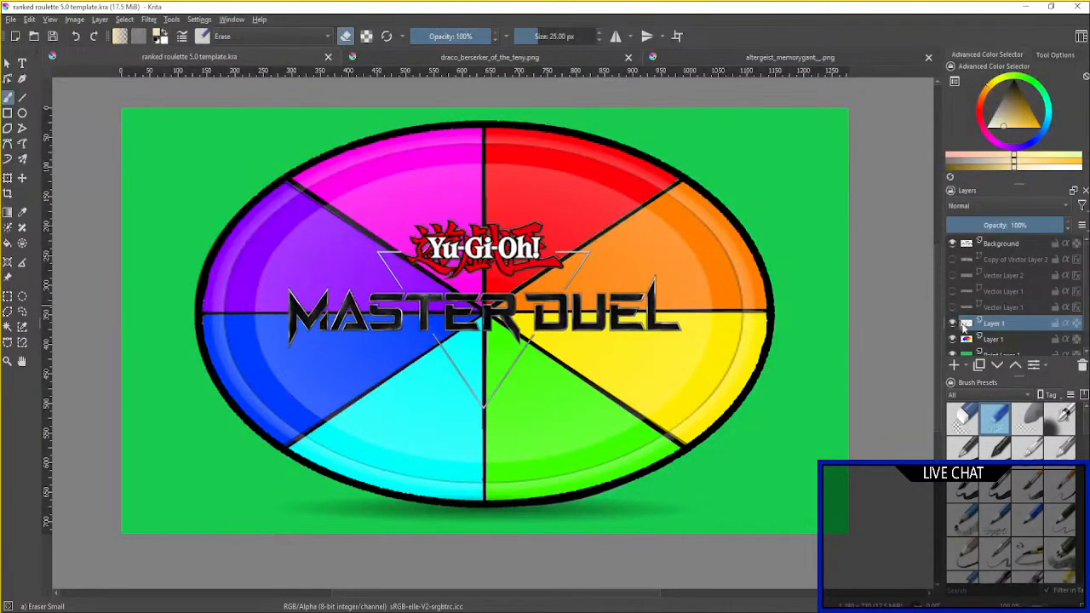
Copy the Background layer of the draco_berserker_of_the_teny.png image.
{"action": "left_click", "coordinate": [577, 58]}
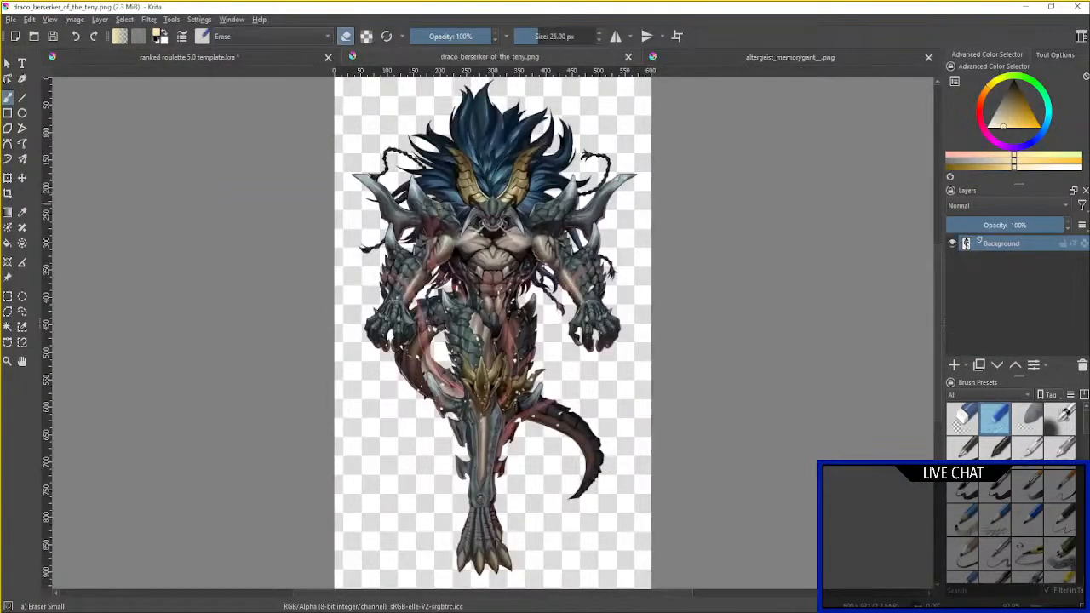
{"action": "right_click", "coordinate": [1016, 243]}
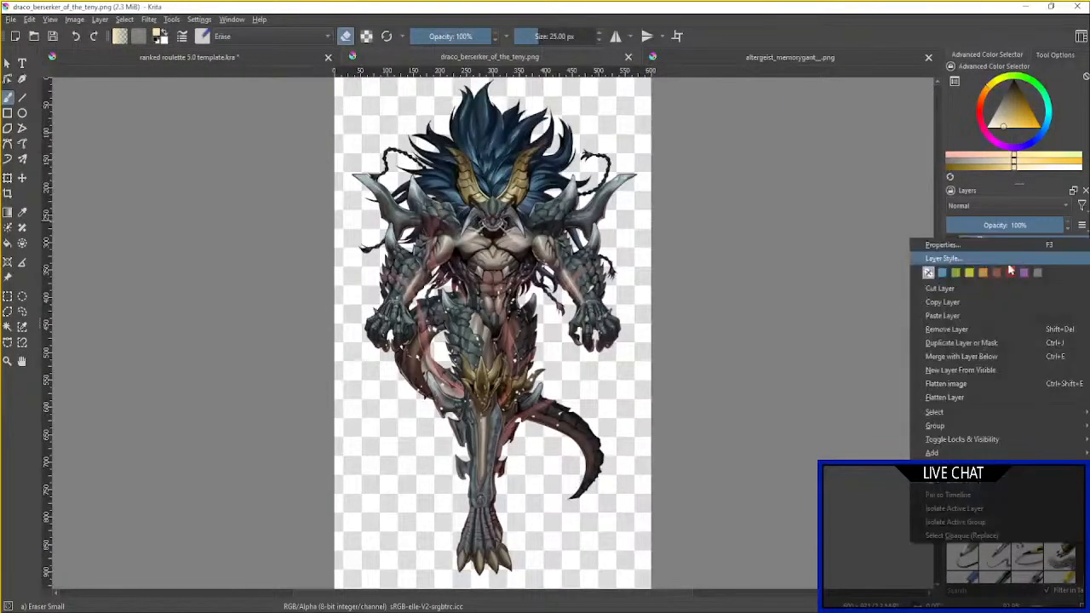
{"action": "left_click", "coordinate": [960, 305]}
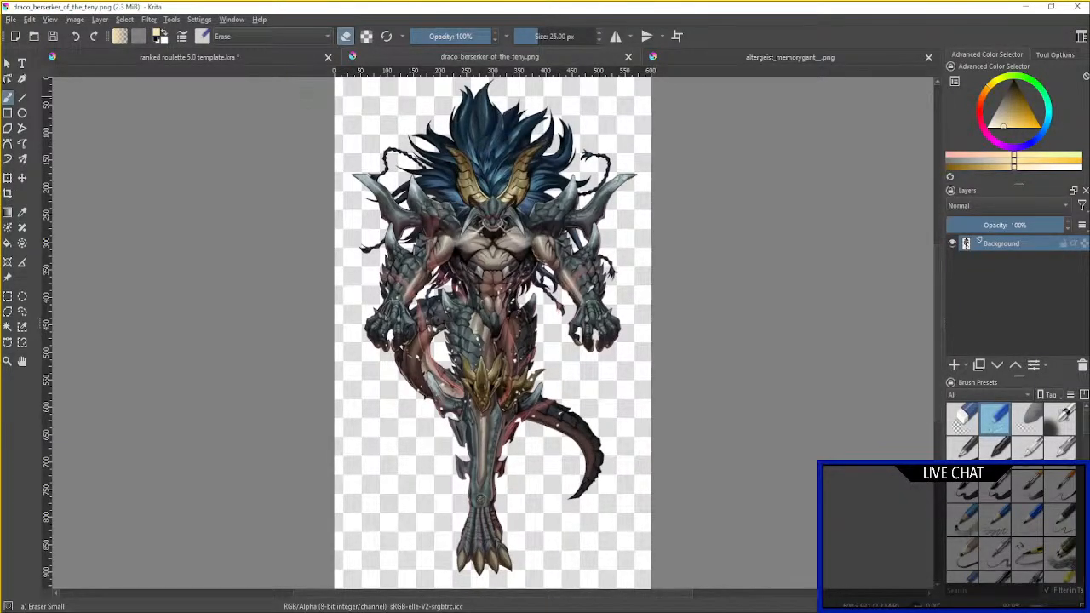
{"action": "left_click", "coordinate": [828, 59]}
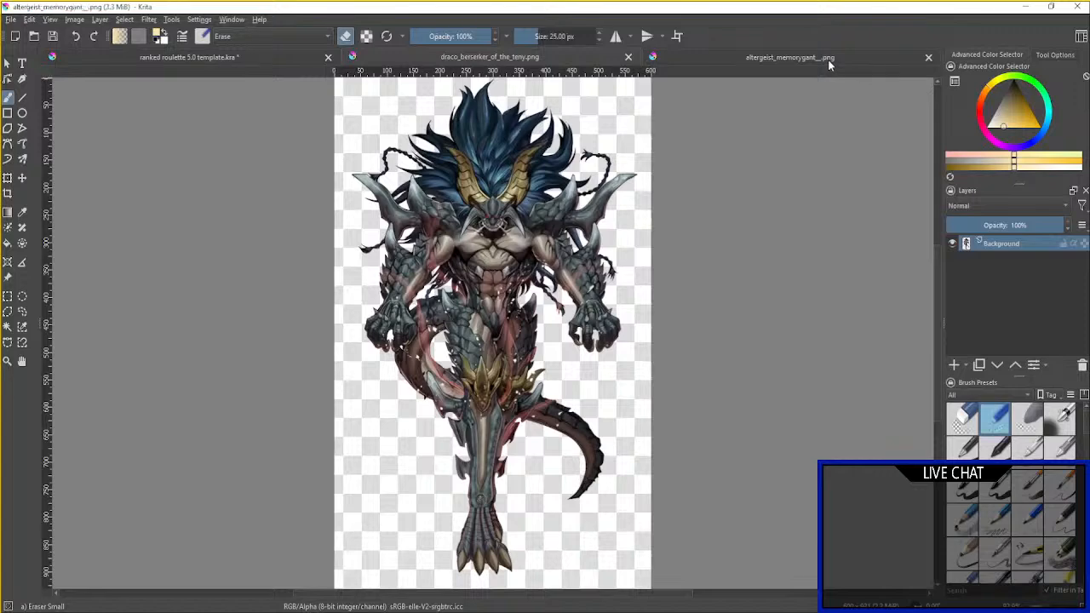
{"action": "left_click", "coordinate": [538, 57]}
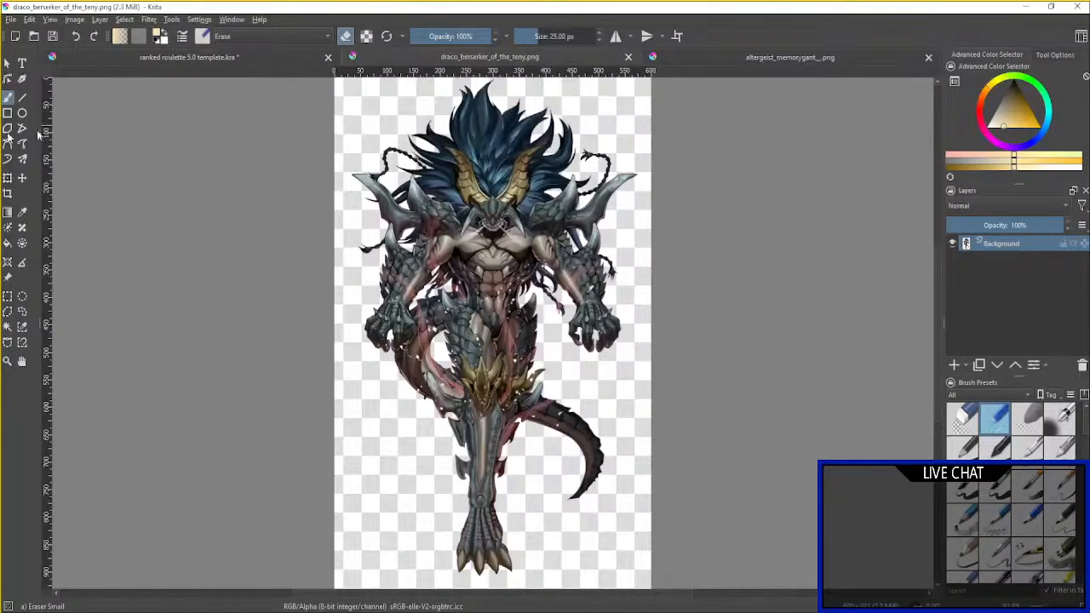
Open the character images gouki_the_master_ogre.png and topologic_zeroboros.png.
{"action": "left_click", "coordinate": [11, 19]}
{"action": "left_click", "coordinate": [28, 46]}
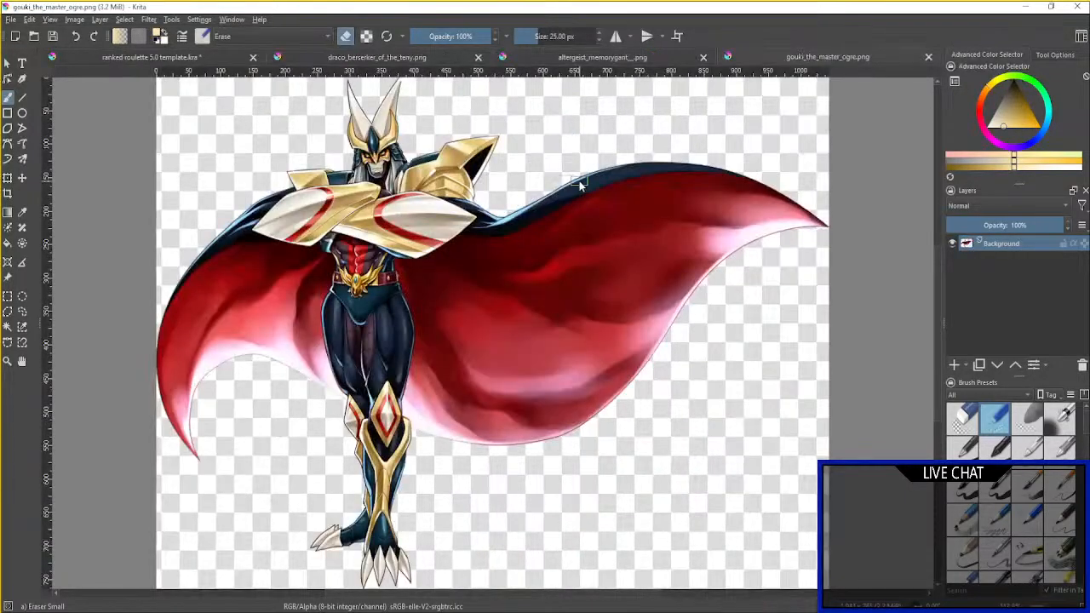
{"action": "left_click", "coordinate": [12, 20]}
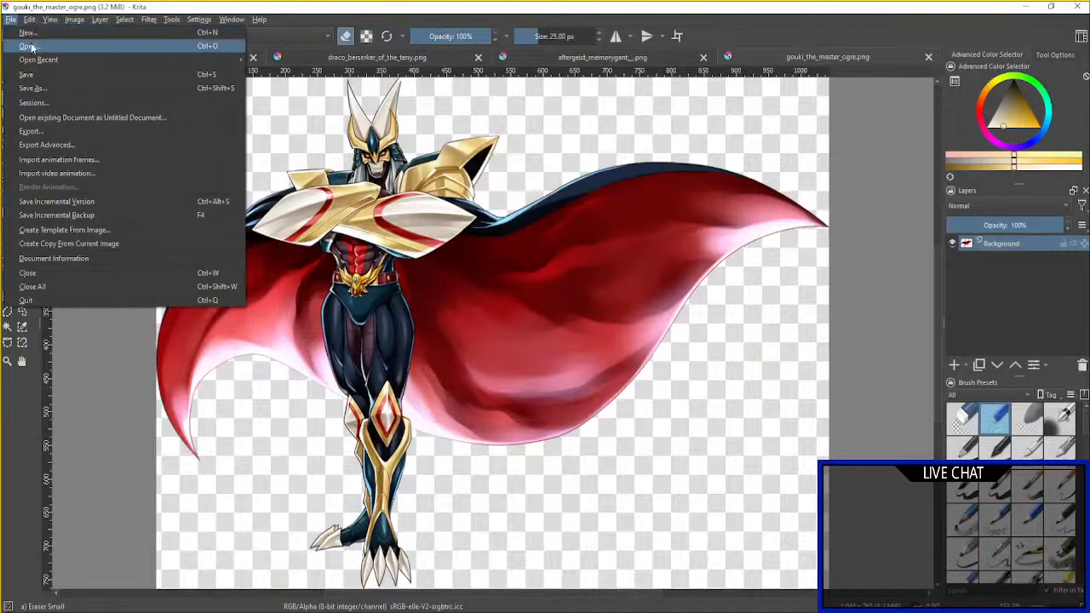
{"action": "left_click", "coordinate": [31, 46]}
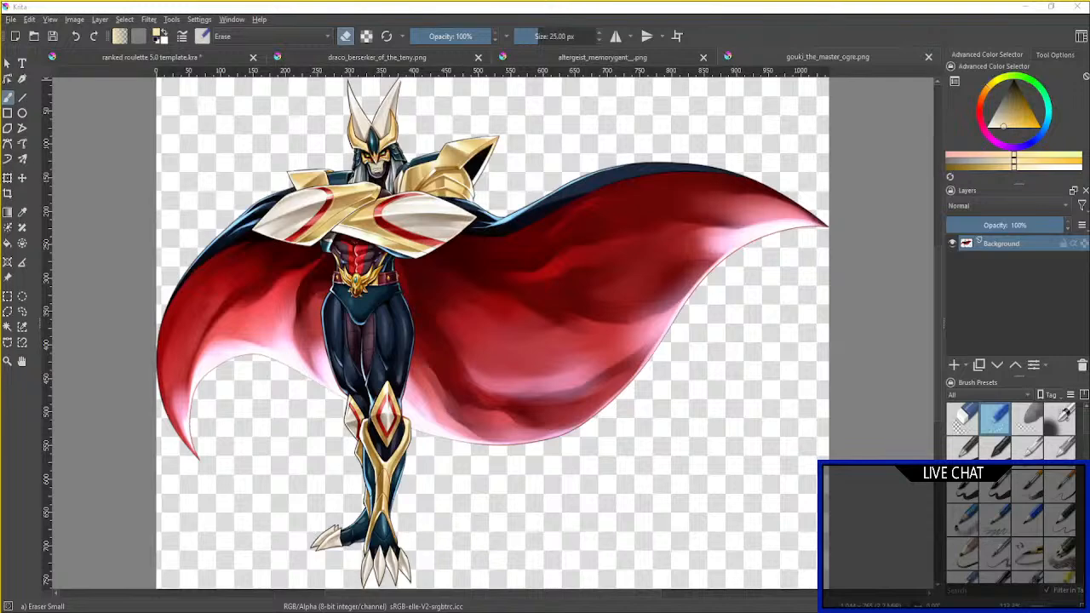
{"action": "double_click", "coordinate": [658, 188]}
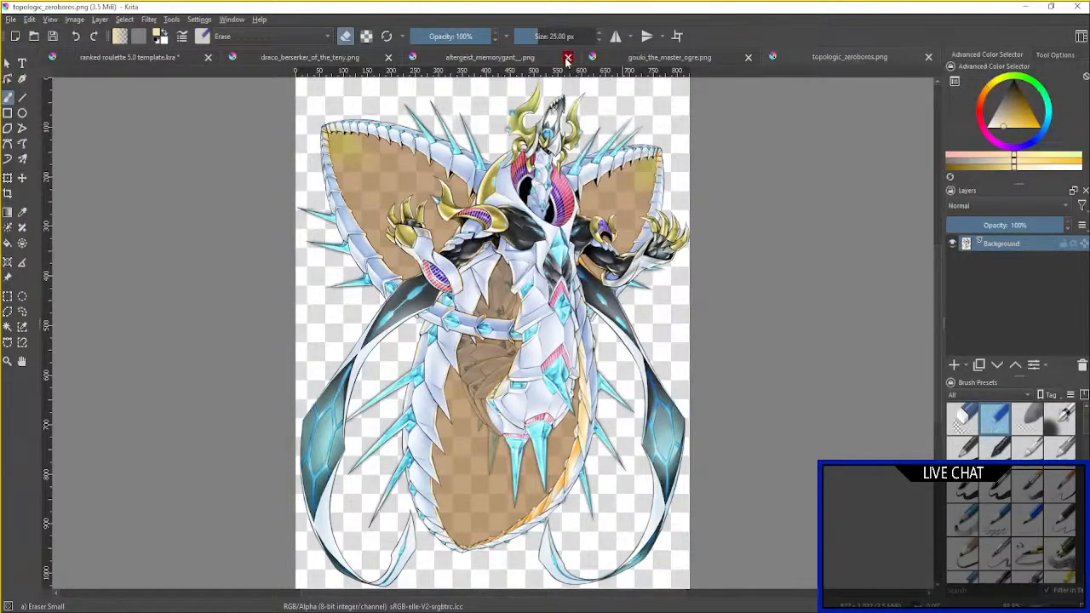
Close altergeist_memorygant__.png and open zoodiac_drident.png in its place.
{"action": "left_click", "coordinate": [567, 57]}
{"action": "left_click", "coordinate": [11, 21]}
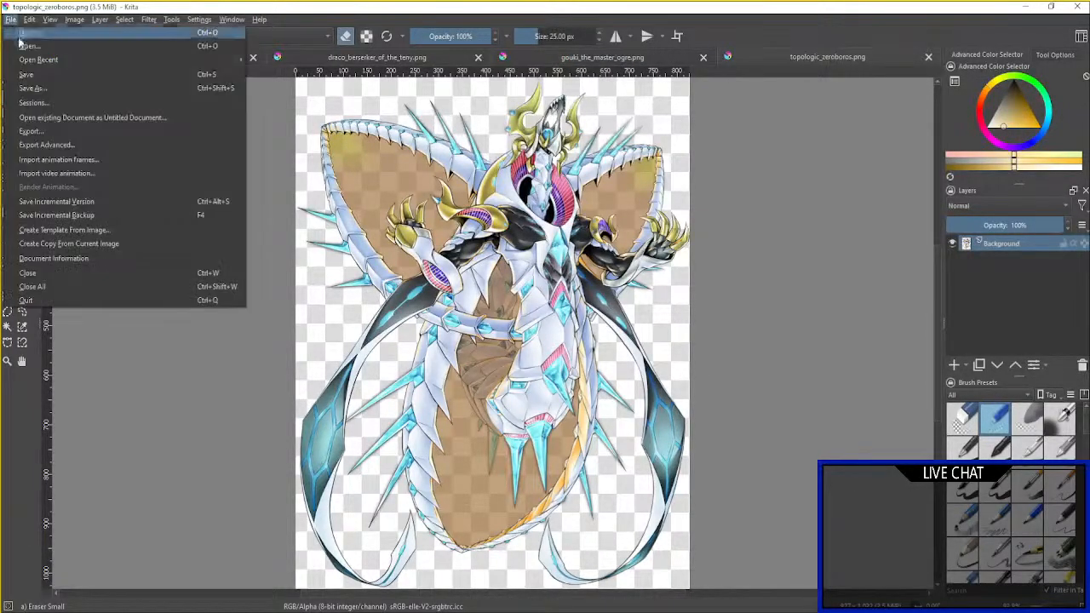
{"action": "left_click", "coordinate": [21, 46]}
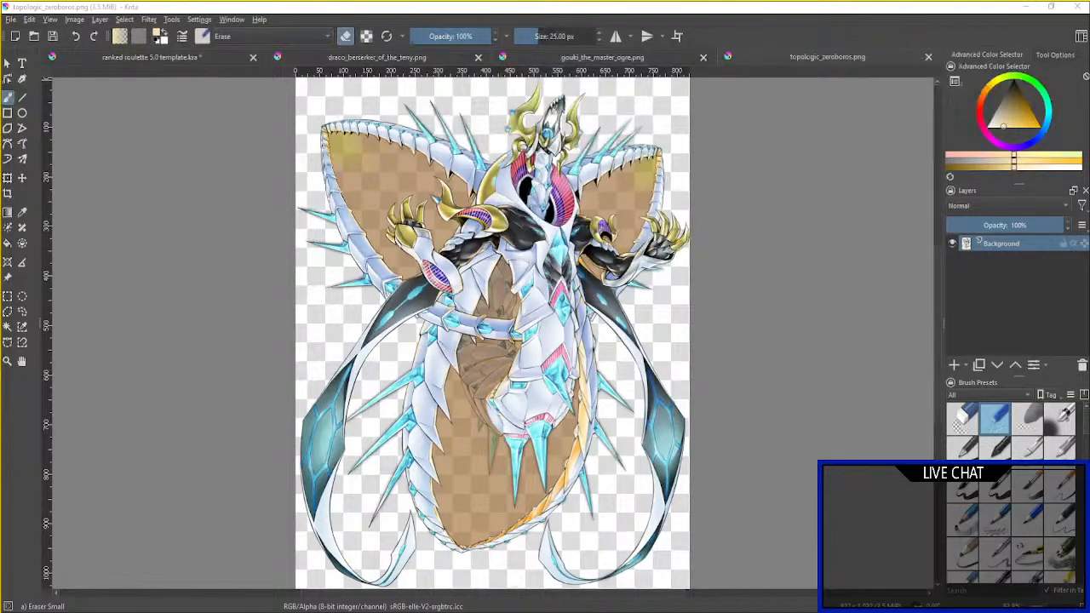
{"action": "key", "text": "Return"}
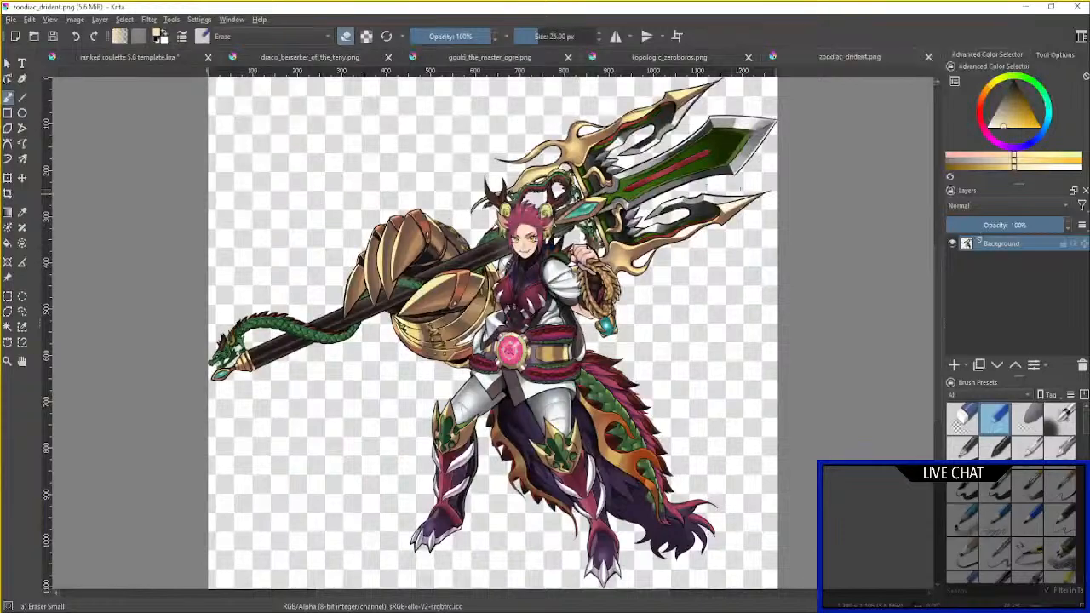
Copy the Background layer of topologic_zeroboros.png and paste it into the ranked roulette 5.0 template directly above Layer 1.
{"action": "left_click", "coordinate": [350, 58]}
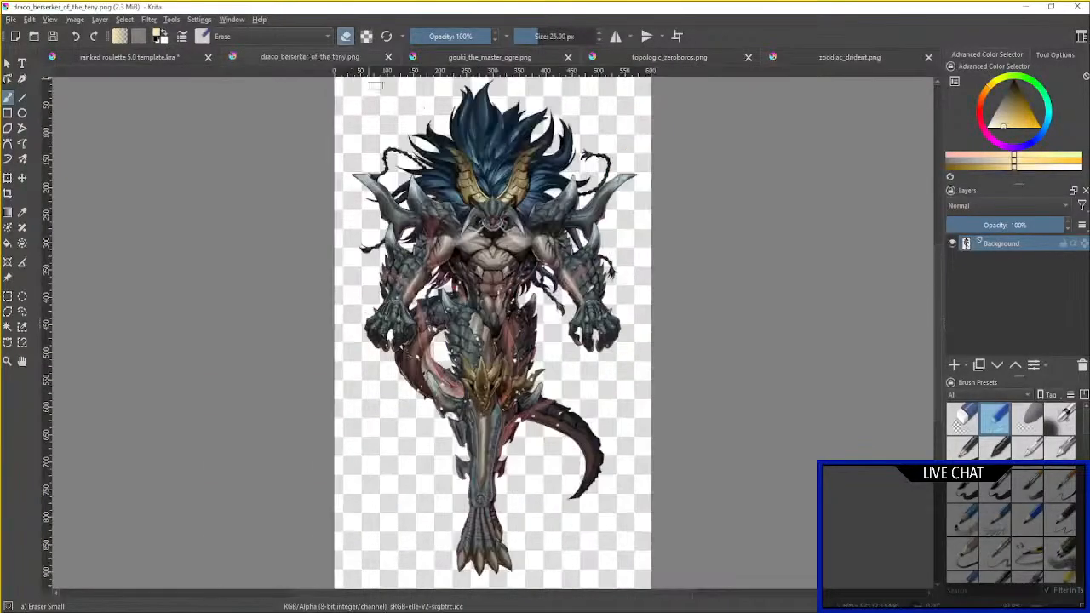
{"action": "left_click", "coordinate": [488, 57]}
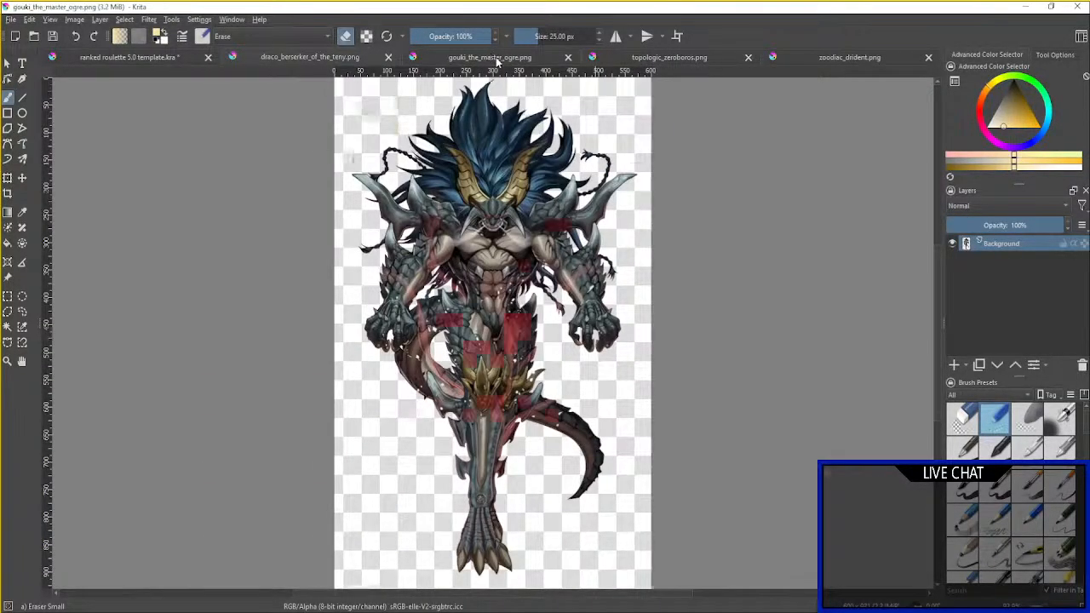
{"action": "left_click", "coordinate": [613, 58]}
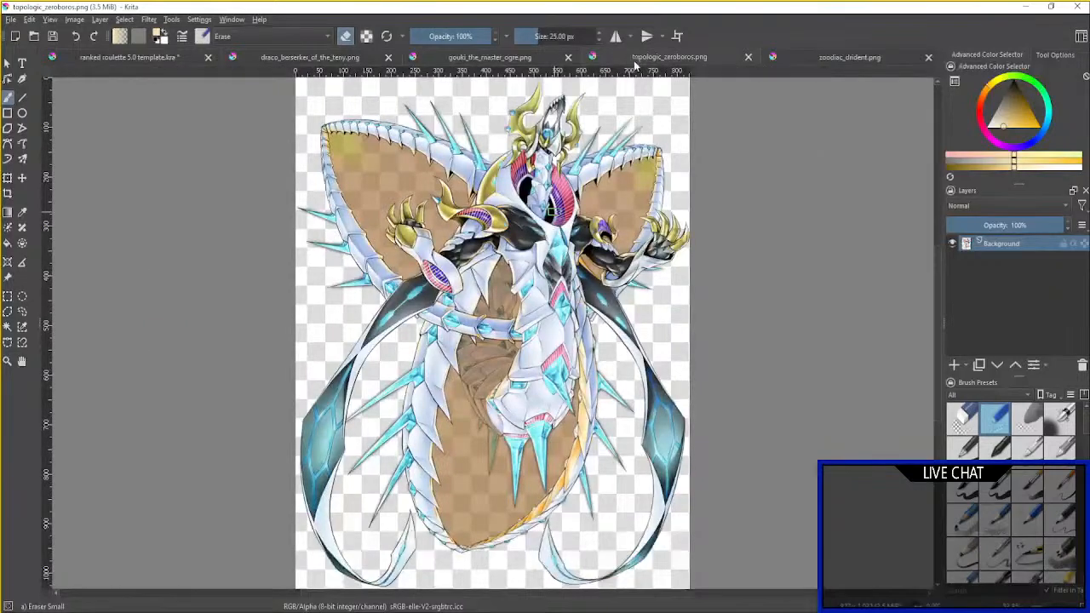
{"action": "right_click", "coordinate": [989, 245]}
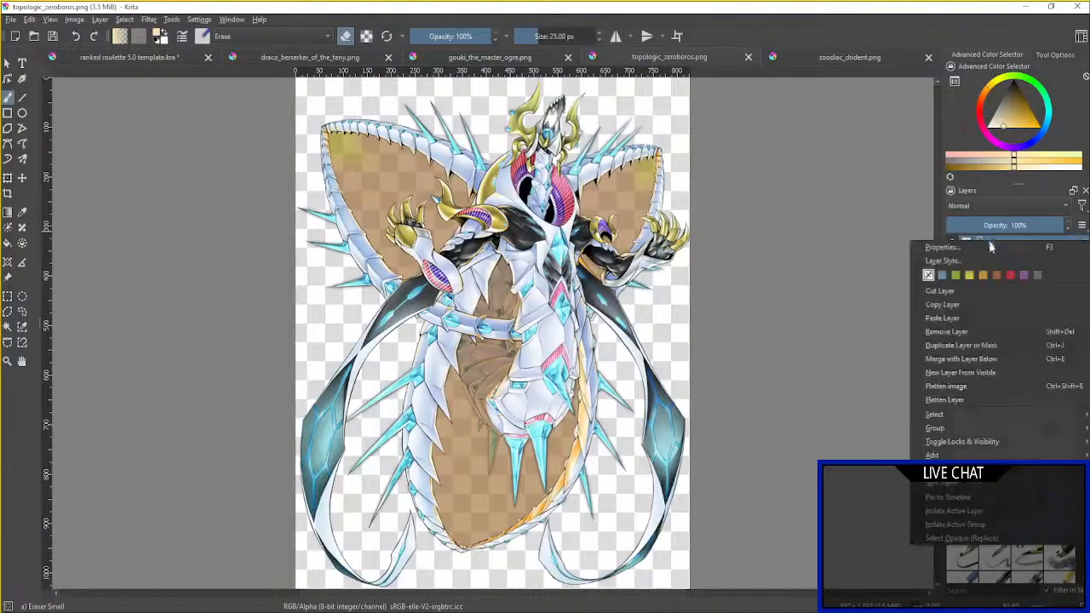
{"action": "left_click", "coordinate": [952, 304]}
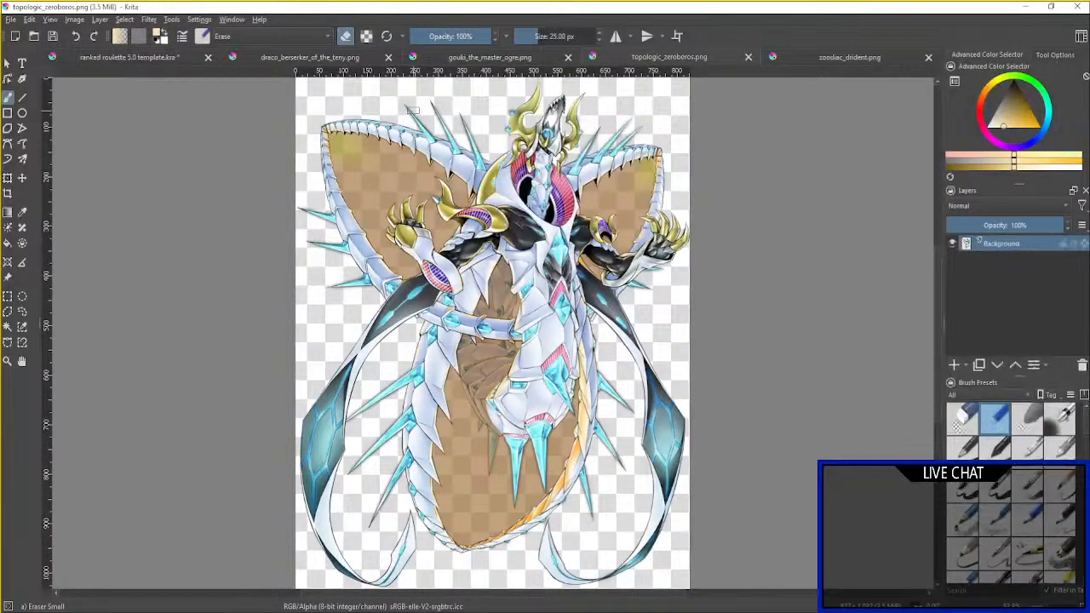
{"action": "left_click", "coordinate": [140, 57]}
{"action": "right_click", "coordinate": [1001, 324]}
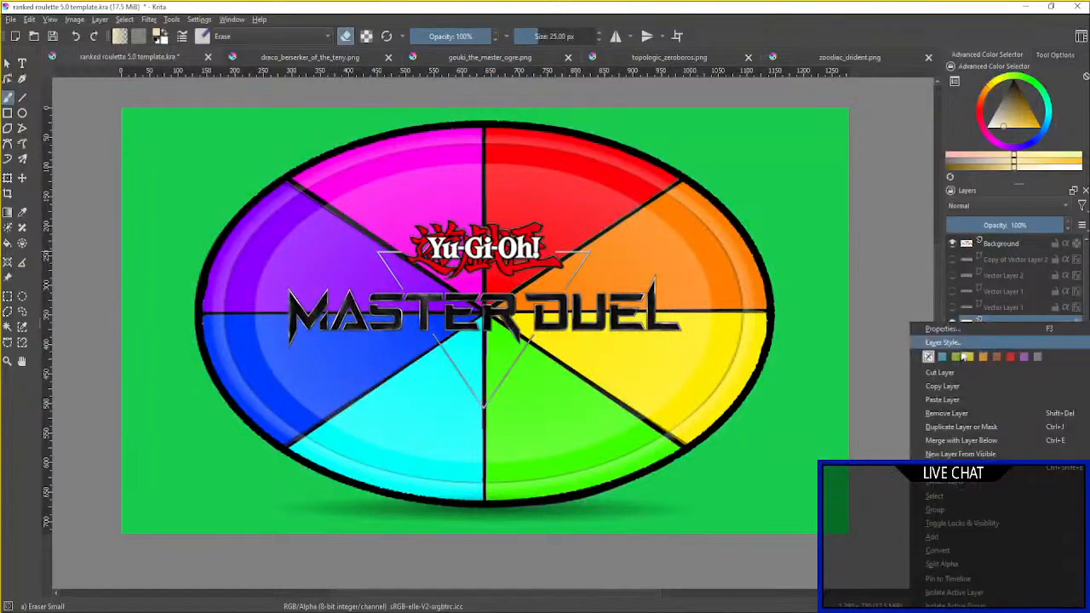
{"action": "left_click", "coordinate": [936, 398]}
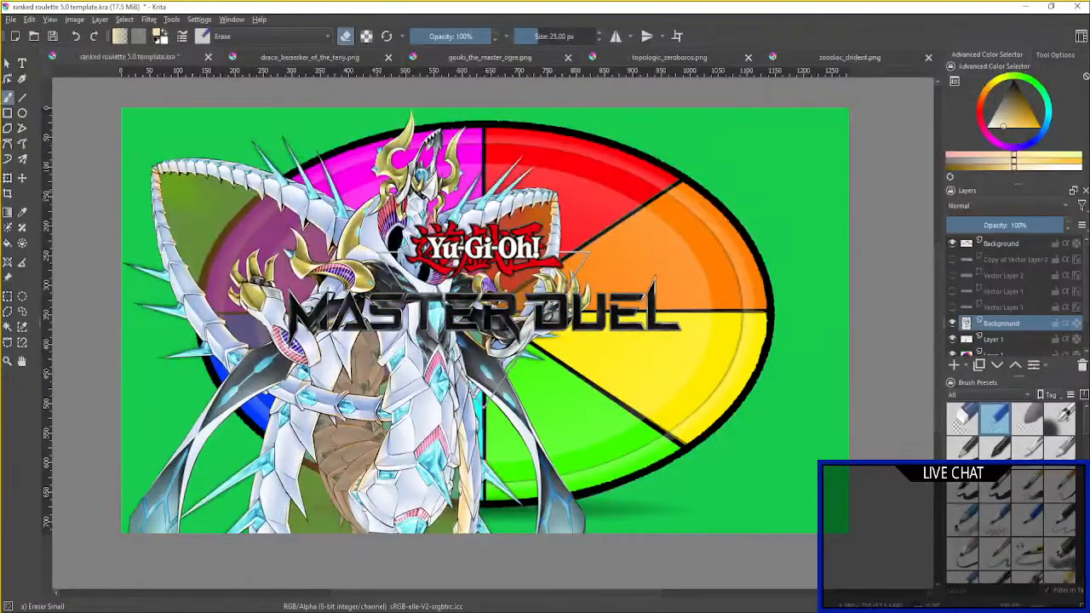
Move the pasted Topologic Zeroboros to the canvas's left side and scale it down until its head and wings fit the canvas height.
{"action": "left_click", "coordinate": [7, 177]}
{"action": "left_click_drag", "start_coordinate": [355, 380], "coordinate": [239, 334]}
{"action": "scroll", "coordinate": [239, 334], "scroll_direction": "down", "scroll_amount": 2}
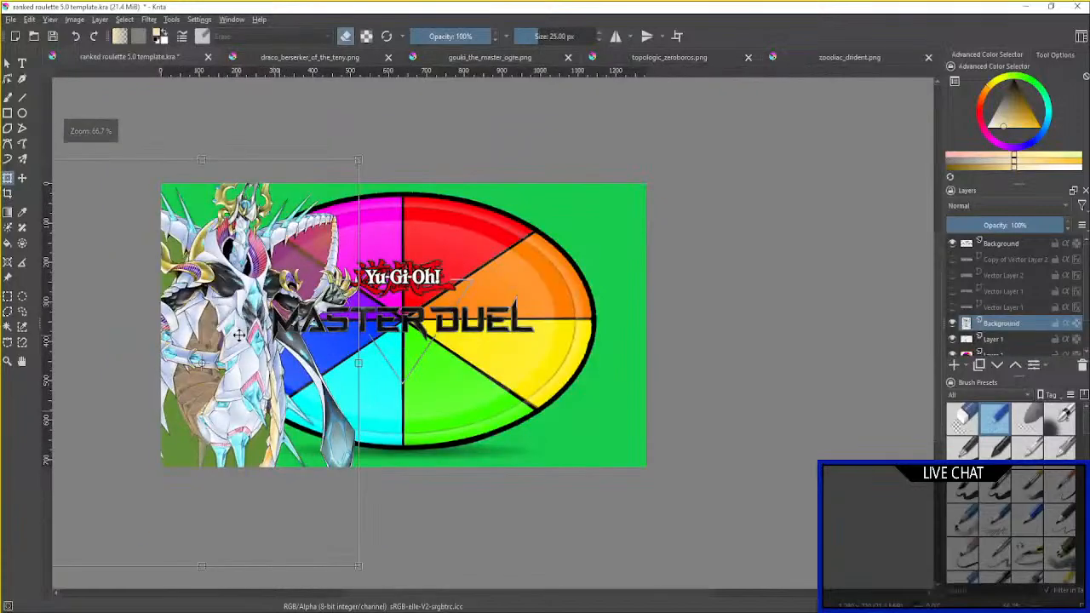
{"action": "left_click_drag", "start_coordinate": [203, 159], "coordinate": [202, 183]}
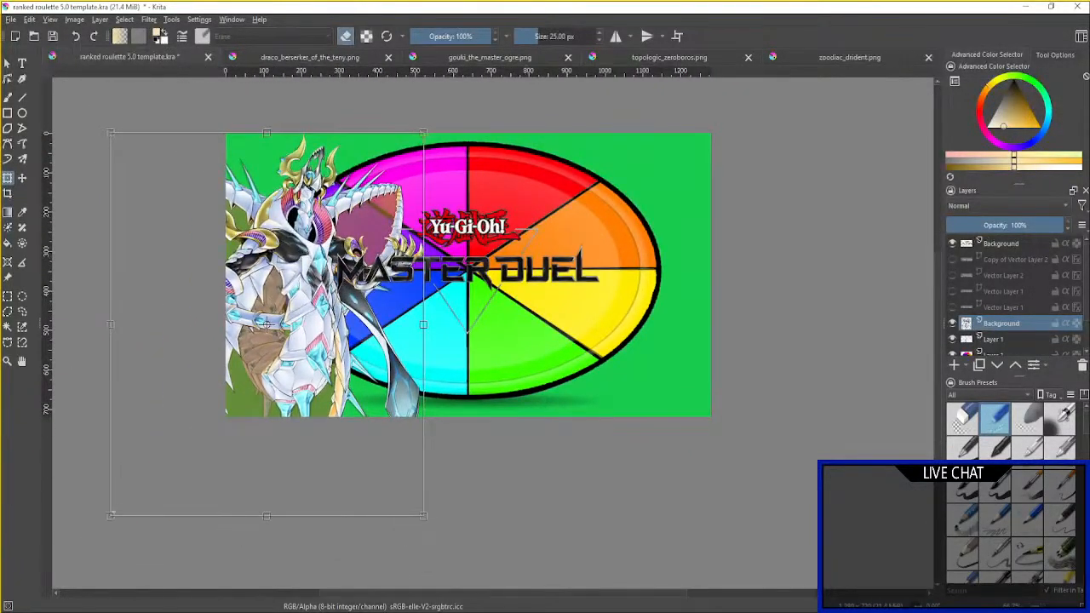
{"action": "key", "text": "Return"}
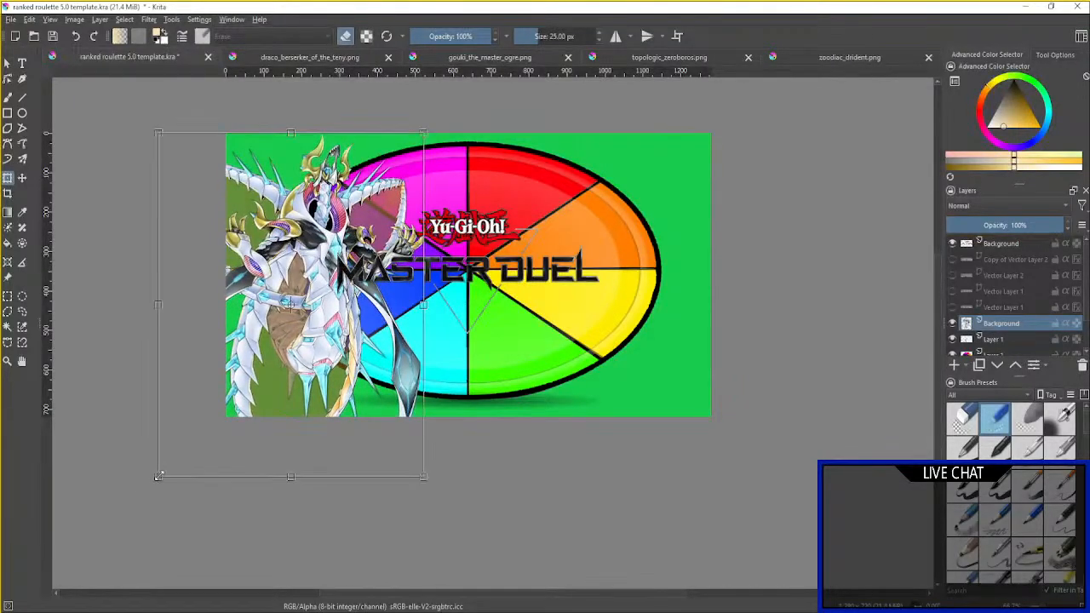
{"action": "scroll", "coordinate": [455, 317], "scroll_direction": "up", "scroll_amount": 1}
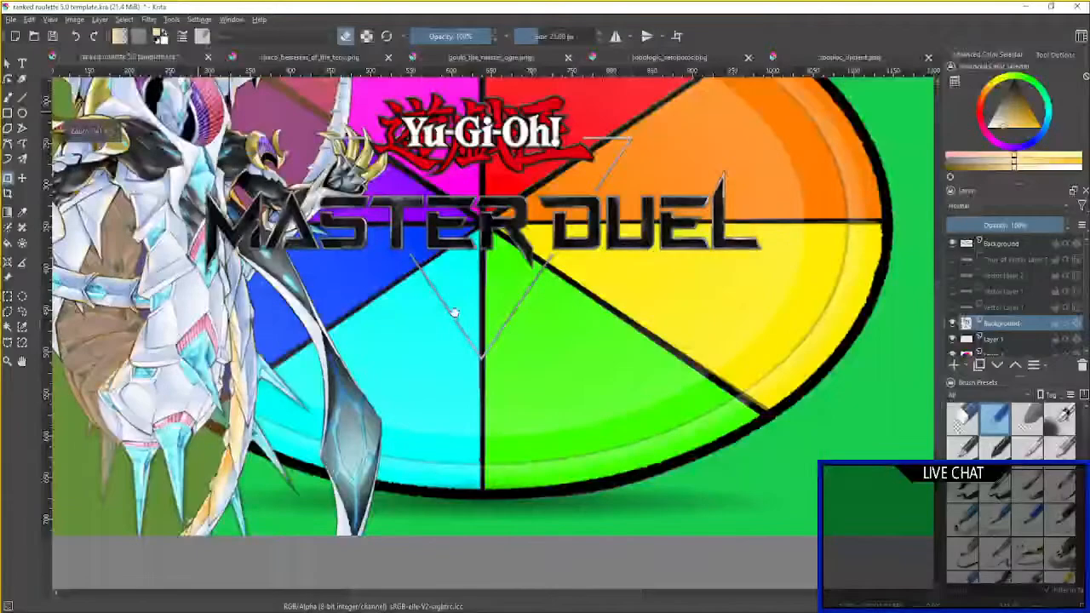
{"action": "scroll", "coordinate": [455, 317], "scroll_direction": "down", "scroll_amount": 1}
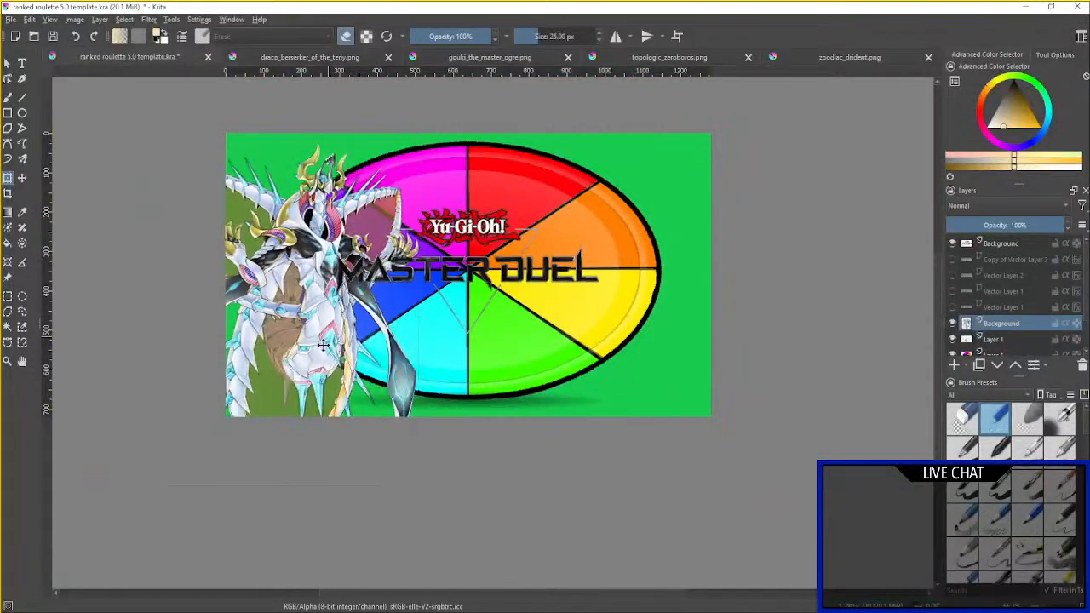
{"action": "mouse_move", "coordinate": [165, 476]}
{"action": "left_mouse_down"}
{"action": "mouse_move", "coordinate": [174, 459]}
{"action": "mouse_move", "coordinate": [169, 468]}
{"action": "left_mouse_up"}
{"action": "key", "text": "Return"}
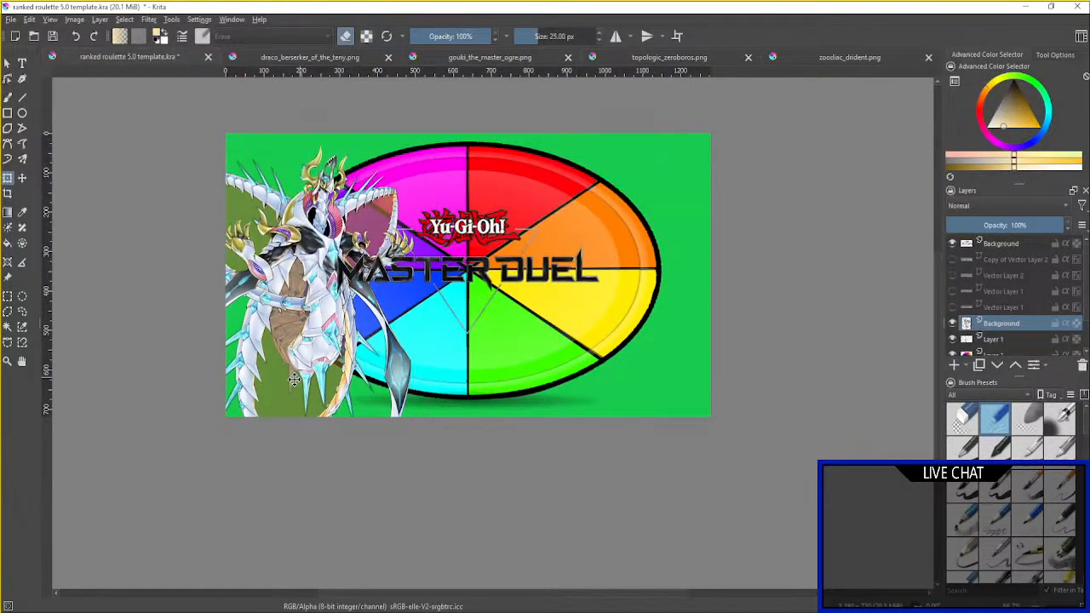
Copy the Background layer of gouki_the_master_ogre.png and paste it into the roulette template above the Topologic Zeroboros layer.
{"action": "left_click", "coordinate": [848, 53]}
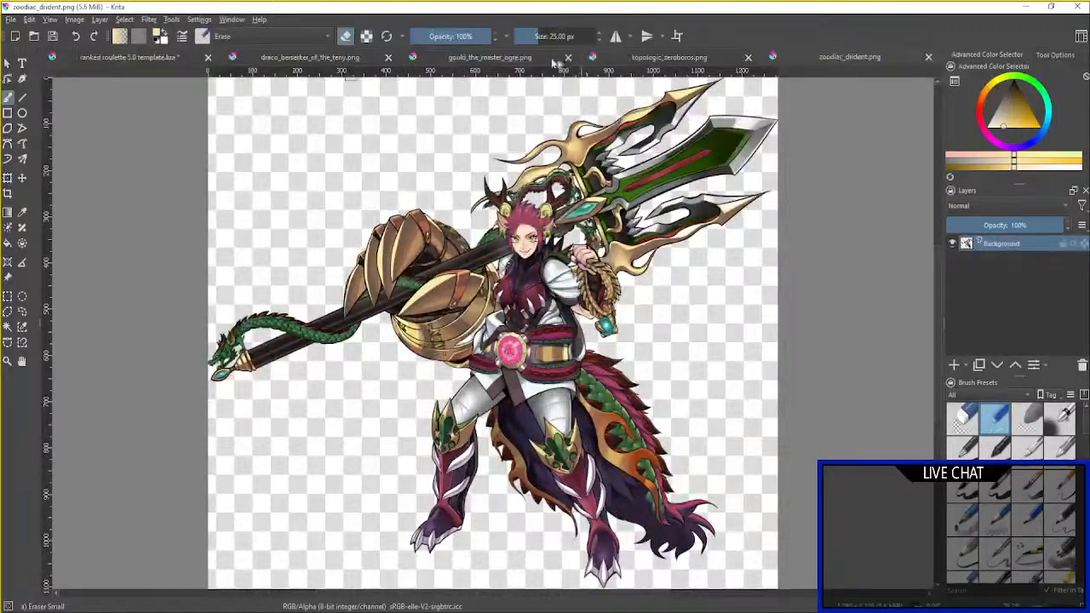
{"action": "left_click", "coordinate": [515, 59]}
{"action": "right_click", "coordinate": [995, 246]}
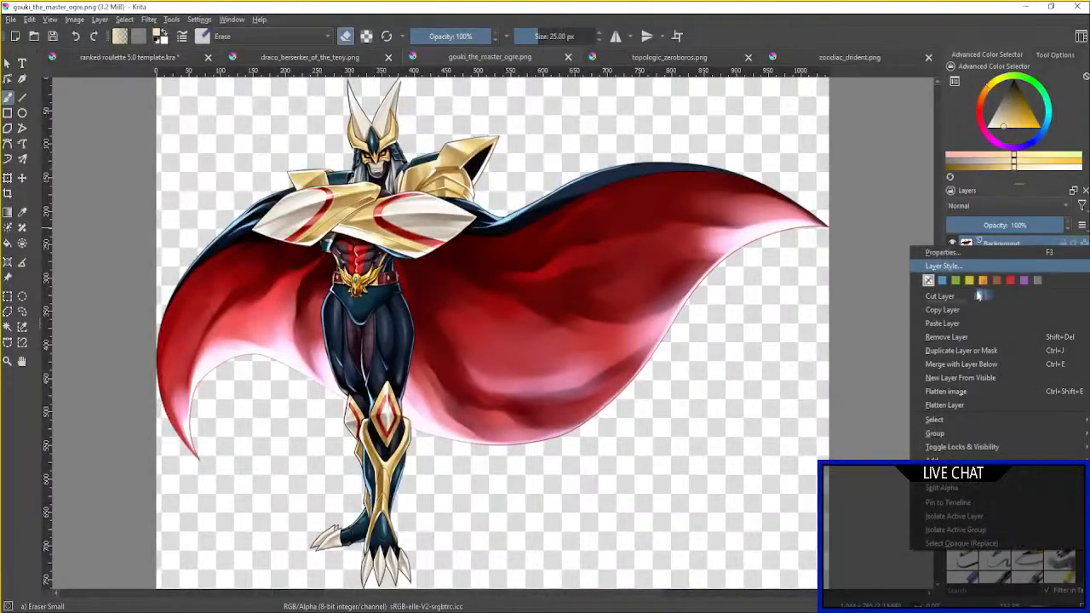
{"action": "left_click", "coordinate": [967, 310]}
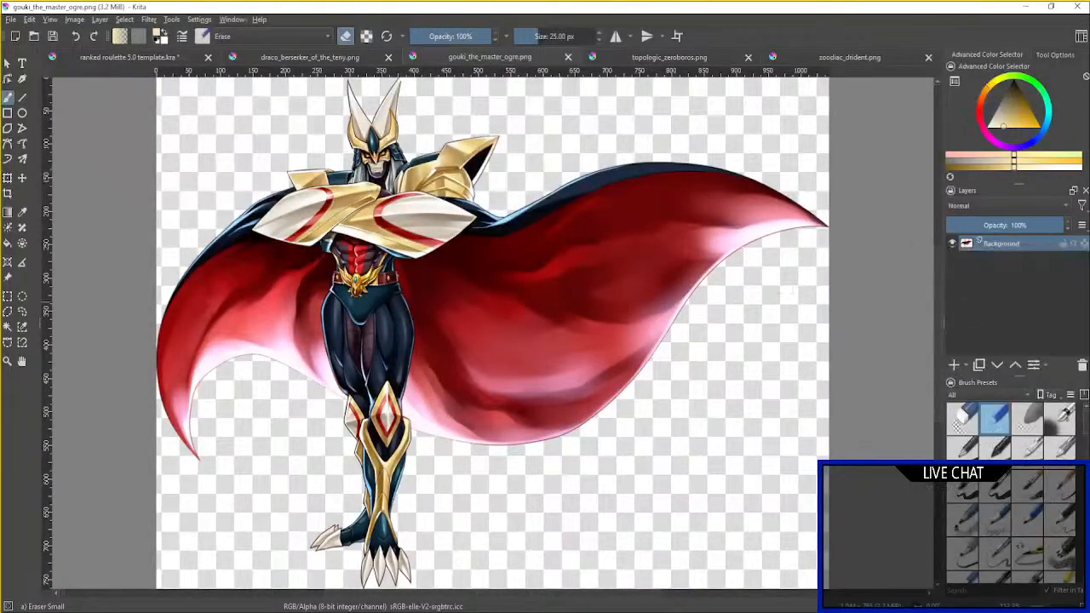
{"action": "left_click", "coordinate": [163, 60]}
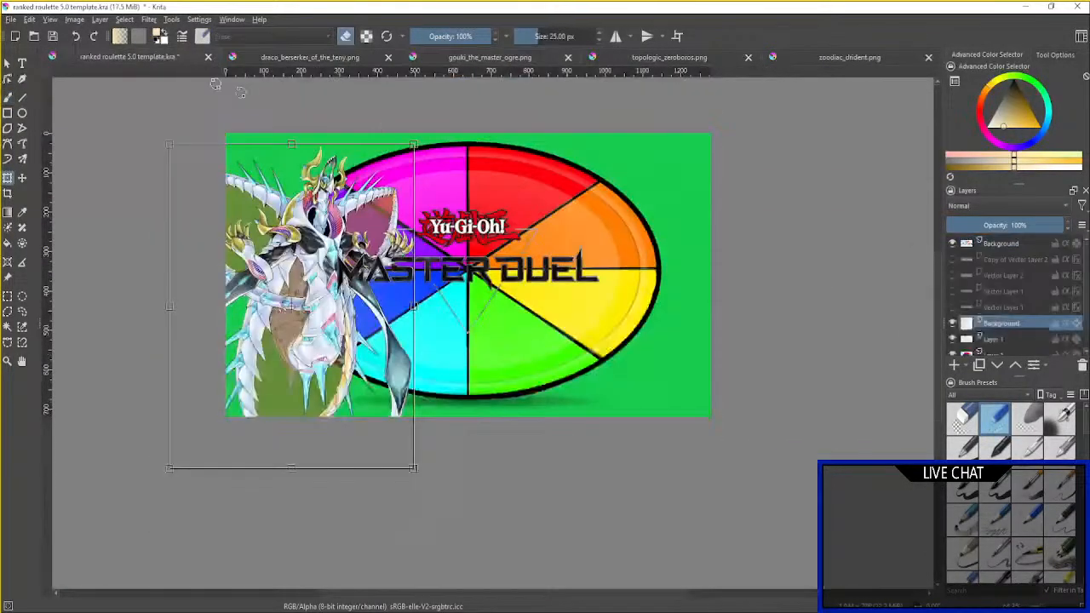
{"action": "right_click", "coordinate": [1014, 324]}
{"action": "left_click", "coordinate": [942, 400]}
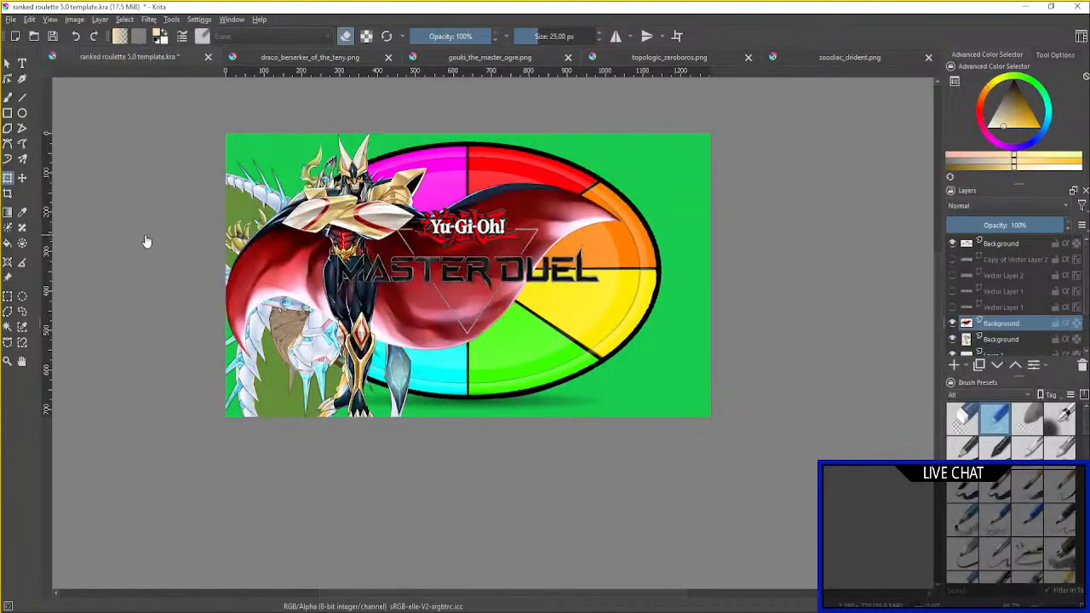
Move the Gouki the Master Ogre figure to the right side of the canvas, opposite Topologic Zeroboros.
{"action": "left_click_drag", "start_coordinate": [354, 340], "coordinate": [655, 351]}
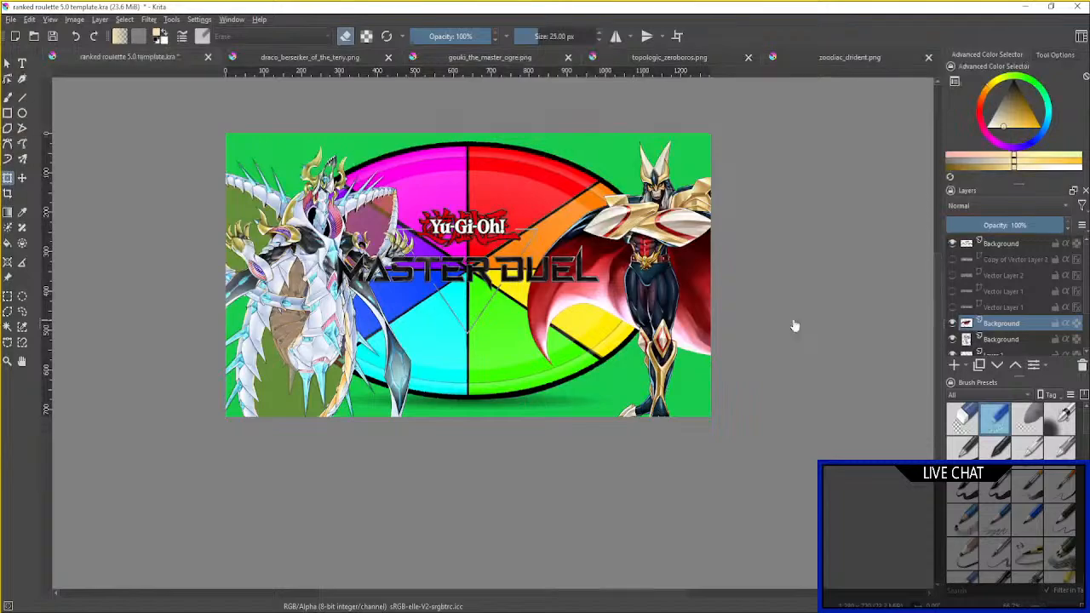
{"action": "scroll", "coordinate": [793, 324], "scroll_direction": "up", "scroll_amount": 2}
{"action": "left_click_drag", "start_coordinate": [632, 298], "coordinate": [848, 296]}
{"action": "scroll", "coordinate": [451, 294], "scroll_direction": "up", "scroll_amount": 5}
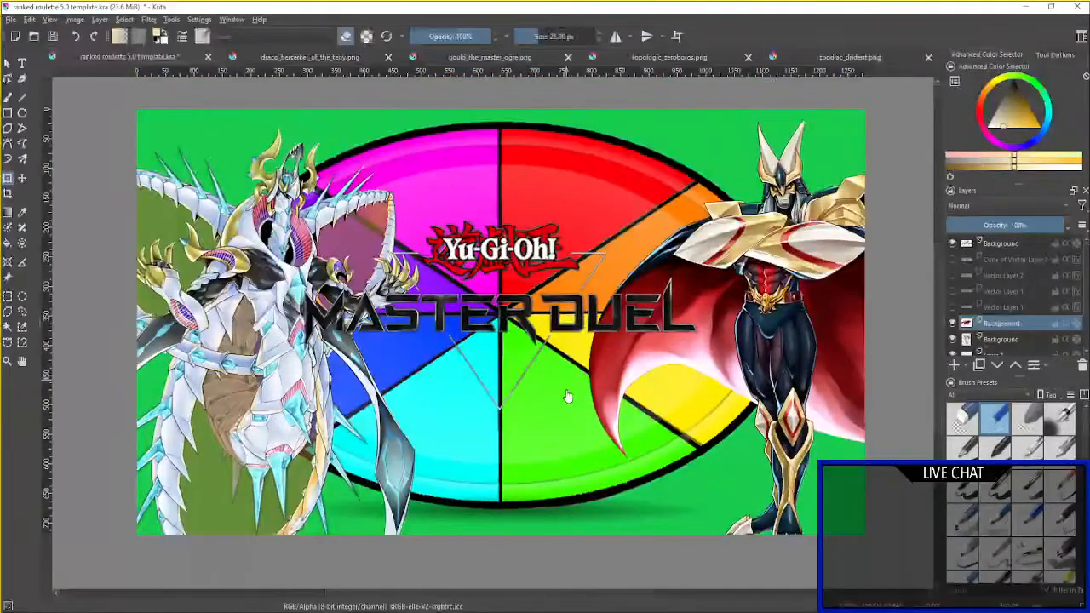
Show the four vector layers holding the SPIN TO WIN! and ...OR LOSE! captions.
{"action": "left_click", "coordinate": [952, 258]}
{"action": "left_click", "coordinate": [952, 275]}
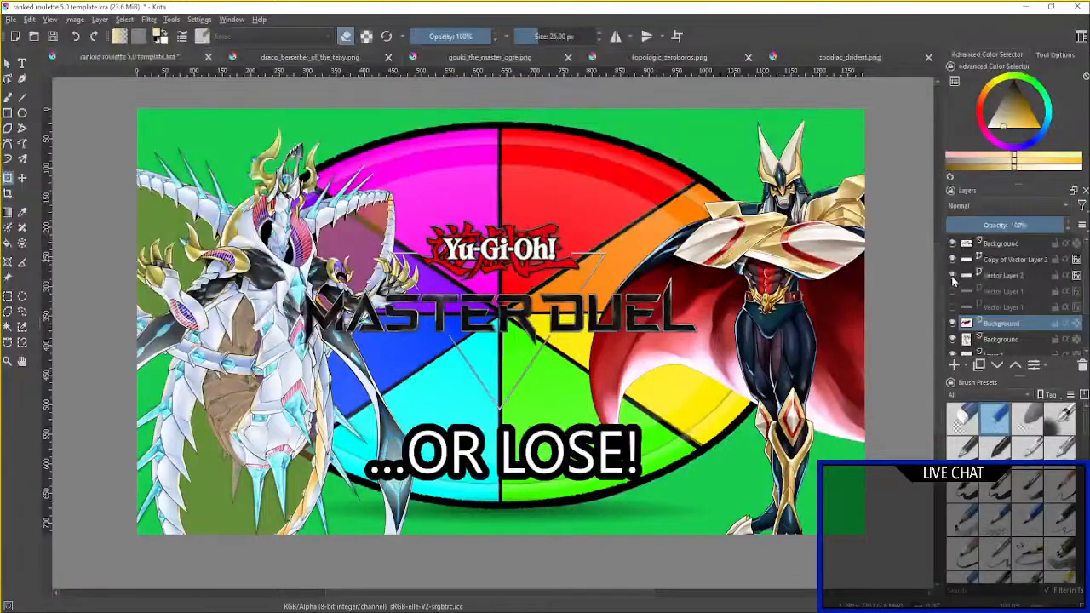
{"action": "left_click", "coordinate": [952, 291]}
{"action": "left_click", "coordinate": [952, 307]}
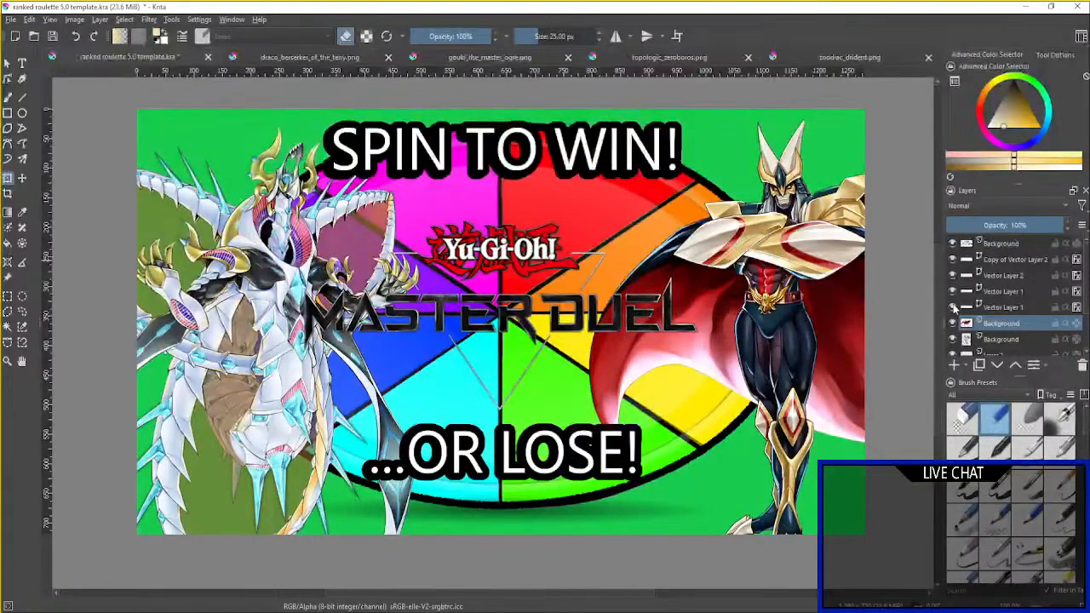
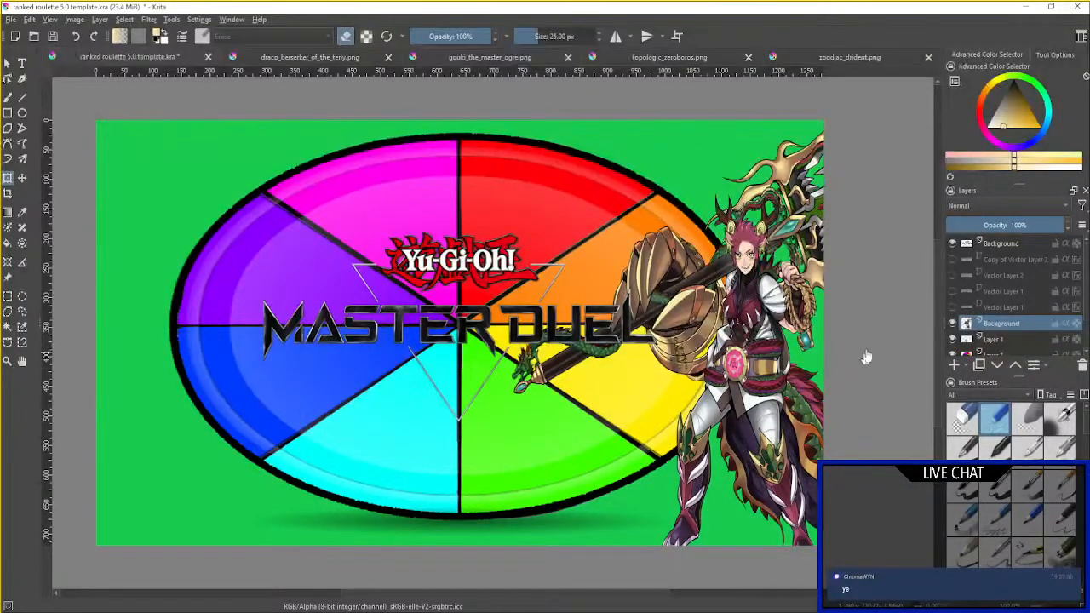
Copy the Background layer of draco_berserker_of_the_teny.png for the thumbnail with Zoodiac Drident.
{"action": "left_click", "coordinate": [363, 59]}
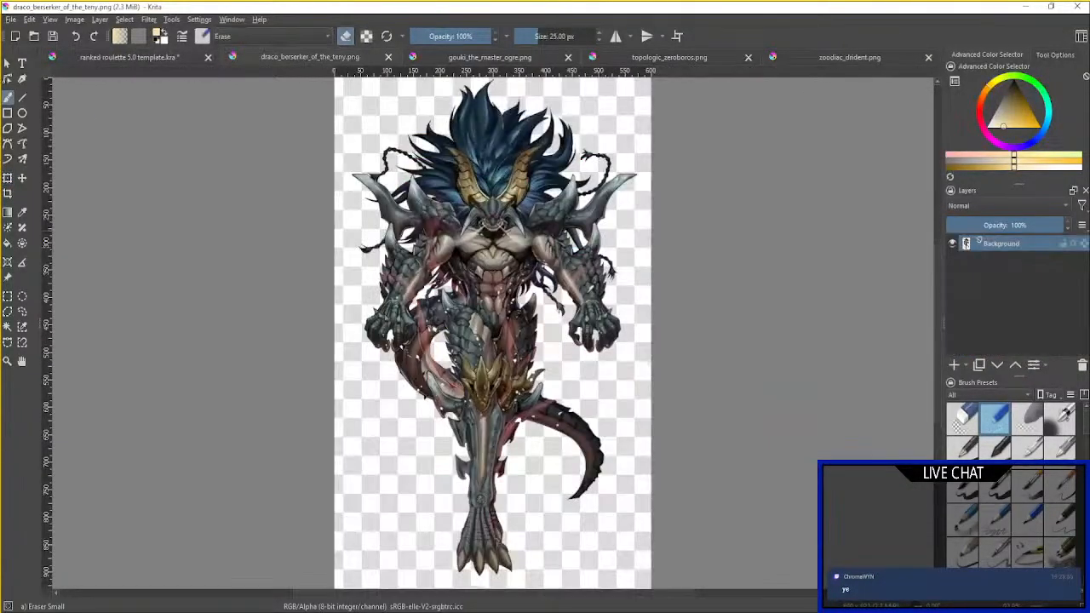
{"action": "right_click", "coordinate": [995, 246]}
{"action": "left_click", "coordinate": [959, 308]}
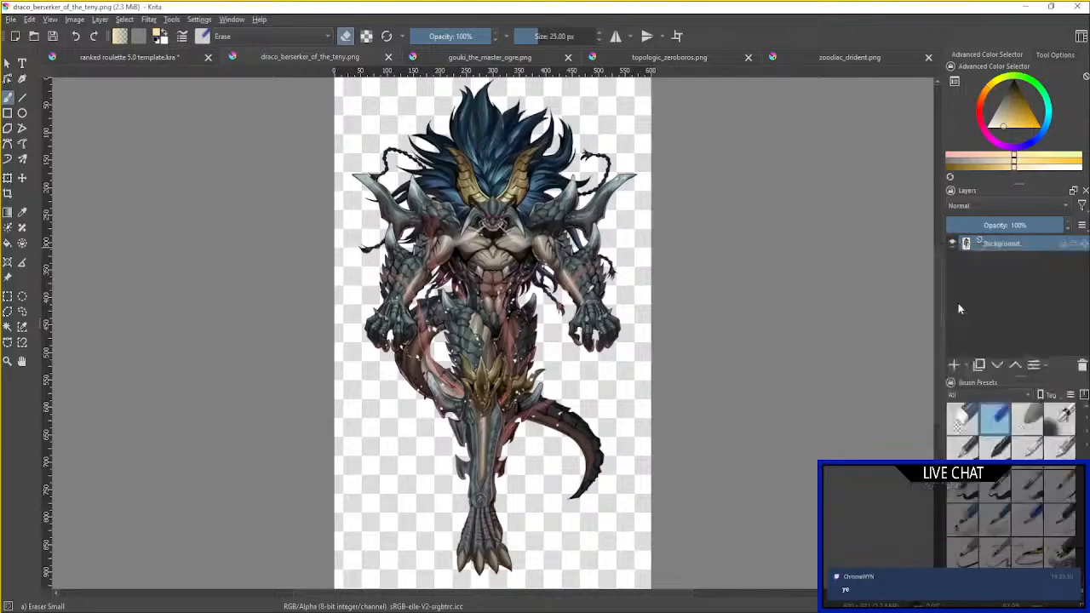
Paste the draco berserker layer above Zoodiac Drident in the roulette template and move it against the canvas's left edge.
{"action": "left_click", "coordinate": [135, 60]}
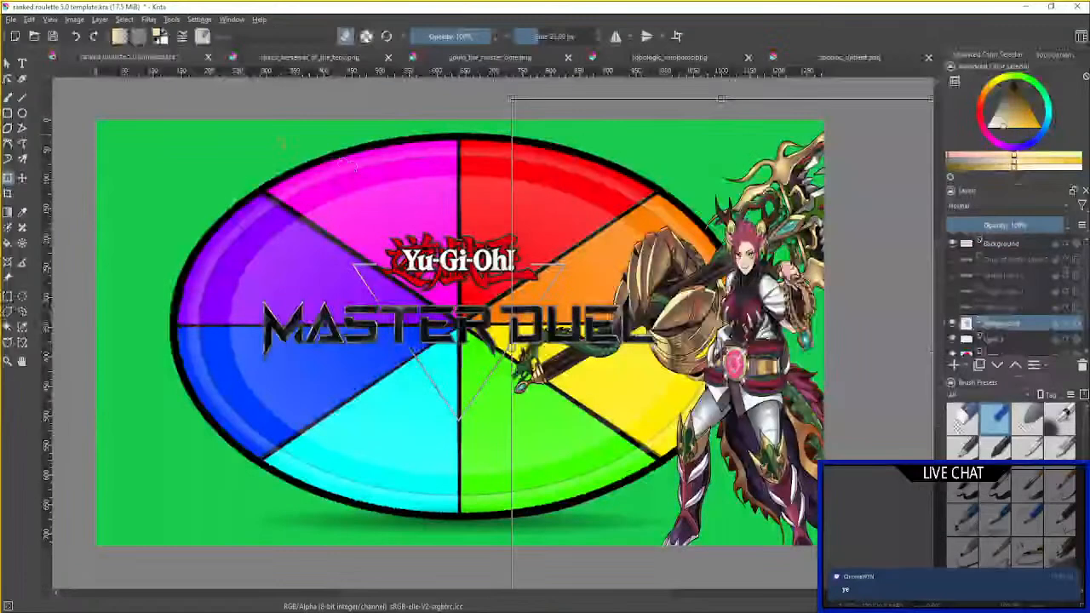
{"action": "key", "text": "ctrl+v"}
{"action": "right_click", "coordinate": [1026, 326]}
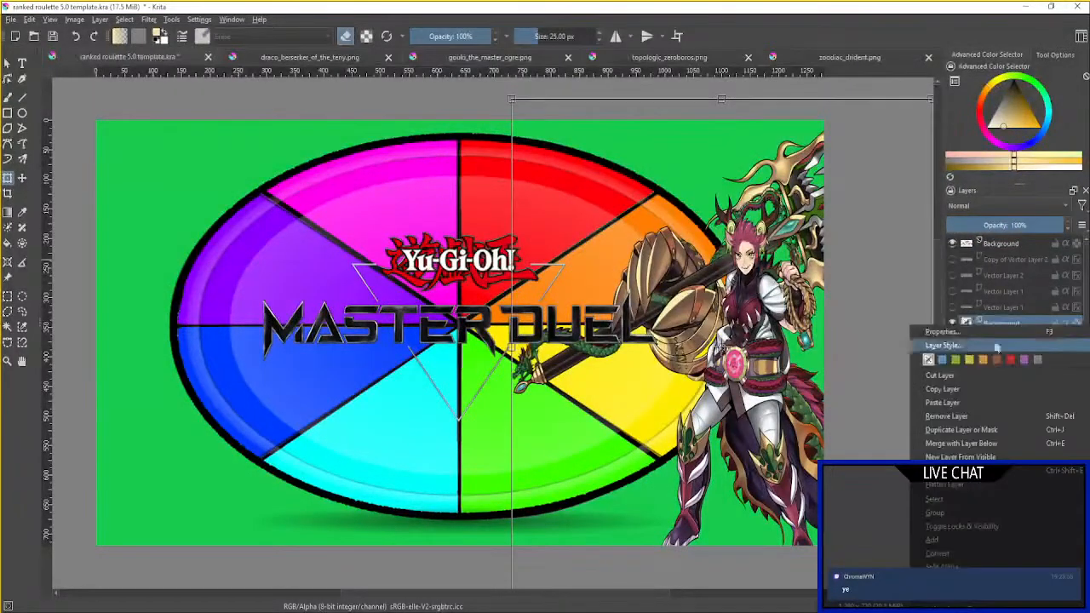
{"action": "left_click", "coordinate": [957, 403]}
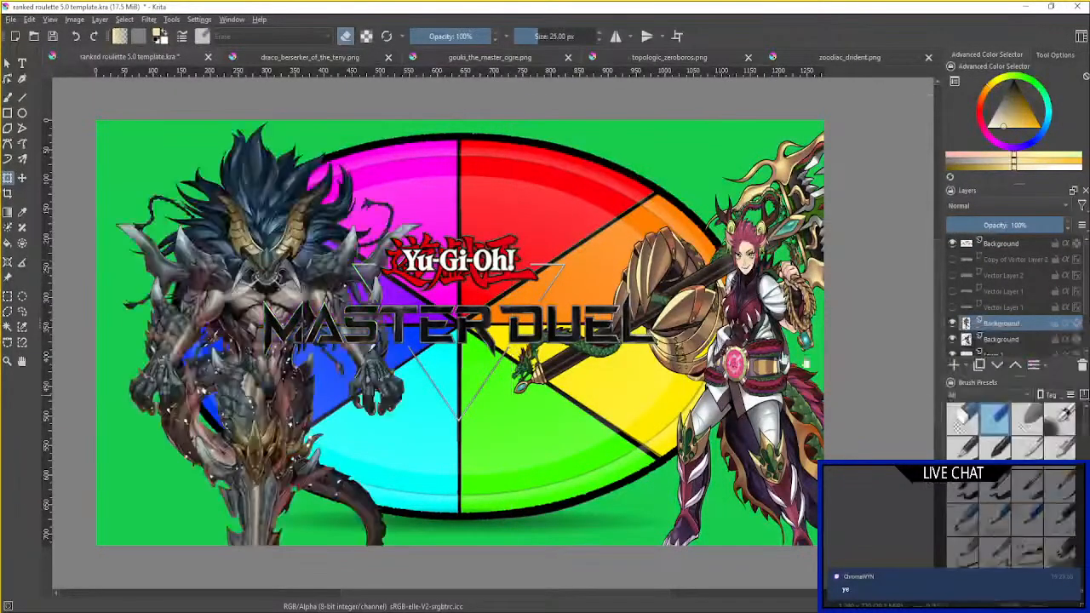
{"action": "left_click", "coordinate": [8, 177]}
{"action": "left_click_drag", "start_coordinate": [240, 398], "coordinate": [197, 378]}
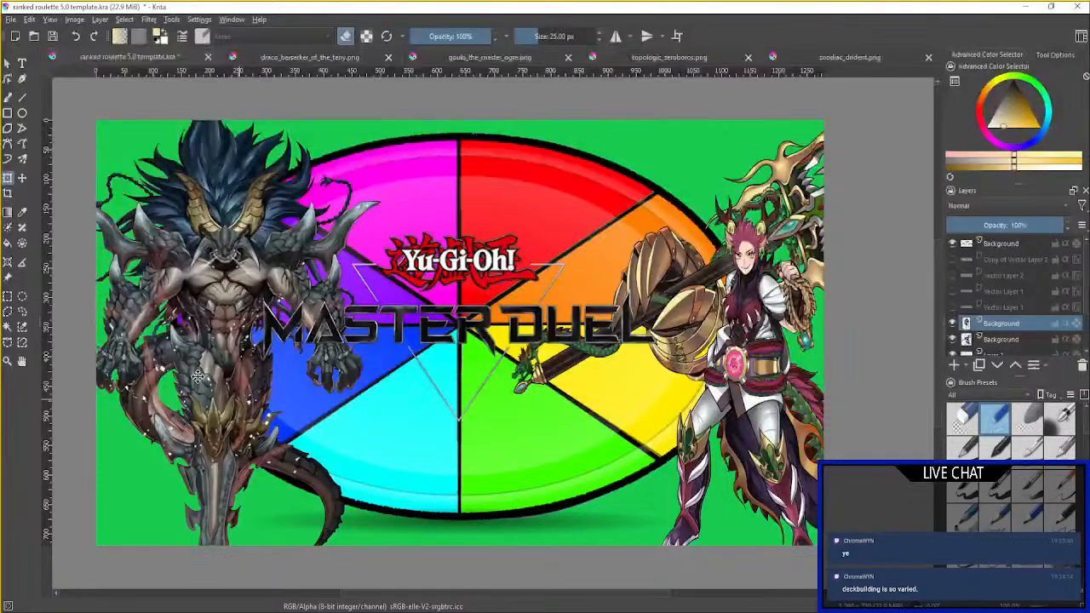
Shift the horned dragon figure closer to the canvas's left edge and the pink-haired warrior slightly further right.
{"action": "left_click_drag", "start_coordinate": [194, 377], "coordinate": [148, 377]}
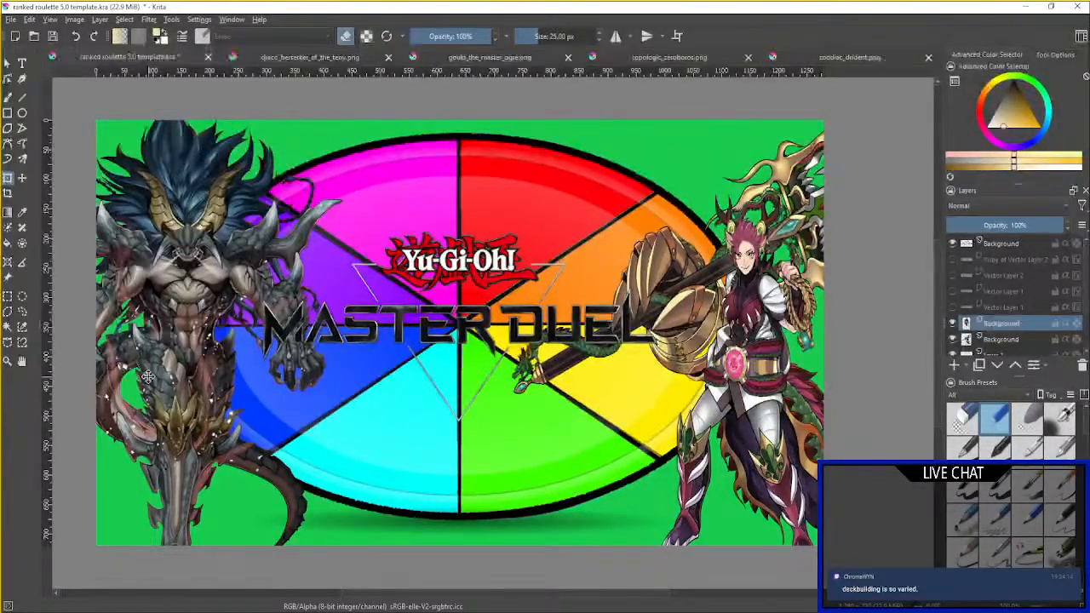
{"action": "key", "text": "ctrl+t"}
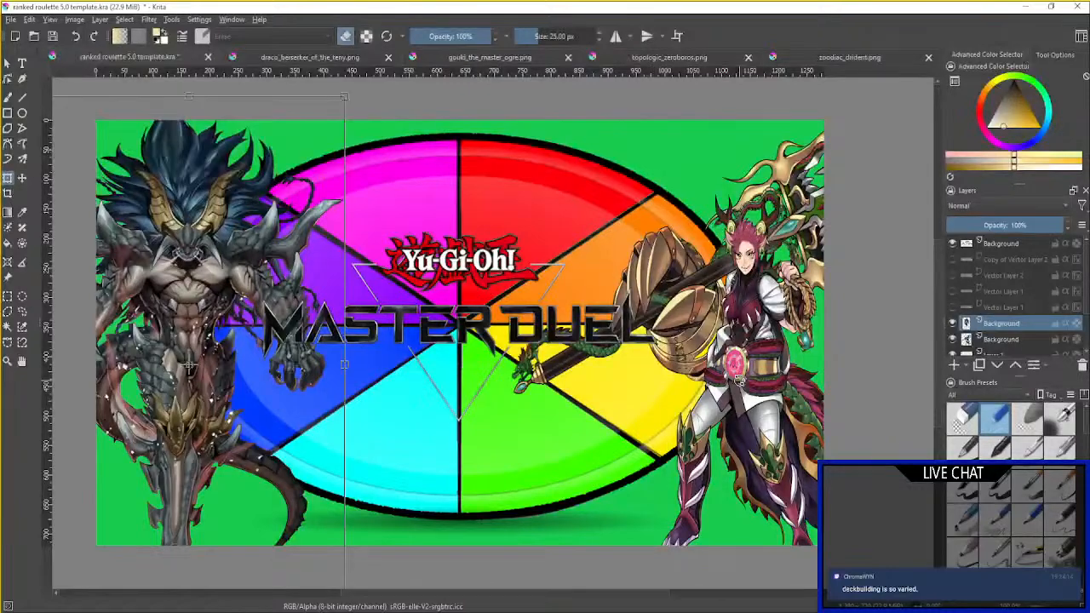
{"action": "scroll", "coordinate": [740, 380], "scroll_direction": "down", "scroll_amount": 1}
{"action": "left_click", "coordinate": [1026, 340]}
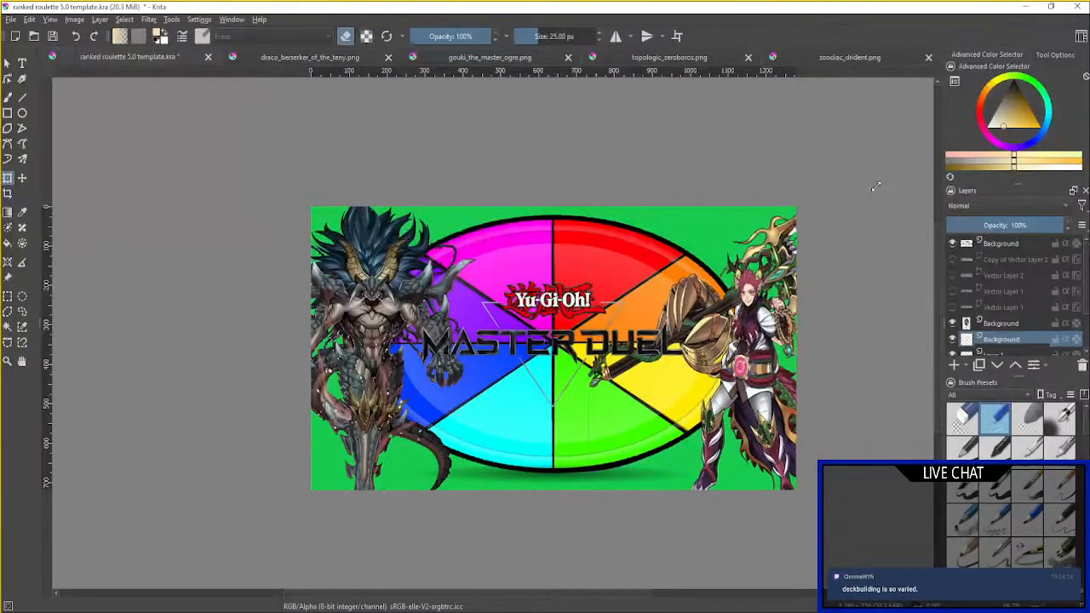
{"action": "scroll", "coordinate": [797, 313], "scroll_direction": "up", "scroll_amount": 1}
{"action": "left_click_drag", "start_coordinate": [796, 312], "coordinate": [853, 294]}
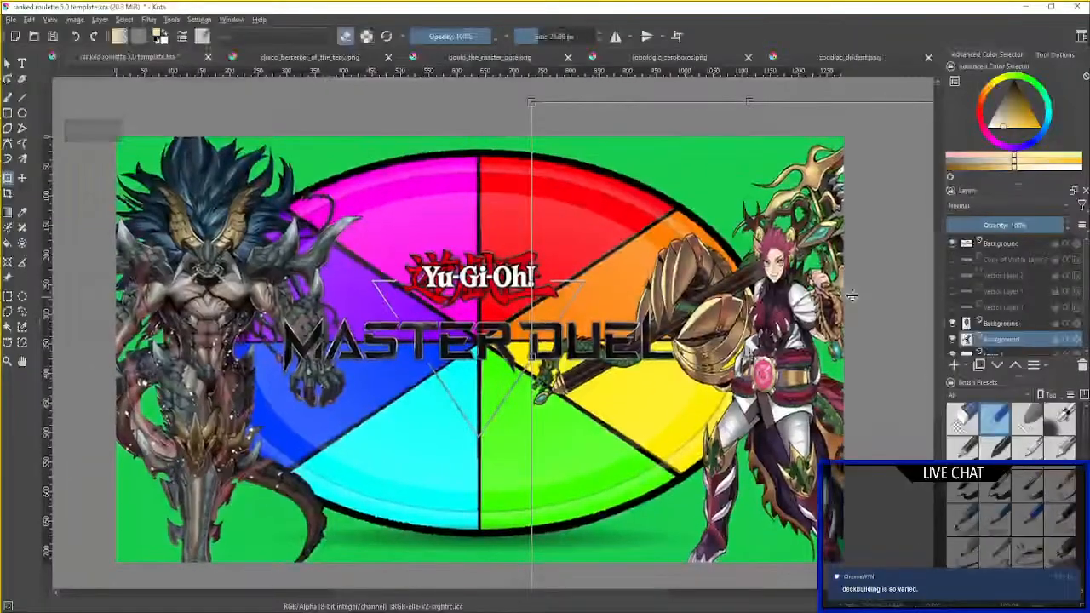
Show the four hidden vector text layers with the "SPIN TO WIN!" and "...OR LOSE!" captions.
{"action": "left_click", "coordinate": [953, 259]}
{"action": "left_click", "coordinate": [952, 275]}
{"action": "left_click", "coordinate": [952, 291]}
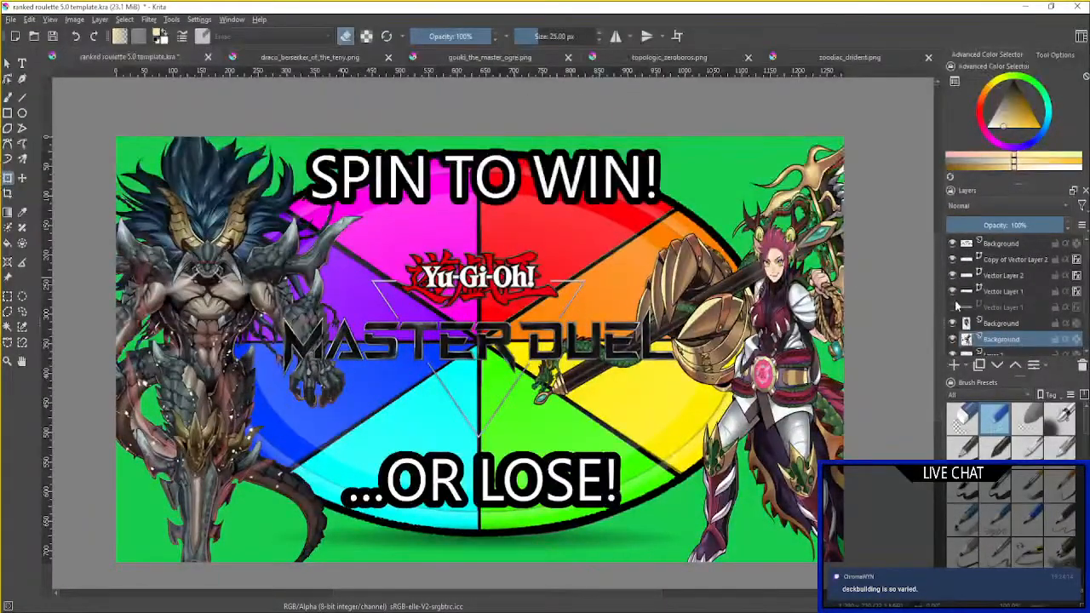
{"action": "left_click", "coordinate": [952, 307]}
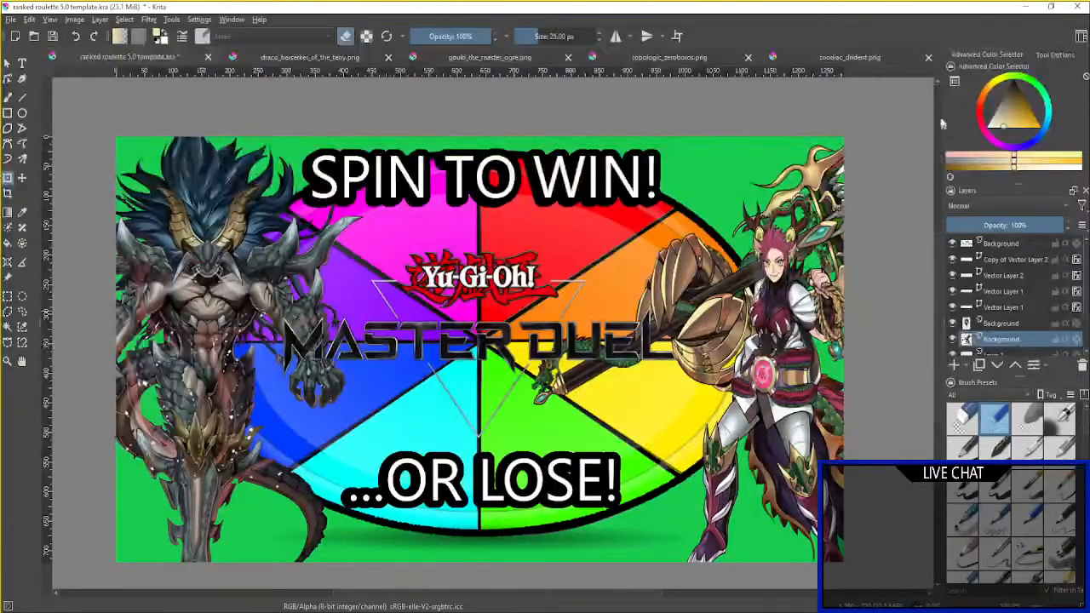
Close the four source PNG documents, keeping only the ranked roulette 5.0 template open.
{"action": "left_click", "coordinate": [929, 58]}
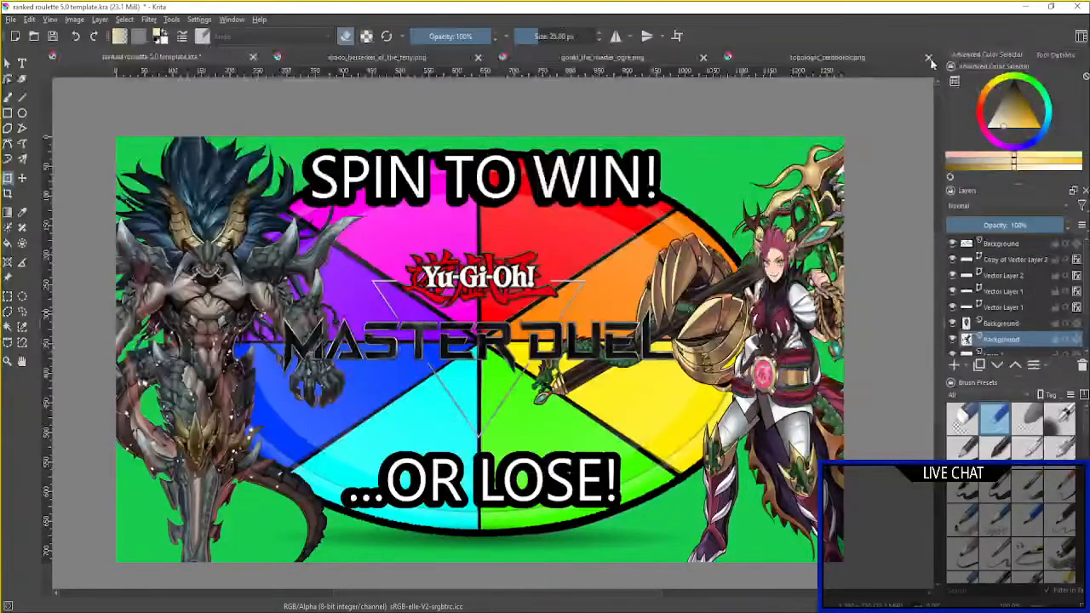
{"action": "left_click", "coordinate": [929, 58]}
{"action": "left_click", "coordinate": [928, 58]}
{"action": "left_click", "coordinate": [928, 58]}
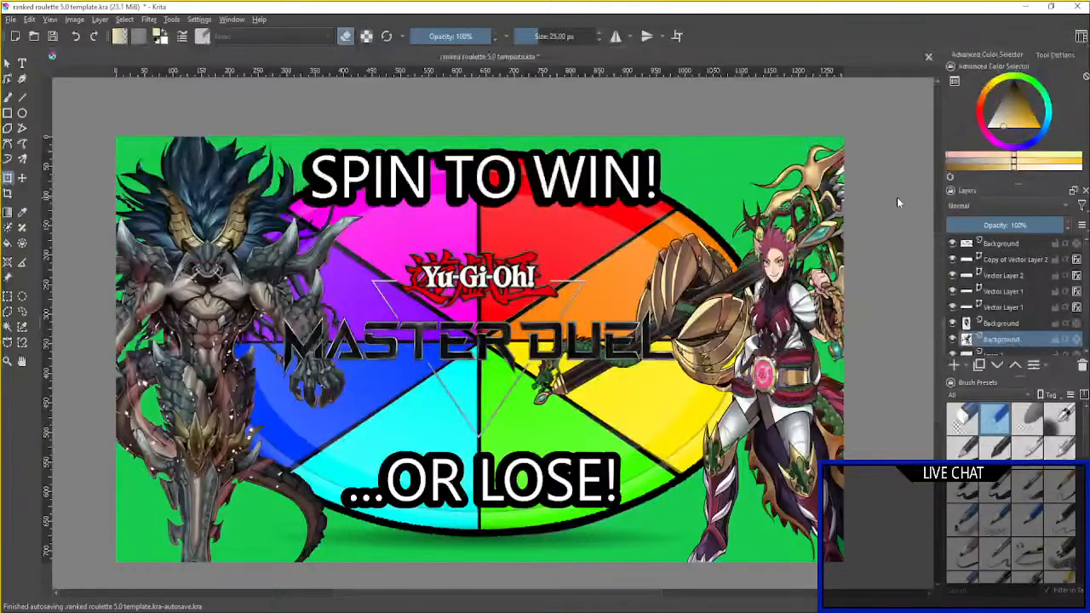
Export the finished thumbnail as a JPEG at 80% quality and close the template without saving its changes.
{"action": "left_click", "coordinate": [11, 20]}
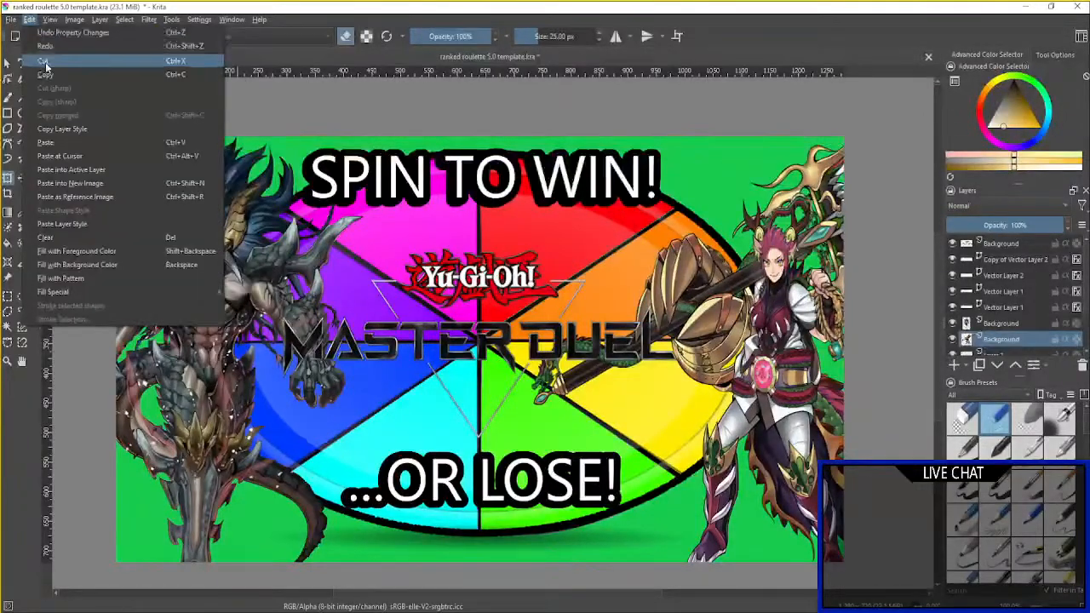
{"action": "left_click", "coordinate": [32, 132]}
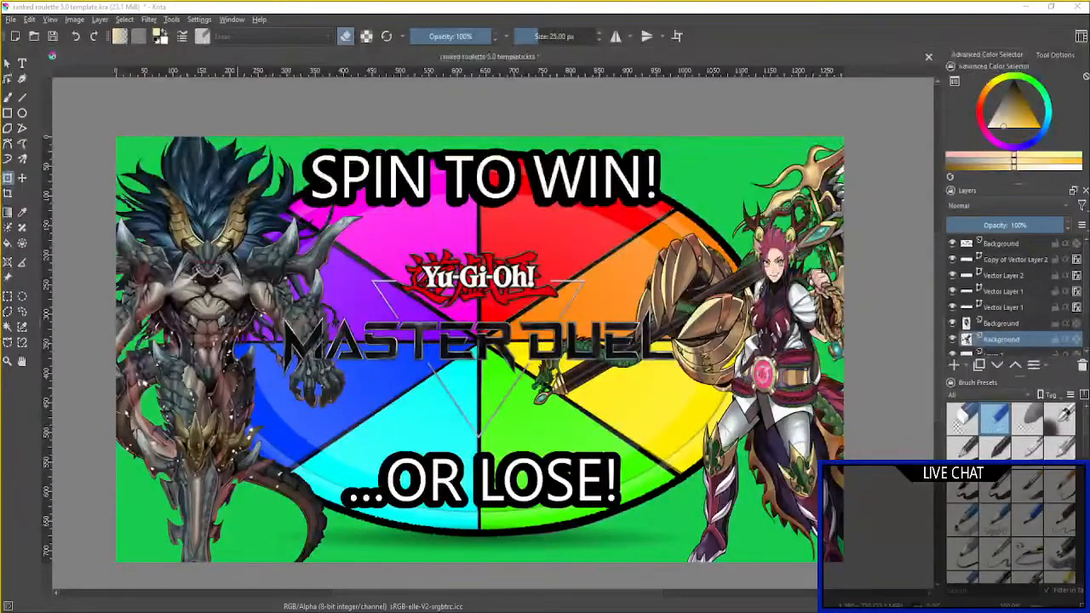
{"action": "left_click", "coordinate": [404, 442]}
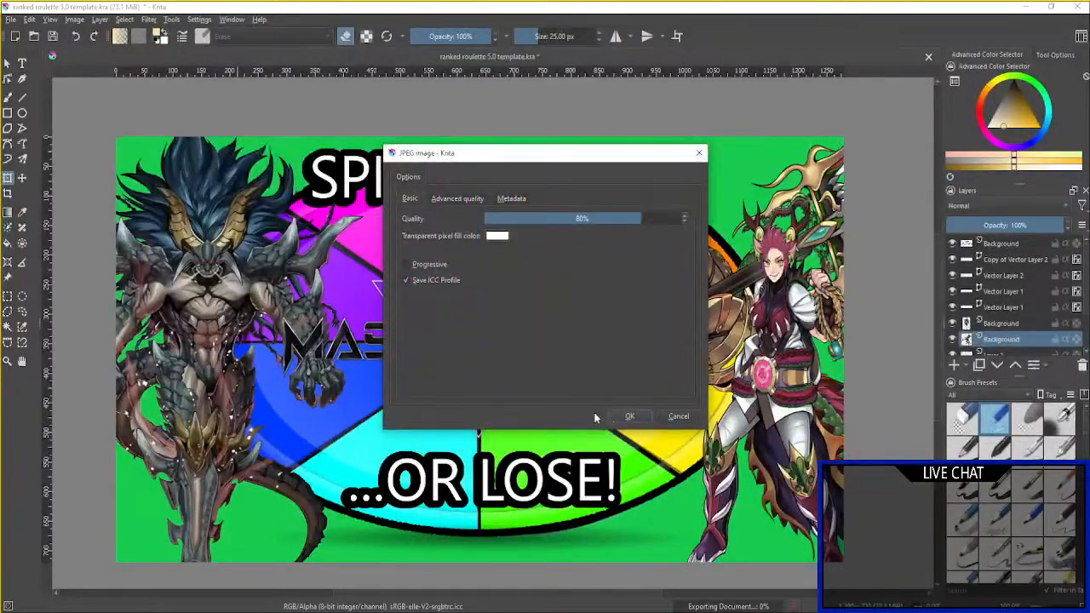
{"action": "left_click", "coordinate": [629, 416]}
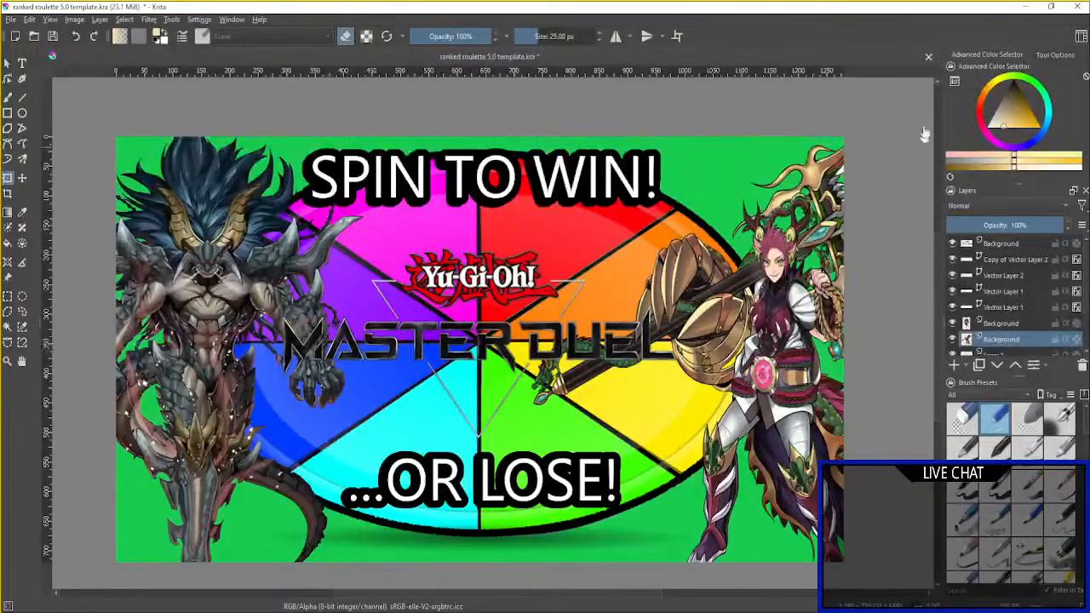
{"action": "left_click", "coordinate": [928, 57]}
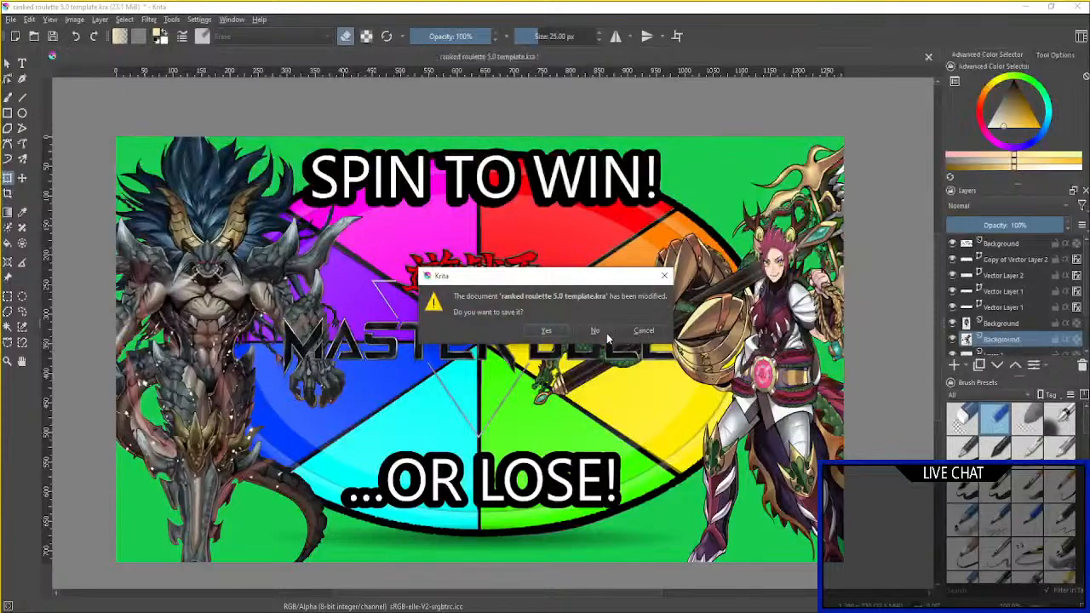
{"action": "left_click", "coordinate": [596, 332]}
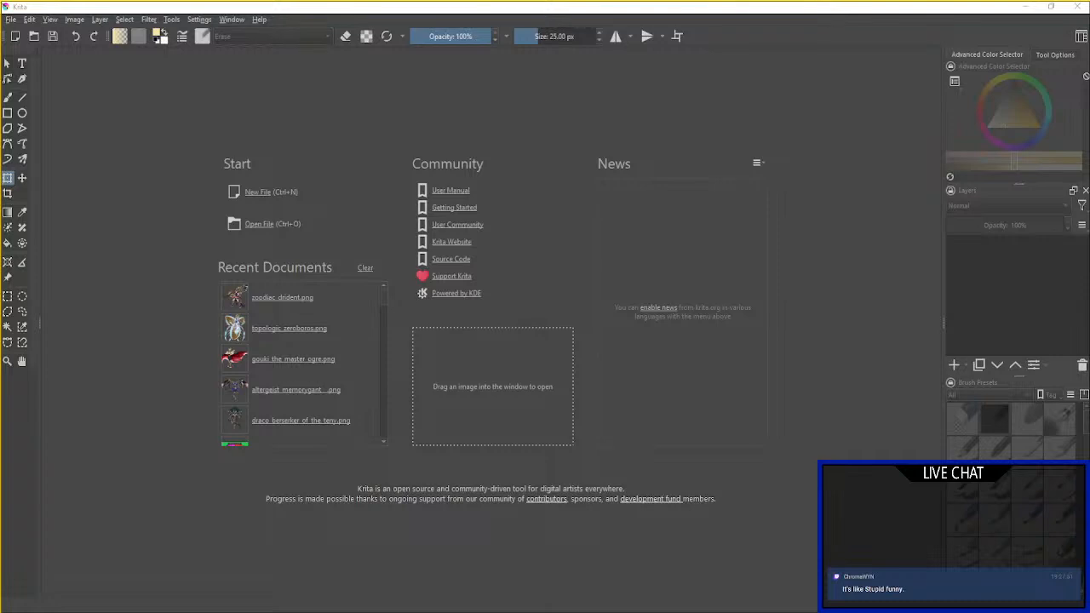
Create a new blank 1280 × 720 pixel RGB/Alpha document.
{"action": "left_click", "coordinate": [270, 193]}
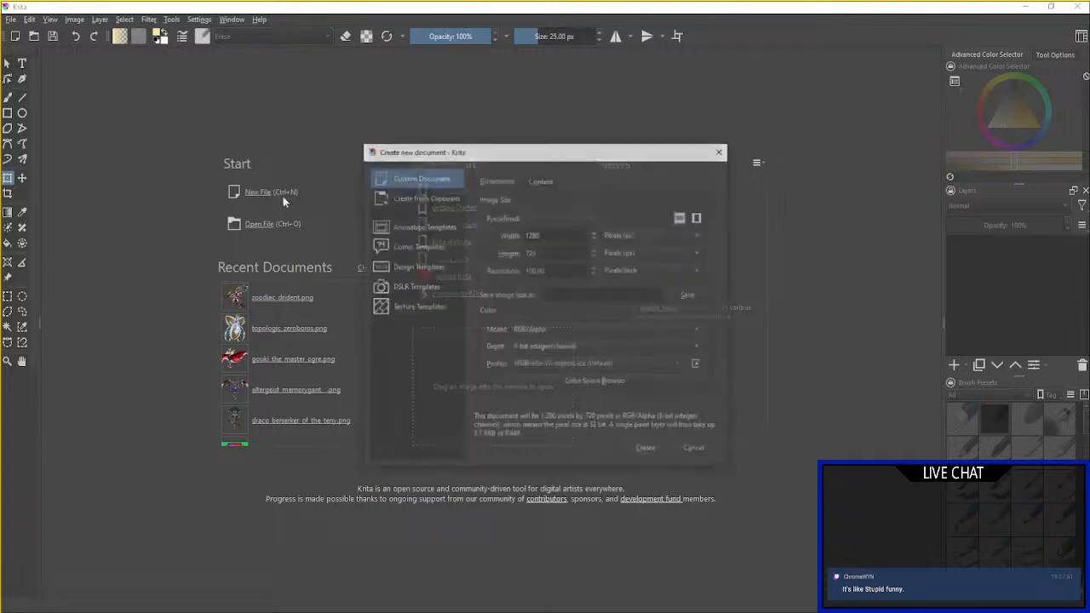
{"action": "left_click", "coordinate": [657, 449]}
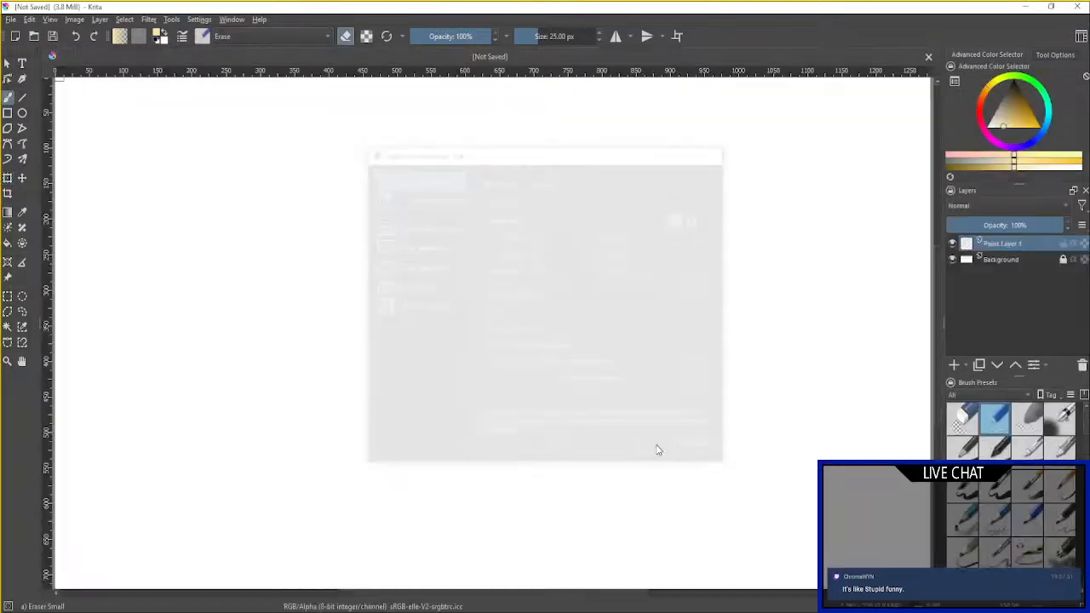
{"action": "scroll", "coordinate": [619, 377], "scroll_direction": "down", "scroll_amount": 2}
{"action": "scroll", "coordinate": [620, 377], "scroll_direction": "up", "scroll_amount": 1}
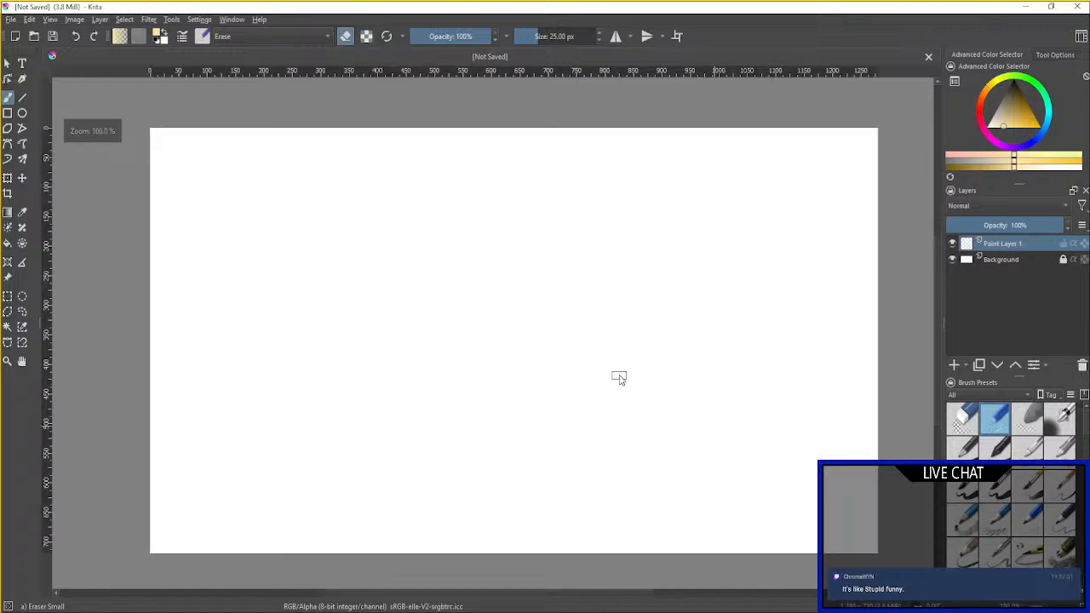
Open the desert background image MHST_Trese_Desert.webp.
{"action": "left_click", "coordinate": [12, 23]}
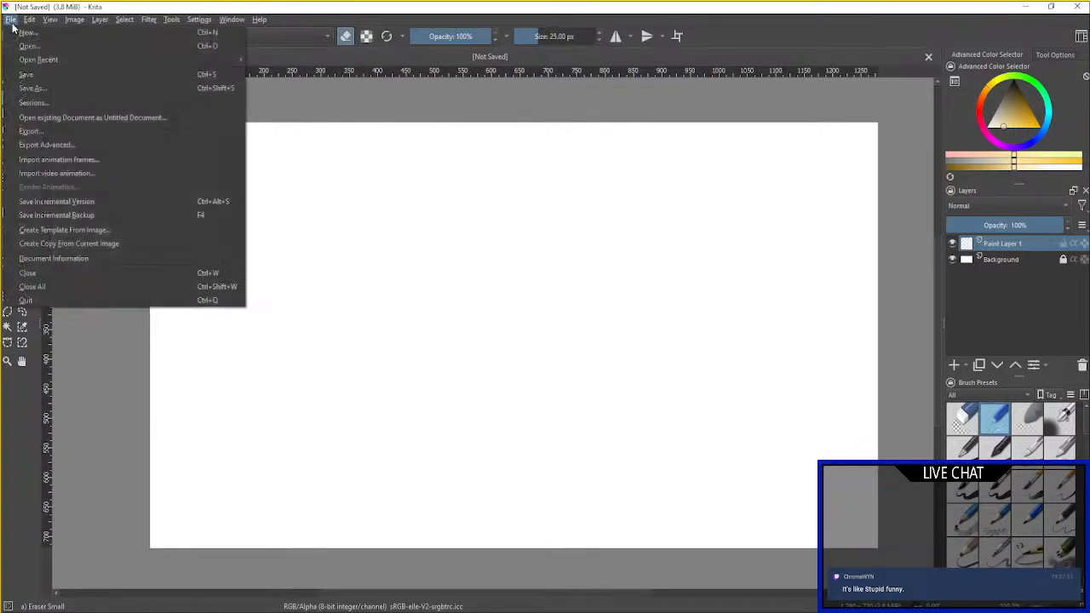
{"action": "left_click", "coordinate": [23, 46]}
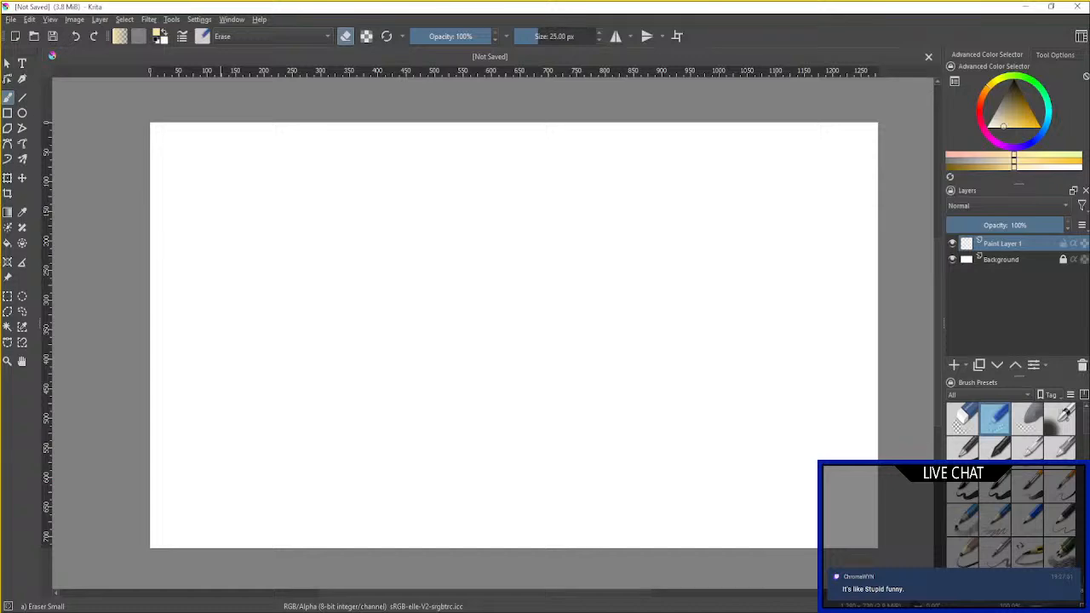
{"action": "left_click", "coordinate": [561, 440]}
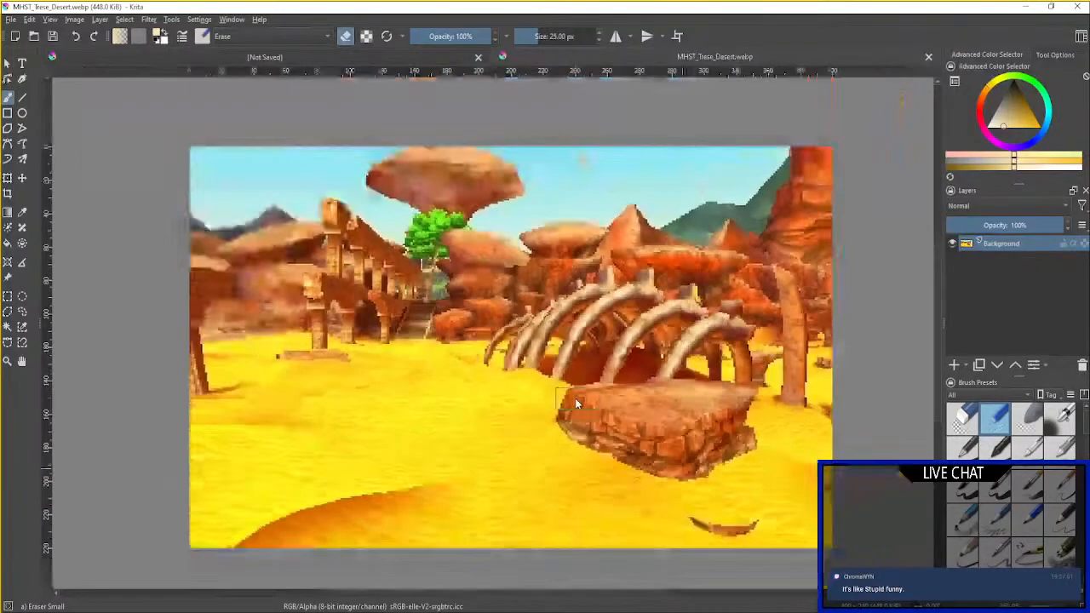
Copy the desert image's layer and paste it above Paint Layer 1 in the new blank document.
{"action": "right_click", "coordinate": [1015, 260]}
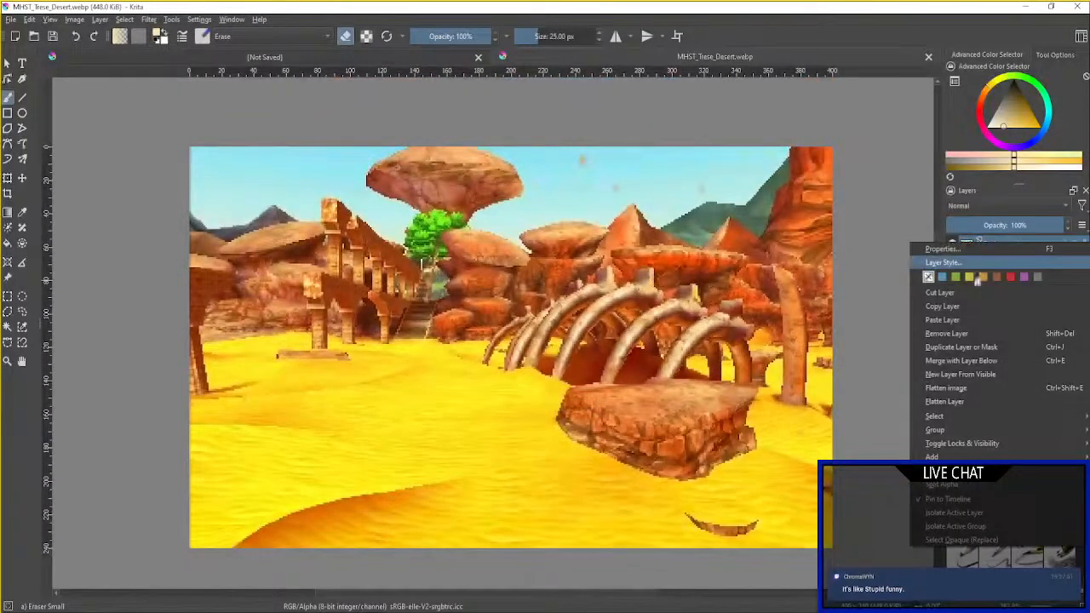
{"action": "left_click", "coordinate": [941, 305]}
{"action": "left_click", "coordinate": [247, 58]}
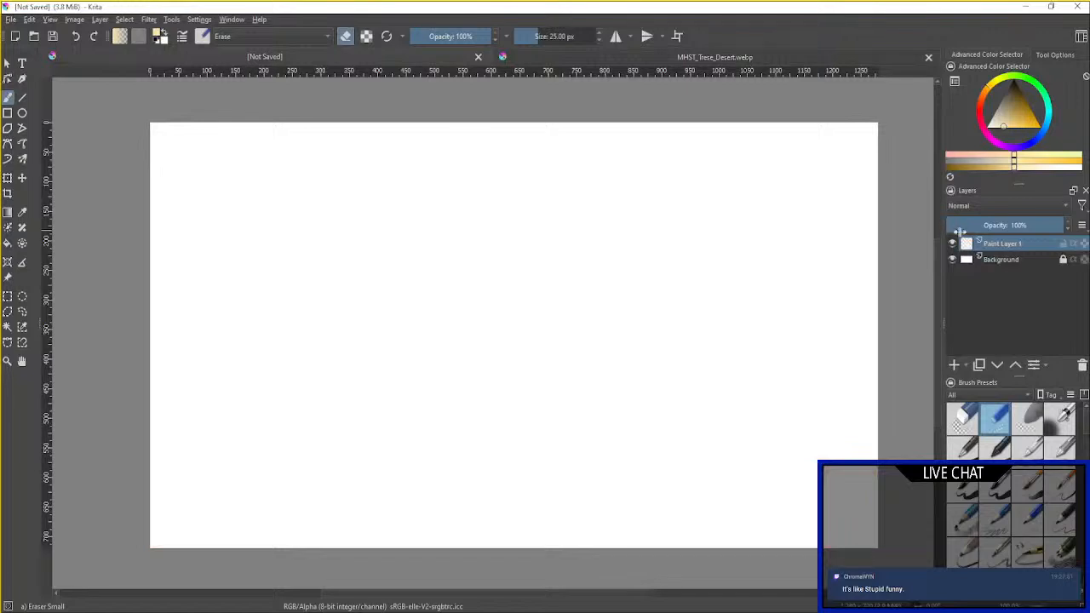
{"action": "right_click", "coordinate": [1006, 245]}
{"action": "left_click", "coordinate": [957, 320]}
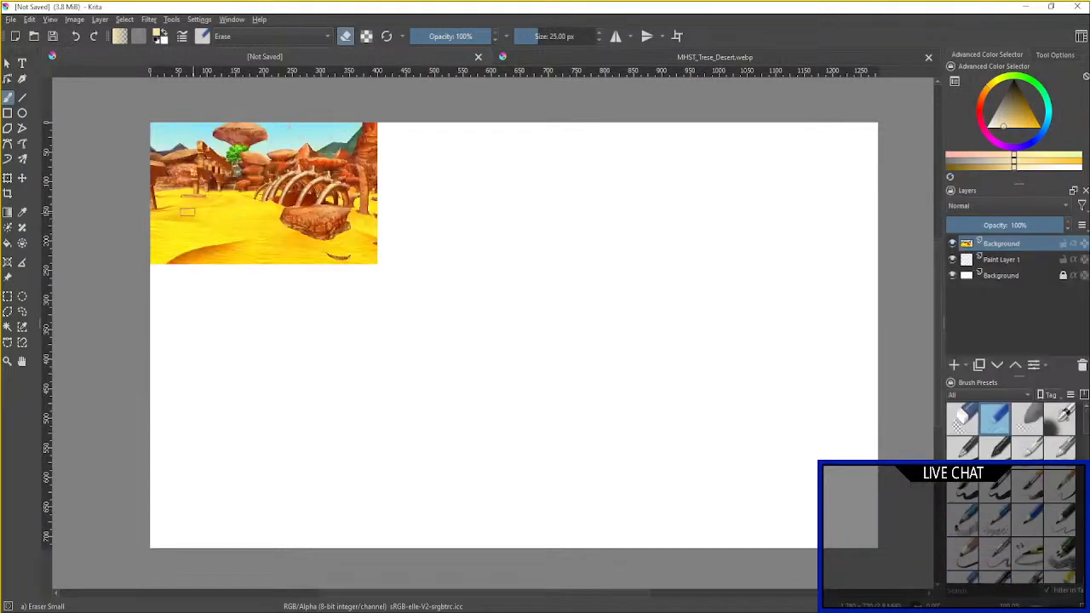
Scale the pasted desert layer to fill the whole canvas and close the MHST_Trese_Desert.webp document.
{"action": "left_click", "coordinate": [8, 178]}
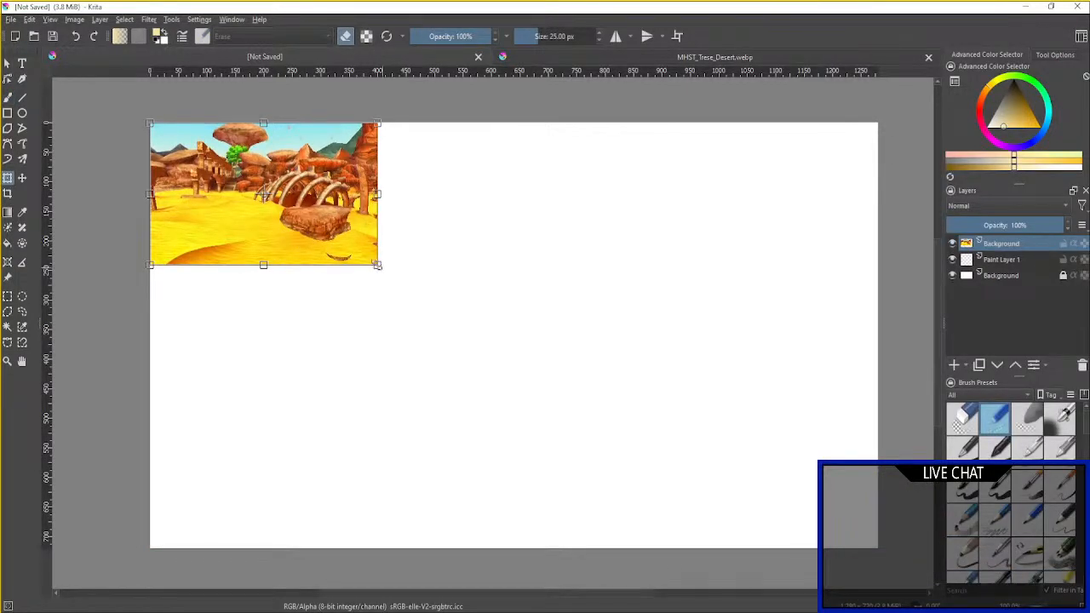
{"action": "left_click_drag", "start_coordinate": [378, 265], "coordinate": [877, 548]}
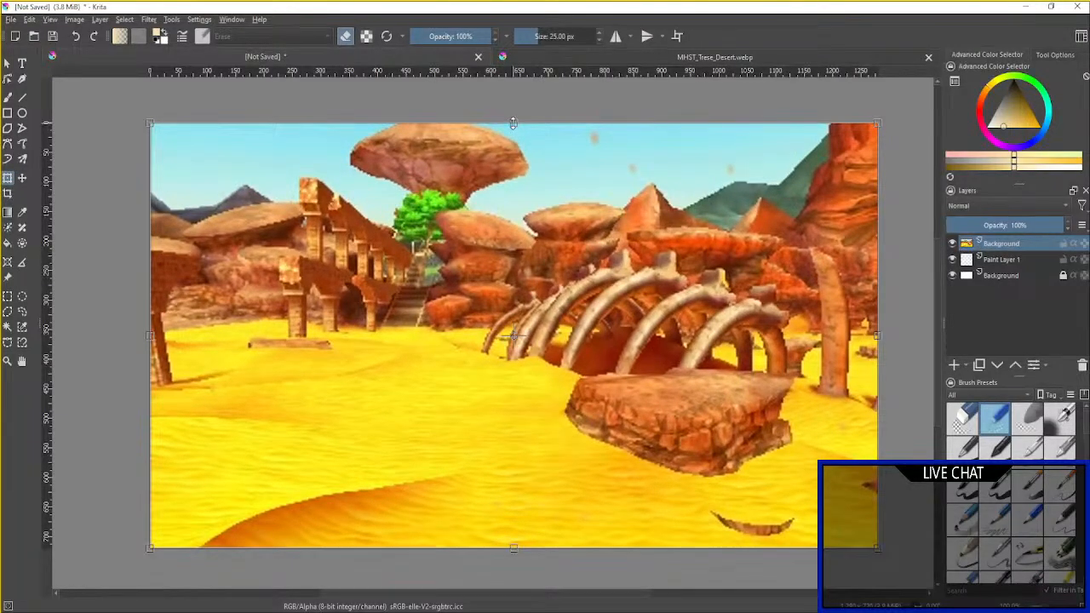
{"action": "key", "text": "Return"}
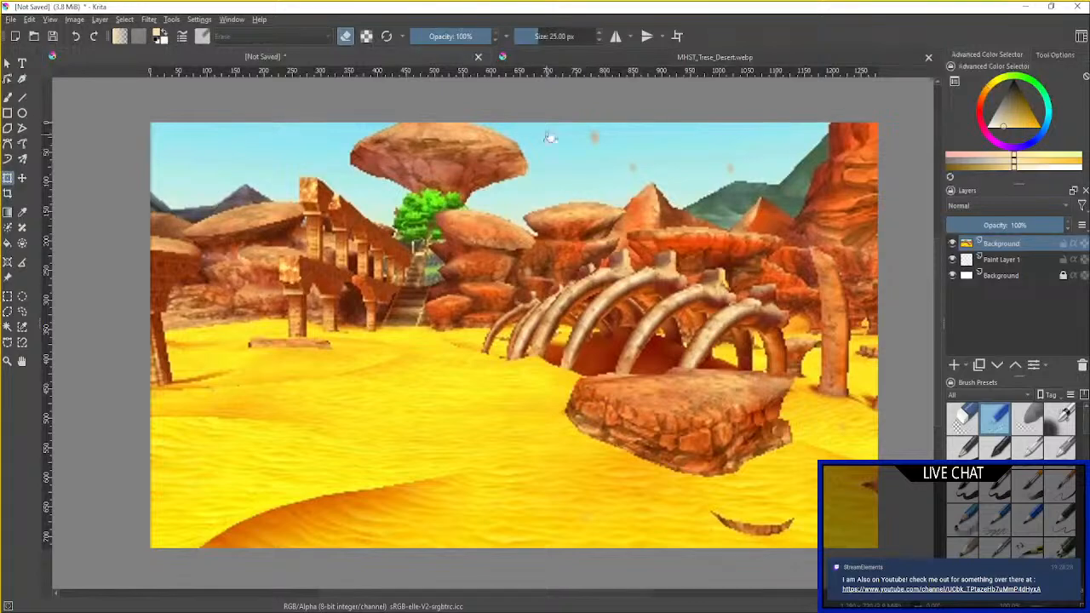
{"action": "left_click", "coordinate": [928, 57]}
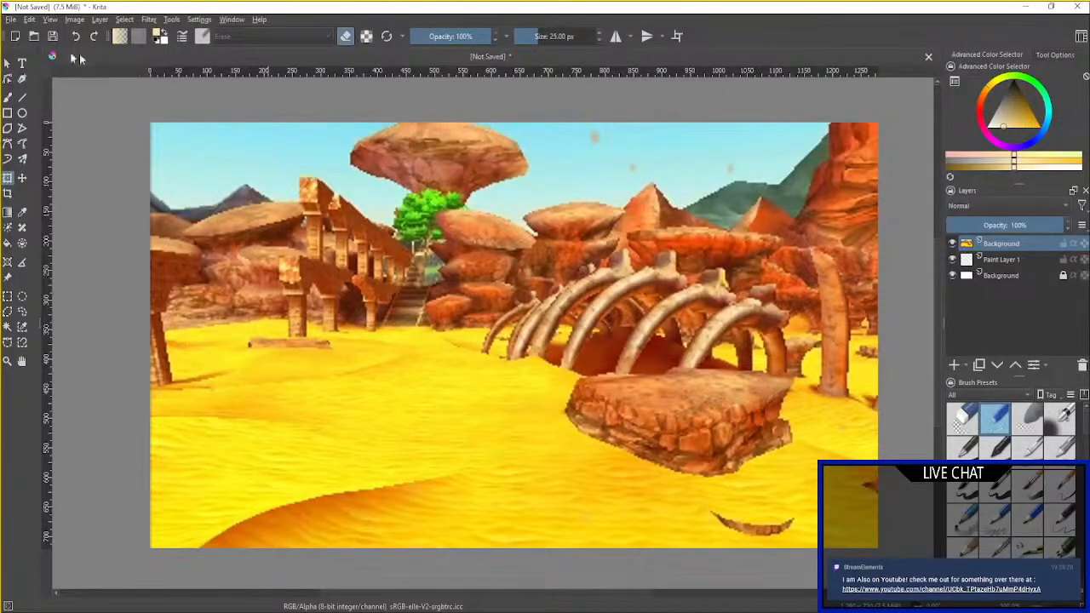
Open the Monster Hunter Stories logo image MHS_Logo.png.
{"action": "left_click", "coordinate": [12, 20]}
{"action": "left_click", "coordinate": [27, 45]}
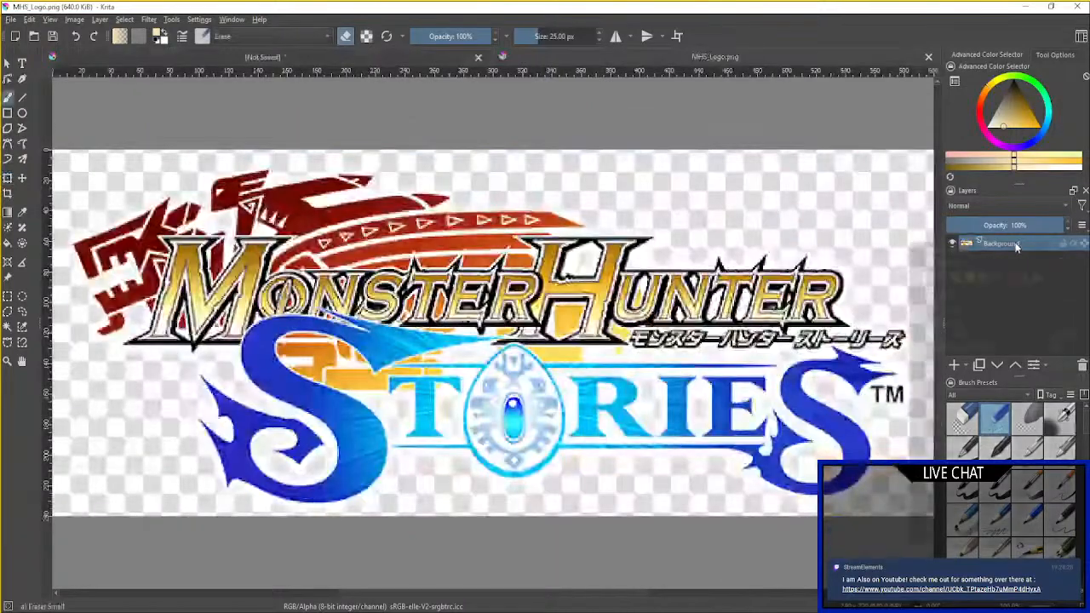
{"action": "right_click", "coordinate": [1015, 245]}
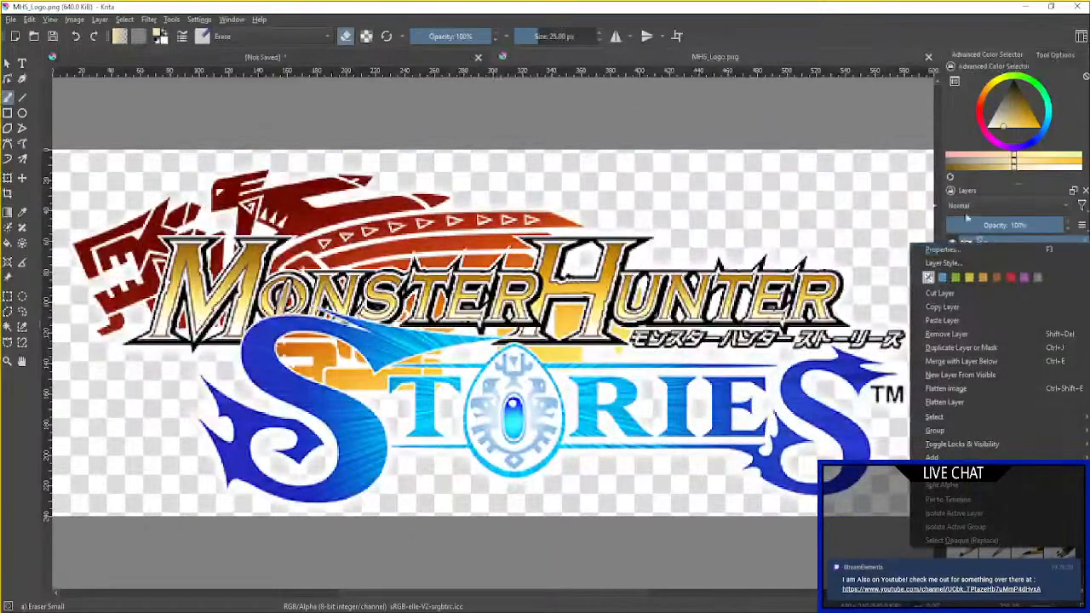
{"action": "left_click", "coordinate": [831, 122]}
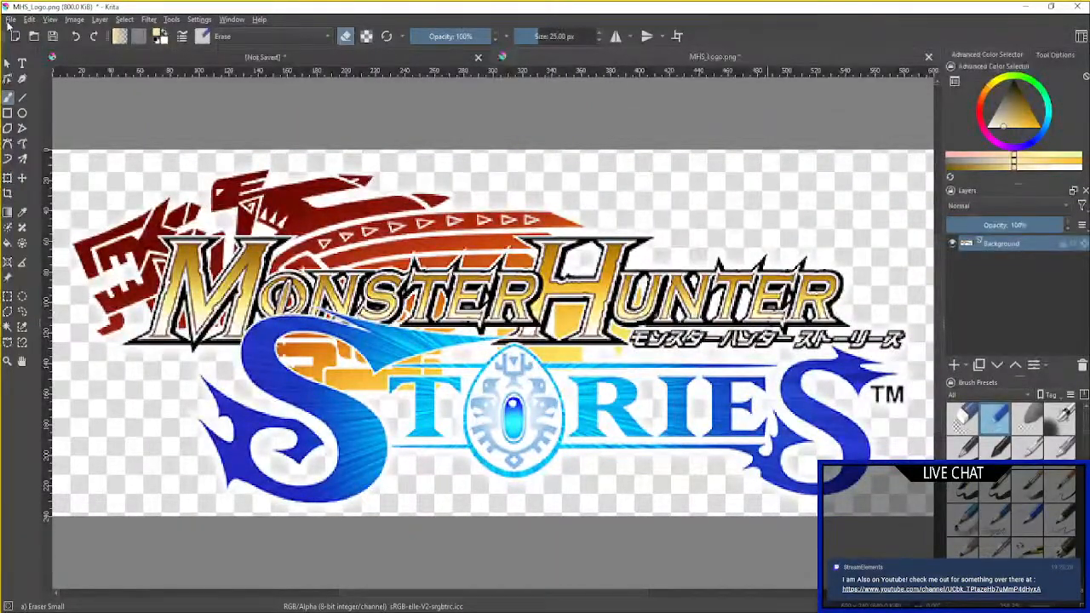
Open MHST-Enslaved_Barroth.webp with its original dimensions, without cropping or resizing it.
{"action": "left_click", "coordinate": [11, 19]}
{"action": "key", "text": "Escape"}
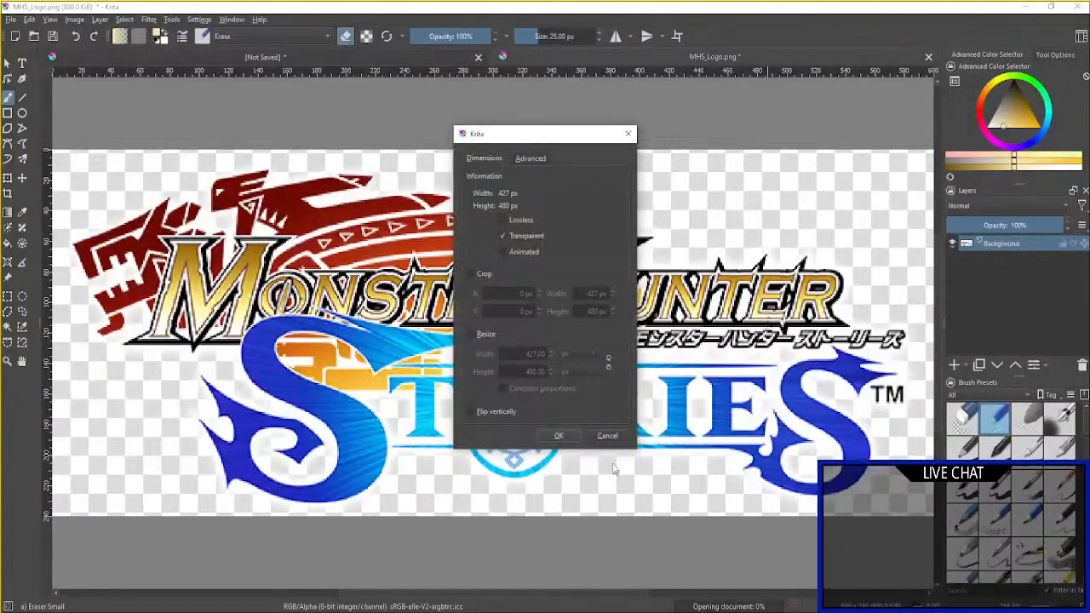
{"action": "left_click", "coordinate": [566, 437]}
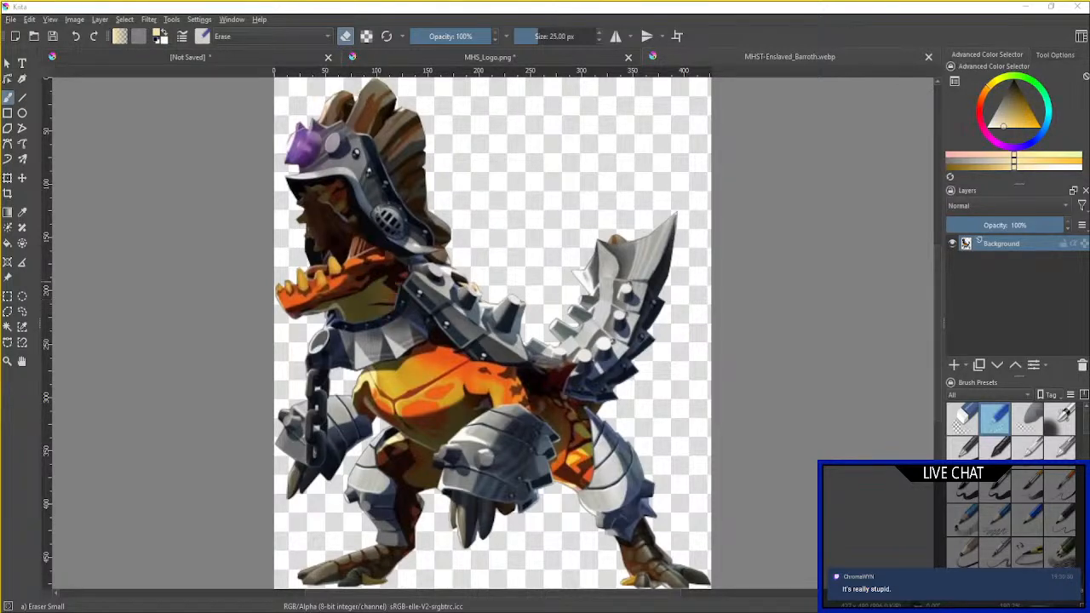
Copy the Enslaved Barroth layer and paste it above the desert layer in the unsaved thumbnail document.
{"action": "right_click", "coordinate": [1015, 245]}
{"action": "left_click", "coordinate": [955, 307]}
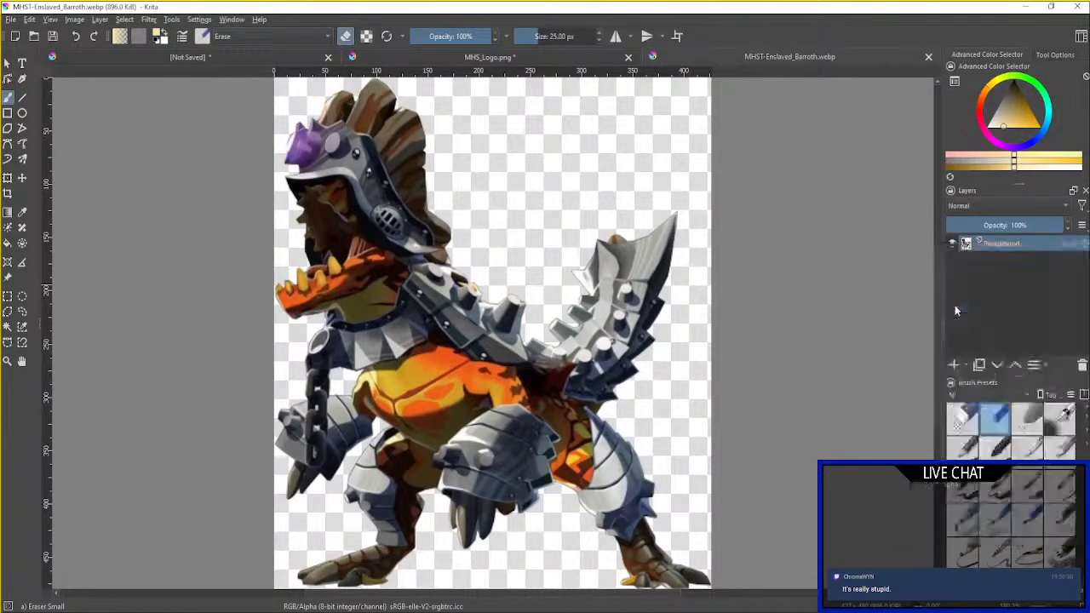
{"action": "left_click", "coordinate": [275, 55]}
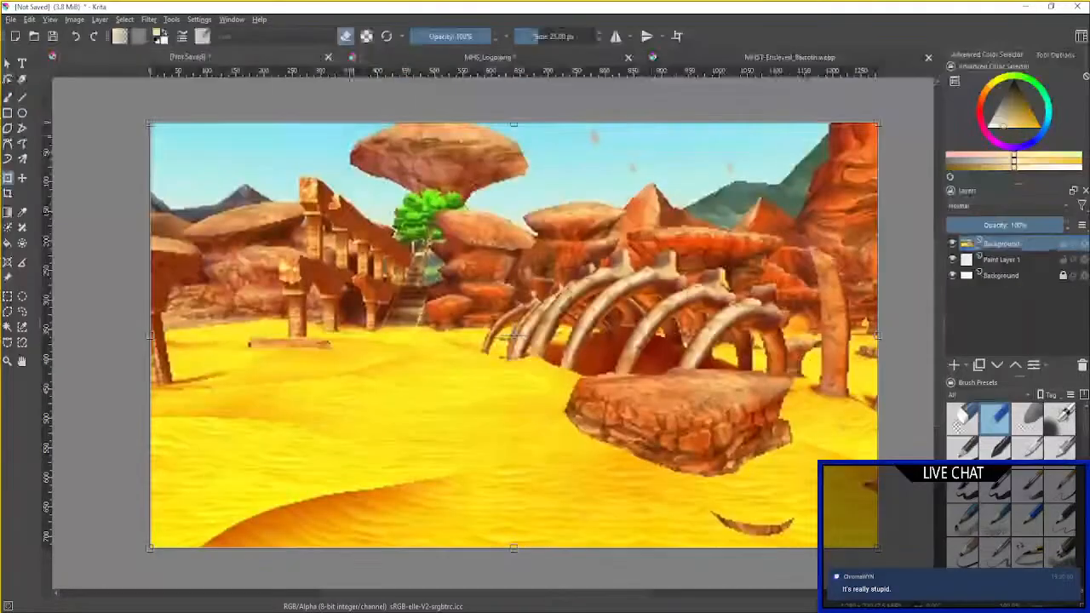
{"action": "right_click", "coordinate": [1021, 246]}
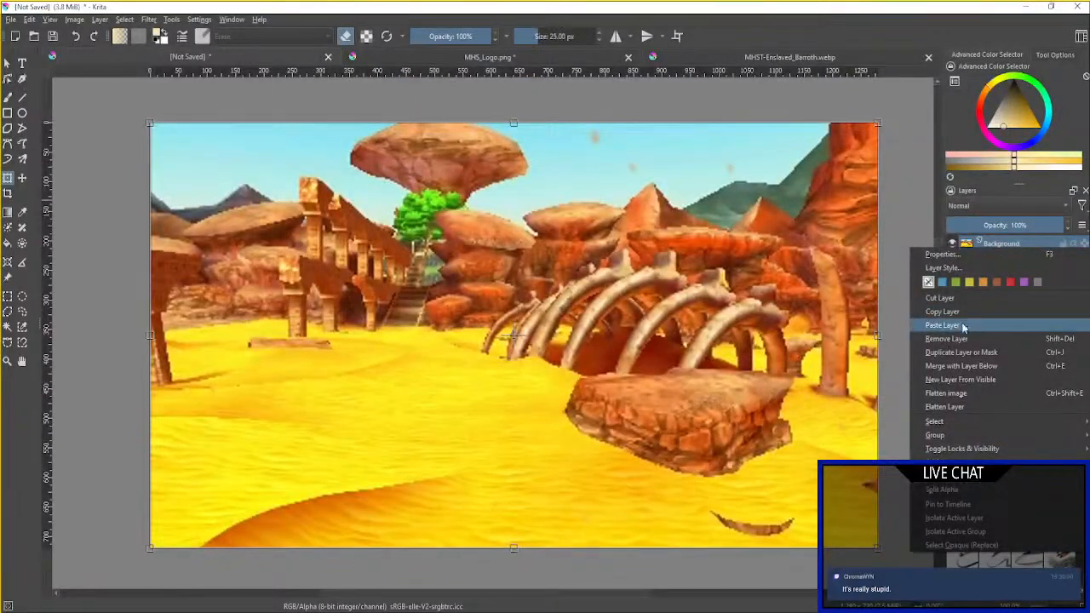
{"action": "left_click", "coordinate": [955, 326]}
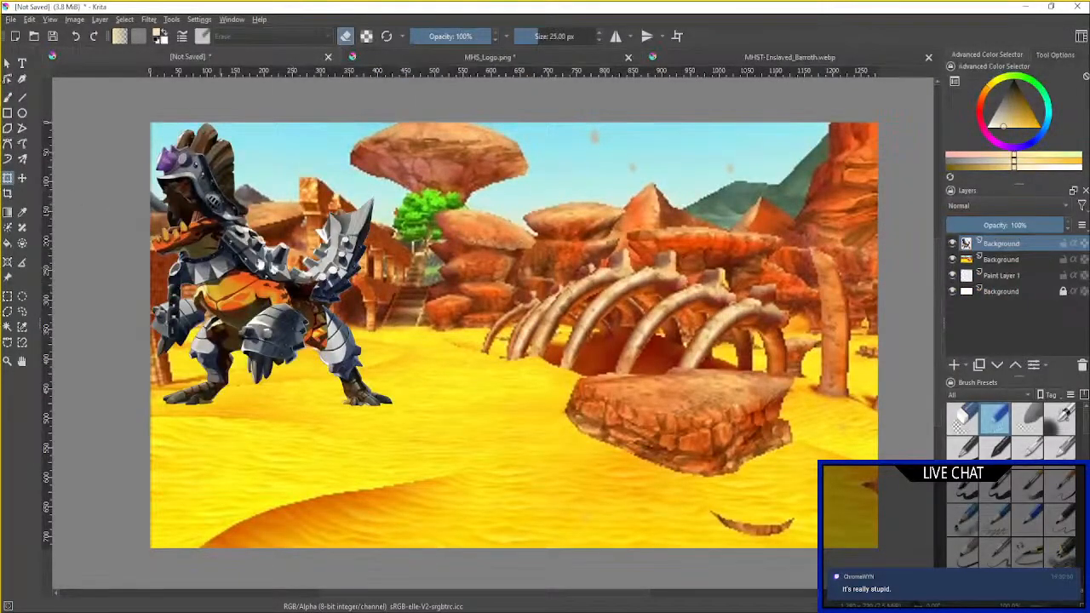
Move the pasted Barroth to the right half of the canvas and enlarge it to nearly the full canvas height.
{"action": "left_click", "coordinate": [7, 179]}
{"action": "left_click_drag", "start_coordinate": [349, 300], "coordinate": [847, 414]}
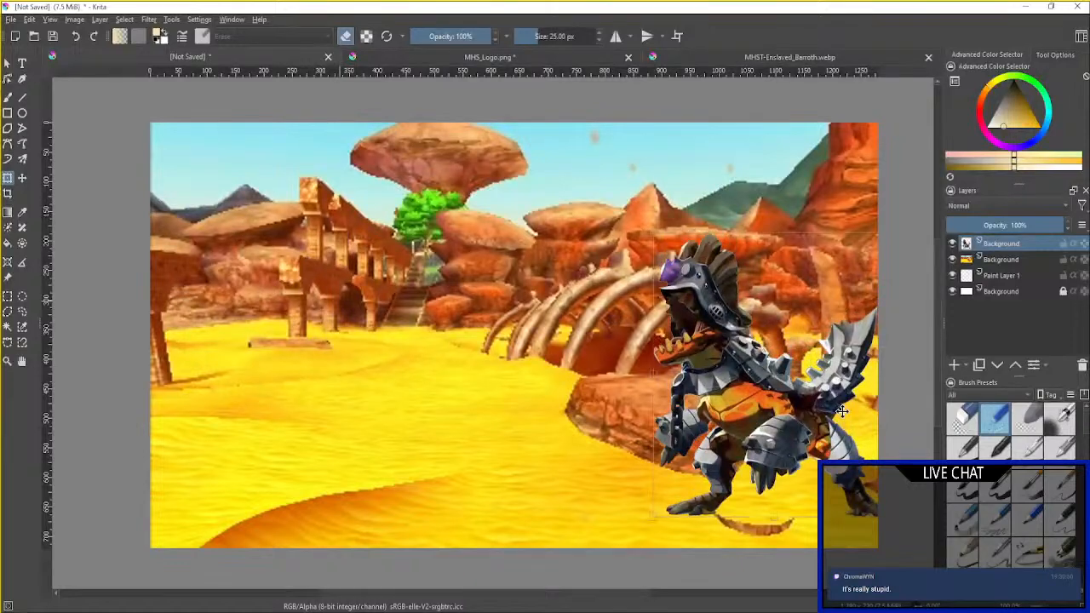
{"action": "left_click_drag", "start_coordinate": [656, 225], "coordinate": [531, 140]}
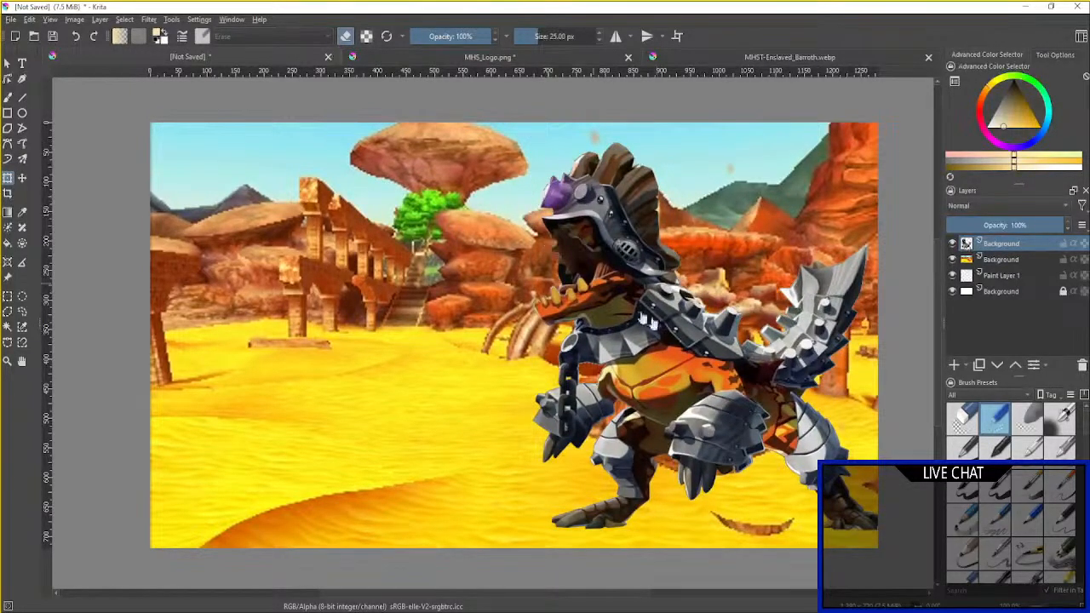
{"action": "left_click_drag", "start_coordinate": [779, 360], "coordinate": [779, 368]}
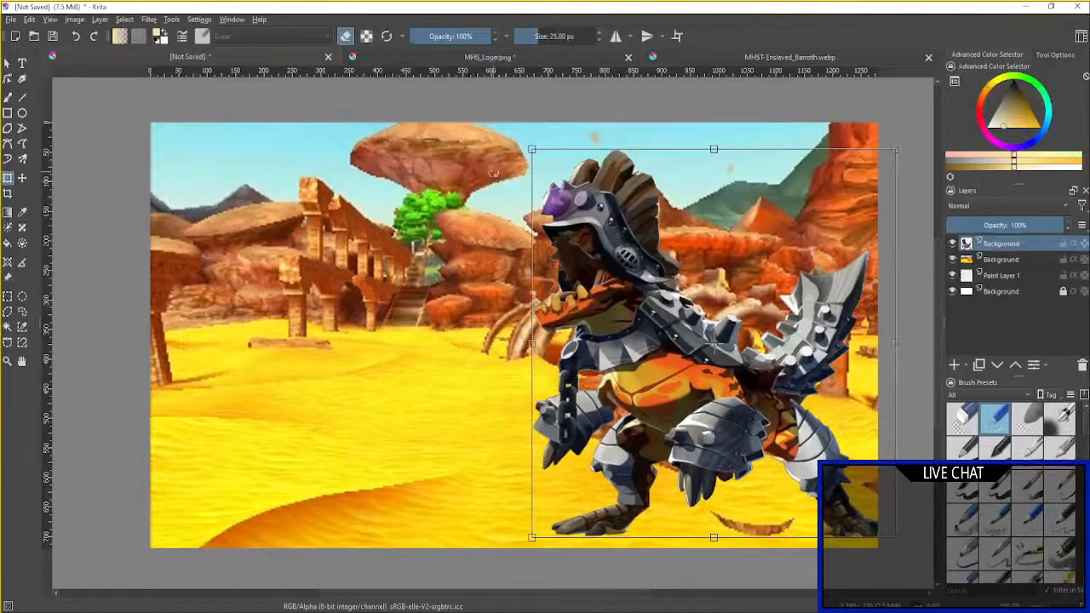
{"action": "left_click_drag", "start_coordinate": [531, 143], "coordinate": [515, 136]}
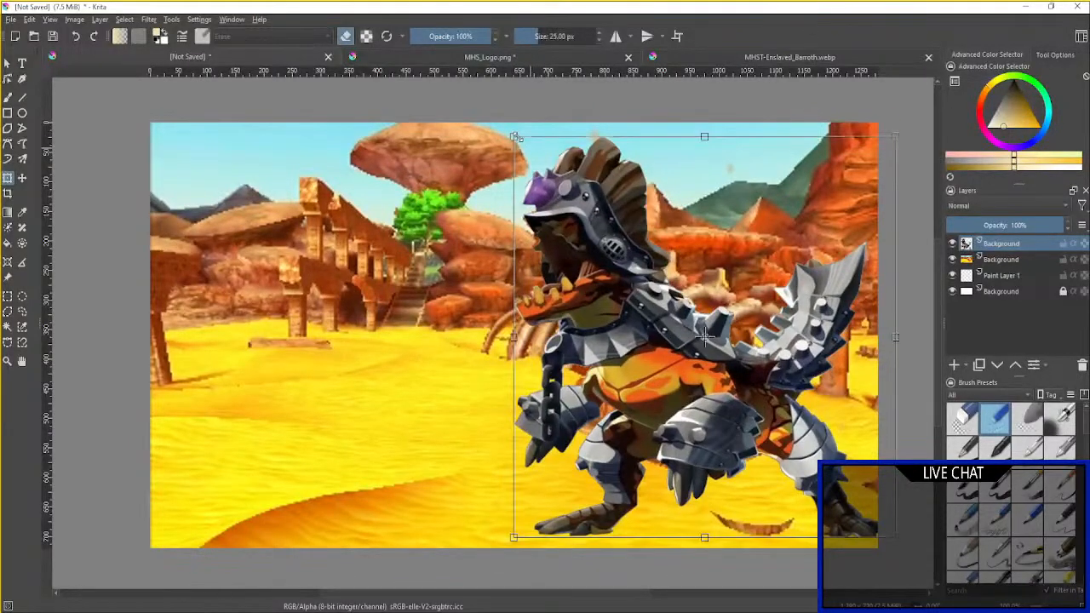
{"action": "key", "text": "Return"}
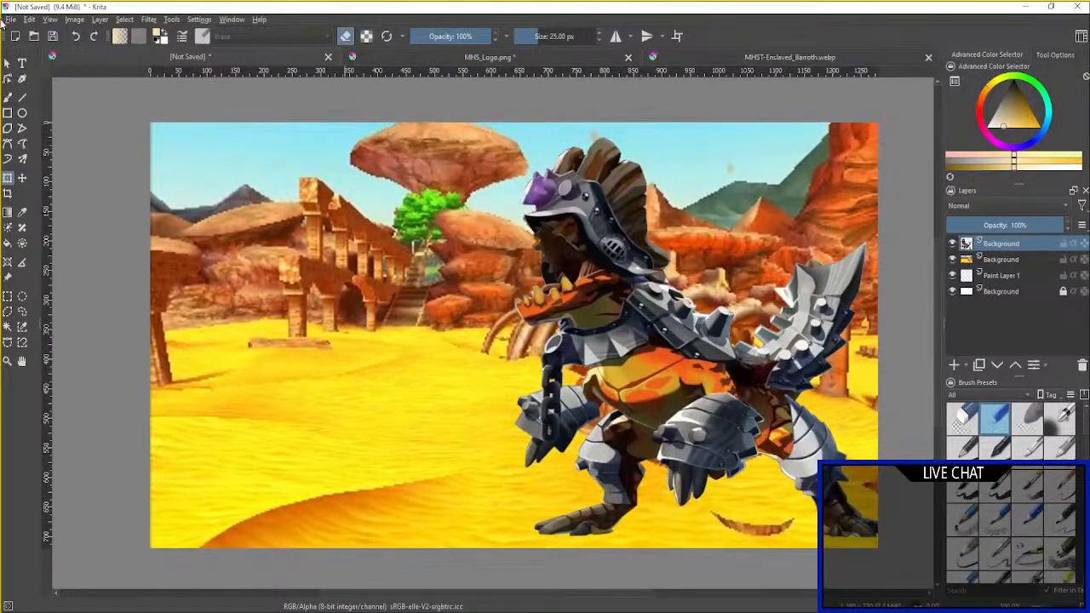
Open stories ratha riding.png and paste its layer above the Barroth layer in the thumbnail document.
{"action": "left_click", "coordinate": [10, 18]}
{"action": "left_click", "coordinate": [22, 46]}
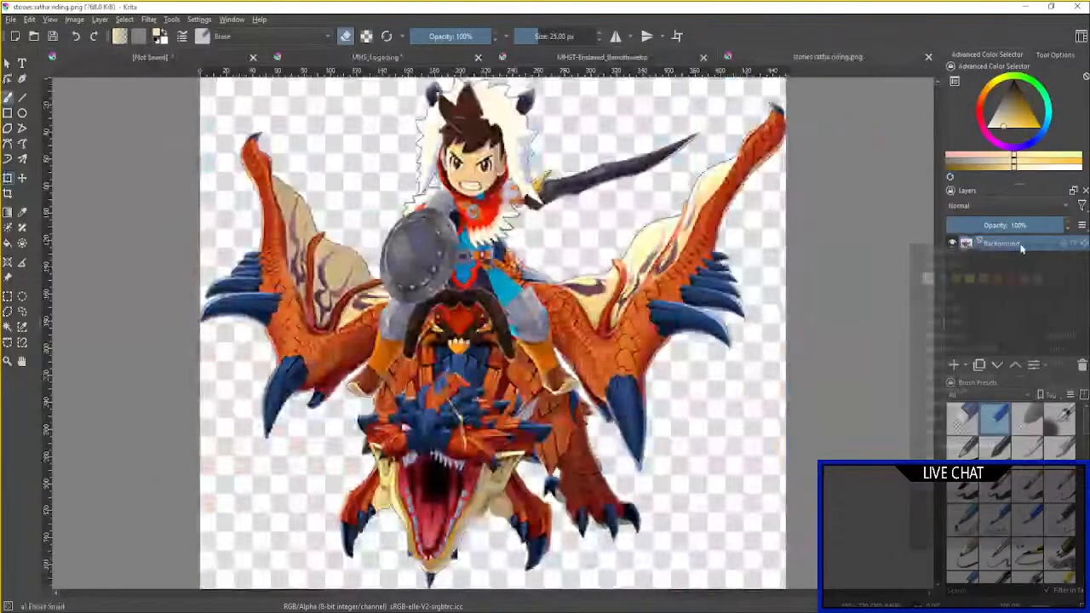
{"action": "right_click", "coordinate": [1017, 243]}
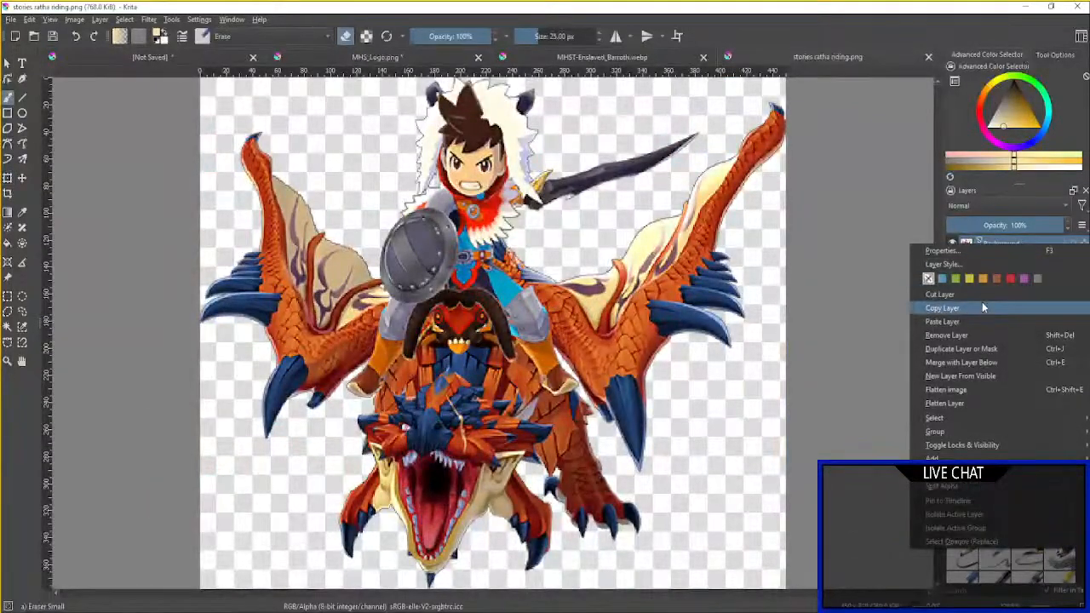
{"action": "left_click", "coordinate": [984, 307]}
{"action": "left_click", "coordinate": [223, 62]}
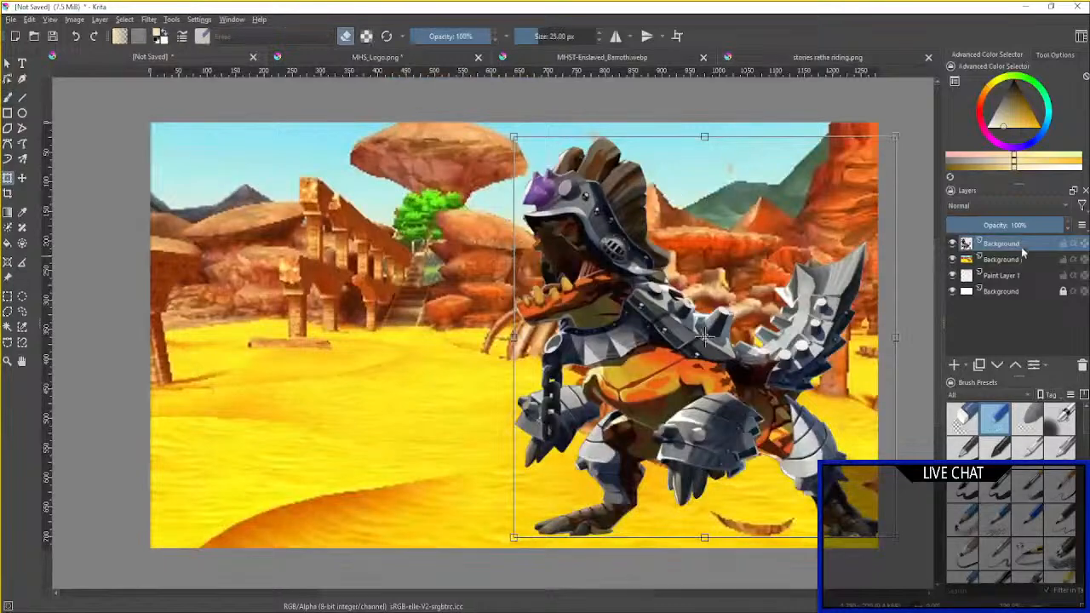
{"action": "right_click", "coordinate": [971, 245]}
{"action": "left_click", "coordinate": [950, 324]}
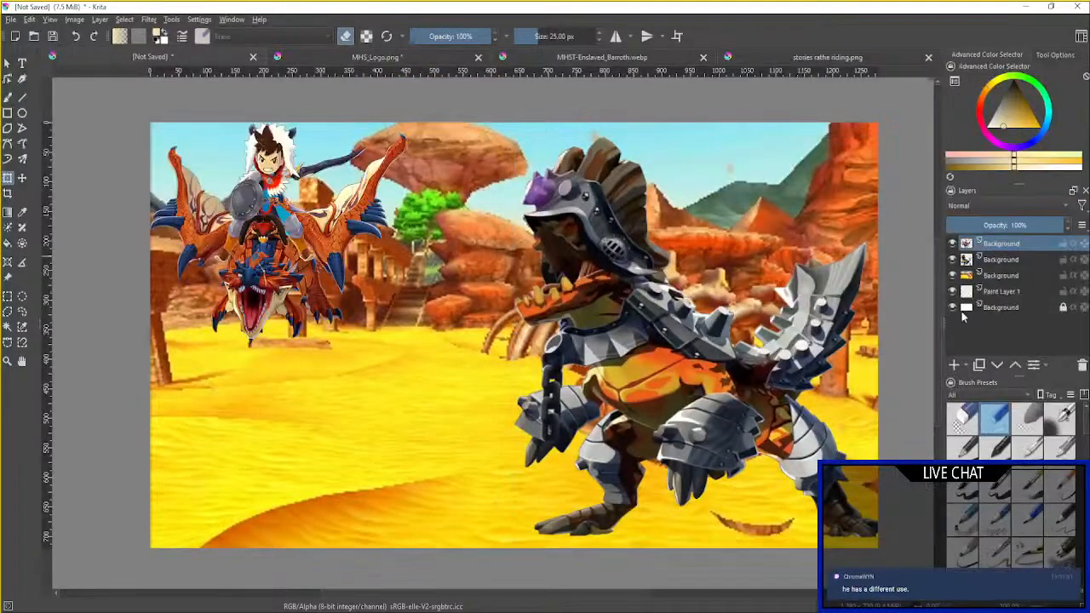
Mirror the Rathalos rider horizontally, move it to the canvas's lower left and enlarge it beside the Barroth.
{"action": "right_click", "coordinate": [323, 230]}
{"action": "left_click", "coordinate": [349, 332]}
{"action": "left_click_drag", "start_coordinate": [339, 281], "coordinate": [317, 426]}
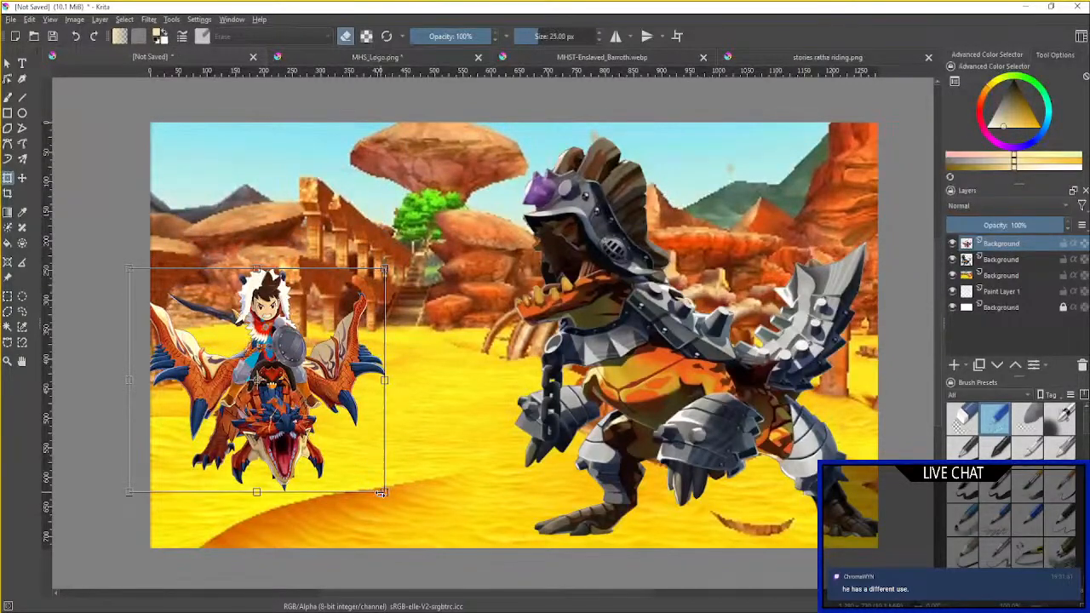
{"action": "left_click_drag", "start_coordinate": [374, 492], "coordinate": [469, 535]}
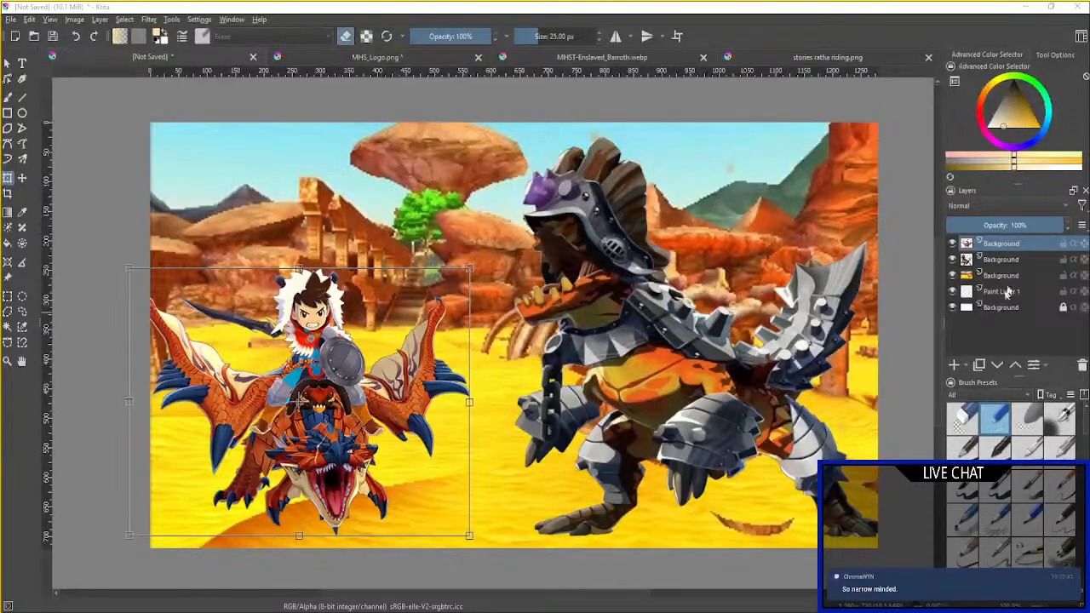
{"action": "left_click", "coordinate": [1019, 259]}
{"action": "left_click", "coordinate": [998, 247]}
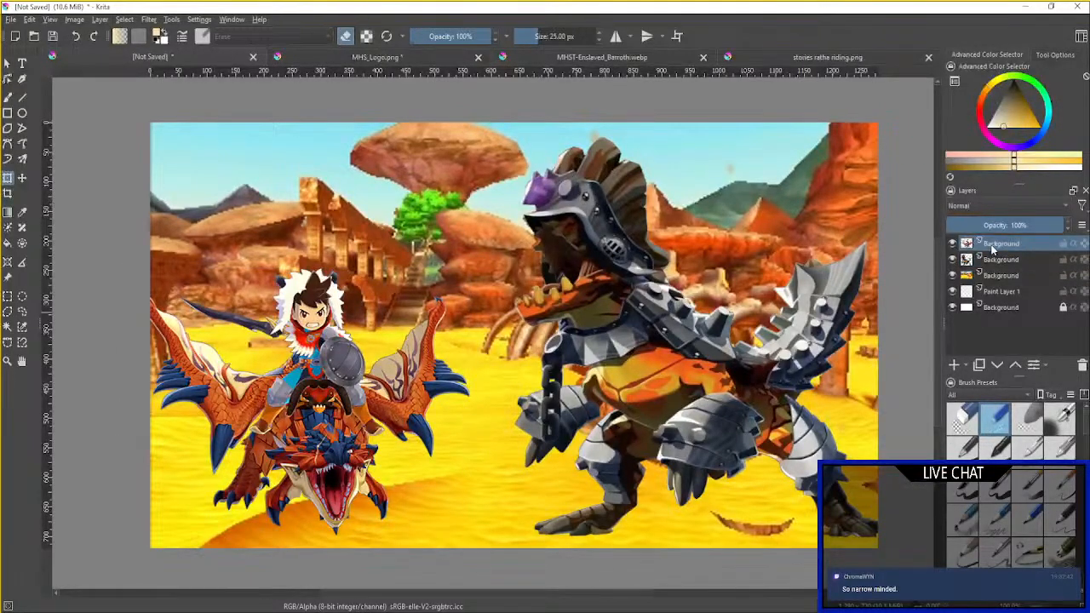
Create a text box across the top of the canvas, clear its placeholder text and set white Segoe UI at size 62.
{"action": "left_click", "coordinate": [22, 63]}
{"action": "left_click_drag", "start_coordinate": [315, 137], "coordinate": [873, 213]}
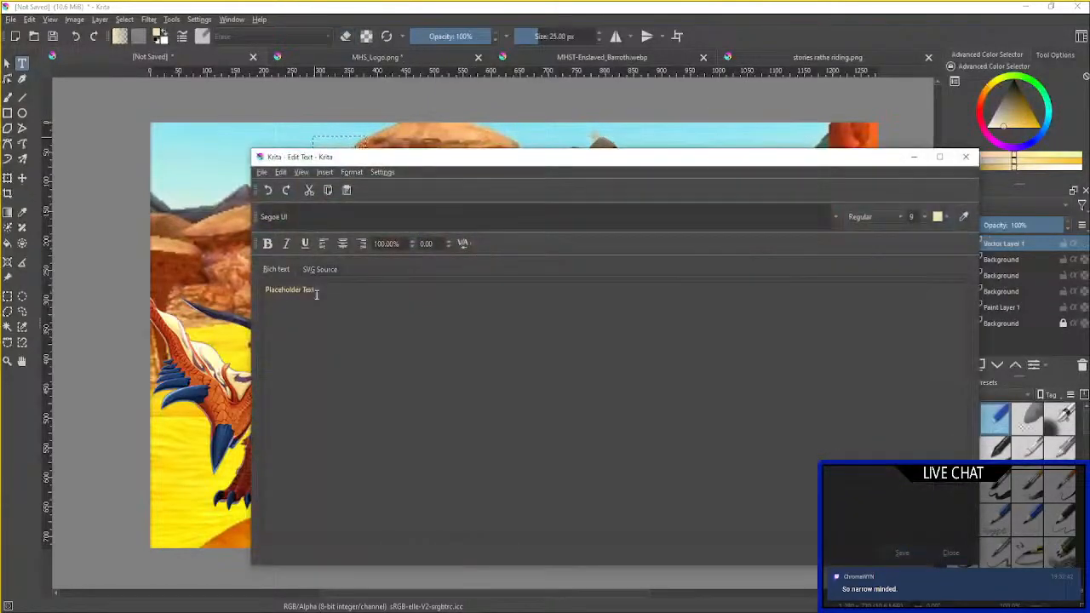
{"action": "left_click_drag", "start_coordinate": [316, 293], "coordinate": [264, 291]}
{"action": "key", "text": "BackSpace"}
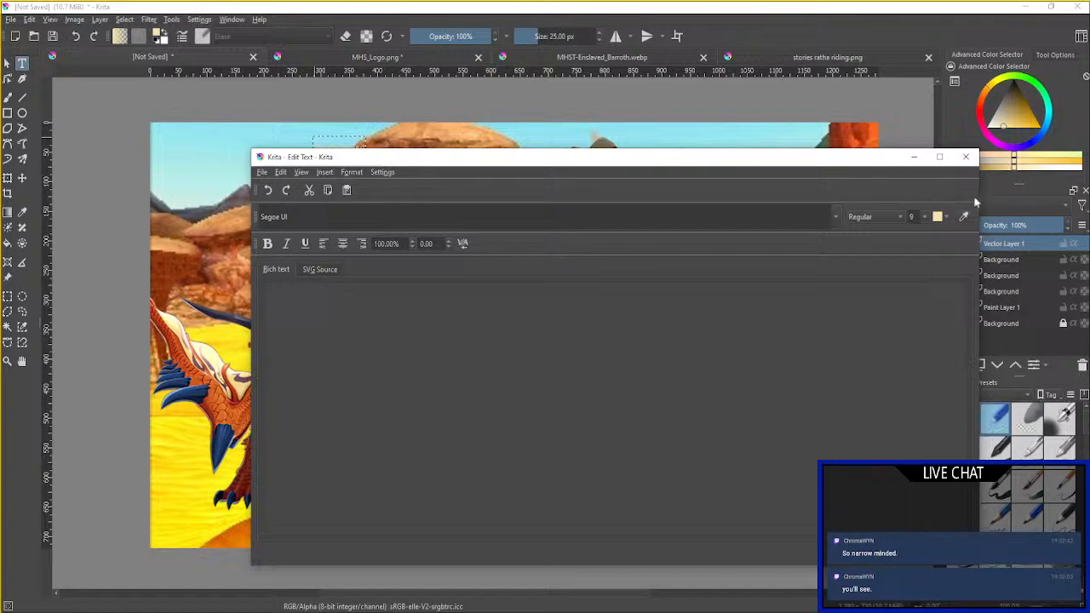
{"action": "left_click", "coordinate": [943, 217]}
{"action": "left_click", "coordinate": [943, 249]}
{"action": "type", "text": "62"}
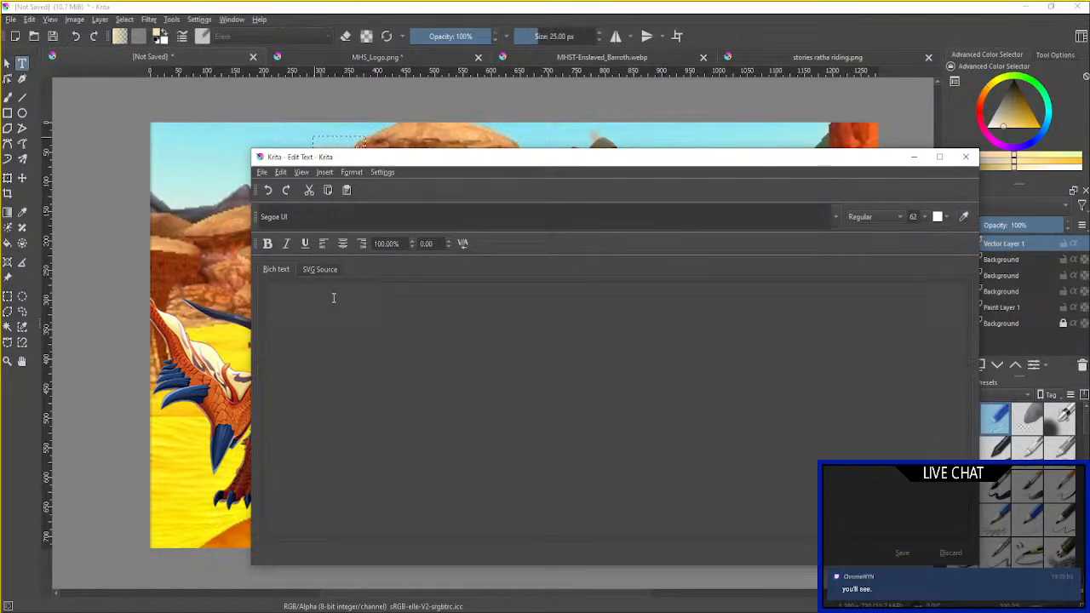
{"action": "left_click", "coordinate": [333, 297]}
{"action": "type", "text": "i'M IN"}
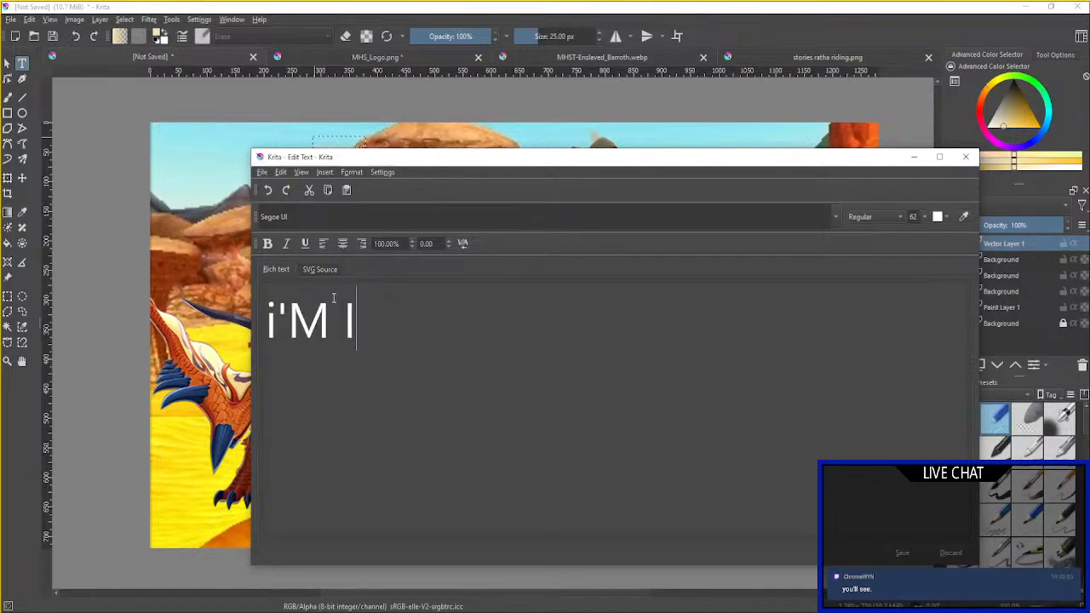
{"action": "key", "text": "BackSpace"}
{"action": "key", "text": "BackSpace"}
{"action": "key", "text": "BackSpace"}
{"action": "key", "text": "BackSpace"}
{"action": "key", "text": "BackSpace"}
{"action": "key", "text": "BackSpace"}
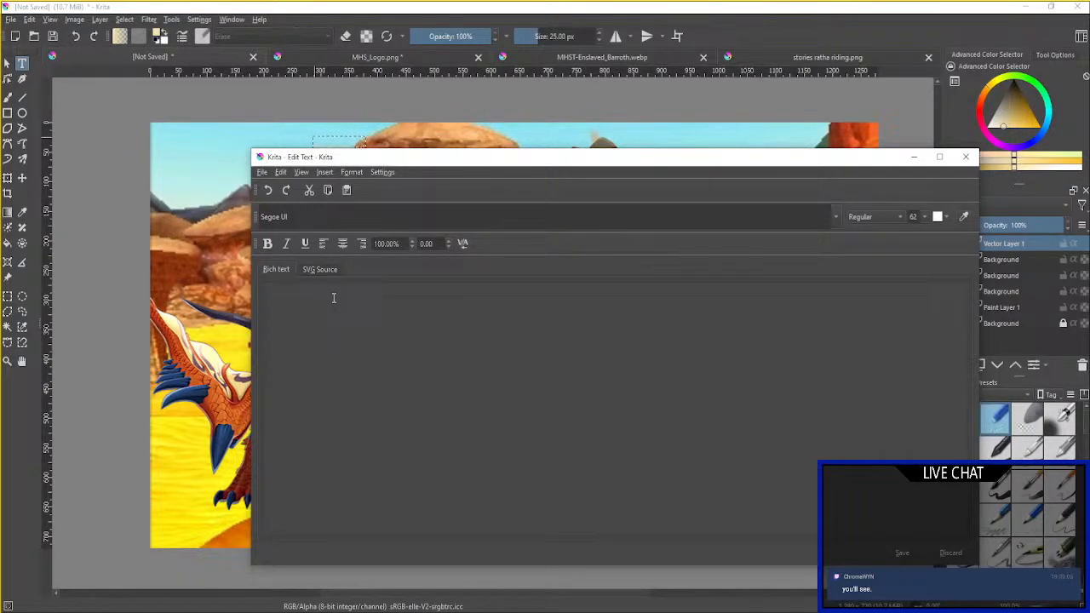
Enter the text "I'M IN GREAT PAIN" and place it in the canvas's upper left above the rider.
{"action": "type", "text": "I'M IN"}
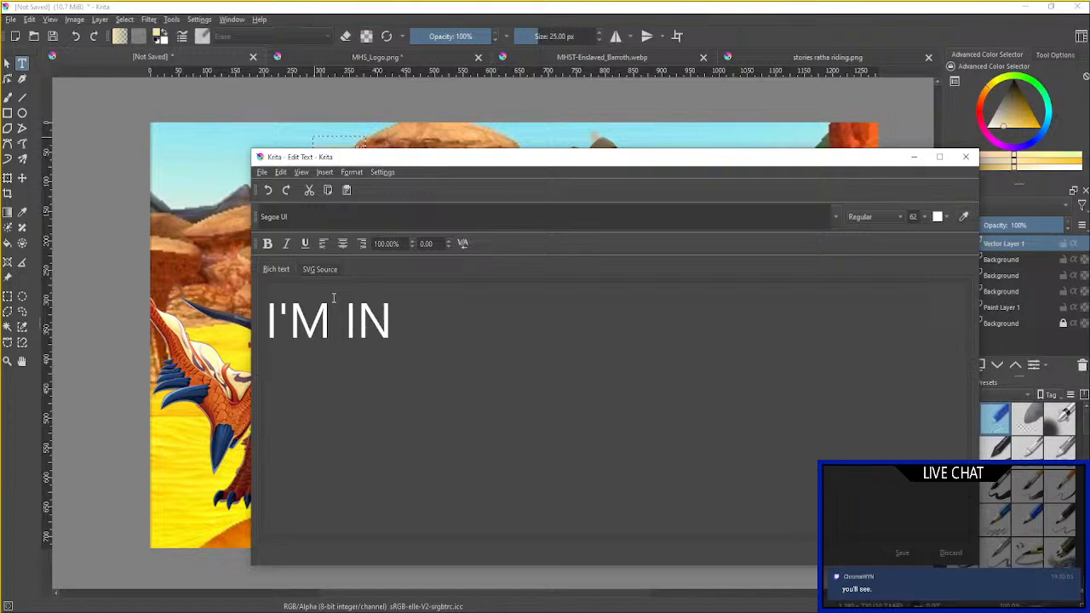
{"action": "type", "text": " GREAT PAIN"}
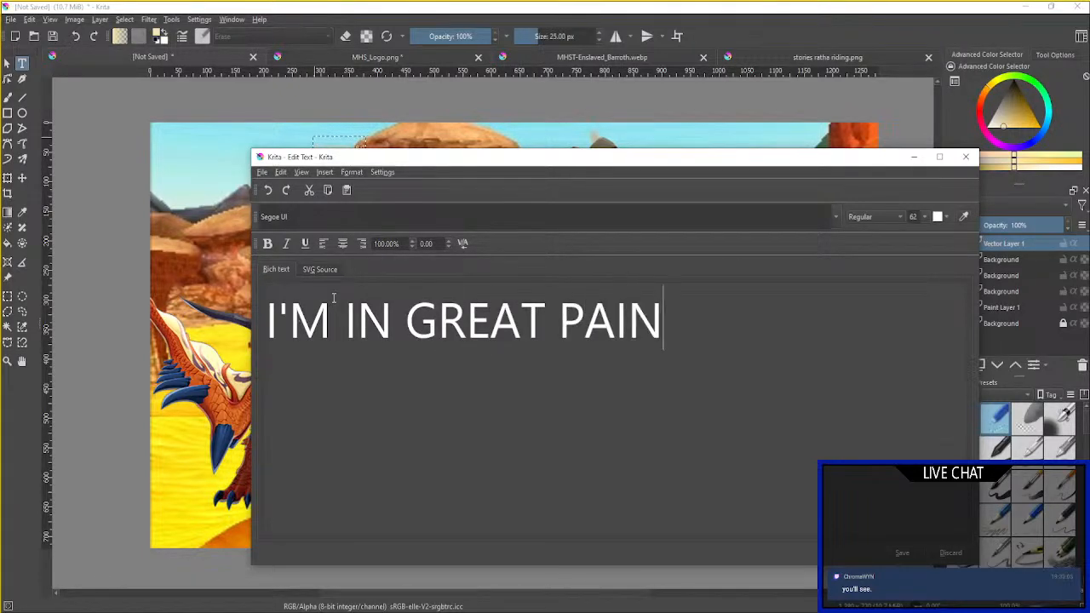
{"action": "left_click", "coordinate": [911, 552]}
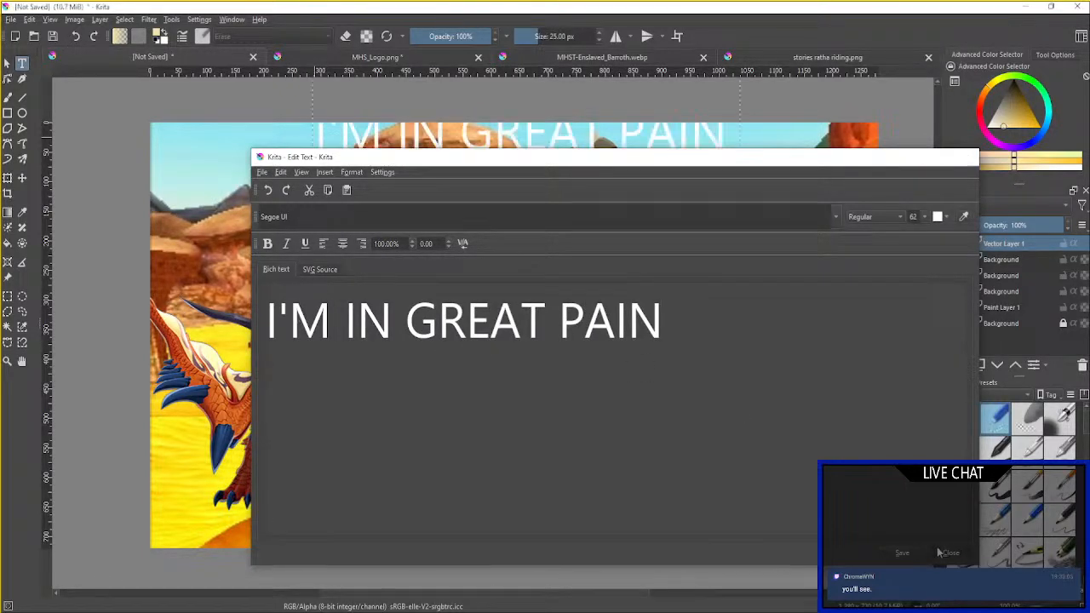
{"action": "left_click_drag", "start_coordinate": [631, 141], "coordinate": [525, 177]}
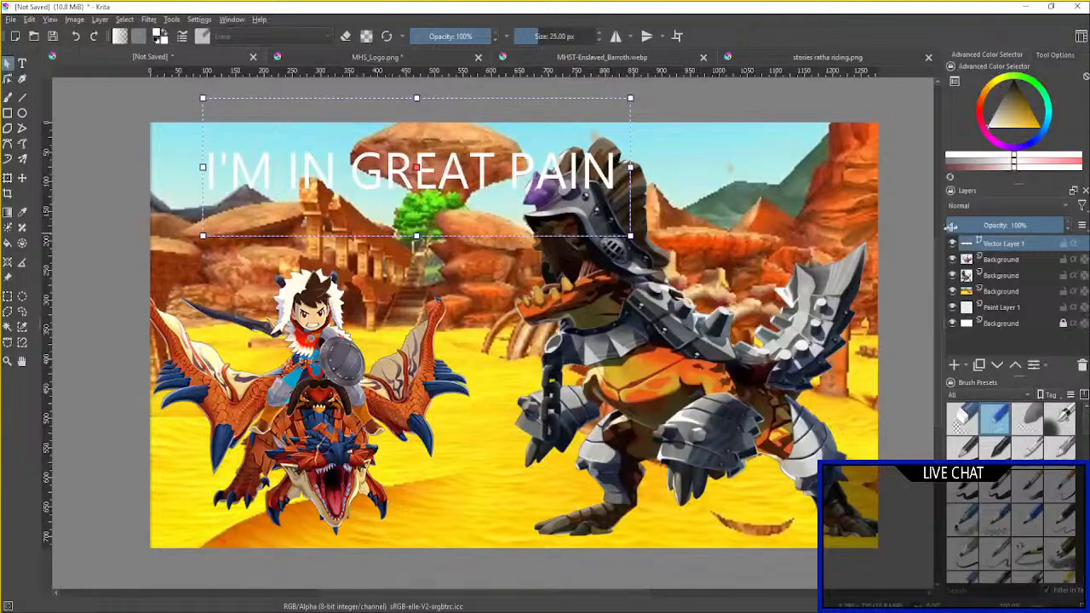
Add a black outside stroke of about 13 px at full opacity to the text layer.
{"action": "right_click", "coordinate": [1019, 244]}
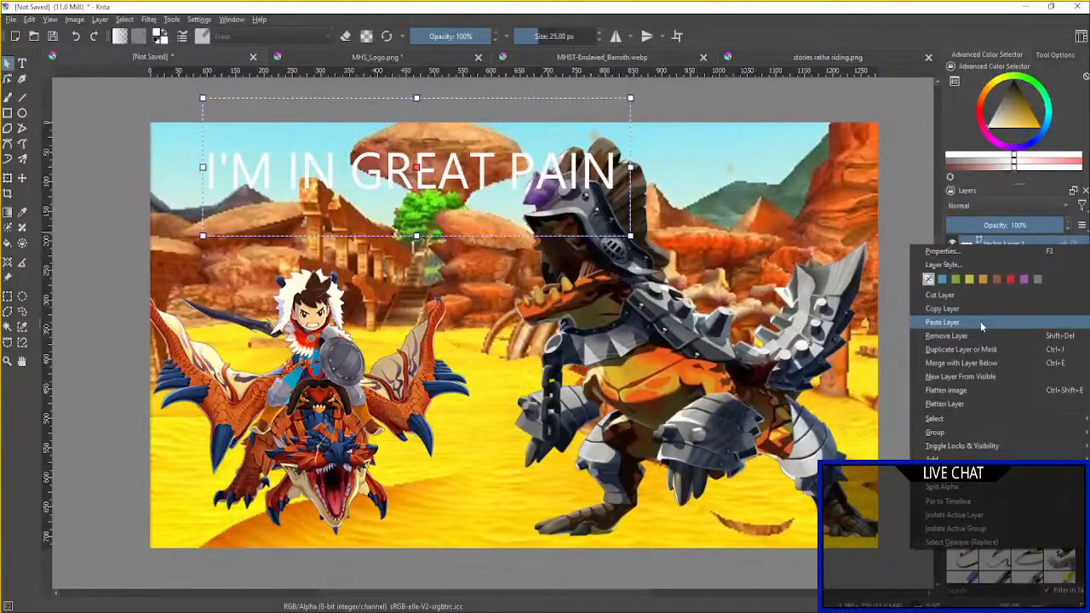
{"action": "left_click", "coordinate": [947, 265]}
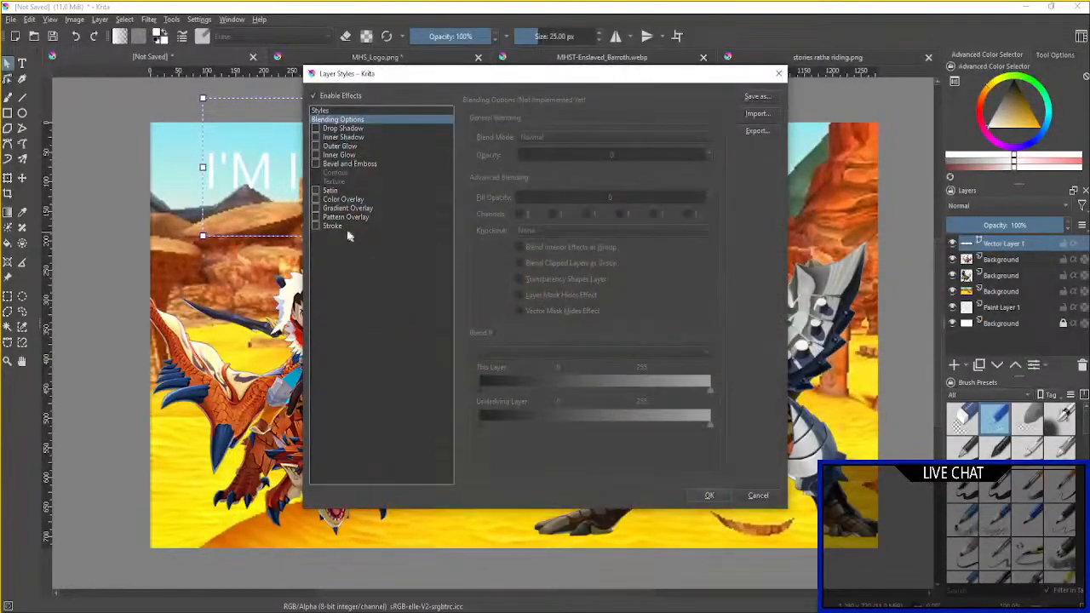
{"action": "left_click", "coordinate": [333, 227]}
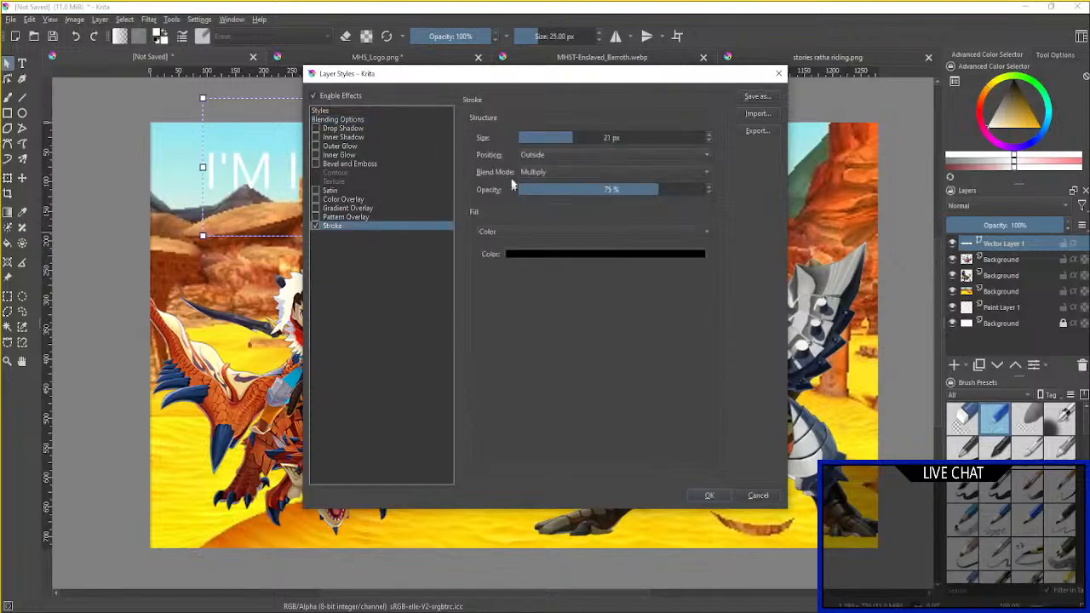
{"action": "left_click_drag", "start_coordinate": [570, 139], "coordinate": [561, 138]}
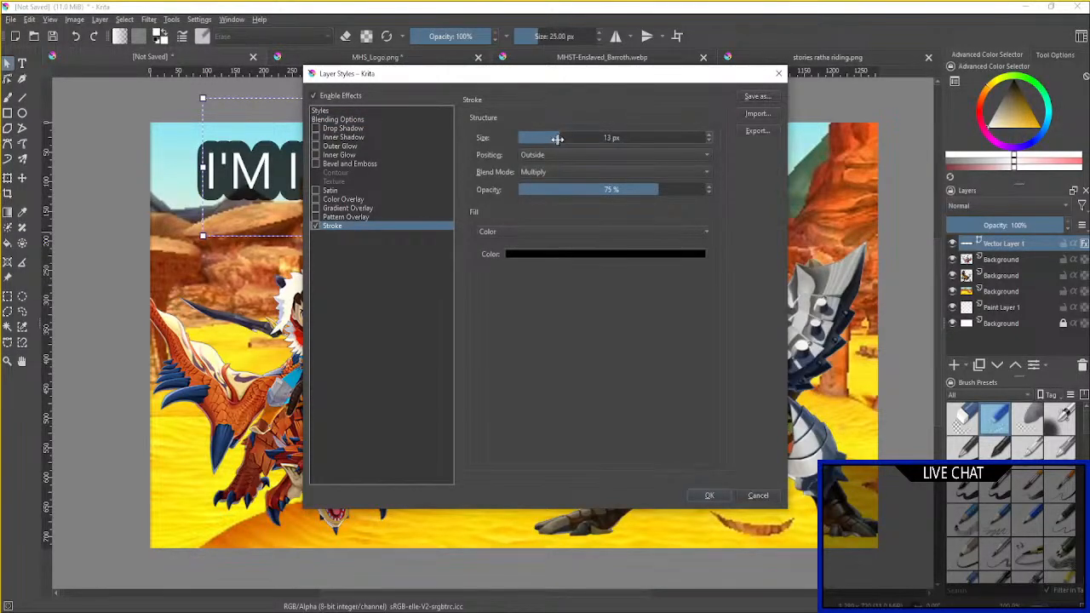
{"action": "left_click_drag", "start_coordinate": [655, 192], "coordinate": [715, 190]}
{"action": "left_click", "coordinate": [723, 492]}
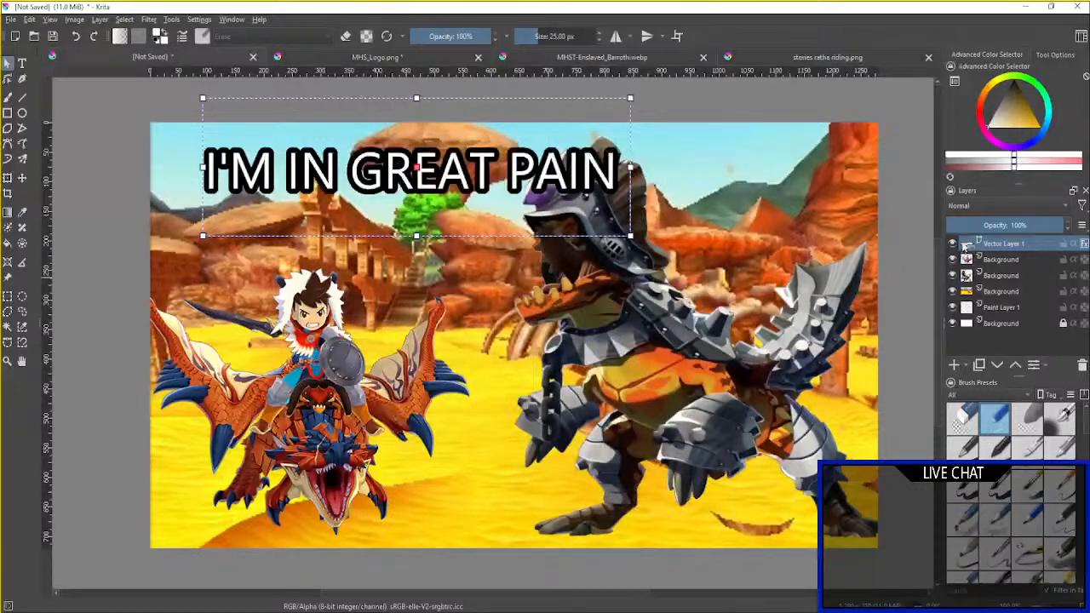
Duplicate the outlined text layer and shift the original beneath it slightly right and down as a shadow.
{"action": "right_click", "coordinate": [1024, 249]}
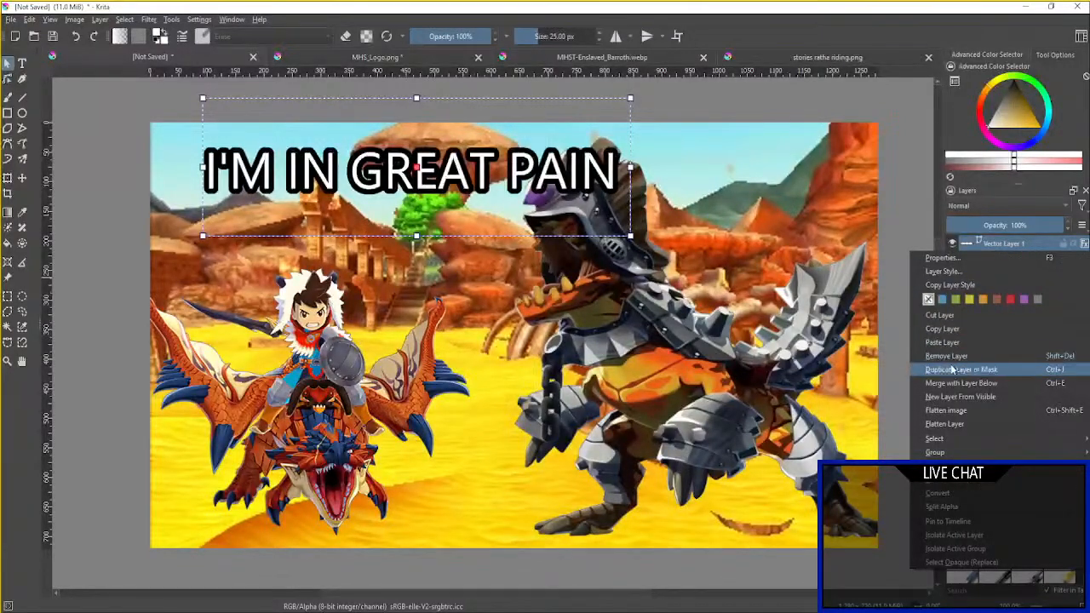
{"action": "left_click", "coordinate": [958, 368]}
{"action": "left_click", "coordinate": [1005, 259]}
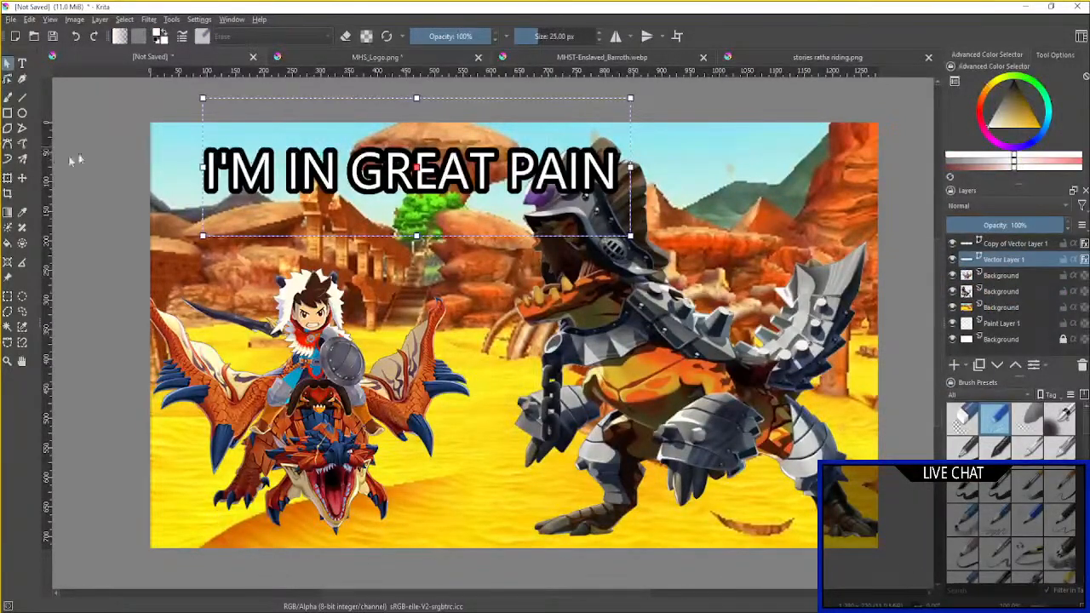
{"action": "left_click", "coordinate": [23, 178]}
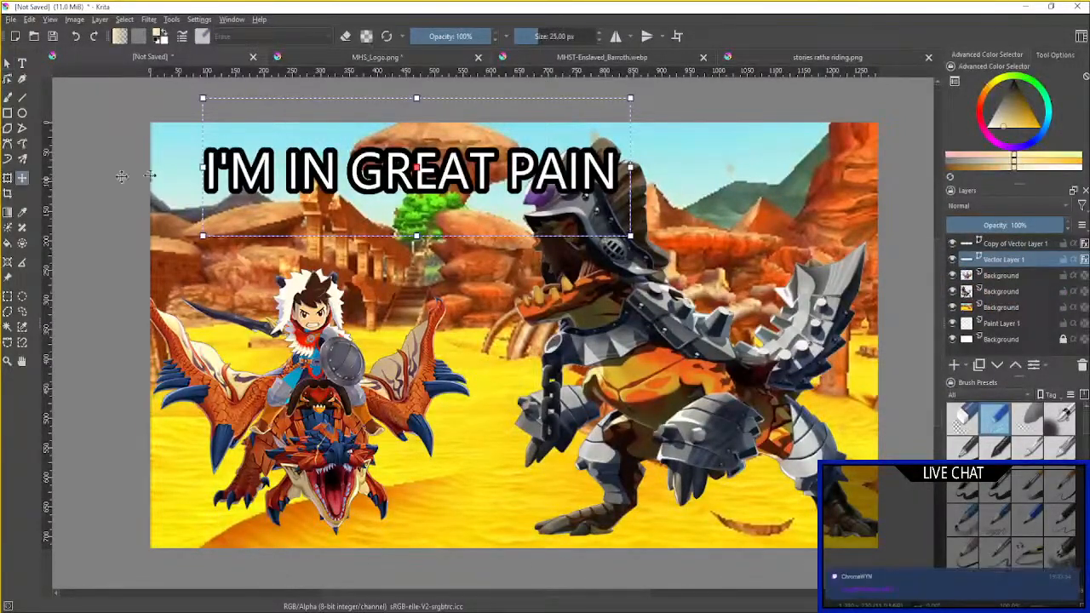
{"action": "left_click", "coordinate": [550, 195]}
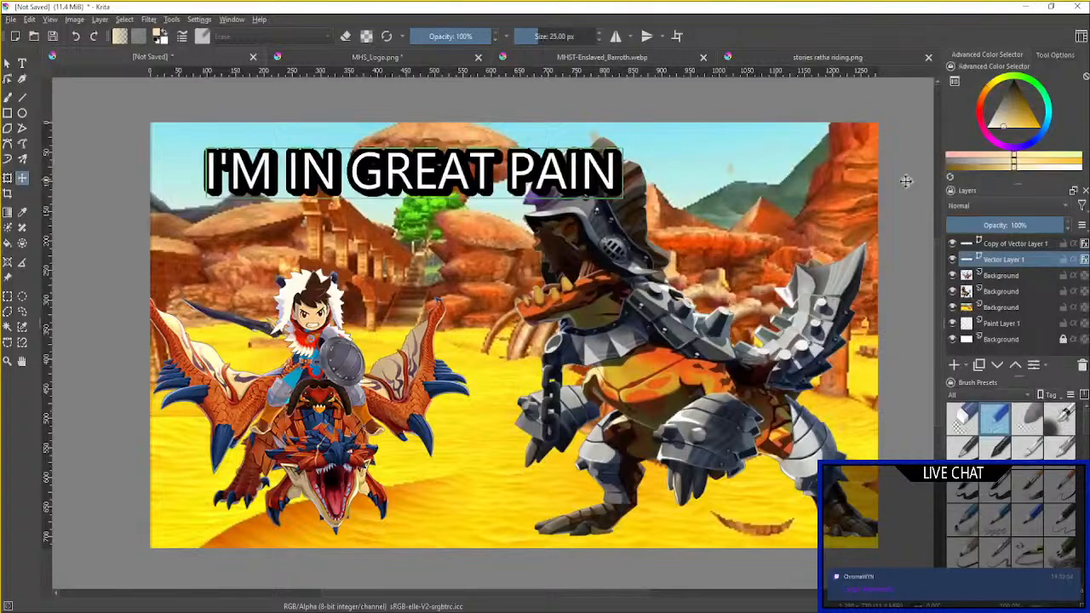
{"action": "left_click", "coordinate": [903, 180]}
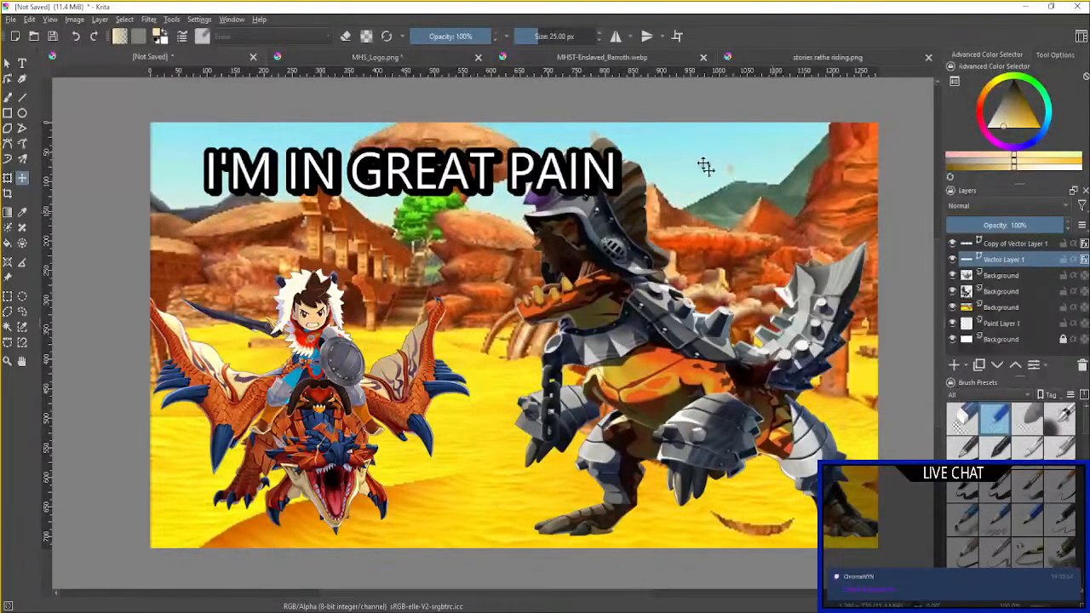
Create a new text box over the Rathalos rider and replace its placeholder with "TRAVIS SCOTT??!?".
{"action": "scroll", "coordinate": [632, 165], "scroll_direction": "up", "scroll_amount": 6}
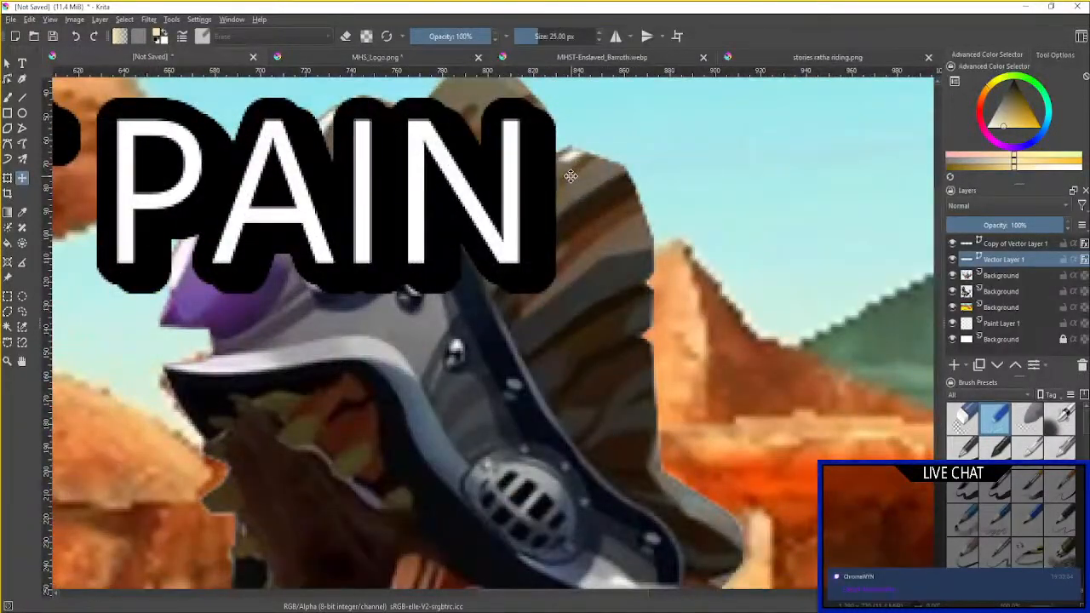
{"action": "scroll", "coordinate": [587, 175], "scroll_direction": "down", "scroll_amount": 6}
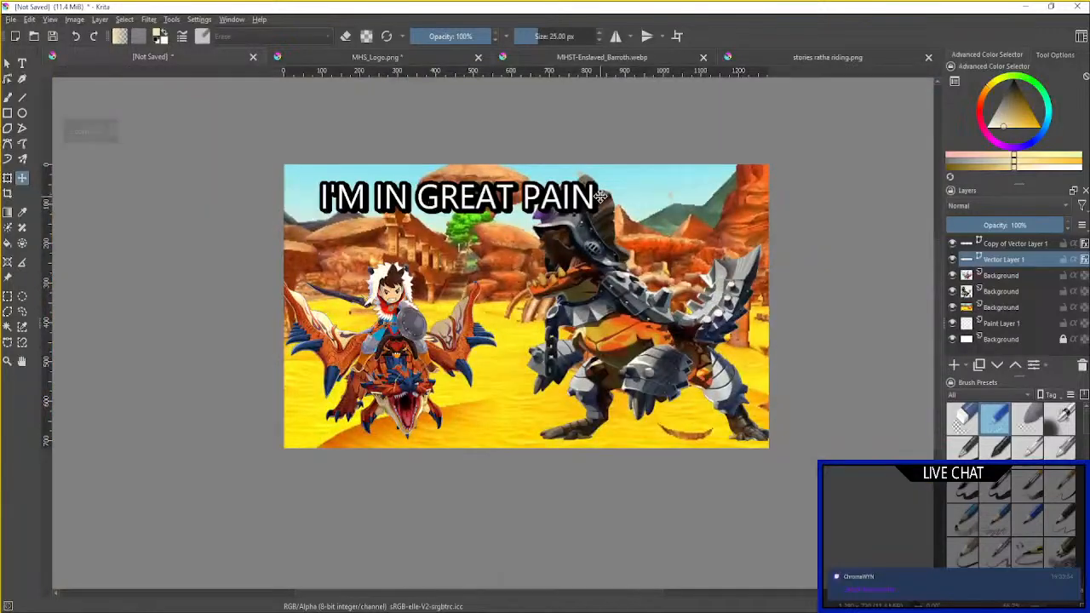
{"action": "scroll", "coordinate": [601, 173], "scroll_direction": "up", "scroll_amount": 3}
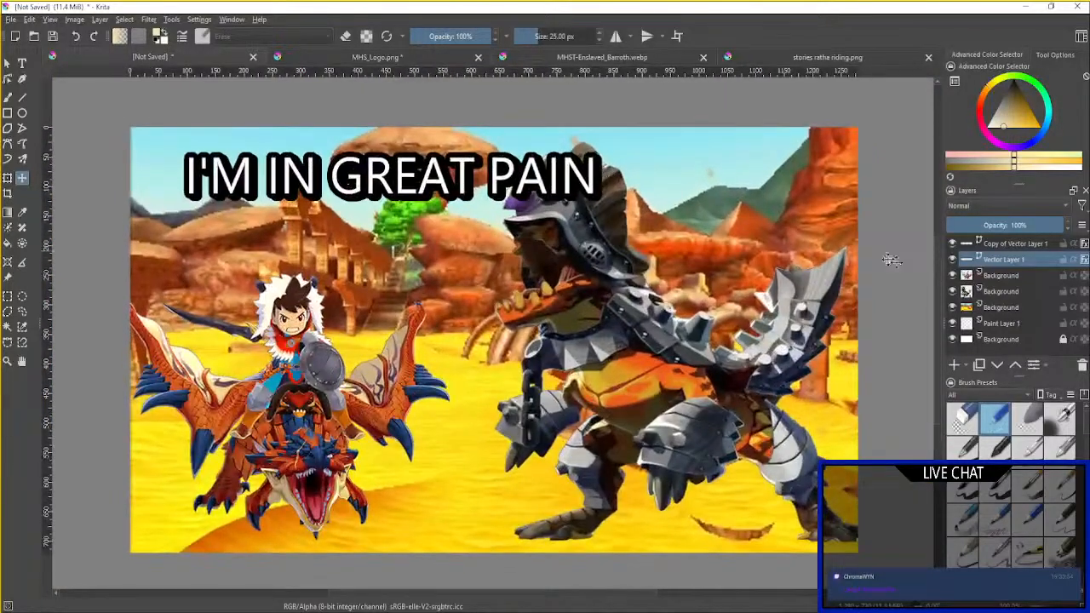
{"action": "left_click", "coordinate": [996, 275]}
{"action": "left_click", "coordinate": [22, 63]}
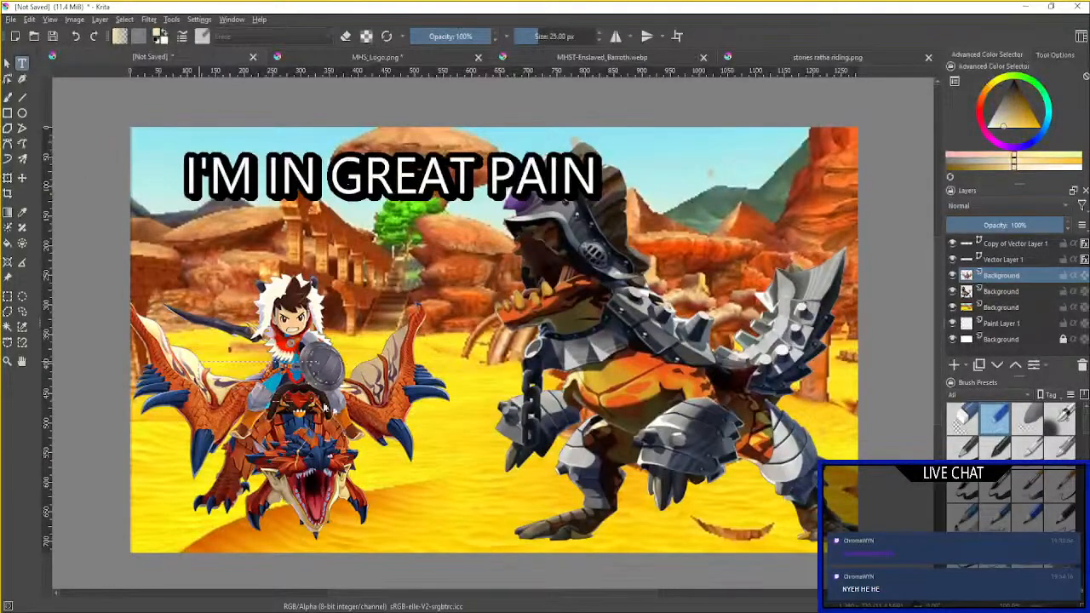
{"action": "left_click_drag", "start_coordinate": [197, 362], "coordinate": [538, 465]}
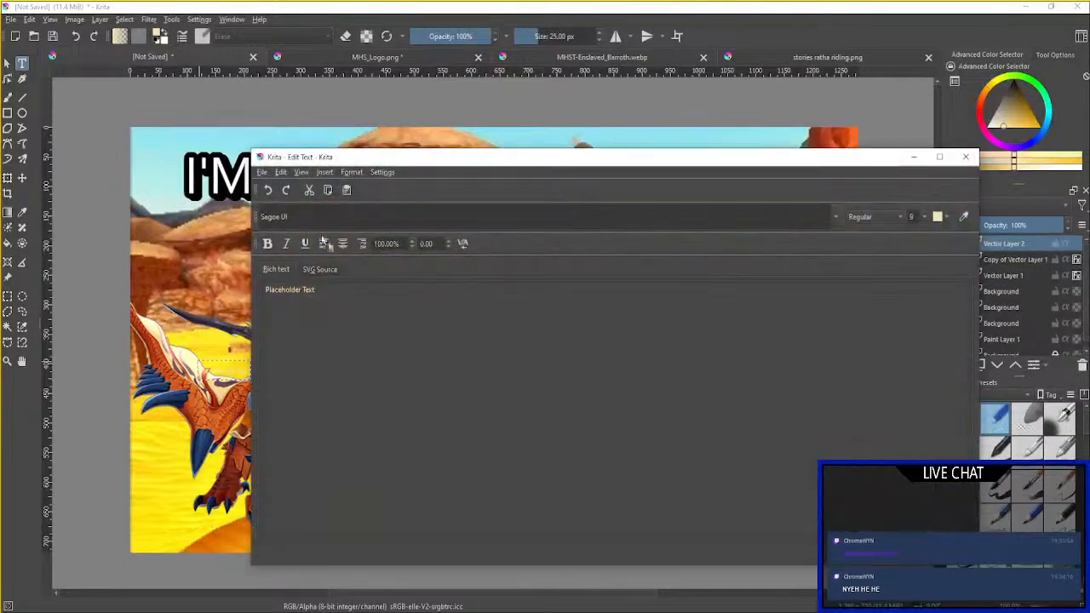
{"action": "left_click_drag", "start_coordinate": [324, 293], "coordinate": [248, 290]}
{"action": "type", "text": "TRAVIS SOT"}
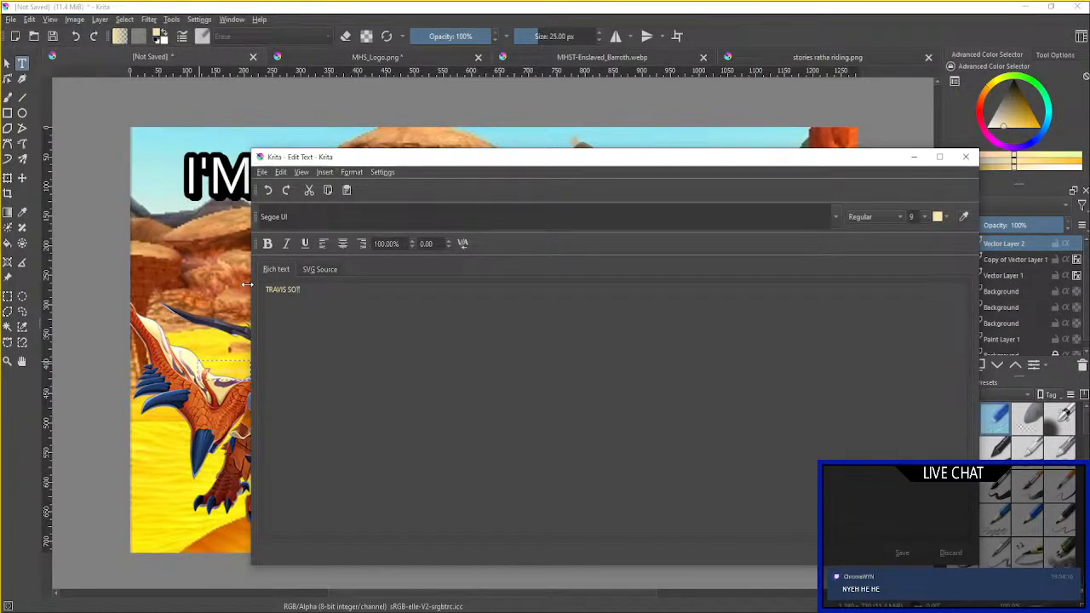
{"action": "key", "text": "BackSpace"}
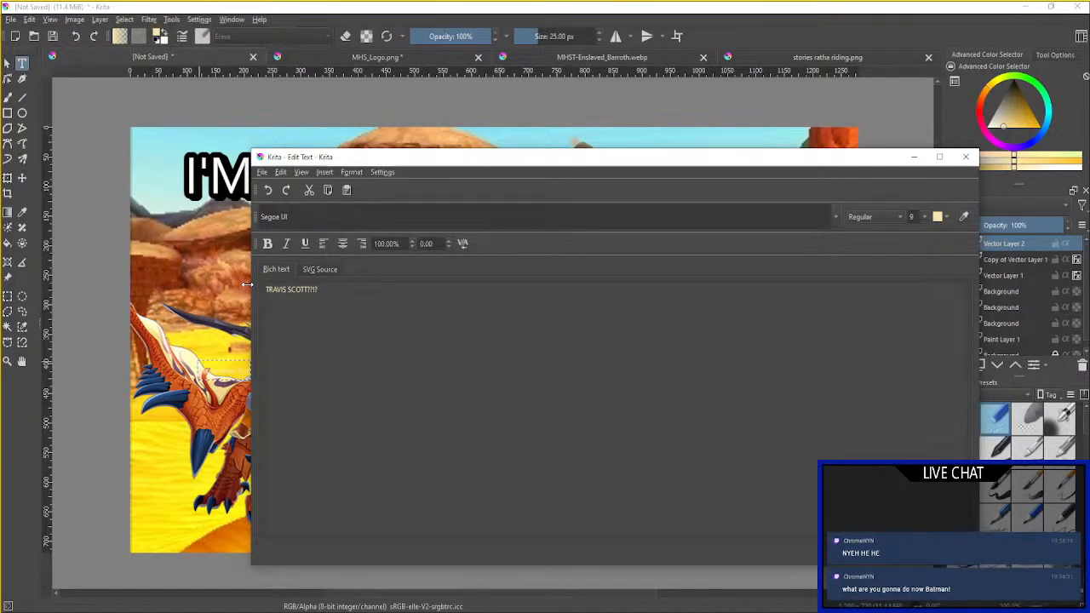
Set the "TRAVIS SCOTT??!?" text to white at size 72 and move it slightly lower over the rider.
{"action": "left_click", "coordinate": [944, 218]}
{"action": "left_click", "coordinate": [943, 248]}
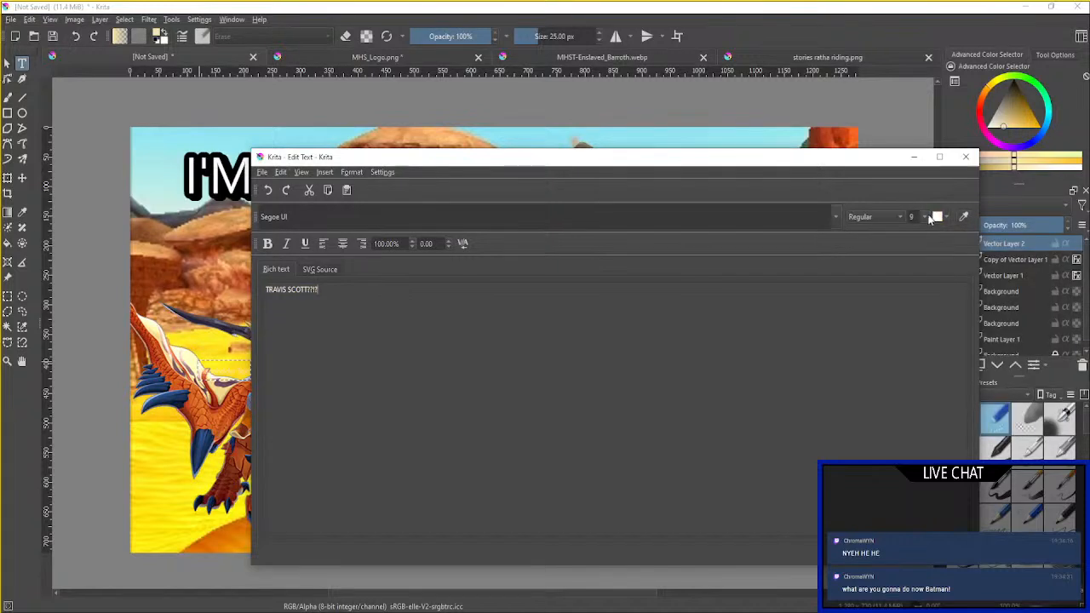
{"action": "left_click", "coordinate": [922, 217]}
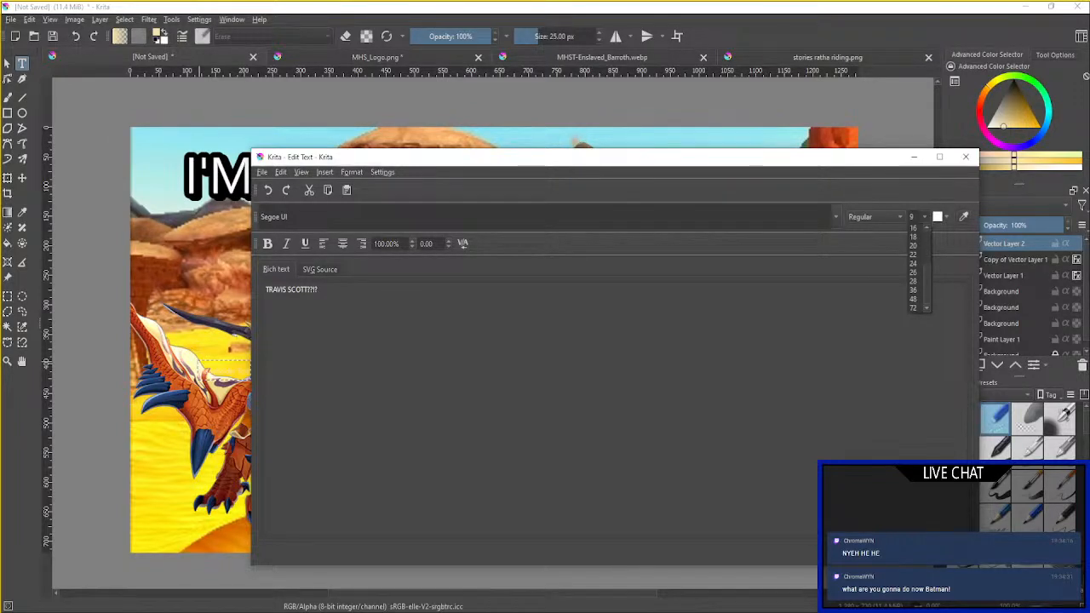
{"action": "left_click", "coordinate": [916, 307]}
{"action": "left_click", "coordinate": [950, 555]}
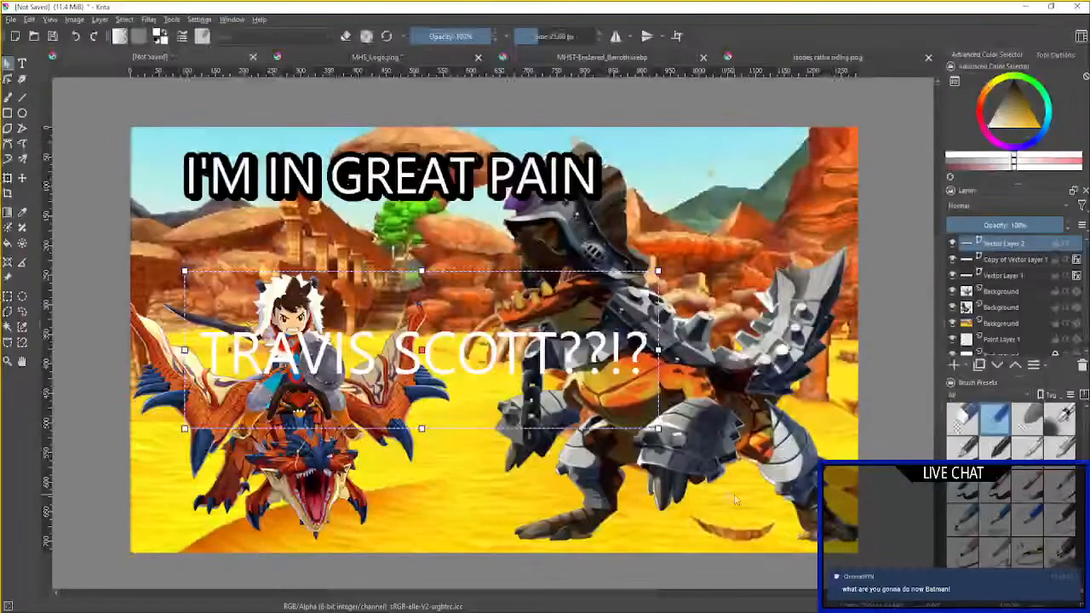
{"action": "left_click_drag", "start_coordinate": [448, 380], "coordinate": [451, 411]}
Reduce the "TRAVIS SCOTT??!?" font size to 62 and move the text slightly left and down across the rider.
{"action": "key", "text": "t"}
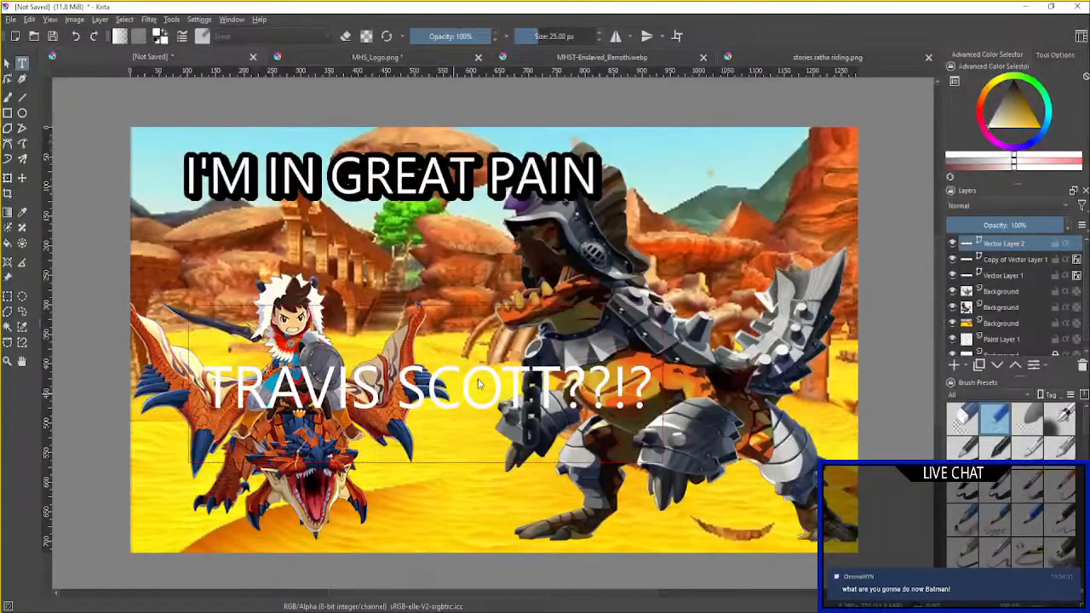
{"action": "left_click", "coordinate": [478, 384]}
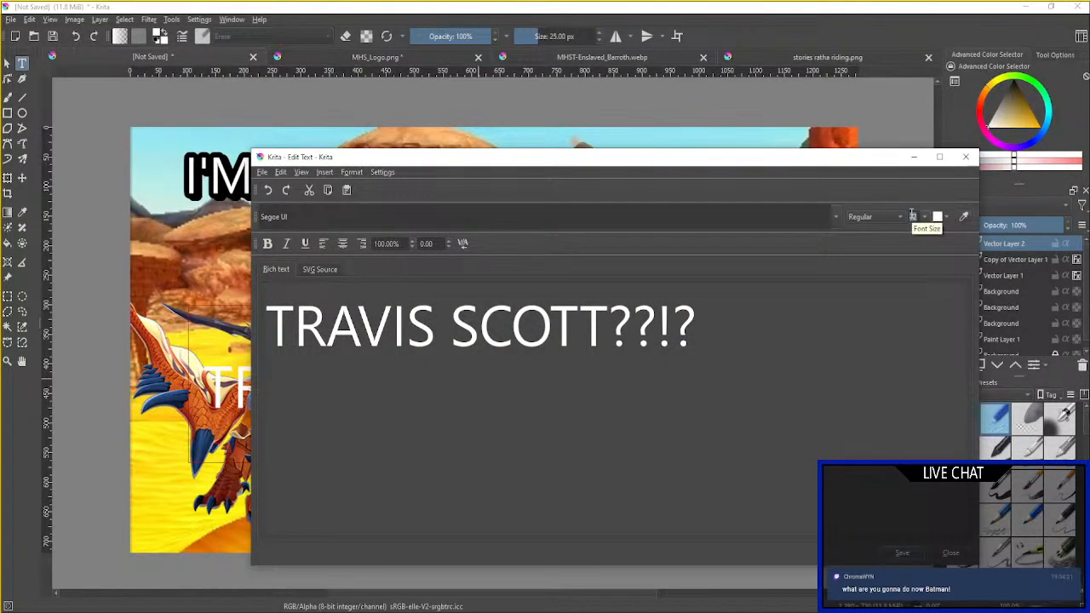
{"action": "key", "text": "Return"}
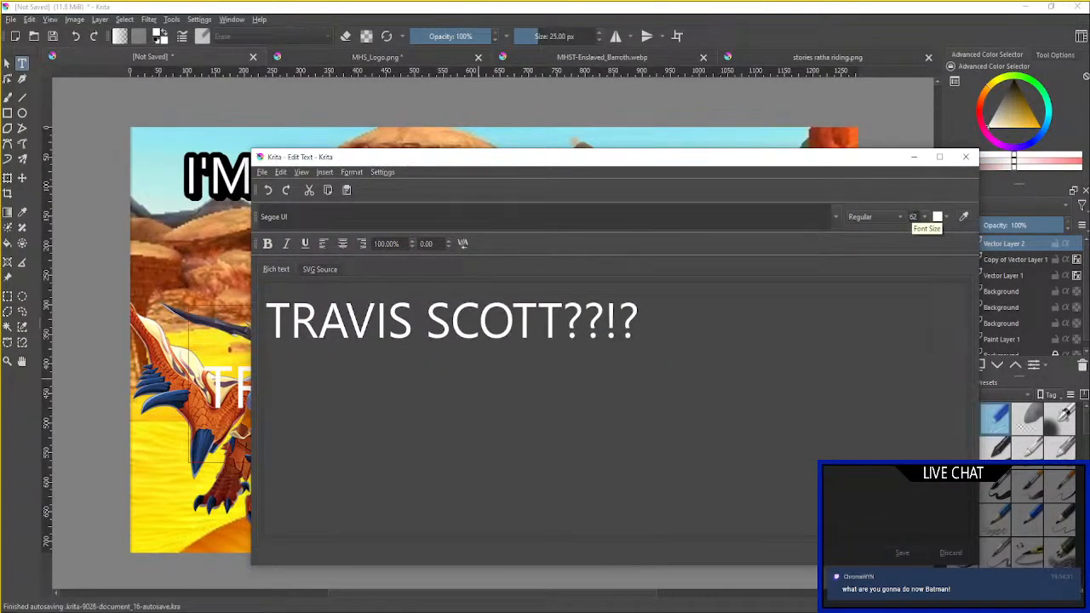
{"action": "left_click", "coordinate": [917, 556]}
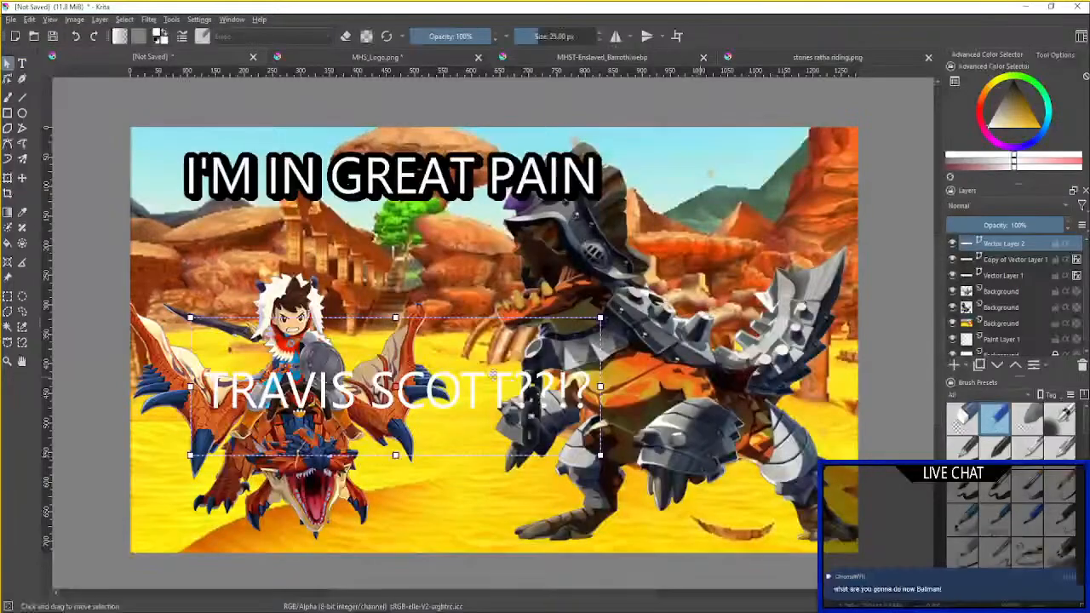
{"action": "left_click_drag", "start_coordinate": [492, 361], "coordinate": [467, 386]}
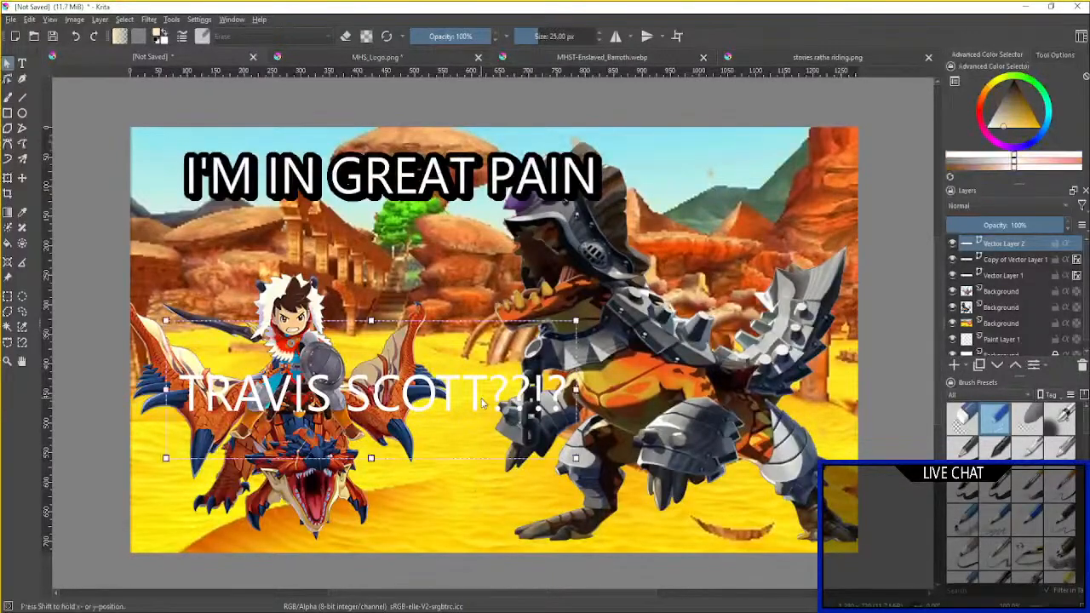
Add a black outside stroke to the "TRAVIS SCOTT??!?" layer, thinner than the default 21 px and at full opacity.
{"action": "right_click", "coordinate": [1024, 248]}
{"action": "left_click", "coordinate": [979, 260]}
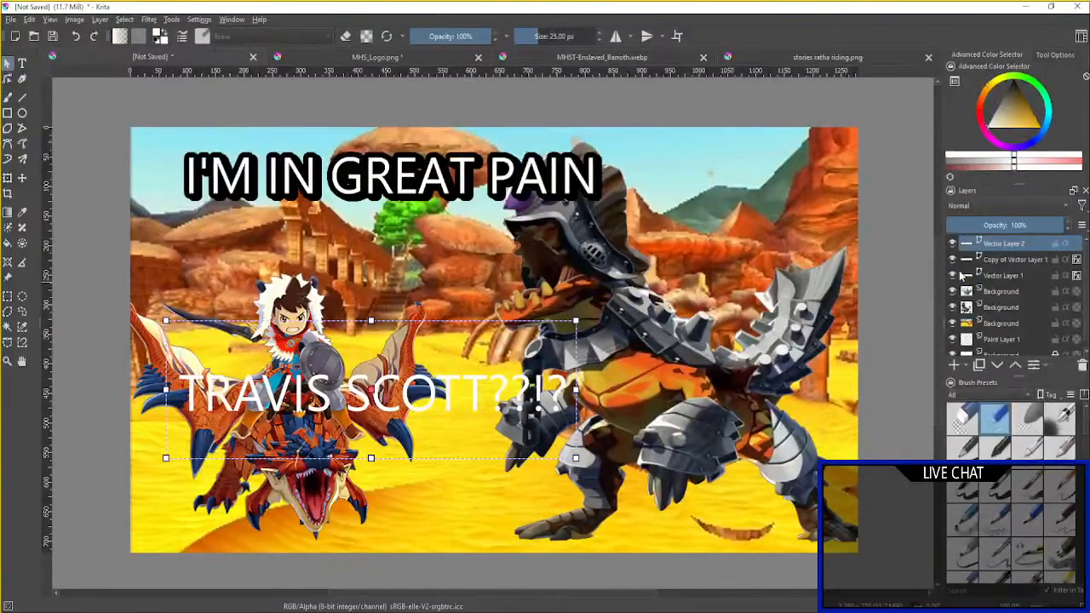
{"action": "left_click", "coordinate": [343, 226]}
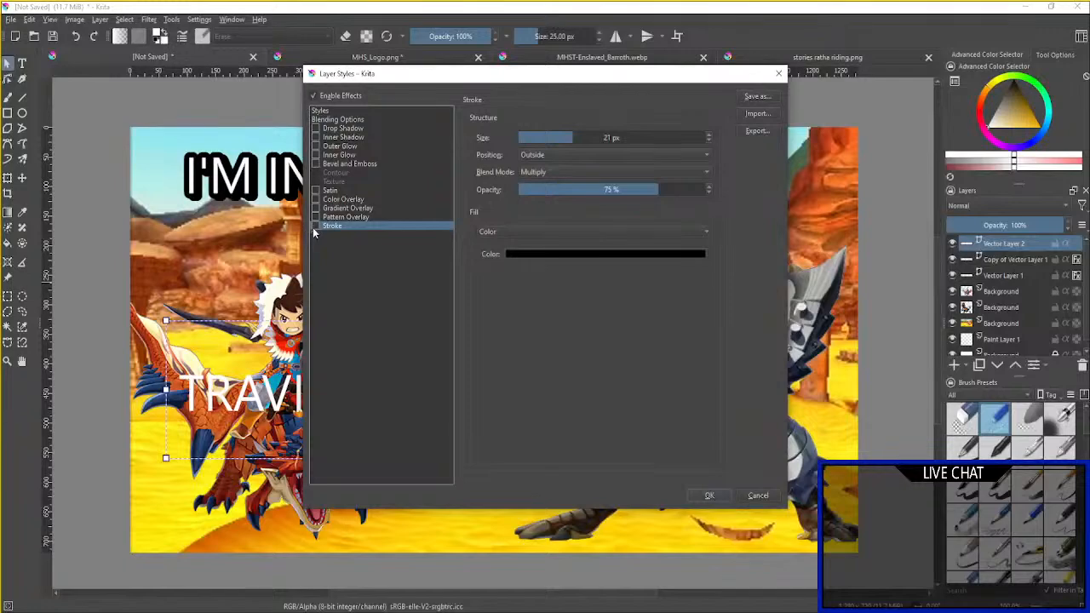
{"action": "left_click_drag", "start_coordinate": [567, 141], "coordinate": [550, 140]}
{"action": "left_click_drag", "start_coordinate": [666, 191], "coordinate": [740, 192]}
{"action": "left_click", "coordinate": [709, 495]}
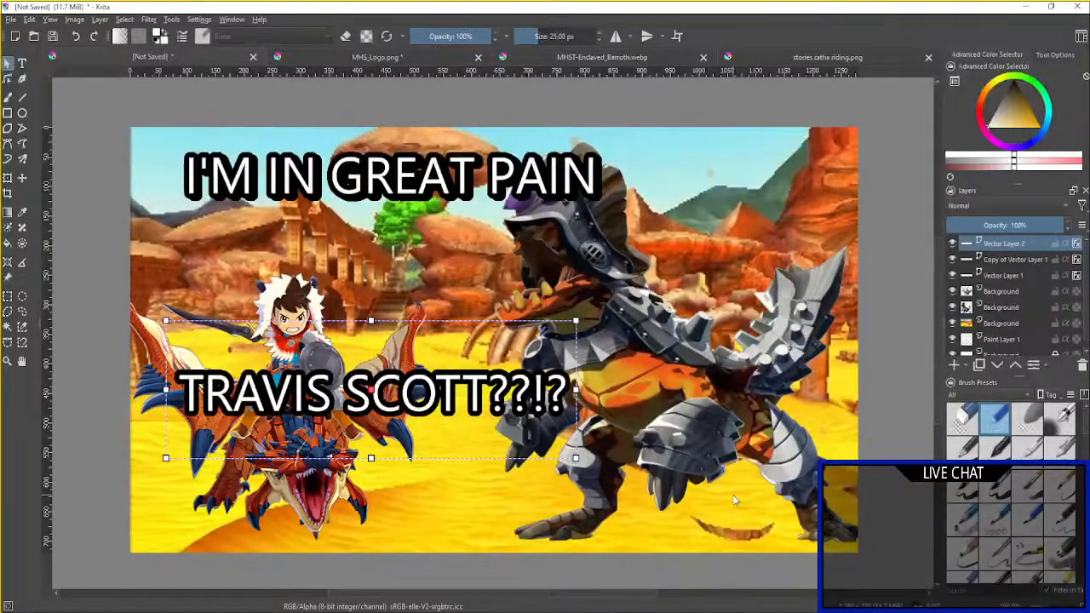
Duplicate the outlined "TRAVIS SCOTT??!?" layer and shift the original beneath it slightly right and down as a shadow.
{"action": "right_click", "coordinate": [1028, 251]}
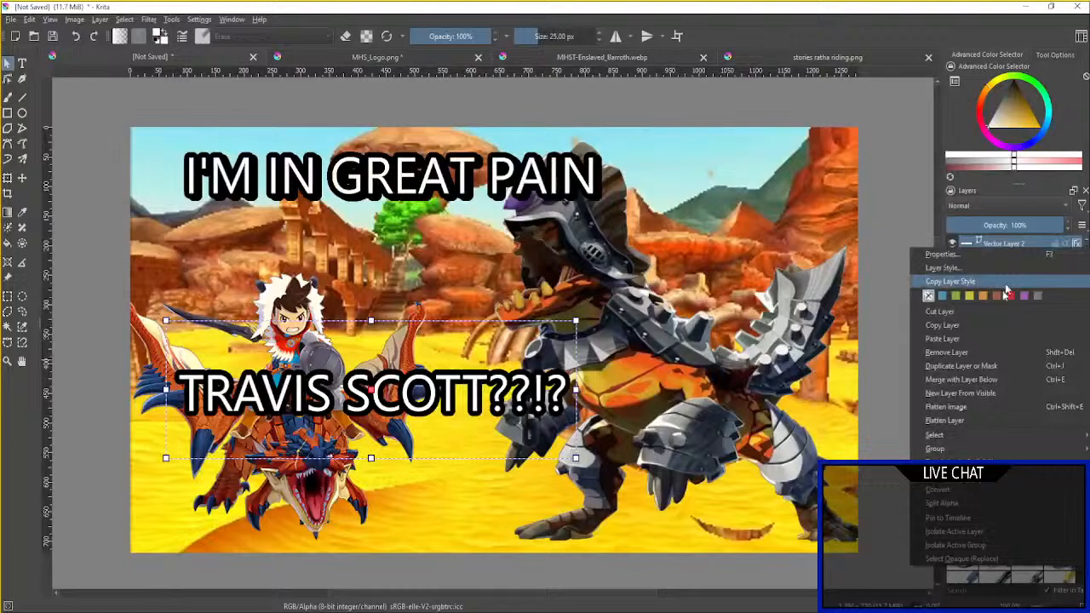
{"action": "left_click", "coordinate": [969, 369]}
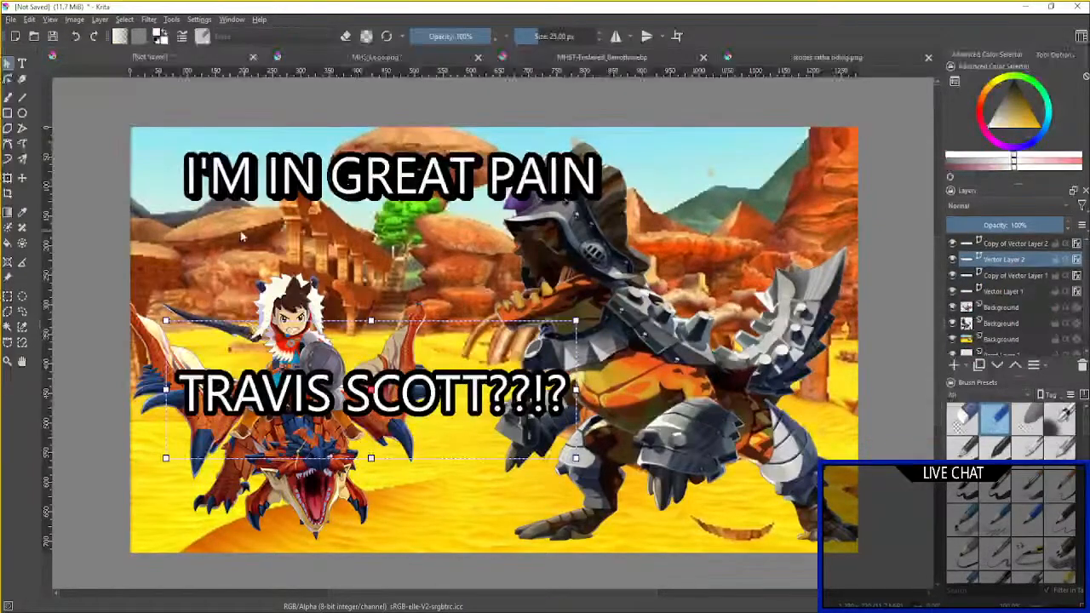
{"action": "left_click", "coordinate": [23, 177]}
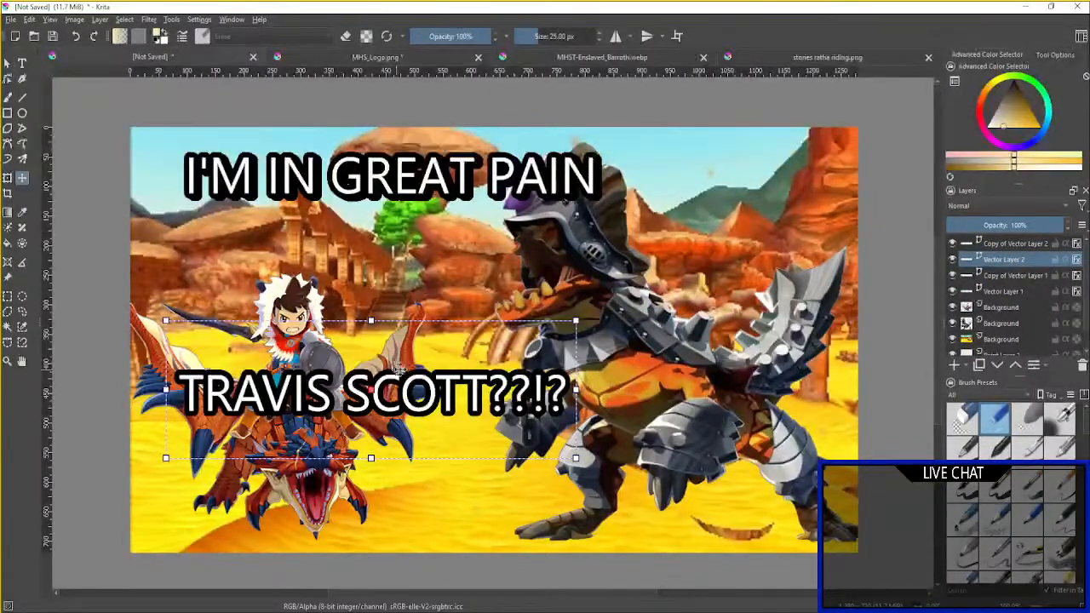
{"action": "scroll", "coordinate": [458, 376], "scroll_direction": "up", "scroll_amount": 1}
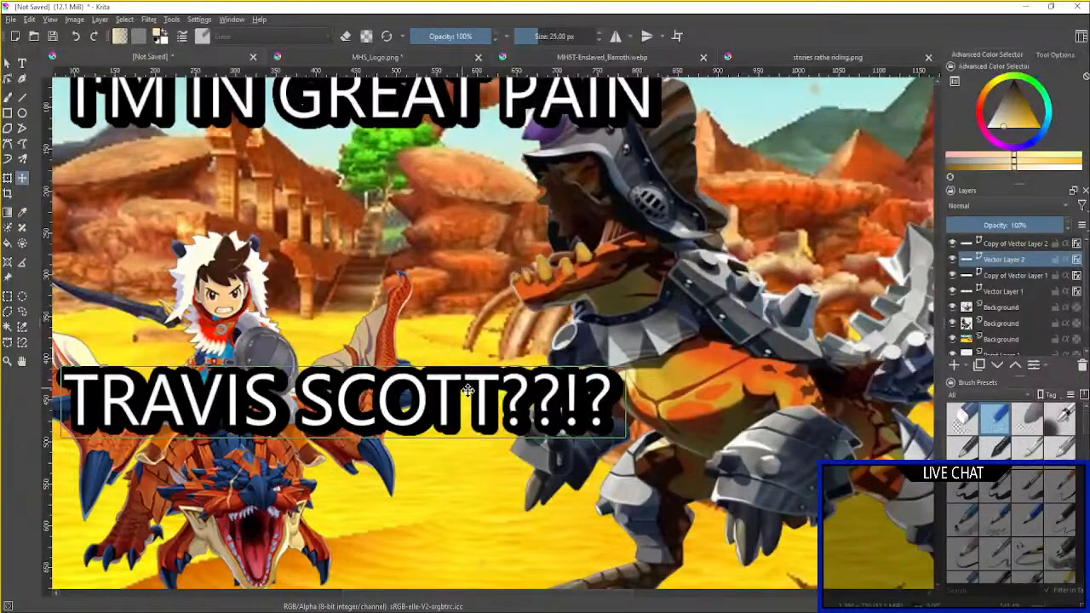
{"action": "scroll", "coordinate": [481, 317], "scroll_direction": "down", "scroll_amount": 5}
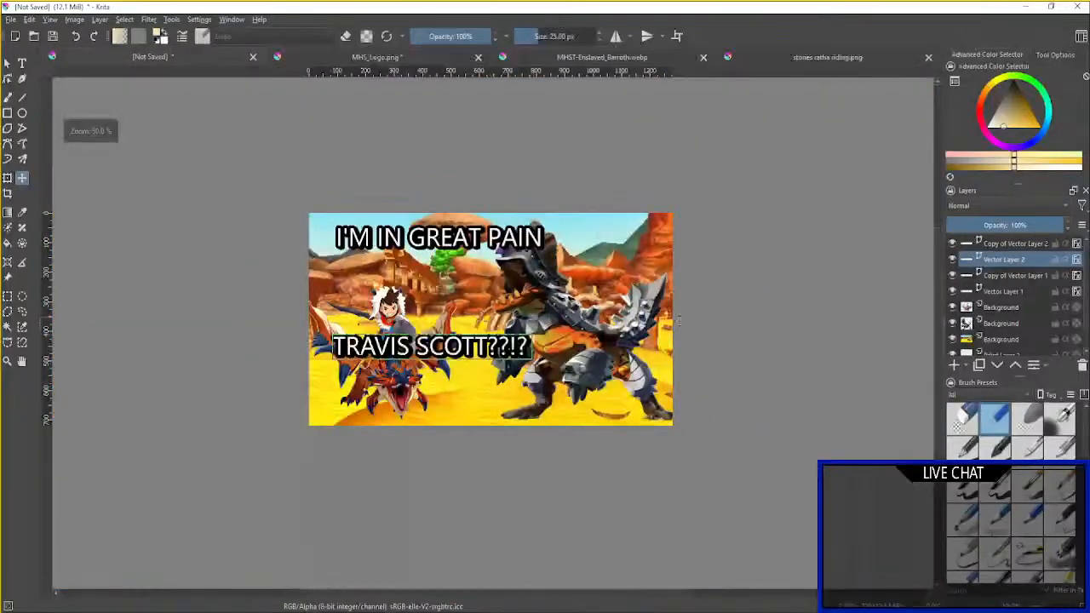
{"action": "scroll", "coordinate": [630, 332], "scroll_direction": "up", "scroll_amount": 2}
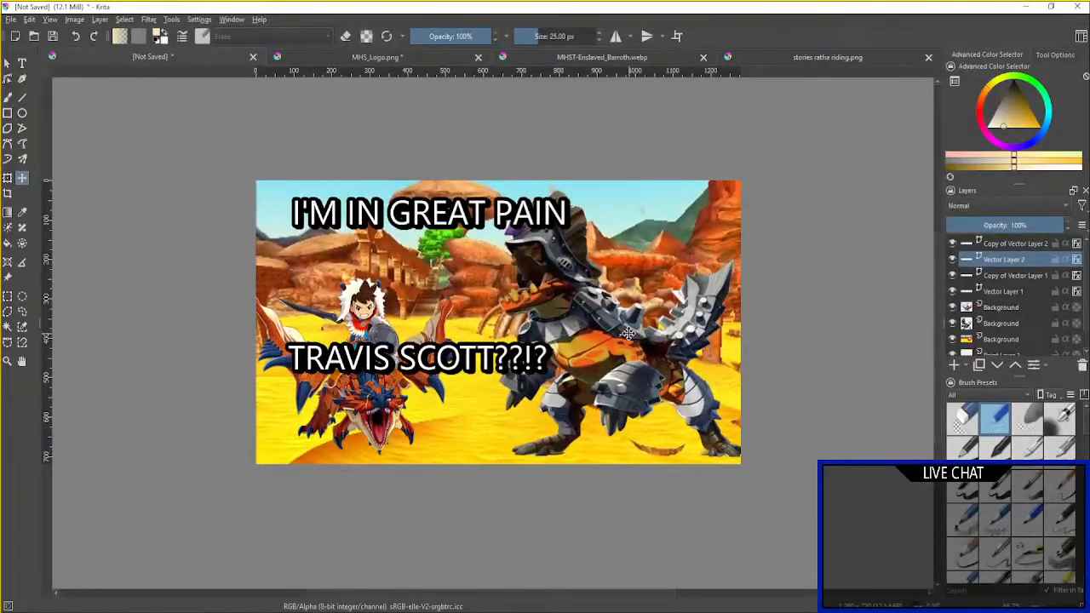
{"action": "scroll", "coordinate": [474, 289], "scroll_direction": "up", "scroll_amount": 2}
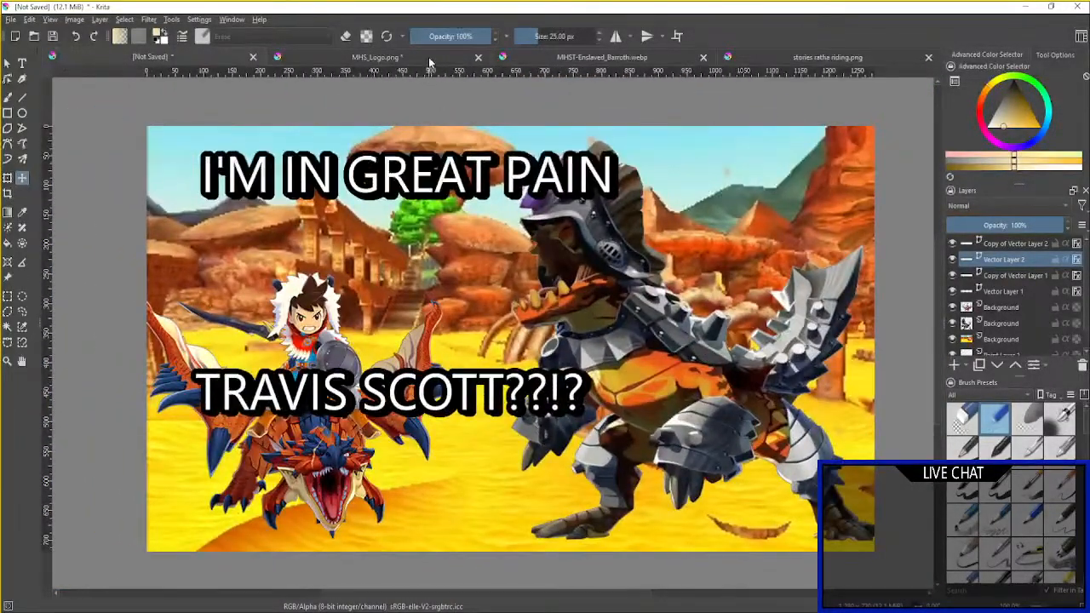
Copy the logo layer from MHS_Logo.png and paste it into the thumbnail directly above the rider layer.
{"action": "left_click", "coordinate": [430, 60]}
{"action": "right_click", "coordinate": [993, 248]}
{"action": "left_click", "coordinate": [943, 308]}
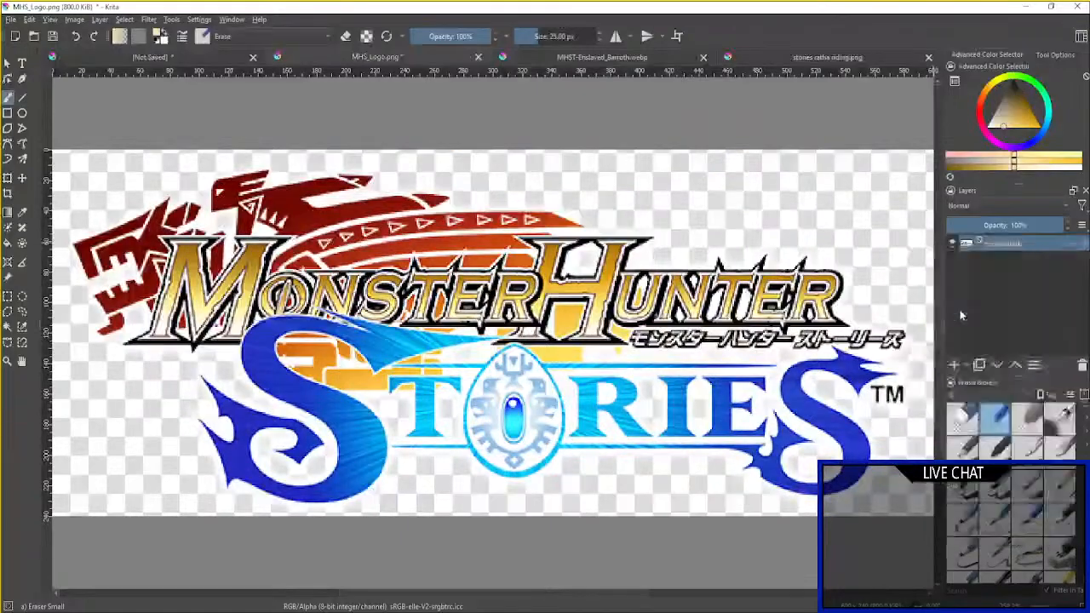
{"action": "left_click", "coordinate": [203, 53]}
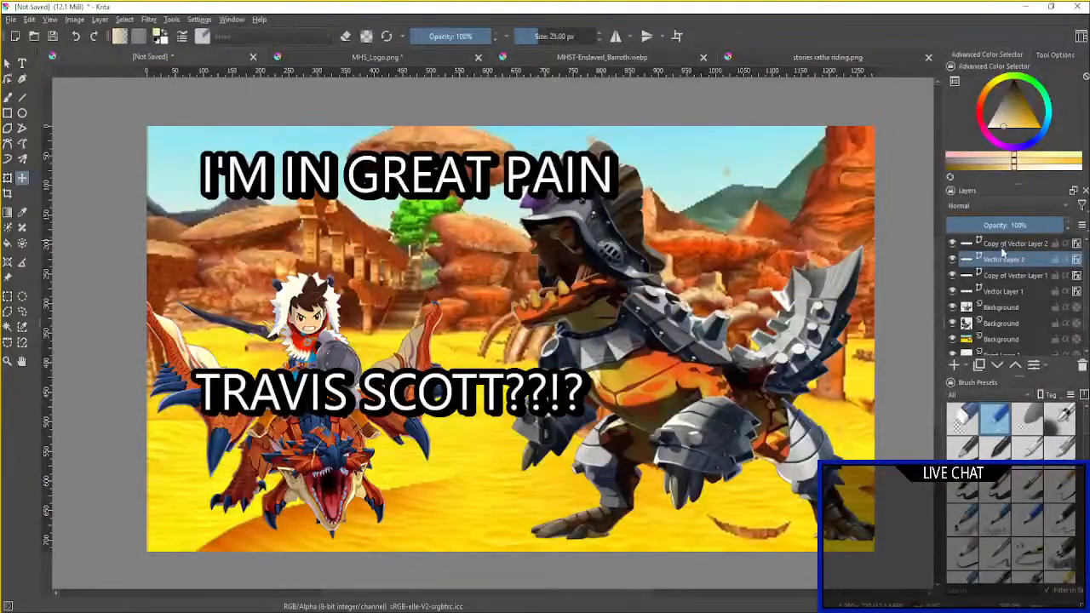
{"action": "right_click", "coordinate": [1007, 309]}
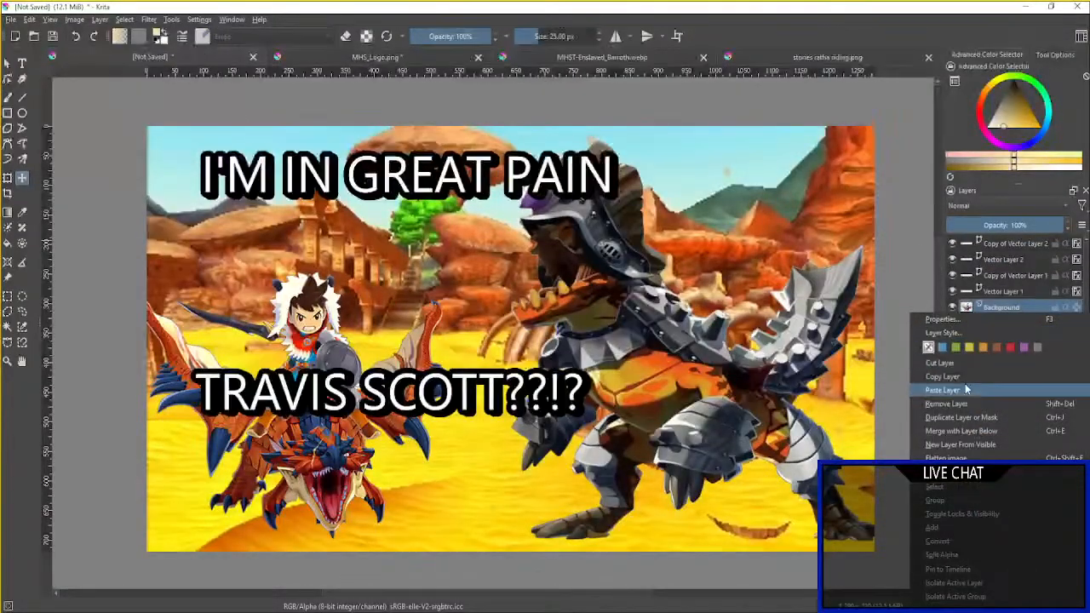
{"action": "left_click", "coordinate": [969, 390]}
Move the Monster Hunter Stories logo to the canvas's lower-right corner over the Barroth's feet and scale it down slightly.
{"action": "left_click", "coordinate": [7, 178]}
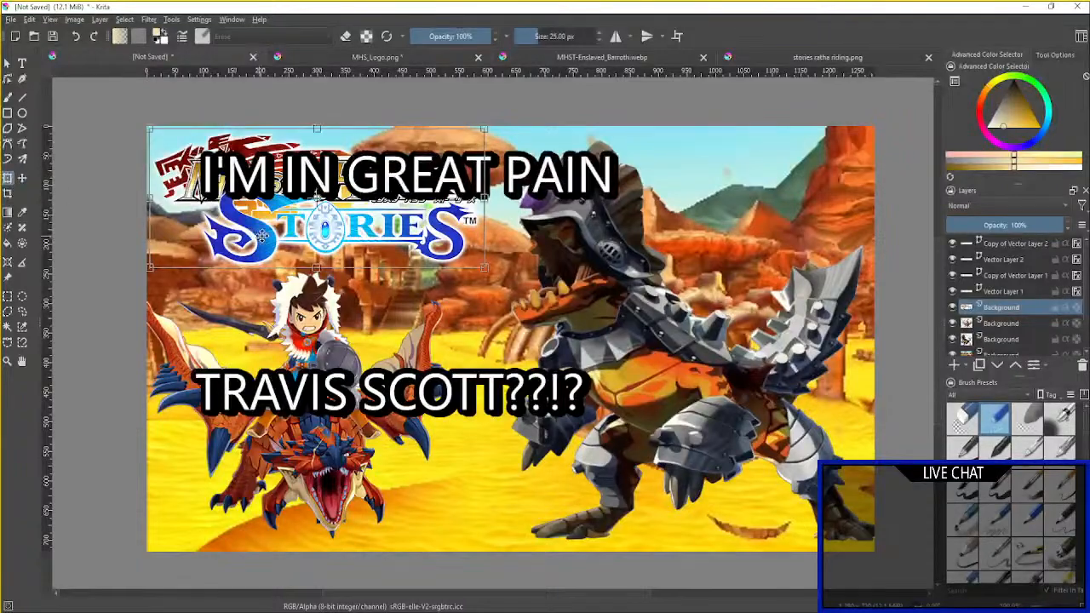
{"action": "left_click_drag", "start_coordinate": [347, 266], "coordinate": [746, 516]}
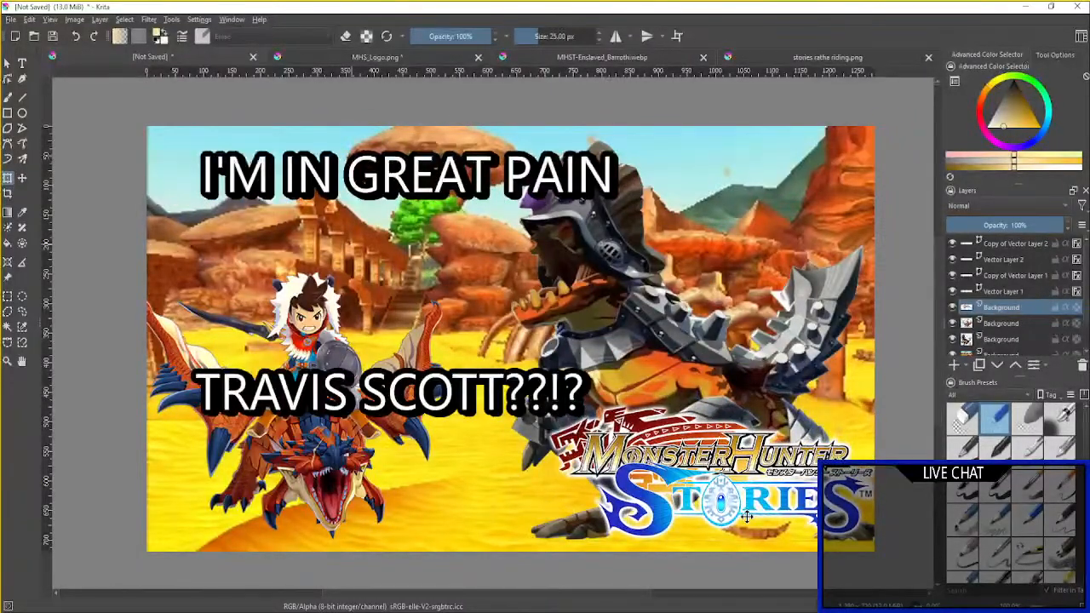
{"action": "left_click_drag", "start_coordinate": [550, 404], "coordinate": [567, 438]}
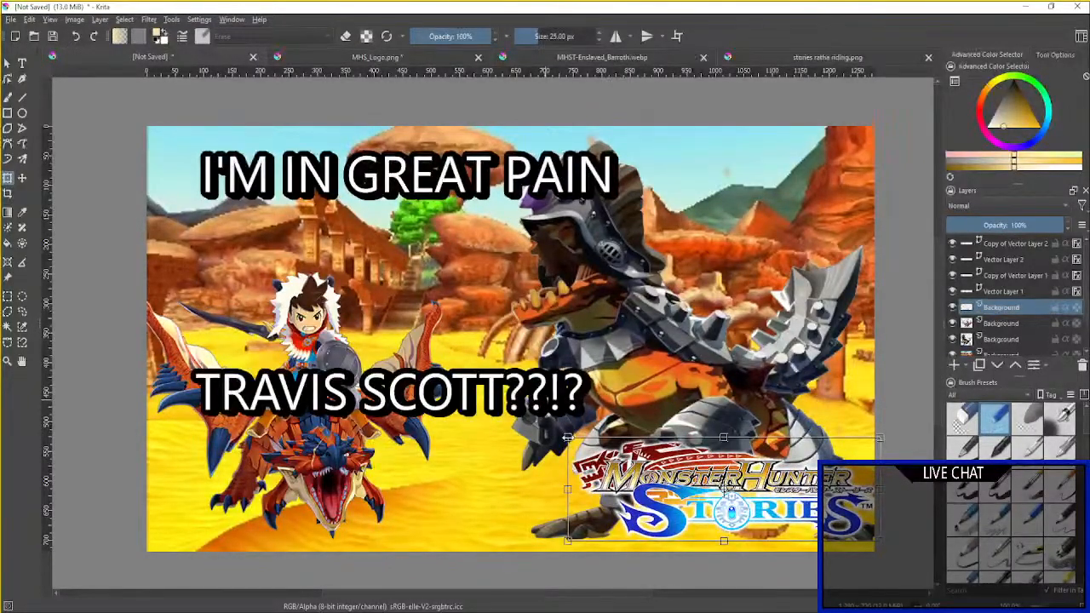
{"action": "left_click_drag", "start_coordinate": [631, 491], "coordinate": [625, 493]}
{"action": "key", "text": "Return"}
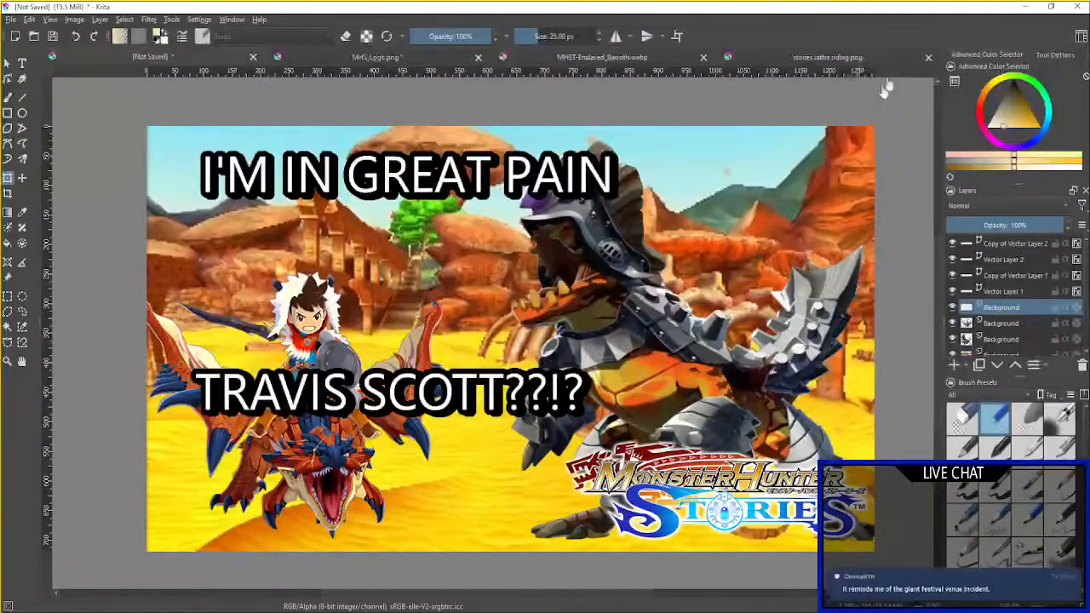
Close the source images stories ratha riding.png, MHST-Enslaved_Barroth.webp and MHS_Logo.png, keeping only the thumbnail open.
{"action": "left_click", "coordinate": [928, 57]}
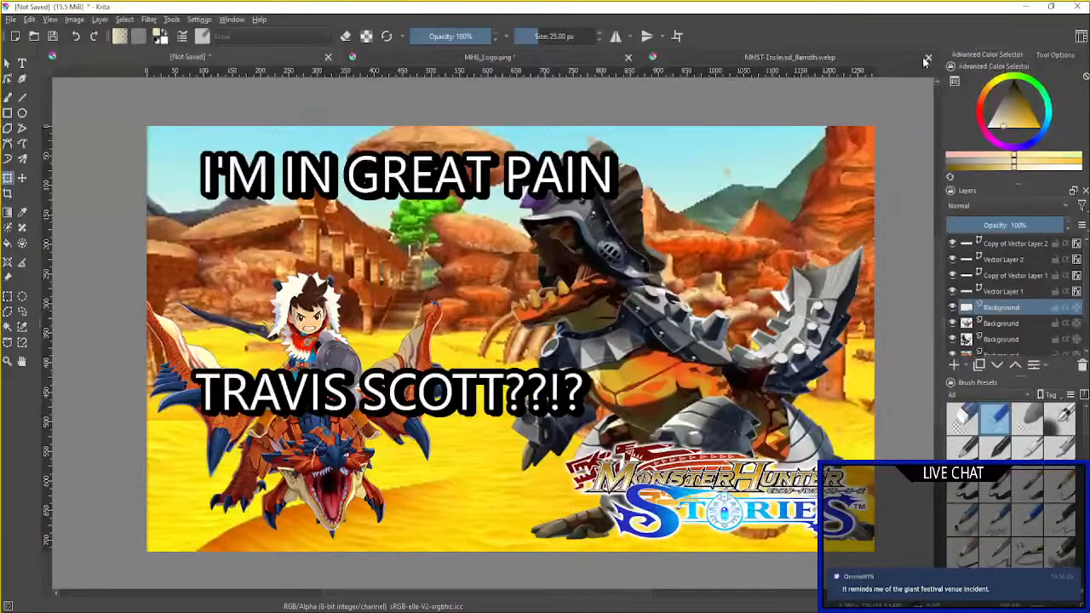
{"action": "left_click", "coordinate": [928, 57]}
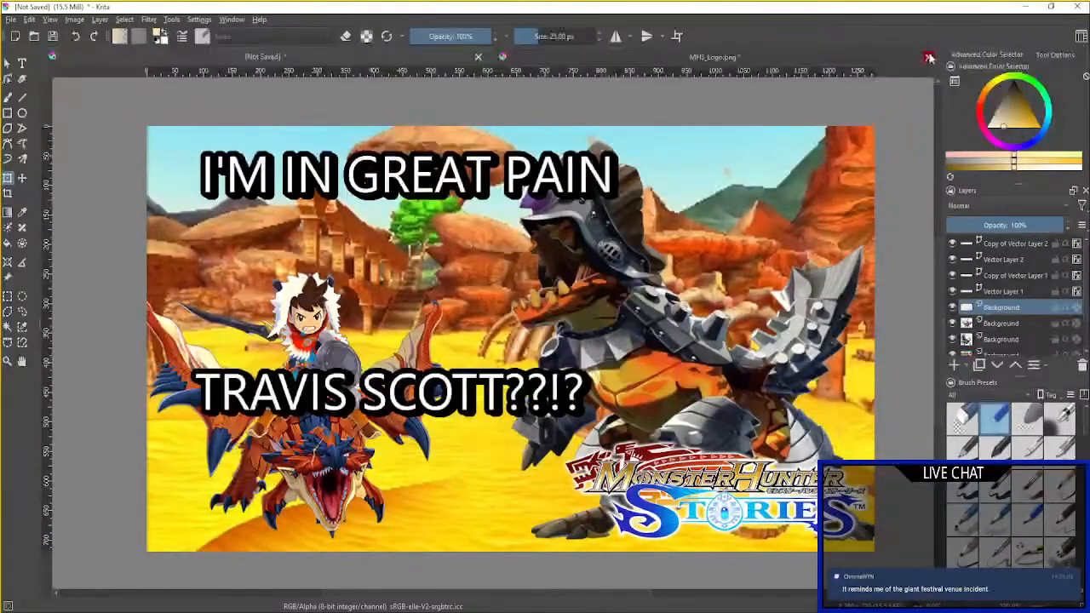
{"action": "left_click", "coordinate": [928, 57]}
{"action": "left_click", "coordinate": [553, 332]}
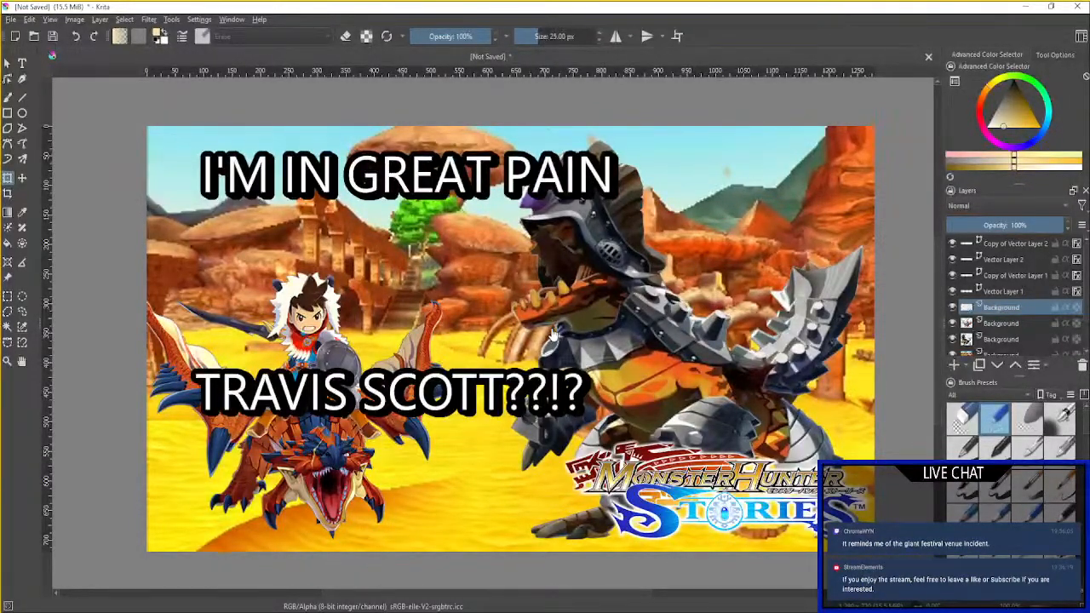
Save the finished thumbnail as Ride on stories 7.kra.
{"action": "left_click", "coordinate": [29, 20]}
{"action": "left_click", "coordinate": [29, 20]}
{"action": "left_click", "coordinate": [11, 19]}
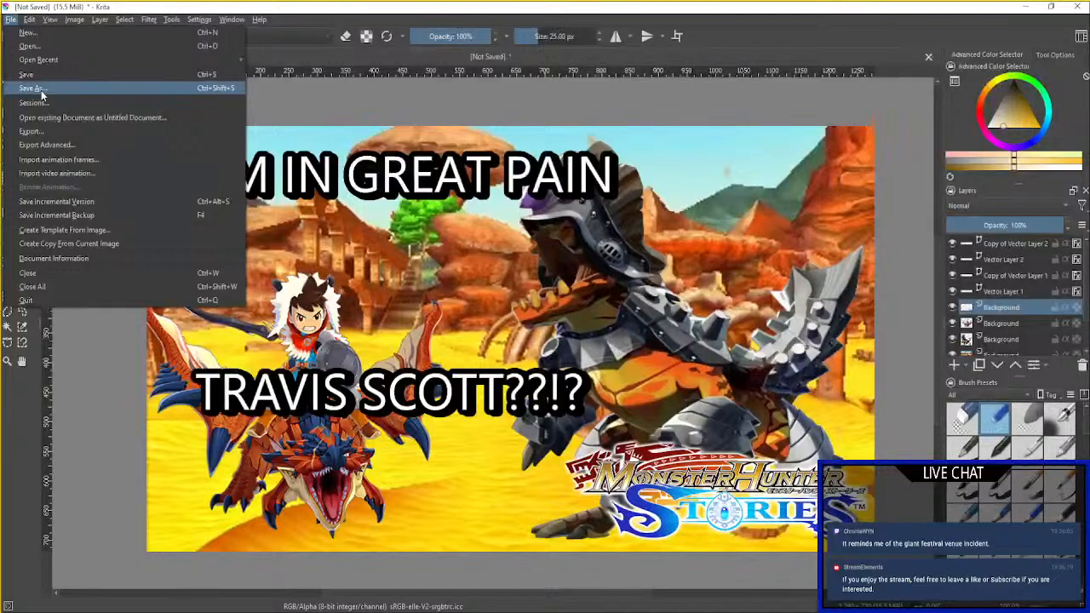
{"action": "left_click", "coordinate": [41, 90]}
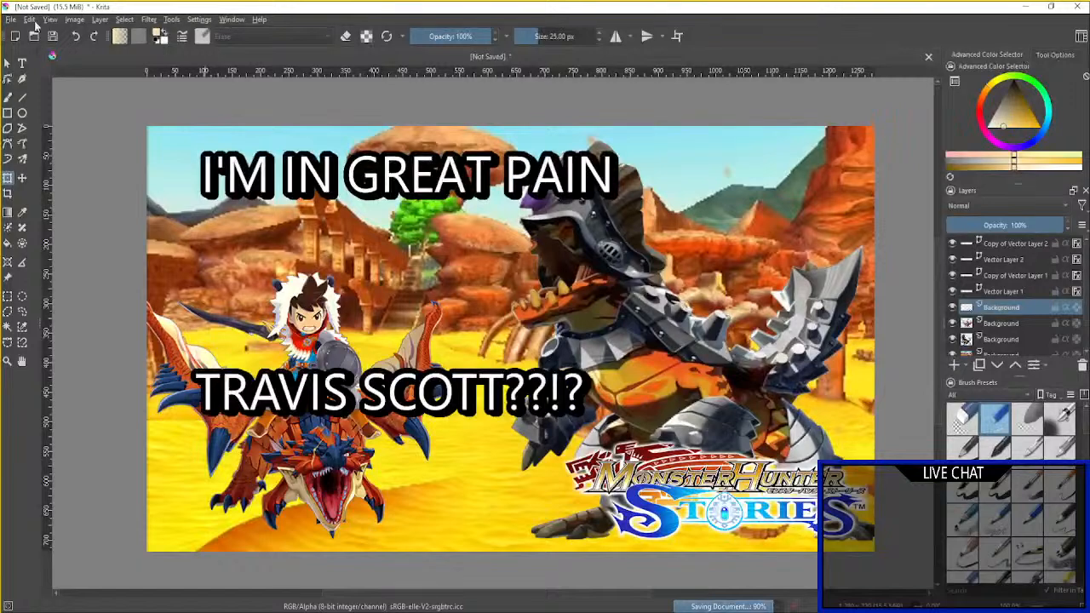
Export the finished thumbnail and close its document.
{"action": "left_click", "coordinate": [13, 21]}
{"action": "left_click", "coordinate": [38, 131]}
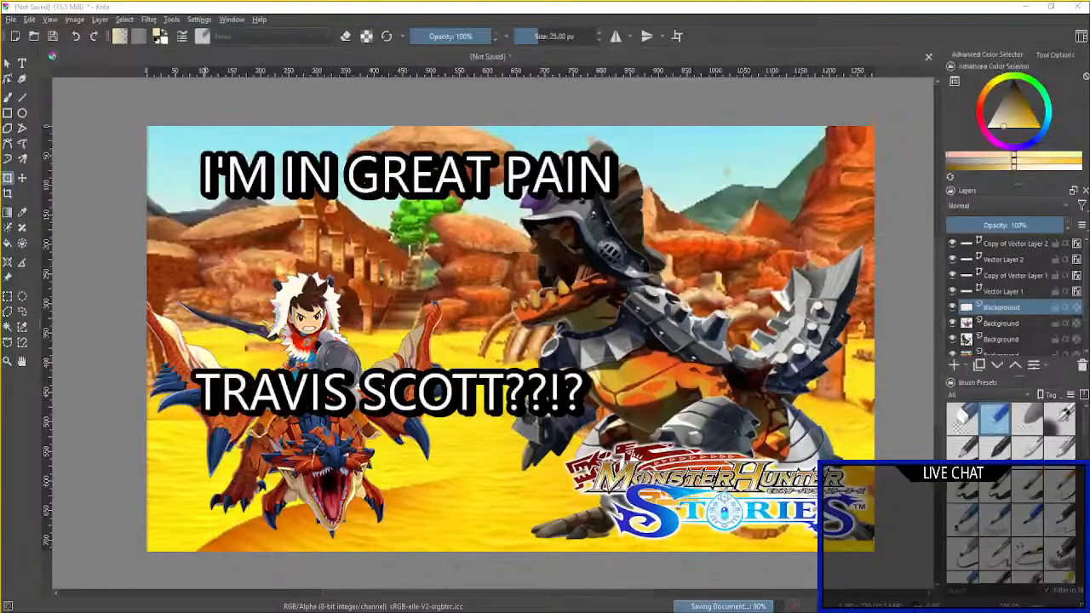
{"action": "key", "text": "Return"}
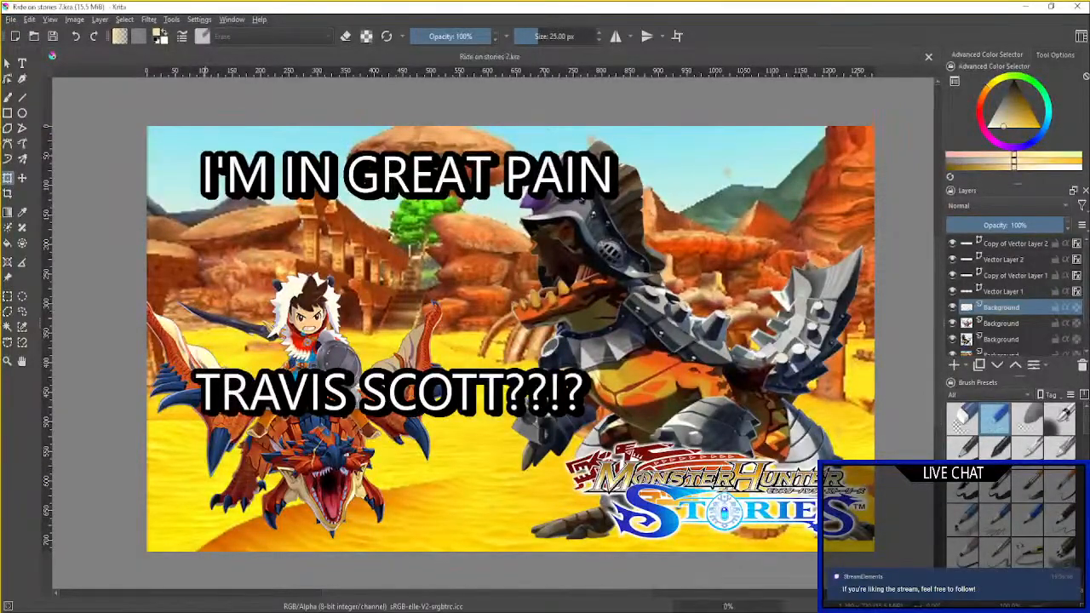
{"action": "left_click", "coordinate": [628, 416]}
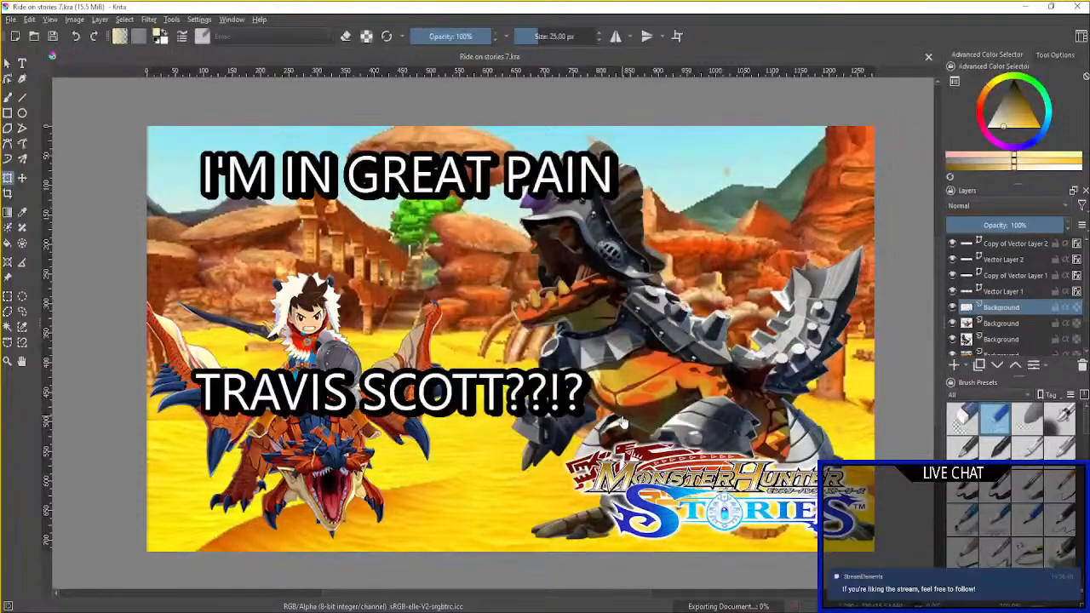
{"action": "left_click", "coordinate": [928, 57]}
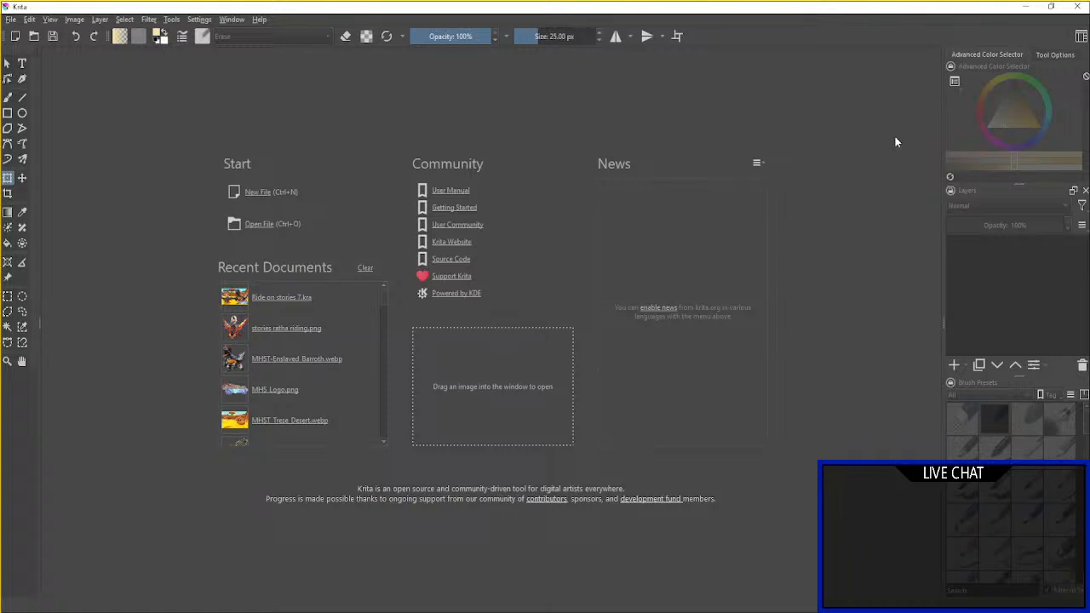
Create a new portrait document 800 px wide and 1280 px high.
{"action": "left_click", "coordinate": [268, 192]}
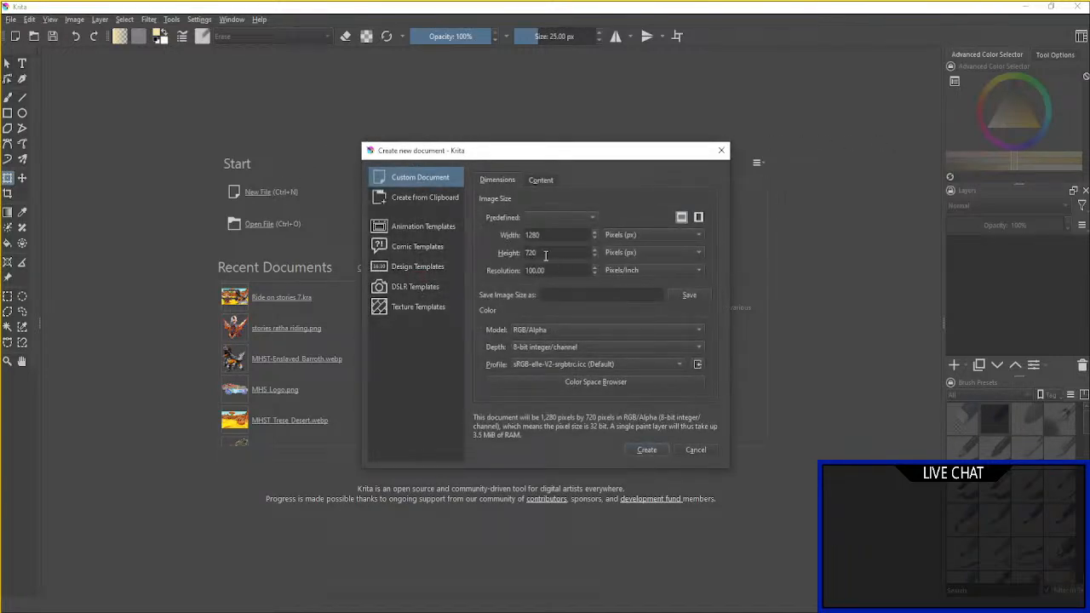
{"action": "left_click", "coordinate": [698, 216]}
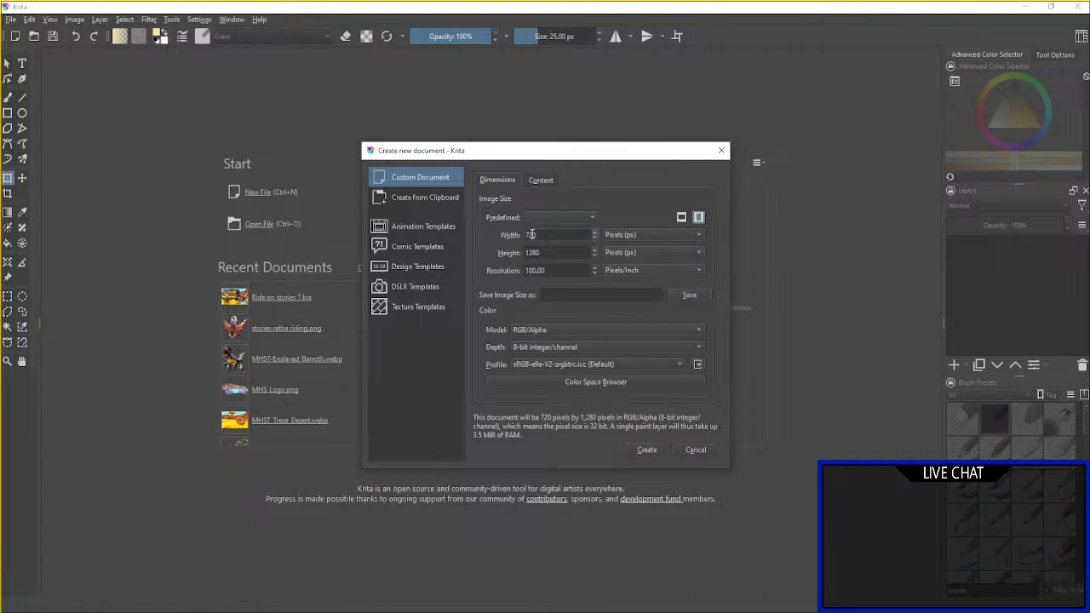
{"action": "double_click", "coordinate": [530, 234]}
{"action": "type", "text": "800"}
{"action": "left_click", "coordinate": [649, 450]}
{"action": "scroll", "coordinate": [650, 444], "scroll_direction": "down", "scroll_amount": 2}
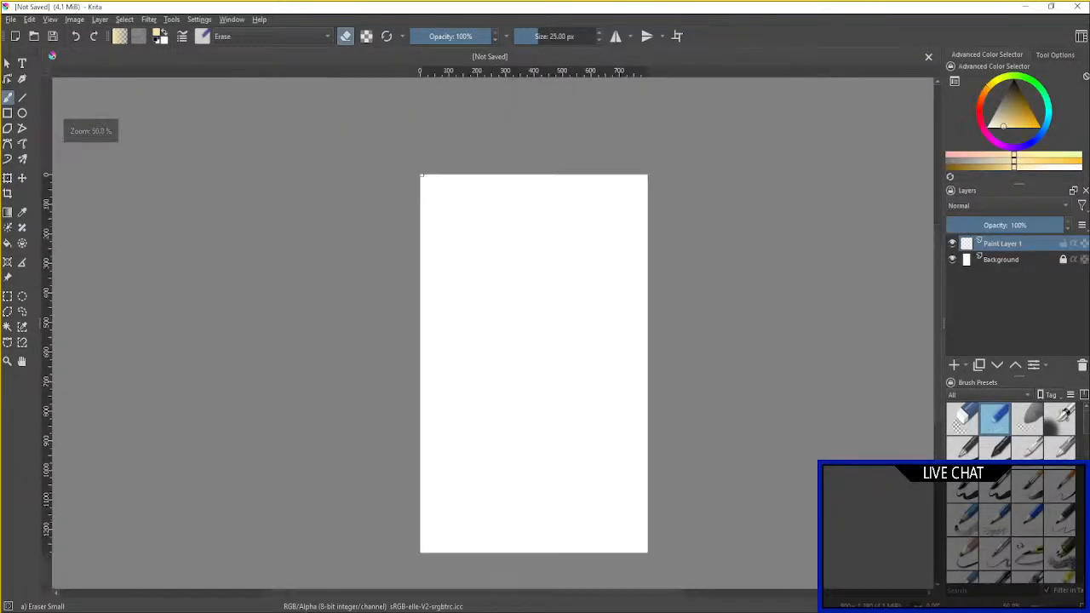
{"action": "left_click_drag", "start_coordinate": [655, 446], "coordinate": [694, 447]}
{"action": "scroll", "coordinate": [718, 395], "scroll_direction": "up", "scroll_amount": 1}
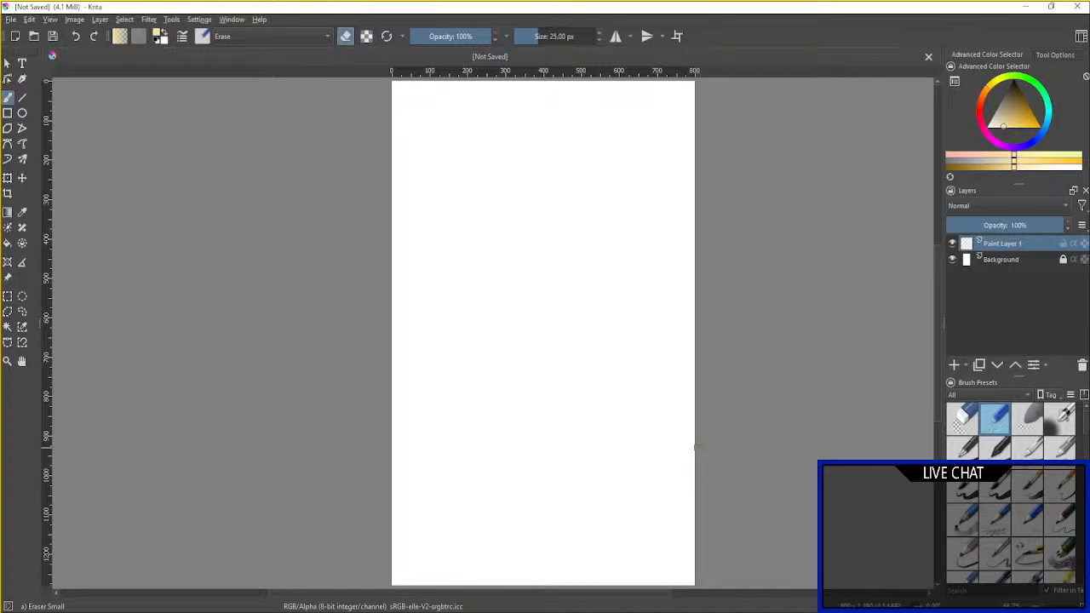
Choose the Pencil 2b brush preset with 50% opacity and a fully saturated cyan foreground colour.
{"action": "left_click", "coordinate": [1007, 481]}
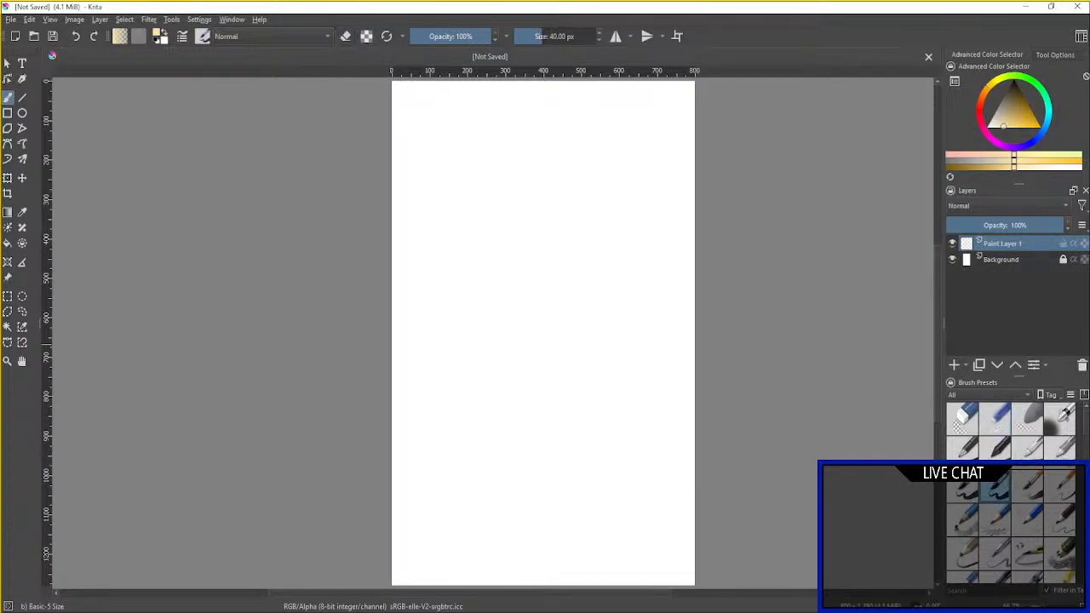
{"action": "scroll", "coordinate": [1001, 488], "scroll_direction": "down", "scroll_amount": 1}
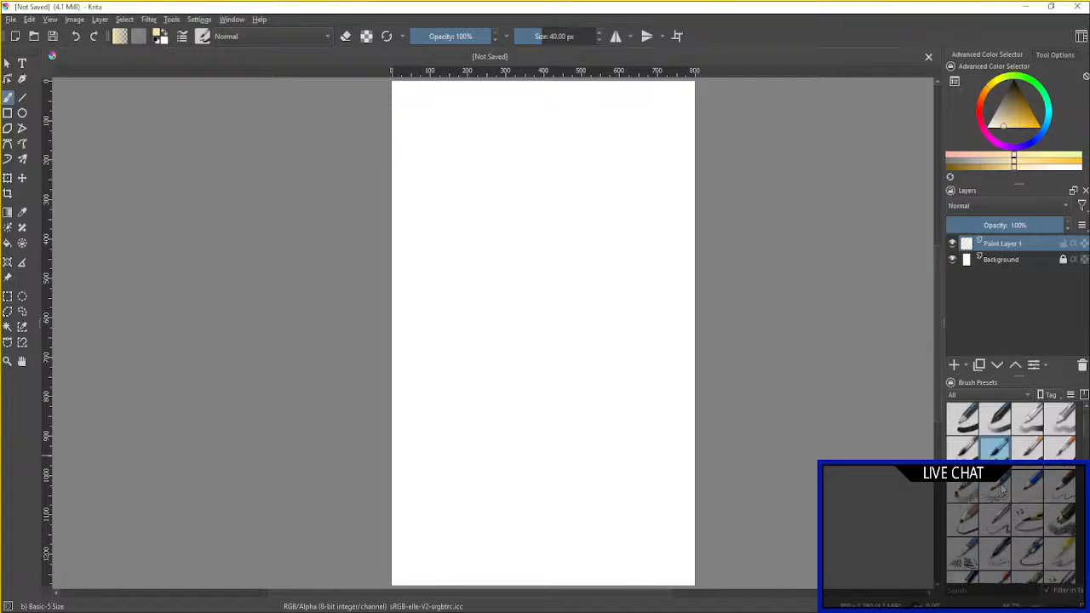
{"action": "scroll", "coordinate": [1002, 487], "scroll_direction": "down", "scroll_amount": 1}
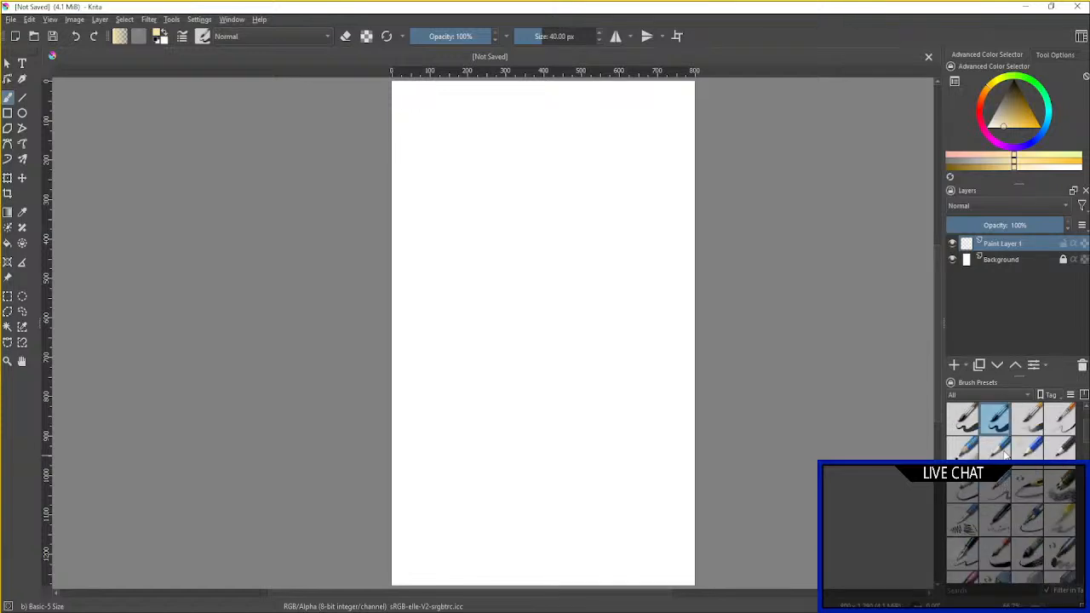
{"action": "left_click", "coordinate": [1005, 454]}
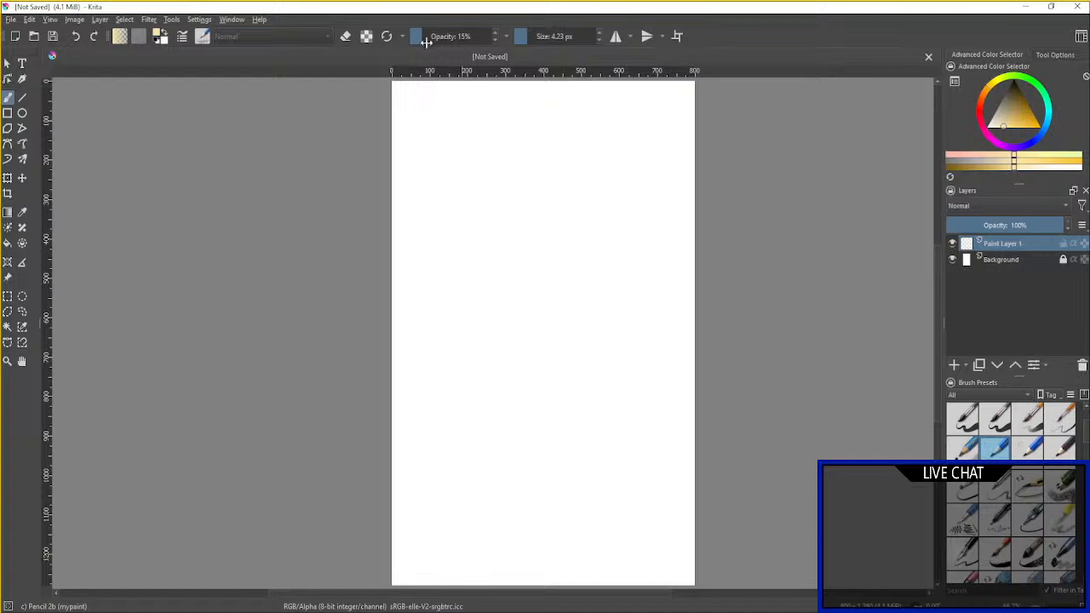
{"action": "left_click_drag", "start_coordinate": [422, 38], "coordinate": [450, 37]}
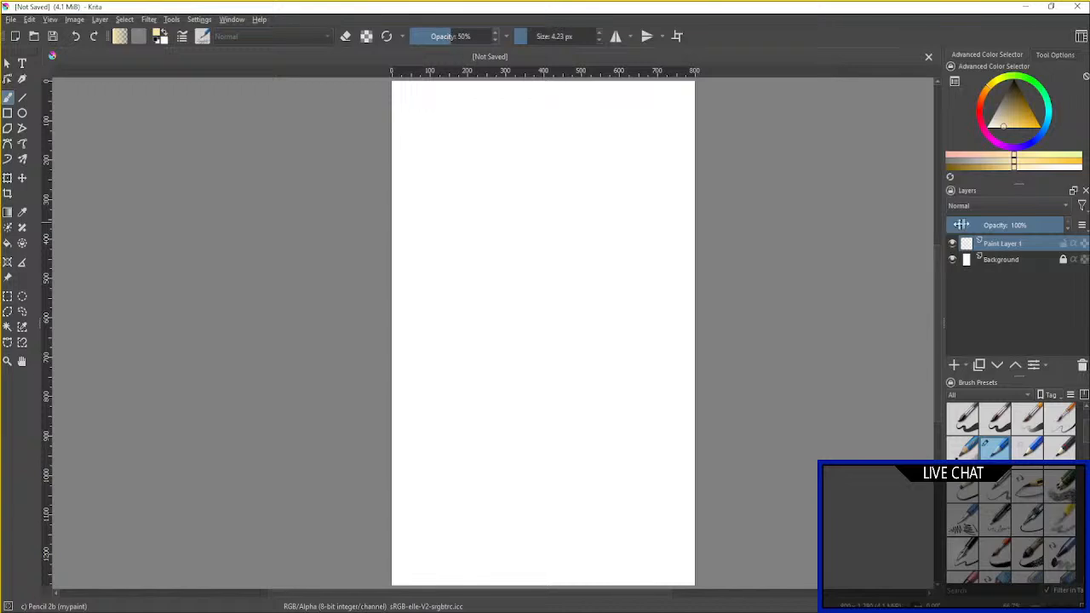
{"action": "left_click", "coordinate": [1046, 116]}
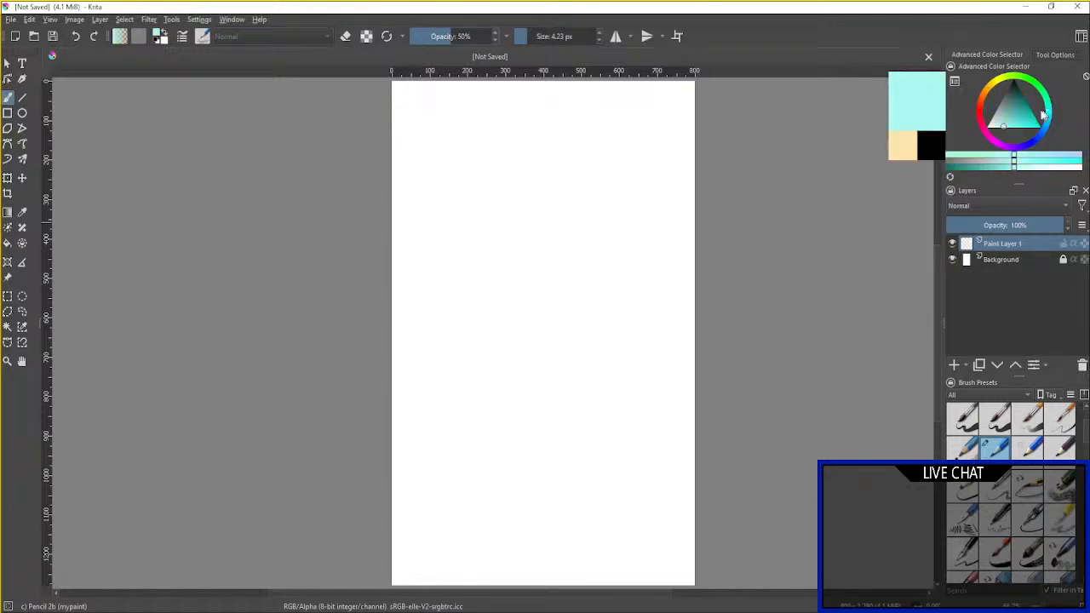
{"action": "left_click_drag", "start_coordinate": [1015, 118], "coordinate": [1039, 127]}
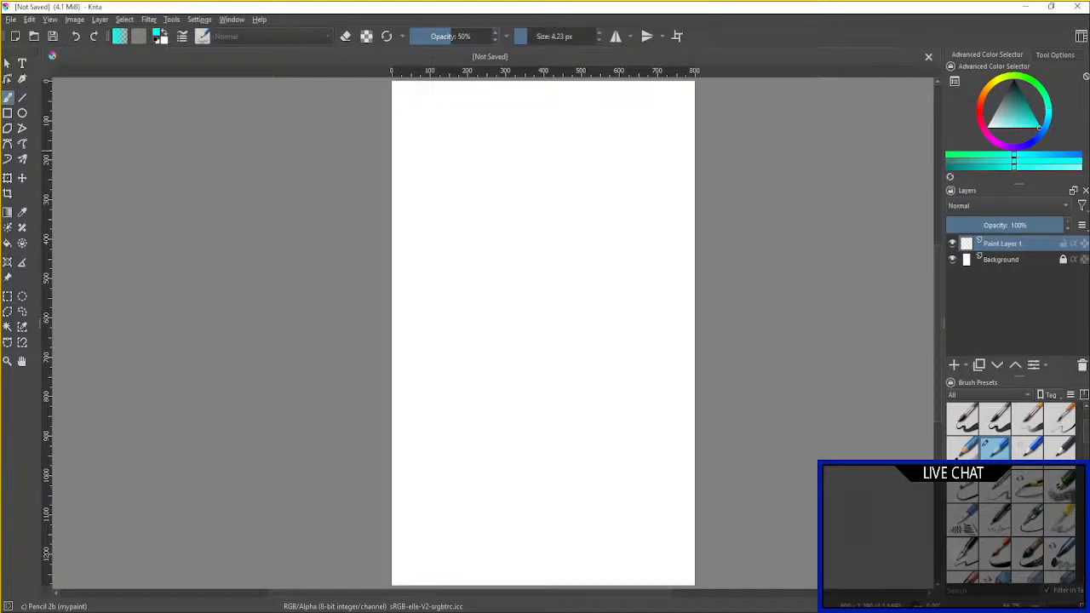
Test a cyan pencil stroke on the canvas, undo it and set the brush opacity to 25%.
{"action": "left_click_drag", "start_coordinate": [548, 168], "coordinate": [559, 284]}
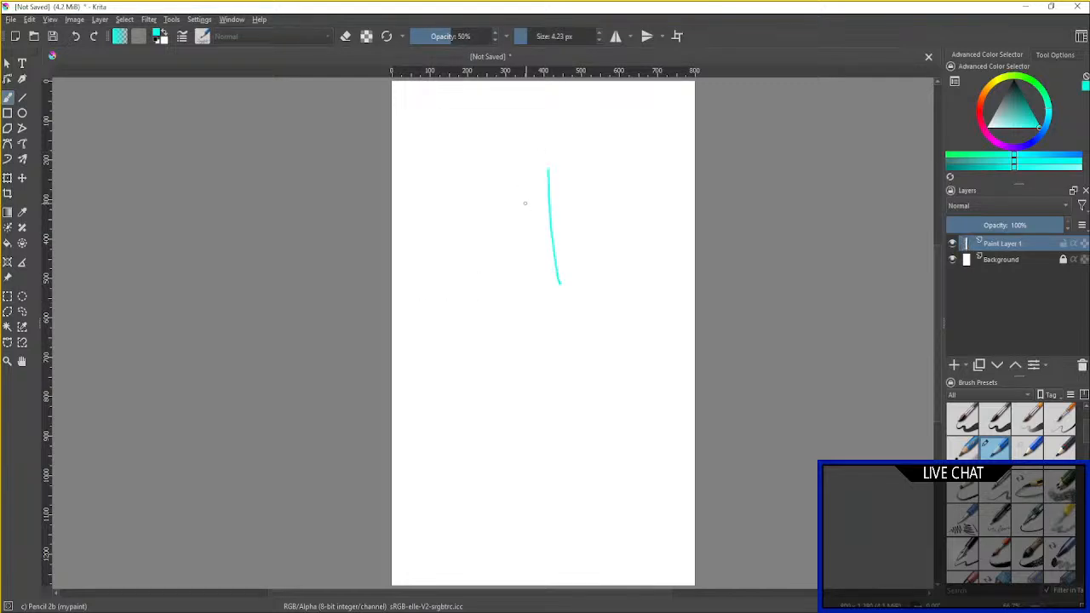
{"action": "key", "text": "ctrl+z"}
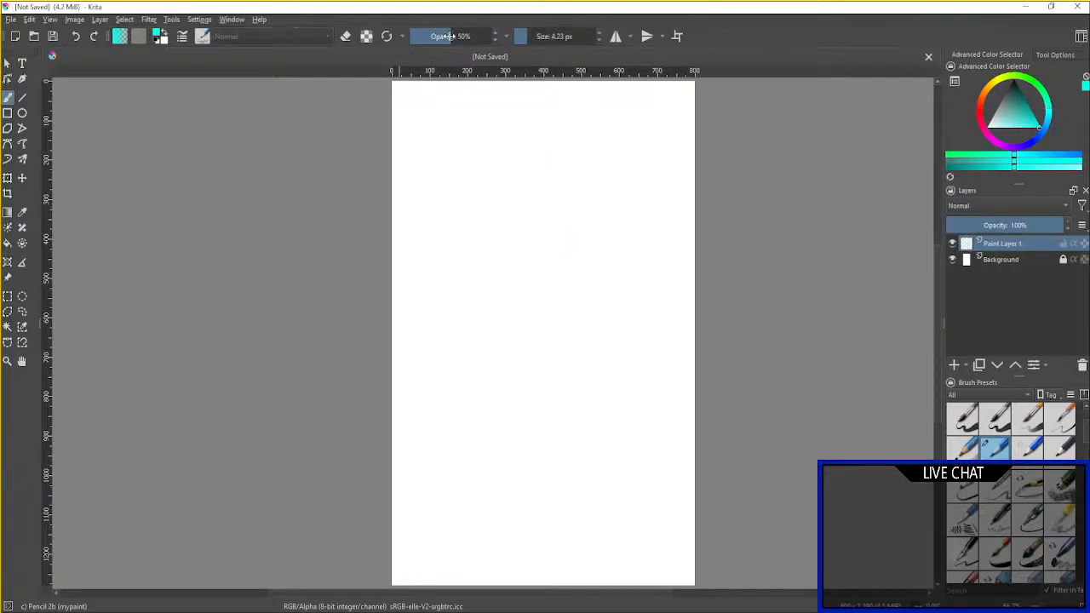
{"action": "left_click_drag", "start_coordinate": [450, 36], "coordinate": [430, 39]}
Draw a few faint test strokes at the canvas centre and erase them with the Eraser Small preset.
{"action": "left_click_drag", "start_coordinate": [508, 212], "coordinate": [534, 380]}
{"action": "left_click_drag", "start_coordinate": [533, 277], "coordinate": [549, 387]}
{"action": "left_click_drag", "start_coordinate": [531, 223], "coordinate": [541, 368]}
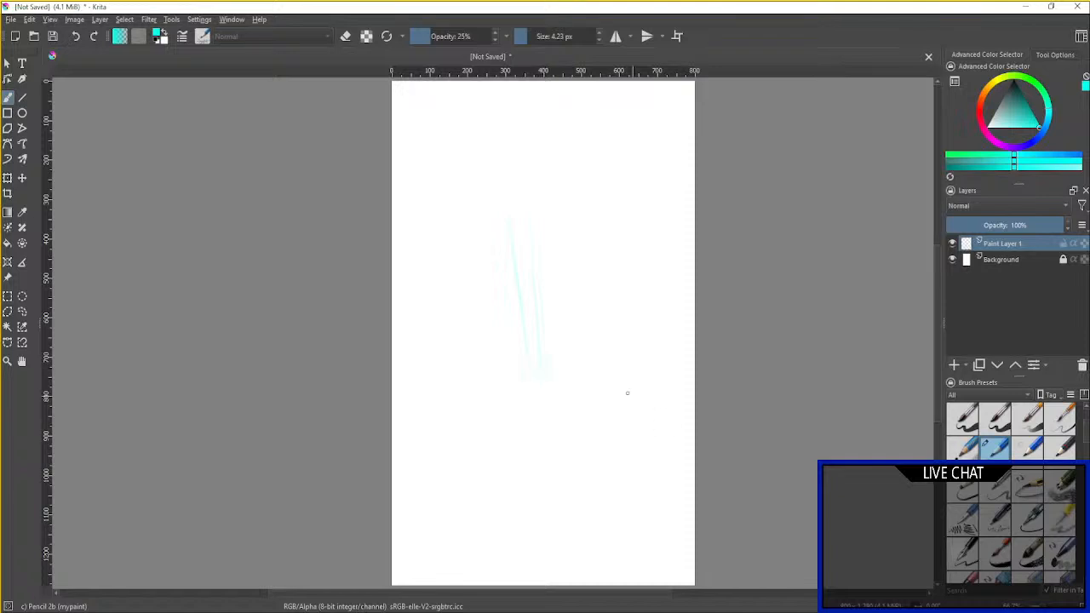
{"action": "scroll", "coordinate": [1013, 511], "scroll_direction": "up", "scroll_amount": 3}
{"action": "left_click", "coordinate": [1001, 423]}
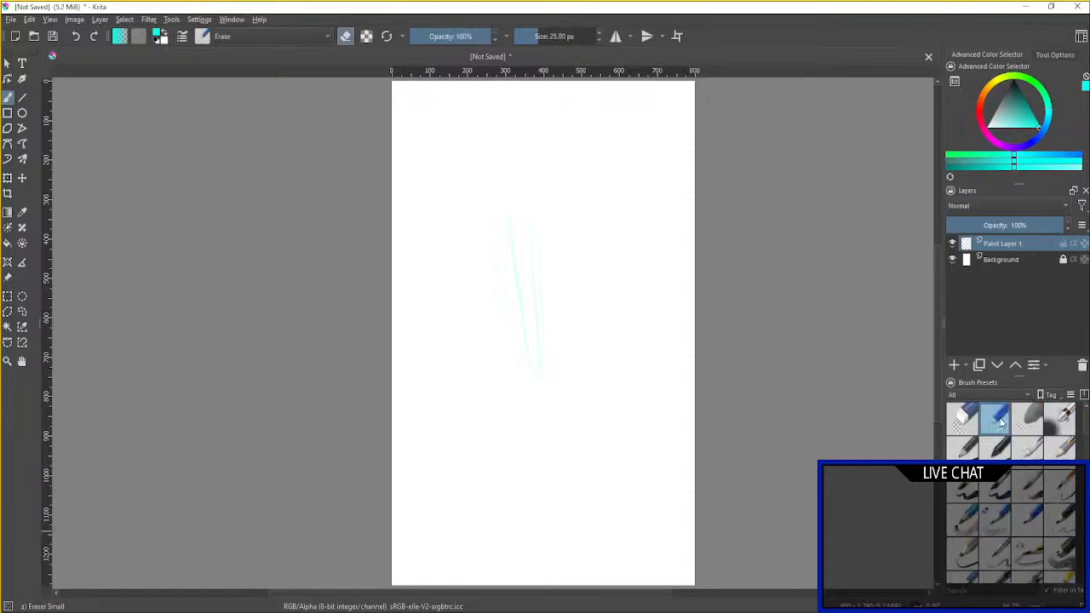
{"action": "left_click_drag", "start_coordinate": [519, 186], "coordinate": [524, 354]}
{"action": "left_click_drag", "start_coordinate": [524, 151], "coordinate": [549, 373]}
Open the image MaxxC.webp with its default import settings and return to the unsaved blank drawing.
{"action": "left_click", "coordinate": [12, 20]}
{"action": "key", "text": "Escape"}
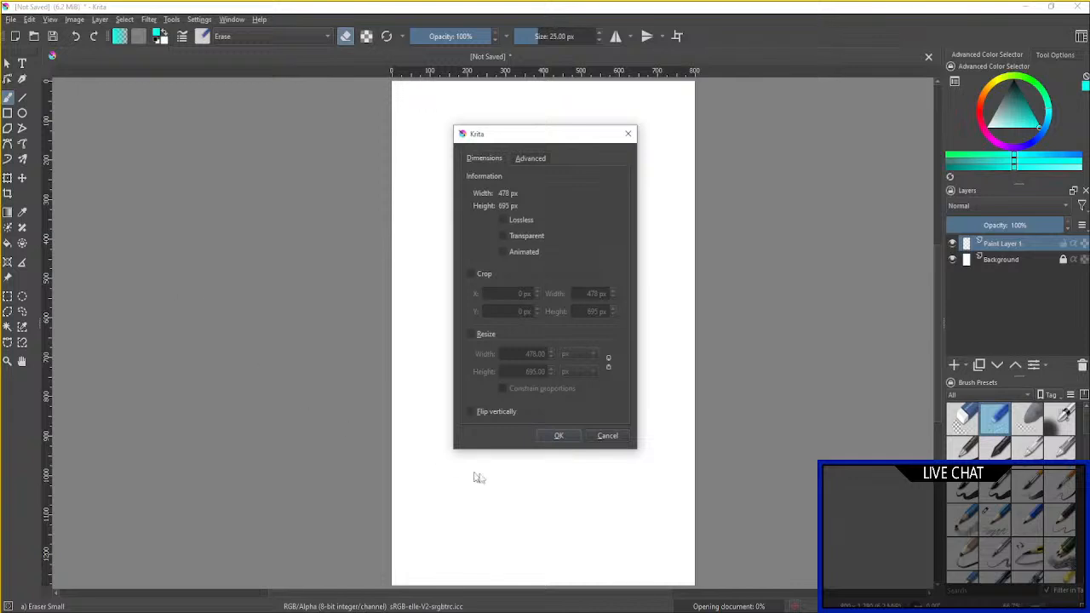
{"action": "left_click", "coordinate": [557, 436]}
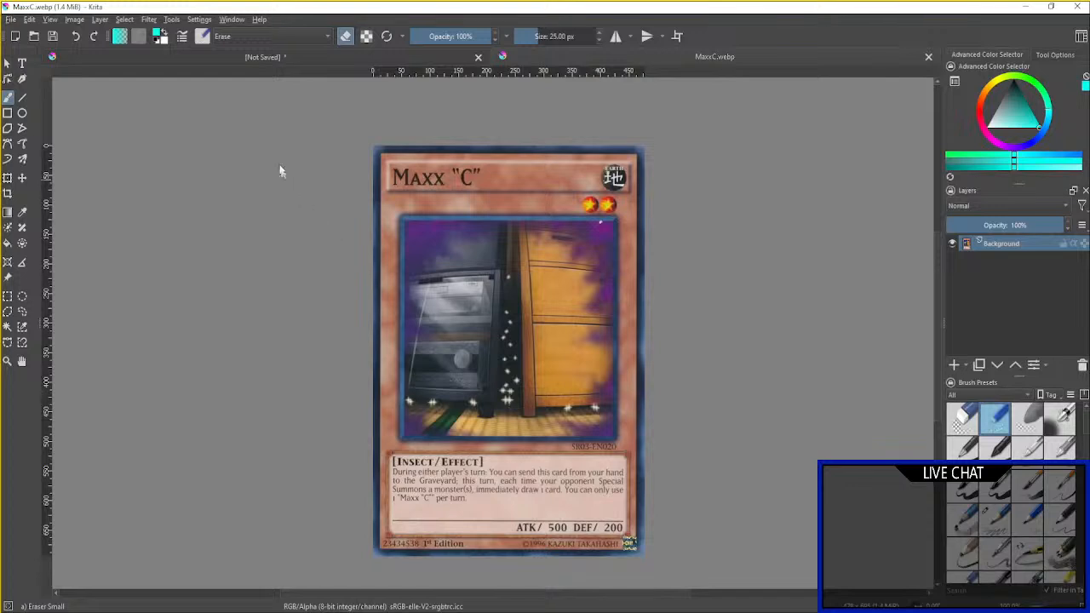
{"action": "left_click", "coordinate": [232, 57]}
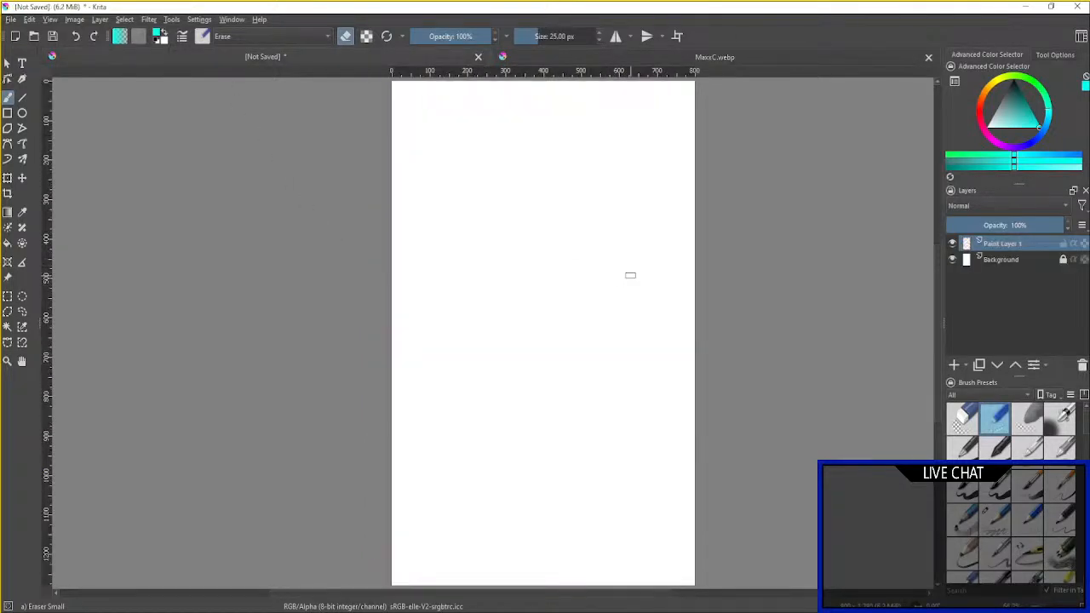
Reselect the Pencil 2b preset and turn on the guides and the grid over the blank canvas.
{"action": "left_click", "coordinate": [998, 513]}
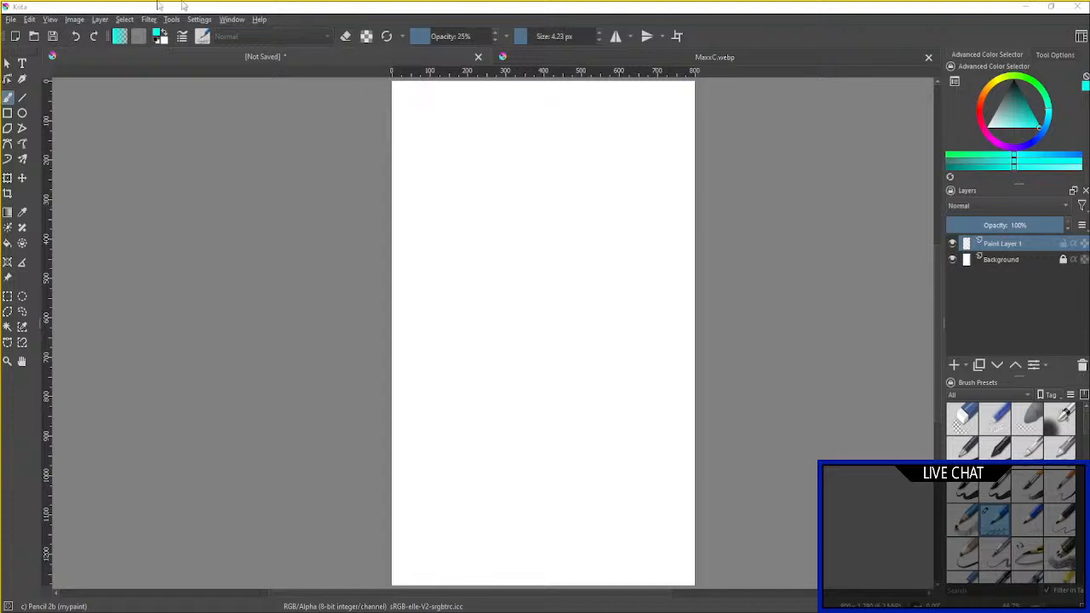
{"action": "left_click", "coordinate": [50, 19]}
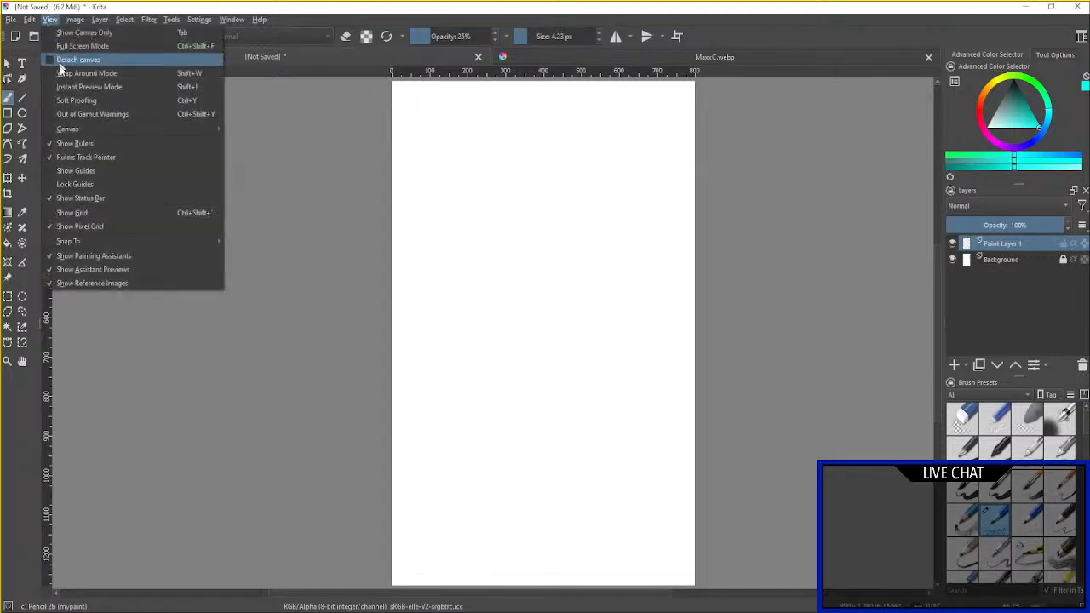
{"action": "left_click", "coordinate": [52, 174]}
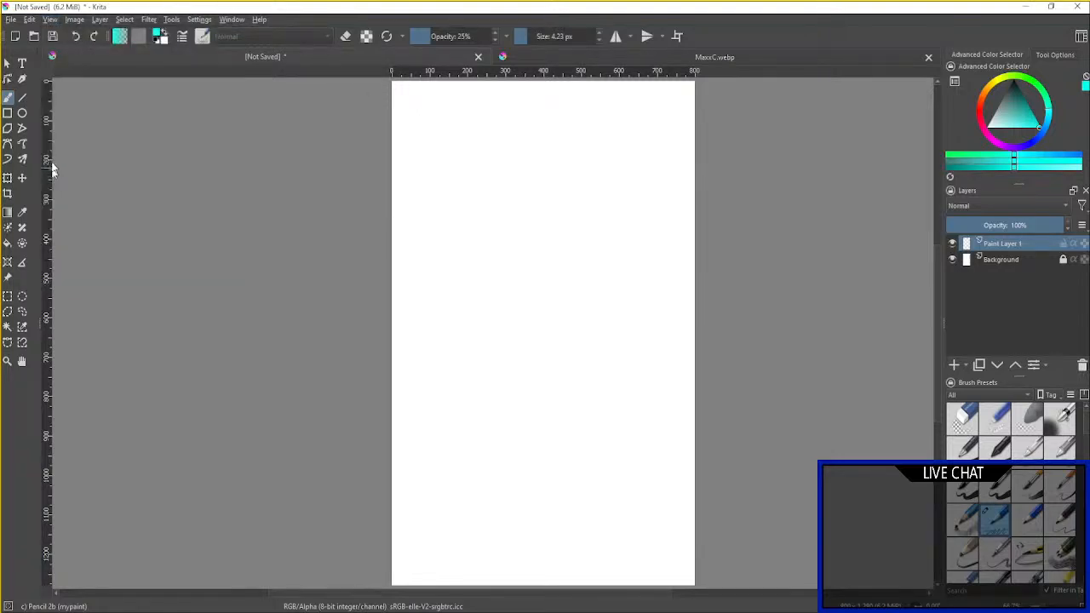
{"action": "left_click", "coordinate": [50, 20]}
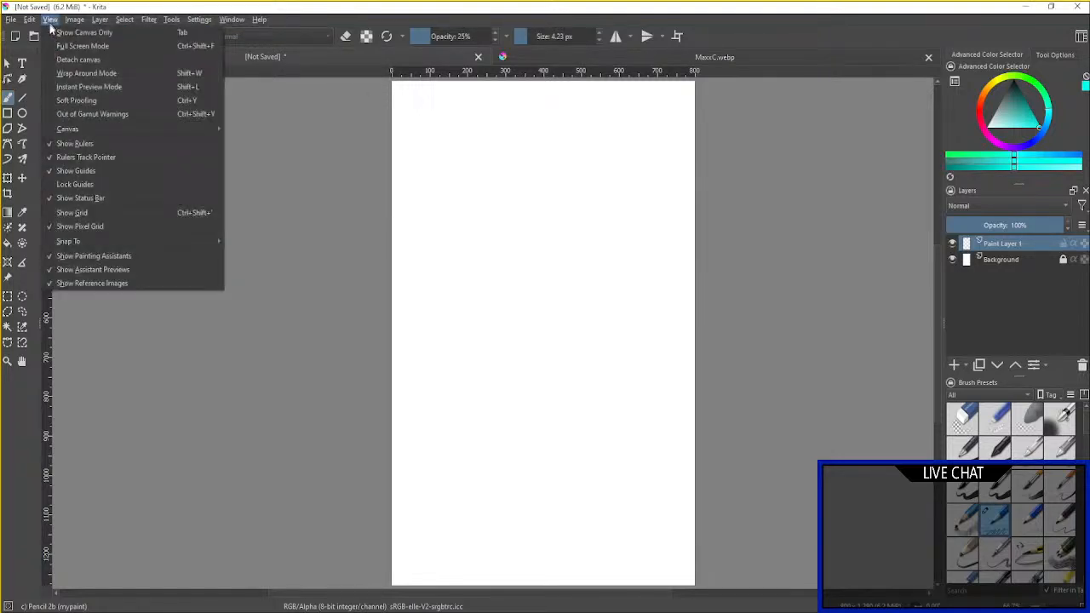
{"action": "left_click", "coordinate": [50, 213]}
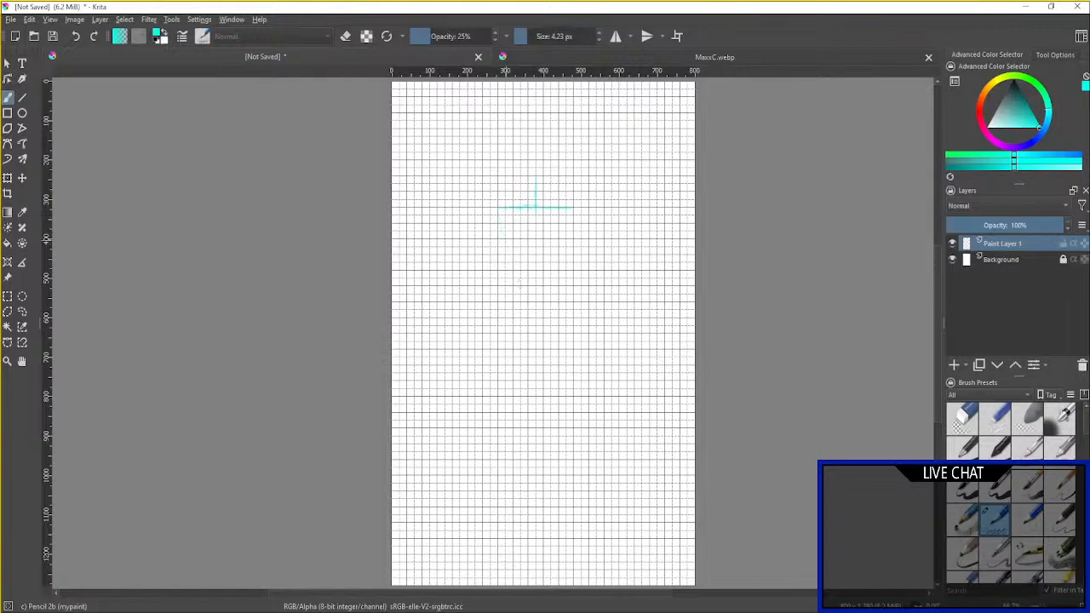
Sketch the figure's torso below the shoulder line, with sides and crossing lines narrowing at the waist and widening to the hips.
{"action": "mouse_move", "coordinate": [519, 248]}
{"action": "left_mouse_down"}
{"action": "mouse_move", "coordinate": [538, 332]}
{"action": "mouse_move", "coordinate": [524, 307]}
{"action": "left_mouse_up"}
{"action": "left_click_drag", "start_coordinate": [574, 207], "coordinate": [506, 392]}
{"action": "left_click_drag", "start_coordinate": [521, 322], "coordinate": [509, 392]}
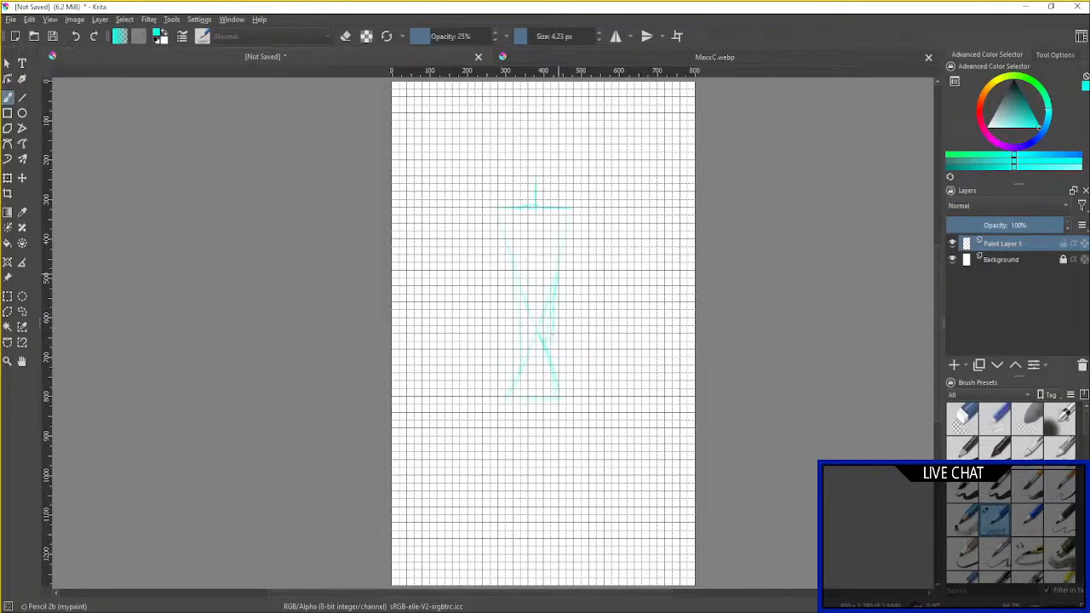
Sketch the figure's curved pelvis line and two long legs reaching down to the canvas's lower edge.
{"action": "left_click_drag", "start_coordinate": [559, 397], "coordinate": [556, 390]}
{"action": "mouse_move", "coordinate": [514, 411]}
{"action": "left_mouse_down"}
{"action": "mouse_move", "coordinate": [563, 402]}
{"action": "mouse_move", "coordinate": [549, 405]}
{"action": "left_mouse_up"}
{"action": "left_click_drag", "start_coordinate": [484, 458], "coordinate": [509, 552]}
{"action": "left_click_drag", "start_coordinate": [545, 417], "coordinate": [542, 565]}
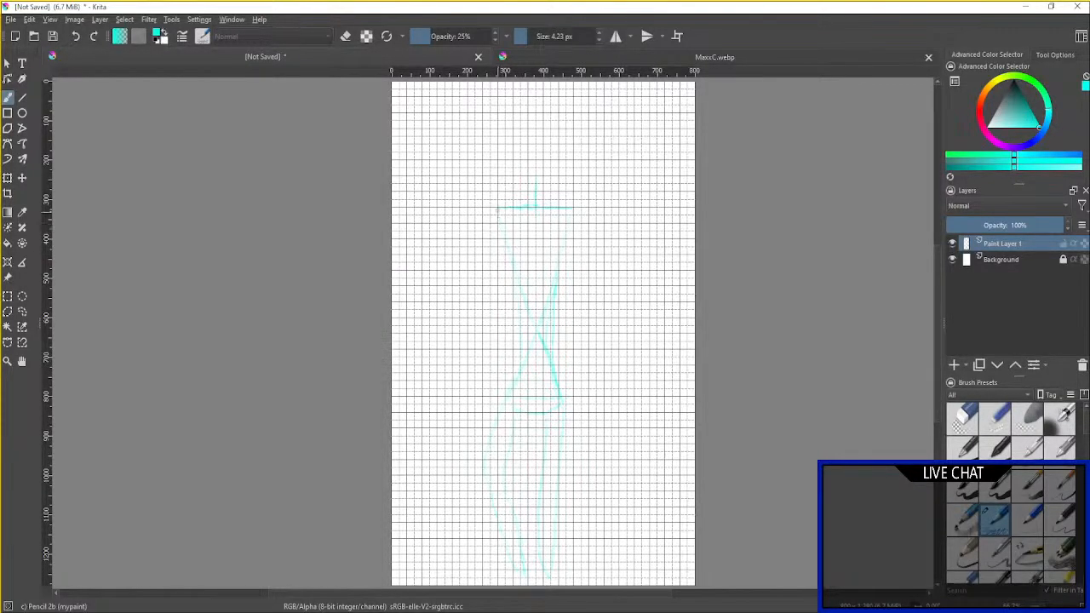
Sketch the figure's arms, one bent up beside the shoulder and the other hanging down and outward.
{"action": "left_click_drag", "start_coordinate": [497, 207], "coordinate": [481, 241]}
{"action": "mouse_move", "coordinate": [493, 214]}
{"action": "left_mouse_down"}
{"action": "mouse_move", "coordinate": [474, 255]}
{"action": "mouse_move", "coordinate": [497, 188]}
{"action": "left_mouse_up"}
{"action": "left_click_drag", "start_coordinate": [478, 247], "coordinate": [496, 186]}
{"action": "left_click_drag", "start_coordinate": [495, 231], "coordinate": [478, 269]}
{"action": "left_click_drag", "start_coordinate": [574, 210], "coordinate": [586, 246]}
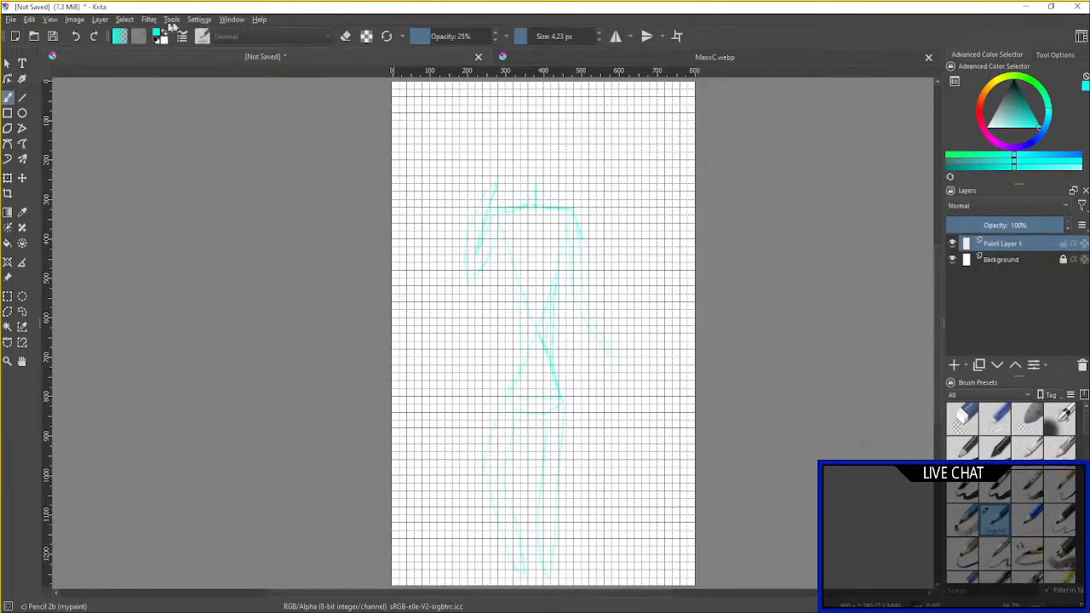
Hide the grid over the figure sketch.
{"action": "left_click", "coordinate": [50, 20]}
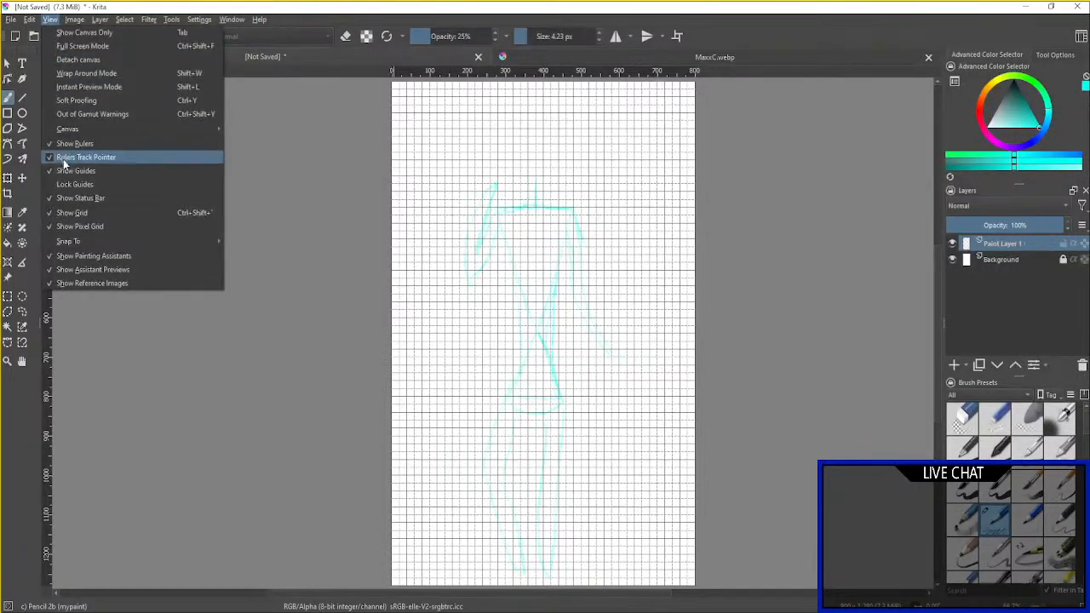
{"action": "left_click", "coordinate": [51, 213]}
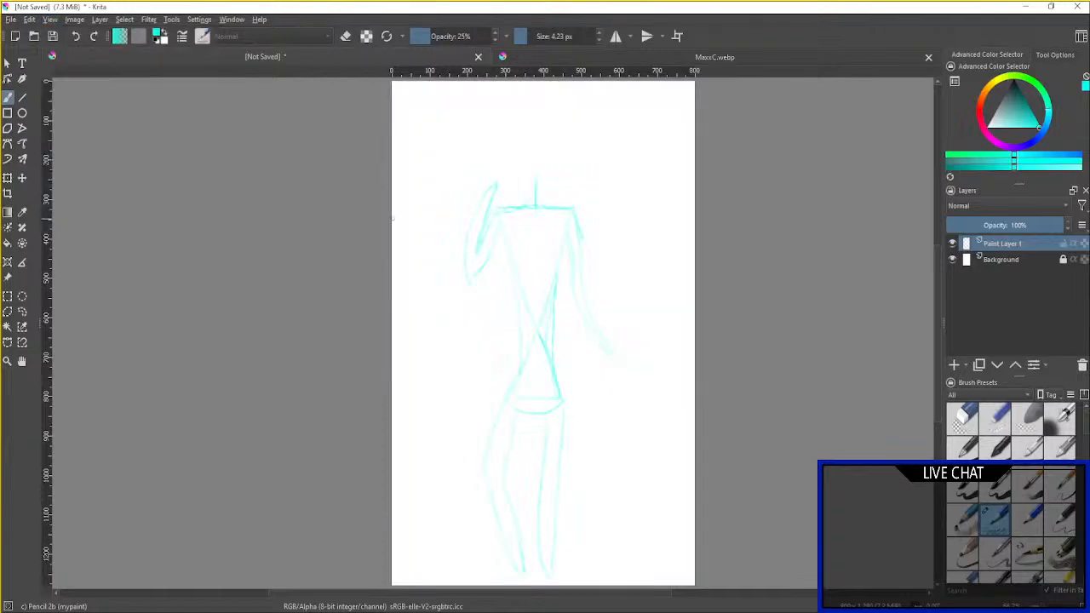
{"action": "mouse_move", "coordinate": [564, 364]}
{"action": "left_mouse_down"}
{"action": "mouse_move", "coordinate": [586, 308]}
{"action": "mouse_move", "coordinate": [561, 350]}
{"action": "left_mouse_up"}
{"action": "scroll", "coordinate": [586, 309], "scroll_direction": "down", "scroll_amount": 1}
{"action": "scroll", "coordinate": [573, 328], "scroll_direction": "up", "scroll_amount": 2}
{"action": "scroll", "coordinate": [573, 328], "scroll_direction": "down", "scroll_amount": 1}
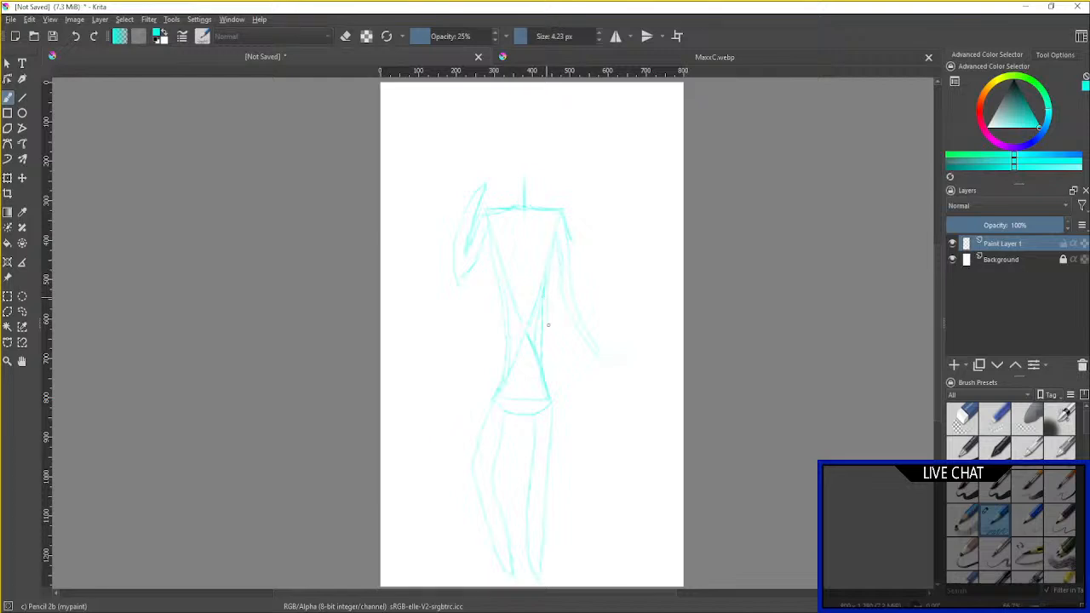
Erase the figure's pelvis, hips and both legs below the waist with the 25 px small eraser.
{"action": "left_click_drag", "start_coordinate": [548, 324], "coordinate": [553, 400]}
{"action": "left_click", "coordinate": [998, 417]}
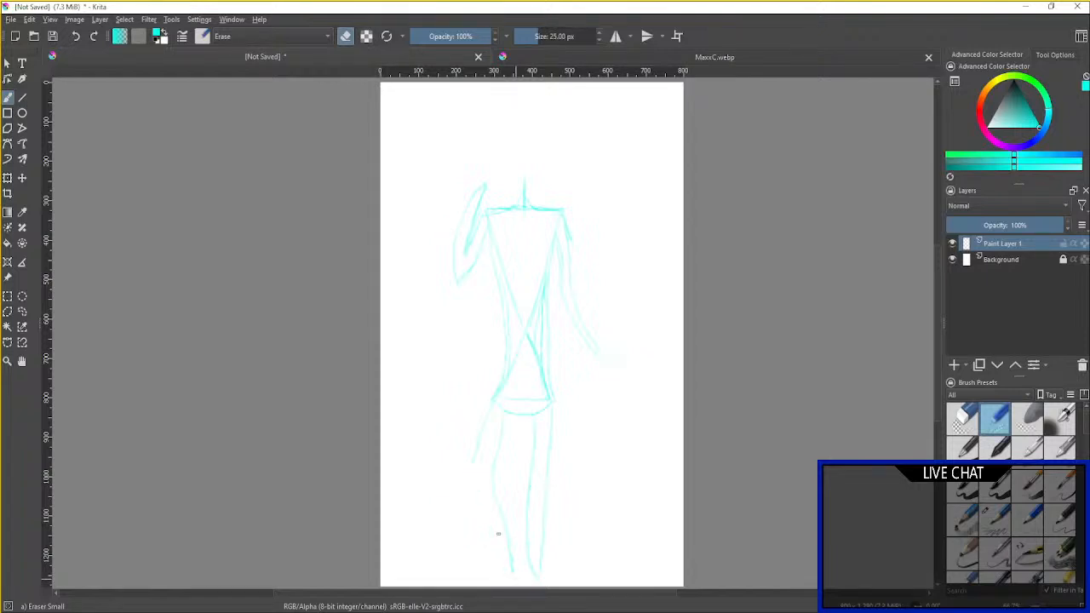
{"action": "left_click_drag", "start_coordinate": [499, 534], "coordinate": [484, 497]}
{"action": "left_click_drag", "start_coordinate": [457, 380], "coordinate": [502, 550]}
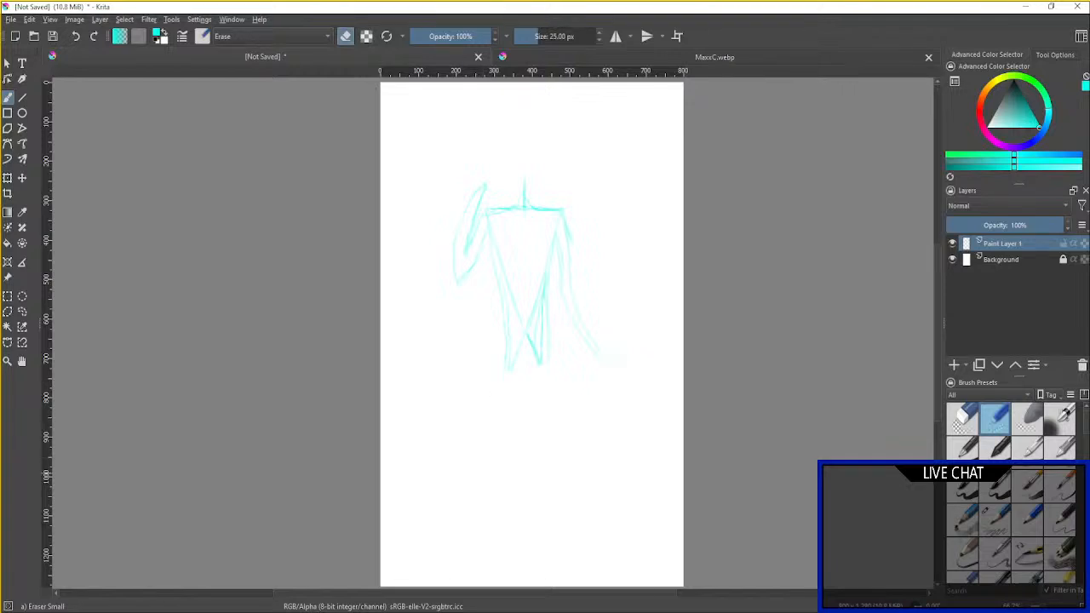
Extend the torso's sides downward with the cyan 2b pencil and close them with a curved lower edge.
{"action": "left_click", "coordinate": [995, 520]}
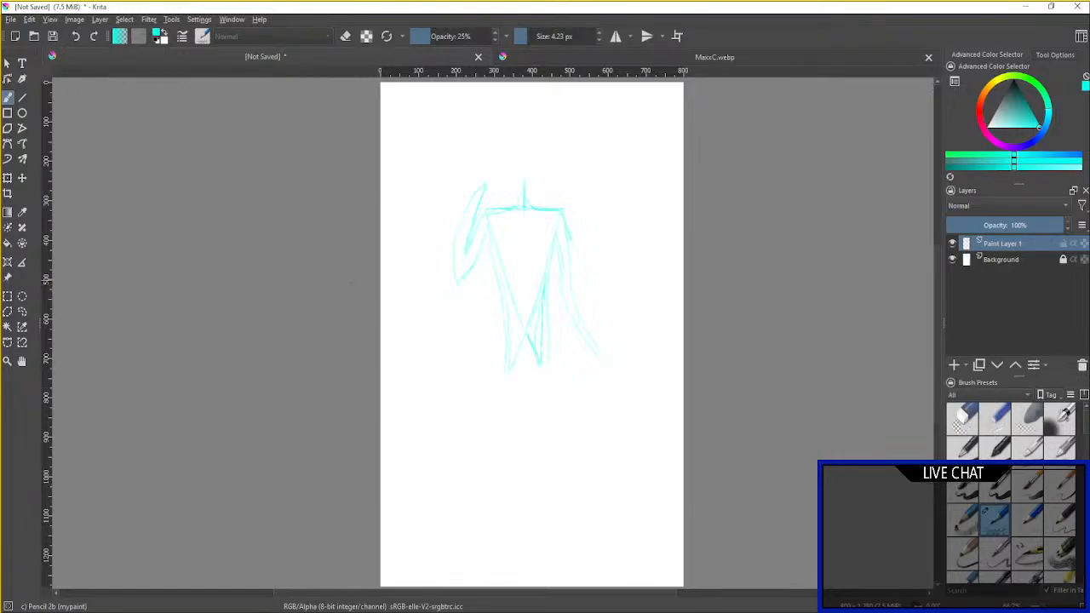
{"action": "scroll", "coordinate": [521, 359], "scroll_direction": "up", "scroll_amount": 2}
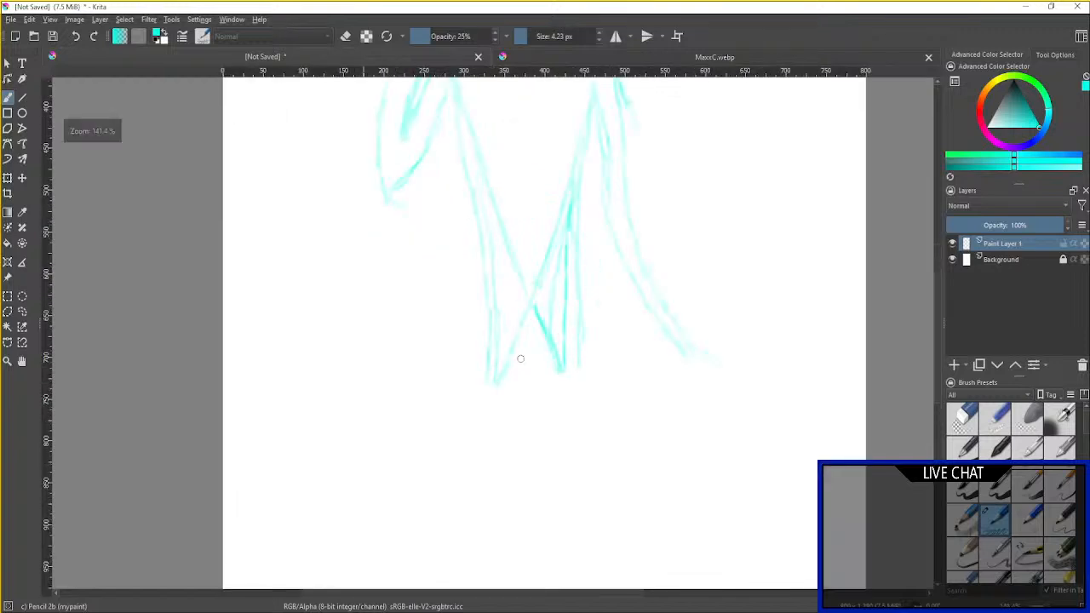
{"action": "left_click_drag", "start_coordinate": [522, 311], "coordinate": [513, 426]}
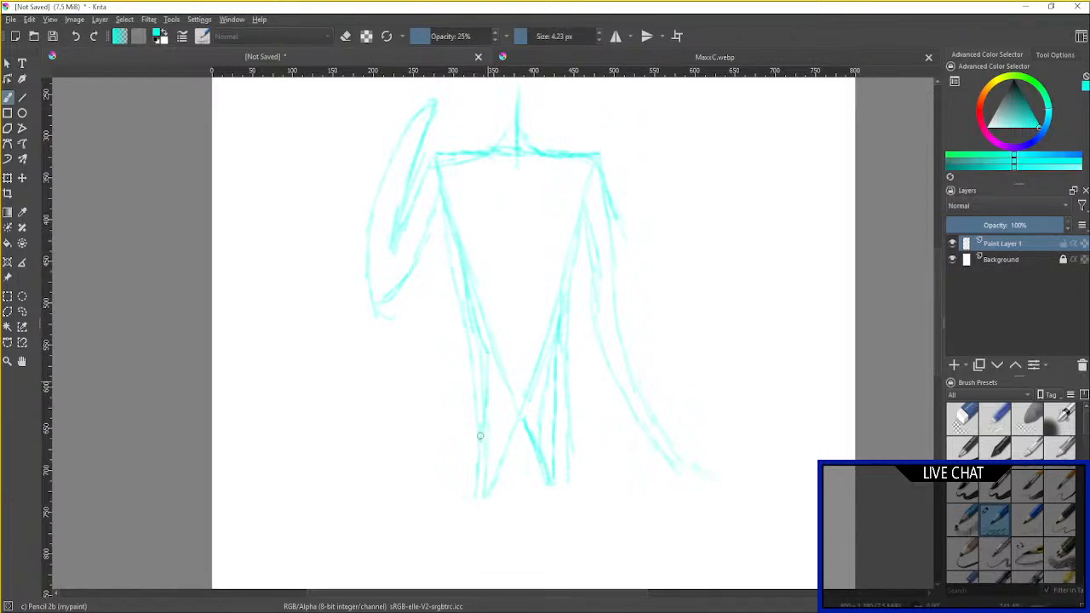
{"action": "mouse_move", "coordinate": [479, 435]}
{"action": "left_mouse_down"}
{"action": "mouse_move", "coordinate": [472, 494]}
{"action": "mouse_move", "coordinate": [567, 477]}
{"action": "mouse_move", "coordinate": [513, 496]}
{"action": "mouse_move", "coordinate": [474, 492]}
{"action": "left_mouse_up"}
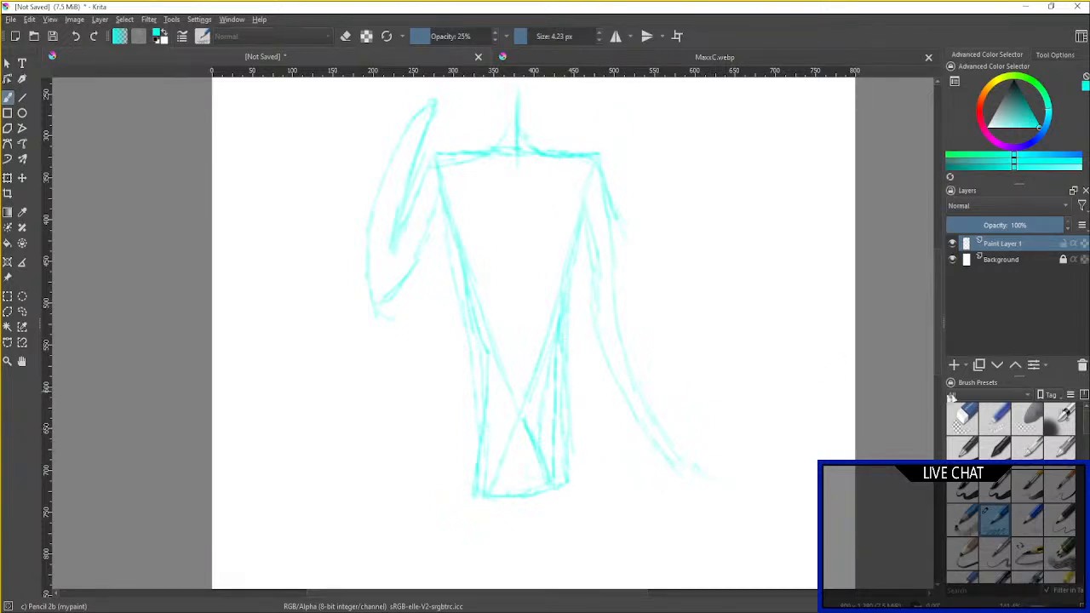
Erase the crossing construction lines inside the torso and the stray strokes along its sides, leaving a clean outline.
{"action": "left_click", "coordinate": [996, 418]}
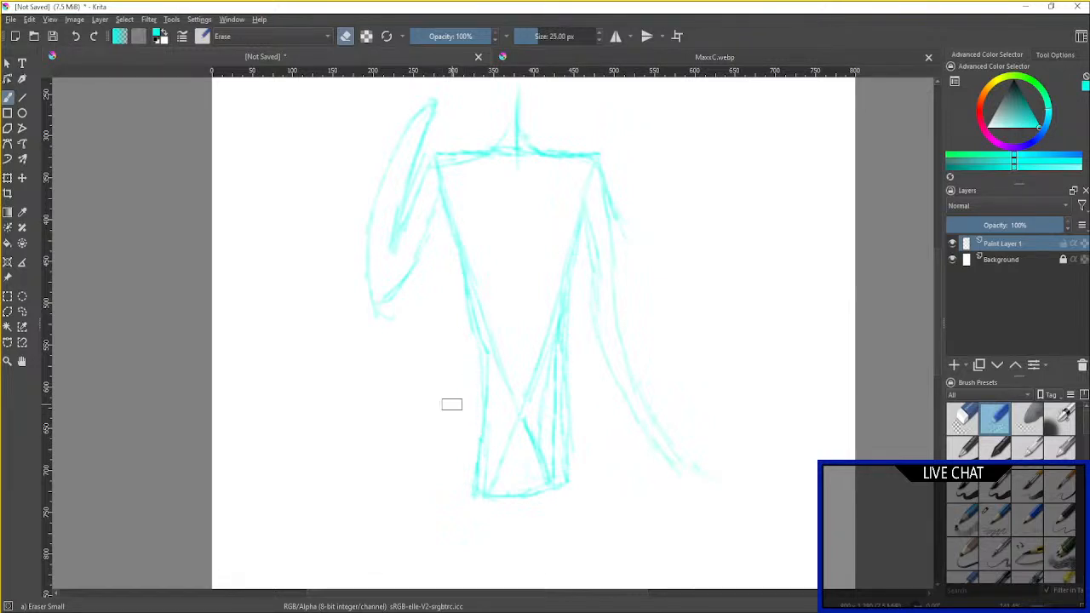
{"action": "mouse_move", "coordinate": [487, 320]}
{"action": "left_mouse_down"}
{"action": "mouse_move", "coordinate": [502, 373]}
{"action": "mouse_move", "coordinate": [488, 324]}
{"action": "mouse_move", "coordinate": [507, 450]}
{"action": "left_mouse_up"}
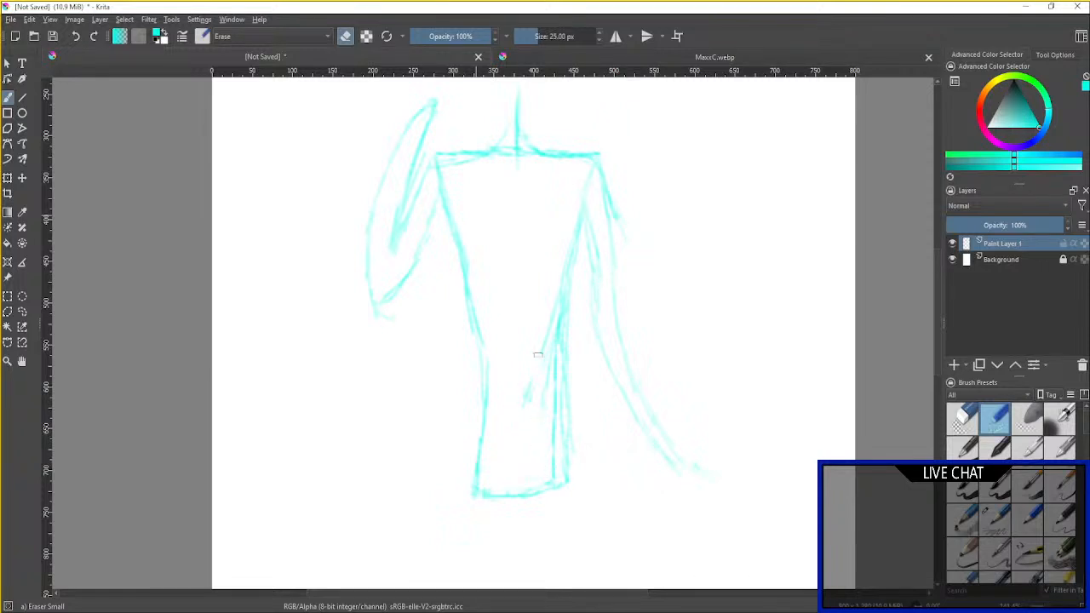
{"action": "left_click_drag", "start_coordinate": [535, 410], "coordinate": [527, 379]}
{"action": "mouse_move", "coordinate": [555, 298]}
{"action": "left_mouse_down"}
{"action": "mouse_move", "coordinate": [555, 471]}
{"action": "mouse_move", "coordinate": [505, 488]}
{"action": "mouse_move", "coordinate": [549, 483]}
{"action": "left_mouse_up"}
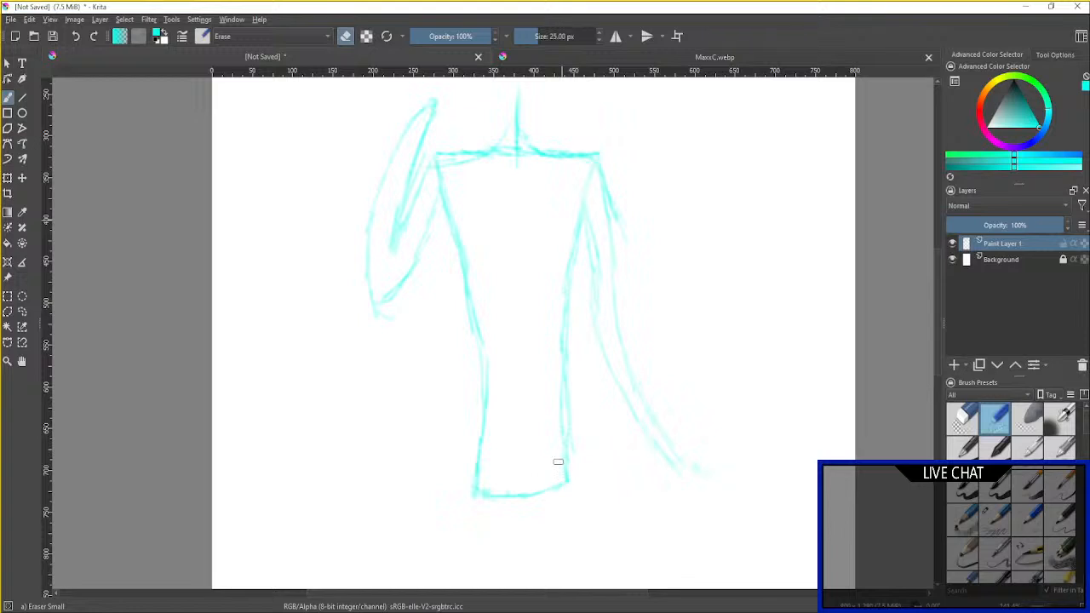
{"action": "mouse_move", "coordinate": [578, 419]}
{"action": "left_mouse_down"}
{"action": "mouse_move", "coordinate": [574, 452]}
{"action": "mouse_move", "coordinate": [578, 403]}
{"action": "left_mouse_up"}
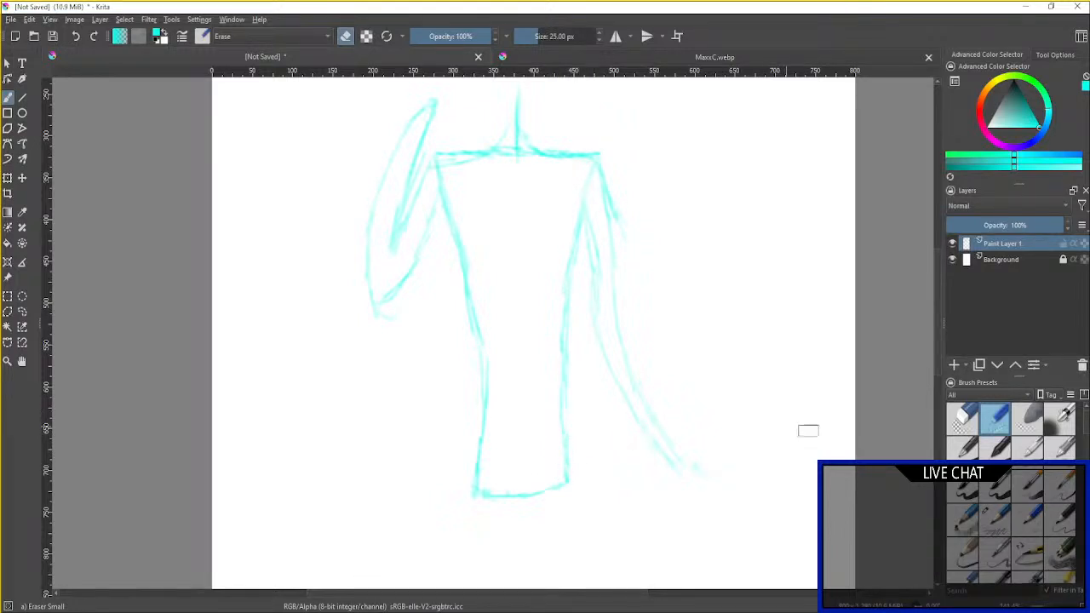
Sketch an outer line along the torso's left side flaring at the hip, and erase the excess lines at both shoulders.
{"action": "left_click", "coordinate": [994, 520]}
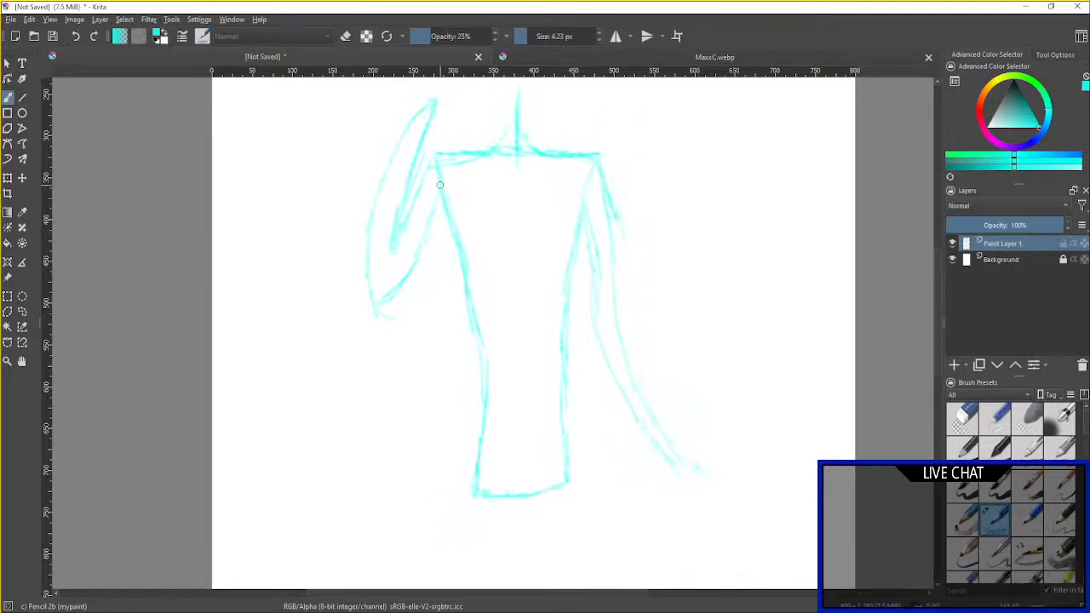
{"action": "left_click_drag", "start_coordinate": [461, 283], "coordinate": [468, 362]}
{"action": "left_click_drag", "start_coordinate": [456, 484], "coordinate": [468, 491]}
{"action": "mouse_move", "coordinate": [474, 363]}
{"action": "left_mouse_down"}
{"action": "mouse_move", "coordinate": [473, 451]}
{"action": "mouse_move", "coordinate": [453, 472]}
{"action": "left_mouse_up"}
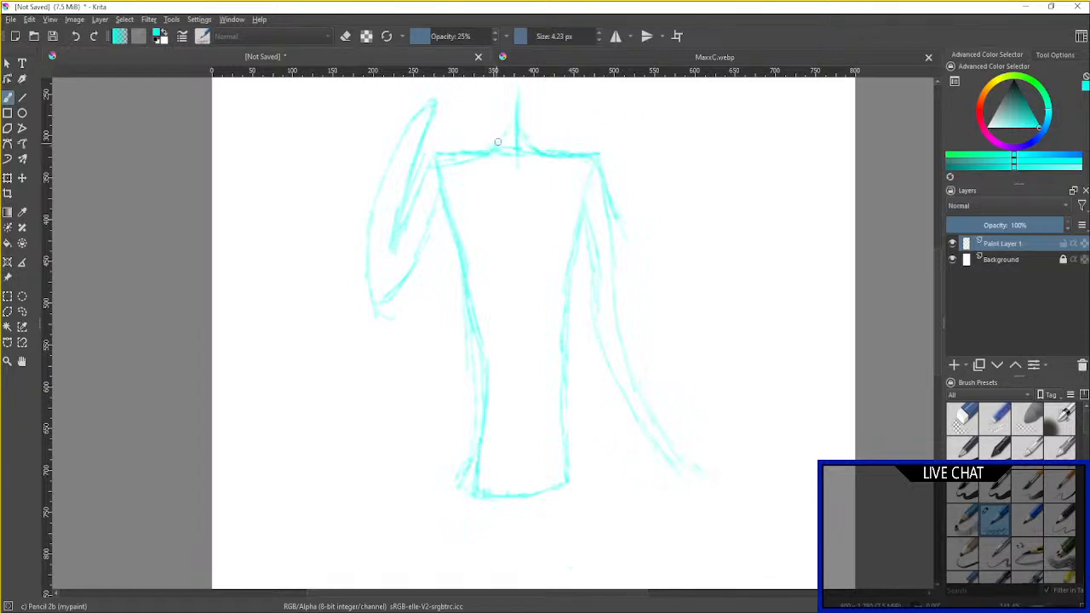
{"action": "left_click", "coordinate": [994, 418]}
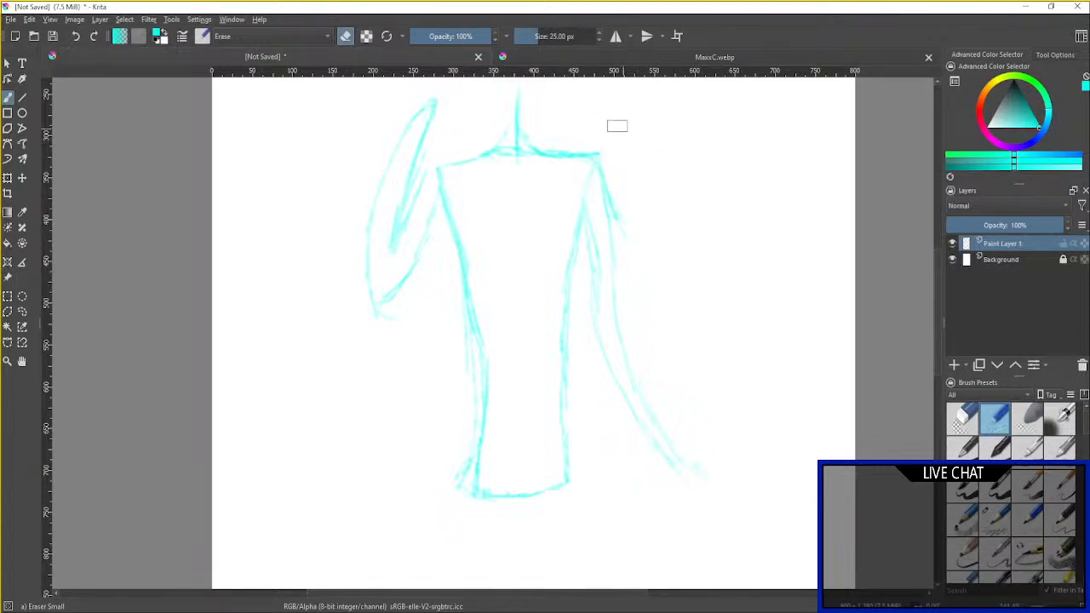
{"action": "left_click_drag", "start_coordinate": [607, 162], "coordinate": [620, 229]}
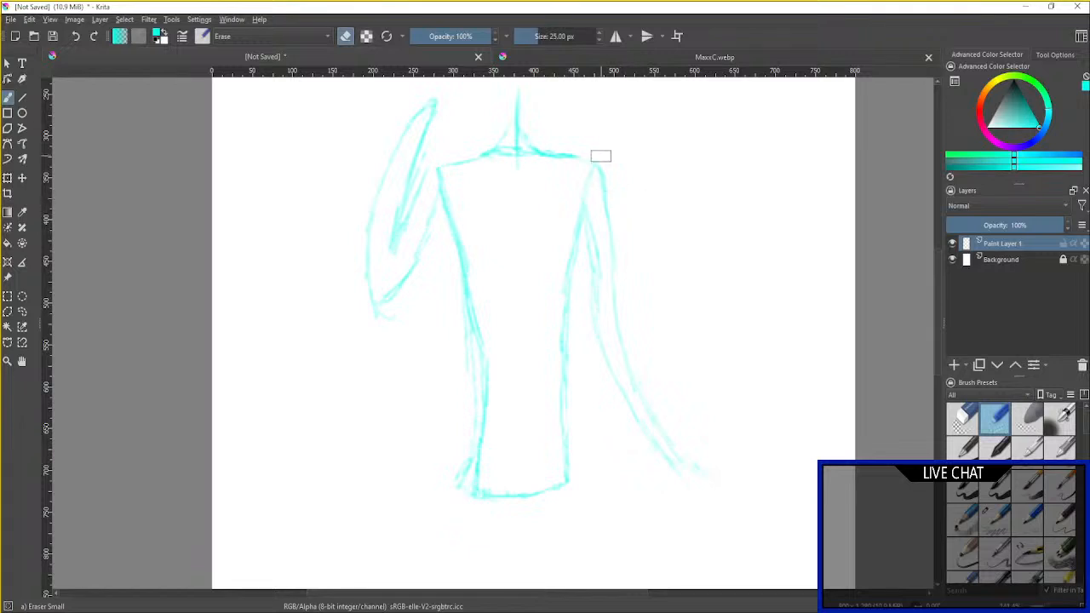
Sketch two long side lines hanging below the upper arms and join them with a curved hem across the torso's base.
{"action": "left_click", "coordinate": [997, 528]}
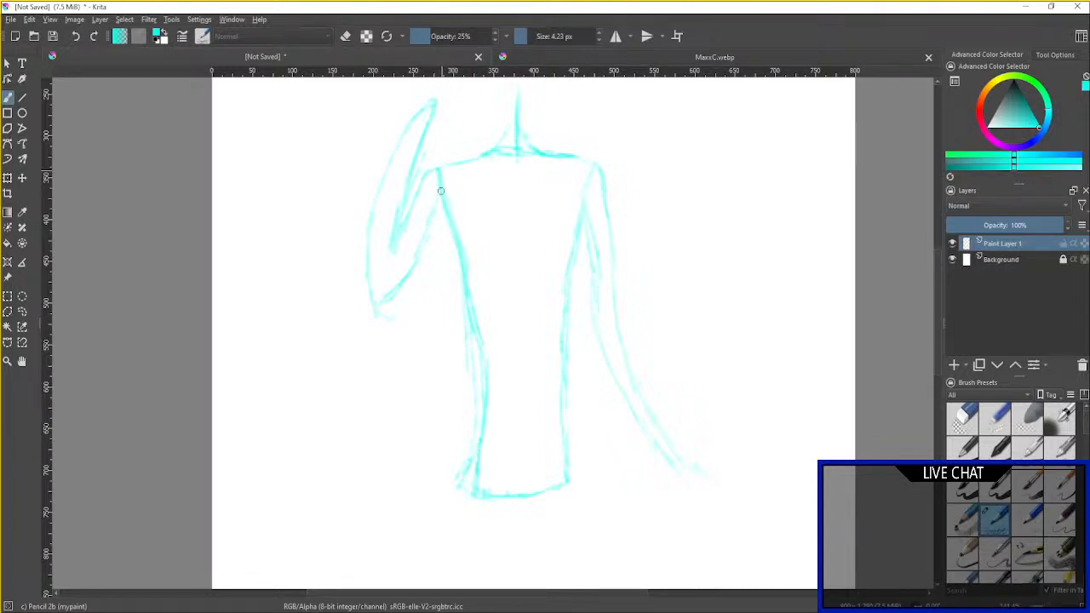
{"action": "left_click_drag", "start_coordinate": [442, 218], "coordinate": [437, 465]}
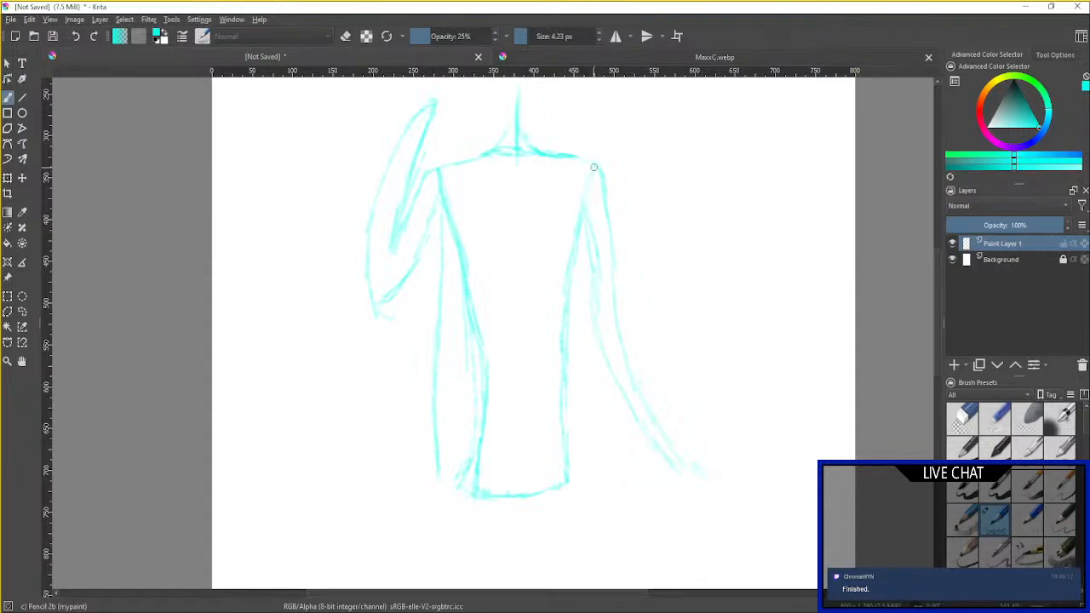
{"action": "left_click_drag", "start_coordinate": [593, 167], "coordinate": [604, 191]}
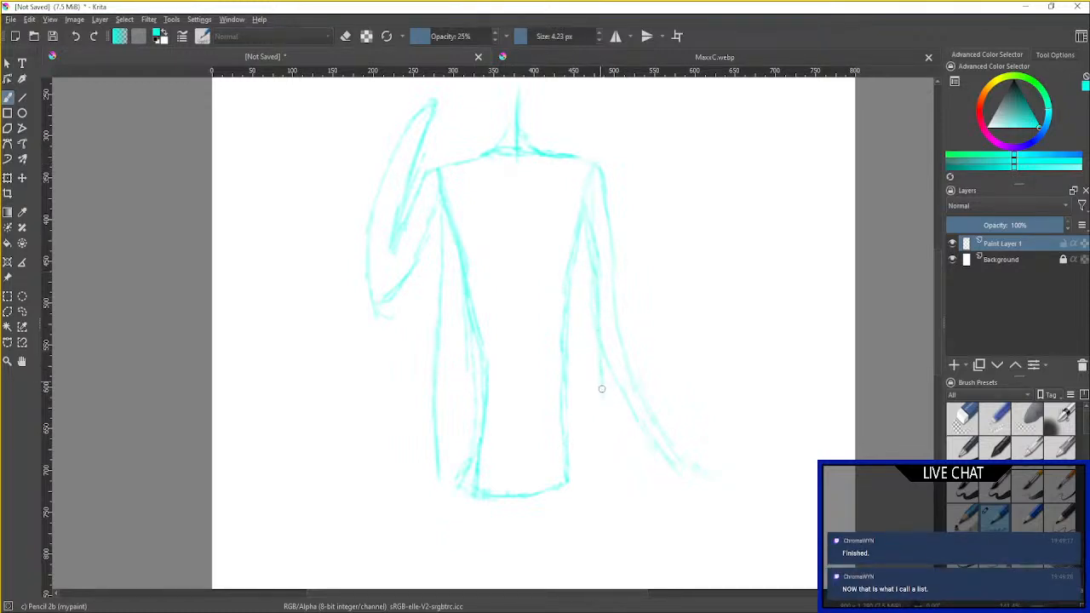
{"action": "left_click_drag", "start_coordinate": [607, 445], "coordinate": [612, 470]}
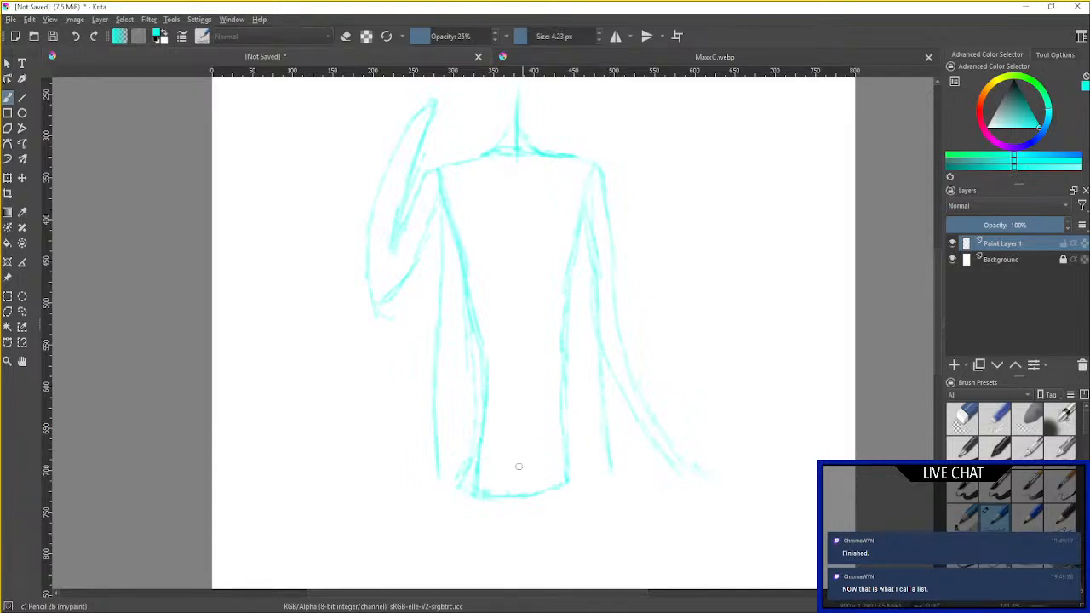
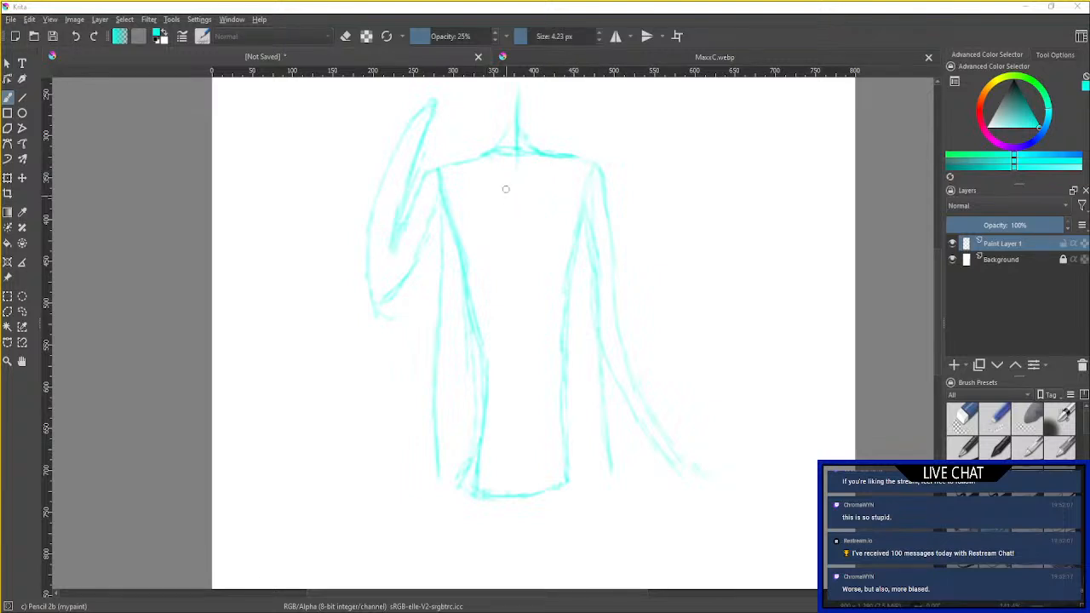
{"action": "left_click_drag", "start_coordinate": [493, 196], "coordinate": [475, 247]}
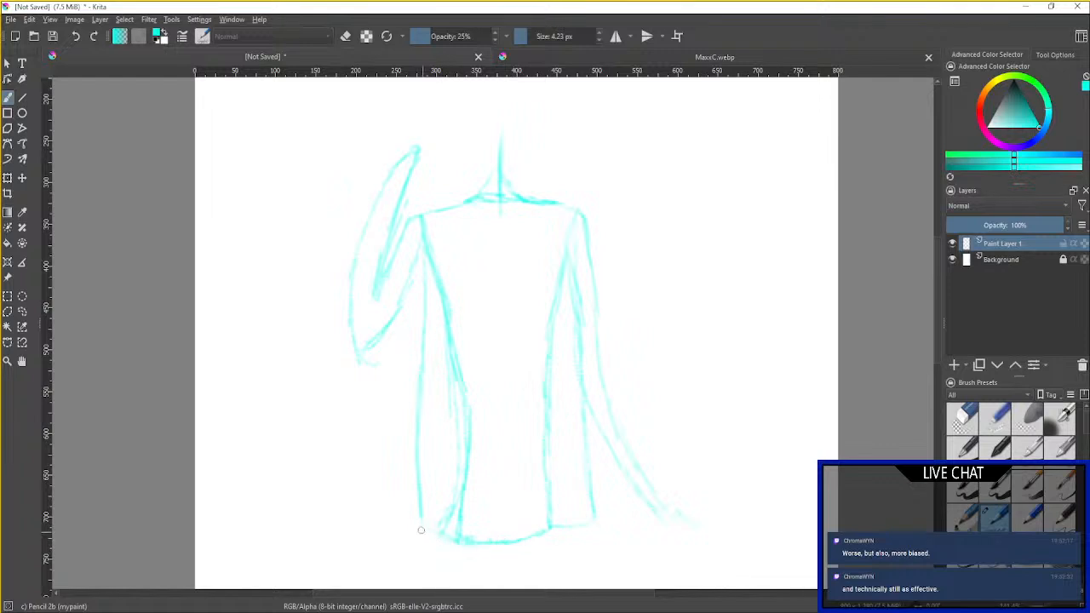
{"action": "left_click_drag", "start_coordinate": [454, 538], "coordinate": [558, 528]}
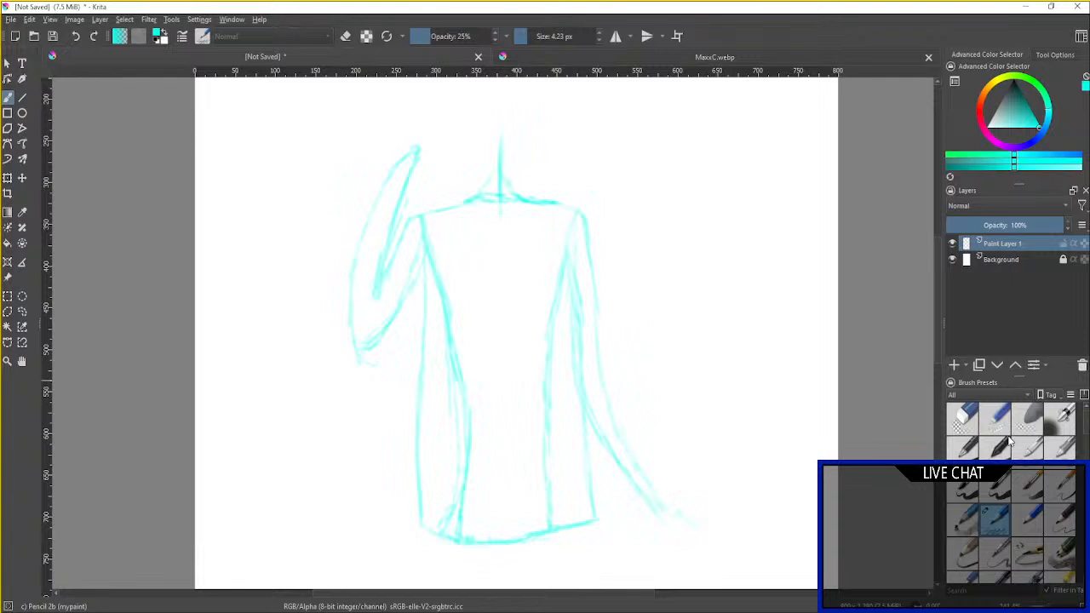
Erase the entire remaining figure sketch, starting with the small eraser and finishing with the 50 px circle eraser.
{"action": "mouse_move", "coordinate": [1010, 440]}
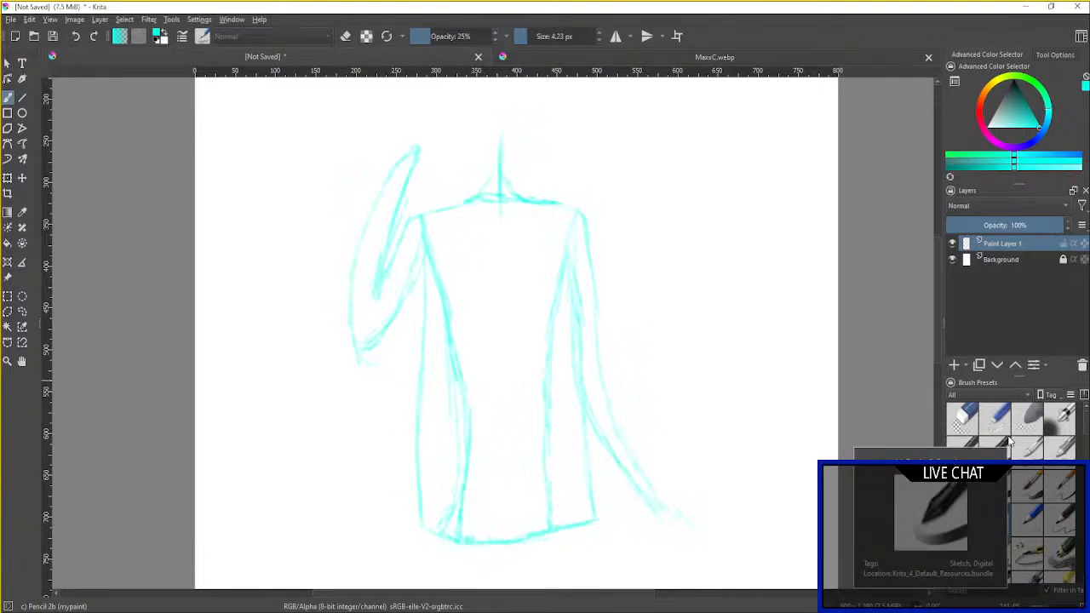
{"action": "left_click", "coordinate": [1001, 431]}
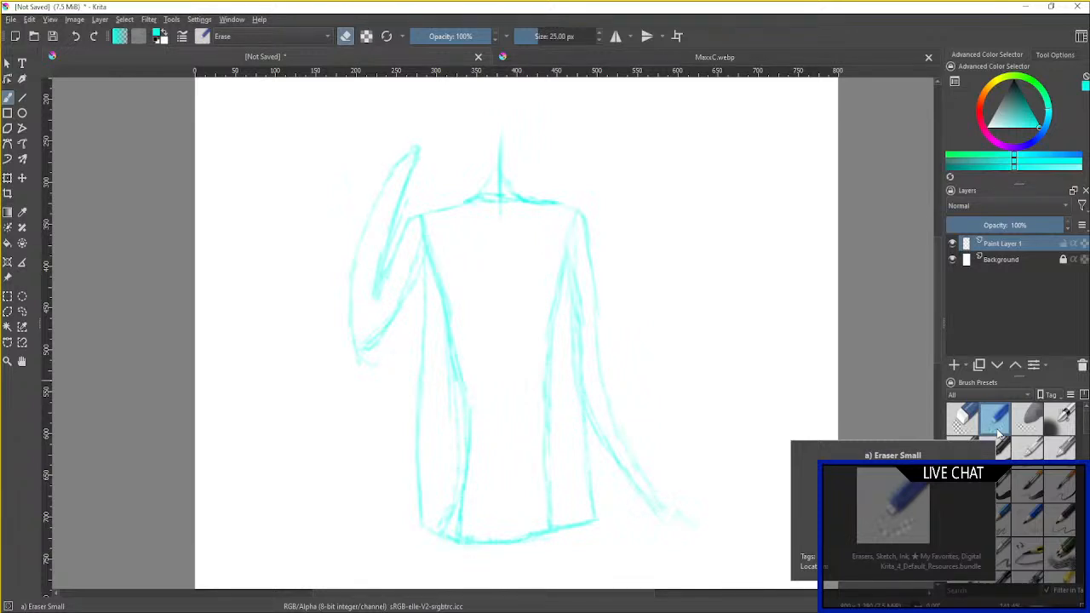
{"action": "mouse_move", "coordinate": [382, 204]}
{"action": "left_mouse_down"}
{"action": "mouse_move", "coordinate": [414, 129]}
{"action": "mouse_move", "coordinate": [340, 380]}
{"action": "mouse_move", "coordinate": [377, 142]}
{"action": "mouse_move", "coordinate": [415, 110]}
{"action": "mouse_move", "coordinate": [364, 349]}
{"action": "mouse_move", "coordinate": [375, 423]}
{"action": "mouse_move", "coordinate": [401, 258]}
{"action": "mouse_move", "coordinate": [422, 257]}
{"action": "mouse_move", "coordinate": [465, 118]}
{"action": "mouse_move", "coordinate": [430, 171]}
{"action": "mouse_move", "coordinate": [393, 364]}
{"action": "mouse_move", "coordinate": [397, 395]}
{"action": "mouse_move", "coordinate": [418, 292]}
{"action": "mouse_move", "coordinate": [410, 247]}
{"action": "mouse_move", "coordinate": [449, 158]}
{"action": "mouse_move", "coordinate": [463, 205]}
{"action": "mouse_move", "coordinate": [422, 439]}
{"action": "mouse_move", "coordinate": [467, 255]}
{"action": "left_mouse_up"}
{"action": "left_click", "coordinate": [969, 430]}
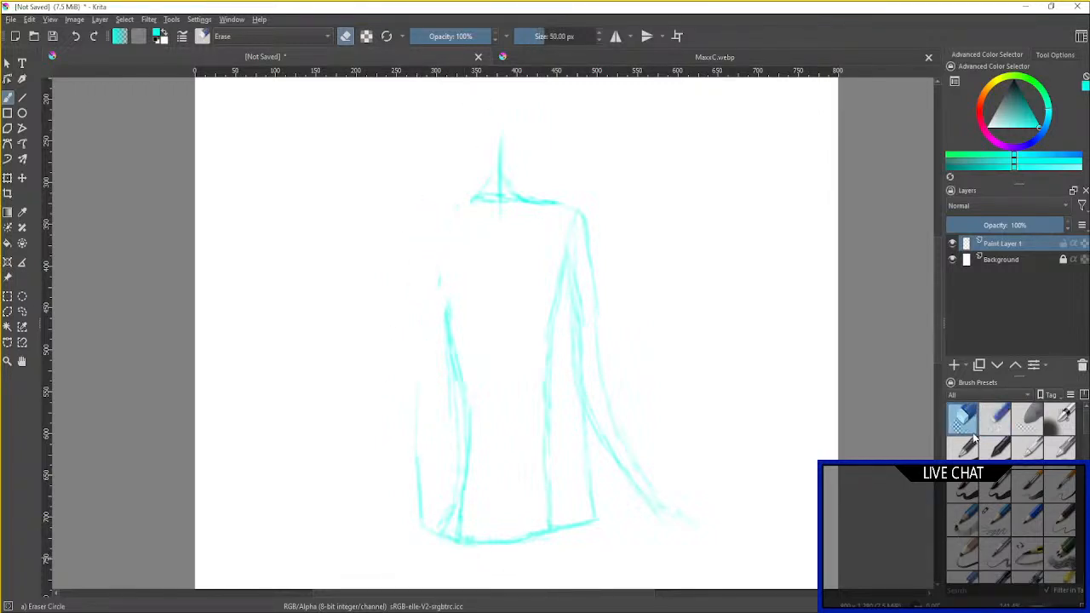
{"action": "mouse_move", "coordinate": [485, 195]}
{"action": "left_mouse_down"}
{"action": "mouse_move", "coordinate": [482, 292]}
{"action": "mouse_move", "coordinate": [465, 198]}
{"action": "mouse_move", "coordinate": [450, 197]}
{"action": "mouse_move", "coordinate": [472, 194]}
{"action": "mouse_move", "coordinate": [490, 217]}
{"action": "mouse_move", "coordinate": [525, 157]}
{"action": "mouse_move", "coordinate": [523, 252]}
{"action": "mouse_move", "coordinate": [558, 174]}
{"action": "mouse_move", "coordinate": [539, 331]}
{"action": "mouse_move", "coordinate": [550, 587]}
{"action": "mouse_move", "coordinate": [594, 475]}
{"action": "mouse_move", "coordinate": [598, 295]}
{"action": "mouse_move", "coordinate": [622, 321]}
{"action": "left_mouse_up"}
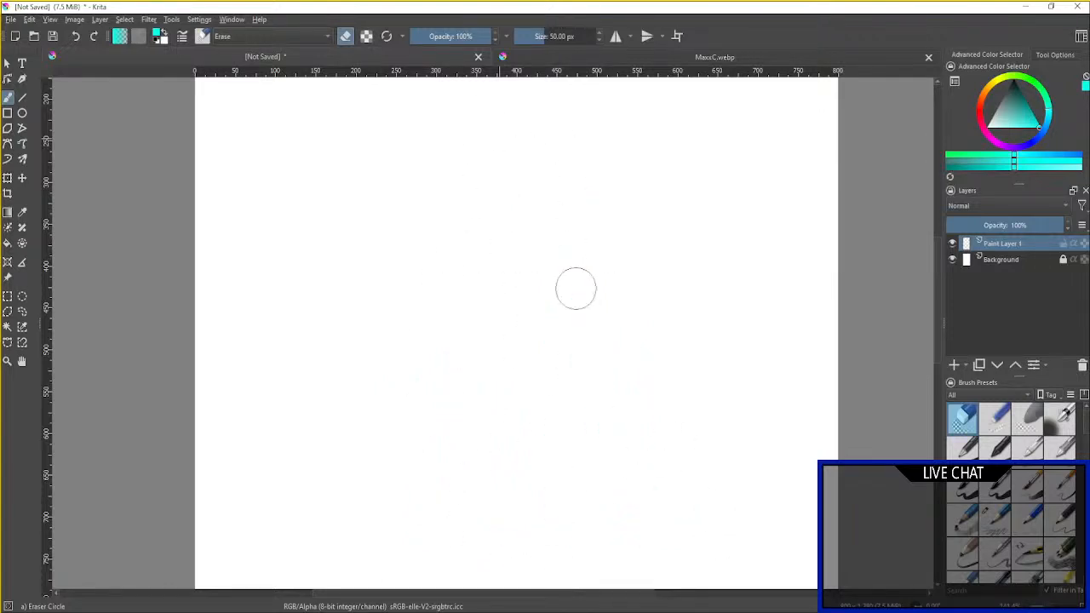
Sketch a vertical cyan guide line about 590 px long down the middle of the blank canvas with the 2b pencil.
{"action": "left_click", "coordinate": [1004, 530]}
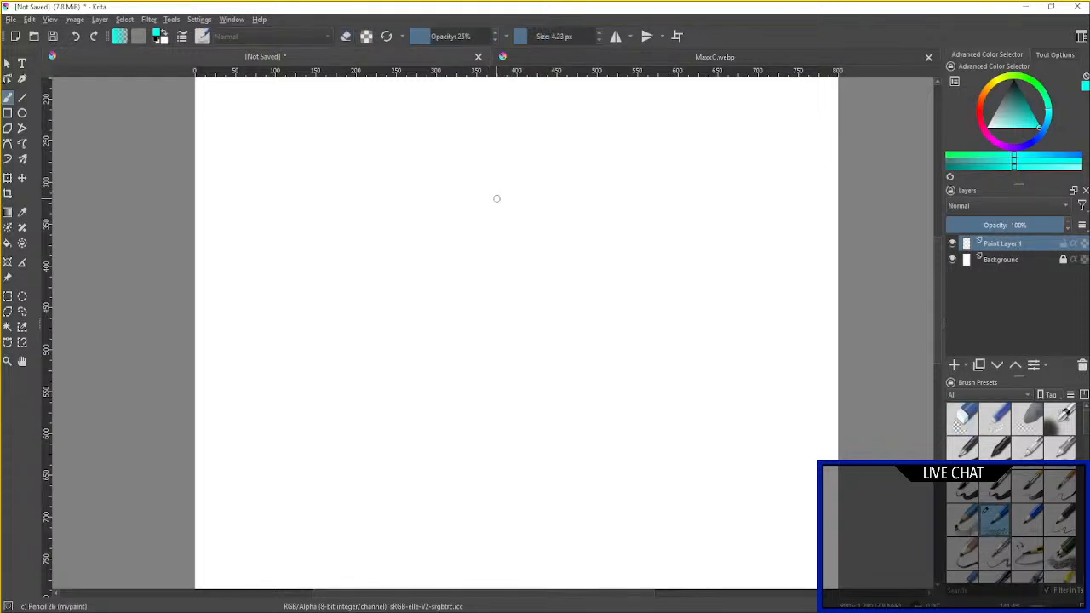
{"action": "mouse_move", "coordinate": [497, 191]}
{"action": "left_mouse_down"}
{"action": "mouse_move", "coordinate": [497, 367]}
{"action": "mouse_move", "coordinate": [503, 317]}
{"action": "mouse_move", "coordinate": [507, 375]}
{"action": "left_mouse_up"}
{"action": "scroll", "coordinate": [495, 337], "scroll_direction": "down", "scroll_amount": 3}
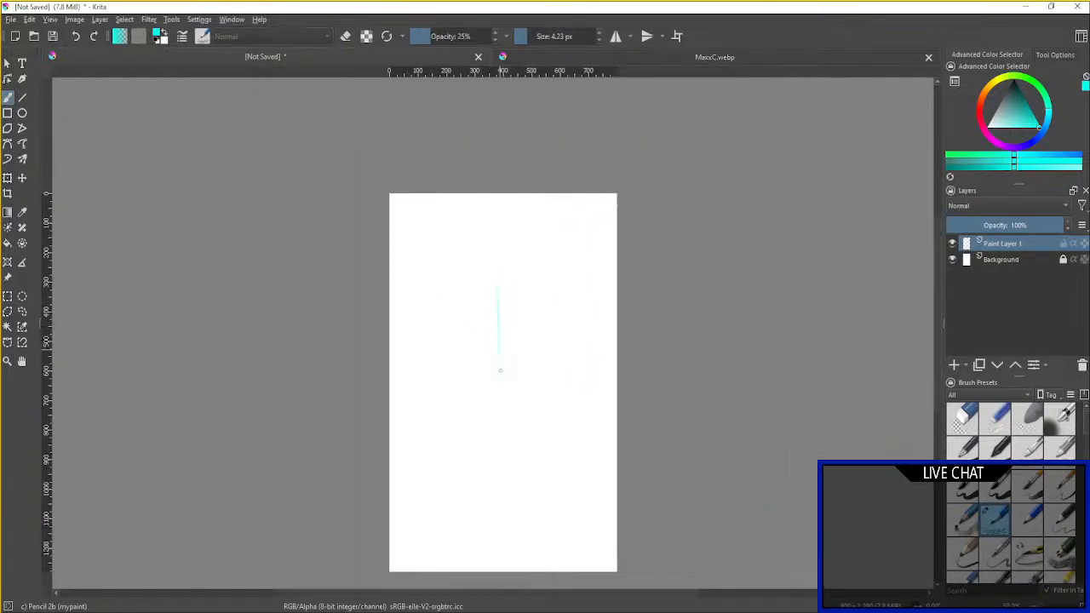
{"action": "left_click_drag", "start_coordinate": [501, 401], "coordinate": [501, 424]}
{"action": "scroll", "coordinate": [492, 410], "scroll_direction": "up", "scroll_amount": 2}
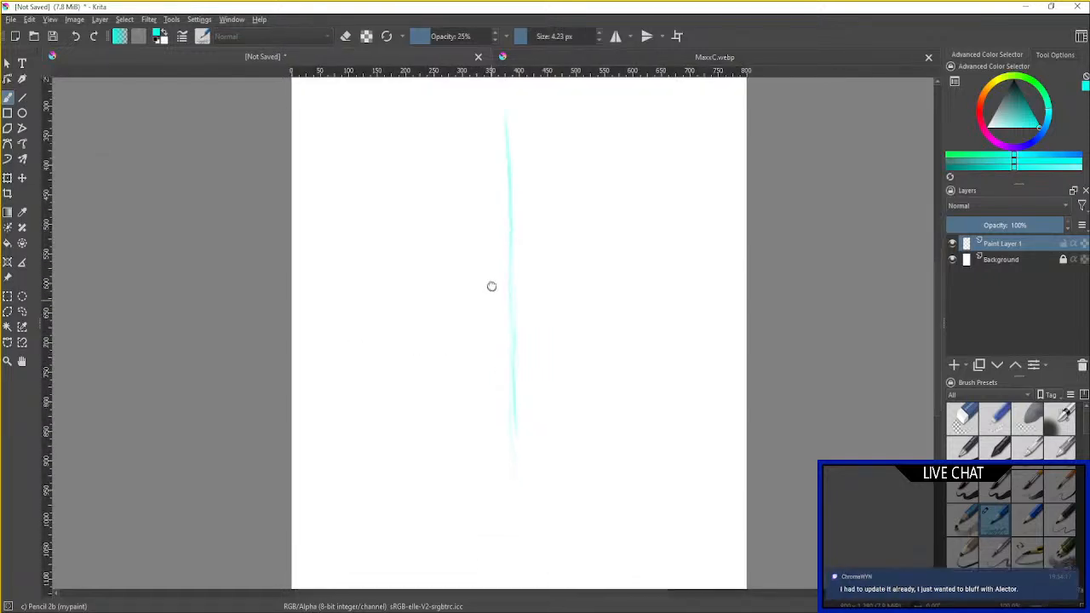
{"action": "left_click_drag", "start_coordinate": [491, 293], "coordinate": [495, 321]}
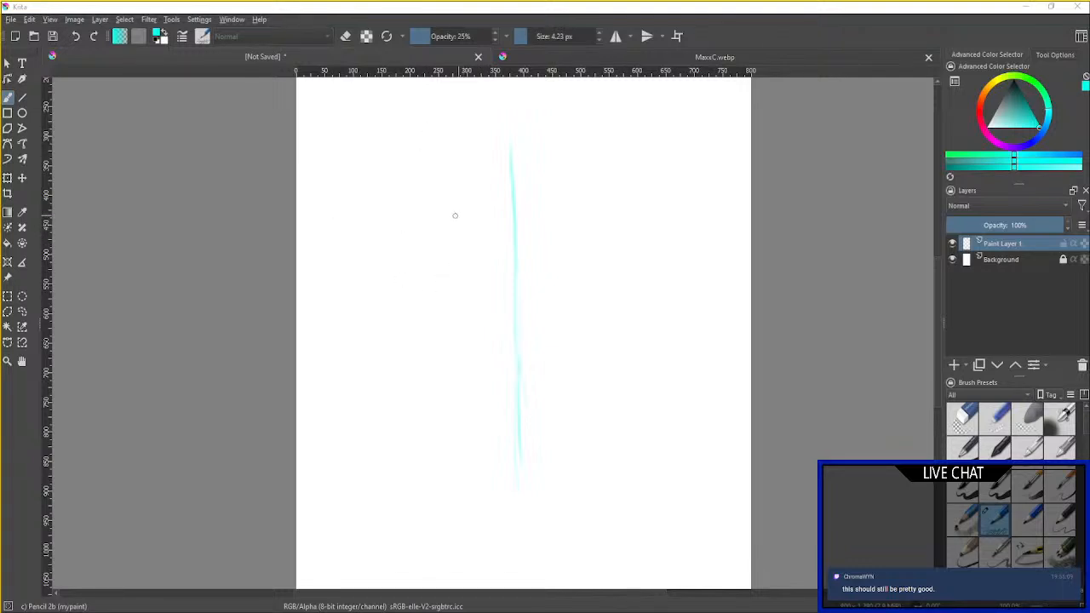
Sketch a horizontal shoulder guide about 280 px wide across the upper part of the vertical line.
{"action": "mouse_move", "coordinate": [437, 234]}
{"action": "left_mouse_down"}
{"action": "mouse_move", "coordinate": [550, 229]}
{"action": "mouse_move", "coordinate": [536, 227]}
{"action": "left_mouse_up"}
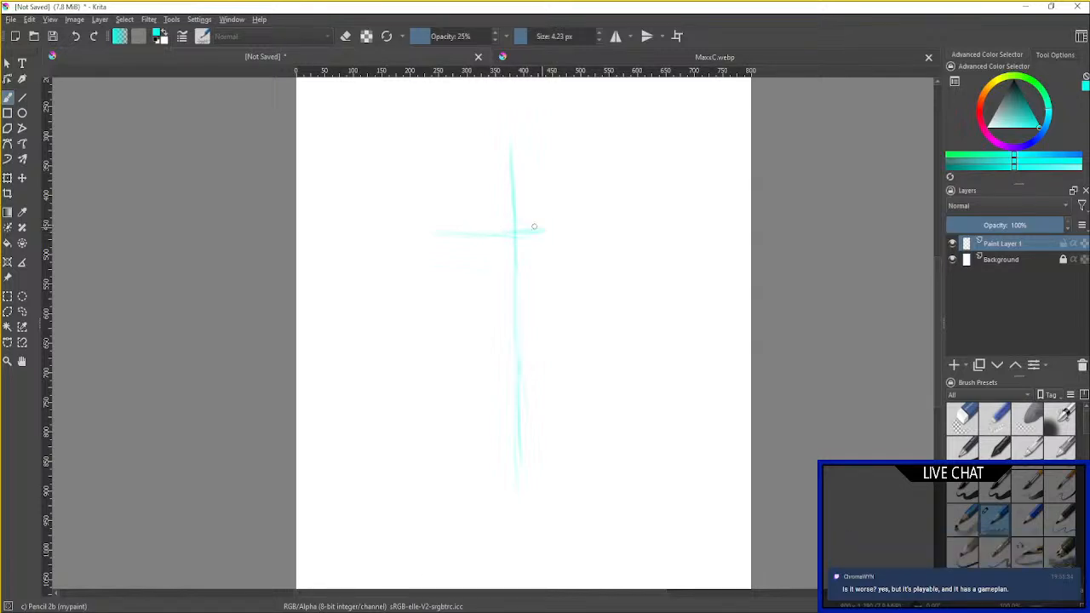
{"action": "left_click_drag", "start_coordinate": [454, 239], "coordinate": [591, 230]}
{"action": "left_click_drag", "start_coordinate": [435, 234], "coordinate": [593, 229]}
{"action": "left_click_drag", "start_coordinate": [431, 233], "coordinate": [455, 231]}
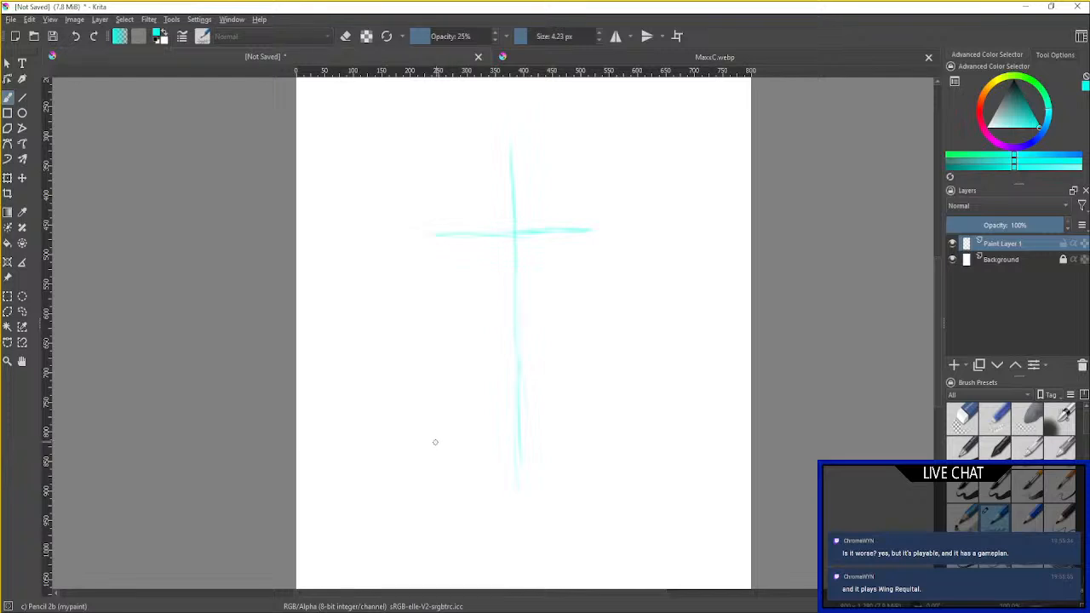
Sketch a second horizontal guide about 280 px wide across the vertical line near its lower end.
{"action": "left_click_drag", "start_coordinate": [435, 438], "coordinate": [591, 441]}
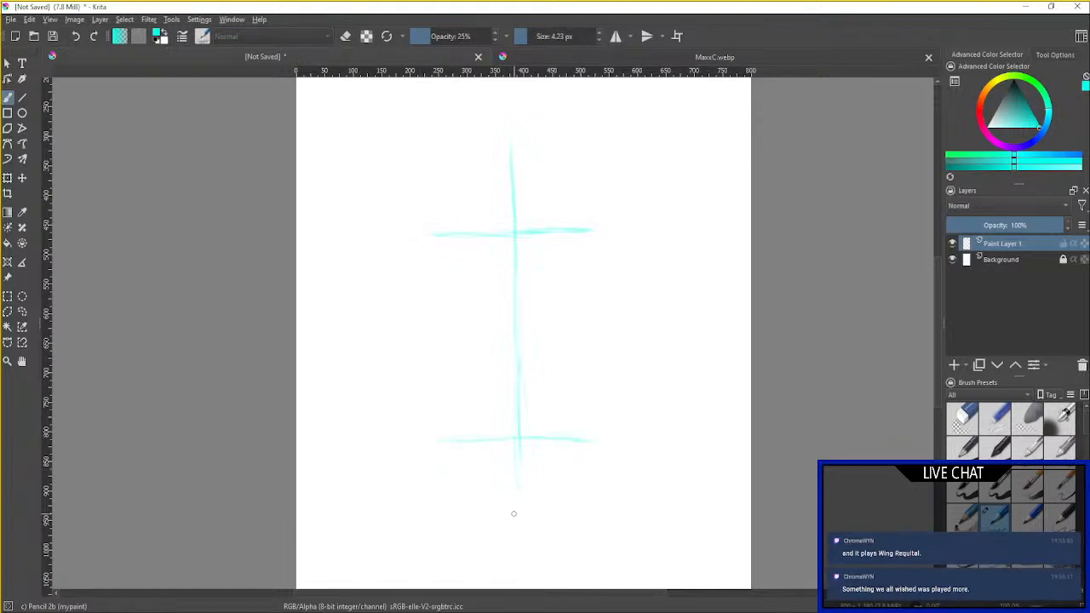
{"action": "scroll", "coordinate": [511, 506], "scroll_direction": "down", "scroll_amount": 1}
{"action": "scroll", "coordinate": [542, 379], "scroll_direction": "up", "scroll_amount": 2}
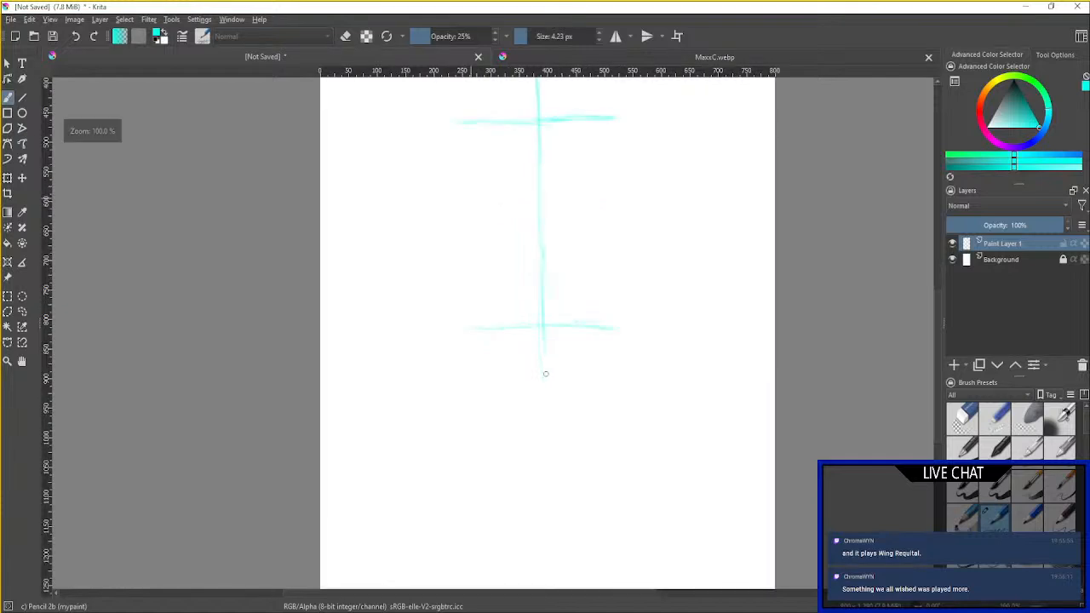
{"action": "scroll", "coordinate": [544, 357], "scroll_direction": "down", "scroll_amount": 2}
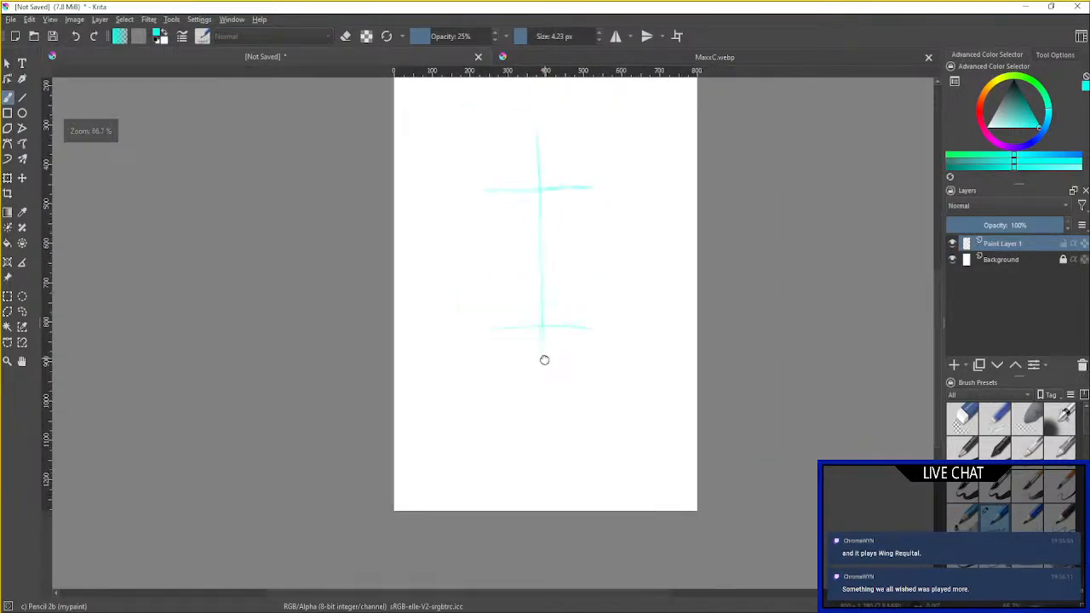
{"action": "scroll", "coordinate": [544, 358], "scroll_direction": "up", "scroll_amount": 1}
{"action": "left_click_drag", "start_coordinate": [544, 357], "coordinate": [541, 380]}
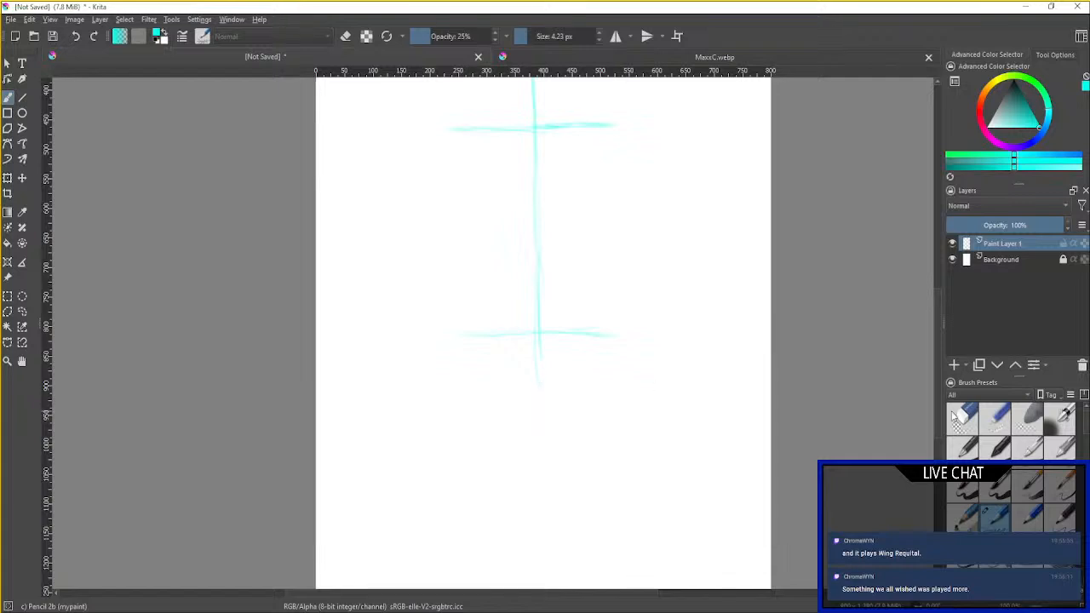
Erase the lower horizontal guide with the small eraser and redraw it slightly higher with the 2b pencil, about 230 px wide.
{"action": "left_click", "coordinate": [996, 415]}
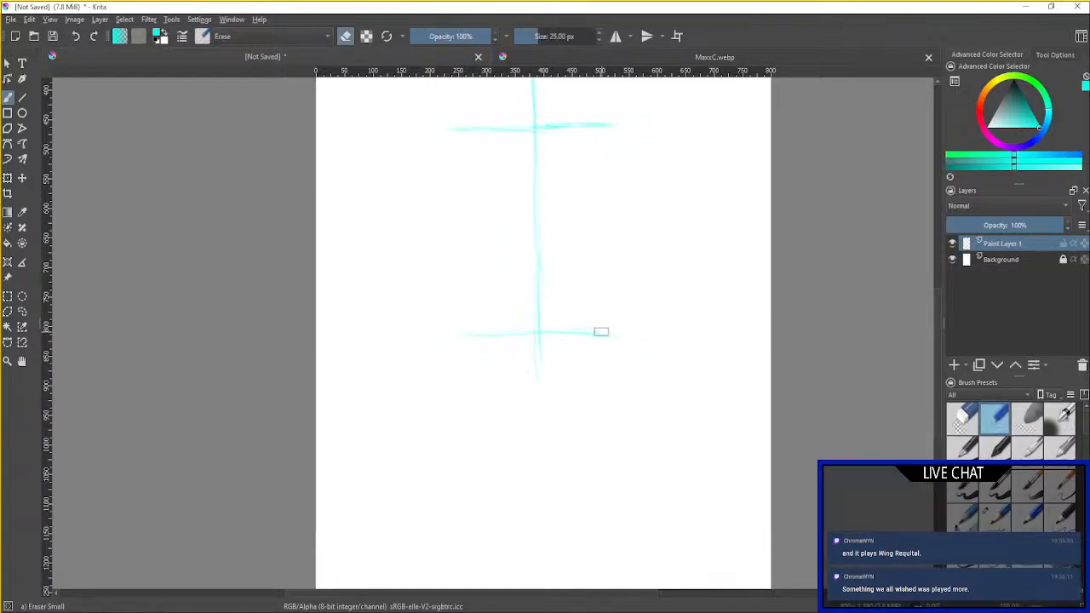
{"action": "mouse_move", "coordinate": [611, 328]}
{"action": "left_mouse_down"}
{"action": "mouse_move", "coordinate": [587, 266]}
{"action": "mouse_move", "coordinate": [579, 354]}
{"action": "mouse_move", "coordinate": [559, 311]}
{"action": "mouse_move", "coordinate": [550, 334]}
{"action": "mouse_move", "coordinate": [491, 329]}
{"action": "mouse_move", "coordinate": [462, 358]}
{"action": "mouse_move", "coordinate": [472, 297]}
{"action": "mouse_move", "coordinate": [485, 367]}
{"action": "mouse_move", "coordinate": [519, 299]}
{"action": "mouse_move", "coordinate": [524, 329]}
{"action": "mouse_move", "coordinate": [503, 343]}
{"action": "mouse_move", "coordinate": [535, 332]}
{"action": "left_mouse_up"}
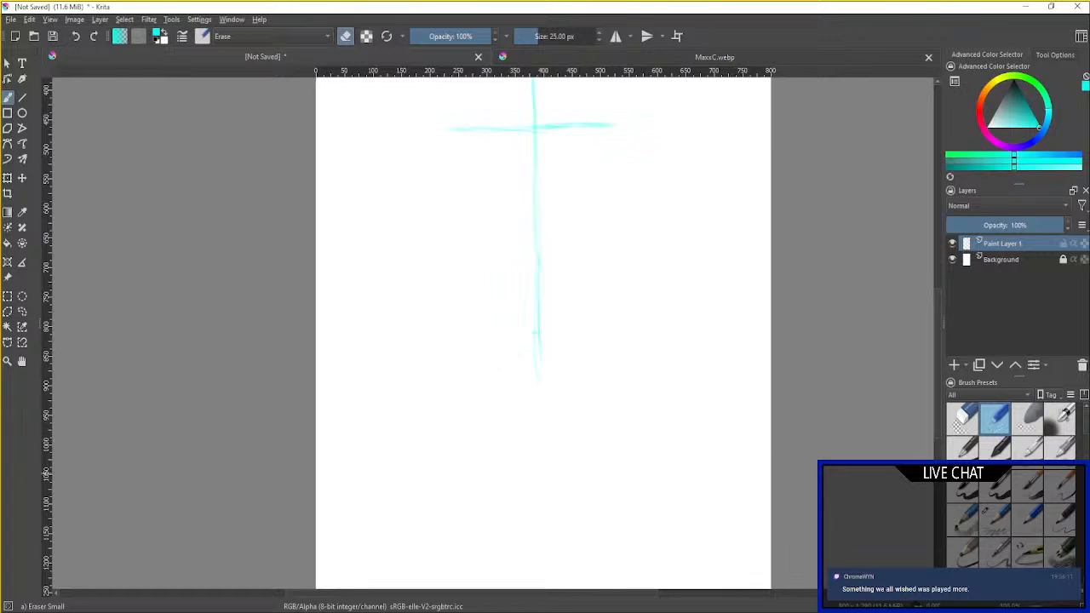
{"action": "left_click", "coordinate": [992, 520]}
{"action": "left_click_drag", "start_coordinate": [680, 385], "coordinate": [683, 455]}
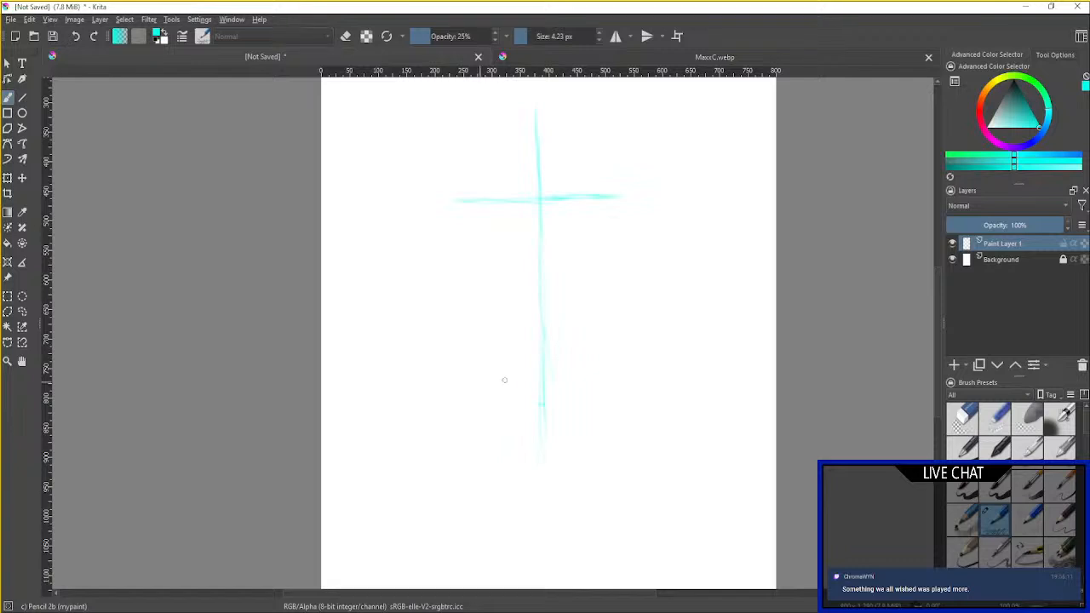
{"action": "mouse_move", "coordinate": [491, 382]}
{"action": "left_mouse_down"}
{"action": "mouse_move", "coordinate": [588, 381]}
{"action": "mouse_move", "coordinate": [558, 382]}
{"action": "left_mouse_up"}
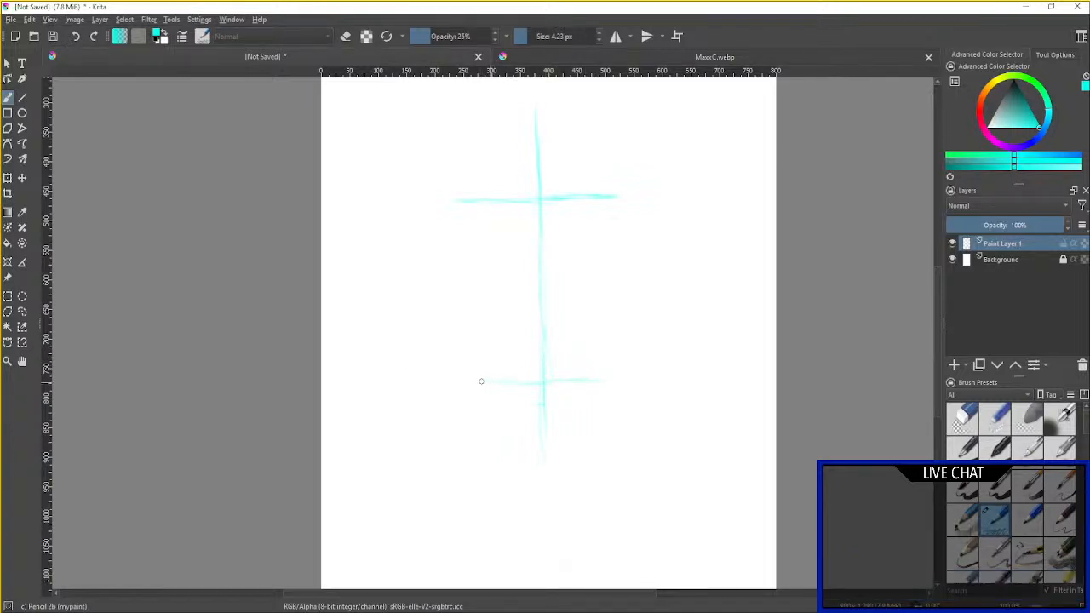
{"action": "mouse_move", "coordinate": [474, 383]}
{"action": "left_mouse_down"}
{"action": "mouse_move", "coordinate": [612, 380]}
{"action": "mouse_move", "coordinate": [598, 382]}
{"action": "left_mouse_up"}
{"action": "mouse_move", "coordinate": [453, 201]}
{"action": "left_mouse_down"}
{"action": "mouse_move", "coordinate": [410, 276]}
{"action": "mouse_move", "coordinate": [439, 144]}
{"action": "left_mouse_up"}
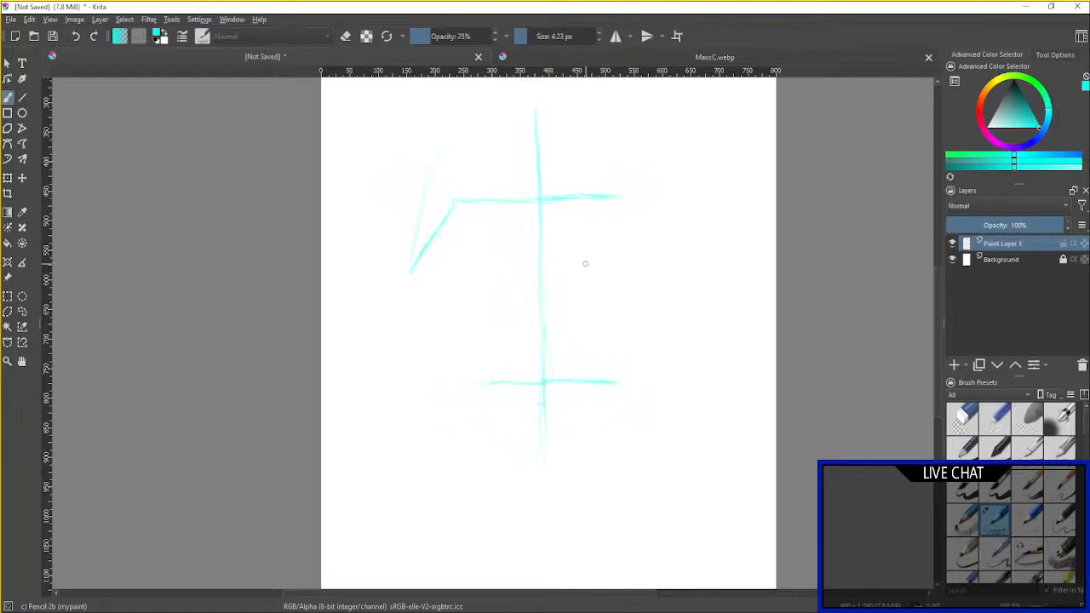
{"action": "left_click", "coordinate": [994, 417]}
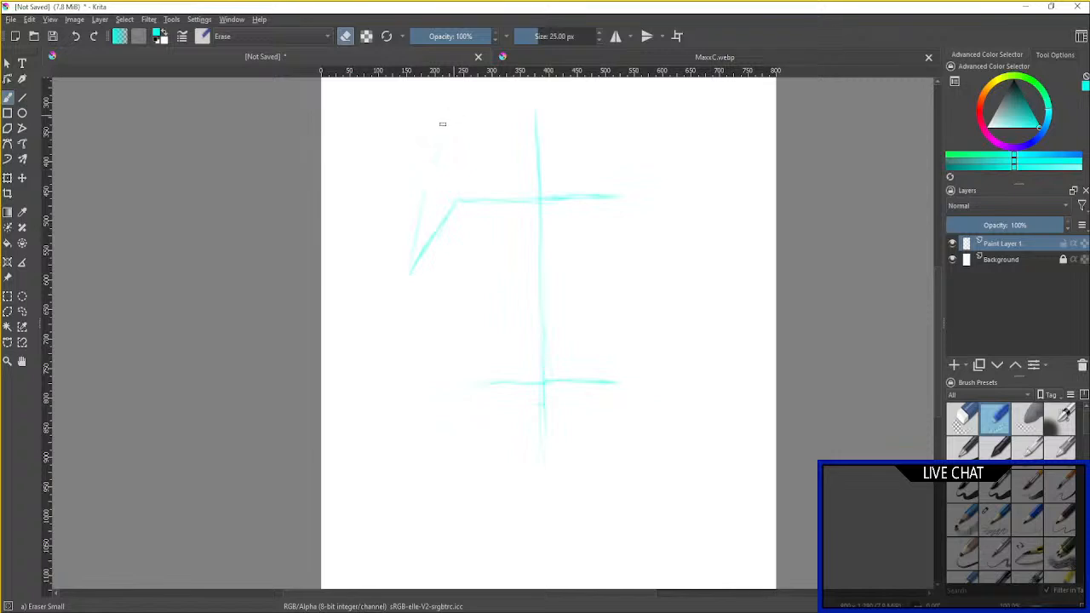
{"action": "mouse_move", "coordinate": [441, 156]}
{"action": "left_mouse_down"}
{"action": "mouse_move", "coordinate": [441, 279]}
{"action": "mouse_move", "coordinate": [411, 296]}
{"action": "left_mouse_up"}
Trim the ends of both horizontal guides with the small eraser, and touch up the shoulder guide to about 200 px wide with the 2b pencil.
{"action": "left_click_drag", "start_coordinate": [475, 200], "coordinate": [461, 201]}
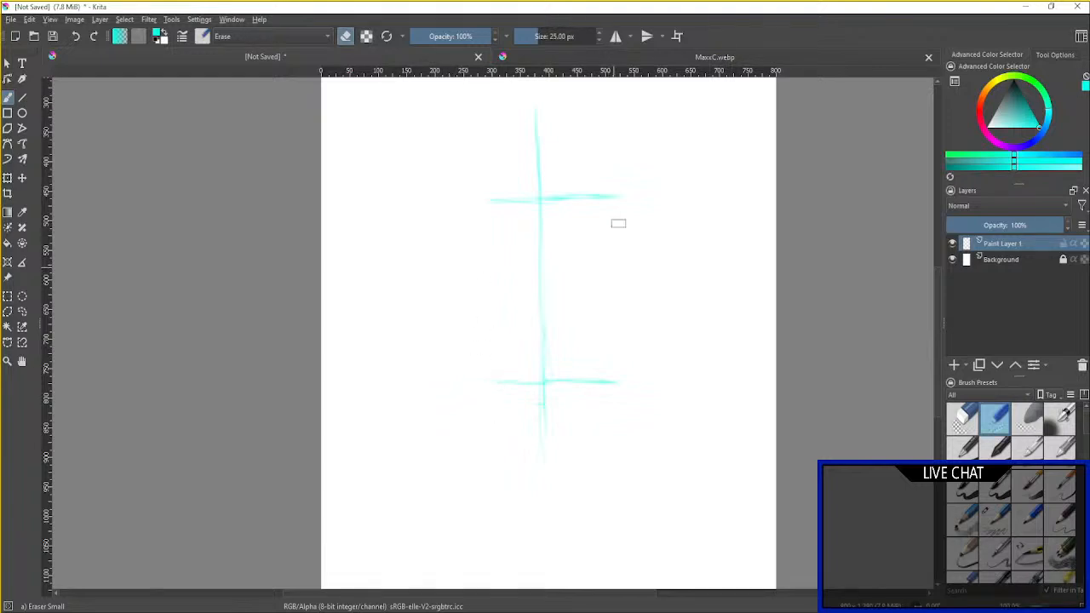
{"action": "left_click_drag", "start_coordinate": [606, 175], "coordinate": [600, 282]}
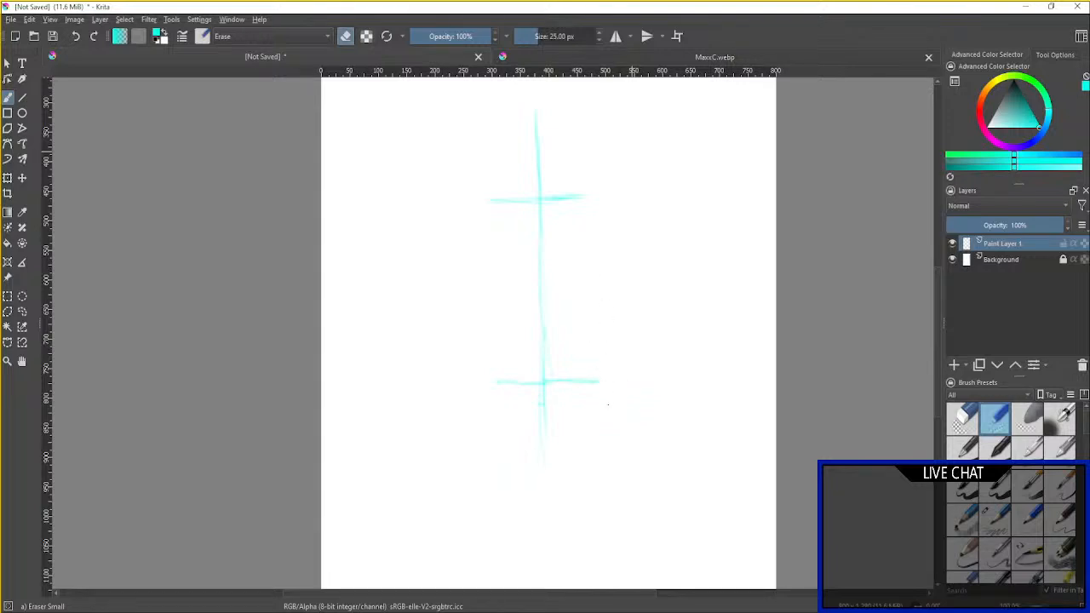
{"action": "left_click", "coordinate": [998, 521]}
{"action": "scroll", "coordinate": [695, 370], "scroll_direction": "down", "scroll_amount": 1}
{"action": "scroll", "coordinate": [667, 381], "scroll_direction": "up", "scroll_amount": 2}
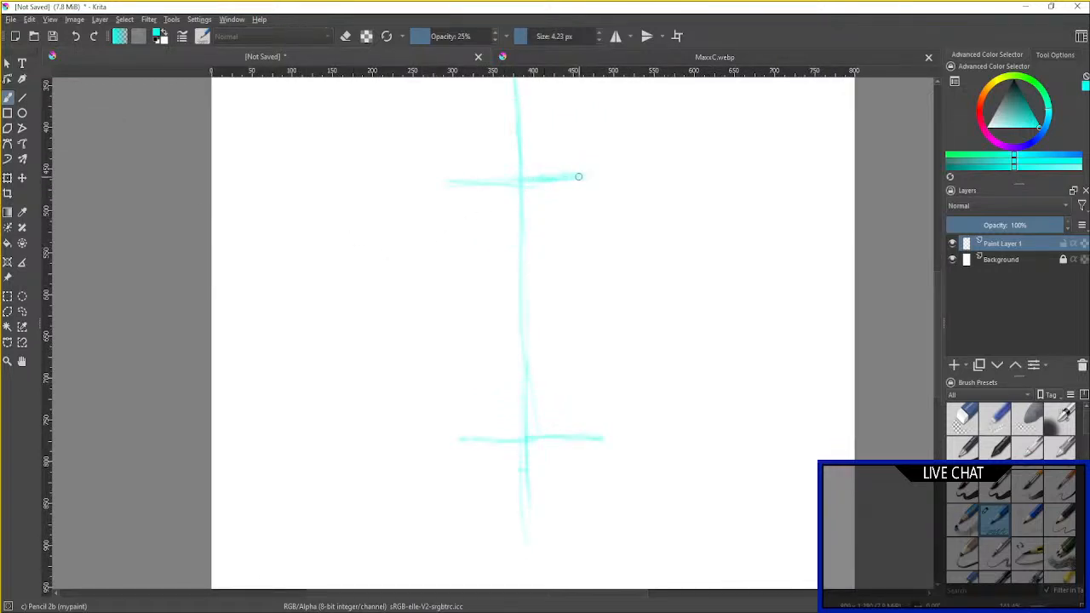
{"action": "left_click_drag", "start_coordinate": [578, 176], "coordinate": [598, 174]}
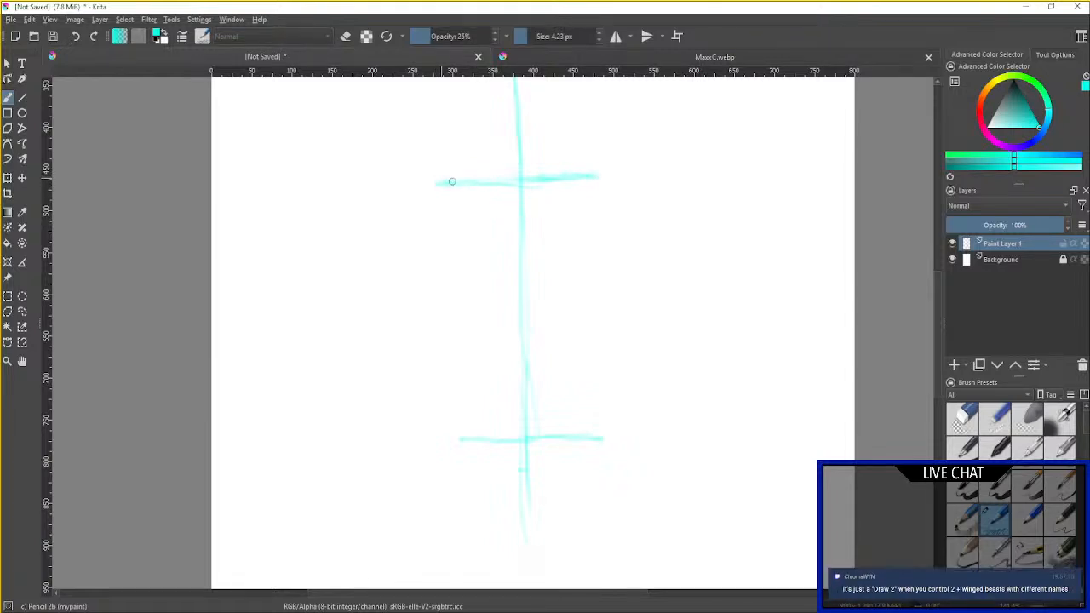
{"action": "left_click_drag", "start_coordinate": [452, 182], "coordinate": [431, 187]}
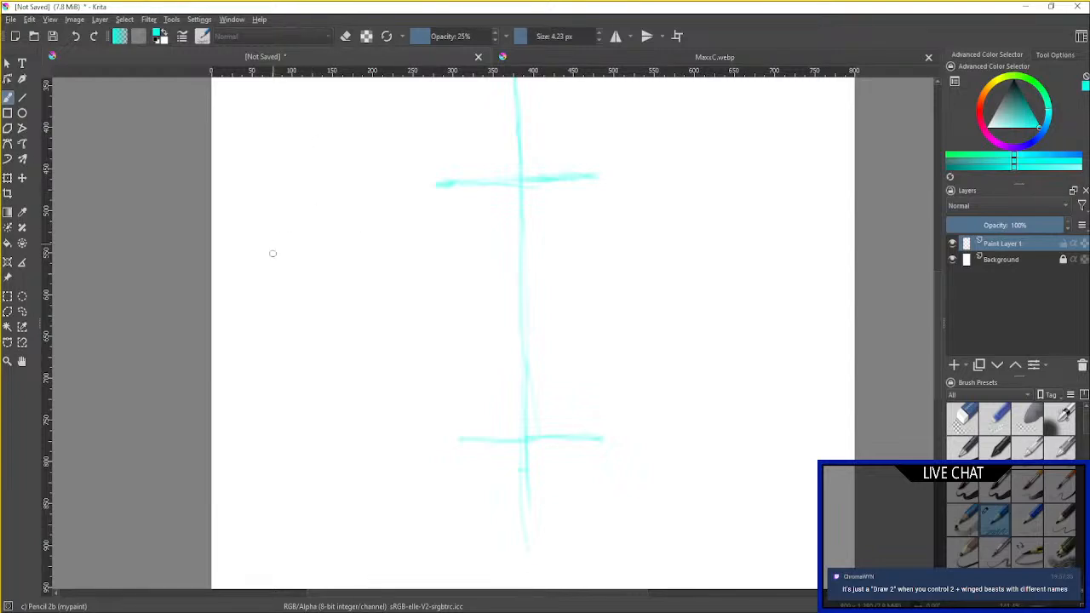
Sketch the figure's raised arm as a bent line from the shoulder guide's left end, and erase the surplus lower upper-arm line.
{"action": "scroll", "coordinate": [456, 209], "scroll_direction": "up", "scroll_amount": 3}
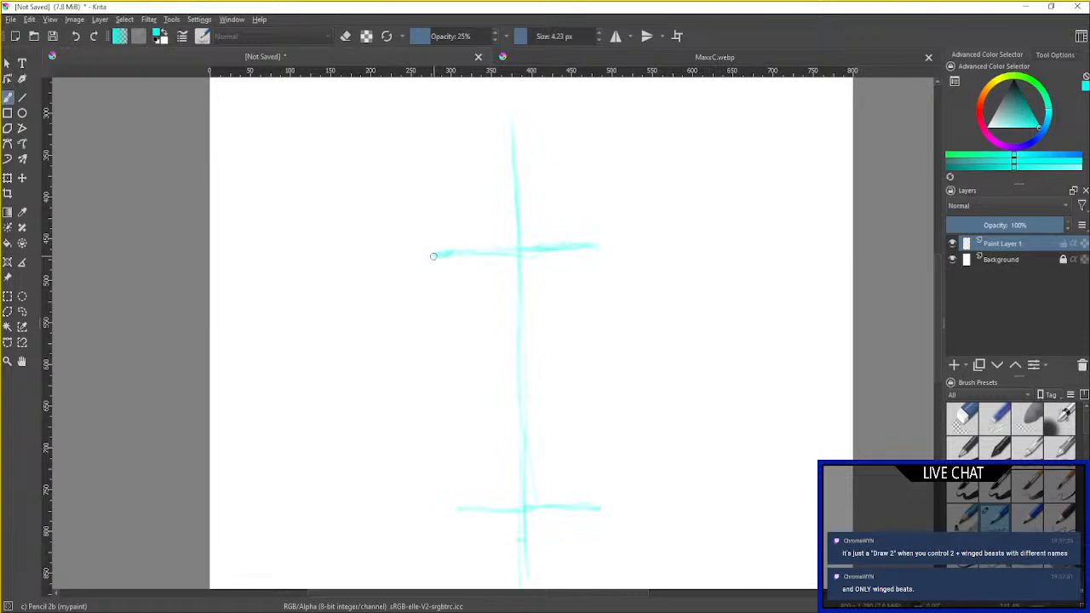
{"action": "mouse_move", "coordinate": [434, 253]}
{"action": "left_mouse_down"}
{"action": "mouse_move", "coordinate": [367, 286]}
{"action": "mouse_move", "coordinate": [449, 169]}
{"action": "mouse_move", "coordinate": [389, 256]}
{"action": "left_mouse_up"}
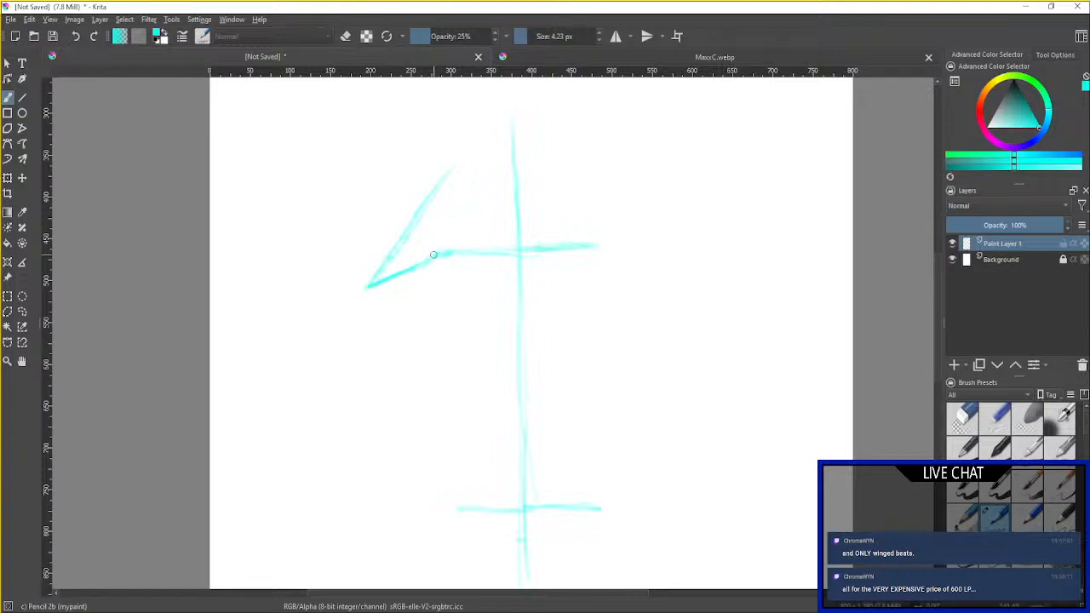
{"action": "mouse_move", "coordinate": [431, 253]}
{"action": "left_mouse_down"}
{"action": "mouse_move", "coordinate": [378, 275]}
{"action": "mouse_move", "coordinate": [437, 186]}
{"action": "left_mouse_up"}
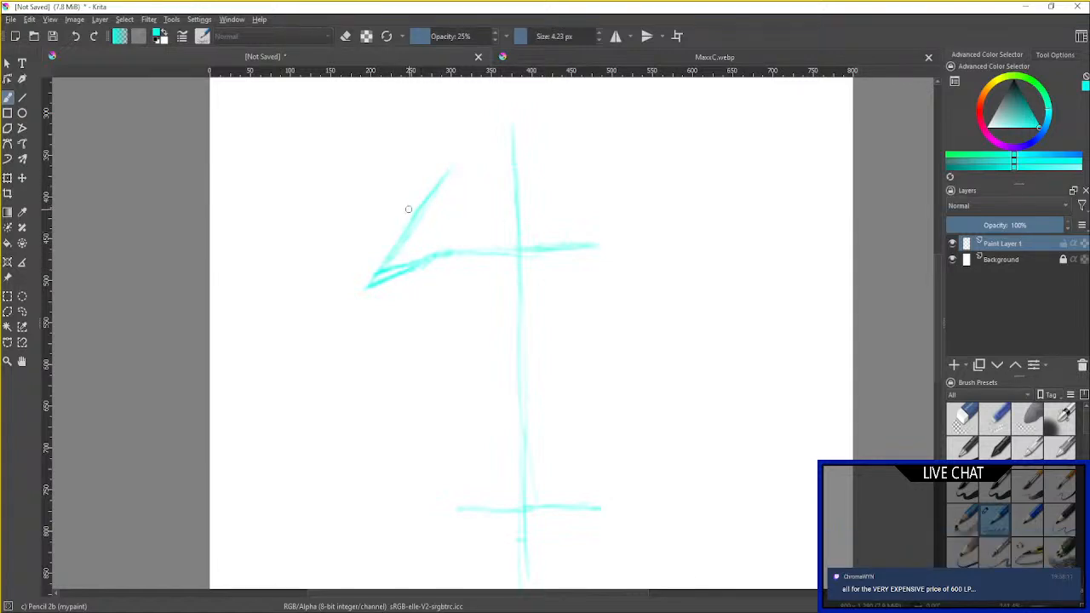
{"action": "left_click", "coordinate": [994, 417]}
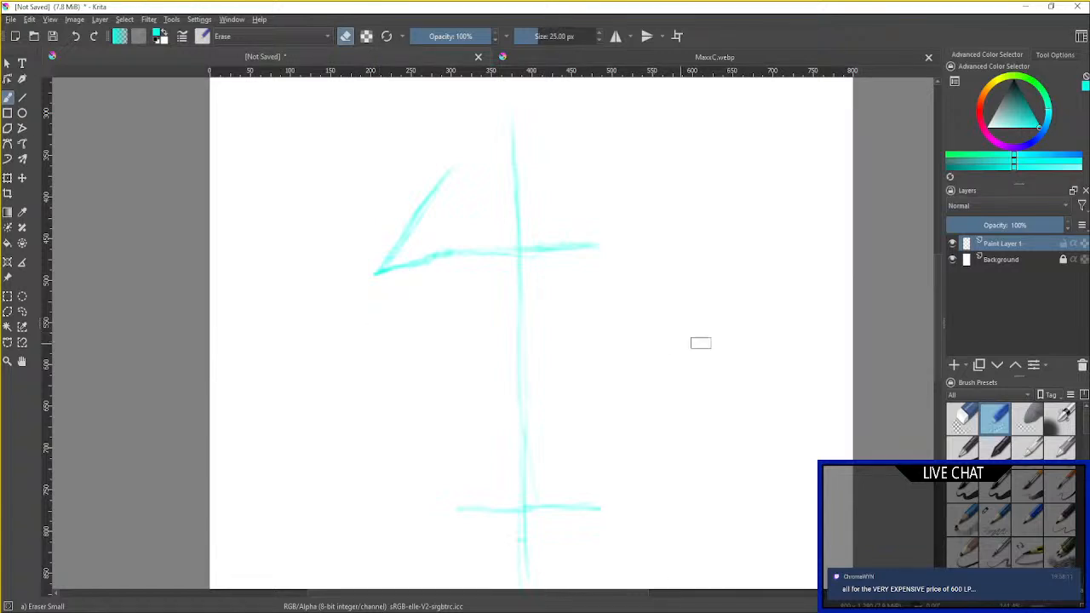
Sketch the other arm with the 2b pencil from the shoulder guide's right end, bending at the elbow with the forearm angled down and inward.
{"action": "left_click", "coordinate": [1007, 532]}
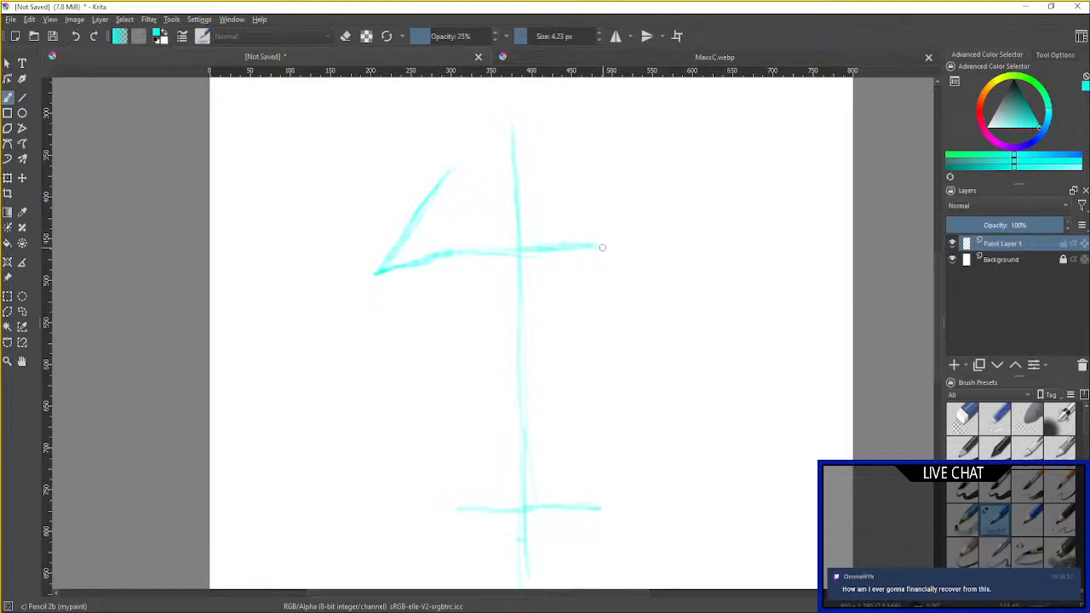
{"action": "left_click_drag", "start_coordinate": [601, 247], "coordinate": [612, 261]}
{"action": "left_click_drag", "start_coordinate": [611, 260], "coordinate": [635, 301]}
{"action": "left_click_drag", "start_coordinate": [638, 331], "coordinate": [626, 396]}
{"action": "left_click_drag", "start_coordinate": [636, 352], "coordinate": [616, 435]}
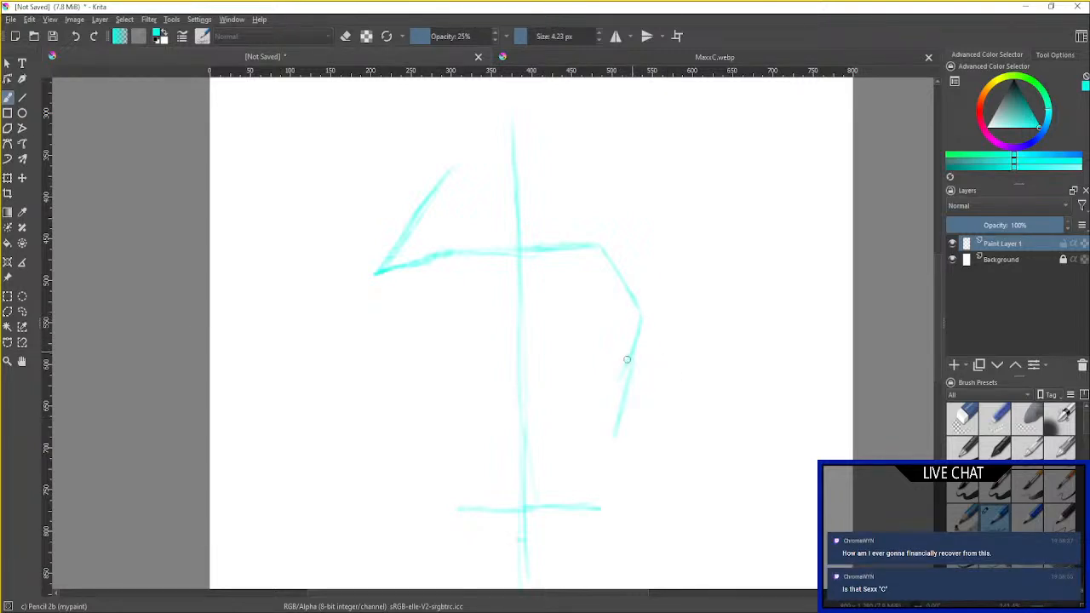
{"action": "left_click_drag", "start_coordinate": [629, 358], "coordinate": [597, 420]}
Erase the surplus outer forearm line of the lowered arm with the small eraser.
{"action": "left_click", "coordinate": [998, 417]}
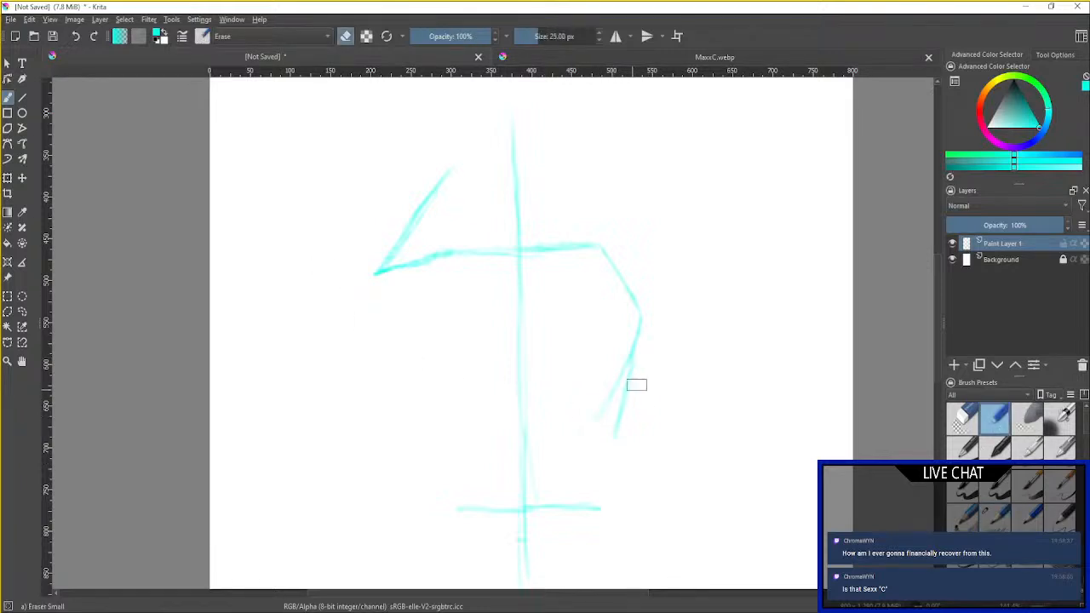
{"action": "mouse_move", "coordinate": [637, 385]}
{"action": "left_mouse_down"}
{"action": "mouse_move", "coordinate": [624, 410]}
{"action": "mouse_move", "coordinate": [637, 362]}
{"action": "left_mouse_up"}
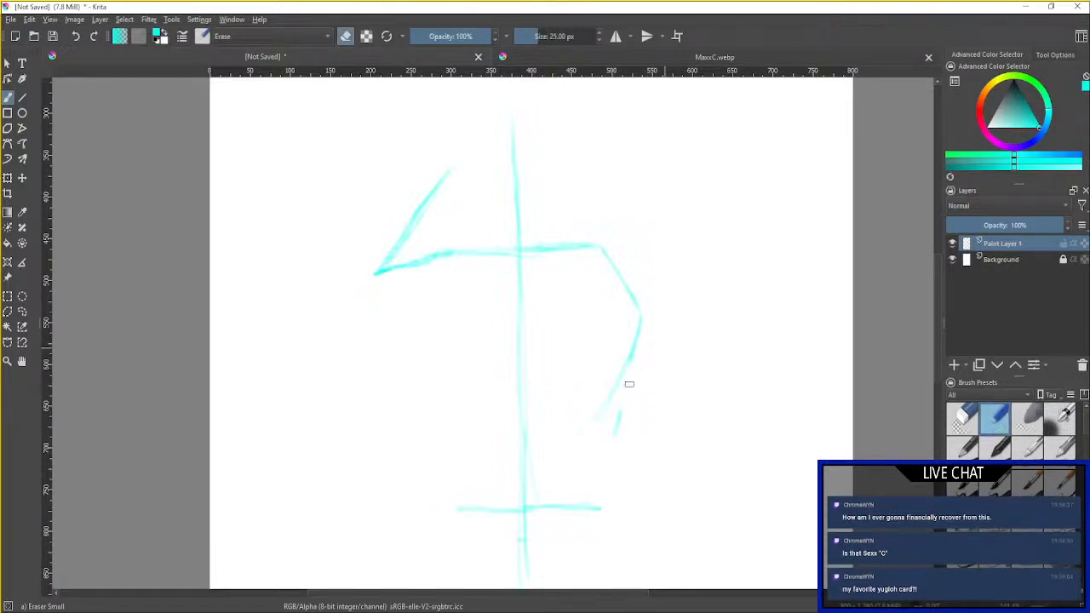
{"action": "left_click_drag", "start_coordinate": [617, 426], "coordinate": [631, 383]}
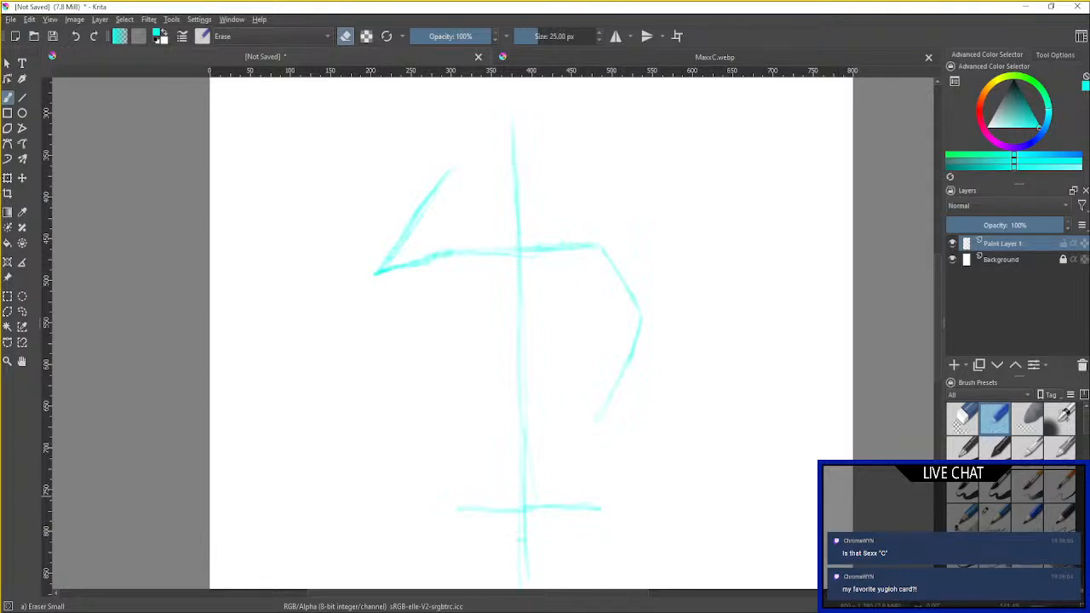
Sketch a bent leg down from the hip guide's left end with the 2b pencil, and erase the stray outer line beside the thigh.
{"action": "left_click", "coordinate": [996, 519]}
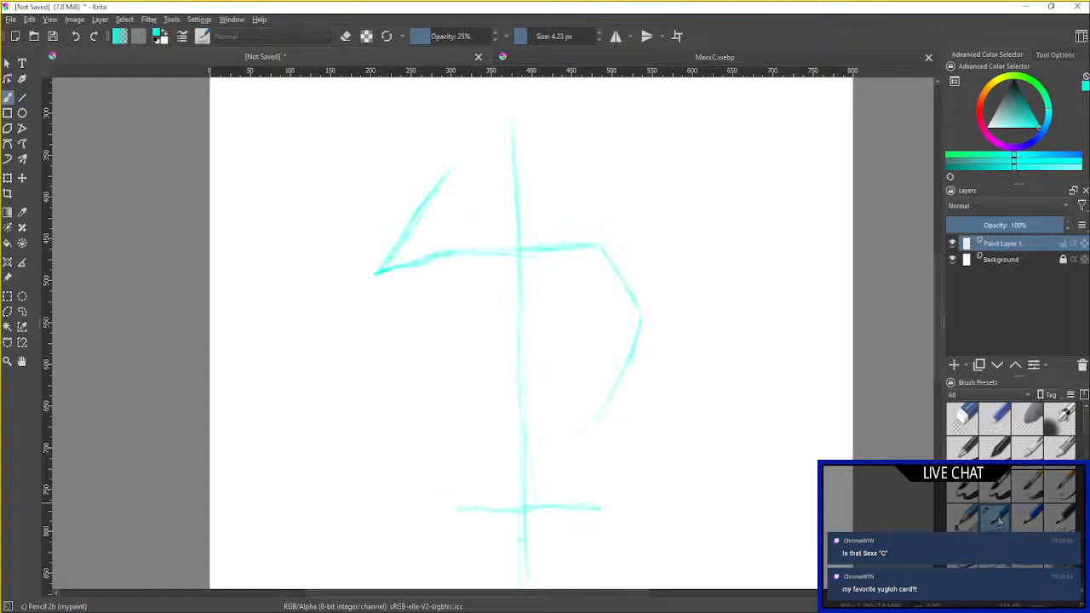
{"action": "mouse_move", "coordinate": [633, 476]}
{"action": "left_mouse_down"}
{"action": "mouse_move", "coordinate": [669, 367]}
{"action": "mouse_move", "coordinate": [627, 297]}
{"action": "left_mouse_up"}
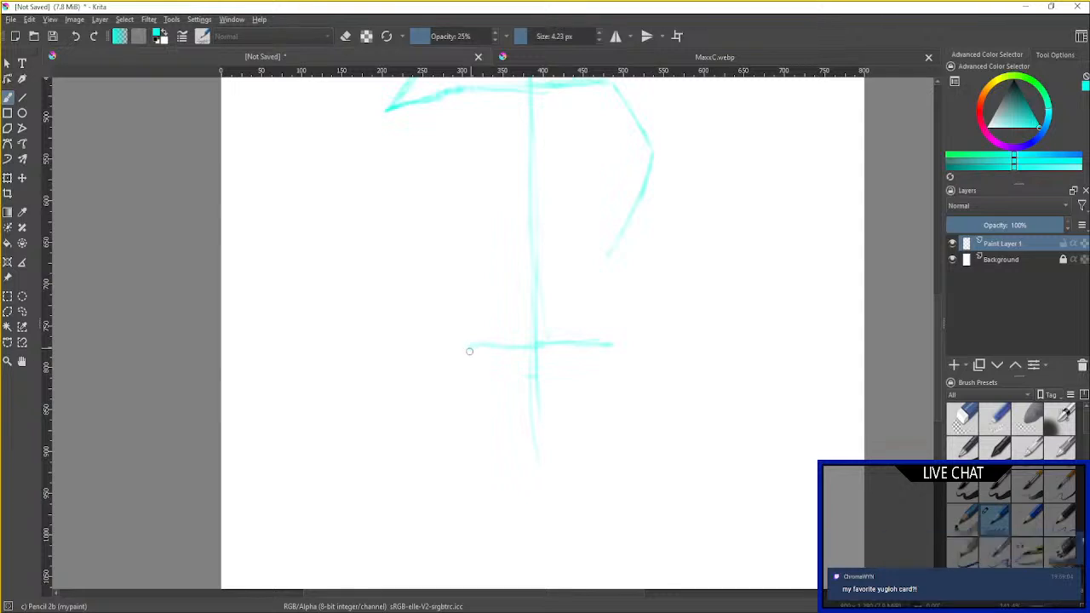
{"action": "mouse_move", "coordinate": [470, 345]}
{"action": "left_mouse_down"}
{"action": "mouse_move", "coordinate": [419, 468]}
{"action": "mouse_move", "coordinate": [426, 446]}
{"action": "mouse_move", "coordinate": [418, 483]}
{"action": "mouse_move", "coordinate": [439, 566]}
{"action": "left_mouse_up"}
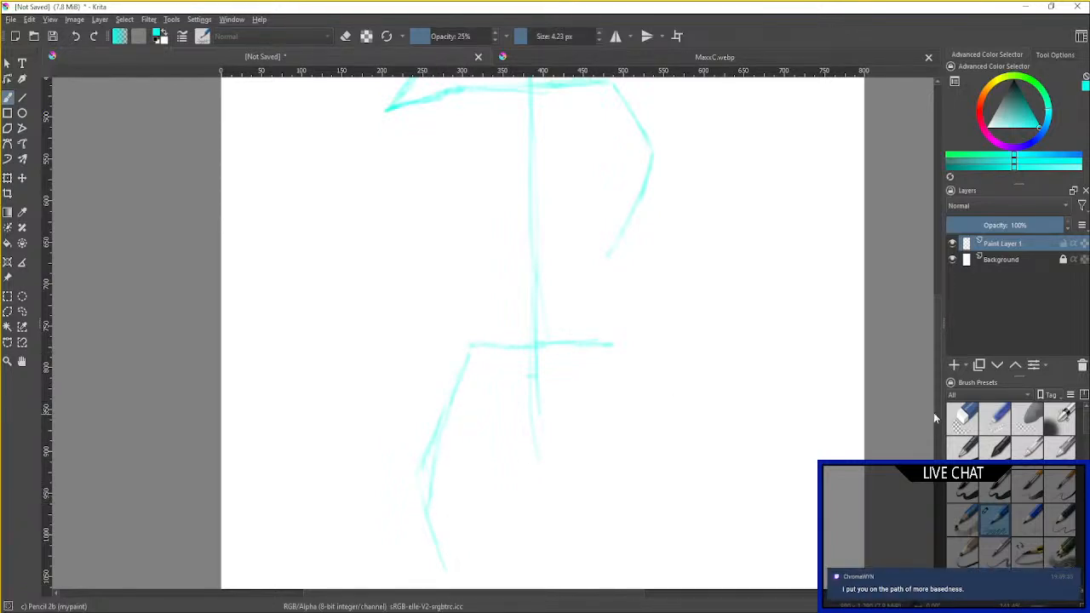
{"action": "left_click", "coordinate": [994, 416]}
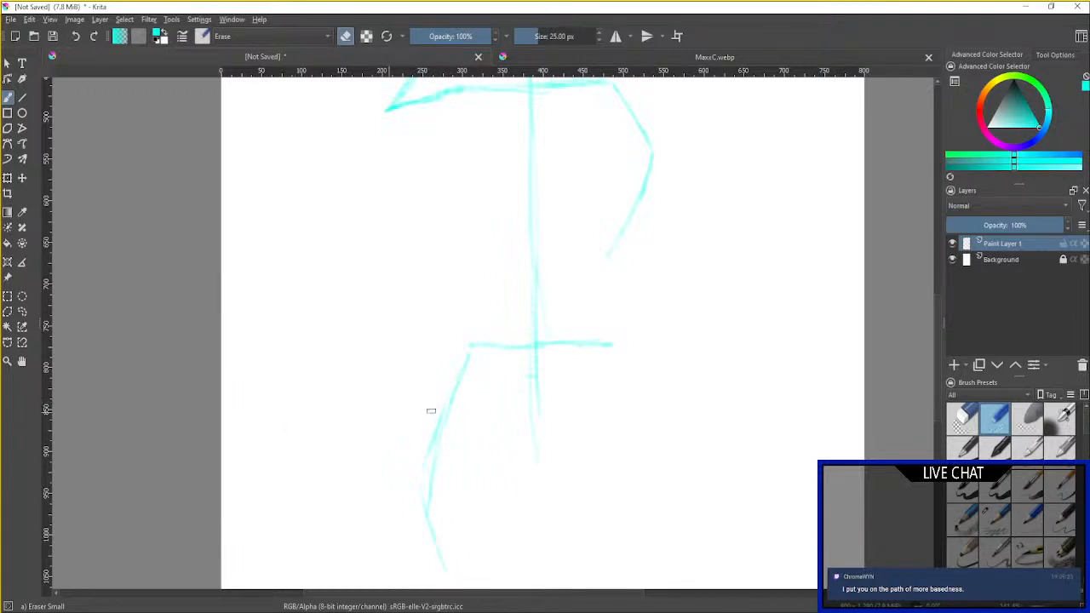
{"action": "left_click_drag", "start_coordinate": [431, 411], "coordinate": [438, 407]}
{"action": "left_click_drag", "start_coordinate": [406, 504], "coordinate": [357, 417]}
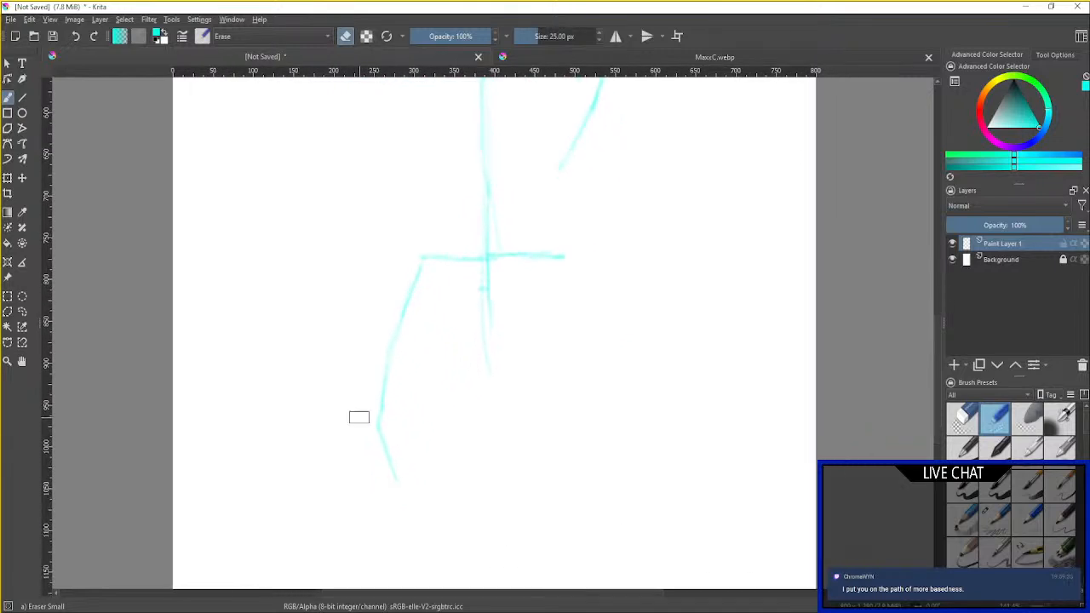
Sketch the second leg down from the hip guide's right end with the 2b pencil, and extend the first leg's lower part downward.
{"action": "left_click", "coordinate": [1003, 516]}
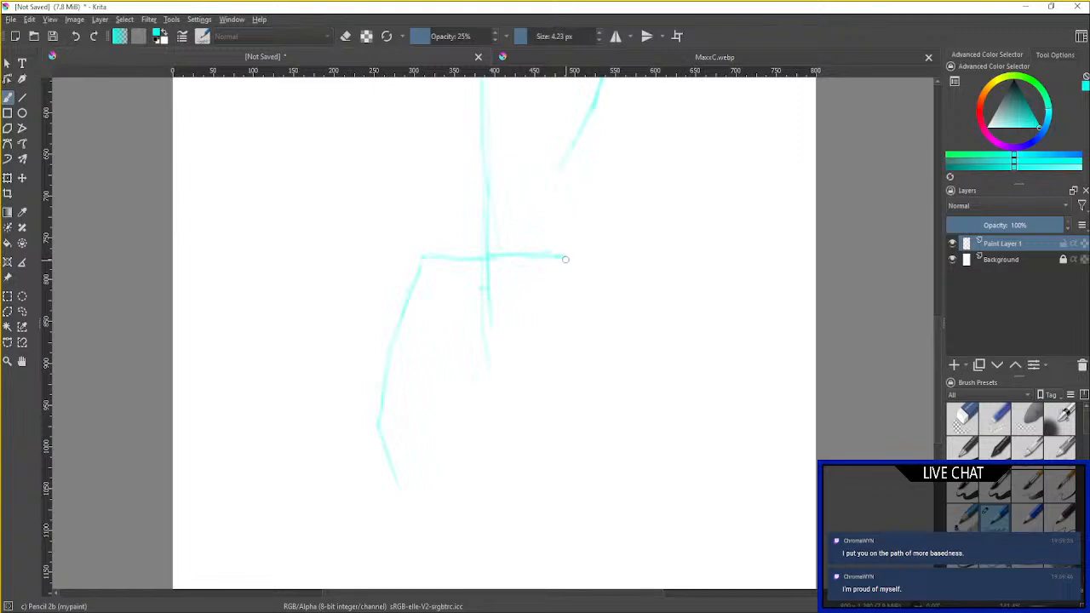
{"action": "mouse_move", "coordinate": [566, 264]}
{"action": "left_mouse_down"}
{"action": "mouse_move", "coordinate": [582, 312]}
{"action": "mouse_move", "coordinate": [574, 292]}
{"action": "mouse_move", "coordinate": [596, 455]}
{"action": "left_mouse_up"}
{"action": "mouse_move", "coordinate": [582, 348]}
{"action": "left_mouse_down"}
{"action": "mouse_move", "coordinate": [594, 485]}
{"action": "mouse_move", "coordinate": [573, 575]}
{"action": "left_mouse_up"}
{"action": "left_click_drag", "start_coordinate": [525, 530], "coordinate": [465, 406]}
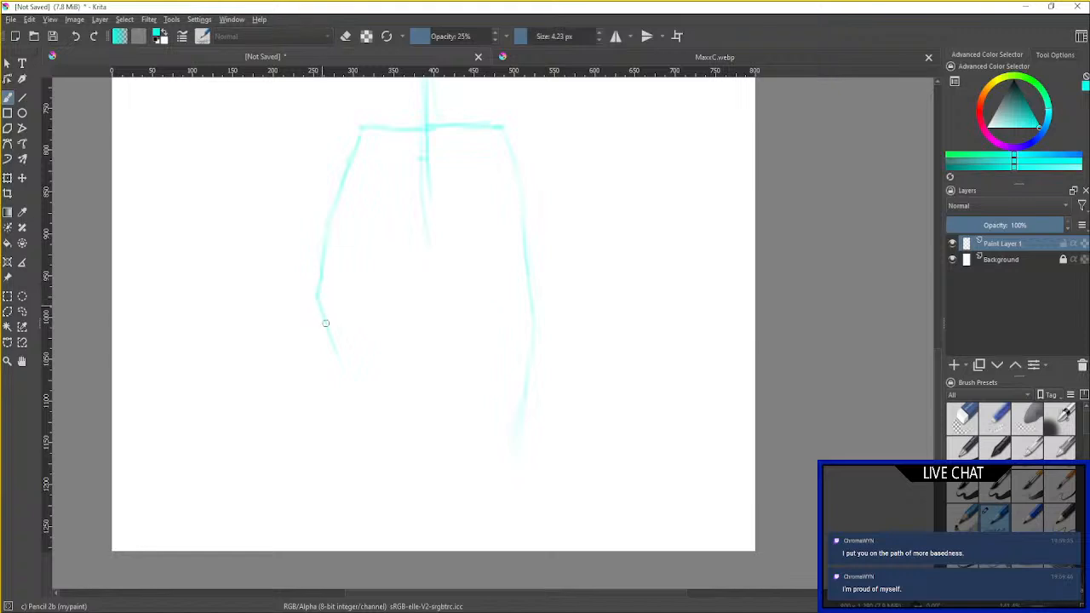
{"action": "left_click_drag", "start_coordinate": [357, 415], "coordinate": [380, 457]}
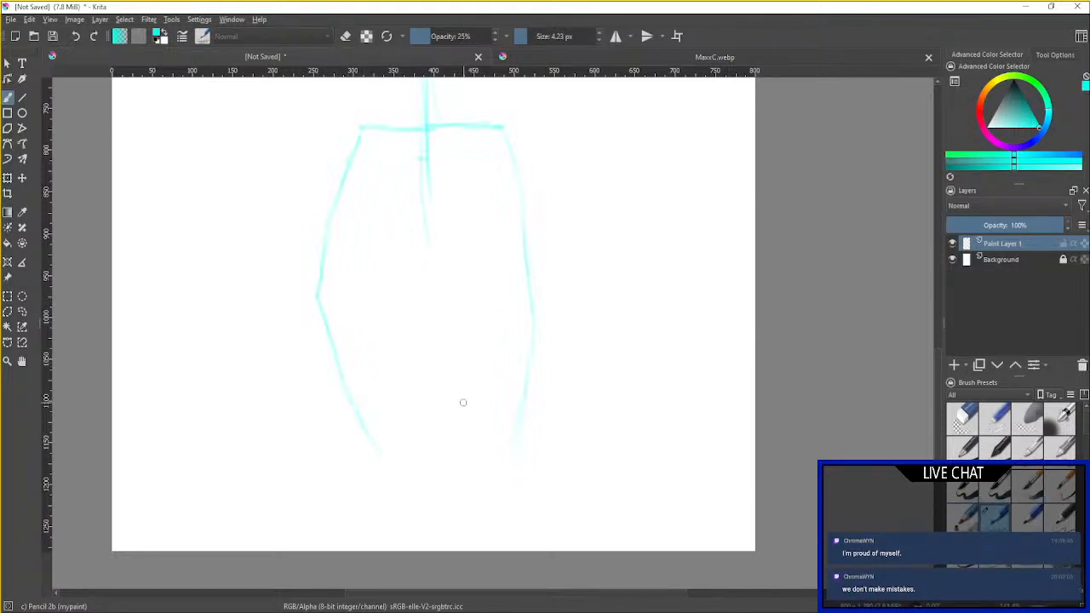
Erase the doubled tail of the vertical guide below the hips with the small eraser, and redraw it as one short line with the 2b pencil.
{"action": "scroll", "coordinate": [463, 402], "scroll_direction": "down", "scroll_amount": 4}
{"action": "scroll", "coordinate": [490, 520], "scroll_direction": "up", "scroll_amount": 4}
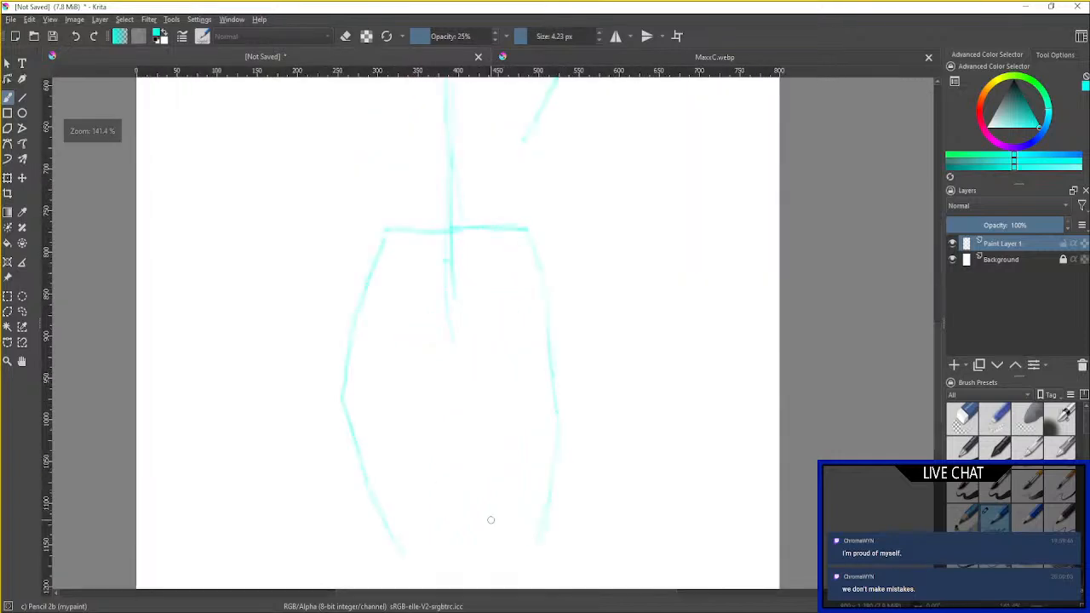
{"action": "scroll", "coordinate": [491, 520], "scroll_direction": "up", "scroll_amount": 3}
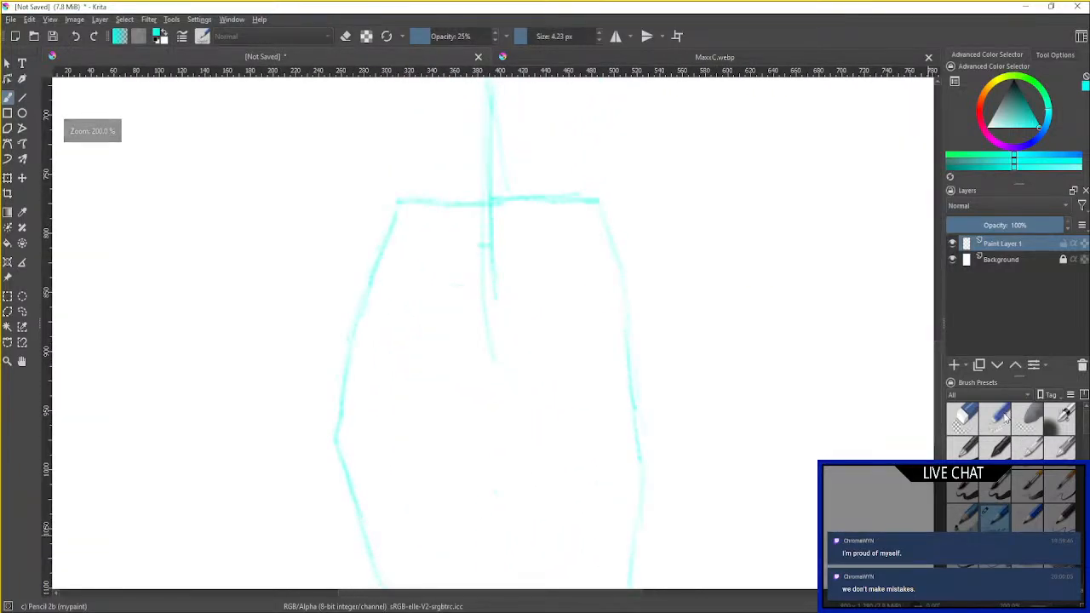
{"action": "left_click", "coordinate": [996, 416]}
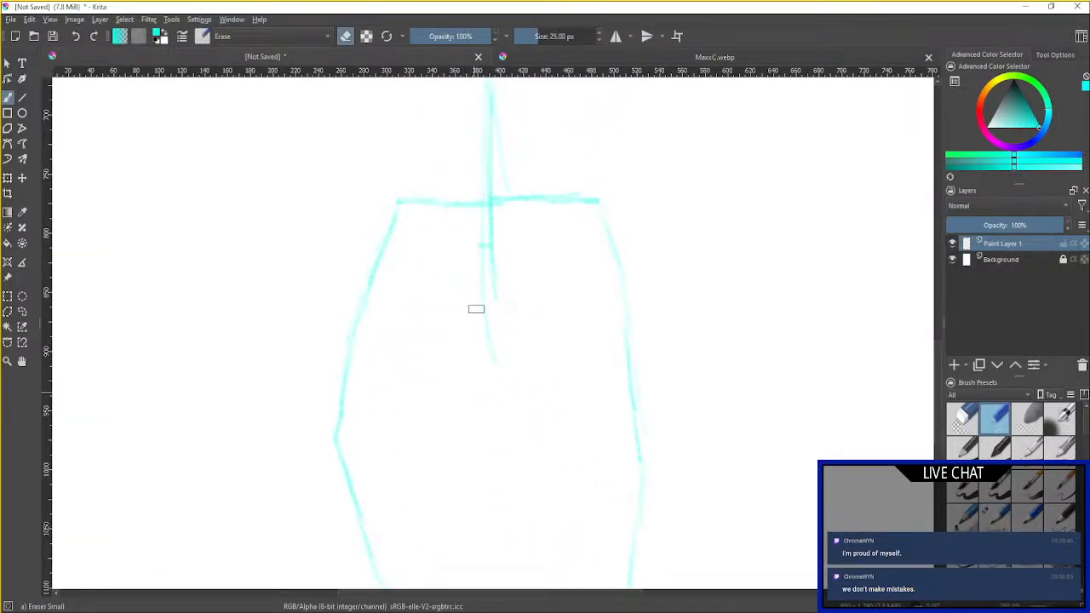
{"action": "left_click_drag", "start_coordinate": [477, 306], "coordinate": [469, 285]}
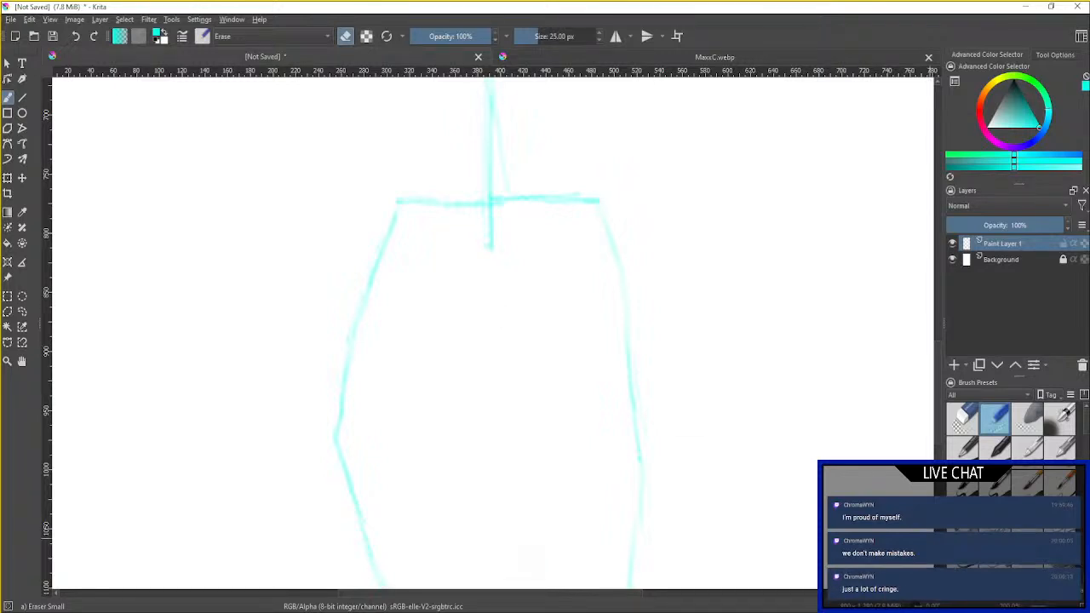
{"action": "left_click", "coordinate": [994, 517]}
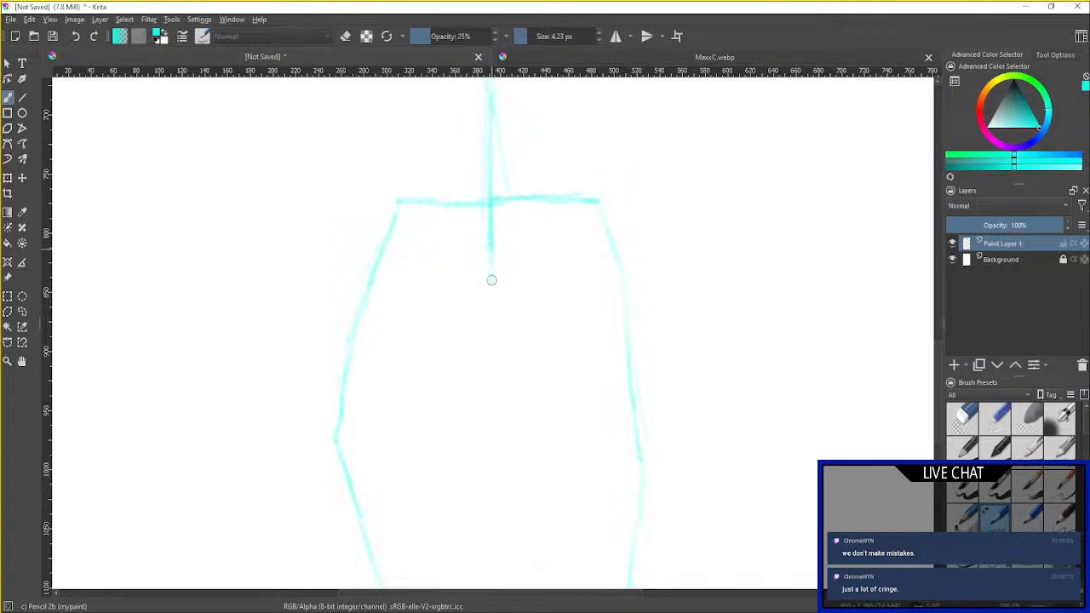
{"action": "left_click_drag", "start_coordinate": [491, 253], "coordinate": [494, 283]}
{"action": "scroll", "coordinate": [494, 285], "scroll_direction": "down", "scroll_amount": 3}
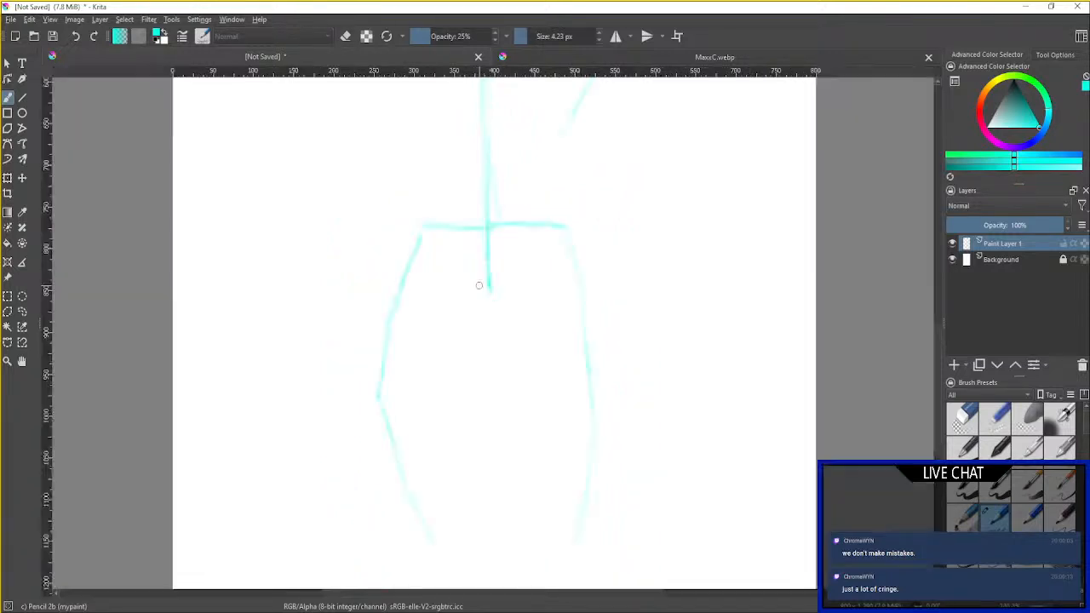
{"action": "left_click_drag", "start_coordinate": [487, 261], "coordinate": [522, 366]}
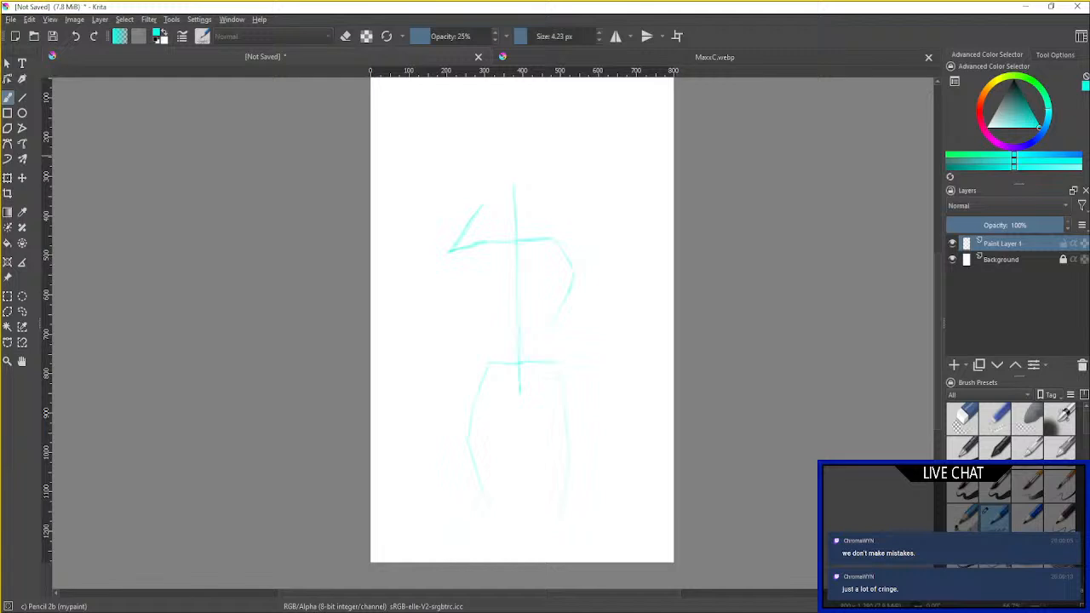
Copy the card layer from the MaxxC.webp document and paste it above Paint Layer 1 in the unsaved figure drawing.
{"action": "left_click", "coordinate": [775, 48]}
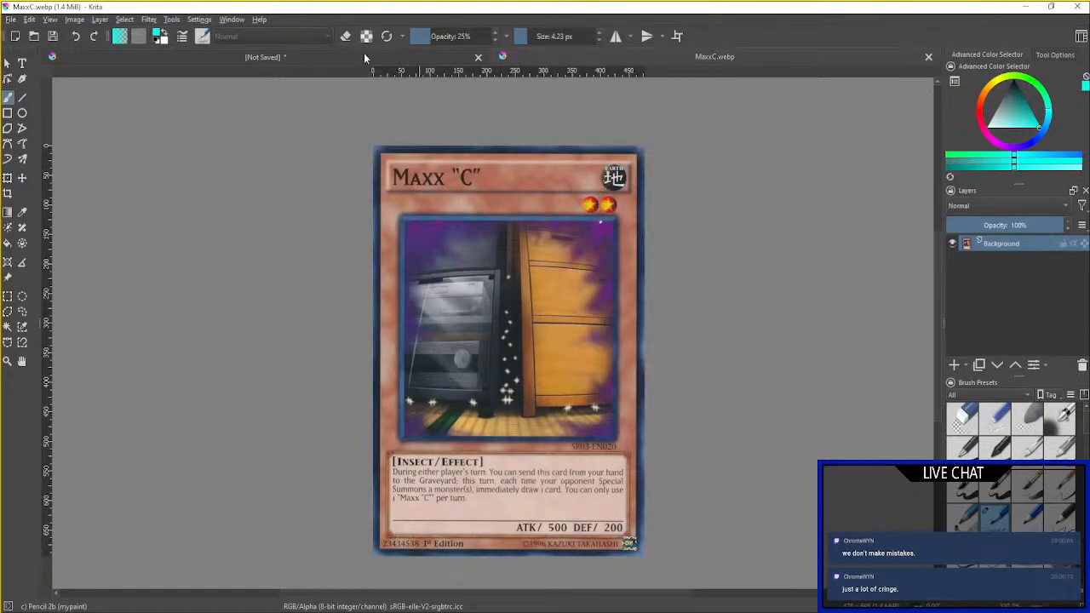
{"action": "right_click", "coordinate": [1005, 244]}
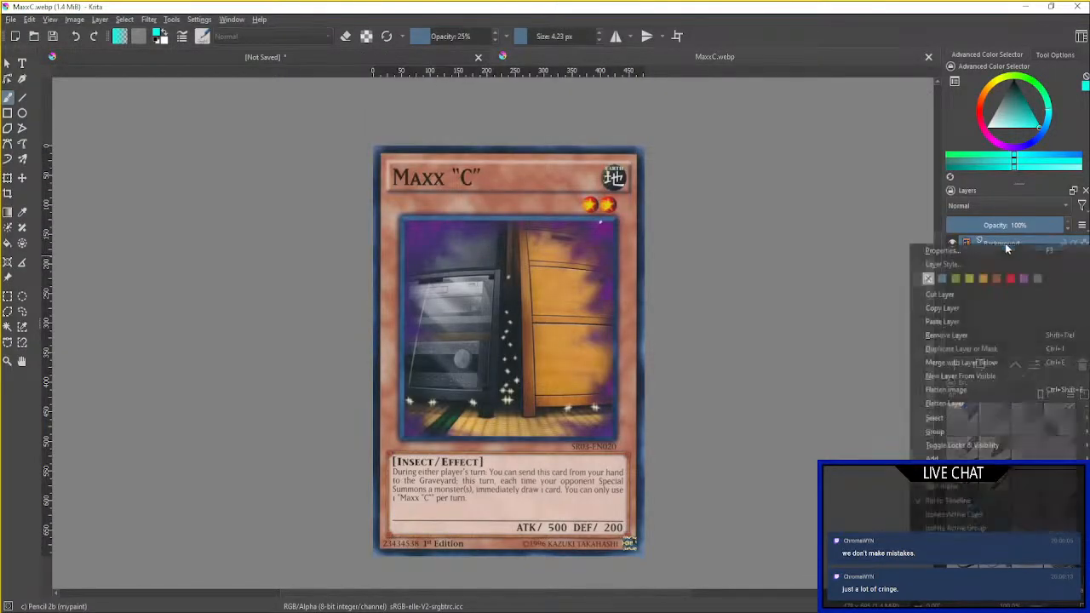
{"action": "left_click", "coordinate": [966, 310]}
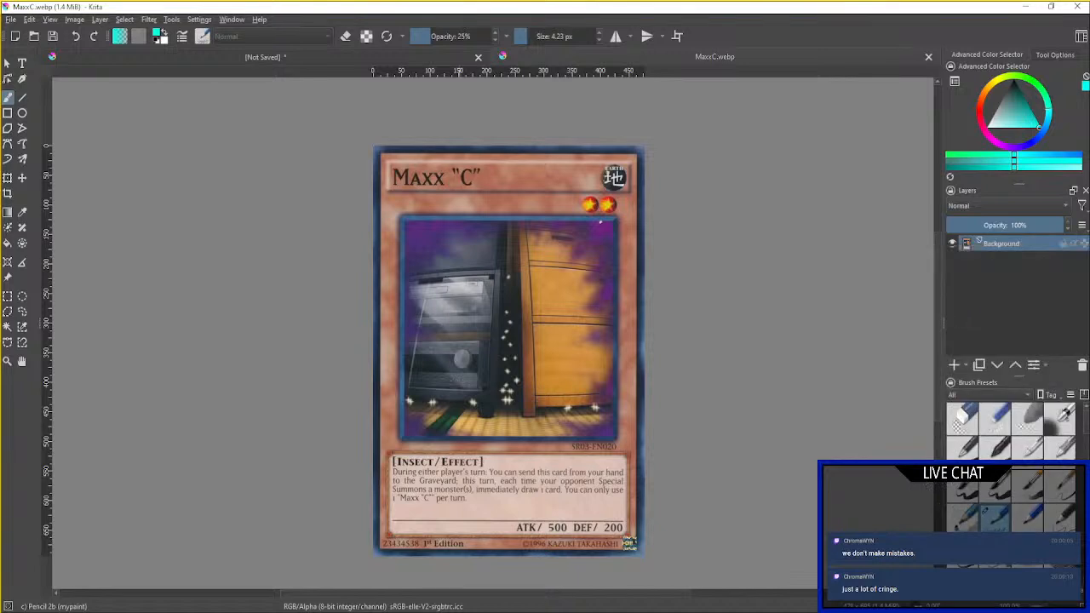
{"action": "left_click", "coordinate": [332, 60]}
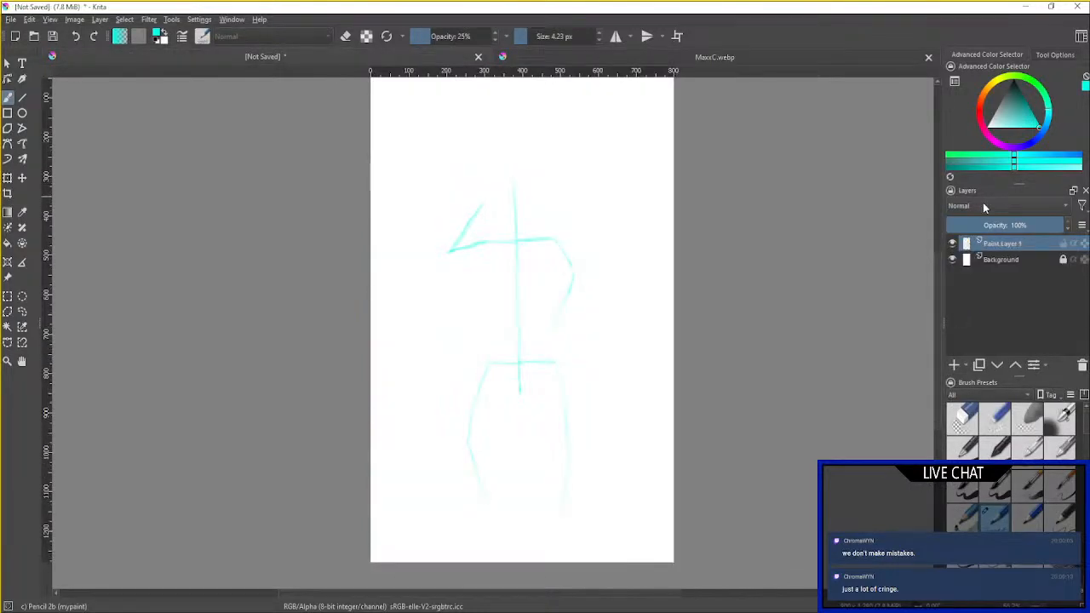
{"action": "right_click", "coordinate": [1012, 245]}
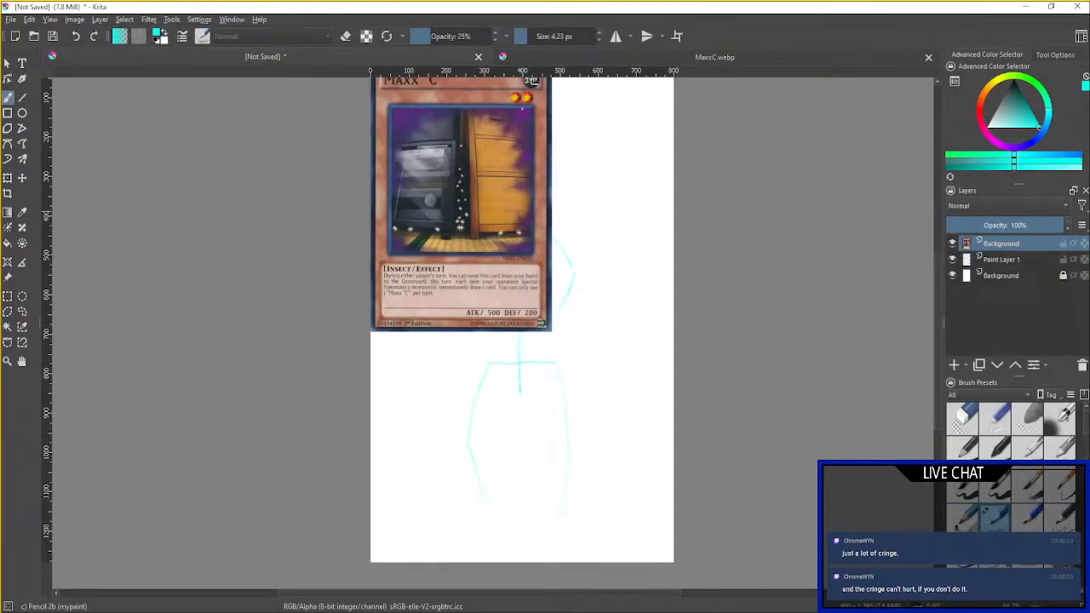
Shrink the pasted card with the Transform tool to about 160 × 215 px and place it as the head above the shoulder line.
{"action": "left_click", "coordinate": [8, 178]}
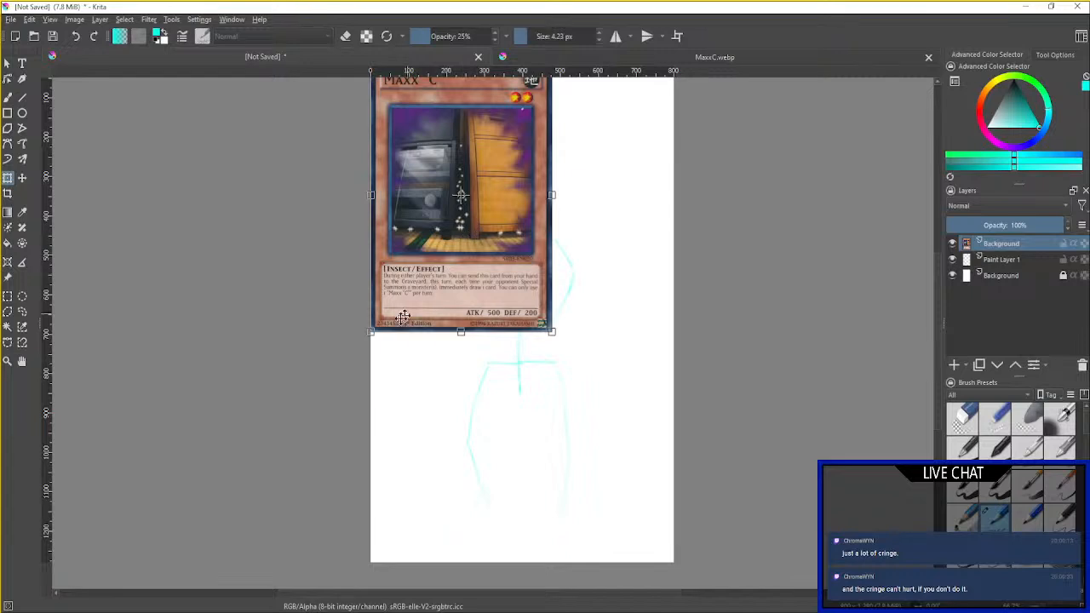
{"action": "left_click_drag", "start_coordinate": [368, 330], "coordinate": [489, 198]}
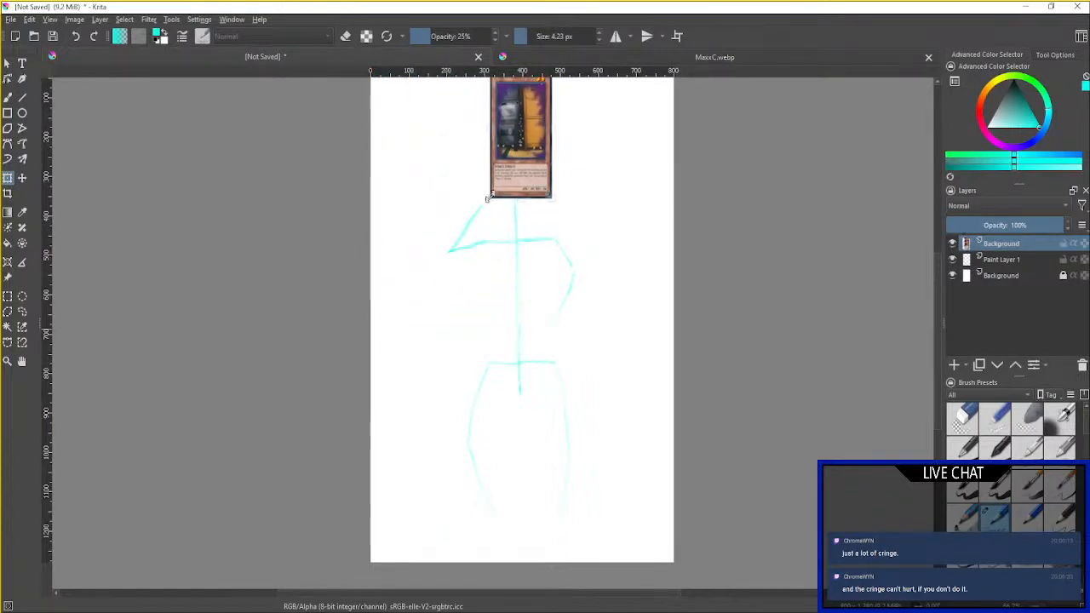
{"action": "left_click_drag", "start_coordinate": [621, 159], "coordinate": [626, 234]}
{"action": "left_click_drag", "start_coordinate": [525, 132], "coordinate": [524, 191]}
{"action": "left_click_drag", "start_coordinate": [535, 234], "coordinate": [533, 266]}
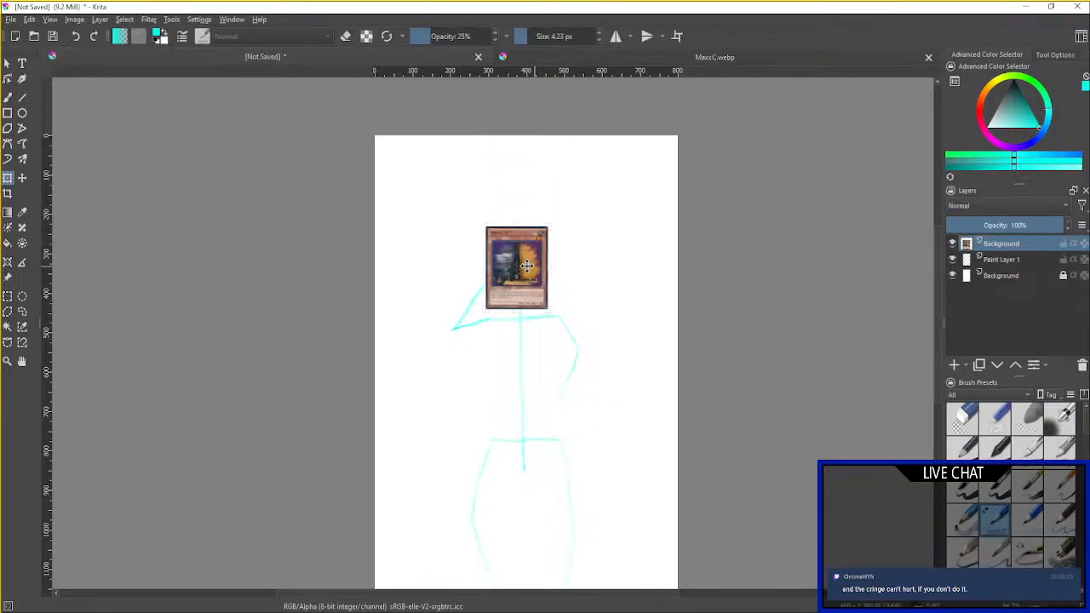
{"action": "scroll", "coordinate": [531, 262], "scroll_direction": "up", "scroll_amount": 5}
{"action": "left_click_drag", "start_coordinate": [529, 259], "coordinate": [546, 259]}
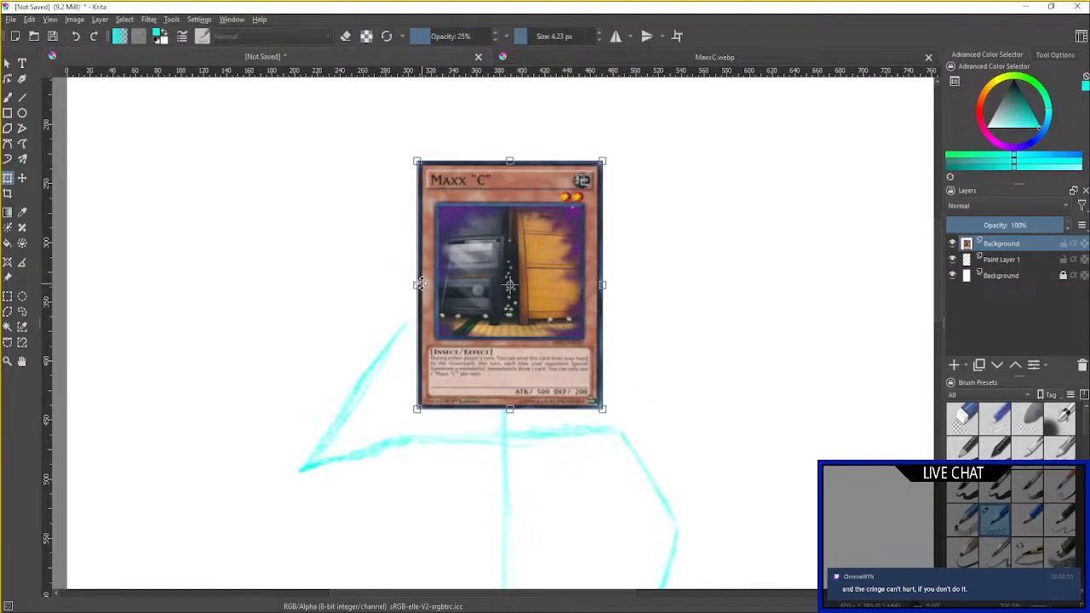
Narrow and shorten the head card to about 125 × 185 px, centred over the vertical guide, and apply the transformation.
{"action": "left_click_drag", "start_coordinate": [422, 284], "coordinate": [426, 284]}
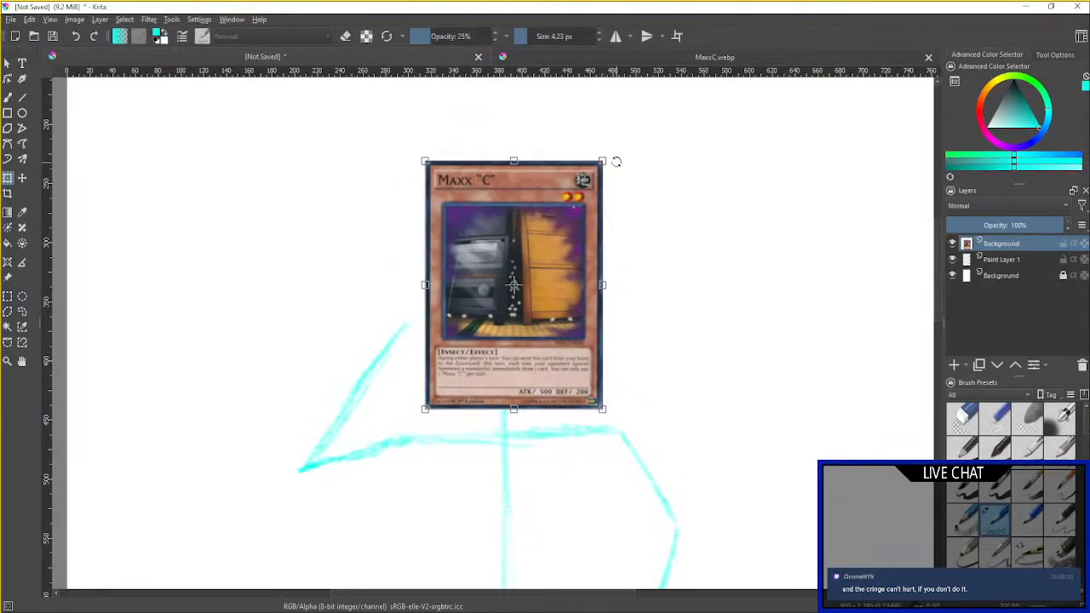
{"action": "left_click_drag", "start_coordinate": [608, 161], "coordinate": [579, 176]}
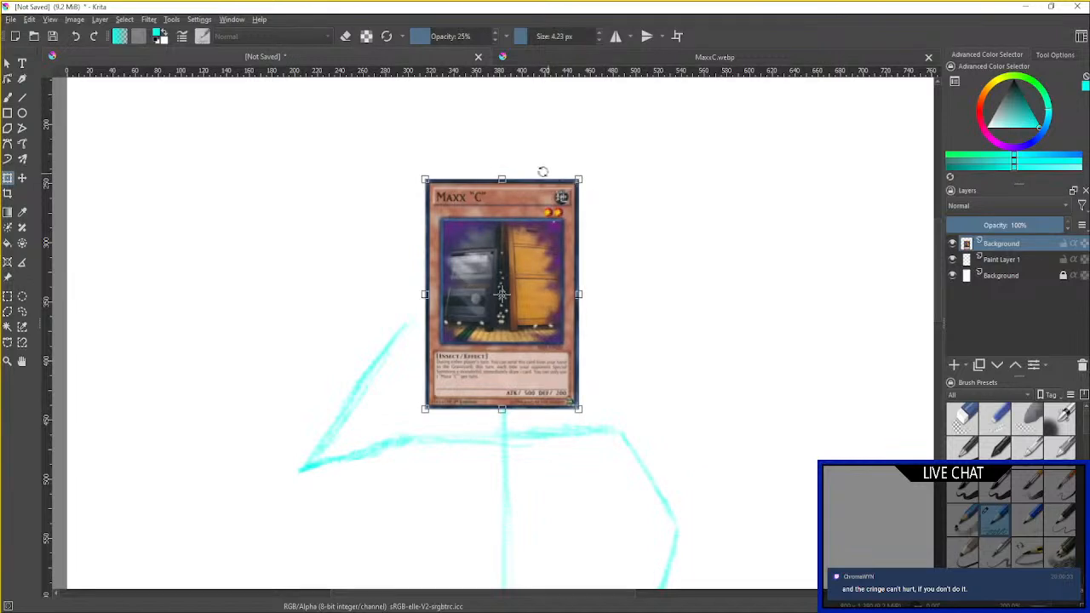
{"action": "left_click_drag", "start_coordinate": [500, 177], "coordinate": [501, 195]}
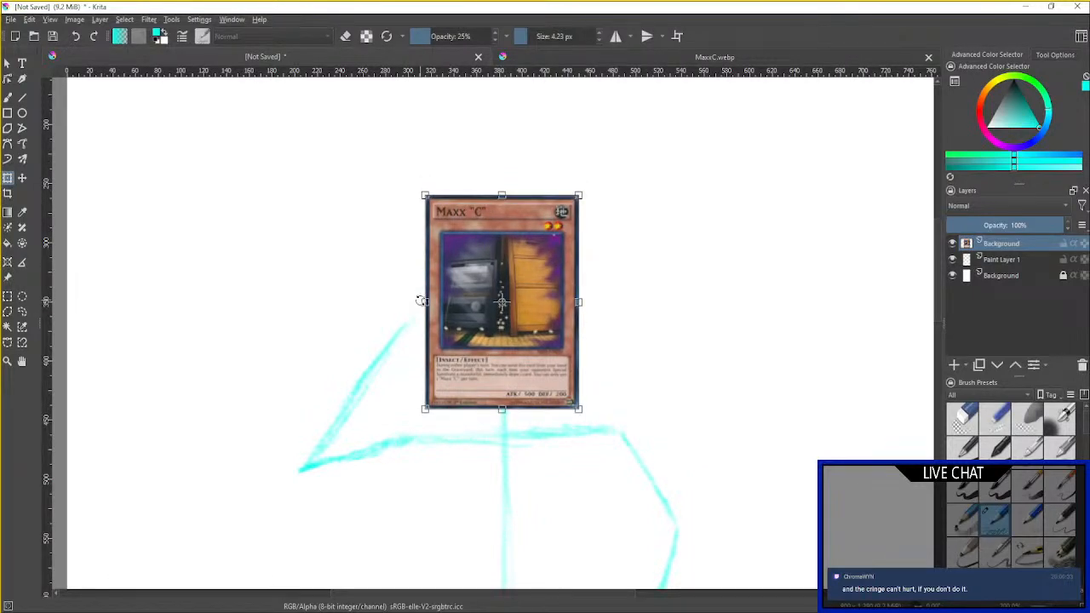
{"action": "left_click_drag", "start_coordinate": [422, 301], "coordinate": [437, 301]}
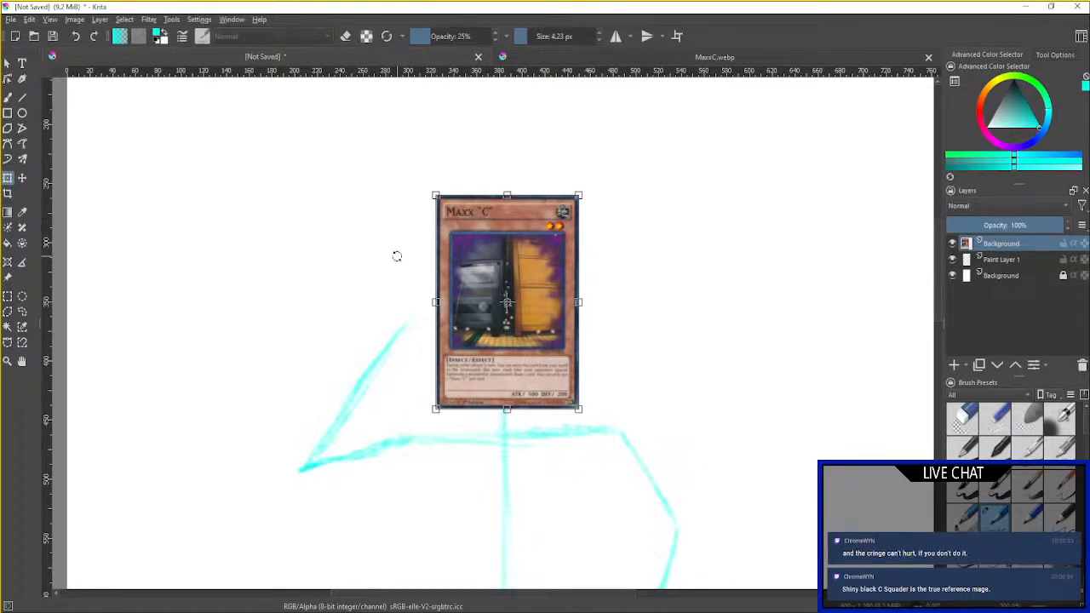
{"action": "key", "text": "Return"}
Erase the lower end of the vertical guide below the hips on Paint Layer 1 with the small eraser.
{"action": "scroll", "coordinate": [383, 324], "scroll_direction": "down", "scroll_amount": 2}
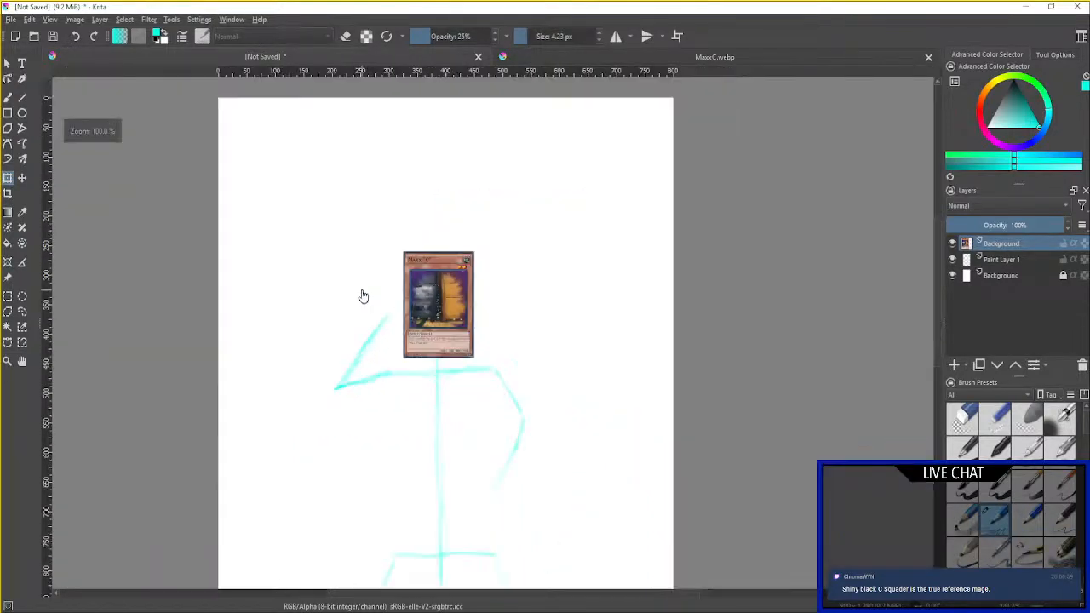
{"action": "left_click_drag", "start_coordinate": [364, 296], "coordinate": [408, 169]}
{"action": "left_click_drag", "start_coordinate": [569, 309], "coordinate": [614, 235]}
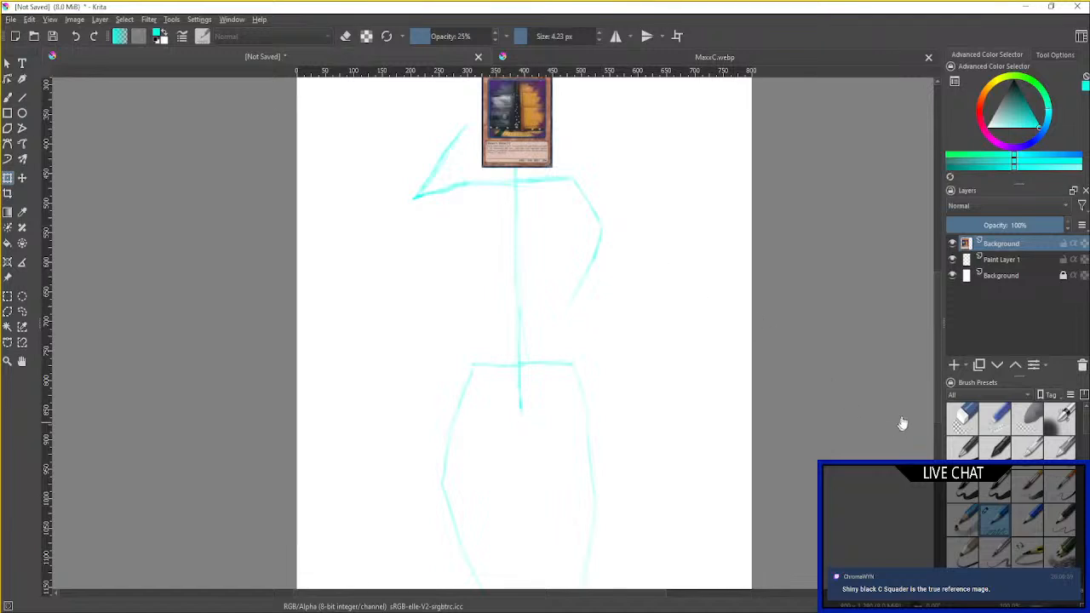
{"action": "left_click", "coordinate": [998, 264]}
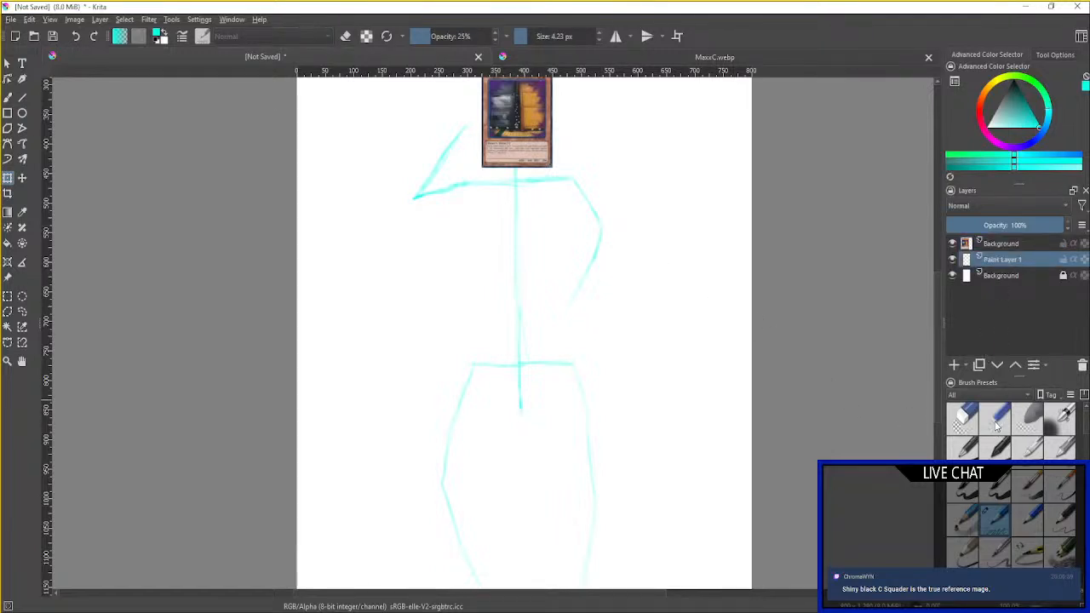
{"action": "left_click", "coordinate": [998, 422]}
{"action": "scroll", "coordinate": [557, 421], "scroll_direction": "up", "scroll_amount": 3}
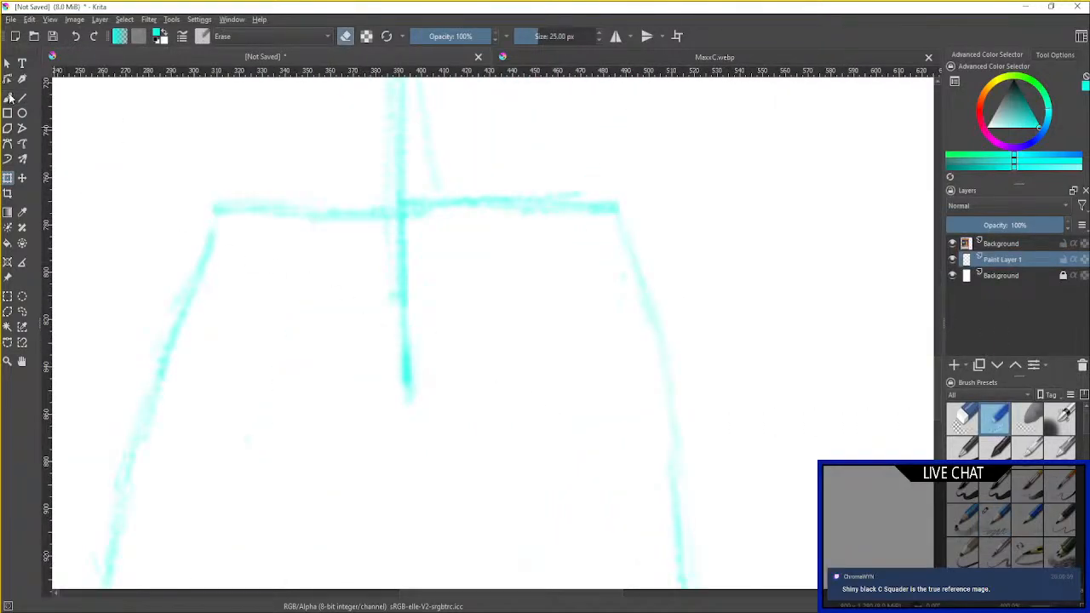
{"action": "left_click", "coordinate": [9, 98]}
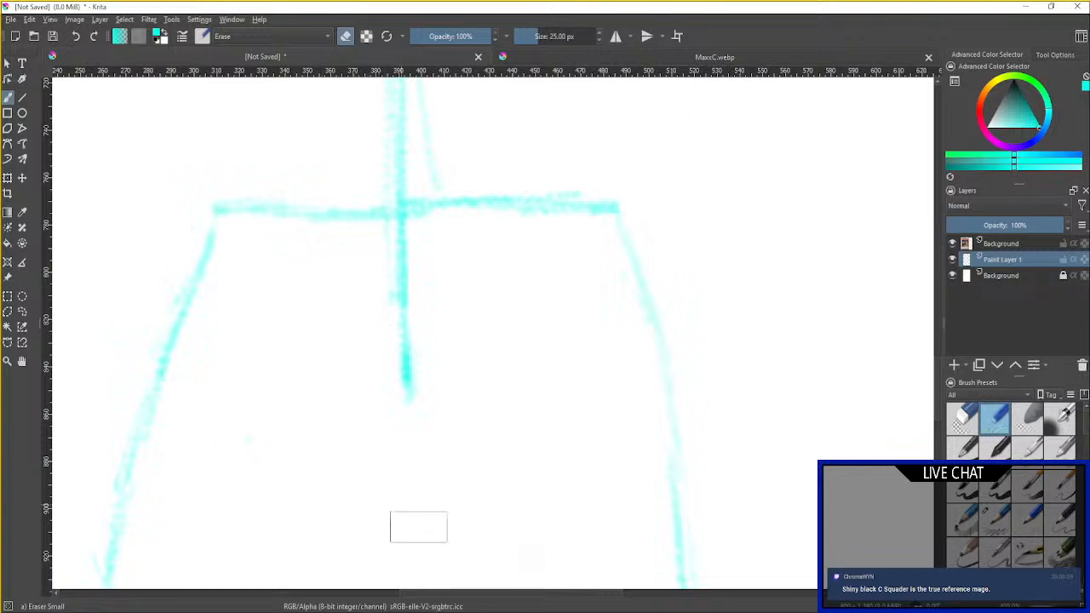
{"action": "mouse_move", "coordinate": [407, 401]}
{"action": "left_mouse_down"}
{"action": "mouse_move", "coordinate": [407, 449]}
{"action": "mouse_move", "coordinate": [423, 459]}
{"action": "mouse_move", "coordinate": [412, 372]}
{"action": "mouse_move", "coordinate": [428, 343]}
{"action": "mouse_move", "coordinate": [401, 374]}
{"action": "left_mouse_up"}
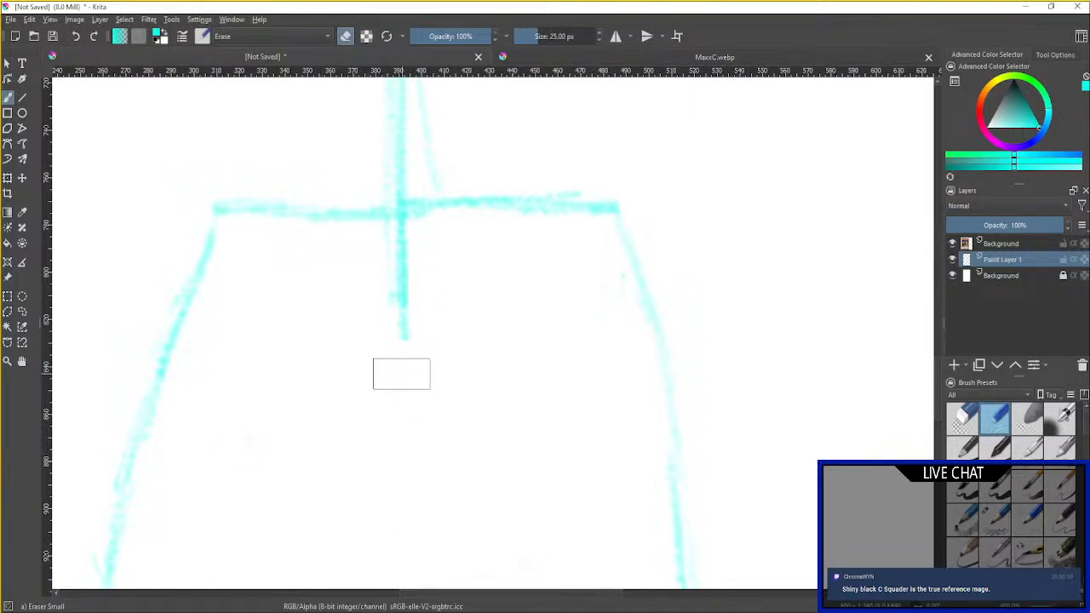
Sketch sloping neck lines from under the card out to both shoulders with the 2b pencil.
{"action": "scroll", "coordinate": [401, 373], "scroll_direction": "down", "scroll_amount": 4}
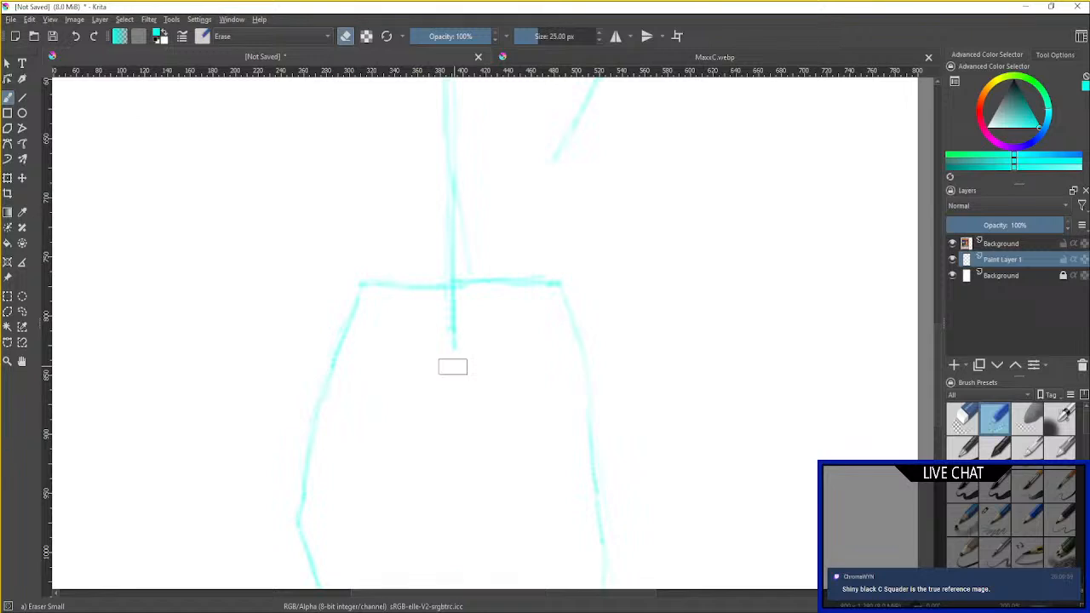
{"action": "left_click", "coordinate": [995, 518]}
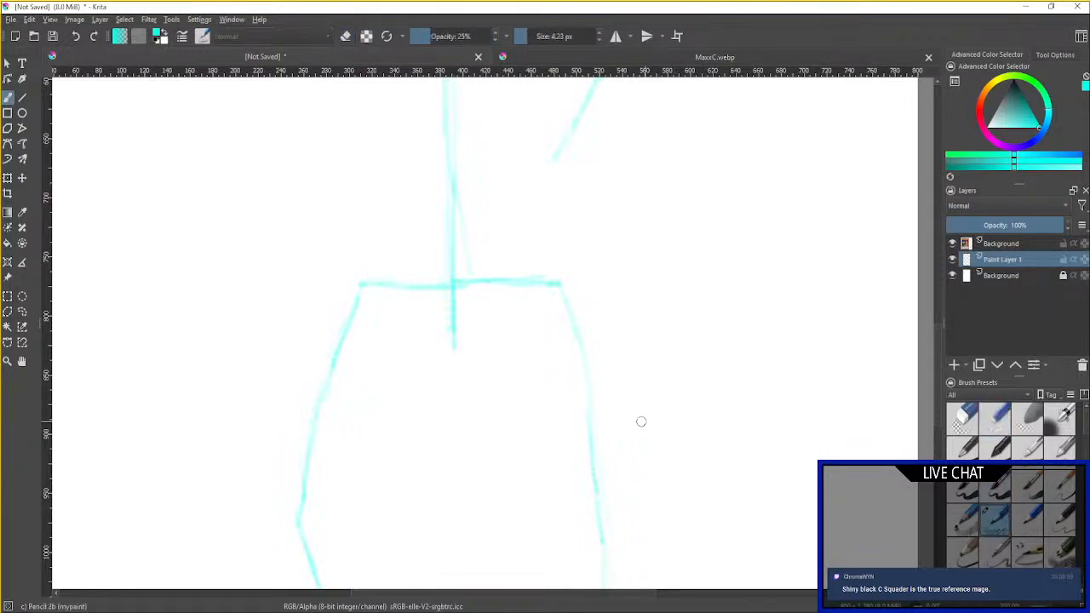
{"action": "scroll", "coordinate": [610, 340], "scroll_direction": "up", "scroll_amount": 2}
{"action": "mouse_move", "coordinate": [606, 338]}
{"action": "left_mouse_down"}
{"action": "mouse_move", "coordinate": [642, 277]}
{"action": "mouse_move", "coordinate": [563, 512]}
{"action": "left_mouse_up"}
{"action": "scroll", "coordinate": [633, 292], "scroll_direction": "down", "scroll_amount": 1}
{"action": "scroll", "coordinate": [551, 348], "scroll_direction": "down", "scroll_amount": 1}
{"action": "left_click_drag", "start_coordinate": [550, 336], "coordinate": [550, 407]}
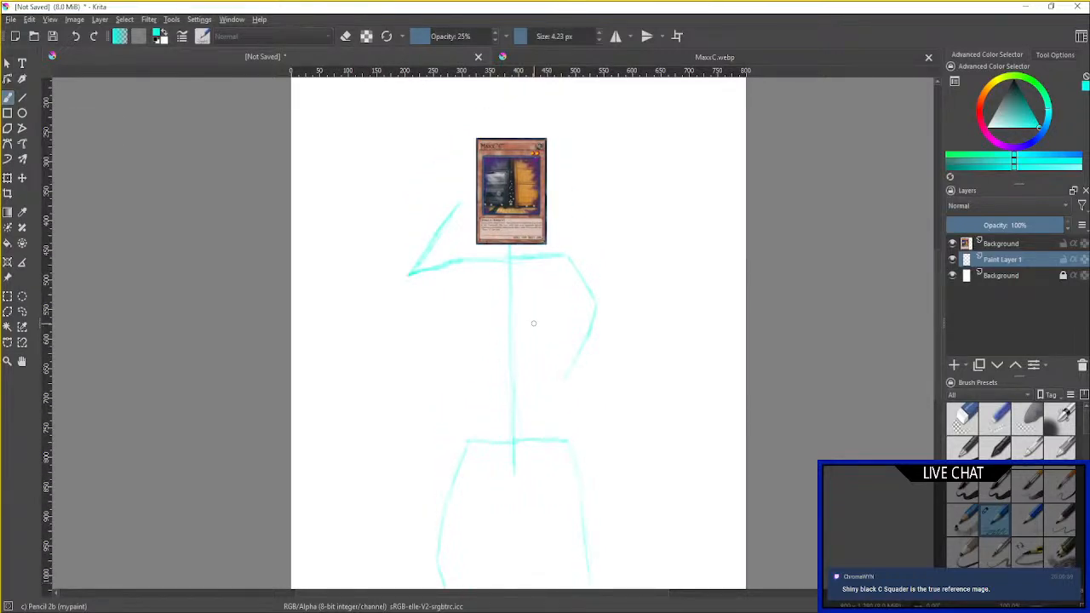
{"action": "scroll", "coordinate": [534, 324], "scroll_direction": "up", "scroll_amount": 1}
{"action": "left_click_drag", "start_coordinate": [536, 324], "coordinate": [523, 409]}
{"action": "scroll", "coordinate": [523, 409], "scroll_direction": "up", "scroll_amount": 1}
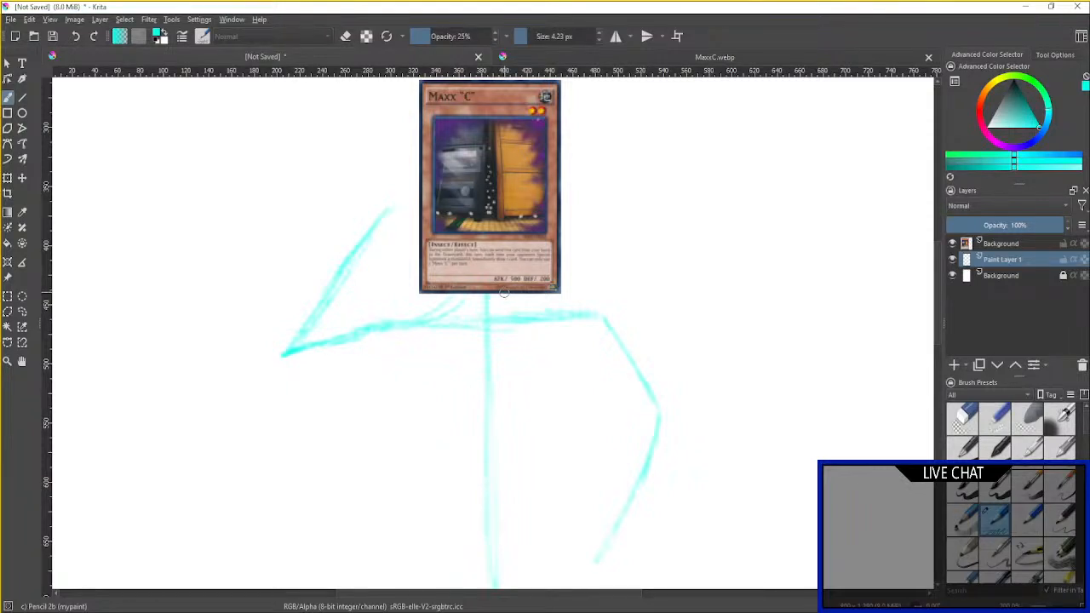
{"action": "left_click_drag", "start_coordinate": [504, 298], "coordinate": [601, 316]}
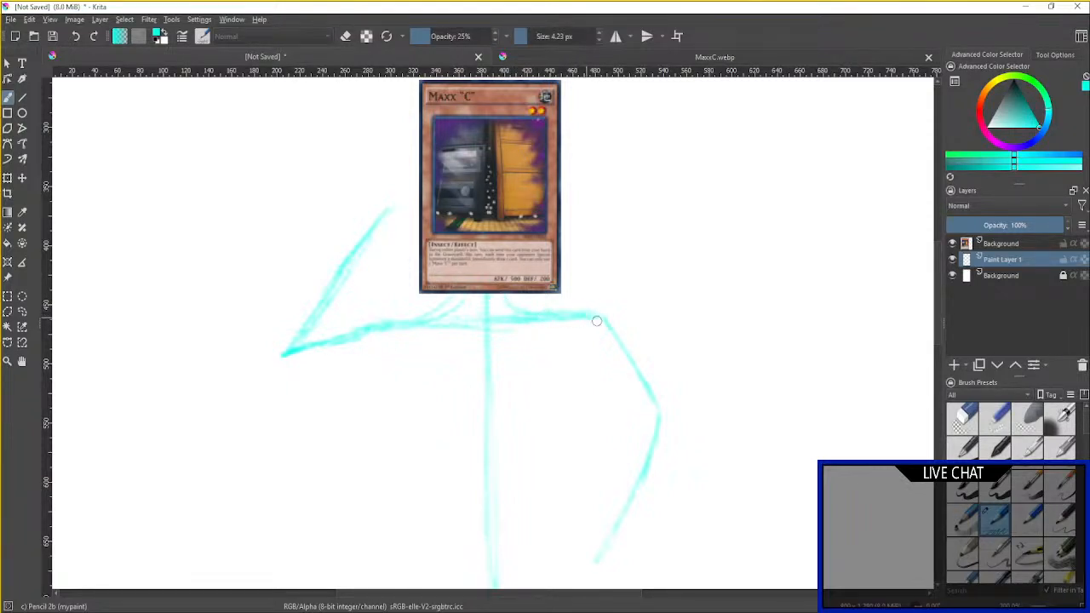
Redraw the neck slope toward the lowered arm's shoulder with the 2b pencil, and erase the surplus inner line beneath it with the small eraser.
{"action": "left_click", "coordinate": [1002, 426]}
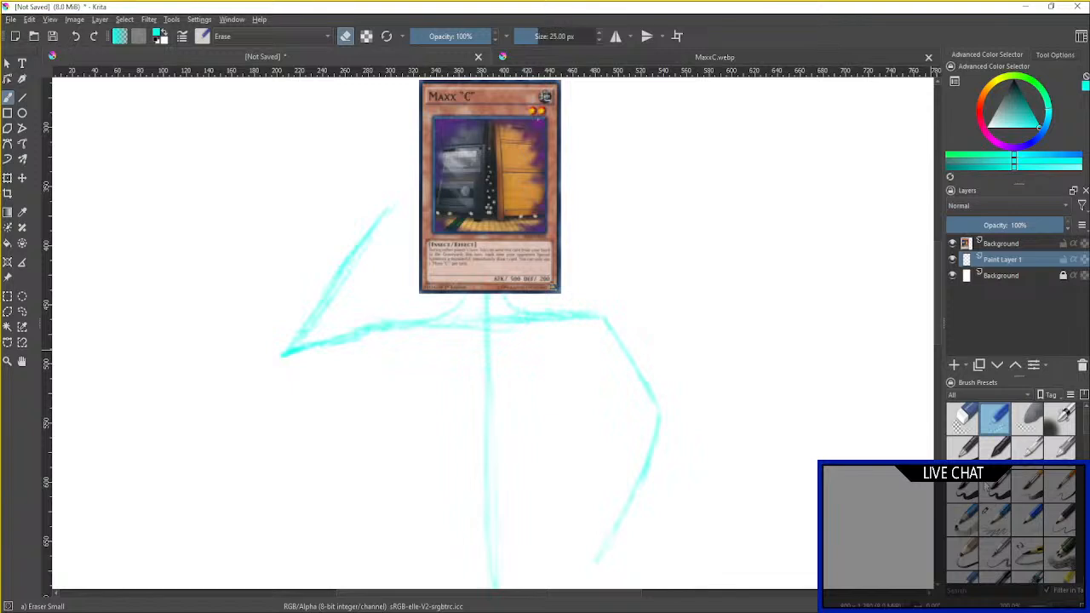
{"action": "left_click", "coordinate": [994, 519]}
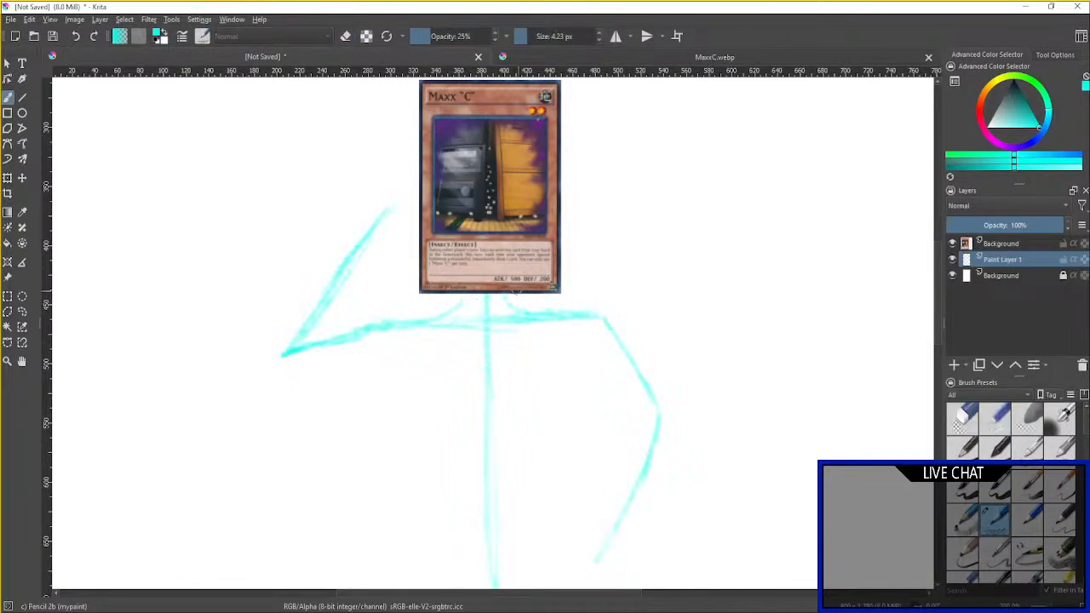
{"action": "left_click_drag", "start_coordinate": [505, 293], "coordinate": [516, 310]}
{"action": "left_click", "coordinate": [996, 421]}
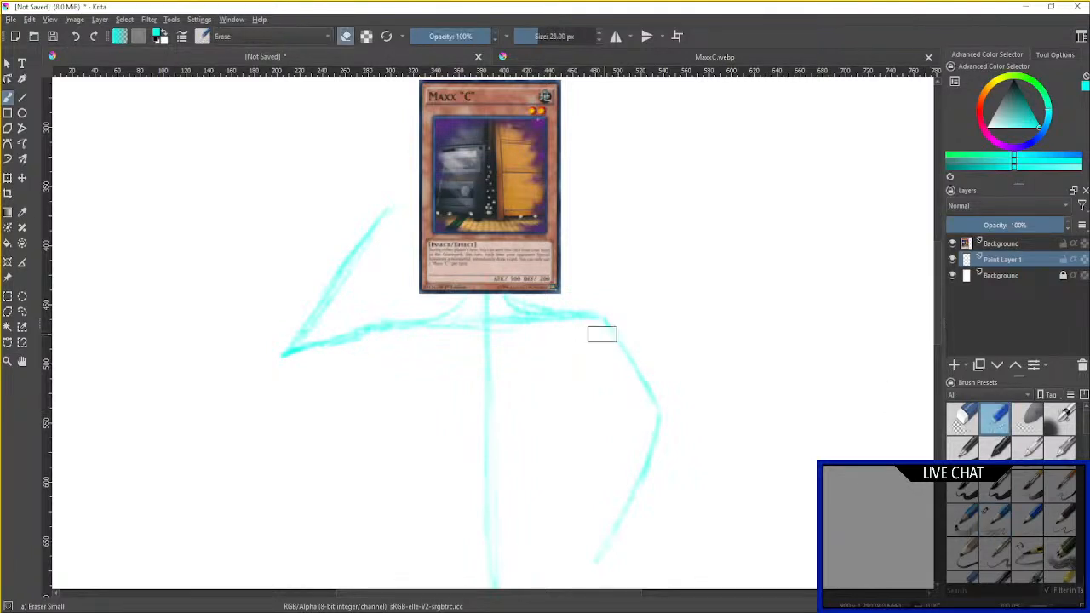
{"action": "scroll", "coordinate": [587, 334], "scroll_direction": "up", "scroll_amount": 3}
{"action": "scroll", "coordinate": [556, 335], "scroll_direction": "up", "scroll_amount": 1}
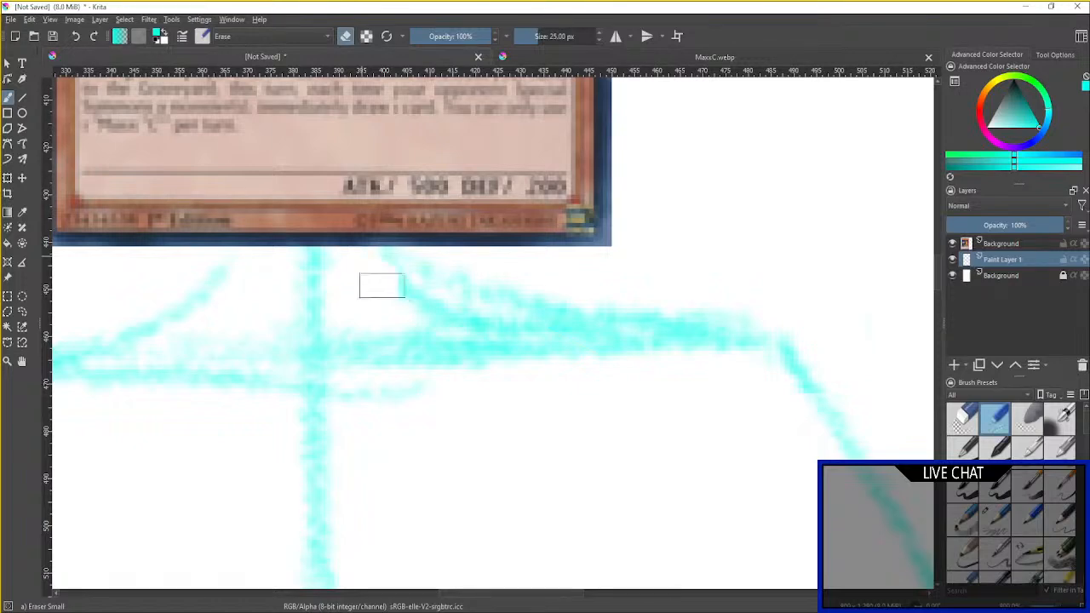
{"action": "mouse_move", "coordinate": [402, 299]}
{"action": "left_mouse_down"}
{"action": "mouse_move", "coordinate": [501, 321]}
{"action": "mouse_move", "coordinate": [404, 321]}
{"action": "left_mouse_up"}
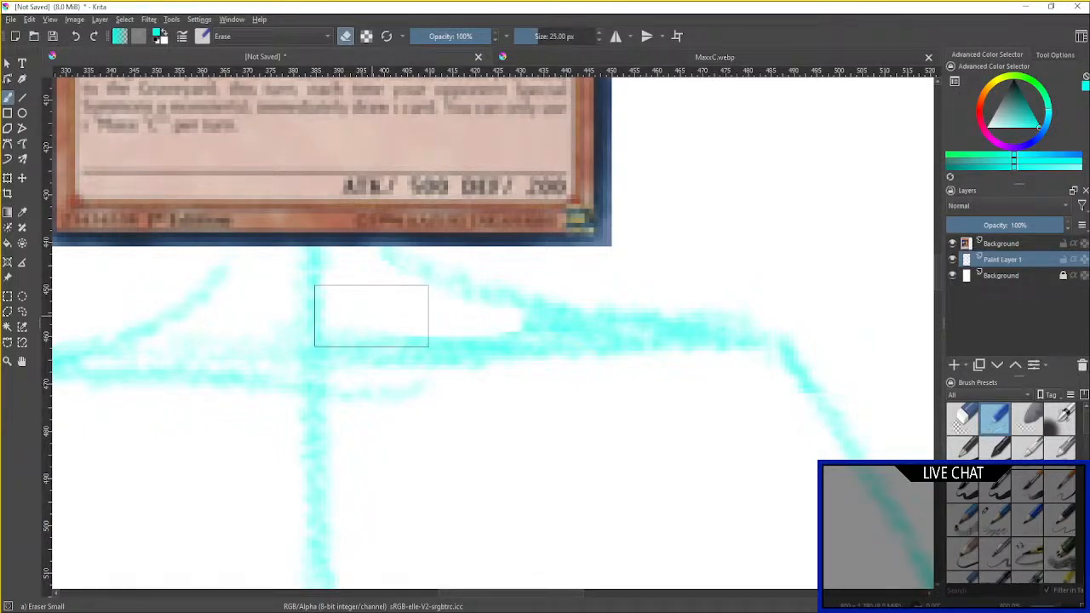
{"action": "scroll", "coordinate": [371, 315], "scroll_direction": "down", "scroll_amount": 5}
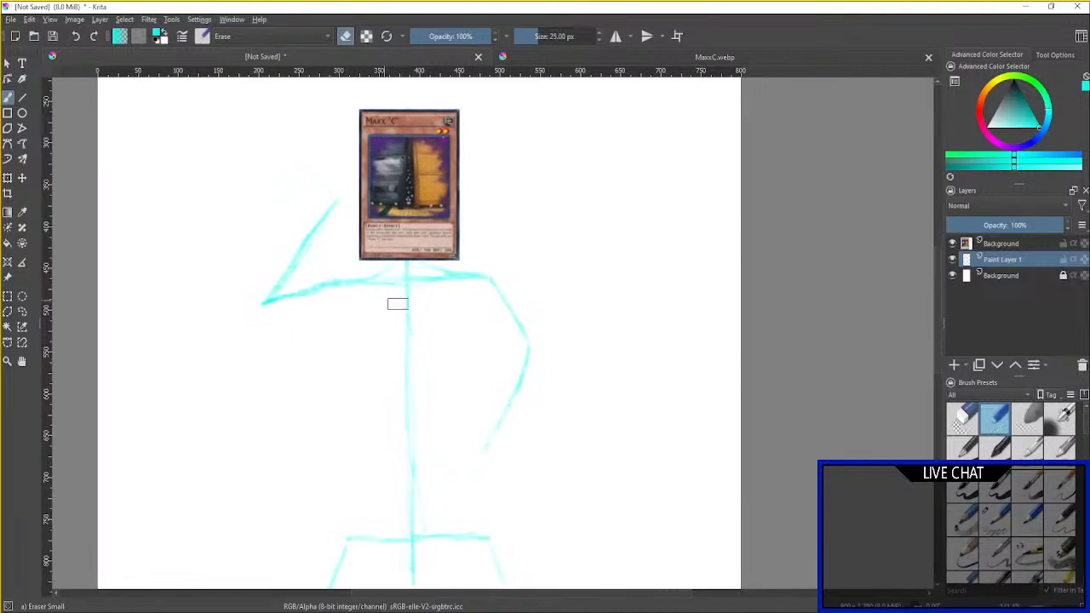
Strengthen the raised arm's upper-arm line between the elbow and the neck with the 2b pencil.
{"action": "mouse_move", "coordinate": [397, 304]}
{"action": "left_mouse_down"}
{"action": "mouse_move", "coordinate": [482, 250]}
{"action": "mouse_move", "coordinate": [504, 300]}
{"action": "mouse_move", "coordinate": [513, 248]}
{"action": "left_mouse_up"}
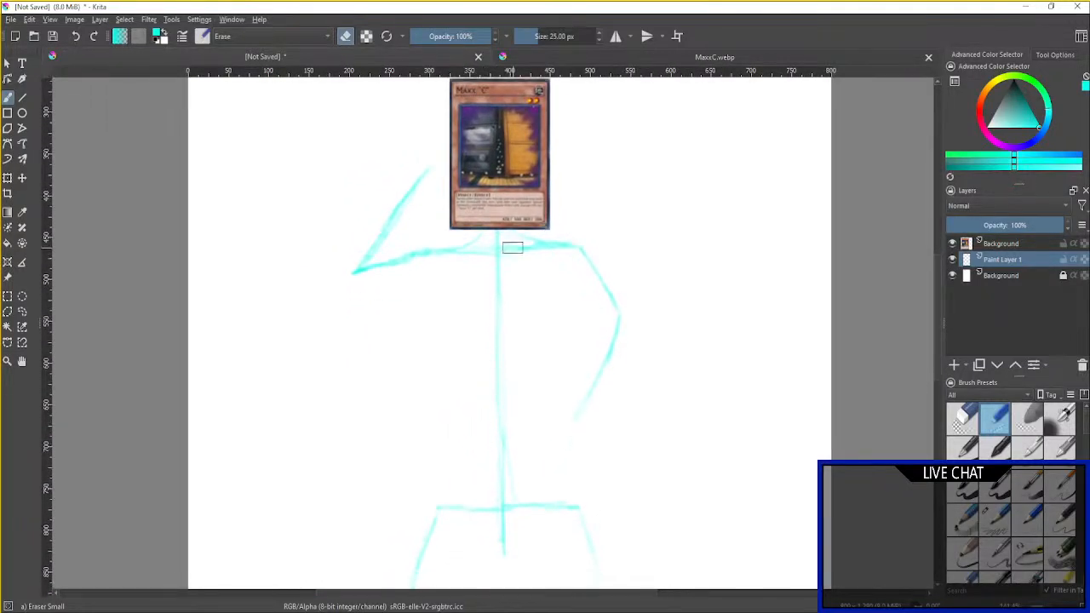
{"action": "left_click", "coordinate": [994, 519]}
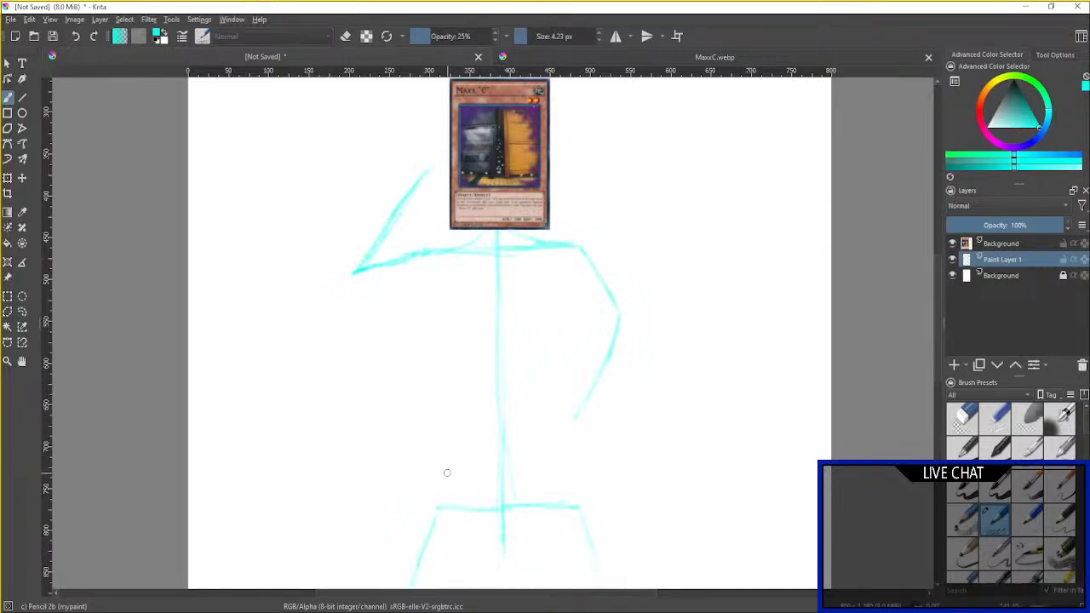
{"action": "scroll", "coordinate": [447, 473], "scroll_direction": "up", "scroll_amount": 1}
{"action": "left_click_drag", "start_coordinate": [475, 433], "coordinate": [443, 467]}
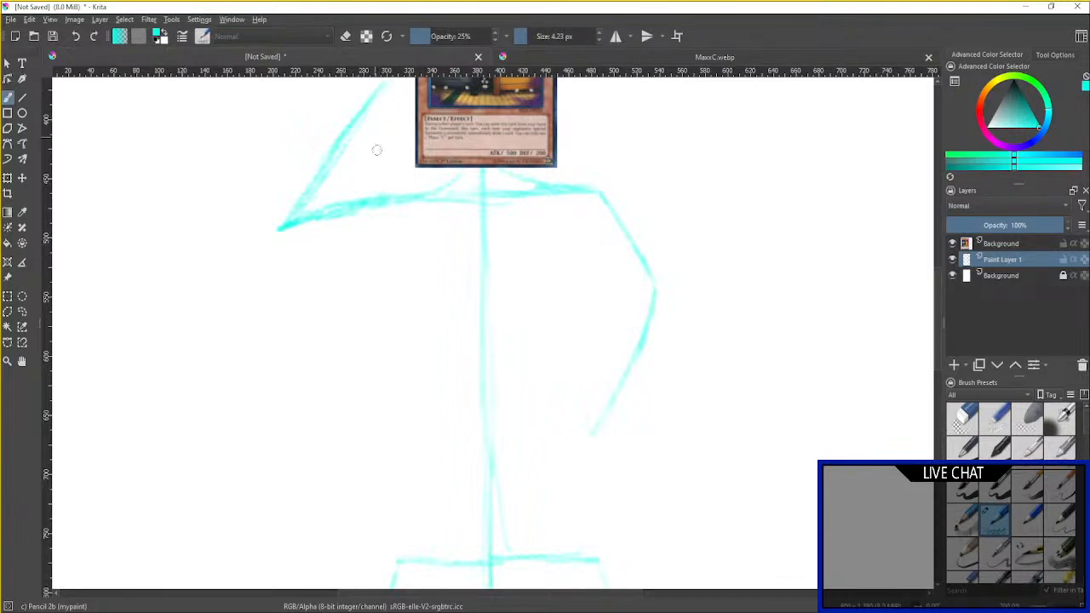
{"action": "scroll", "coordinate": [412, 223], "scroll_direction": "up", "scroll_amount": 1}
{"action": "left_click_drag", "start_coordinate": [412, 223], "coordinate": [373, 325]}
{"action": "scroll", "coordinate": [385, 279], "scroll_direction": "down", "scroll_amount": 1}
{"action": "scroll", "coordinate": [367, 267], "scroll_direction": "down", "scroll_amount": 1}
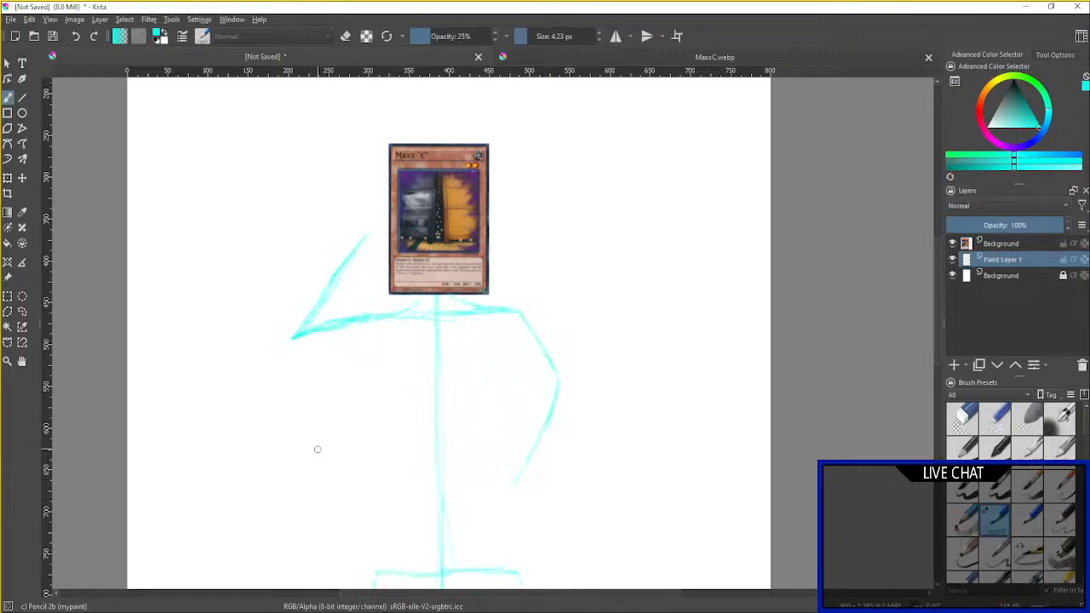
{"action": "left_click_drag", "start_coordinate": [316, 449], "coordinate": [292, 371]}
{"action": "scroll", "coordinate": [315, 340], "scroll_direction": "up", "scroll_amount": 1}
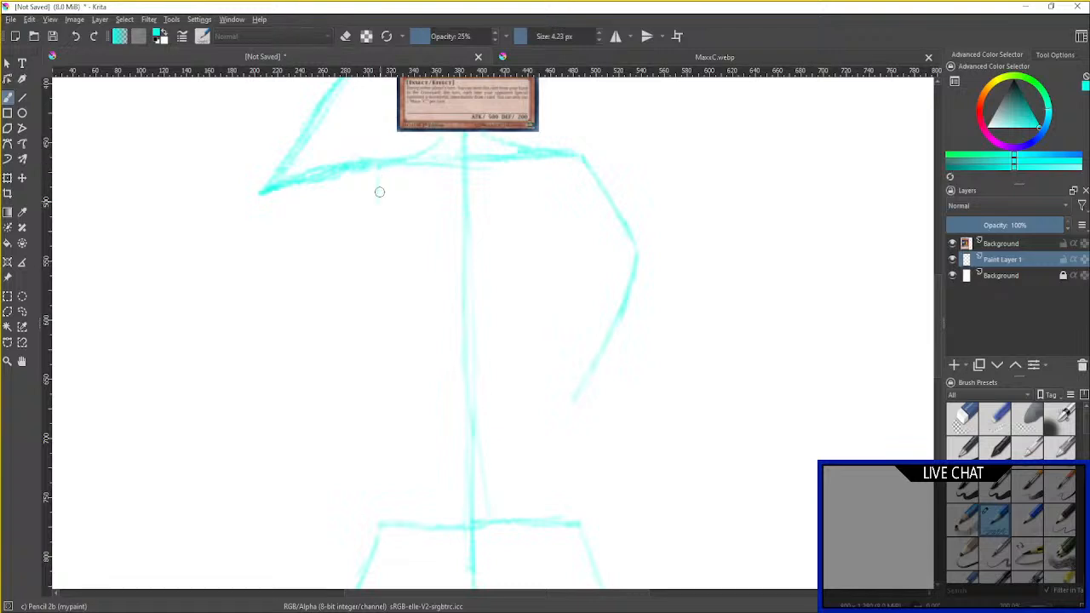
Sketch and strengthen a rounded ribcage curve hanging from both ends of the shoulder line with the 2b pencil.
{"action": "mouse_move", "coordinate": [377, 170]}
{"action": "left_mouse_down"}
{"action": "mouse_move", "coordinate": [390, 246]}
{"action": "mouse_move", "coordinate": [431, 294]}
{"action": "mouse_move", "coordinate": [414, 281]}
{"action": "mouse_move", "coordinate": [461, 289]}
{"action": "left_mouse_up"}
{"action": "mouse_move", "coordinate": [579, 158]}
{"action": "left_mouse_down"}
{"action": "mouse_move", "coordinate": [572, 229]}
{"action": "mouse_move", "coordinate": [547, 262]}
{"action": "mouse_move", "coordinate": [509, 289]}
{"action": "mouse_move", "coordinate": [464, 293]}
{"action": "left_mouse_up"}
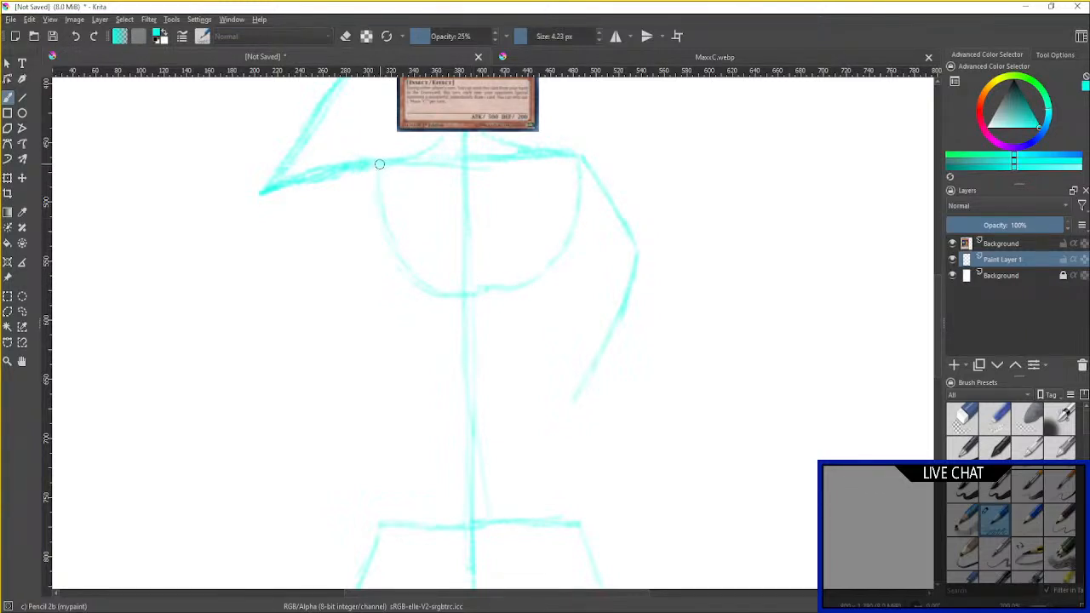
{"action": "mouse_move", "coordinate": [377, 163]}
{"action": "left_mouse_down"}
{"action": "mouse_move", "coordinate": [382, 230]}
{"action": "mouse_move", "coordinate": [411, 284]}
{"action": "left_mouse_up"}
{"action": "mouse_move", "coordinate": [580, 156]}
{"action": "left_mouse_down"}
{"action": "mouse_move", "coordinate": [564, 249]}
{"action": "mouse_move", "coordinate": [522, 288]}
{"action": "mouse_move", "coordinate": [470, 294]}
{"action": "left_mouse_up"}
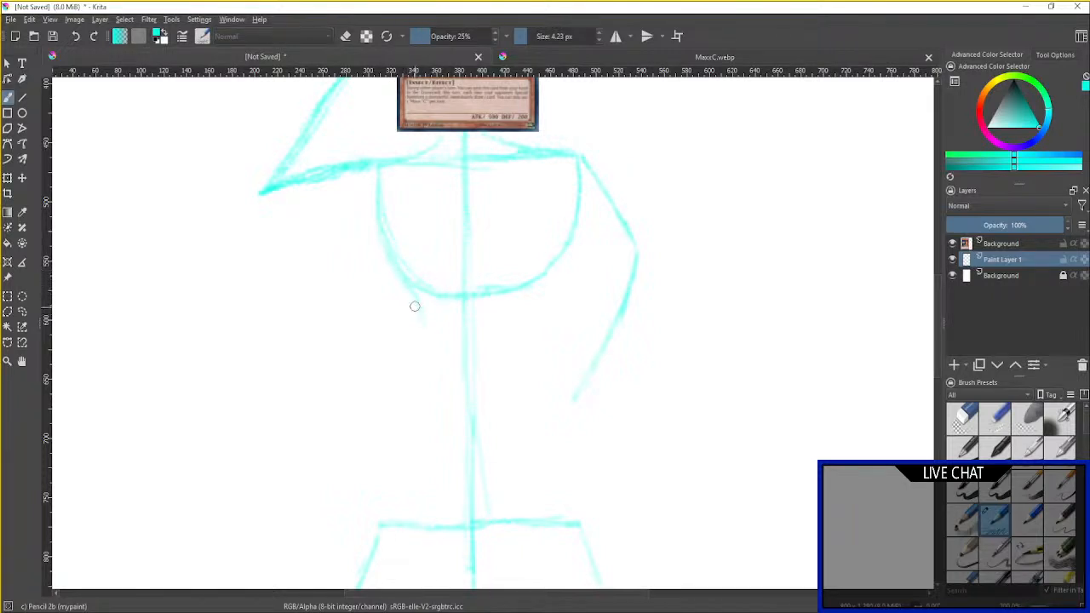
Sketch a short waist line under the ribcage on the raised-arm side and a domed pelvis curve above the hip line.
{"action": "left_click_drag", "start_coordinate": [413, 296], "coordinate": [426, 344]}
{"action": "mouse_move", "coordinate": [382, 517]}
{"action": "left_mouse_down"}
{"action": "mouse_move", "coordinate": [410, 461]}
{"action": "mouse_move", "coordinate": [474, 435]}
{"action": "left_mouse_up"}
{"action": "mouse_move", "coordinate": [579, 520]}
{"action": "left_mouse_down"}
{"action": "mouse_move", "coordinate": [574, 468]}
{"action": "mouse_move", "coordinate": [535, 443]}
{"action": "mouse_move", "coordinate": [544, 446]}
{"action": "mouse_move", "coordinate": [472, 437]}
{"action": "mouse_move", "coordinate": [533, 441]}
{"action": "left_mouse_up"}
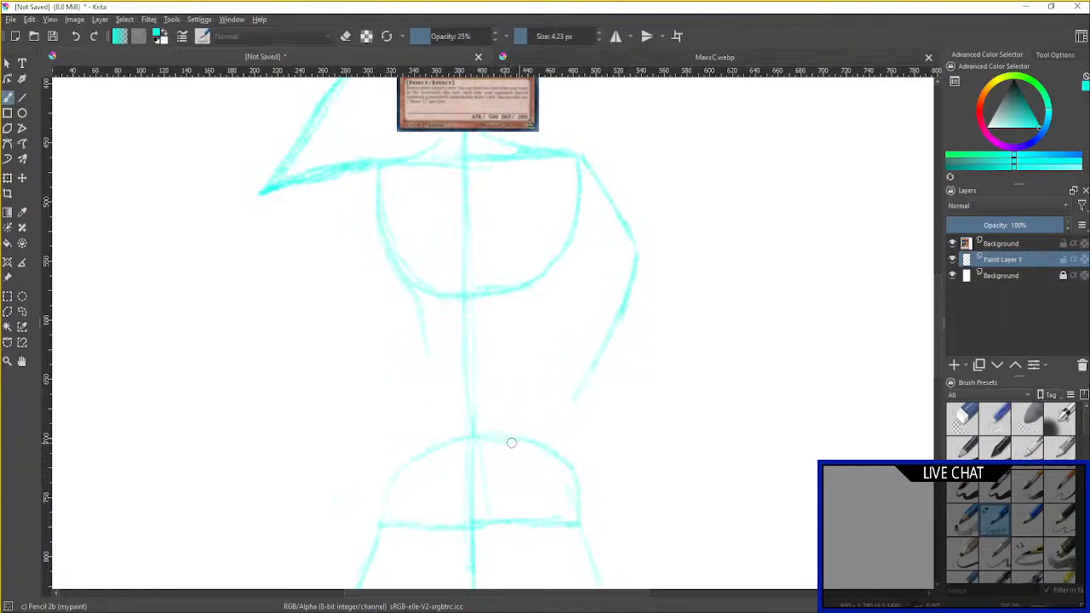
Redraw the pelvis dome further in on the lowered-arm side, and erase the surplus outer curve with the small eraser.
{"action": "mouse_move", "coordinate": [505, 439]}
{"action": "left_mouse_down"}
{"action": "mouse_move", "coordinate": [537, 450]}
{"action": "mouse_move", "coordinate": [523, 443]}
{"action": "mouse_move", "coordinate": [565, 487]}
{"action": "mouse_move", "coordinate": [555, 486]}
{"action": "left_mouse_up"}
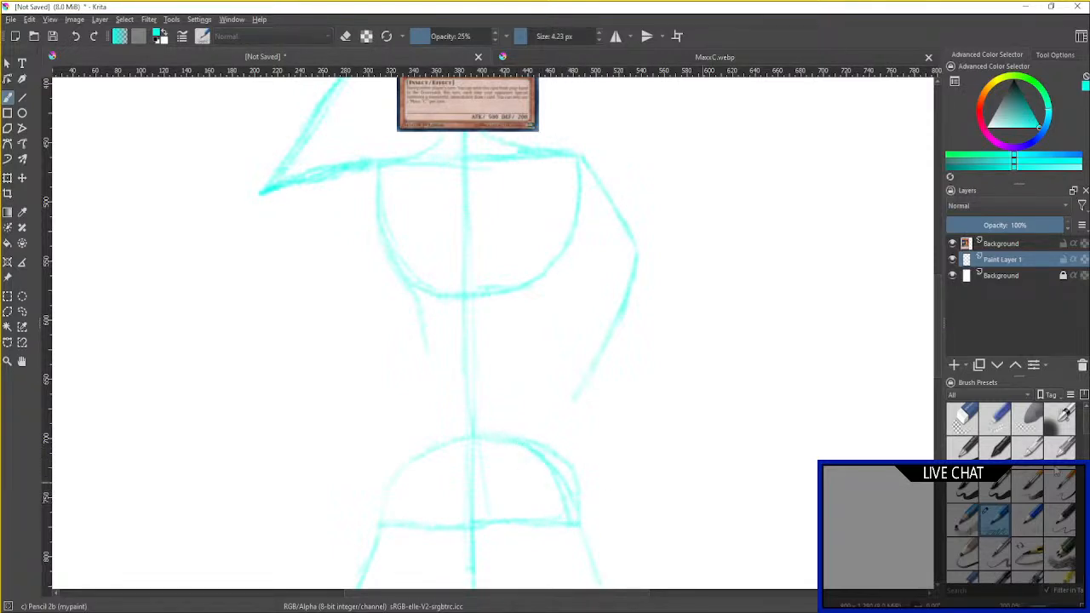
{"action": "left_click", "coordinate": [1000, 430]}
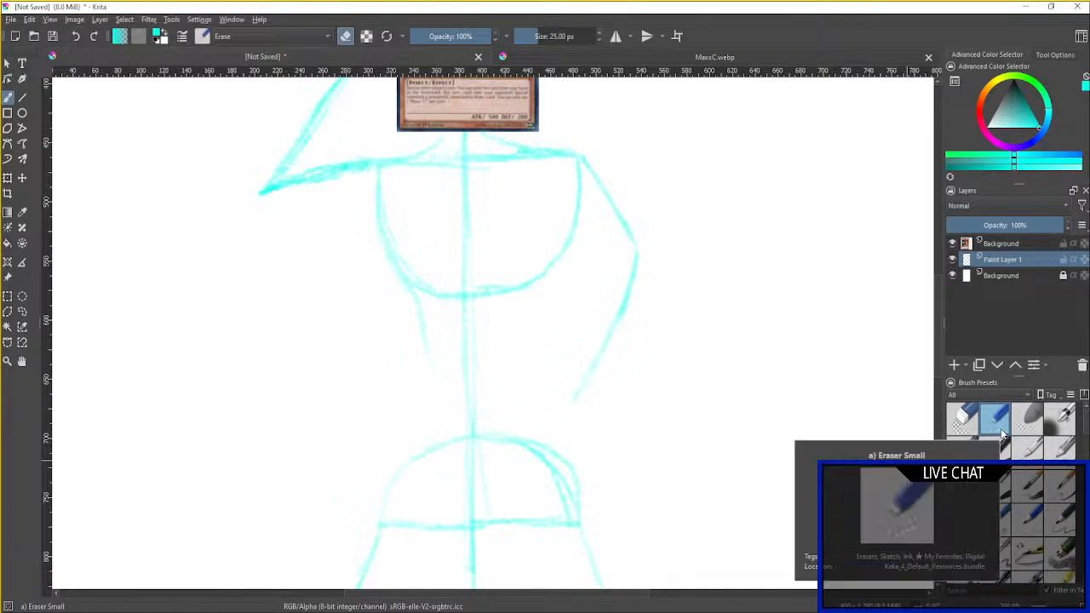
{"action": "mouse_move", "coordinate": [522, 428]}
{"action": "left_mouse_down"}
{"action": "mouse_move", "coordinate": [577, 467]}
{"action": "mouse_move", "coordinate": [577, 496]}
{"action": "left_mouse_up"}
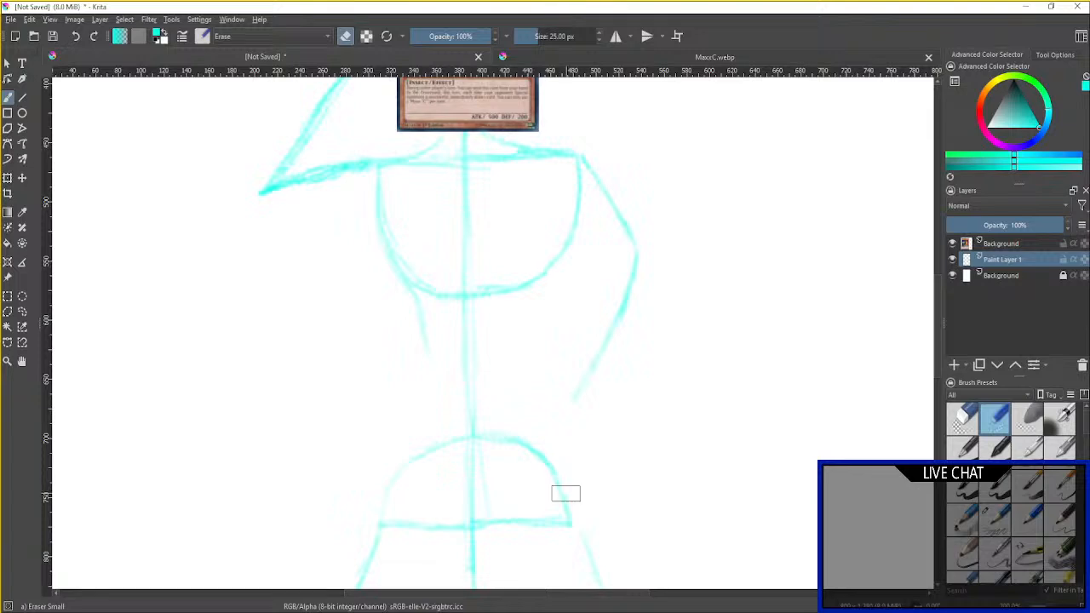
Show the grid, and redraw the pelvis side and upper thigh on the lowered-arm side further in with the 2b pencil, erasing the surplus lines.
{"action": "left_click", "coordinate": [50, 19]}
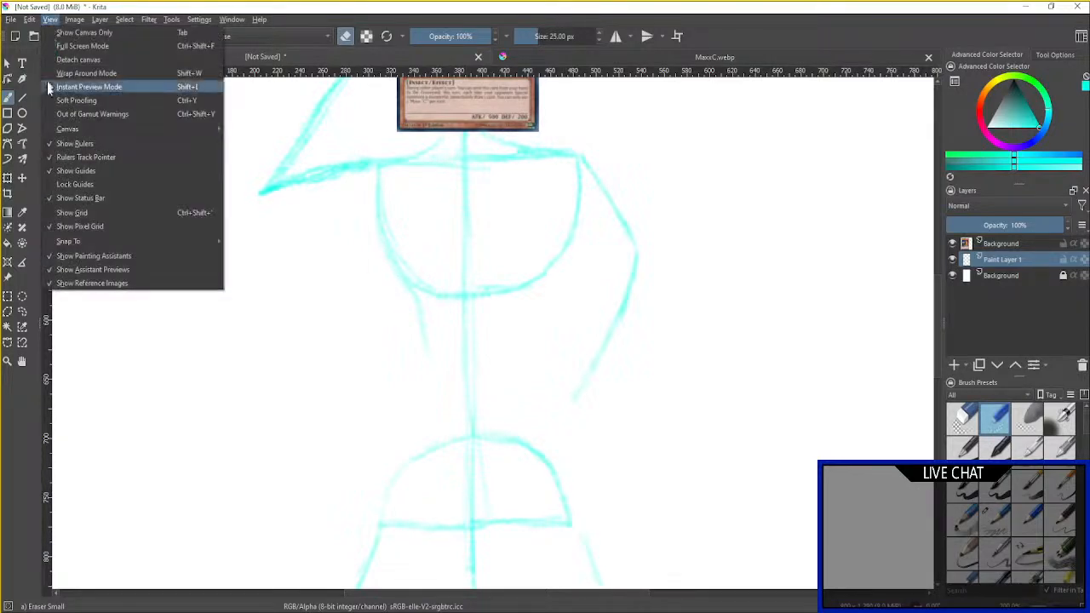
{"action": "left_click", "coordinate": [52, 212]}
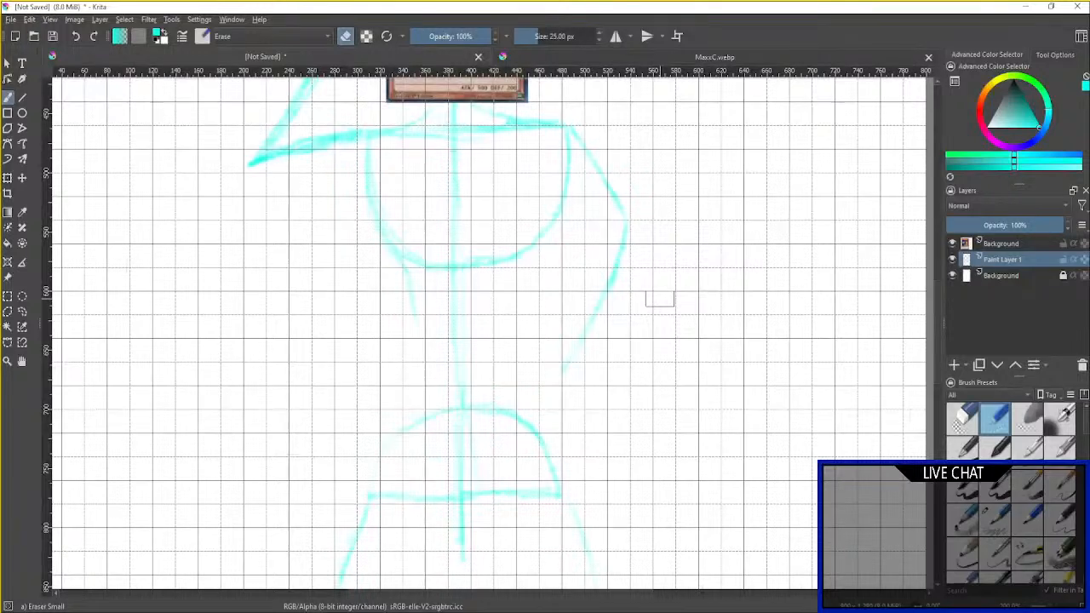
{"action": "left_click", "coordinate": [990, 514]}
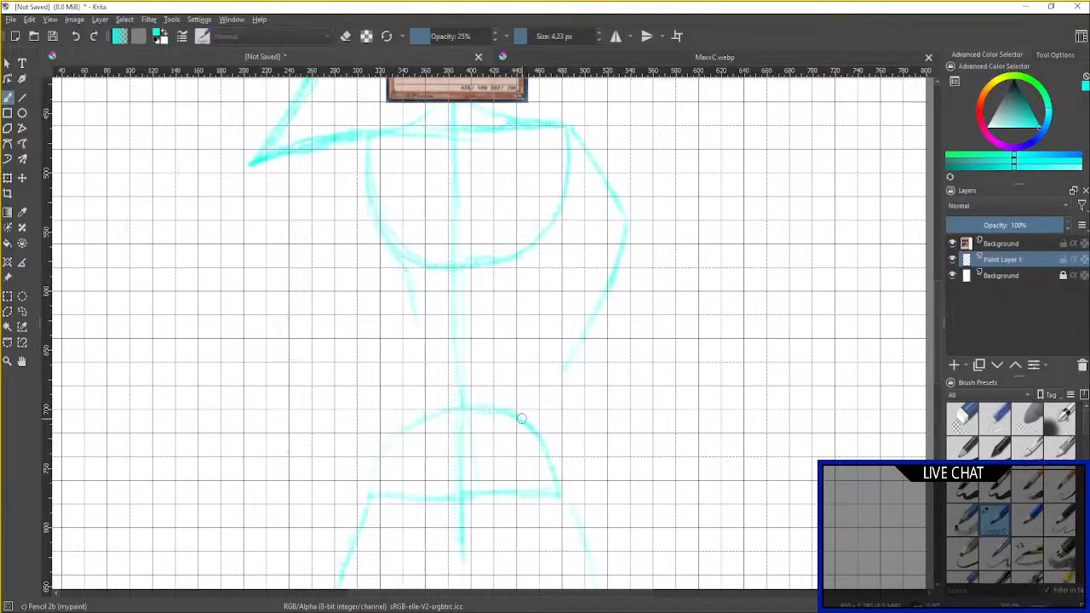
{"action": "left_click_drag", "start_coordinate": [526, 425], "coordinate": [579, 538]}
{"action": "left_click", "coordinate": [998, 417]}
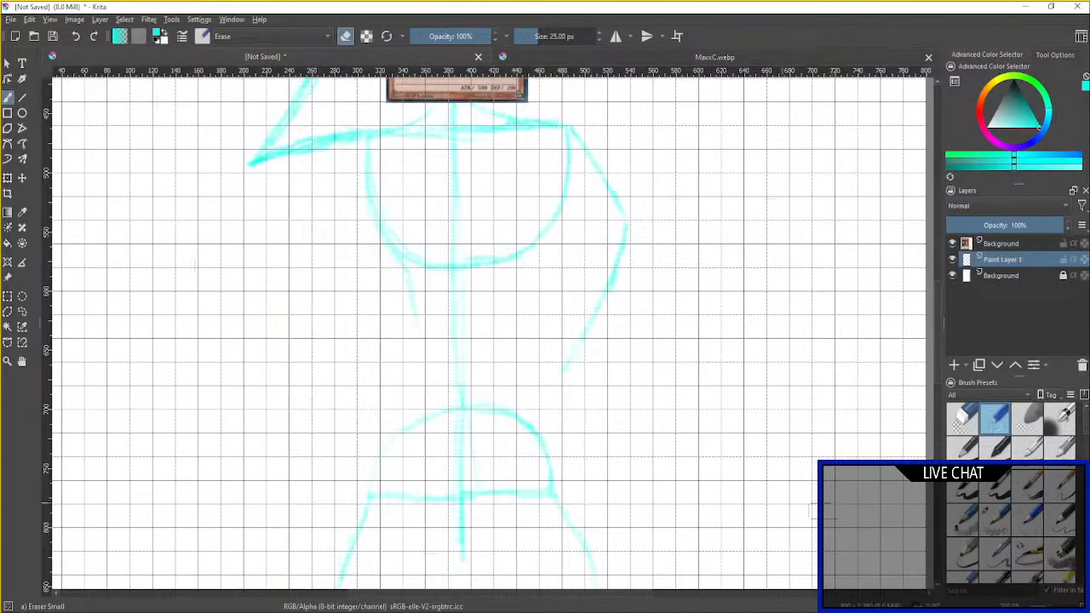
{"action": "left_click", "coordinate": [987, 517]}
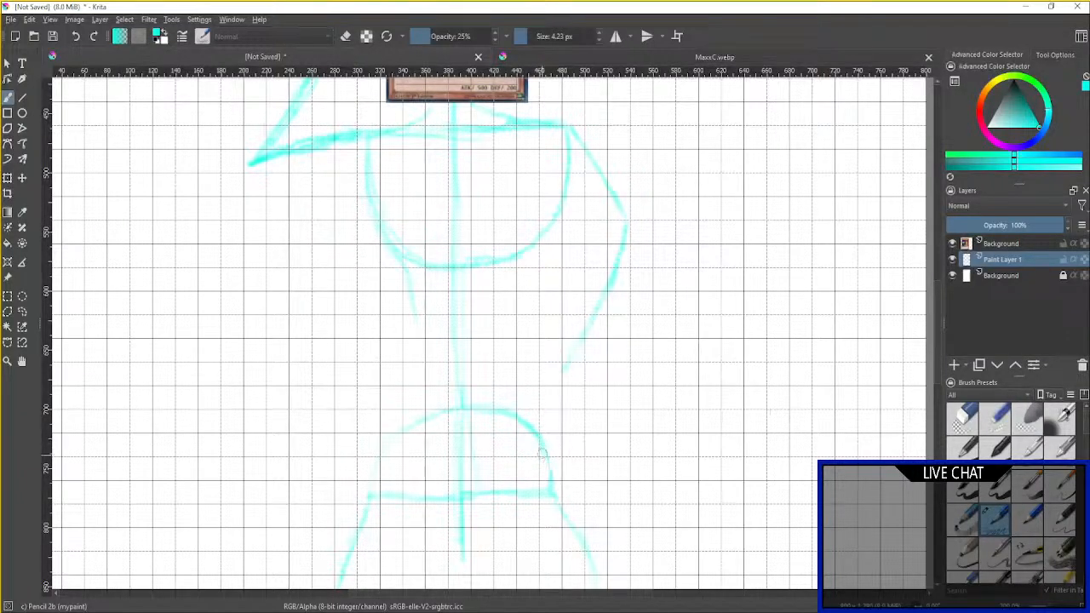
{"action": "mouse_move", "coordinate": [544, 447]}
{"action": "left_mouse_down"}
{"action": "mouse_move", "coordinate": [554, 494]}
{"action": "mouse_move", "coordinate": [543, 500]}
{"action": "left_mouse_up"}
Redraw the ribcage's side further in under the lowered arm's shoulder, and erase the lowered arm and most of the old outer curve.
{"action": "scroll", "coordinate": [475, 396], "scroll_direction": "down", "scroll_amount": 1}
{"action": "mouse_move", "coordinate": [475, 396]}
{"action": "left_mouse_down"}
{"action": "mouse_move", "coordinate": [518, 389]}
{"action": "mouse_move", "coordinate": [515, 431]}
{"action": "left_mouse_up"}
{"action": "scroll", "coordinate": [553, 372], "scroll_direction": "up", "scroll_amount": 2}
{"action": "left_click_drag", "start_coordinate": [553, 372], "coordinate": [536, 416]}
{"action": "scroll", "coordinate": [535, 416], "scroll_direction": "down", "scroll_amount": 1}
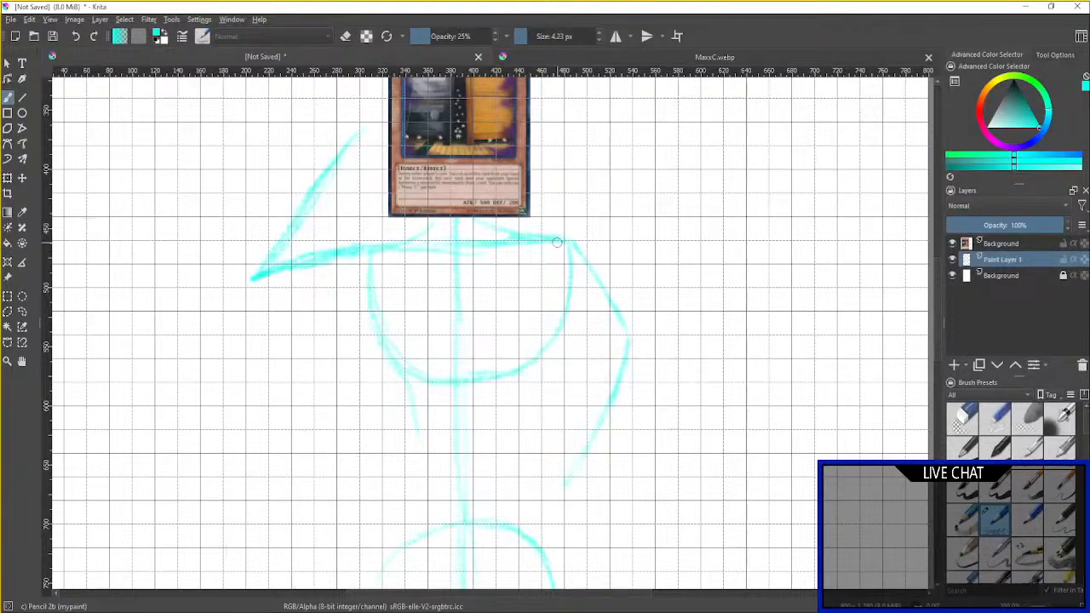
{"action": "mouse_move", "coordinate": [555, 245]}
{"action": "left_mouse_down"}
{"action": "mouse_move", "coordinate": [560, 294]}
{"action": "mouse_move", "coordinate": [548, 347]}
{"action": "left_mouse_up"}
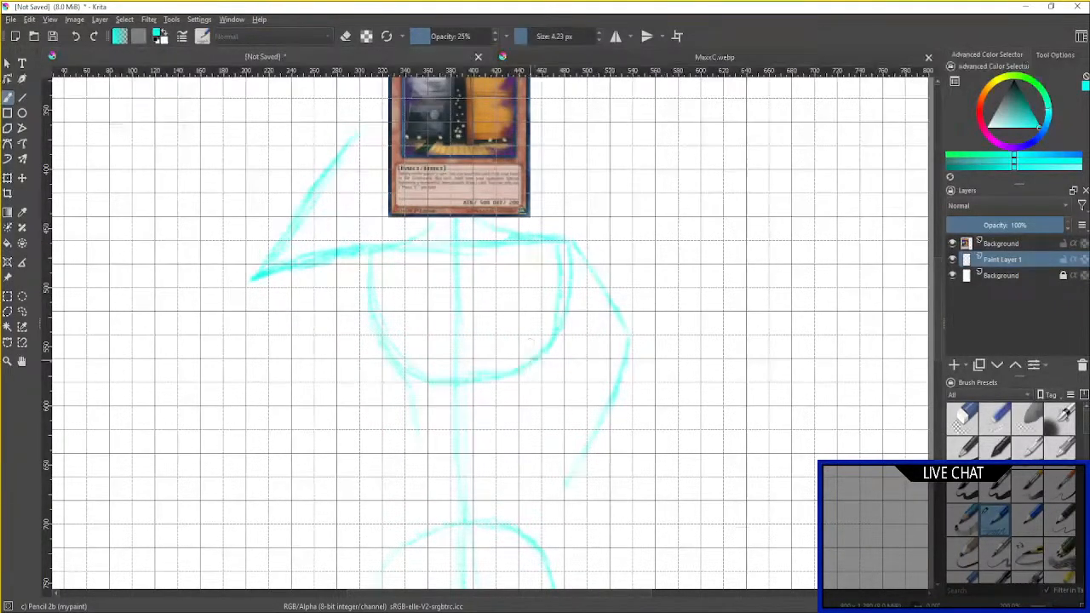
{"action": "left_click", "coordinate": [1000, 420]}
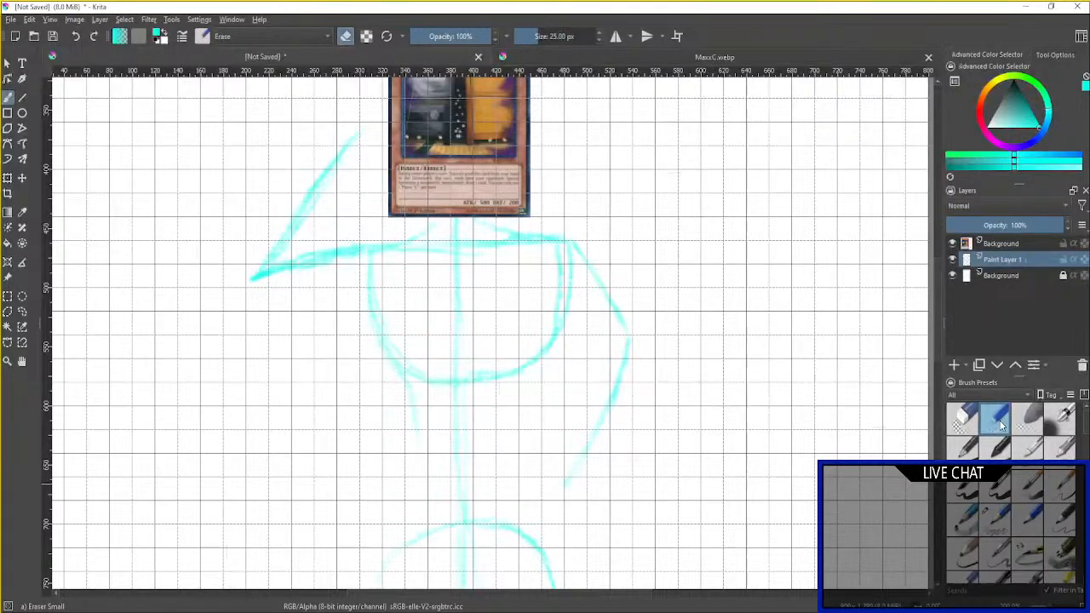
{"action": "mouse_move", "coordinate": [574, 235]}
{"action": "left_mouse_down"}
{"action": "mouse_move", "coordinate": [578, 287]}
{"action": "mouse_move", "coordinate": [560, 233]}
{"action": "mouse_move", "coordinate": [611, 328]}
{"action": "mouse_move", "coordinate": [625, 331]}
{"action": "mouse_move", "coordinate": [598, 464]}
{"action": "mouse_move", "coordinate": [582, 450]}
{"action": "mouse_move", "coordinate": [582, 425]}
{"action": "mouse_move", "coordinate": [561, 493]}
{"action": "mouse_move", "coordinate": [610, 394]}
{"action": "mouse_move", "coordinate": [600, 458]}
{"action": "left_mouse_up"}
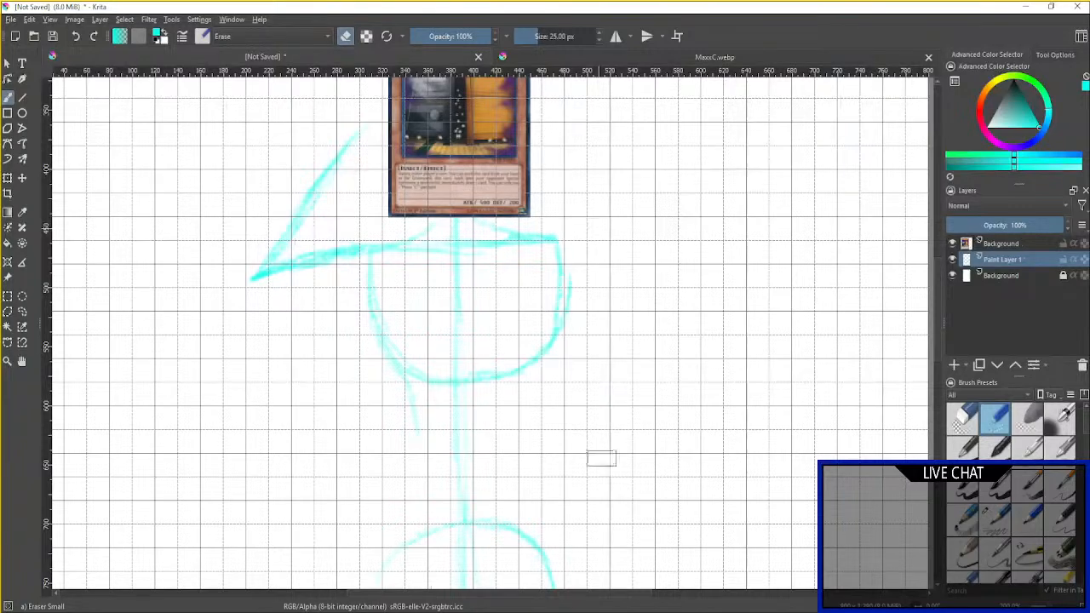
Redraw the lowered arm with the 2b pencil from the end of the shortened shoulder line out to the elbow and down the forearm.
{"action": "left_click", "coordinate": [999, 521]}
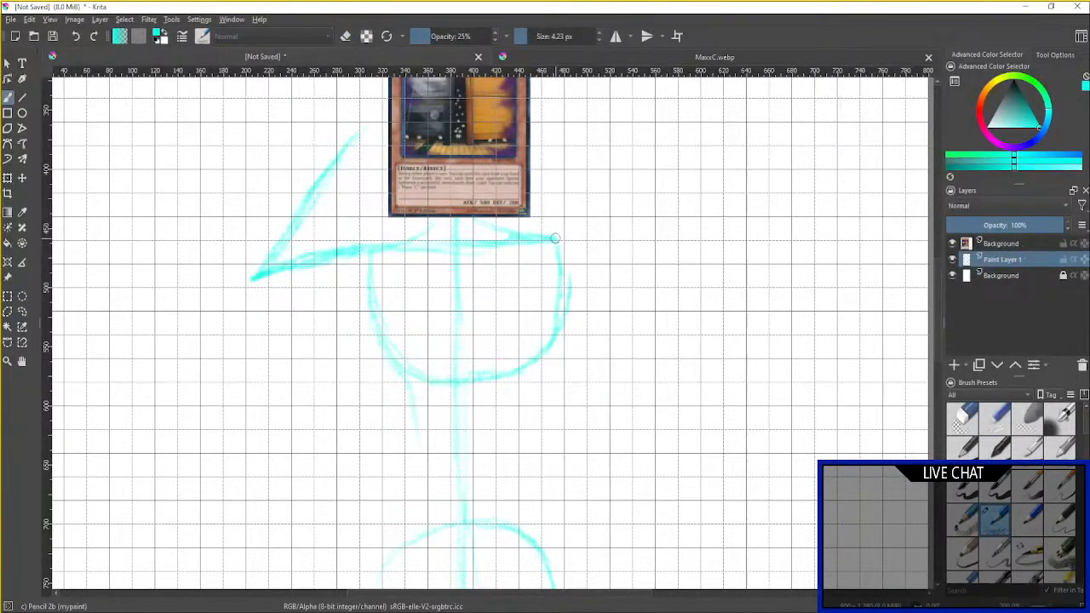
{"action": "left_click_drag", "start_coordinate": [559, 247], "coordinate": [594, 294]}
{"action": "left_click_drag", "start_coordinate": [619, 337], "coordinate": [561, 240]}
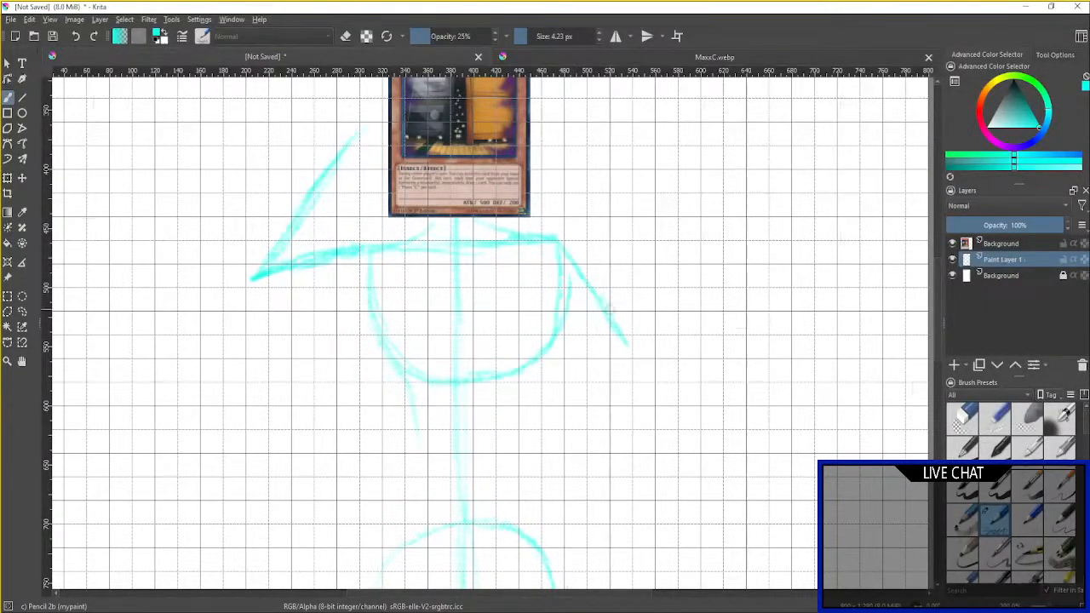
{"action": "mouse_move", "coordinate": [610, 309]}
{"action": "left_mouse_down"}
{"action": "mouse_move", "coordinate": [611, 354]}
{"action": "mouse_move", "coordinate": [630, 339]}
{"action": "mouse_move", "coordinate": [589, 432]}
{"action": "left_mouse_up"}
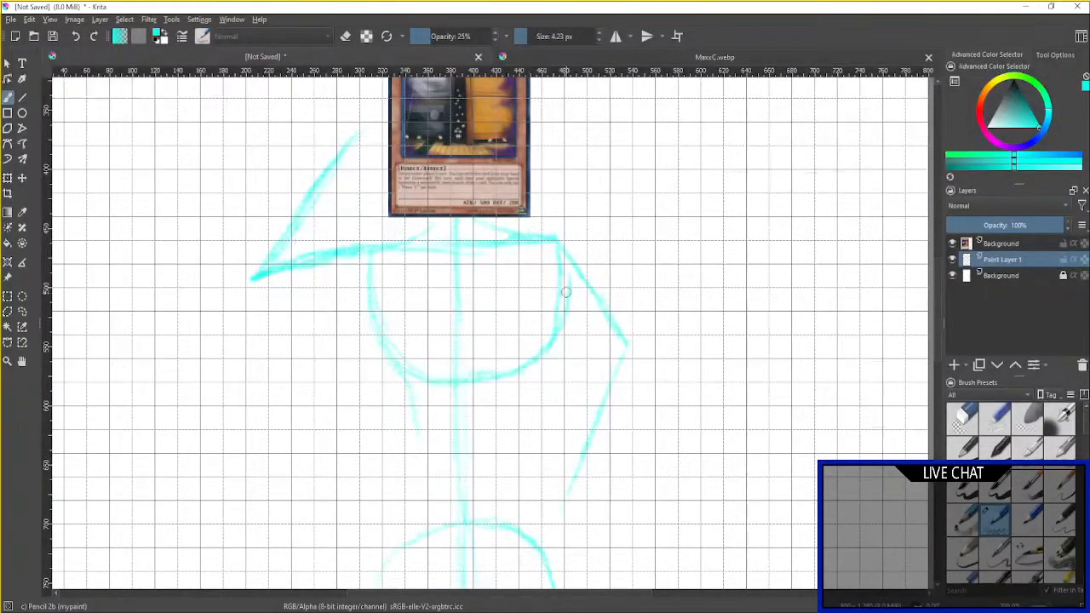
Sketch both curved sides of the waist from the ribcage down to the pelvis with the 2b pencil.
{"action": "mouse_move", "coordinate": [566, 292]}
{"action": "left_mouse_down"}
{"action": "mouse_move", "coordinate": [528, 433]}
{"action": "mouse_move", "coordinate": [534, 529]}
{"action": "left_mouse_up"}
{"action": "mouse_move", "coordinate": [393, 363]}
{"action": "left_mouse_down"}
{"action": "mouse_move", "coordinate": [414, 417]}
{"action": "mouse_move", "coordinate": [412, 496]}
{"action": "mouse_move", "coordinate": [377, 588]}
{"action": "left_mouse_up"}
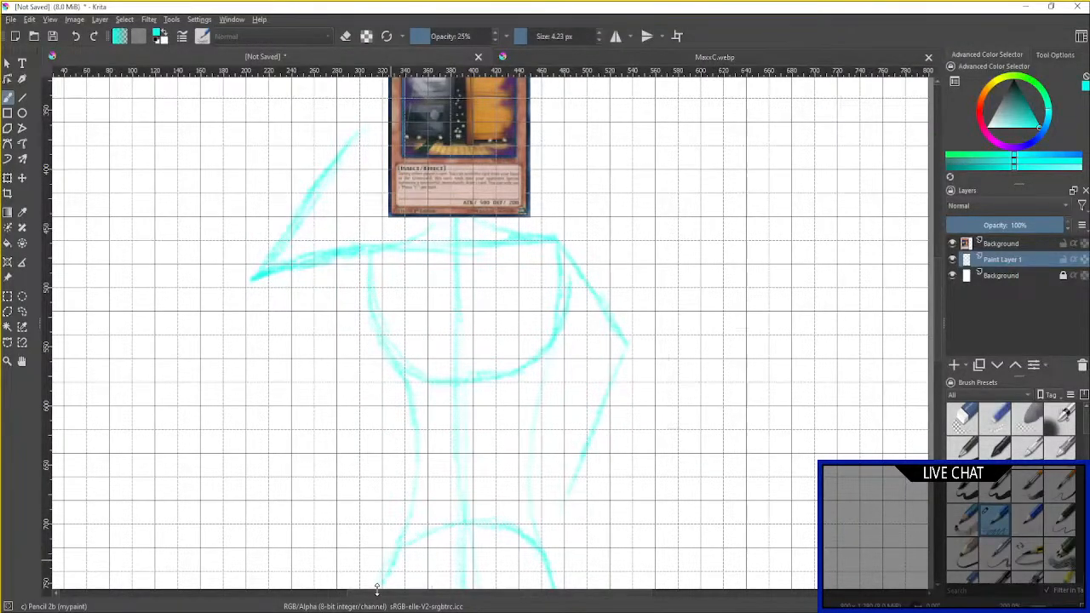
Redraw both waist sides slightly further out, and erase the surplus inner waist lines and the leftover outer ribcage line with the small eraser.
{"action": "left_click_drag", "start_coordinate": [350, 511], "coordinate": [387, 370]}
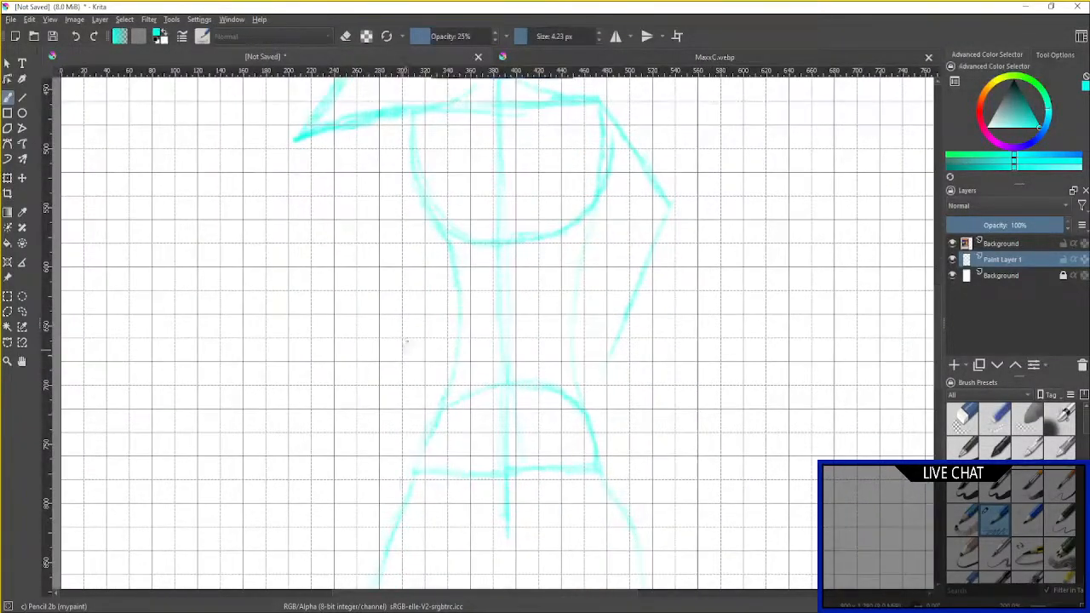
{"action": "left_click_drag", "start_coordinate": [412, 331], "coordinate": [410, 378]}
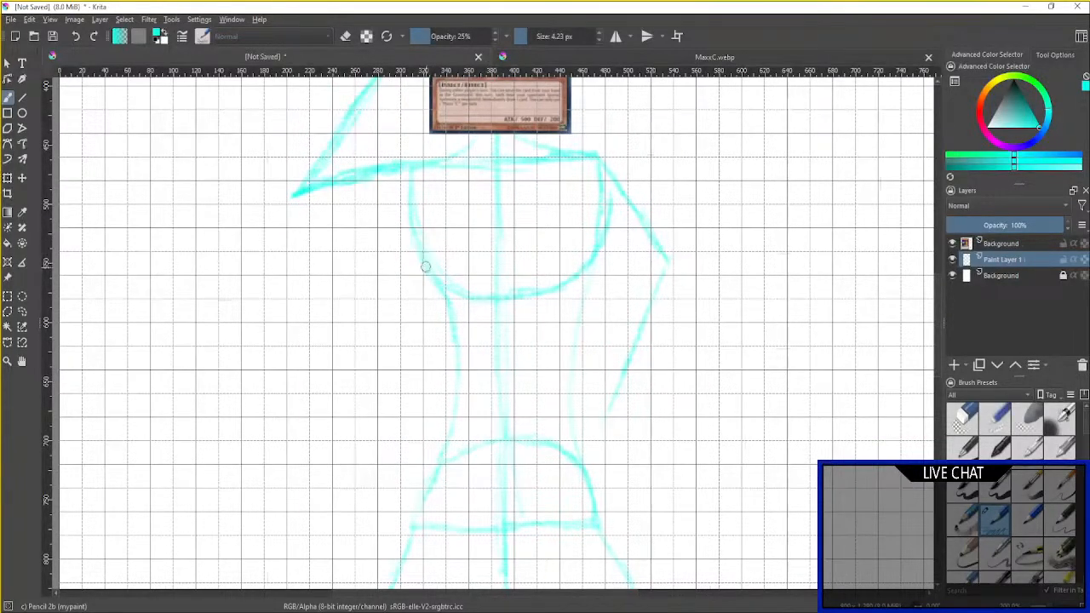
{"action": "mouse_move", "coordinate": [433, 288]}
{"action": "left_mouse_down"}
{"action": "mouse_move", "coordinate": [447, 377]}
{"action": "mouse_move", "coordinate": [415, 511]}
{"action": "left_mouse_up"}
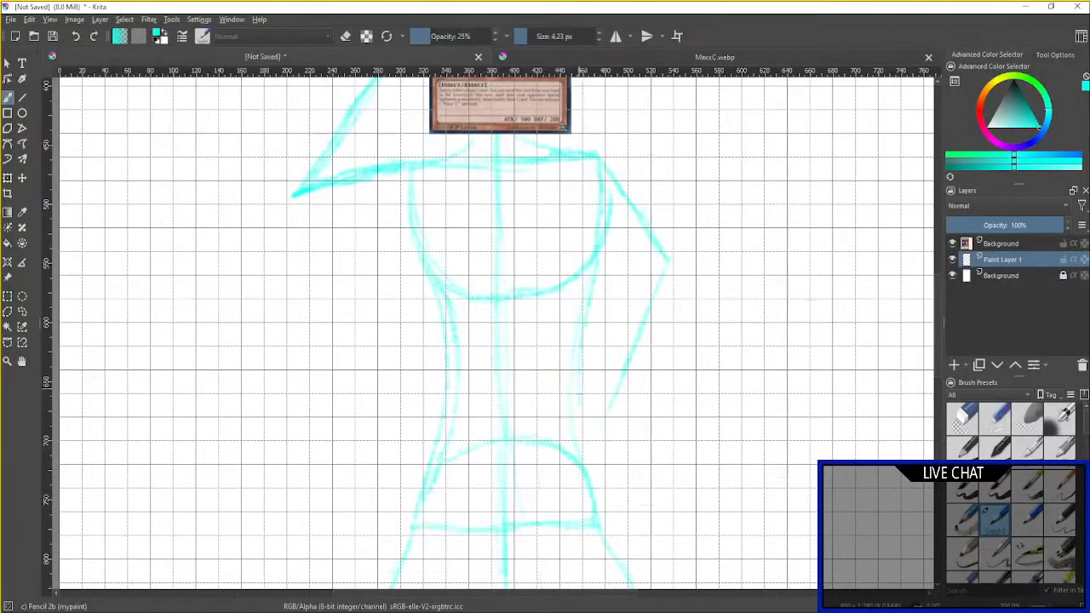
{"action": "left_click_drag", "start_coordinate": [586, 468], "coordinate": [591, 512]}
{"action": "left_click", "coordinate": [998, 430]}
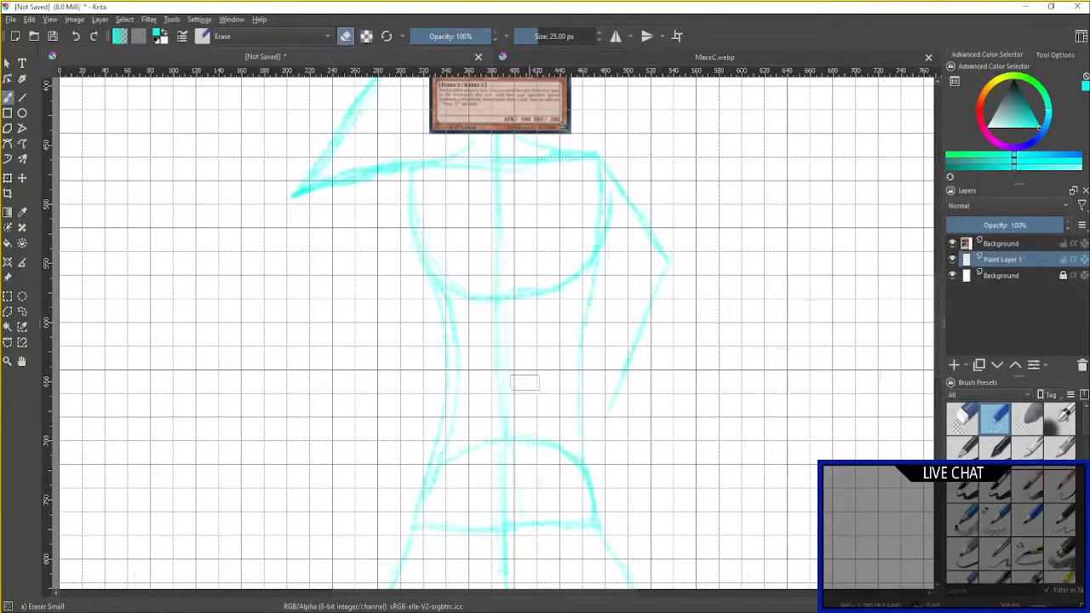
{"action": "left_click_drag", "start_coordinate": [446, 292], "coordinate": [463, 342]}
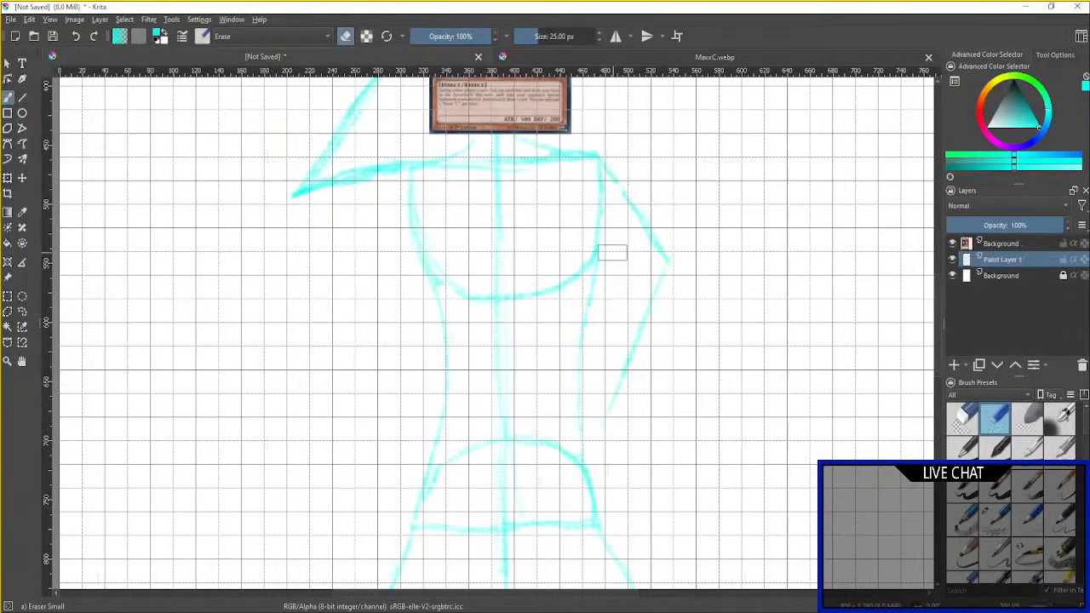
Sketch the pelvis's lower edge with the 2b pencil, curving from both outer thighs down to a crotch point below the extended center line.
{"action": "left_click", "coordinate": [1007, 533]}
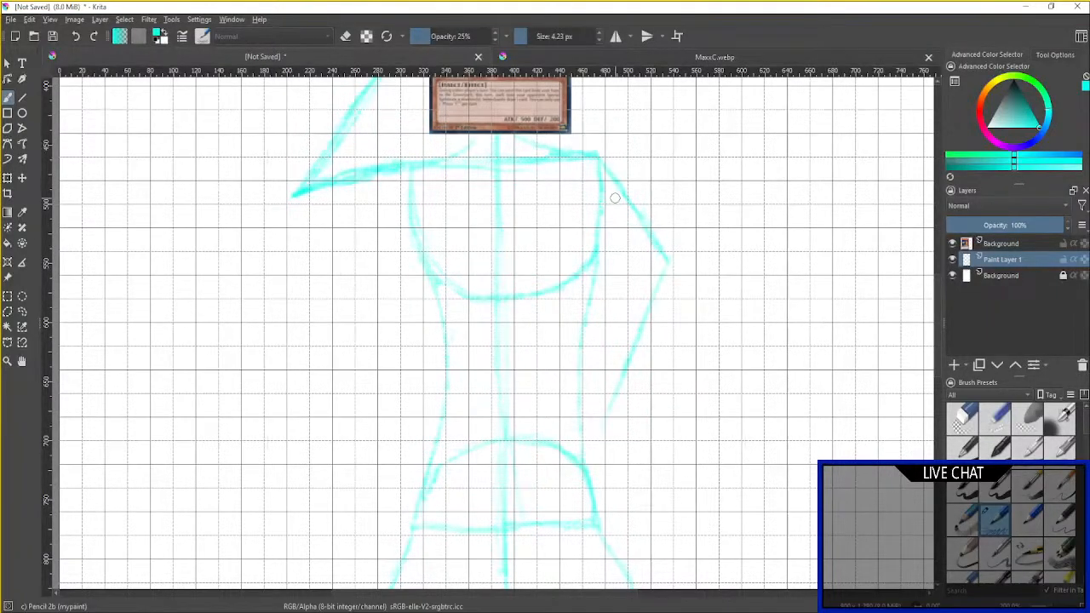
{"action": "scroll", "coordinate": [590, 372], "scroll_direction": "down", "scroll_amount": 3}
{"action": "scroll", "coordinate": [577, 397], "scroll_direction": "up", "scroll_amount": 3}
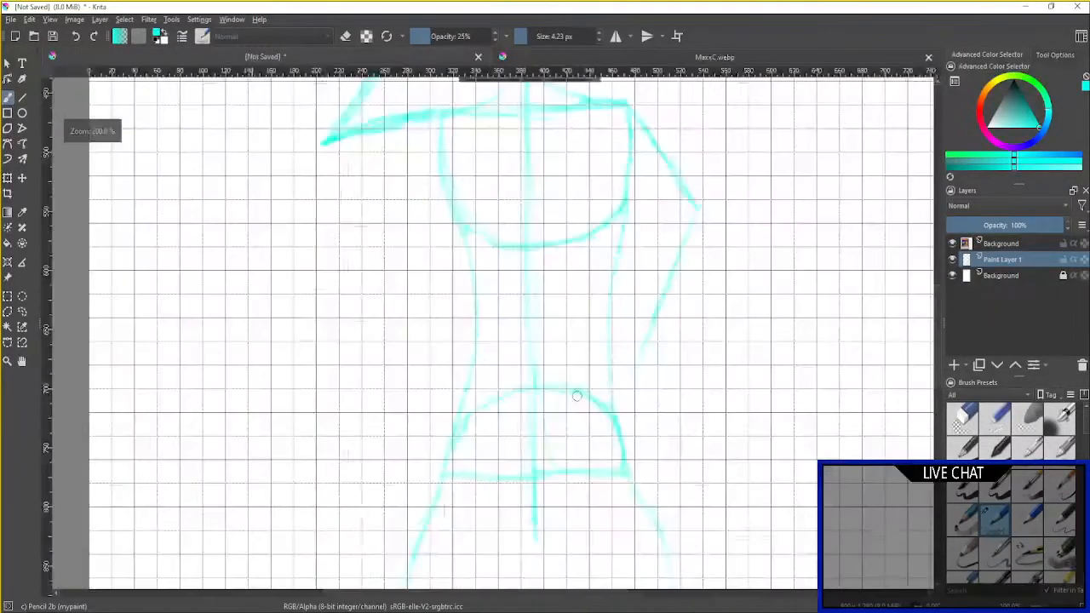
{"action": "scroll", "coordinate": [578, 392], "scroll_direction": "down", "scroll_amount": 1}
{"action": "left_click_drag", "start_coordinate": [577, 374], "coordinate": [575, 211]}
{"action": "scroll", "coordinate": [629, 267], "scroll_direction": "up", "scroll_amount": 2}
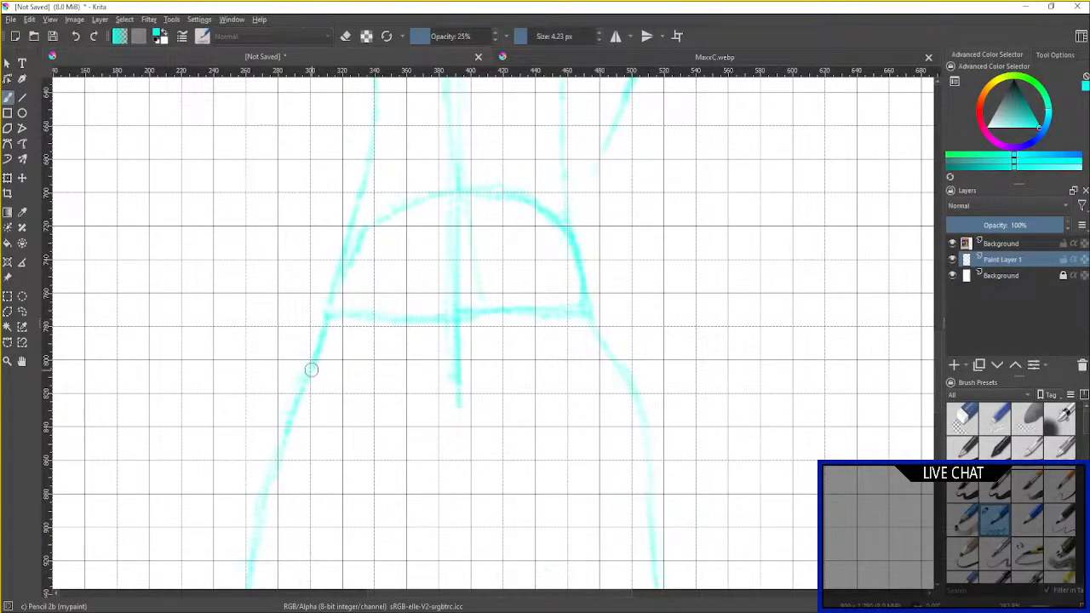
{"action": "mouse_move", "coordinate": [314, 367]}
{"action": "left_mouse_down"}
{"action": "mouse_move", "coordinate": [354, 364]}
{"action": "mouse_move", "coordinate": [435, 413]}
{"action": "left_mouse_up"}
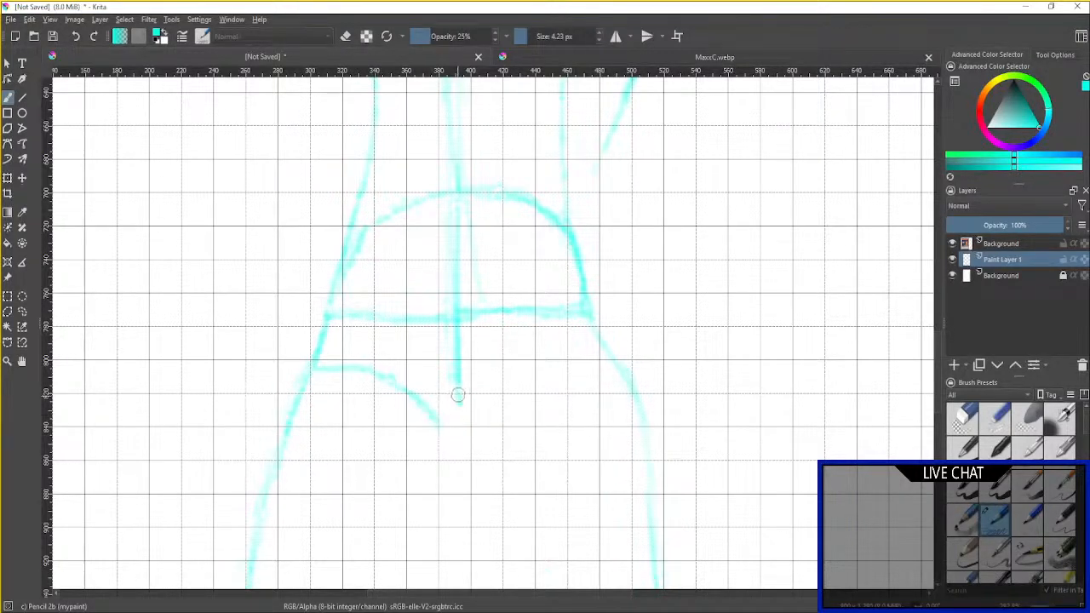
{"action": "left_click_drag", "start_coordinate": [457, 395], "coordinate": [459, 424]}
{"action": "mouse_move", "coordinate": [596, 333]}
{"action": "left_mouse_down"}
{"action": "mouse_move", "coordinate": [611, 363]}
{"action": "mouse_move", "coordinate": [505, 417]}
{"action": "left_mouse_up"}
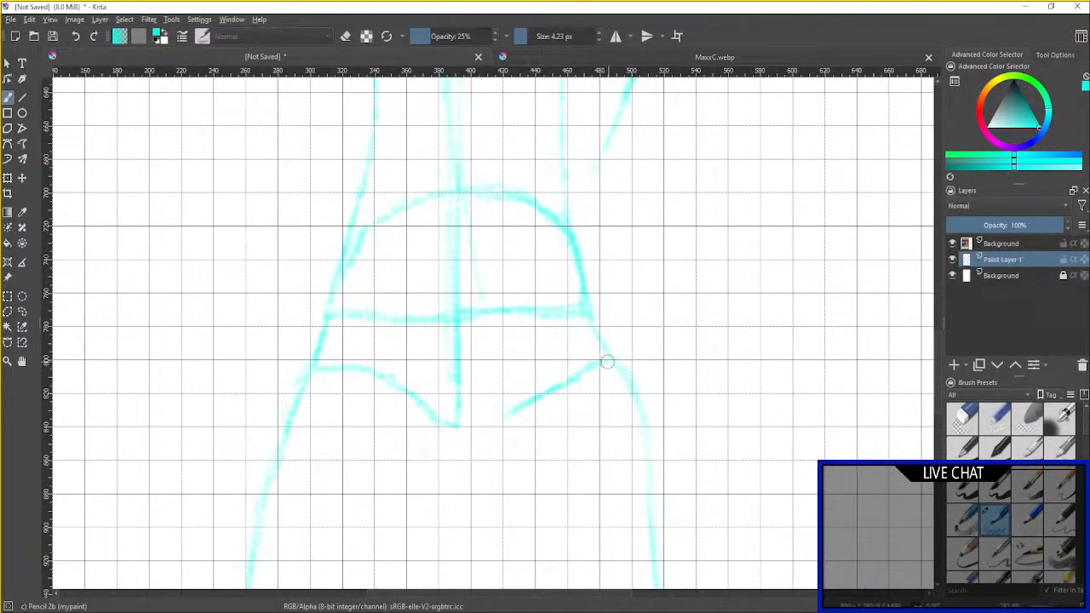
{"action": "mouse_move", "coordinate": [606, 362]}
{"action": "left_mouse_down"}
{"action": "mouse_move", "coordinate": [541, 374]}
{"action": "mouse_move", "coordinate": [504, 414]}
{"action": "mouse_move", "coordinate": [451, 424]}
{"action": "mouse_move", "coordinate": [476, 423]}
{"action": "mouse_move", "coordinate": [463, 418]}
{"action": "mouse_move", "coordinate": [602, 363]}
{"action": "left_mouse_up"}
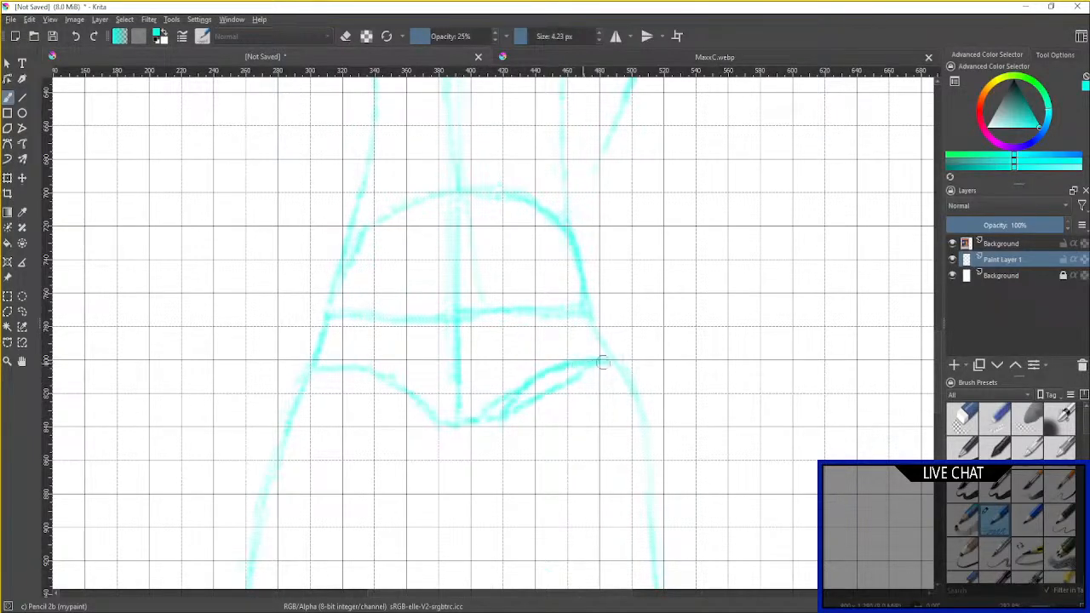
Erase the surplus lower line of the pelvis's bottom edge on the lowered-arm side with the small eraser, and return to the 2b pencil.
{"action": "left_click", "coordinate": [998, 419]}
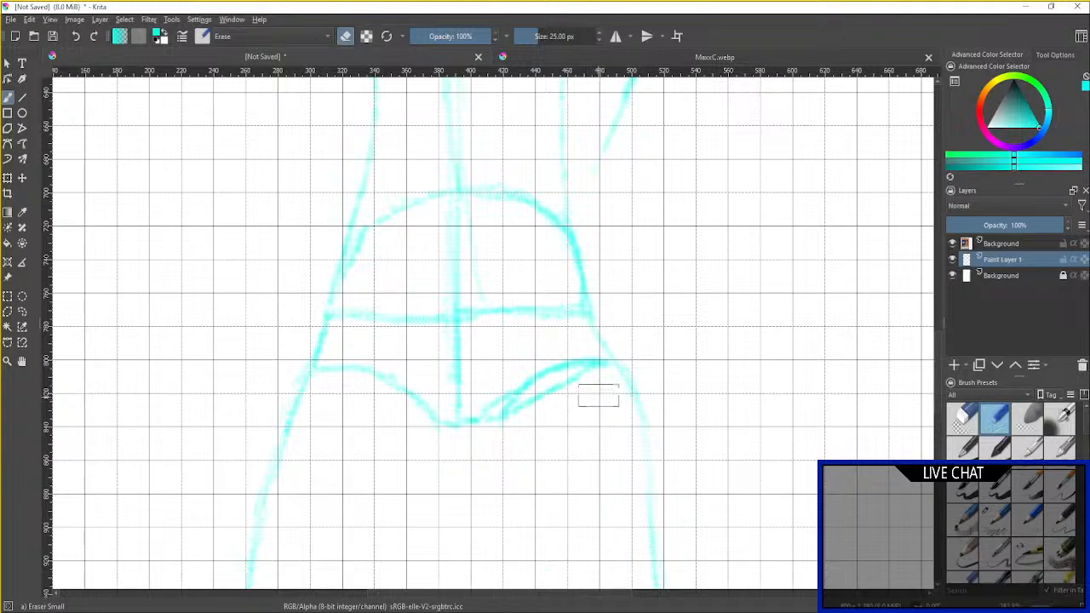
{"action": "left_click_drag", "start_coordinate": [578, 374], "coordinate": [486, 421]}
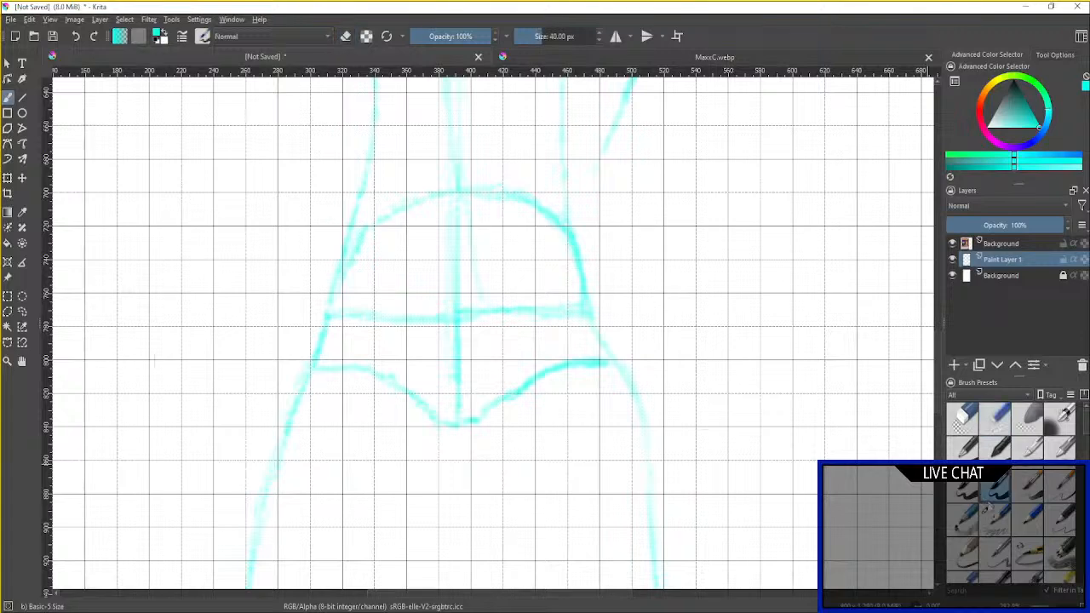
{"action": "left_click", "coordinate": [989, 517]}
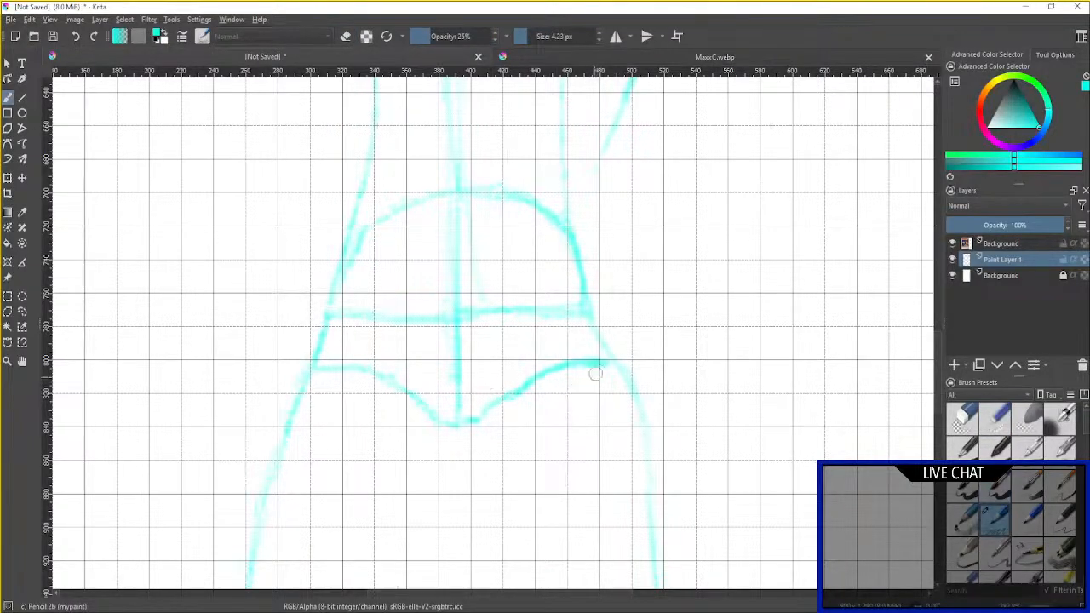
Darken the right half of the pelvis's lower curve with Pencil 2b and thin its rough edges with the 25 px small eraser.
{"action": "mouse_move", "coordinate": [607, 360]}
{"action": "left_mouse_down"}
{"action": "mouse_move", "coordinate": [540, 373]}
{"action": "mouse_move", "coordinate": [489, 418]}
{"action": "mouse_move", "coordinate": [469, 418]}
{"action": "mouse_move", "coordinate": [529, 385]}
{"action": "left_mouse_up"}
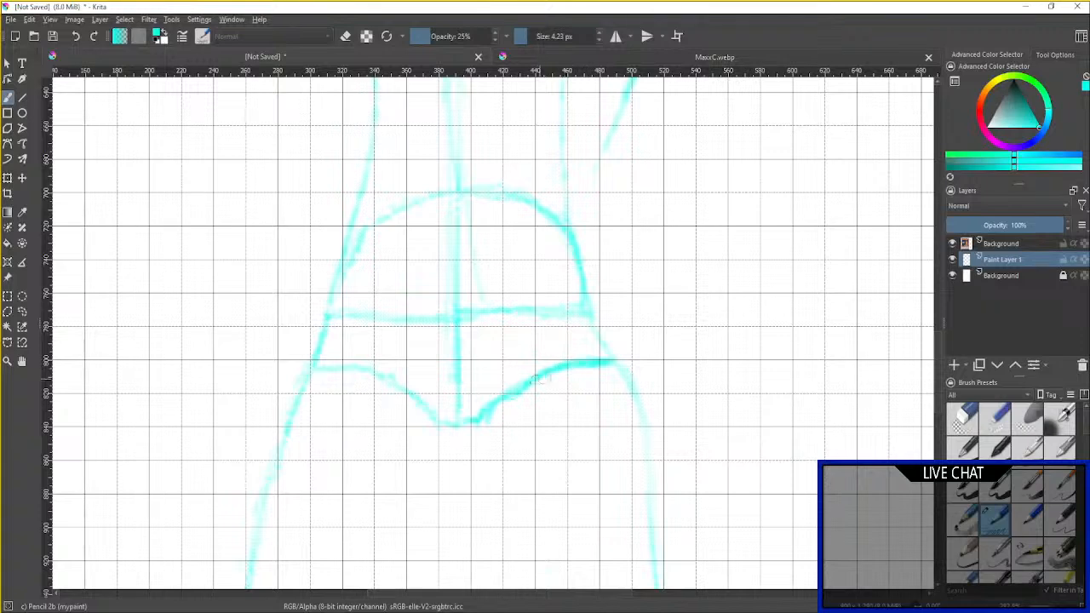
{"action": "left_click_drag", "start_coordinate": [492, 407], "coordinate": [458, 423]}
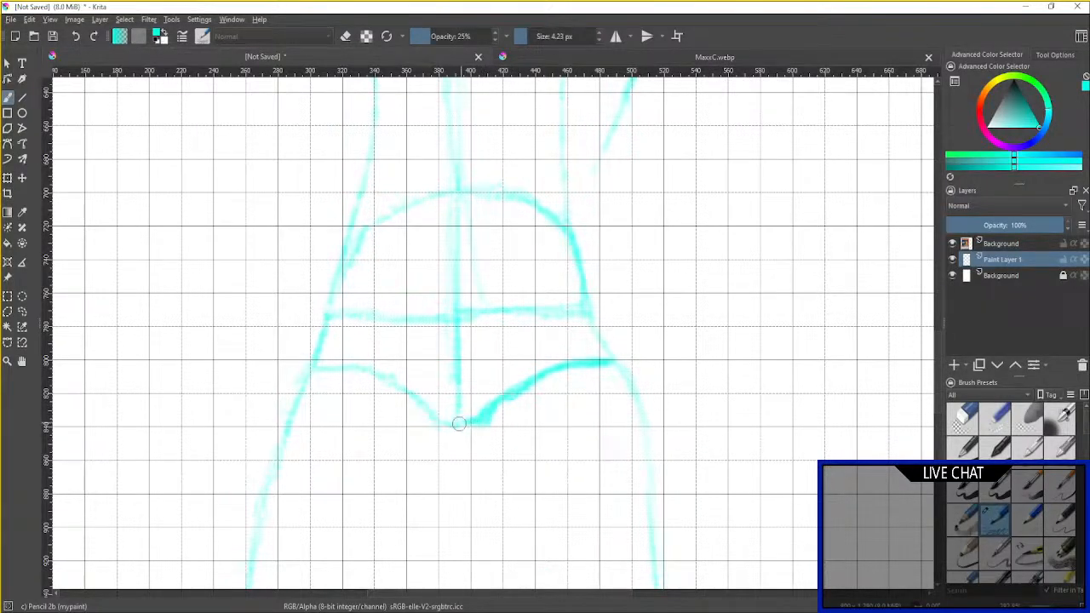
{"action": "left_click", "coordinate": [998, 417]}
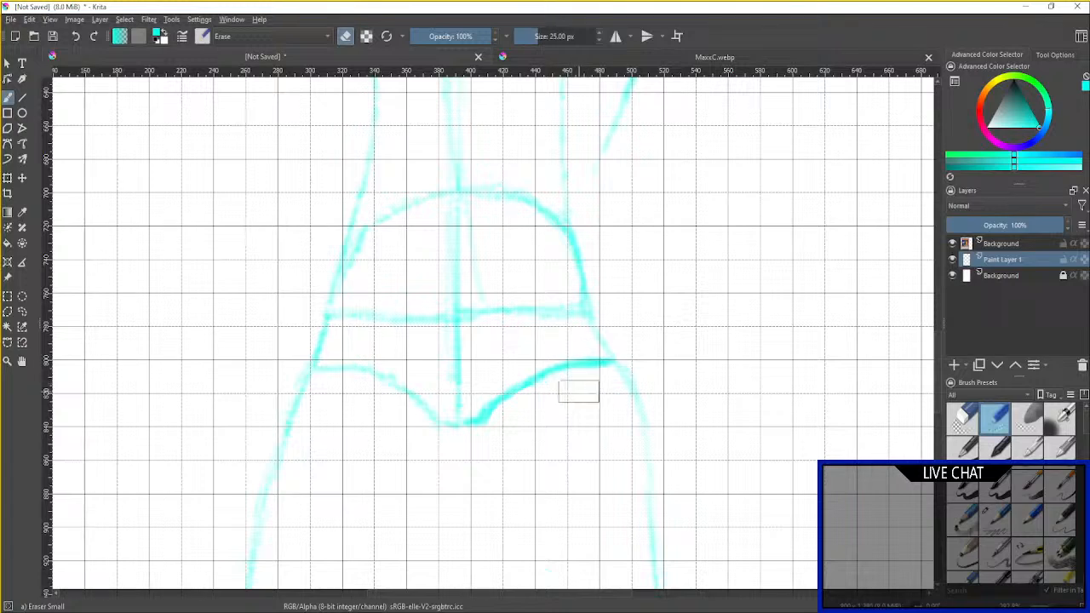
{"action": "mouse_move", "coordinate": [583, 391]}
{"action": "left_mouse_down"}
{"action": "mouse_move", "coordinate": [597, 378]}
{"action": "mouse_move", "coordinate": [588, 370]}
{"action": "mouse_move", "coordinate": [532, 387]}
{"action": "left_mouse_up"}
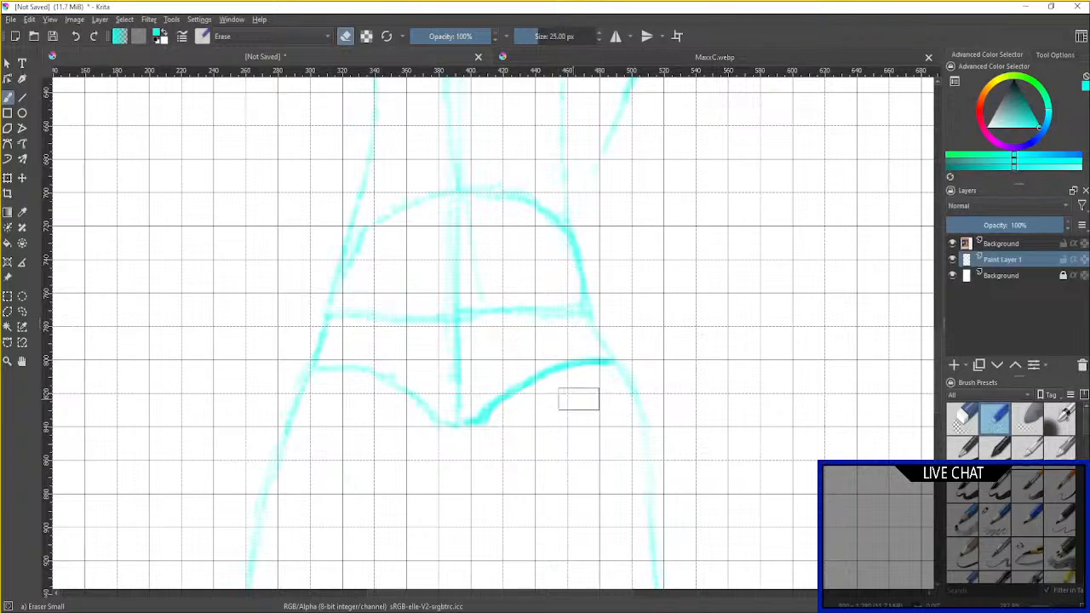
{"action": "mouse_move", "coordinate": [575, 342]}
{"action": "left_mouse_down"}
{"action": "mouse_move", "coordinate": [583, 349]}
{"action": "mouse_move", "coordinate": [481, 406]}
{"action": "left_mouse_up"}
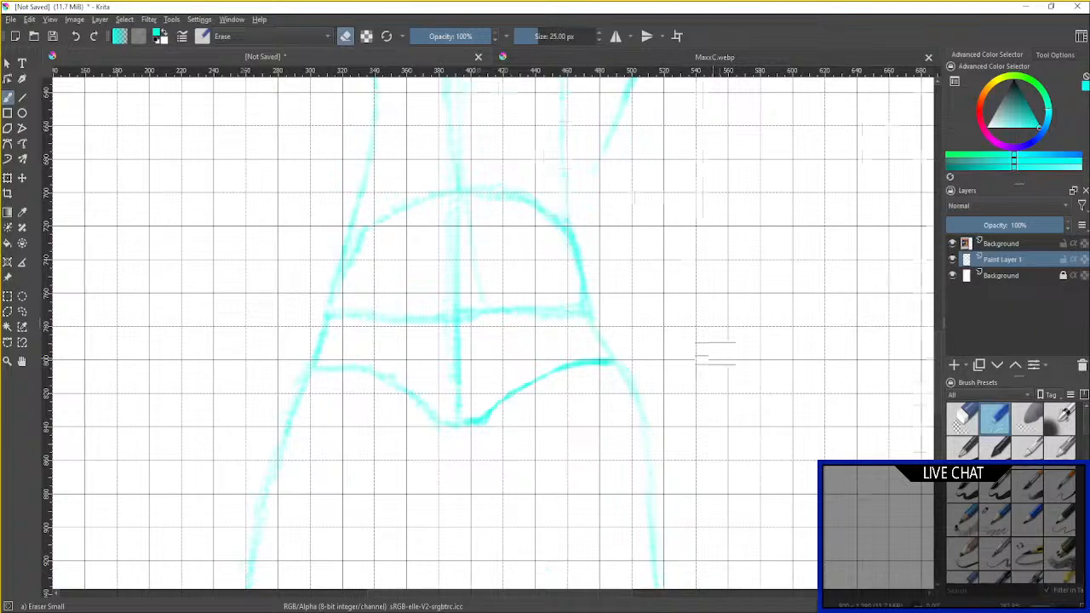
Sketch the inner contours of both legs with Pencil 2b, from the crotch down to the ankles.
{"action": "scroll", "coordinate": [722, 355], "scroll_direction": "down", "scroll_amount": 2}
{"action": "scroll", "coordinate": [708, 366], "scroll_direction": "up", "scroll_amount": 2}
{"action": "left_click_drag", "start_coordinate": [715, 352], "coordinate": [752, 180]}
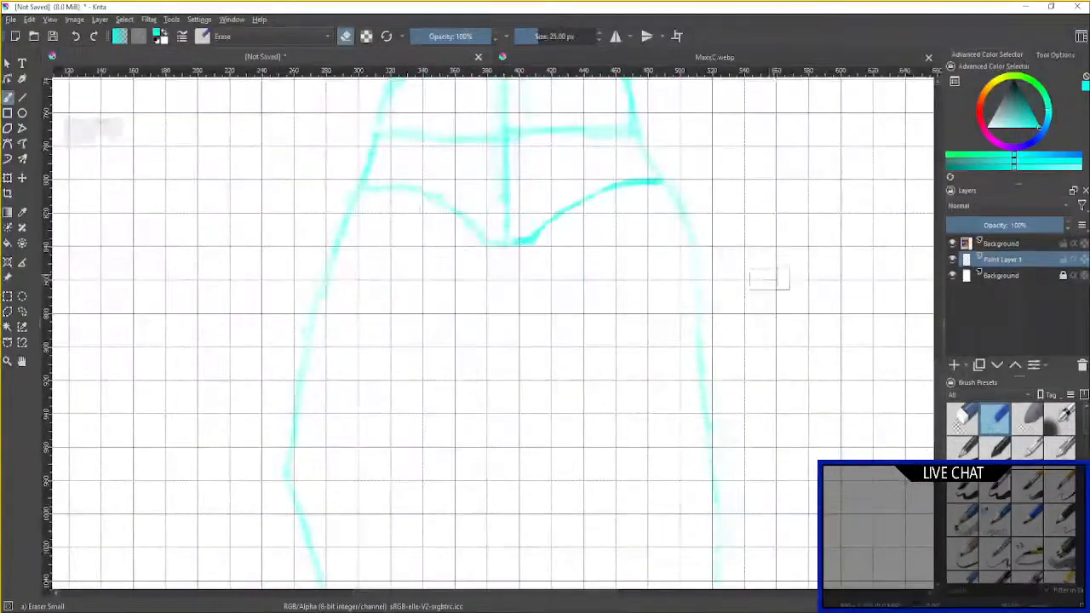
{"action": "scroll", "coordinate": [769, 278], "scroll_direction": "down", "scroll_amount": 1}
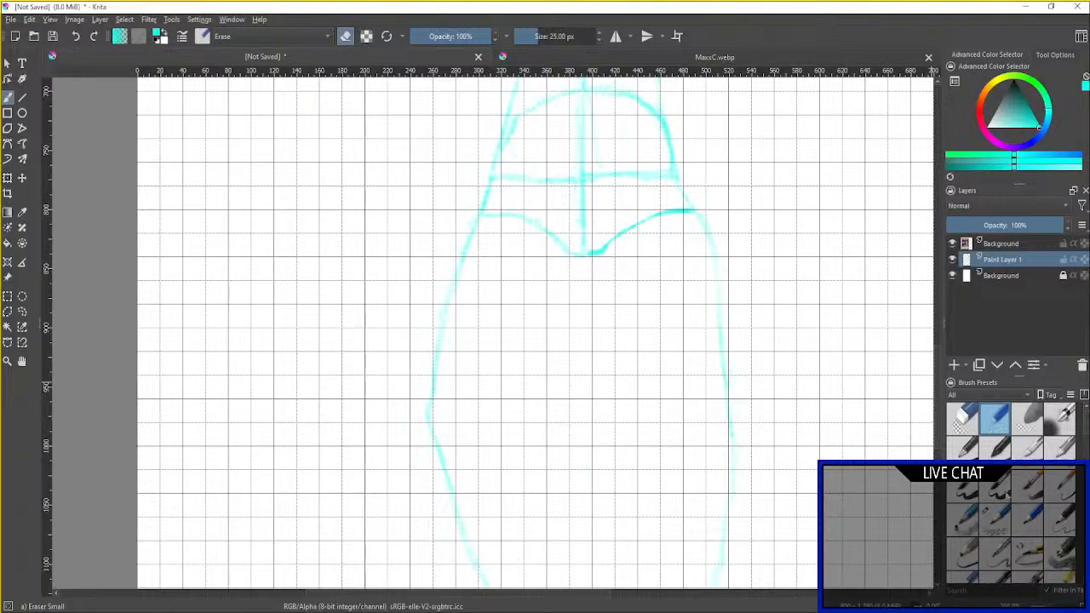
{"action": "left_click", "coordinate": [1000, 515]}
{"action": "scroll", "coordinate": [774, 425], "scroll_direction": "down", "scroll_amount": 4}
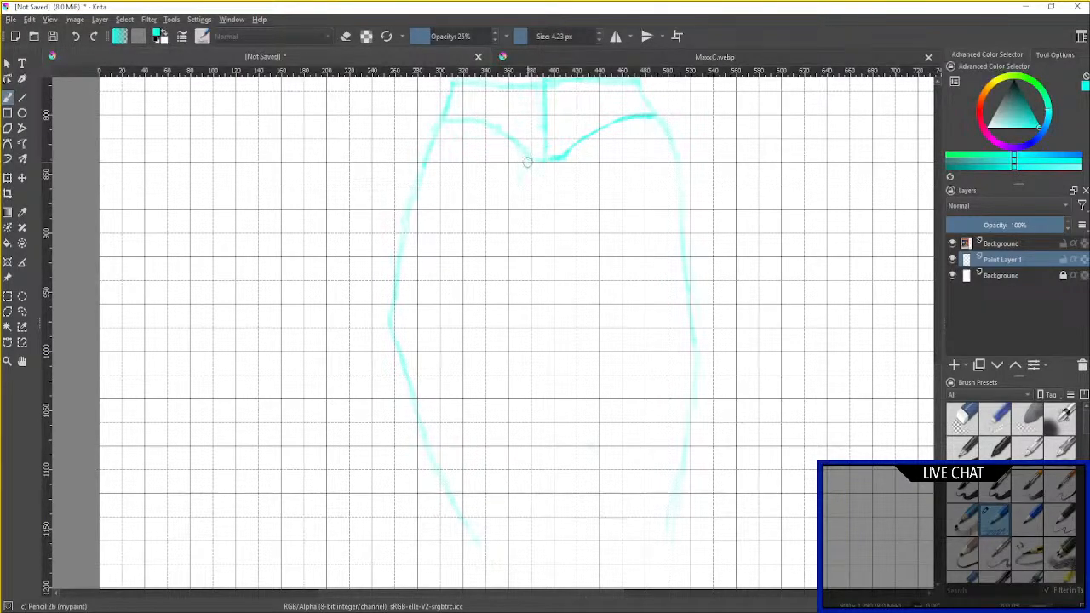
{"action": "mouse_move", "coordinate": [525, 171]}
{"action": "left_mouse_down"}
{"action": "mouse_move", "coordinate": [473, 296]}
{"action": "mouse_move", "coordinate": [462, 358]}
{"action": "mouse_move", "coordinate": [467, 346]}
{"action": "mouse_move", "coordinate": [507, 479]}
{"action": "left_mouse_up"}
{"action": "mouse_move", "coordinate": [472, 300]}
{"action": "left_mouse_down"}
{"action": "mouse_move", "coordinate": [470, 423]}
{"action": "mouse_move", "coordinate": [507, 536]}
{"action": "left_mouse_up"}
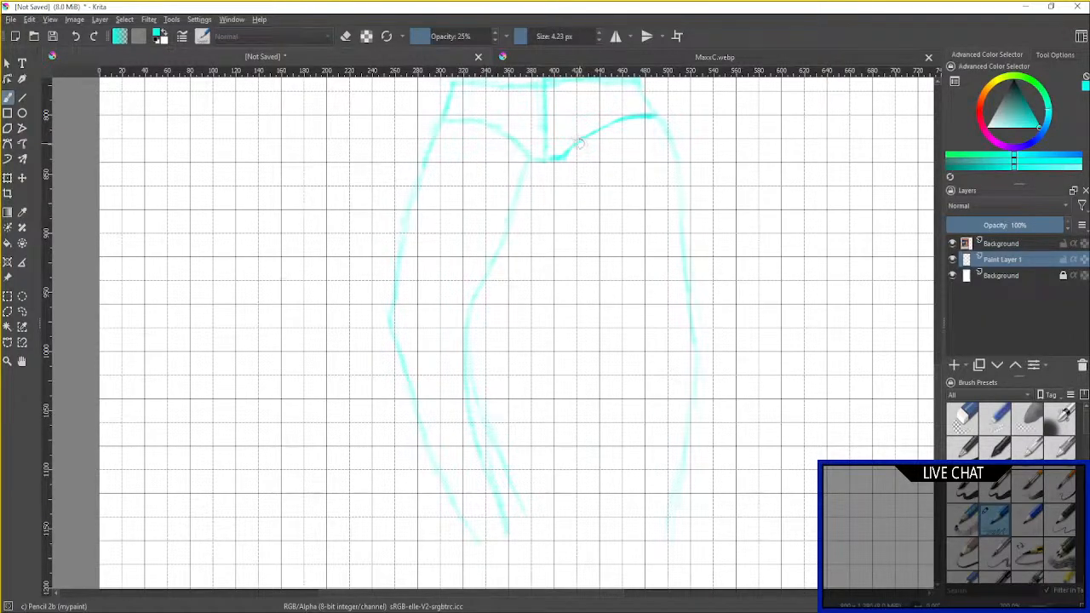
{"action": "mouse_move", "coordinate": [564, 158]}
{"action": "left_mouse_down"}
{"action": "mouse_move", "coordinate": [577, 299]}
{"action": "mouse_move", "coordinate": [601, 367]}
{"action": "mouse_move", "coordinate": [593, 358]}
{"action": "mouse_move", "coordinate": [607, 545]}
{"action": "left_mouse_up"}
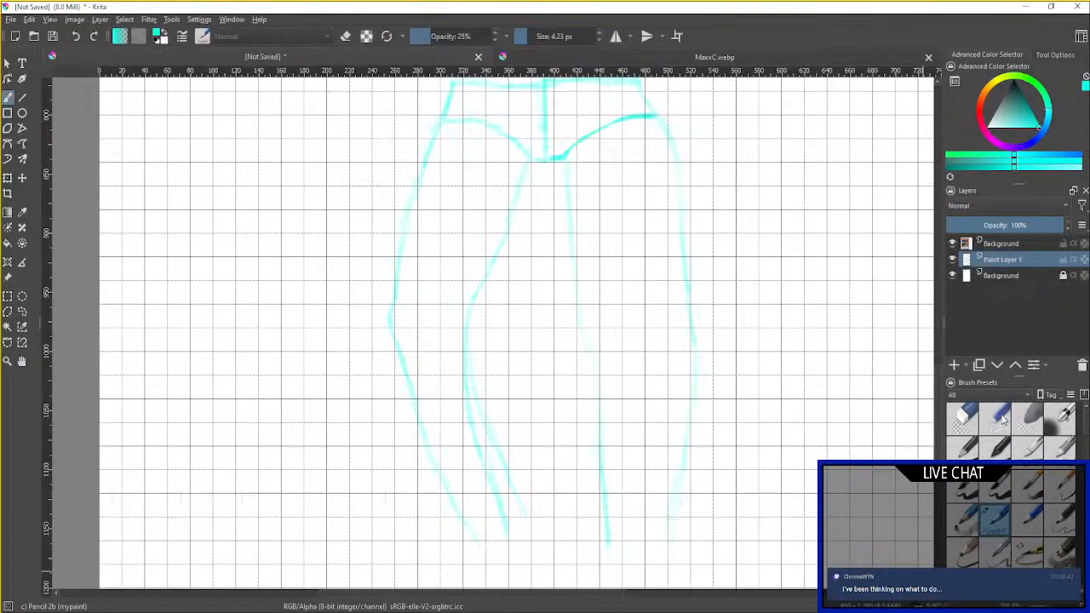
Erase the outer contour of the figure's right-hand leg with the small eraser.
{"action": "left_click", "coordinate": [1001, 419]}
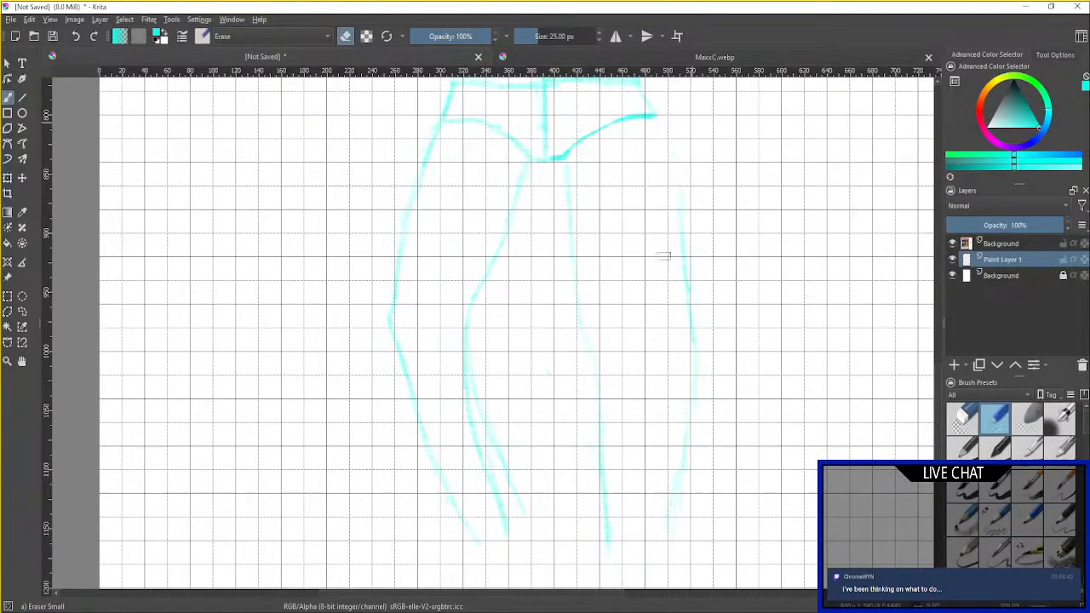
{"action": "mouse_move", "coordinate": [681, 209]}
{"action": "left_mouse_down"}
{"action": "mouse_move", "coordinate": [689, 367]}
{"action": "mouse_move", "coordinate": [674, 410]}
{"action": "left_mouse_up"}
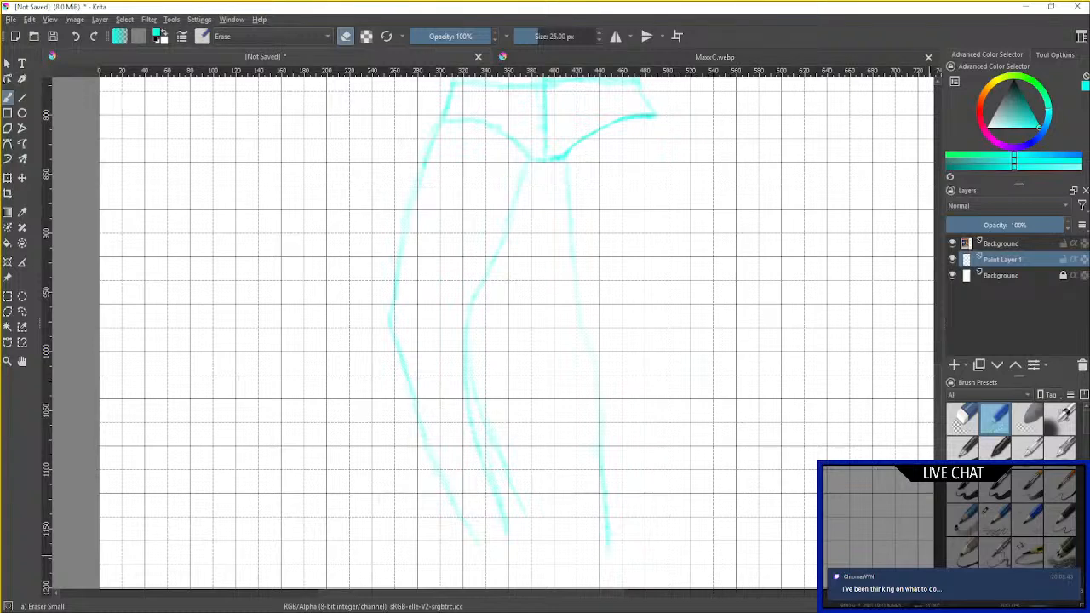
{"action": "left_click", "coordinate": [1004, 525]}
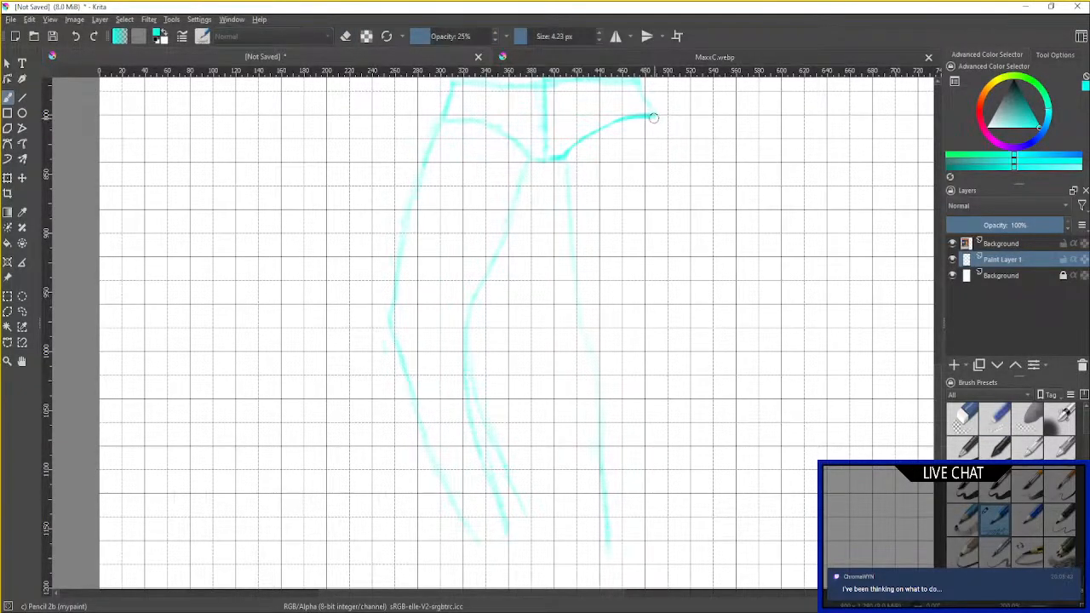
{"action": "mouse_move", "coordinate": [654, 116]}
{"action": "left_mouse_down"}
{"action": "mouse_move", "coordinate": [671, 316]}
{"action": "mouse_move", "coordinate": [645, 509]}
{"action": "left_mouse_up"}
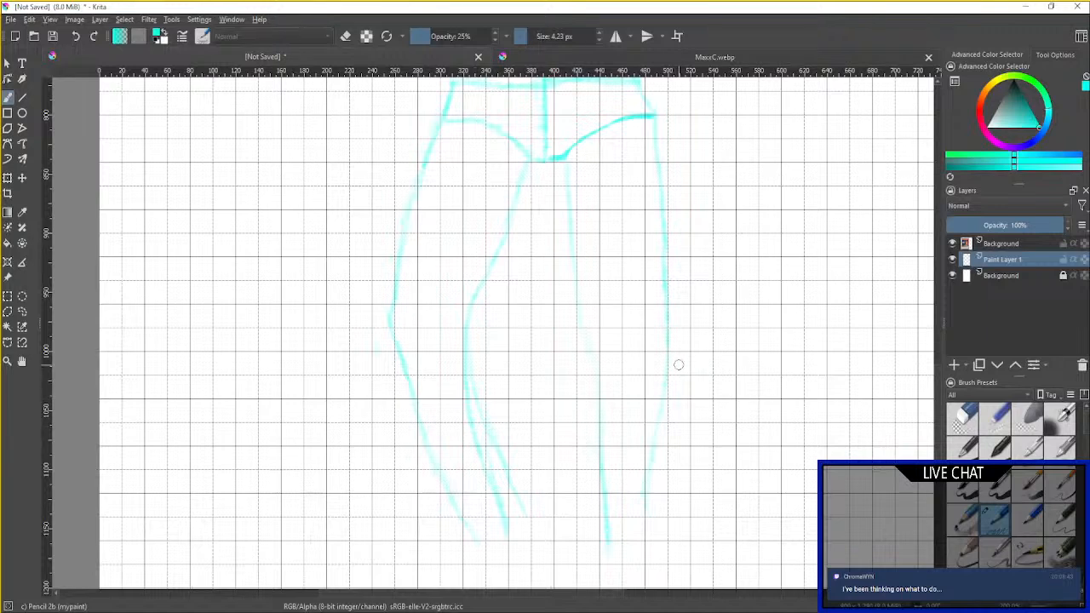
{"action": "left_click", "coordinate": [967, 419]}
{"action": "left_click", "coordinate": [992, 424]}
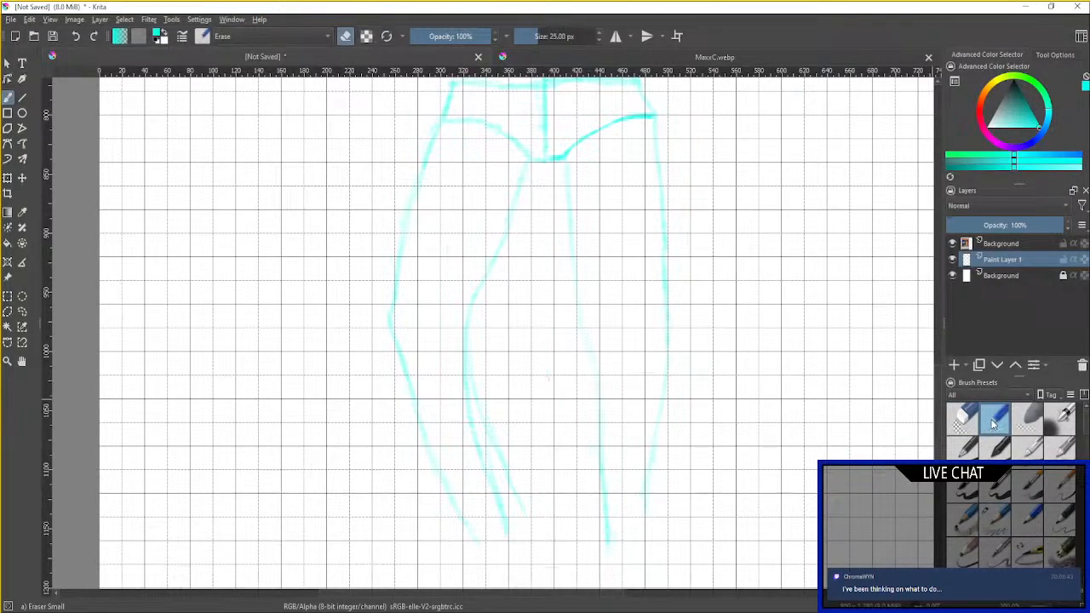
{"action": "mouse_move", "coordinate": [639, 506]}
{"action": "left_mouse_down"}
{"action": "mouse_move", "coordinate": [632, 523]}
{"action": "mouse_move", "coordinate": [662, 445]}
{"action": "mouse_move", "coordinate": [669, 231]}
{"action": "mouse_move", "coordinate": [688, 154]}
{"action": "left_mouse_up"}
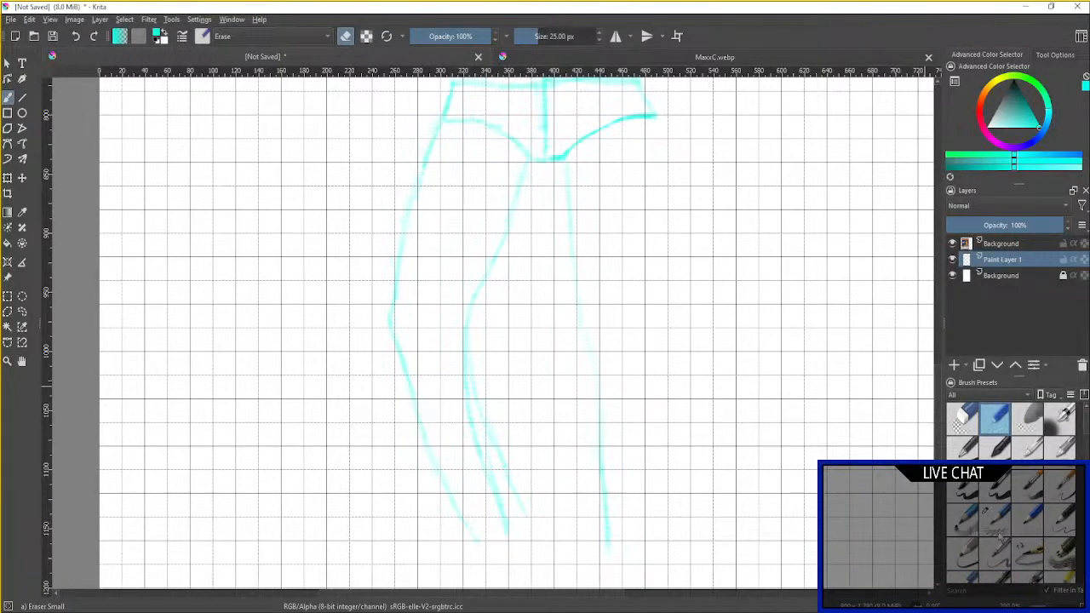
Redraw the right-hand leg's outer contour from hip to ankle and rework its inner contour, cleaning up the old inner line.
{"action": "left_click", "coordinate": [996, 526]}
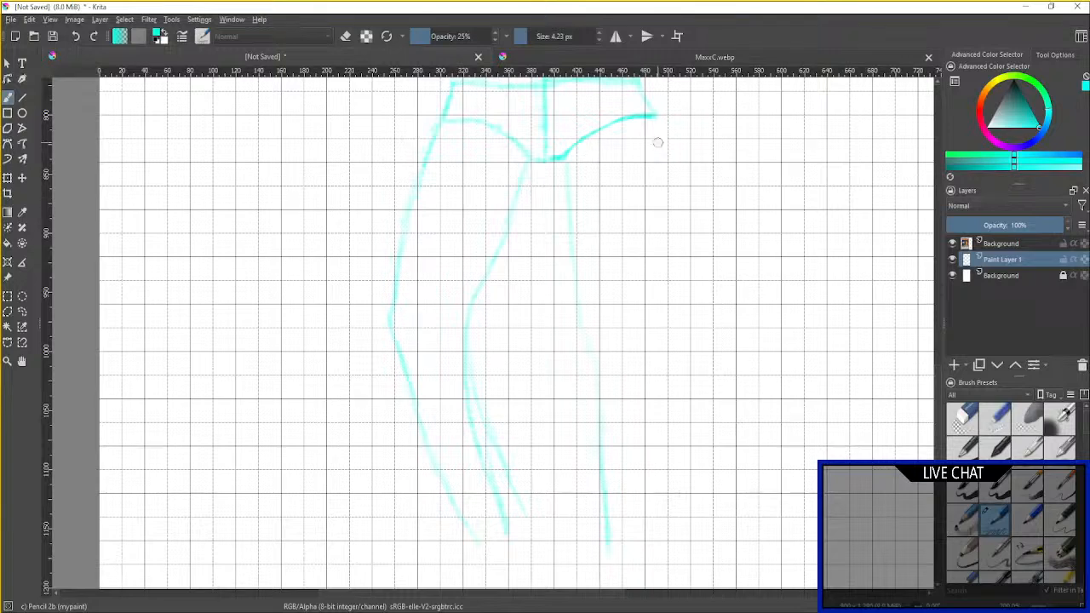
{"action": "left_click_drag", "start_coordinate": [656, 127], "coordinate": [681, 324]}
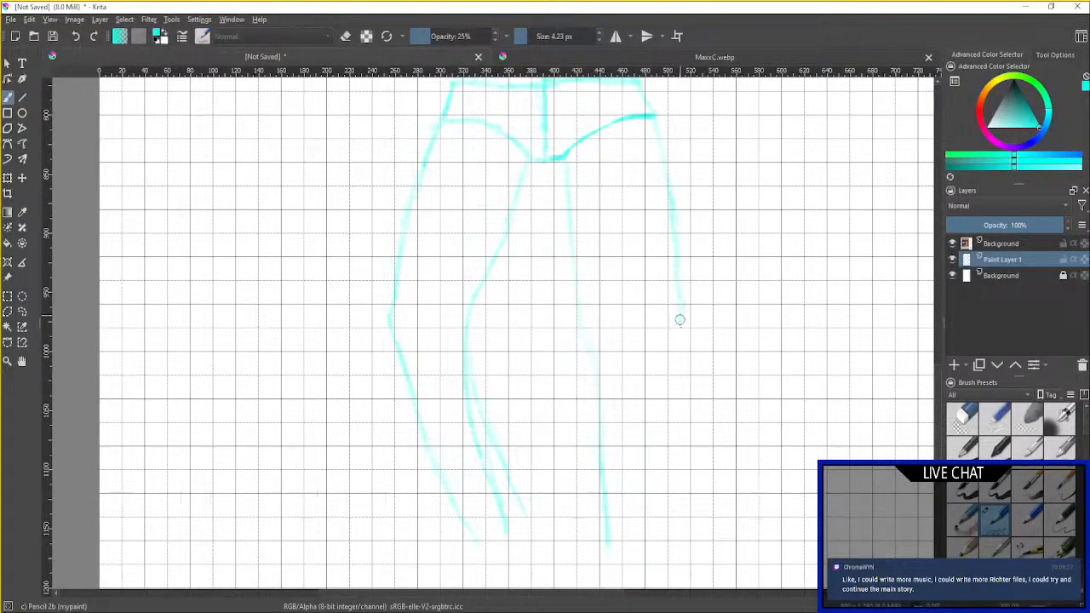
{"action": "left_click_drag", "start_coordinate": [682, 324], "coordinate": [668, 528]}
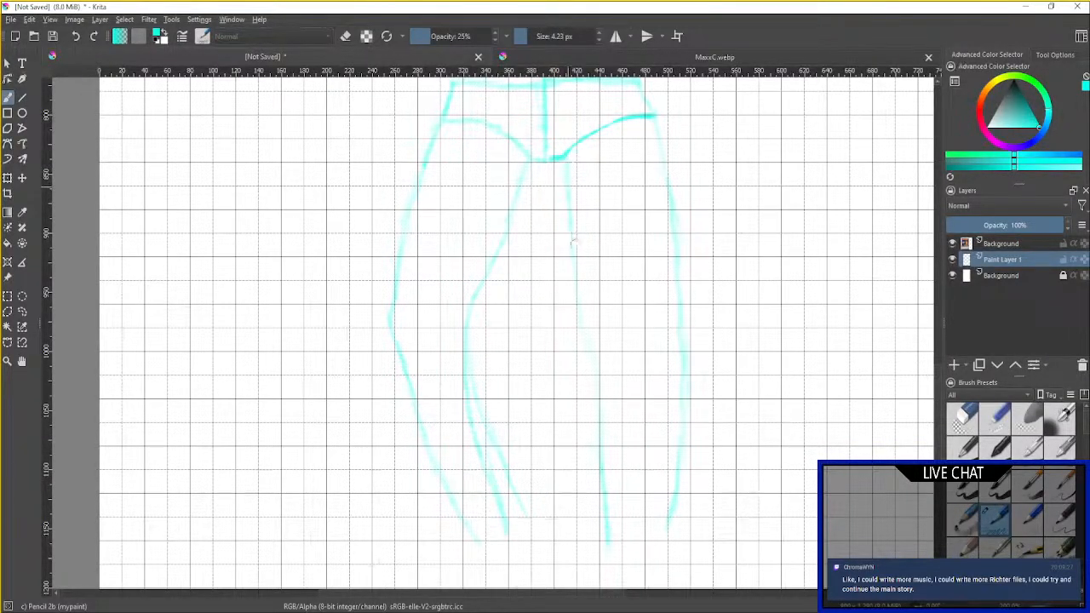
{"action": "mouse_move", "coordinate": [574, 242]}
{"action": "left_mouse_down"}
{"action": "mouse_move", "coordinate": [579, 316]}
{"action": "mouse_move", "coordinate": [610, 410]}
{"action": "mouse_move", "coordinate": [602, 549]}
{"action": "left_mouse_up"}
{"action": "left_click", "coordinate": [995, 419]}
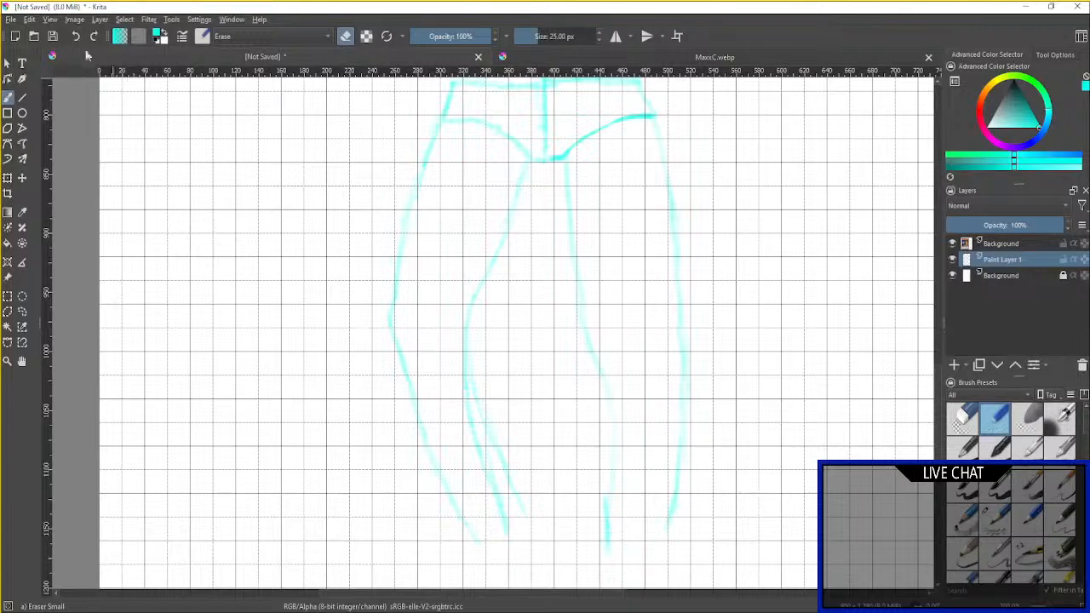
Hide the canvas grid.
{"action": "left_click", "coordinate": [51, 19]}
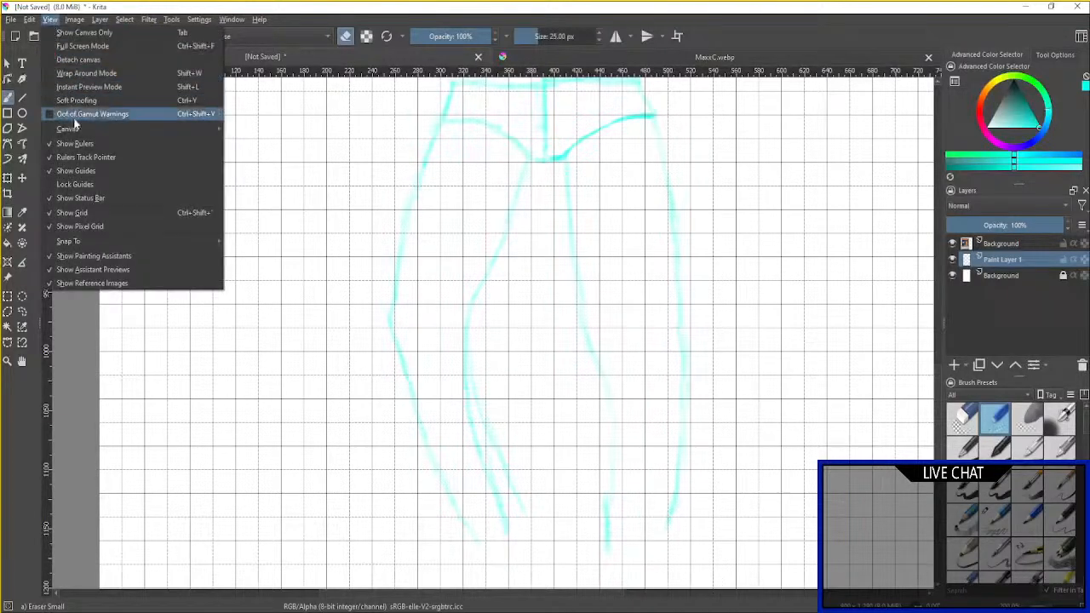
{"action": "left_click", "coordinate": [51, 213]}
{"action": "left_click_drag", "start_coordinate": [670, 363], "coordinate": [633, 326]}
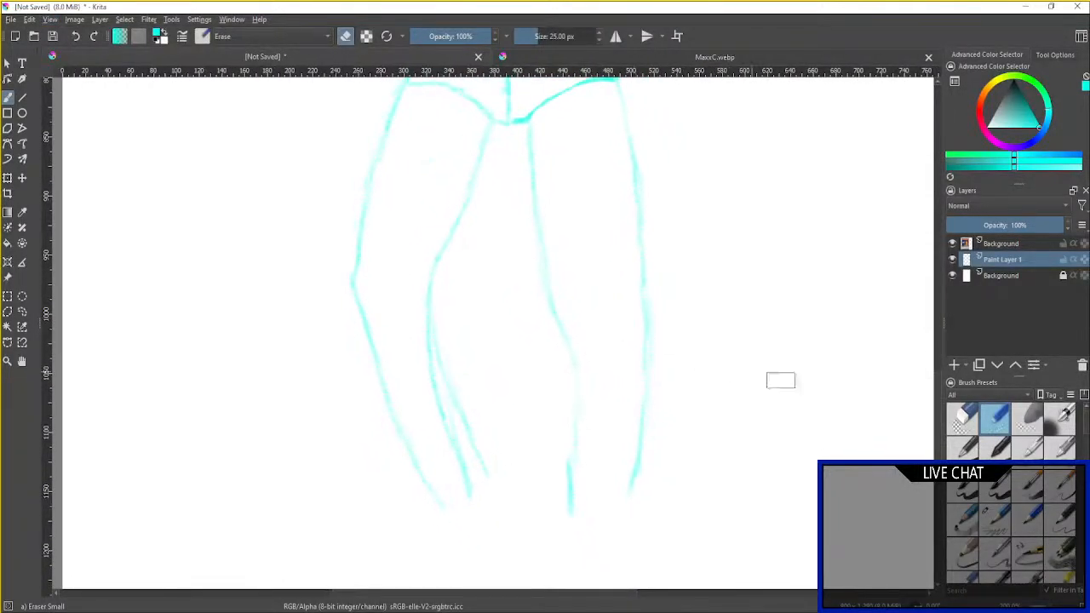
Rework the right-hand leg's calf with Pencil 2b, giving it a fuller outer curve, and erase the superseded outer line.
{"action": "left_click", "coordinate": [993, 512]}
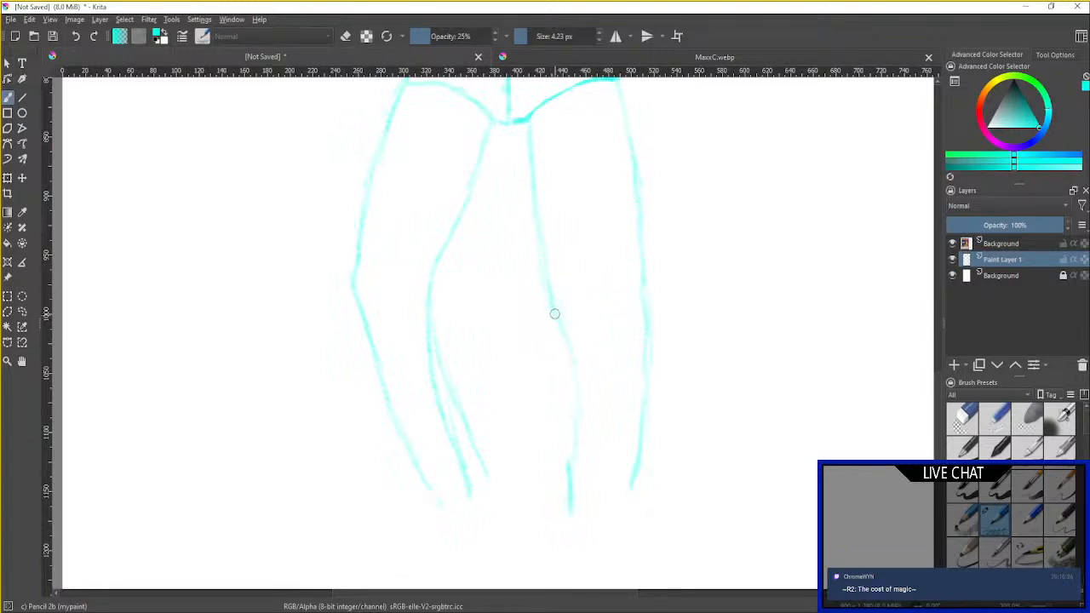
{"action": "left_click_drag", "start_coordinate": [574, 366], "coordinate": [567, 491]}
{"action": "mouse_move", "coordinate": [643, 248]}
{"action": "left_mouse_down"}
{"action": "mouse_move", "coordinate": [657, 338]}
{"action": "mouse_move", "coordinate": [637, 469]}
{"action": "mouse_move", "coordinate": [619, 503]}
{"action": "left_mouse_up"}
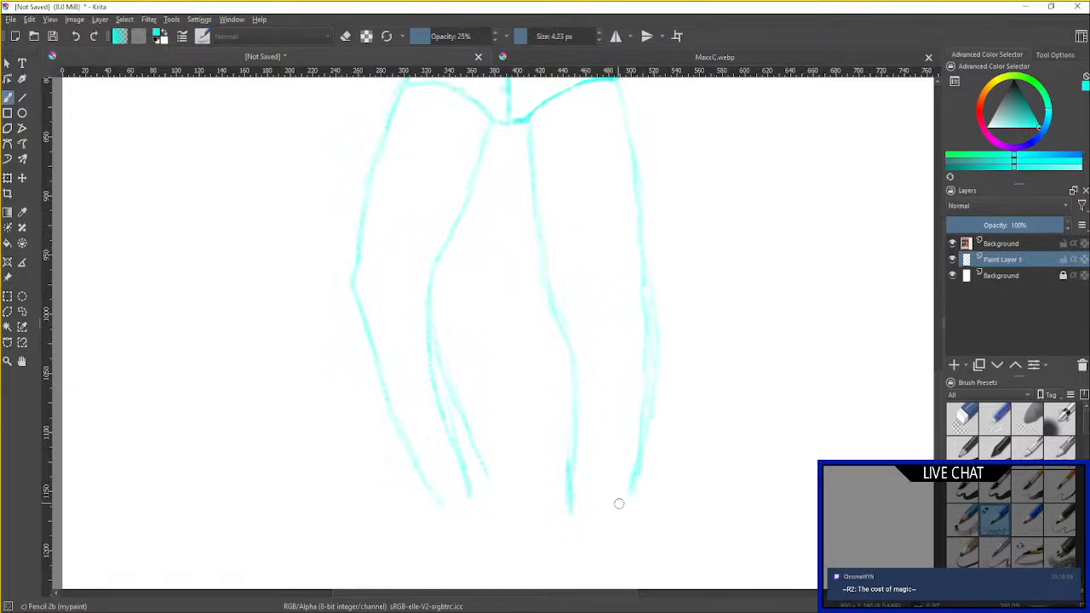
{"action": "left_click", "coordinate": [993, 426]}
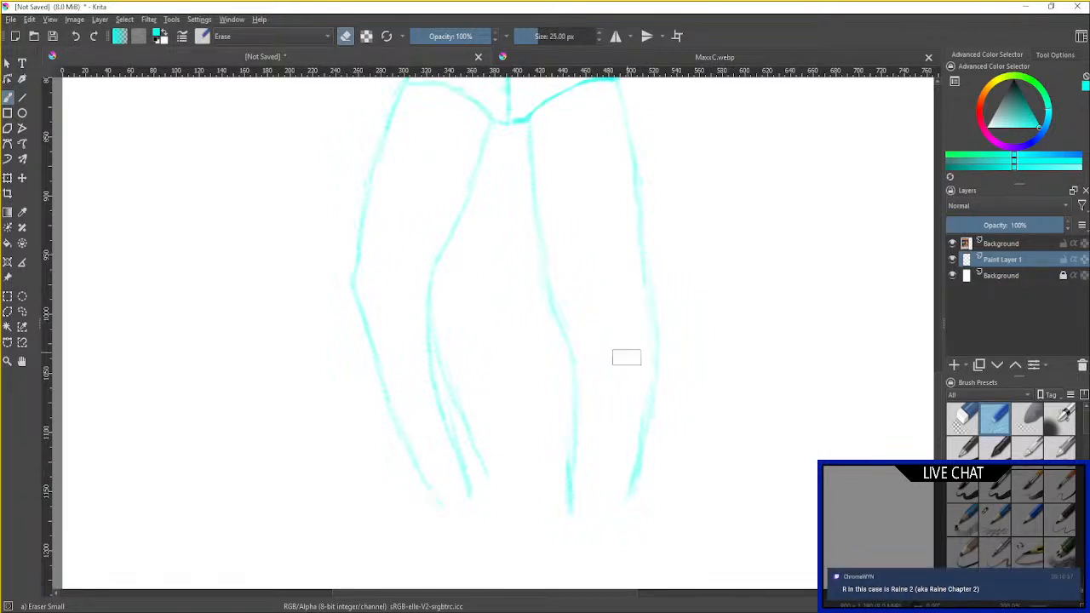
{"action": "left_click_drag", "start_coordinate": [634, 399], "coordinate": [626, 465]}
Smooth the right-hand leg's inner knee contour with new Pencil 2b strokes and erase the old line beside it.
{"action": "left_click", "coordinate": [990, 516]}
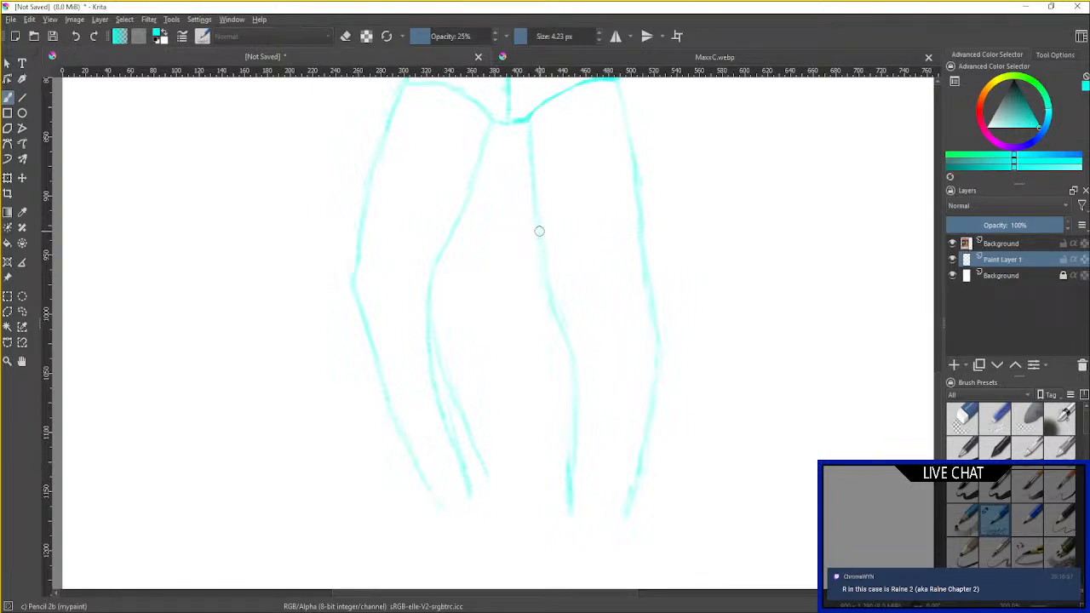
{"action": "left_click_drag", "start_coordinate": [542, 241], "coordinate": [574, 360]}
{"action": "left_click_drag", "start_coordinate": [569, 316], "coordinate": [574, 381]}
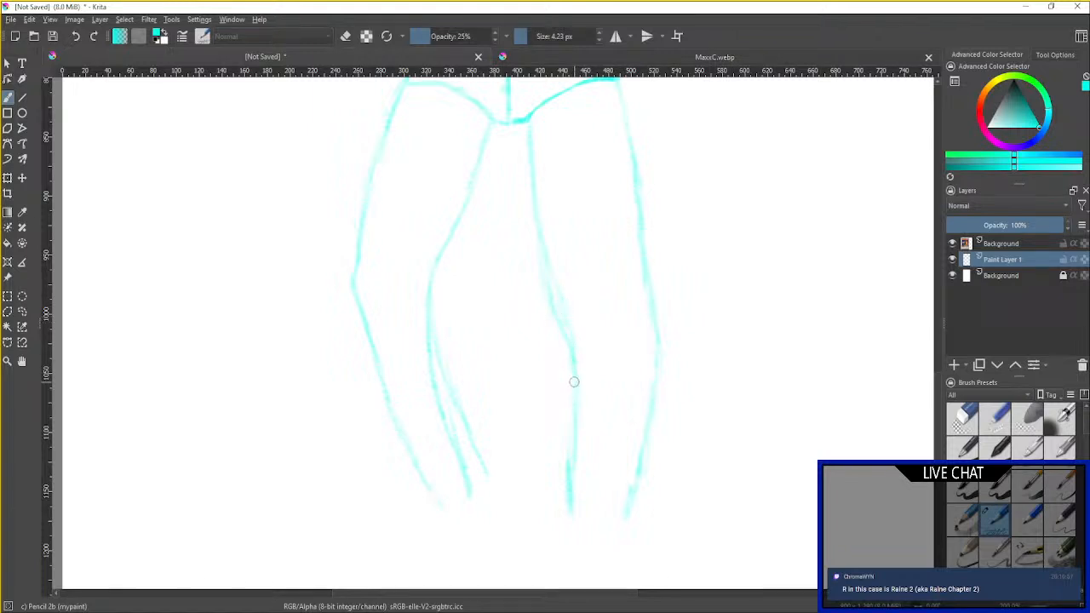
{"action": "left_click", "coordinate": [988, 431]}
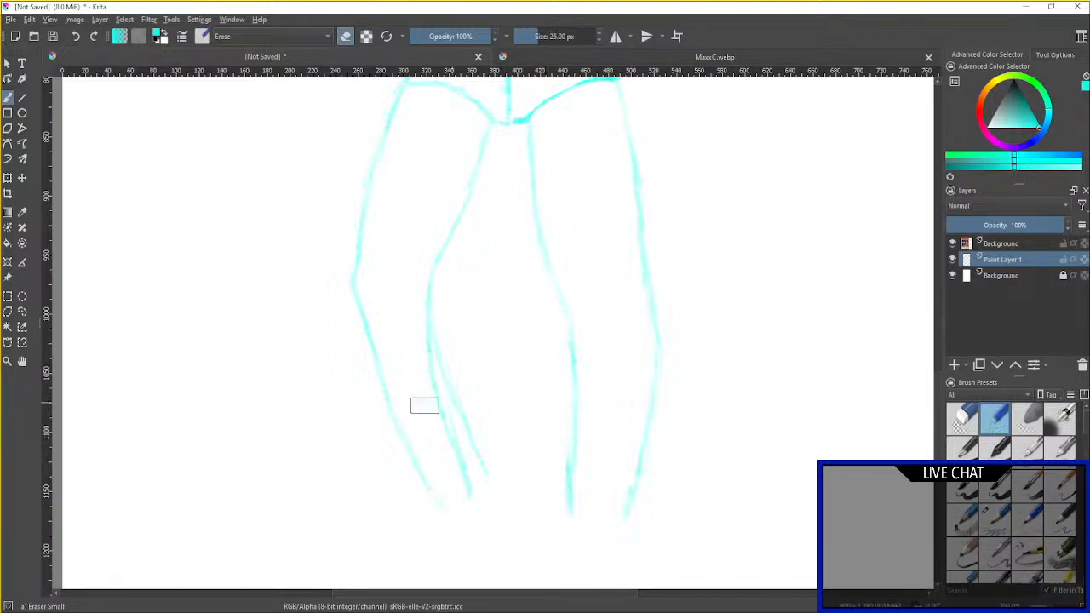
{"action": "left_click_drag", "start_coordinate": [491, 385], "coordinate": [503, 312]}
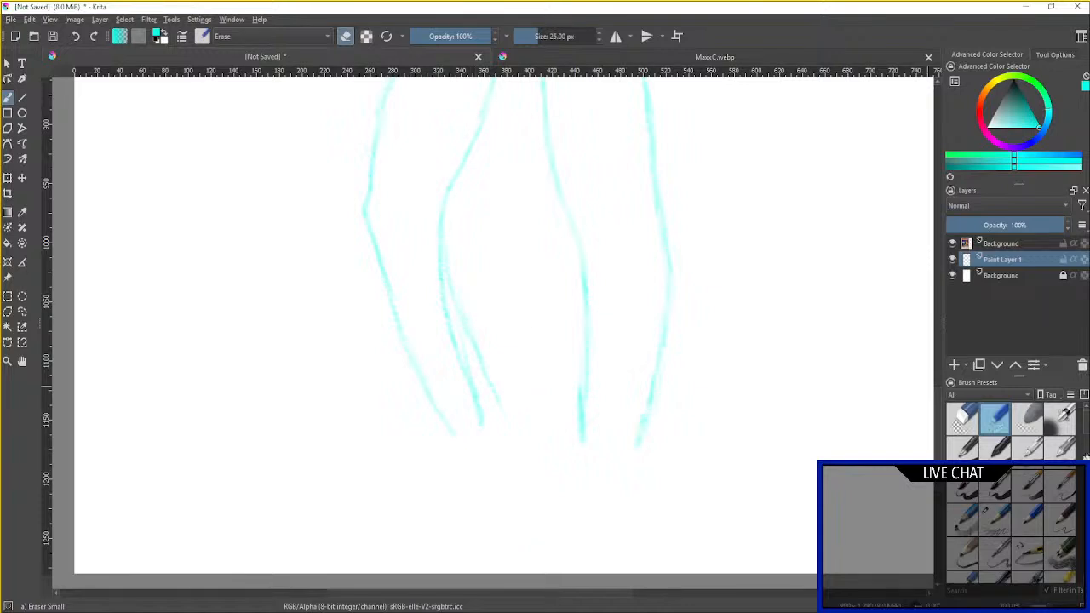
Sketch the foot of the right-hand leg with Pencil 2b, angled down and outward from the ankle with a rounded toe.
{"action": "left_click", "coordinate": [995, 517]}
{"action": "scroll", "coordinate": [813, 352], "scroll_direction": "down", "scroll_amount": 2}
{"action": "scroll", "coordinate": [762, 445], "scroll_direction": "up", "scroll_amount": 3}
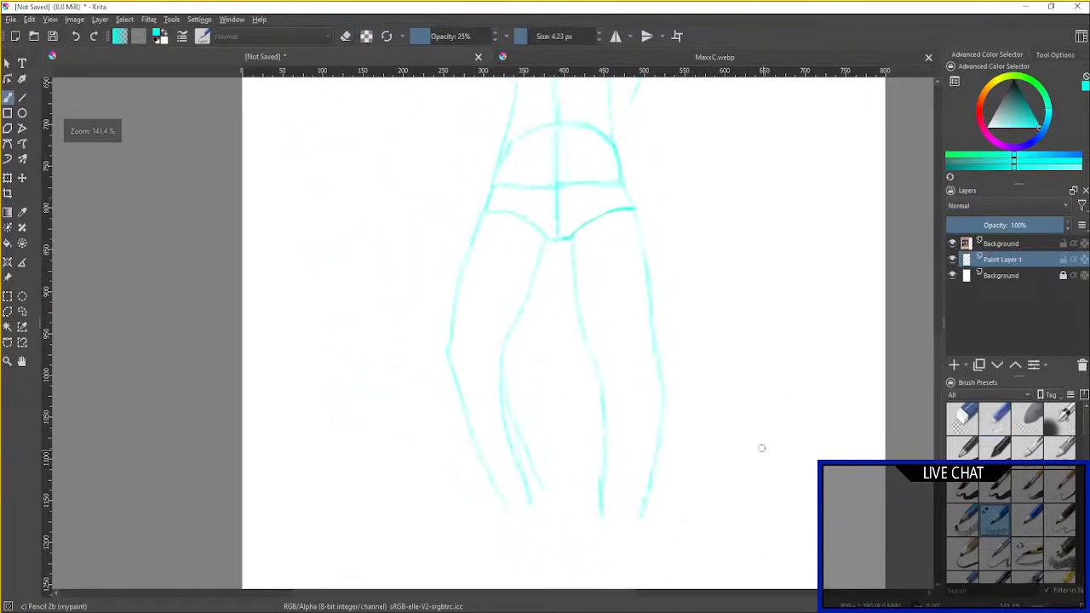
{"action": "scroll", "coordinate": [752, 432], "scroll_direction": "up", "scroll_amount": 1}
{"action": "left_click_drag", "start_coordinate": [752, 432], "coordinate": [784, 365]}
{"action": "scroll", "coordinate": [819, 341], "scroll_direction": "down", "scroll_amount": 2}
{"action": "scroll", "coordinate": [761, 383], "scroll_direction": "up", "scroll_amount": 2}
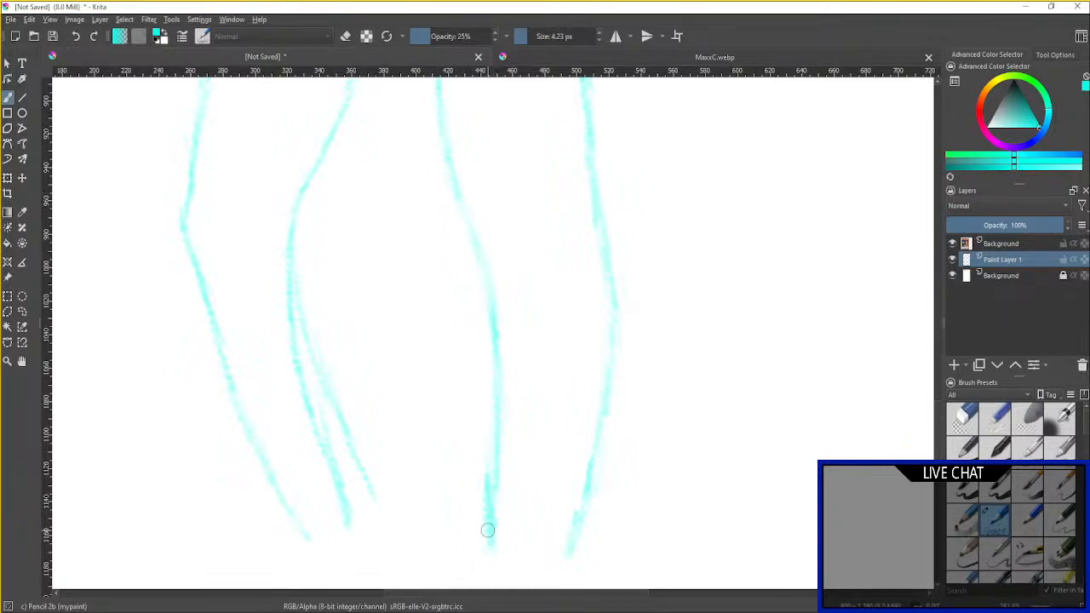
{"action": "mouse_move", "coordinate": [504, 529]}
{"action": "left_mouse_down"}
{"action": "mouse_move", "coordinate": [507, 386]}
{"action": "mouse_move", "coordinate": [511, 469]}
{"action": "mouse_move", "coordinate": [503, 435]}
{"action": "left_mouse_up"}
{"action": "scroll", "coordinate": [507, 386], "scroll_direction": "down", "scroll_amount": 3}
{"action": "scroll", "coordinate": [508, 385], "scroll_direction": "down", "scroll_amount": 2}
{"action": "scroll", "coordinate": [503, 435], "scroll_direction": "up", "scroll_amount": 4}
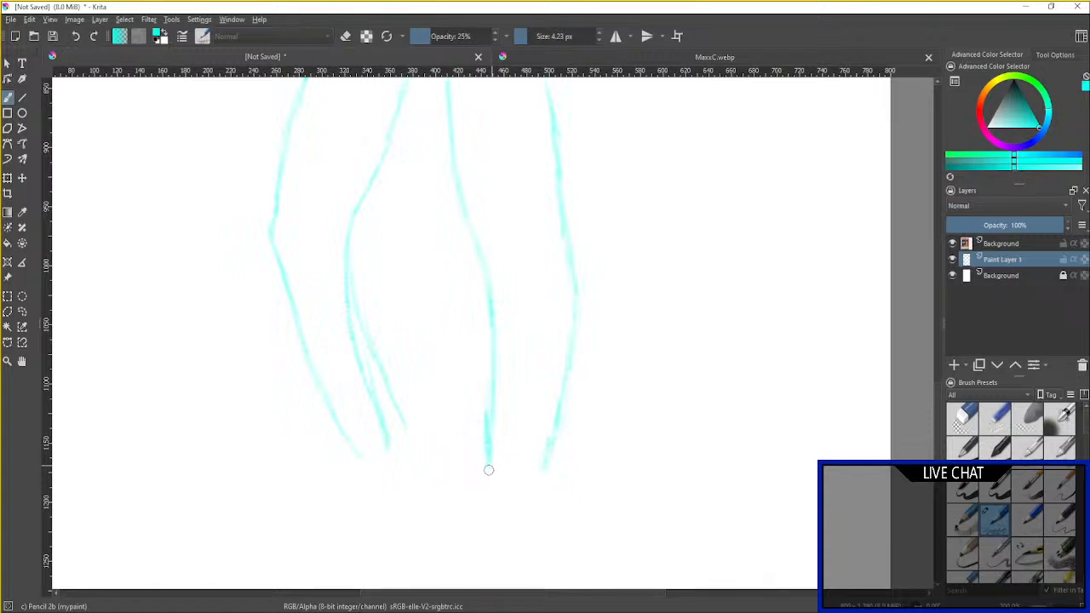
{"action": "mouse_move", "coordinate": [488, 465]}
{"action": "left_mouse_down"}
{"action": "mouse_move", "coordinate": [494, 505]}
{"action": "mouse_move", "coordinate": [577, 566]}
{"action": "mouse_move", "coordinate": [544, 554]}
{"action": "mouse_move", "coordinate": [596, 584]}
{"action": "left_mouse_up"}
{"action": "left_click_drag", "start_coordinate": [544, 467], "coordinate": [612, 541]}
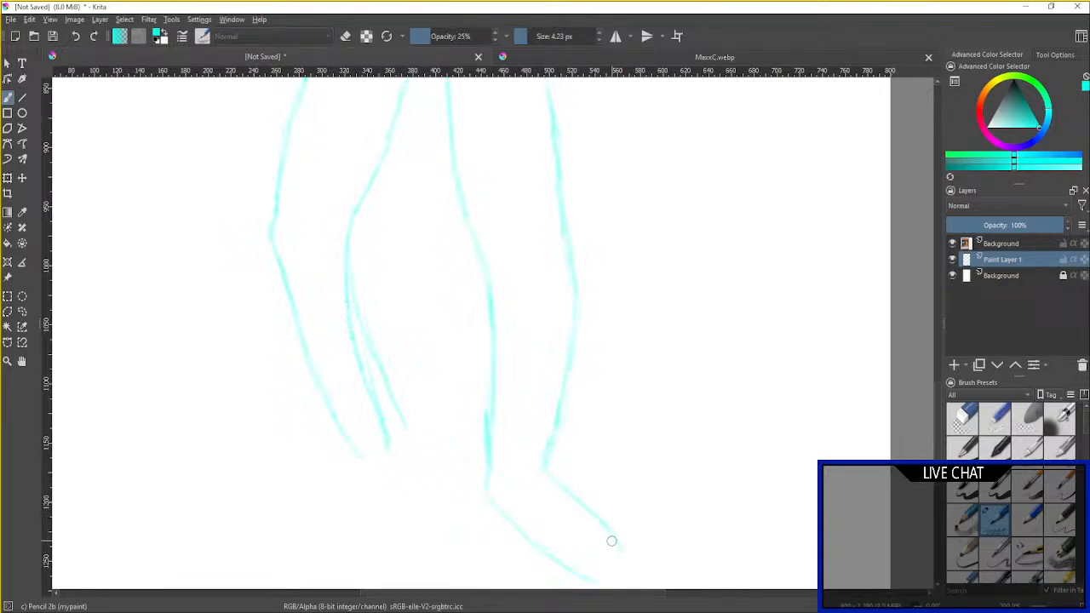
{"action": "left_click_drag", "start_coordinate": [601, 581], "coordinate": [615, 575]}
{"action": "mouse_move", "coordinate": [608, 530]}
{"action": "left_mouse_down"}
{"action": "mouse_move", "coordinate": [625, 564]}
{"action": "mouse_move", "coordinate": [609, 571]}
{"action": "mouse_move", "coordinate": [625, 549]}
{"action": "left_mouse_up"}
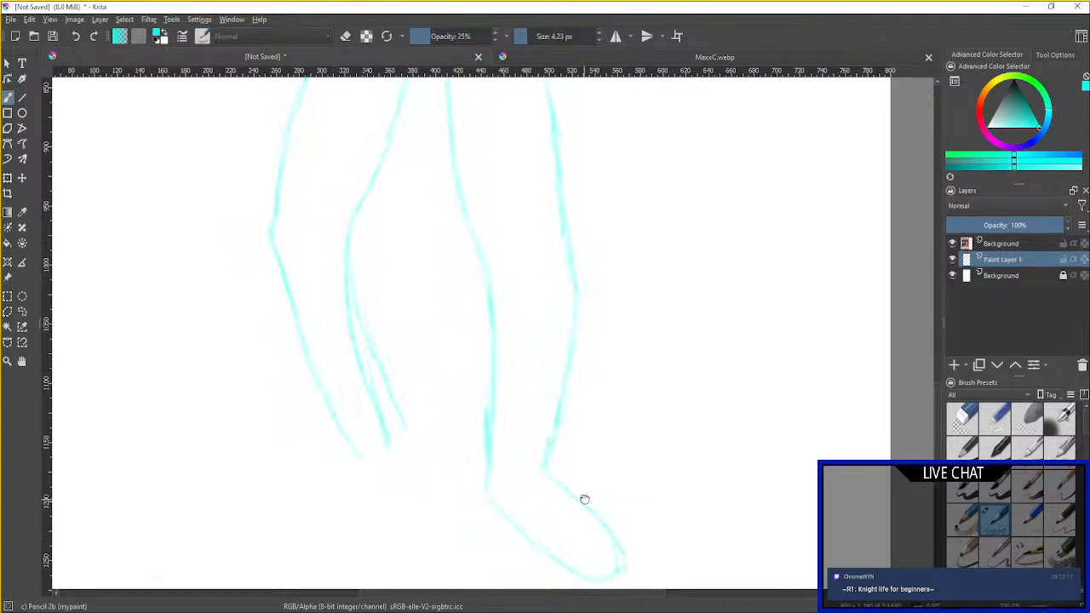
{"action": "left_click_drag", "start_coordinate": [584, 499], "coordinate": [608, 411]}
{"action": "left_click_drag", "start_coordinate": [454, 393], "coordinate": [499, 458]}
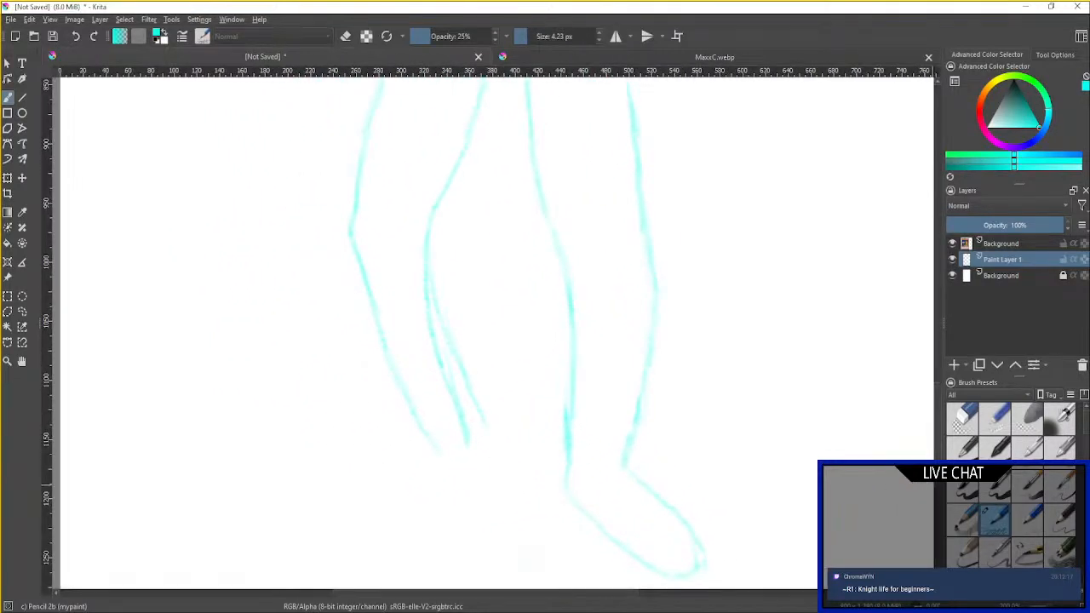
Rework the left-hand leg's inner calf line with Pencil 2b and erase the superseded strokes beside it down to a single contour.
{"action": "left_click", "coordinate": [999, 419]}
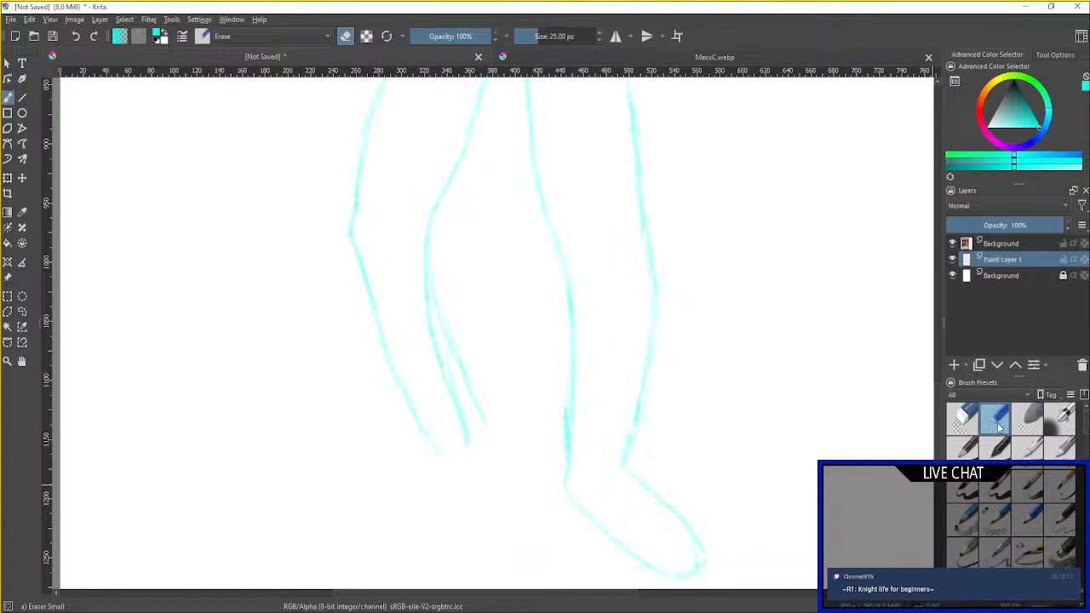
{"action": "left_click", "coordinate": [994, 518]}
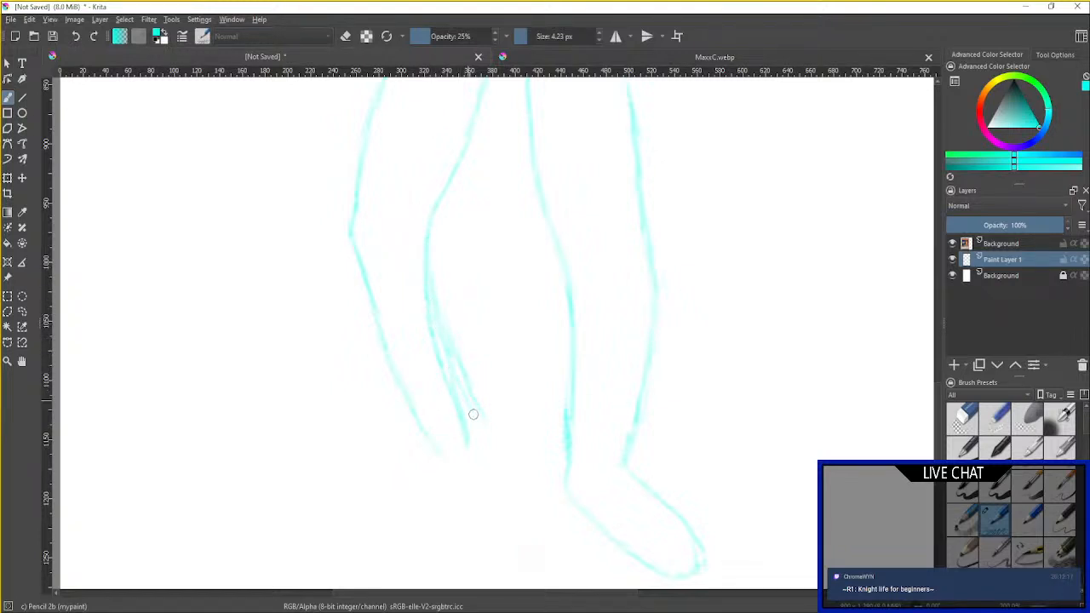
{"action": "left_click", "coordinate": [992, 419]}
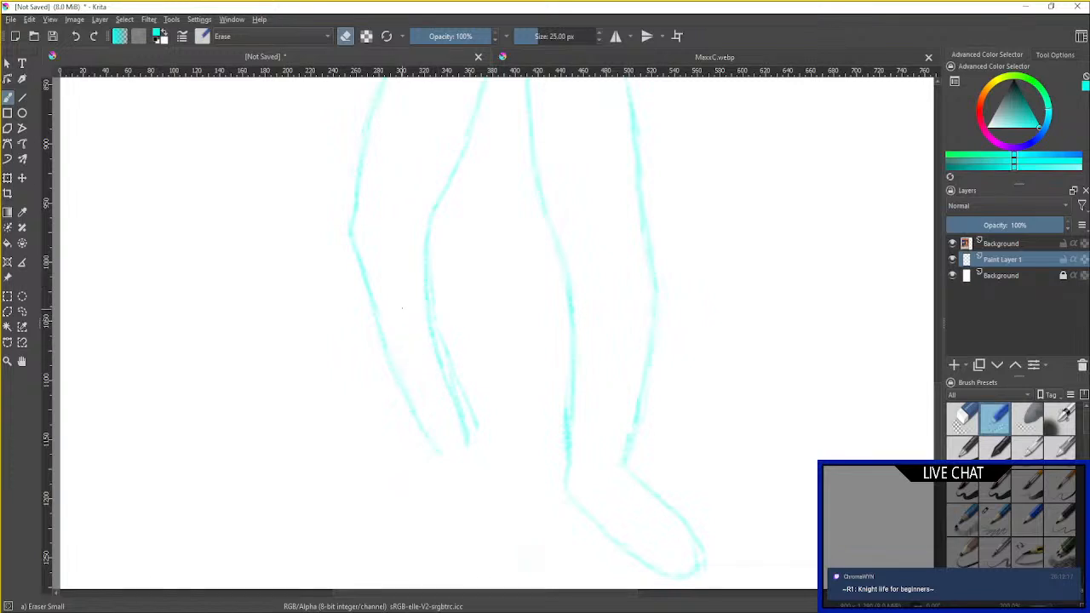
{"action": "left_click_drag", "start_coordinate": [418, 248], "coordinate": [422, 245]}
{"action": "left_click_drag", "start_coordinate": [448, 392], "coordinate": [464, 435]}
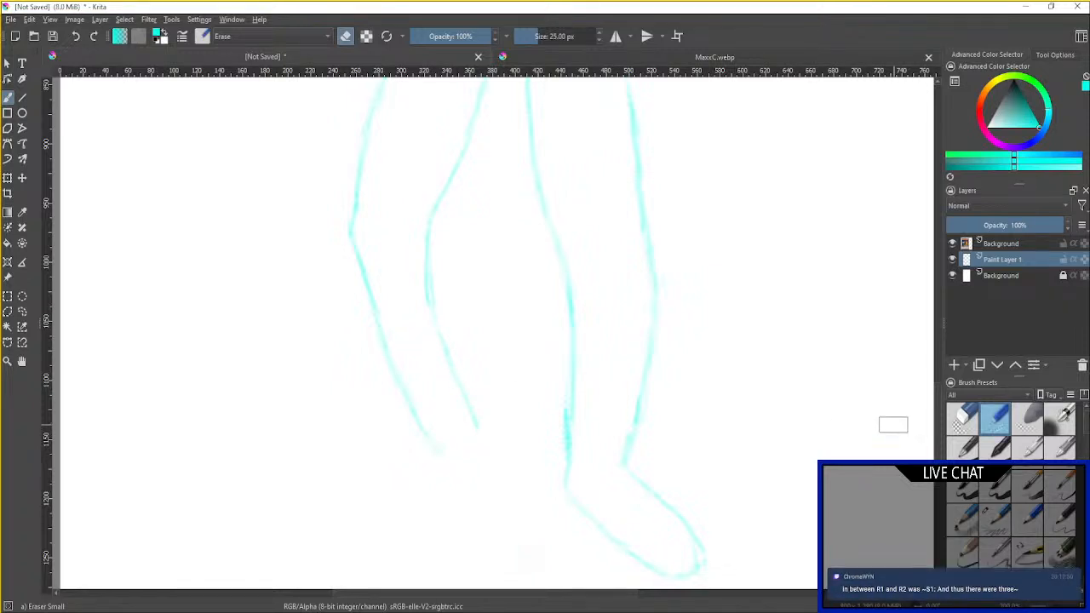
{"action": "left_click_drag", "start_coordinate": [475, 420], "coordinate": [479, 432]}
Sketch the left-hand leg's ankle and foot with Pencil 2b, angled down and outward with a rounded toe, and erase the doubled toe line.
{"action": "left_click", "coordinate": [1005, 534]}
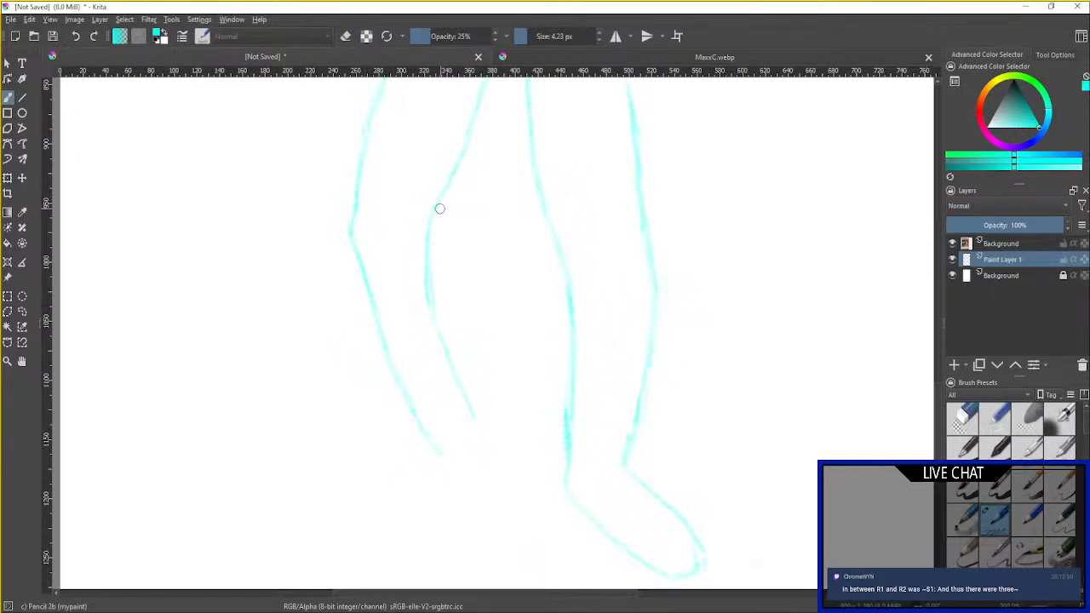
{"action": "mouse_move", "coordinate": [440, 209]}
{"action": "left_mouse_down"}
{"action": "mouse_move", "coordinate": [440, 373]}
{"action": "mouse_move", "coordinate": [456, 377]}
{"action": "mouse_move", "coordinate": [456, 359]}
{"action": "mouse_move", "coordinate": [480, 438]}
{"action": "mouse_move", "coordinate": [475, 424]}
{"action": "mouse_move", "coordinate": [474, 475]}
{"action": "mouse_move", "coordinate": [432, 521]}
{"action": "left_mouse_up"}
{"action": "left_click_drag", "start_coordinate": [469, 408], "coordinate": [479, 472]}
{"action": "left_click_drag", "start_coordinate": [446, 508], "coordinate": [409, 530]}
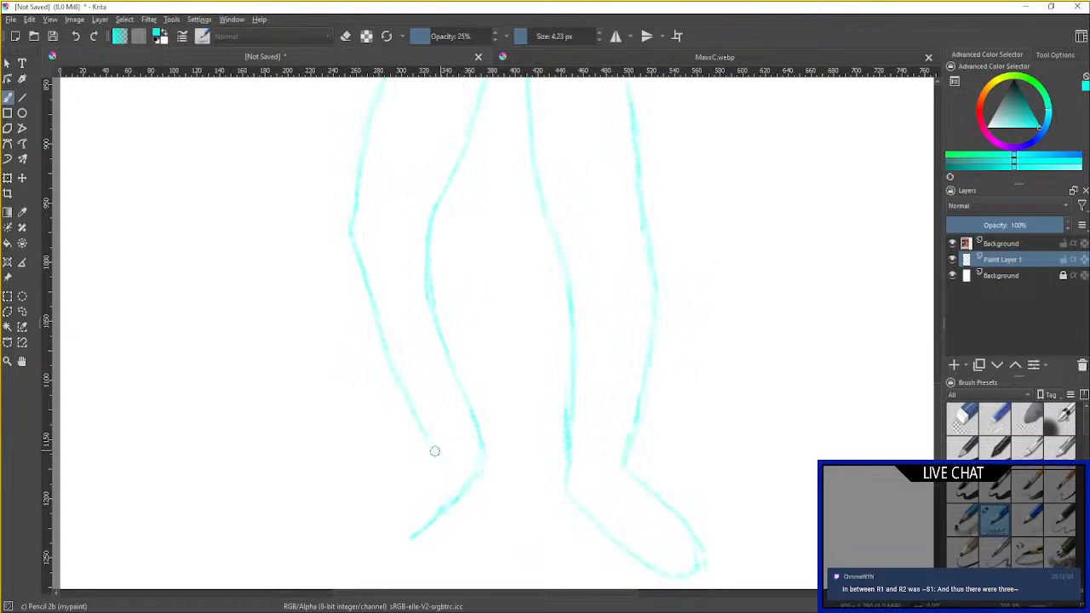
{"action": "left_click_drag", "start_coordinate": [436, 451], "coordinate": [392, 513]}
{"action": "mouse_move", "coordinate": [433, 452]}
{"action": "left_mouse_down"}
{"action": "mouse_move", "coordinate": [382, 509]}
{"action": "mouse_move", "coordinate": [388, 538]}
{"action": "mouse_move", "coordinate": [408, 540]}
{"action": "left_mouse_up"}
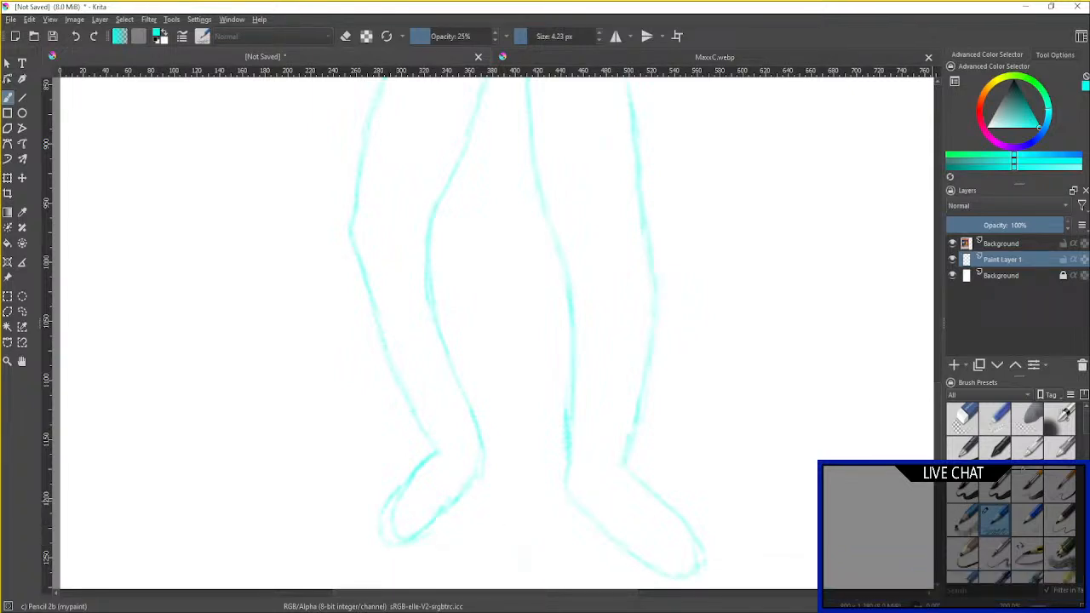
{"action": "left_click", "coordinate": [998, 414]}
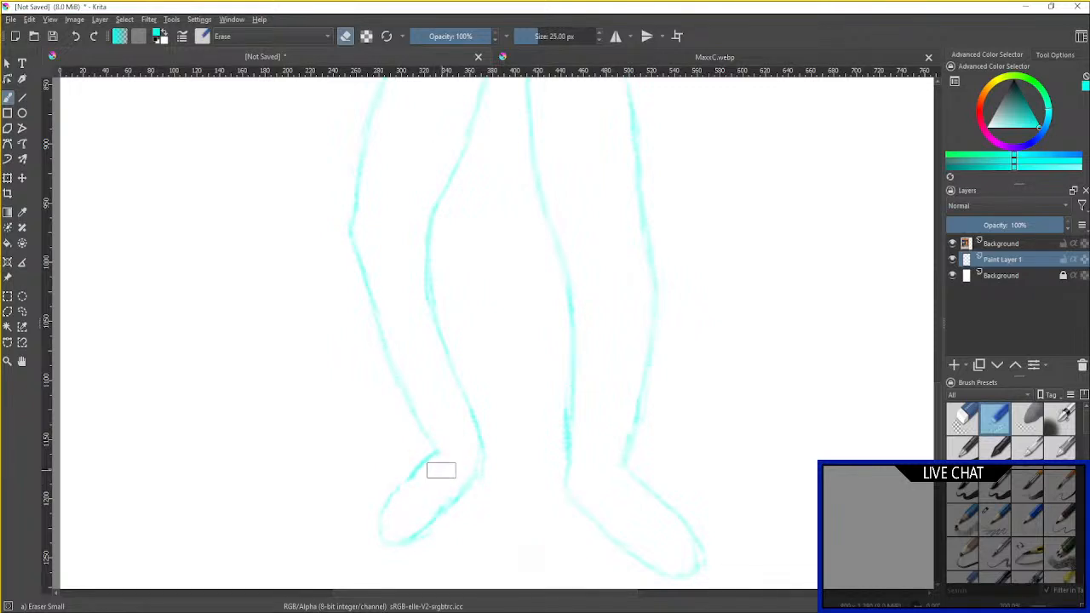
{"action": "left_click", "coordinate": [996, 523]}
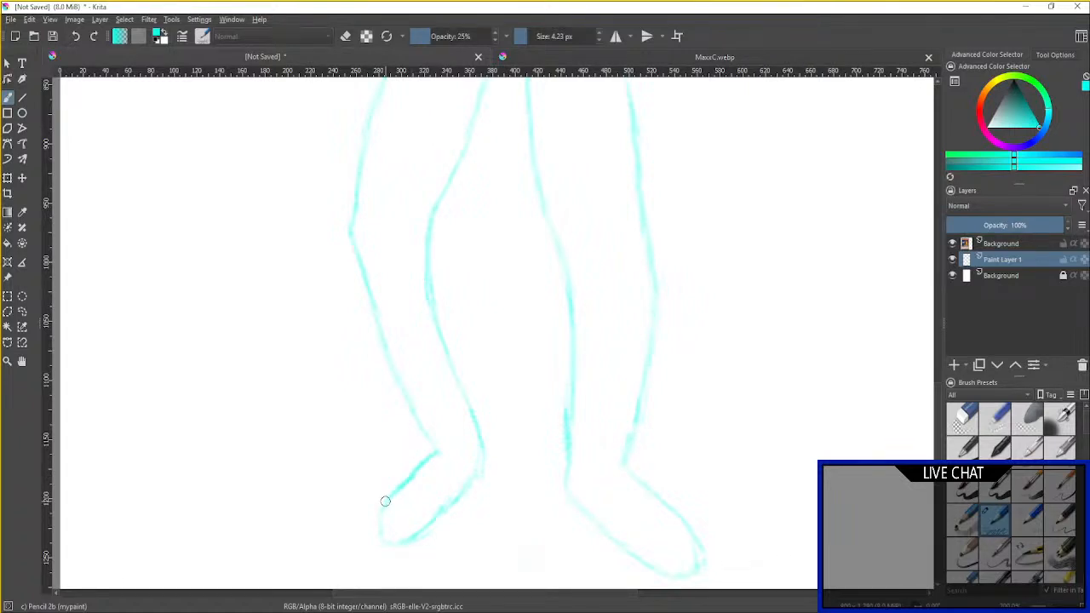
Try to erase the pelvis's lower curve above the left-hand thigh with Eraser Small.
{"action": "scroll", "coordinate": [444, 346], "scroll_direction": "down", "scroll_amount": 3}
{"action": "left_click_drag", "start_coordinate": [522, 295], "coordinate": [560, 409]}
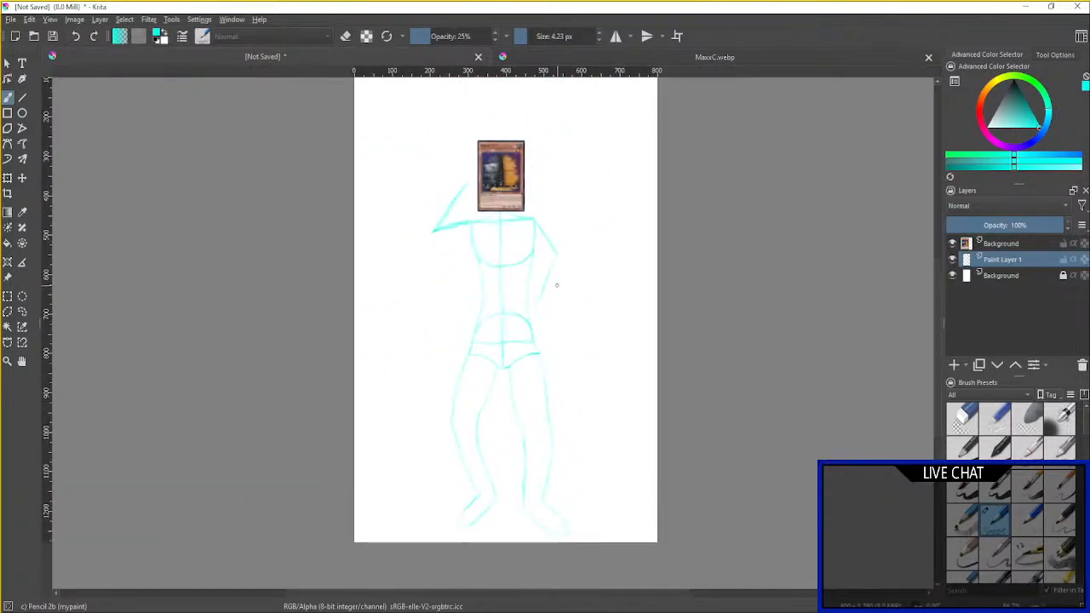
{"action": "scroll", "coordinate": [557, 285], "scroll_direction": "up", "scroll_amount": 4}
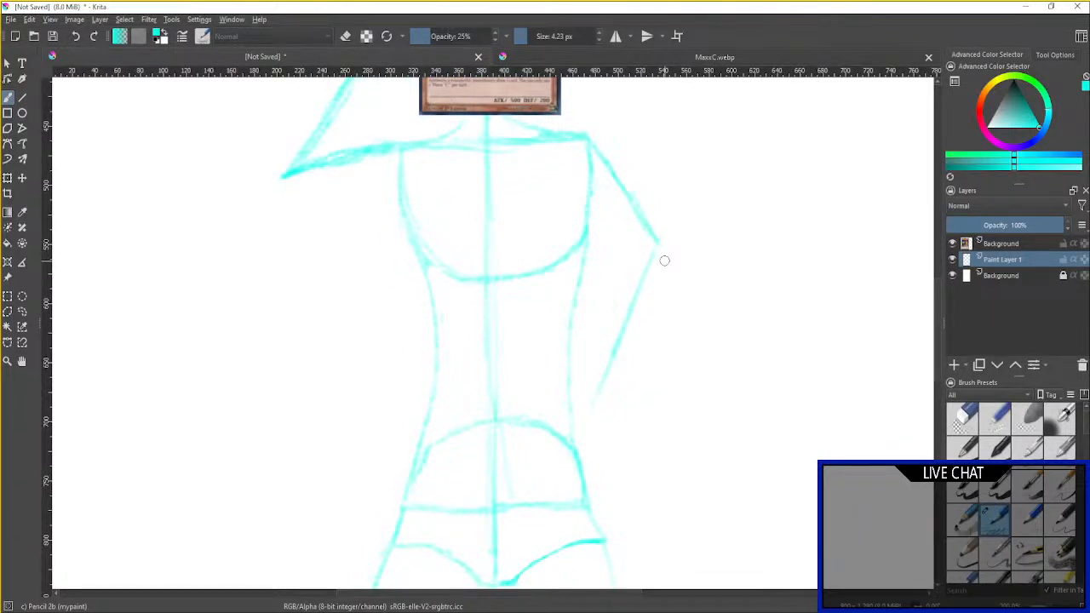
{"action": "scroll", "coordinate": [688, 297], "scroll_direction": "down", "scroll_amount": 3}
{"action": "scroll", "coordinate": [720, 263], "scroll_direction": "up", "scroll_amount": 3}
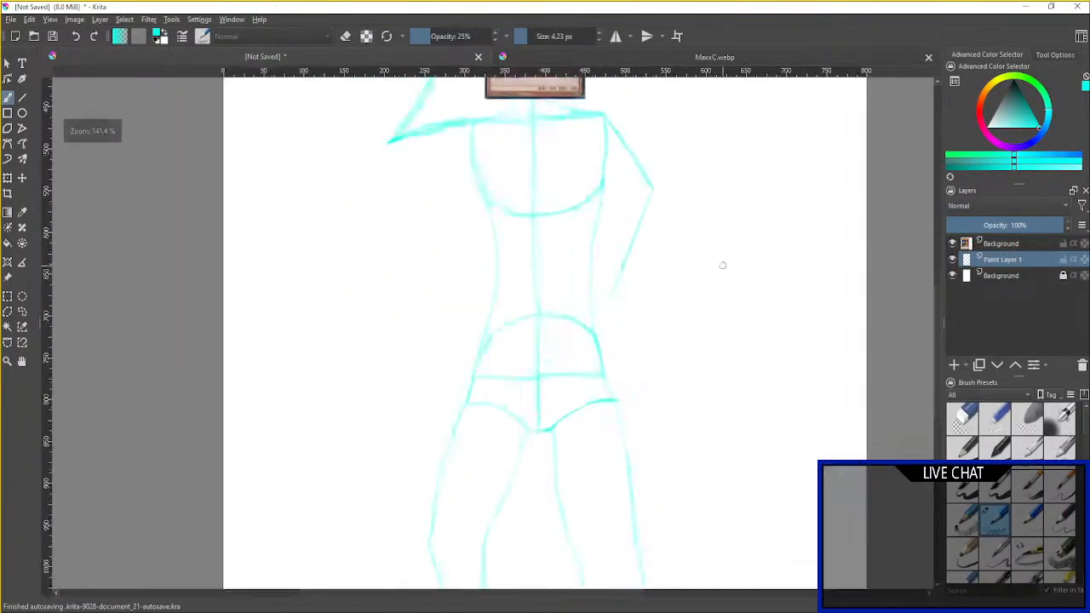
{"action": "left_click", "coordinate": [994, 418]}
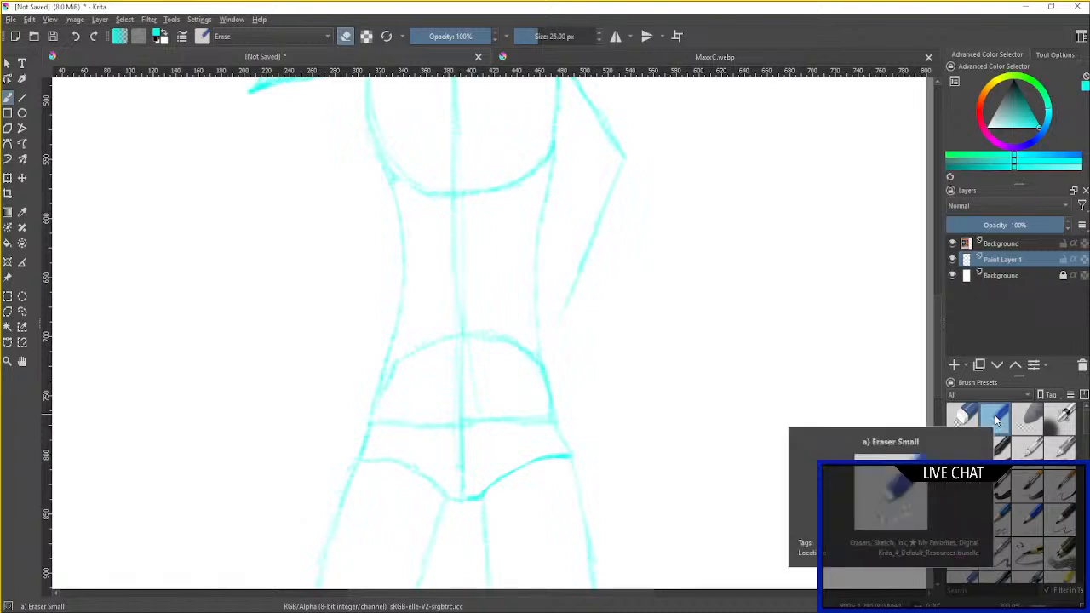
{"action": "left_click_drag", "start_coordinate": [379, 461], "coordinate": [373, 465]}
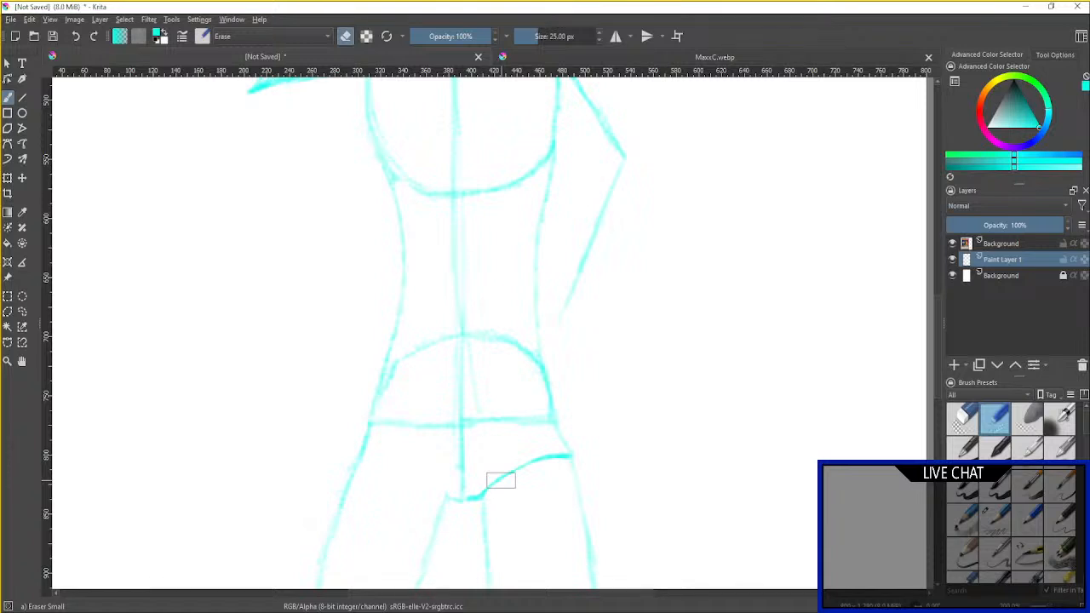
{"action": "key", "text": "ctrl+z"}
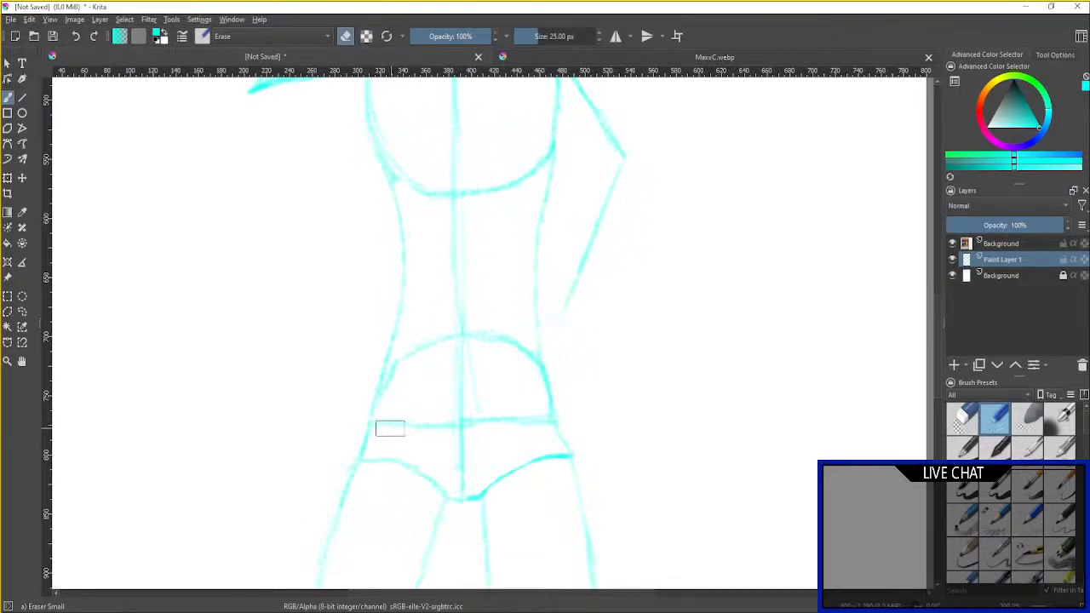
{"action": "scroll", "coordinate": [784, 430], "scroll_direction": "down", "scroll_amount": 2}
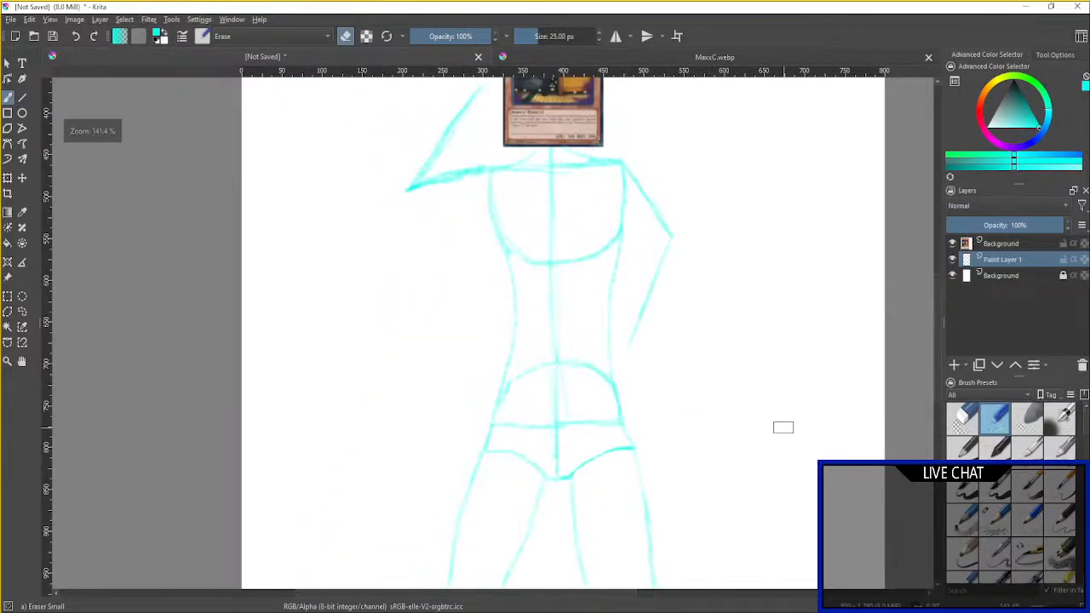
Sketch the right-hand arm's outer and inner contours from shoulder to wrist with Pencil 2b, erasing the doubled upper-arm strokes.
{"action": "left_click", "coordinate": [994, 518]}
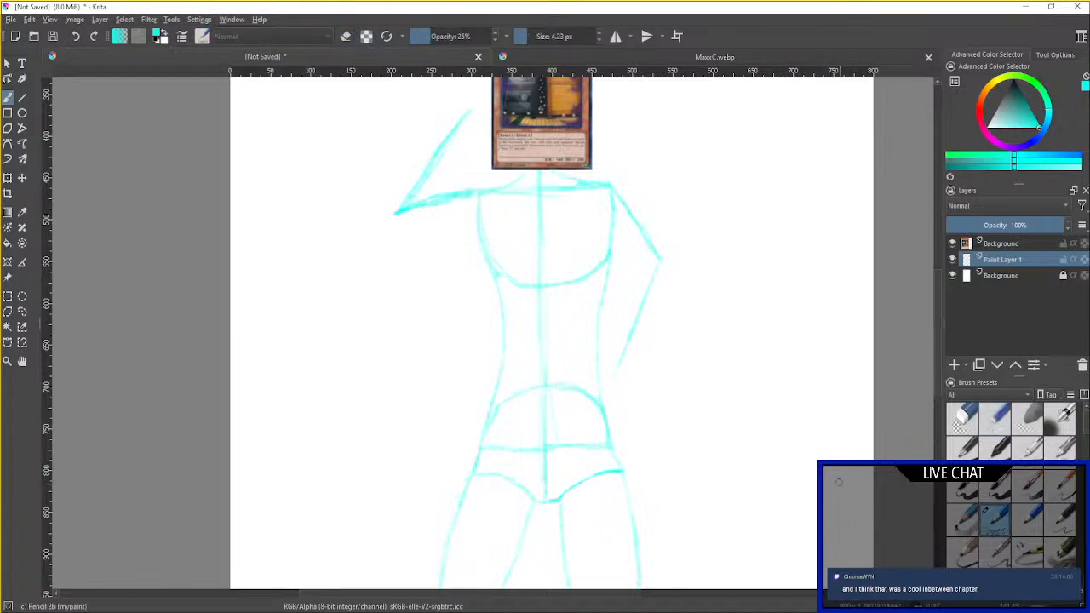
{"action": "scroll", "coordinate": [725, 352], "scroll_direction": "down", "scroll_amount": 2}
{"action": "scroll", "coordinate": [685, 328], "scroll_direction": "up", "scroll_amount": 4}
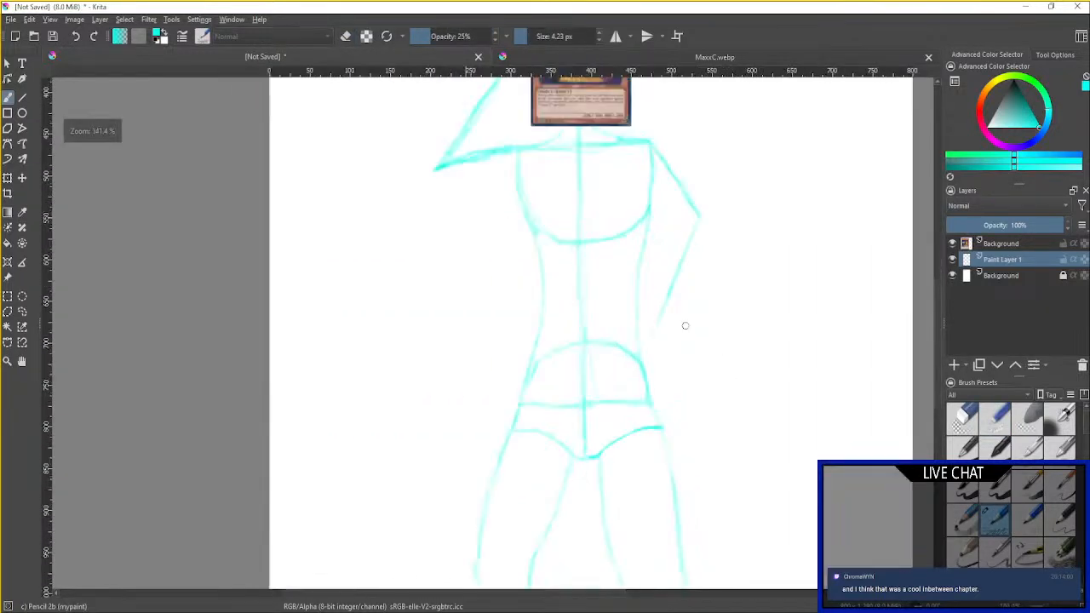
{"action": "left_click_drag", "start_coordinate": [686, 397], "coordinate": [671, 452]}
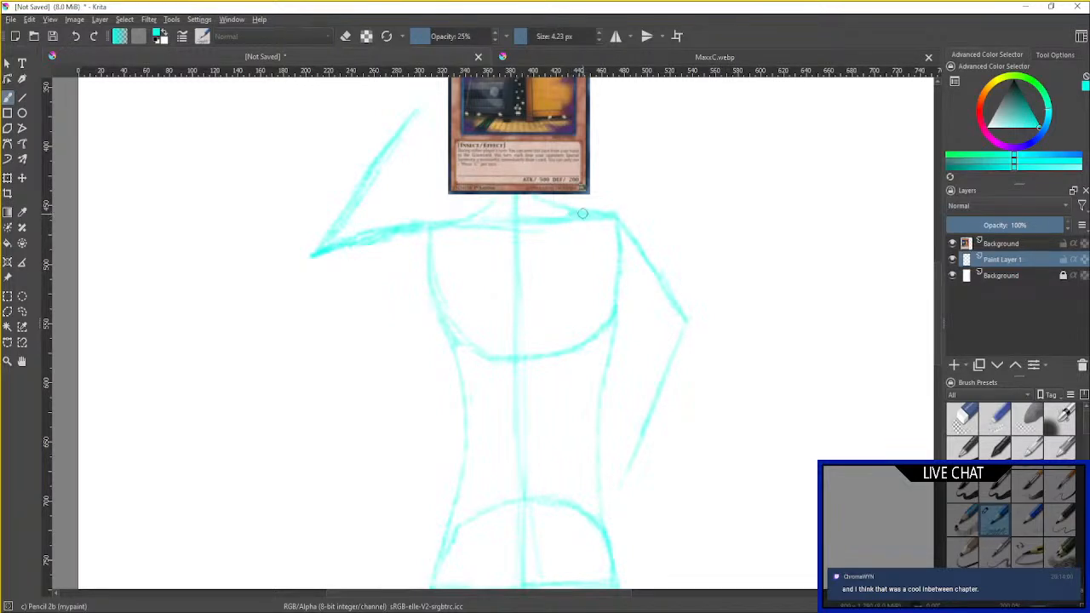
{"action": "left_click_drag", "start_coordinate": [662, 270], "coordinate": [689, 331]}
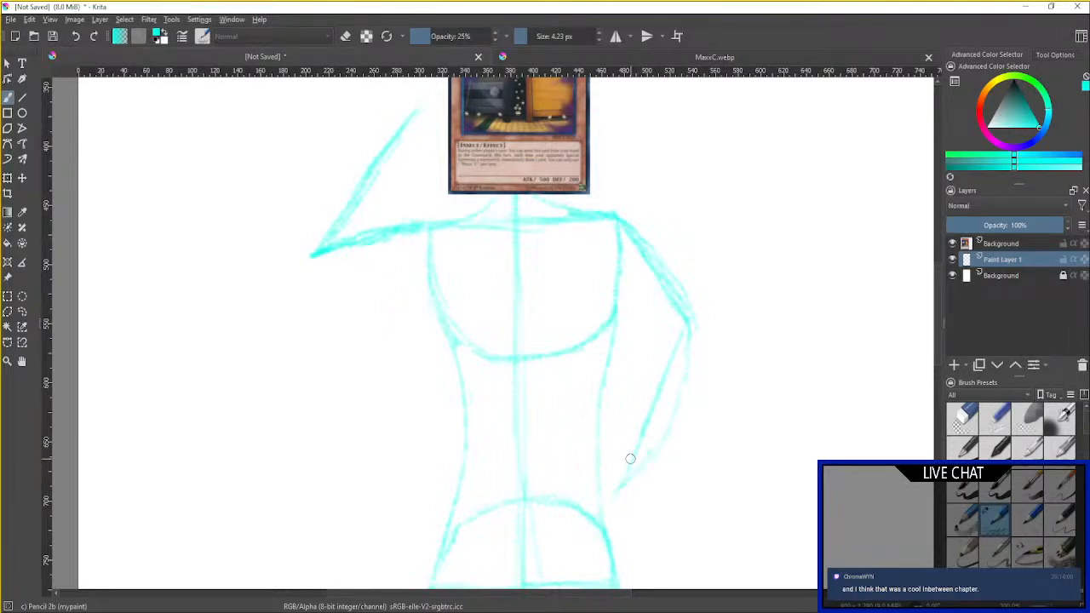
{"action": "left_click", "coordinate": [990, 415]}
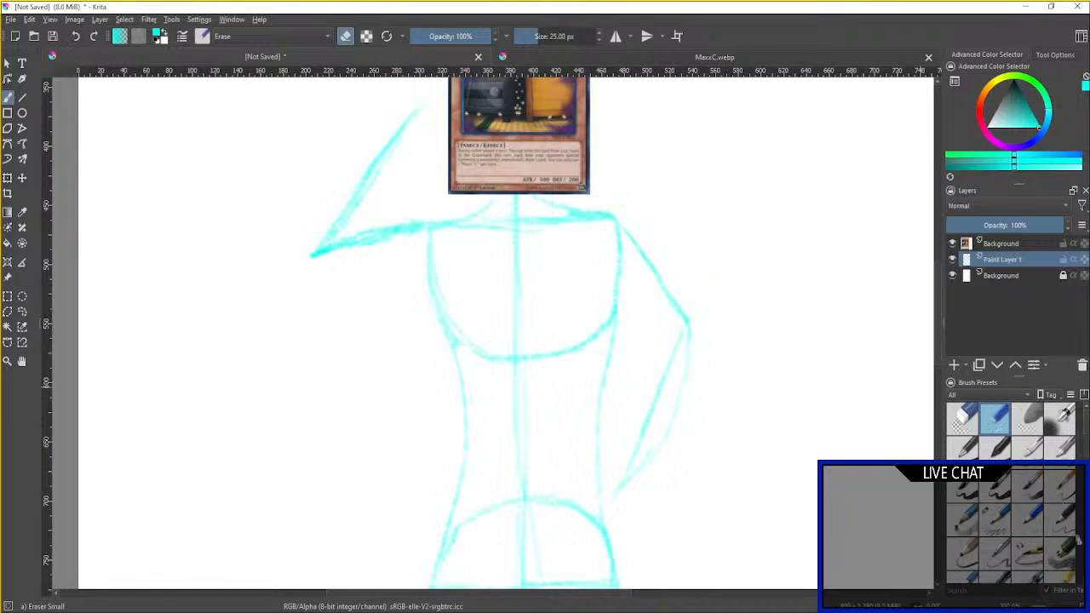
{"action": "left_click", "coordinate": [990, 523]}
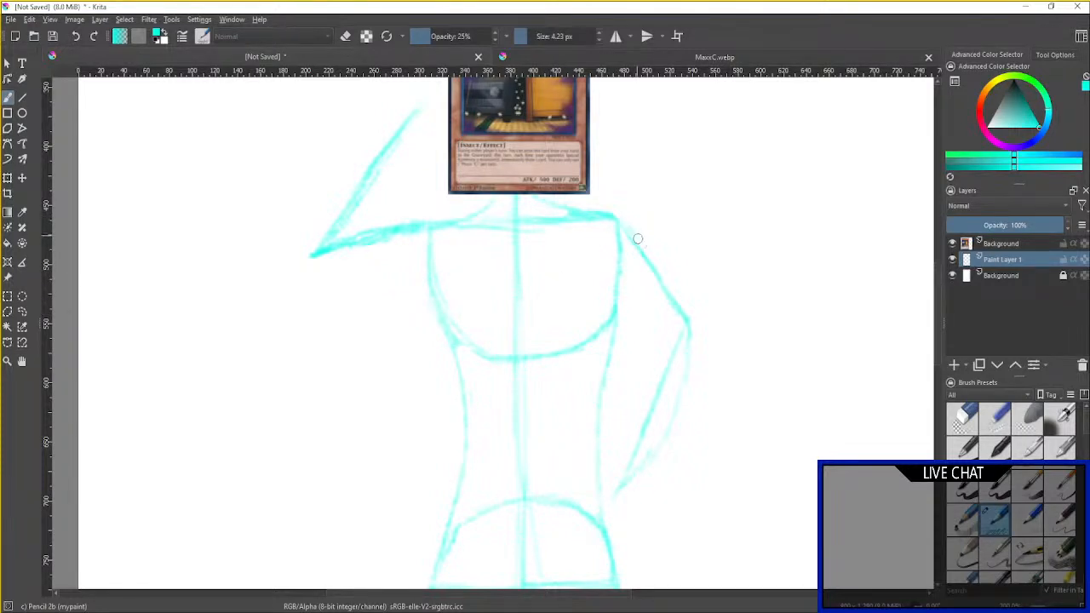
{"action": "left_click_drag", "start_coordinate": [662, 266], "coordinate": [687, 314]}
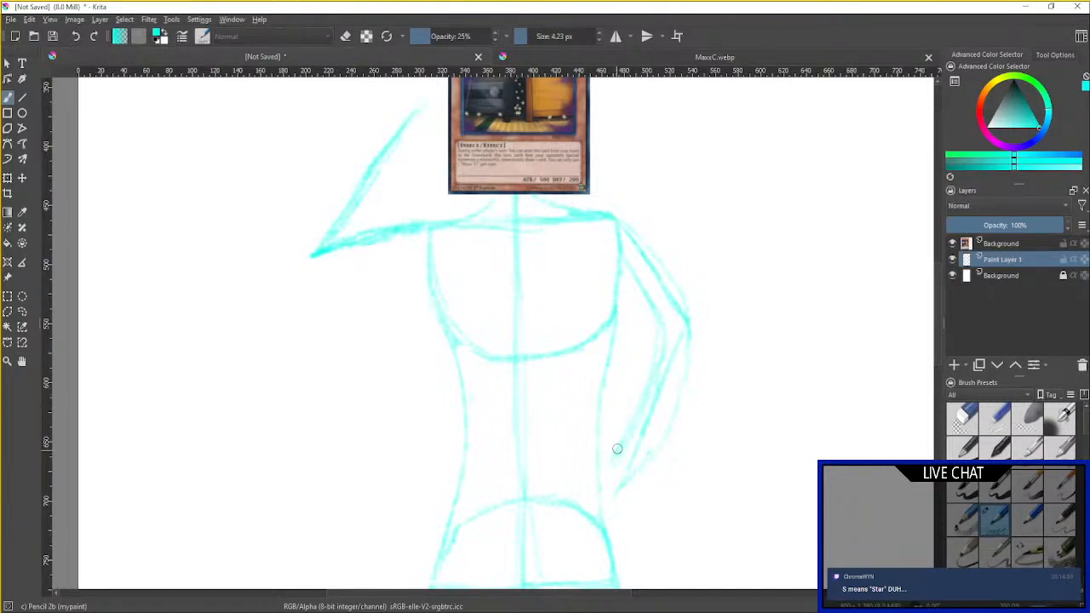
Try to erase the right-hand forearm's original guide line and thin the upper arm's outer line.
{"action": "left_click", "coordinate": [995, 426]}
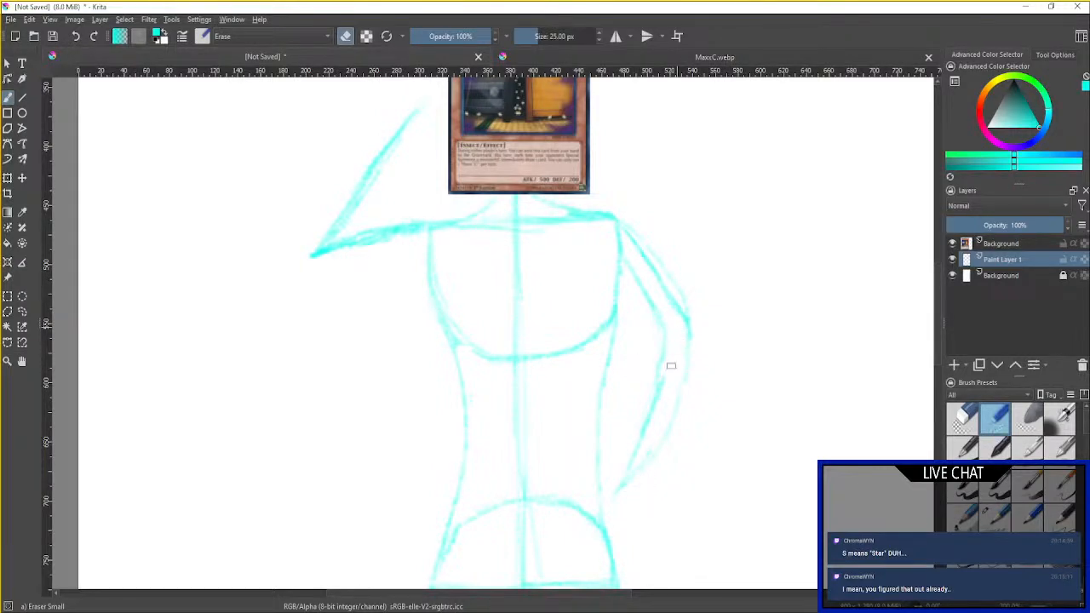
{"action": "left_click_drag", "start_coordinate": [652, 423], "coordinate": [635, 452]}
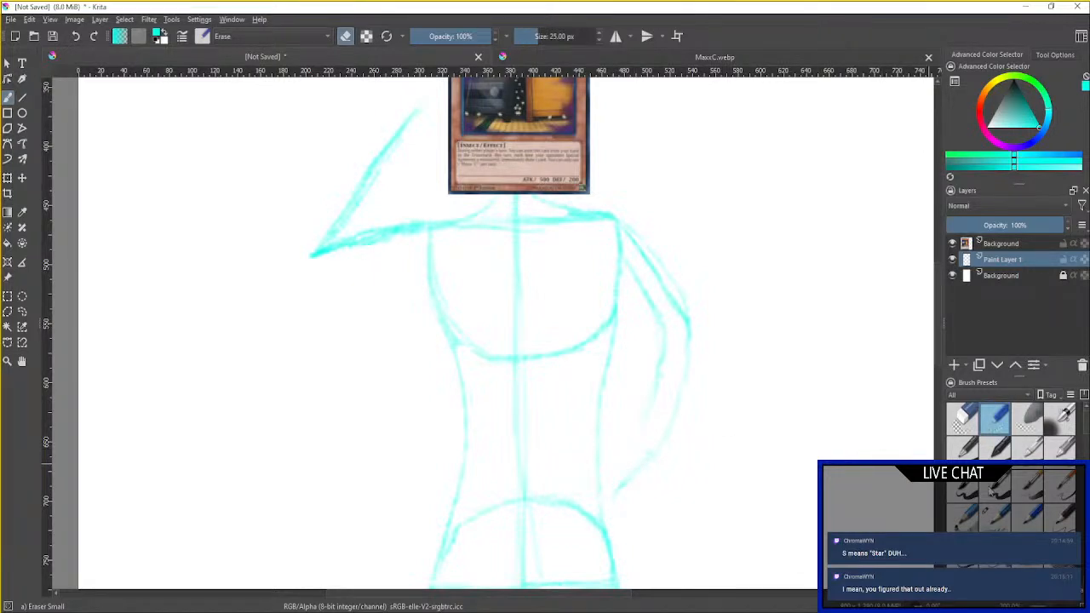
{"action": "left_click", "coordinate": [993, 519]}
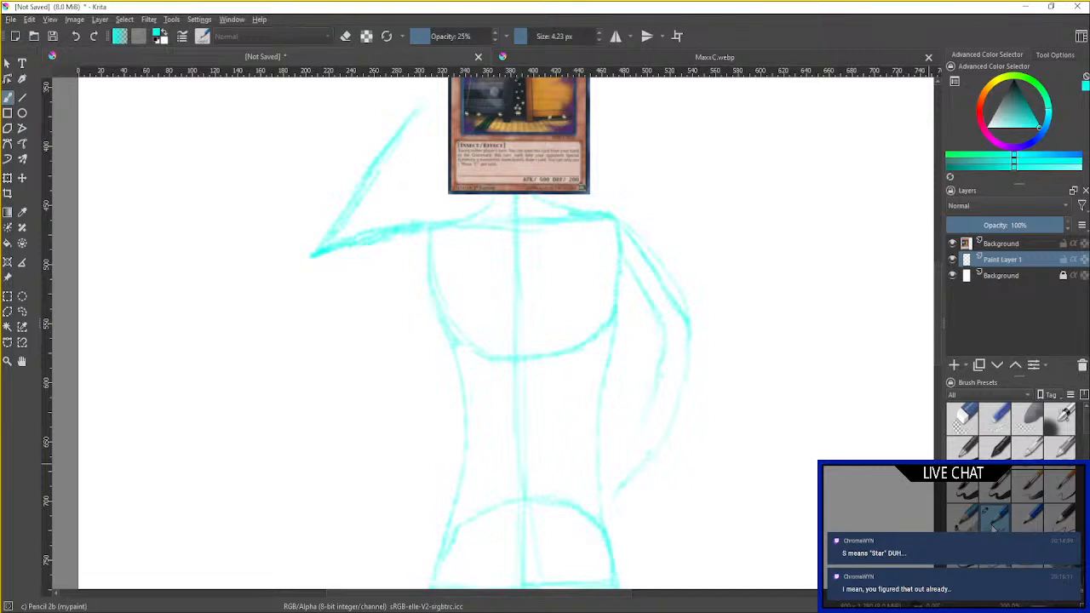
{"action": "left_click", "coordinate": [999, 430]}
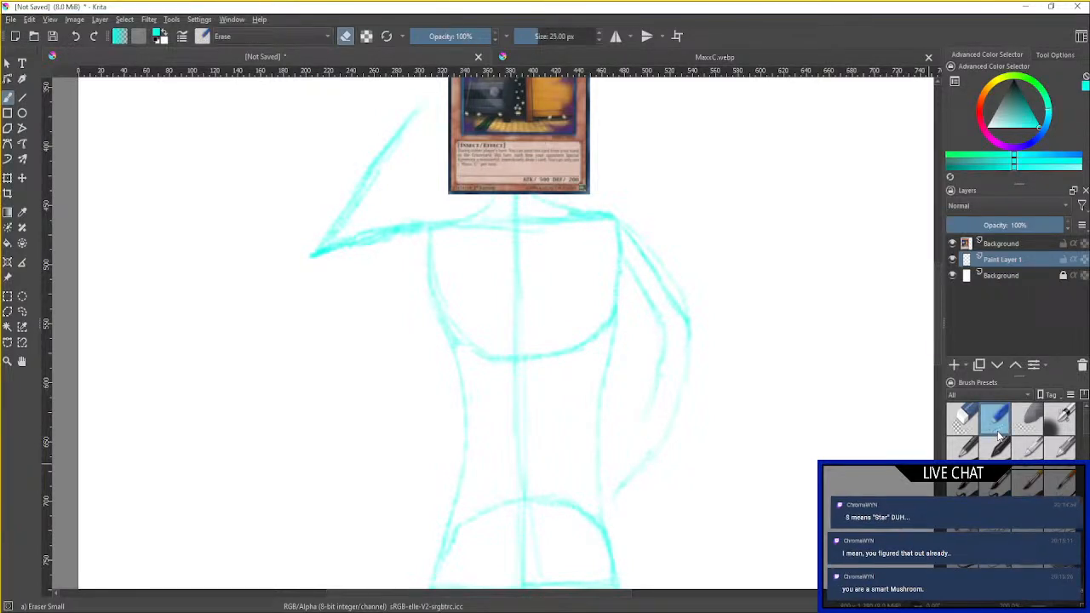
{"action": "left_click_drag", "start_coordinate": [644, 270], "coordinate": [665, 297]}
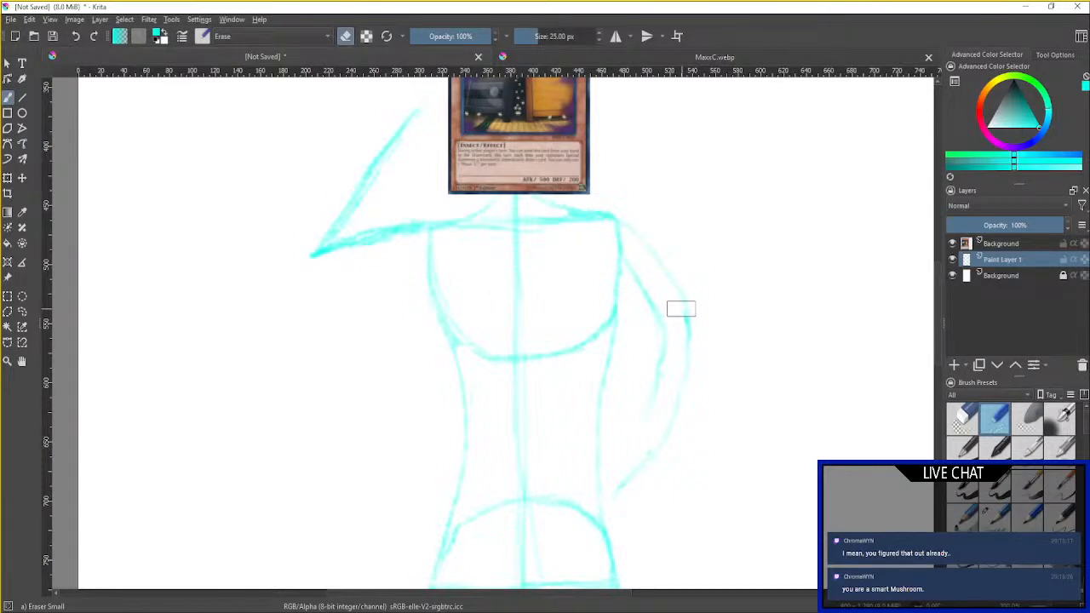
{"action": "key", "text": "ctrl+z"}
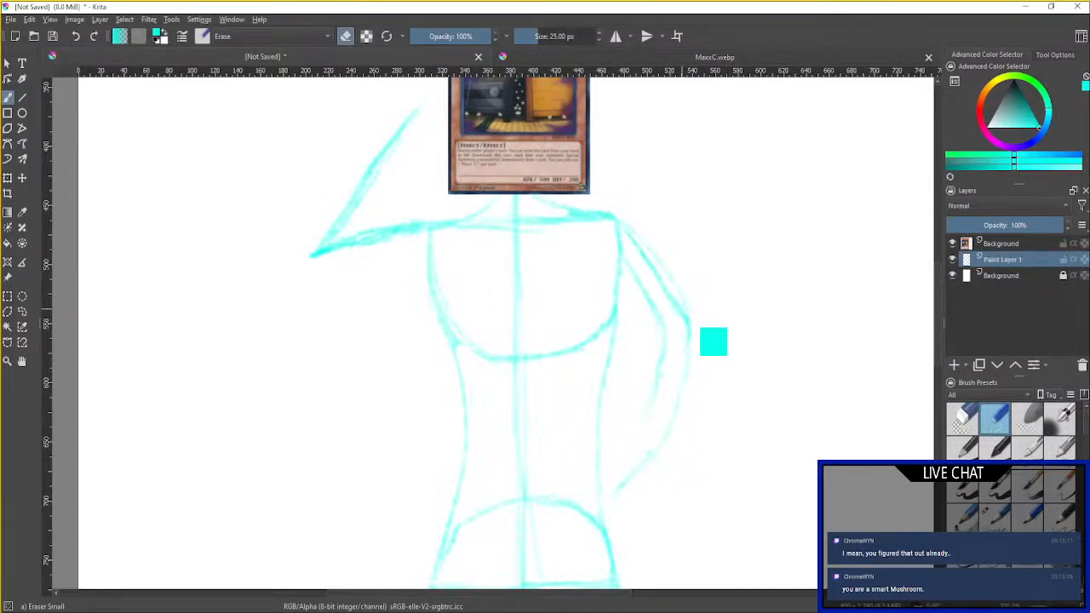
{"action": "key", "text": "ctrl+z"}
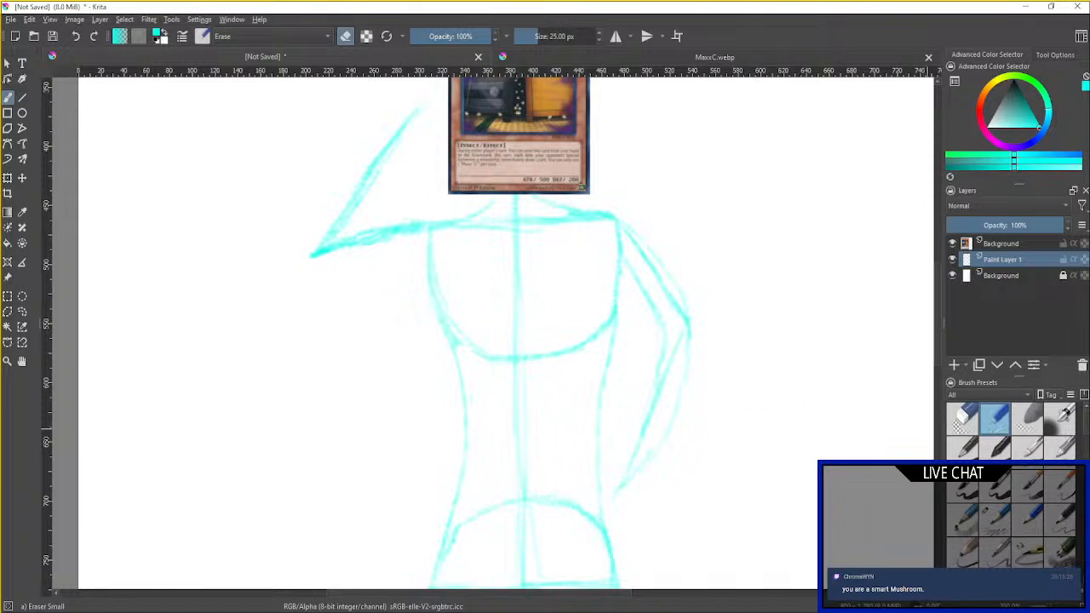
Redraw the right-hand forearm slimmer with Pencil 2b, closing it toward the wrist, and erase the wider old outer curve.
{"action": "left_click", "coordinate": [994, 518]}
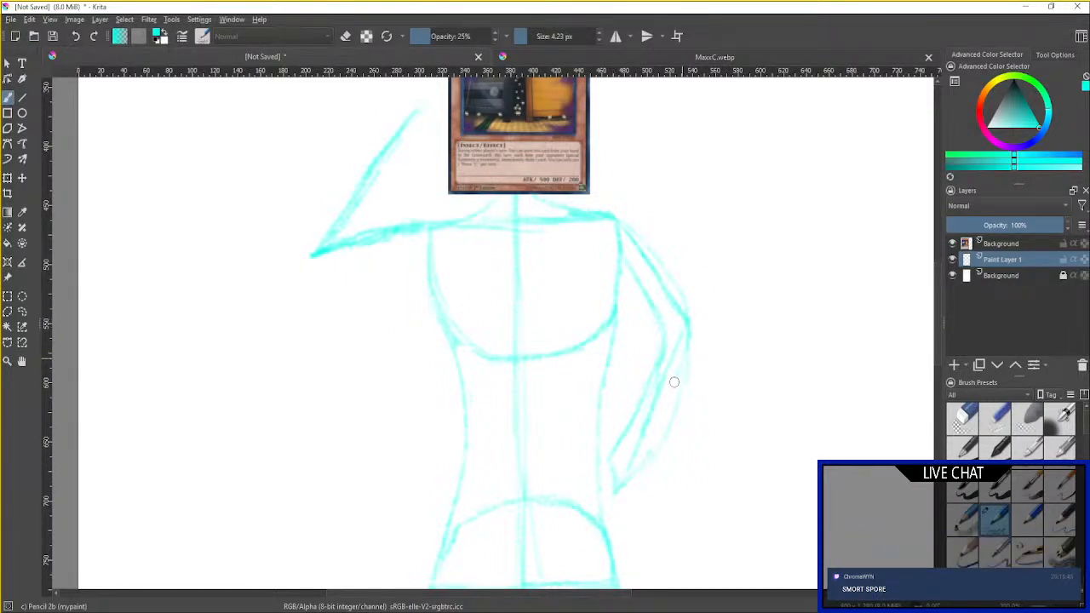
{"action": "left_click_drag", "start_coordinate": [674, 382], "coordinate": [630, 470]}
{"action": "left_click", "coordinate": [984, 430]}
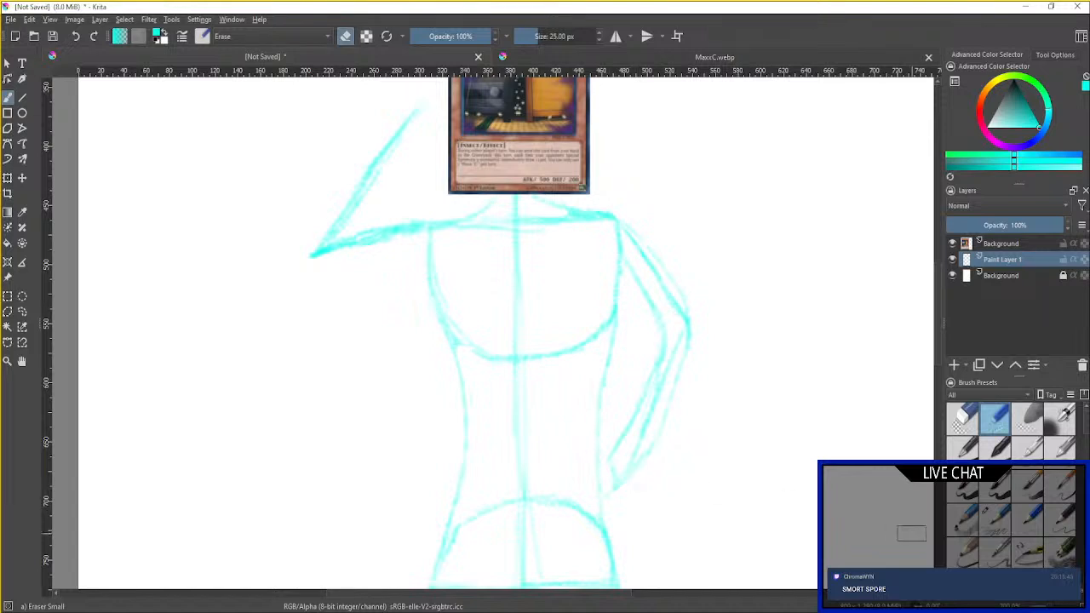
Sketch the neck-to-shoulder slopes on both sides of the figure with Pencil 2b, strengthening the shoulder lines.
{"action": "left_click", "coordinate": [1004, 515]}
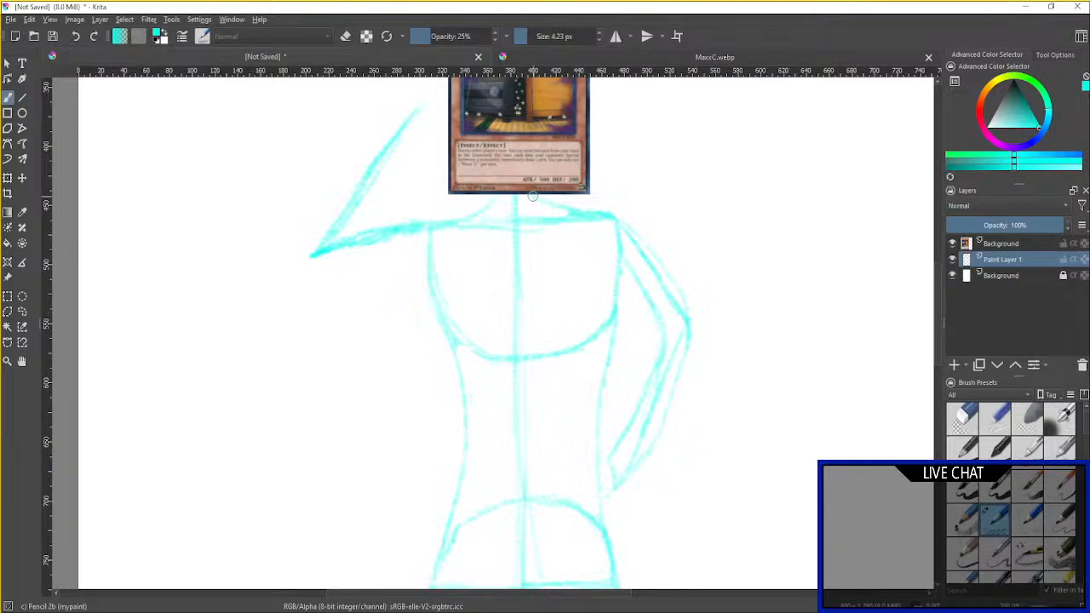
{"action": "left_click_drag", "start_coordinate": [530, 194], "coordinate": [628, 226]}
{"action": "left_click_drag", "start_coordinate": [496, 199], "coordinate": [324, 253]}
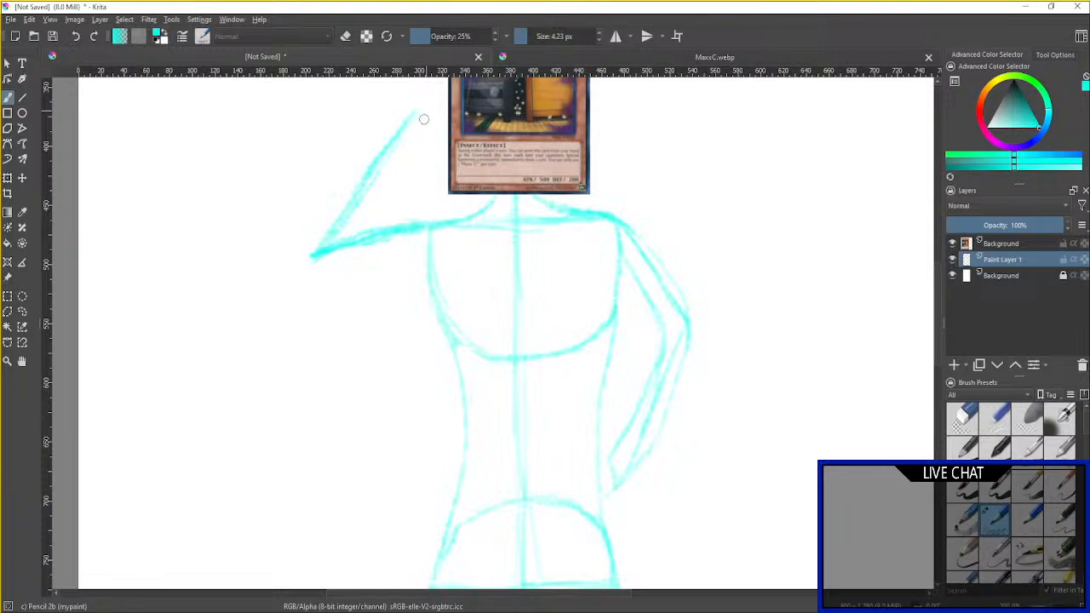
Sketch inner and outer contours along the raised left-hand forearm, from the wrist down to the elbow.
{"action": "left_click_drag", "start_coordinate": [419, 126], "coordinate": [362, 205]}
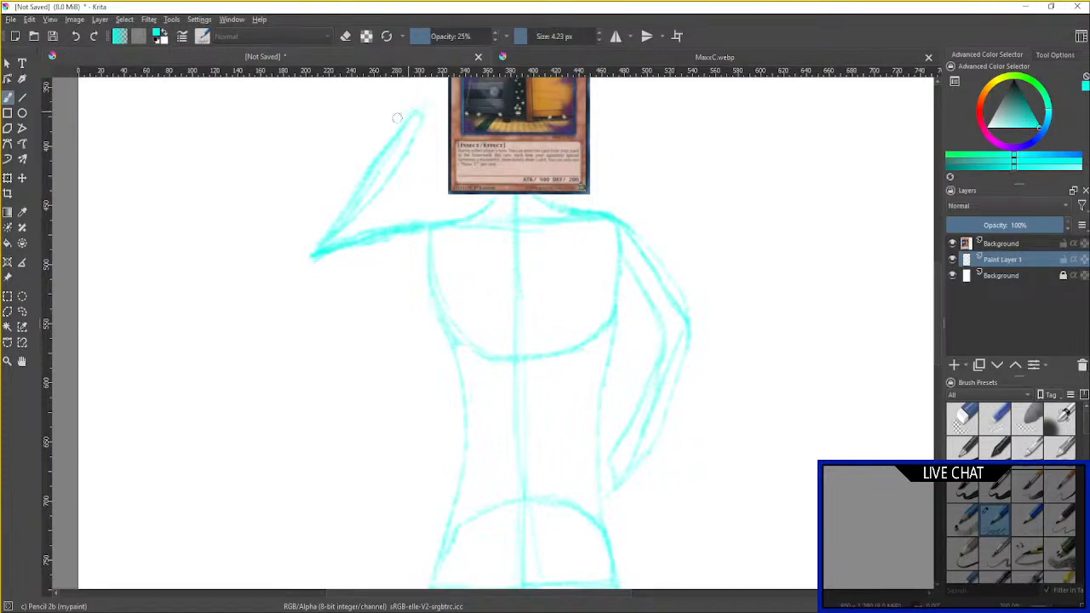
{"action": "left_click_drag", "start_coordinate": [365, 147], "coordinate": [316, 219]}
{"action": "left_click_drag", "start_coordinate": [305, 268], "coordinate": [302, 270]}
Sketch a horizontal guide line across the upper chest between the torso's sides and show the canvas grid.
{"action": "left_click_drag", "start_coordinate": [613, 253], "coordinate": [433, 263]}
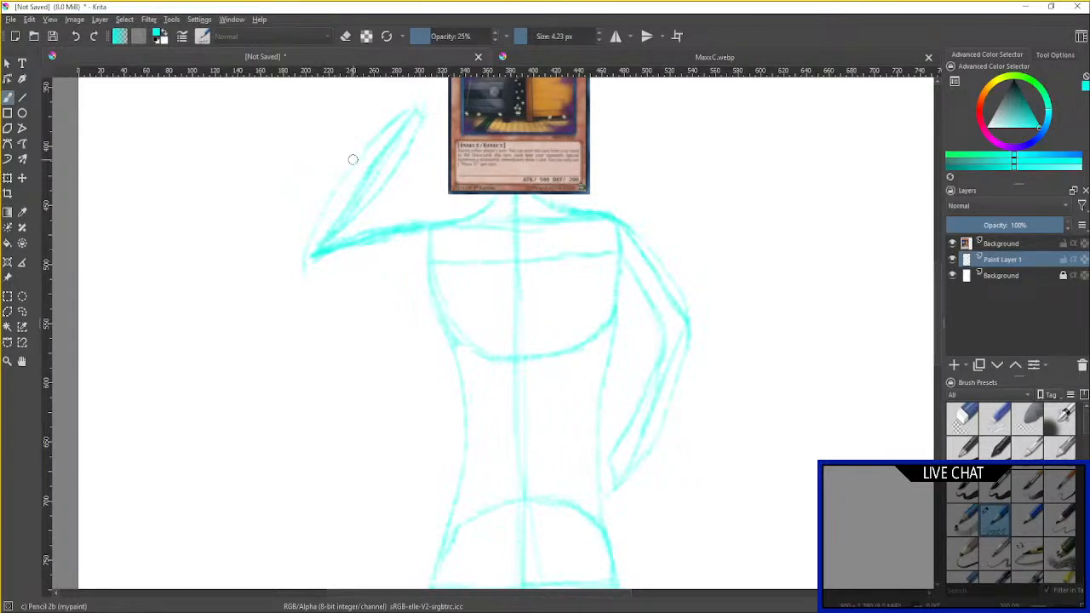
{"action": "left_click", "coordinate": [49, 19]}
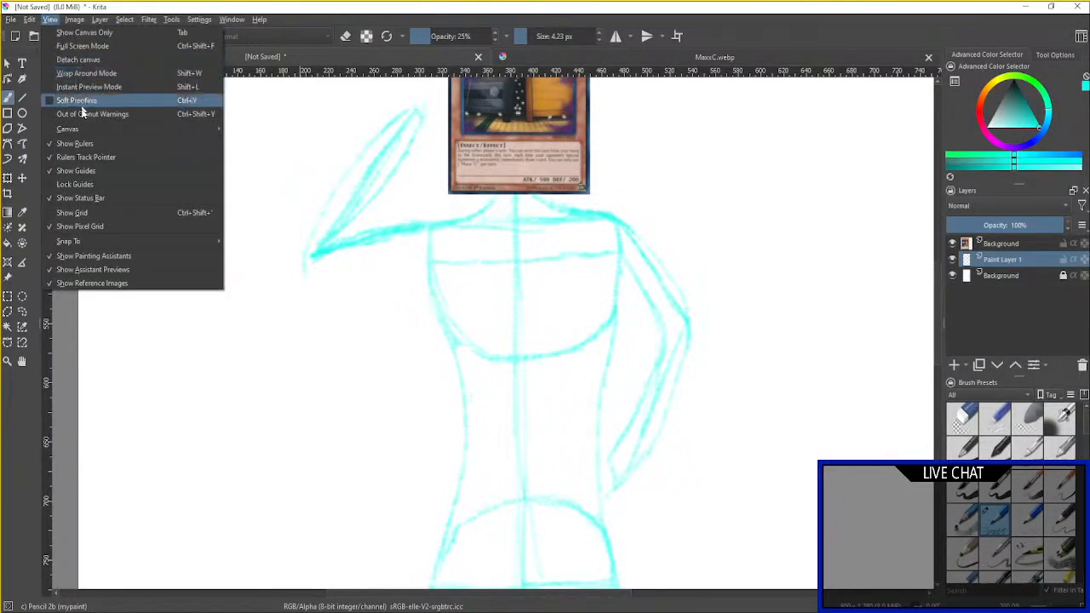
{"action": "left_click", "coordinate": [51, 212]}
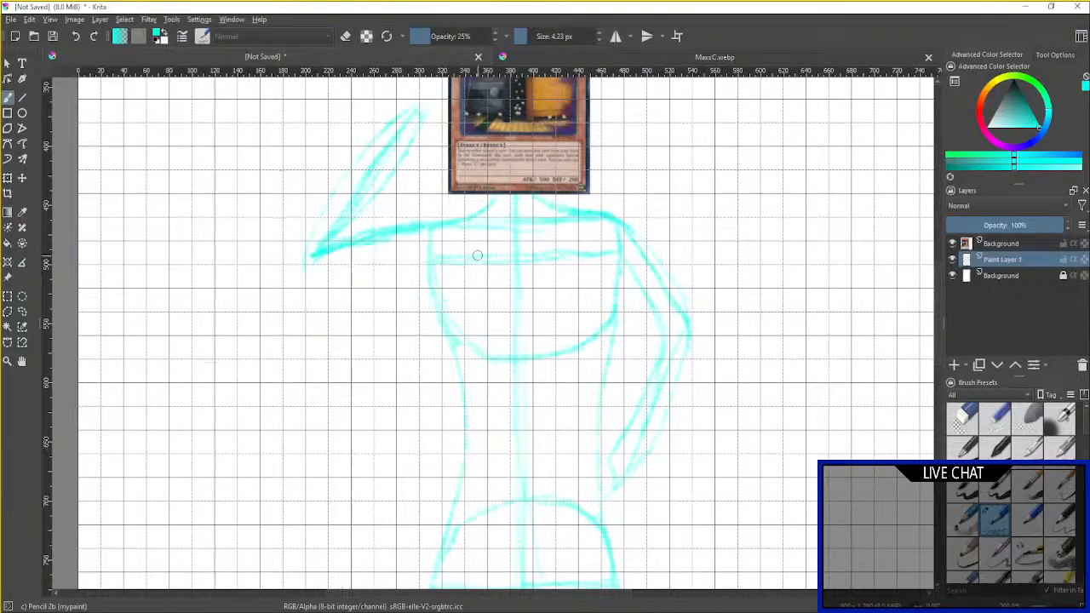
Erase the doubled lower stroke of the upper-chest guide line with Eraser Small, leaving a single line.
{"action": "left_click", "coordinate": [994, 417]}
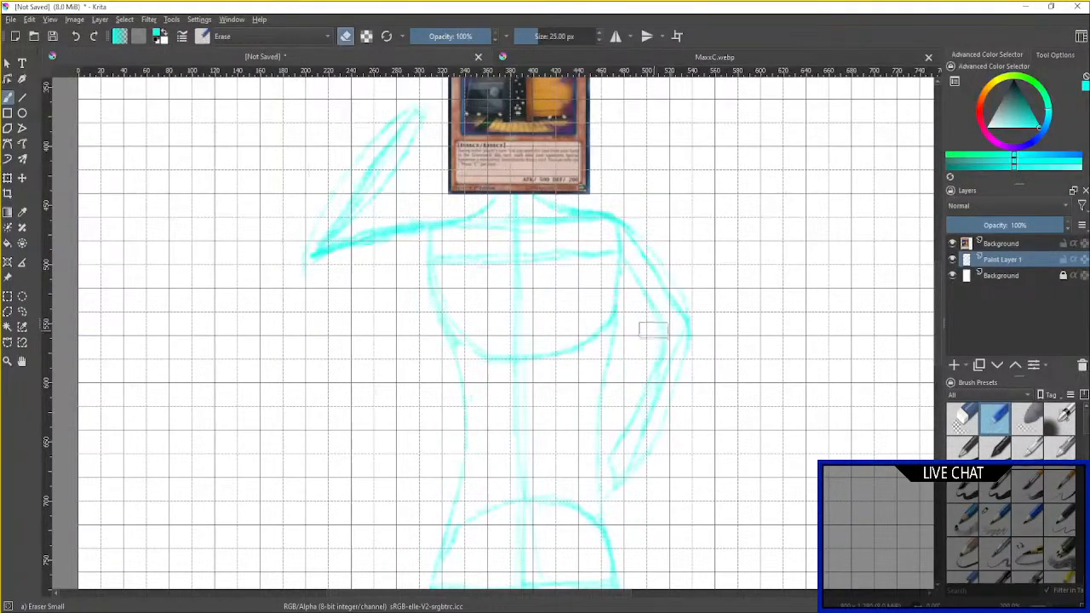
{"action": "scroll", "coordinate": [652, 327], "scroll_direction": "up", "scroll_amount": 2}
{"action": "left_click_drag", "start_coordinate": [552, 298], "coordinate": [655, 460]}
{"action": "scroll", "coordinate": [591, 436], "scroll_direction": "up", "scroll_amount": 2}
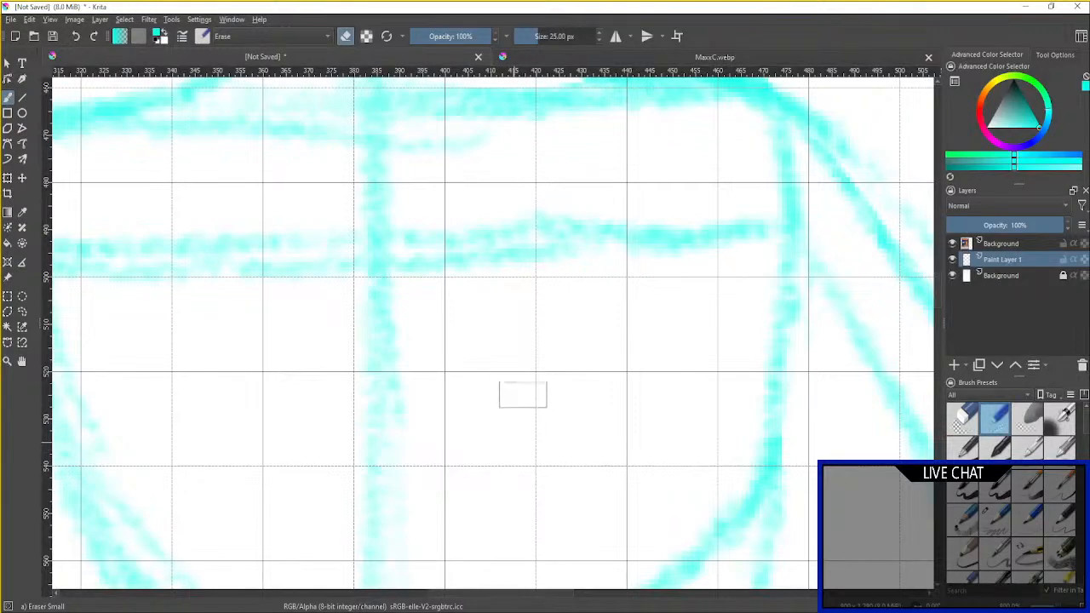
{"action": "mouse_move", "coordinate": [571, 270]}
{"action": "left_mouse_down"}
{"action": "mouse_move", "coordinate": [544, 261]}
{"action": "mouse_move", "coordinate": [425, 271]}
{"action": "left_mouse_up"}
{"action": "mouse_move", "coordinate": [487, 308]}
{"action": "left_mouse_down"}
{"action": "mouse_move", "coordinate": [618, 307]}
{"action": "mouse_move", "coordinate": [755, 341]}
{"action": "left_mouse_up"}
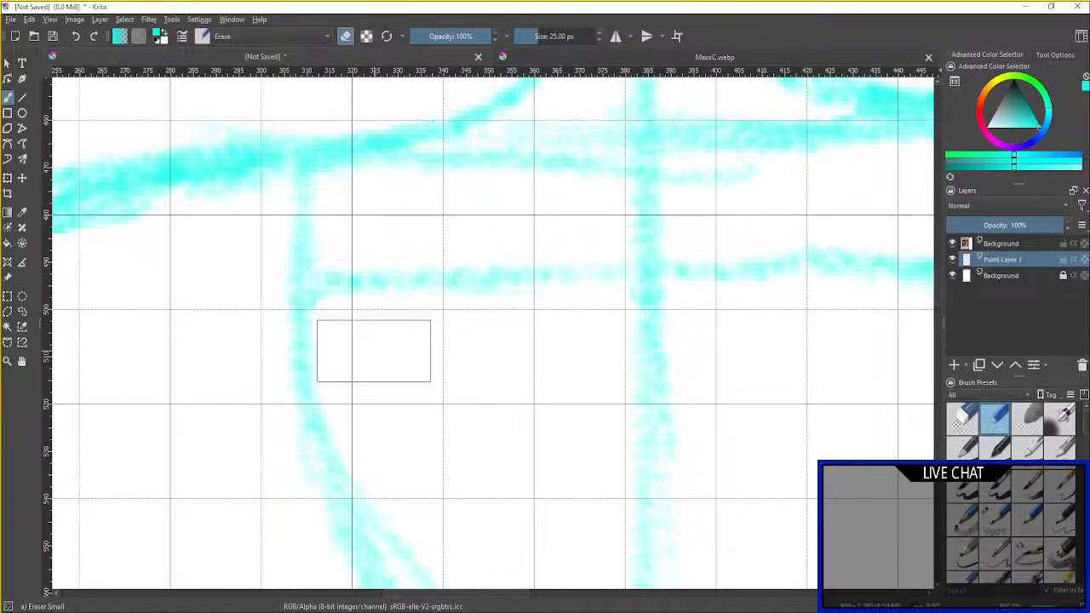
{"action": "scroll", "coordinate": [374, 351], "scroll_direction": "down", "scroll_amount": 5}
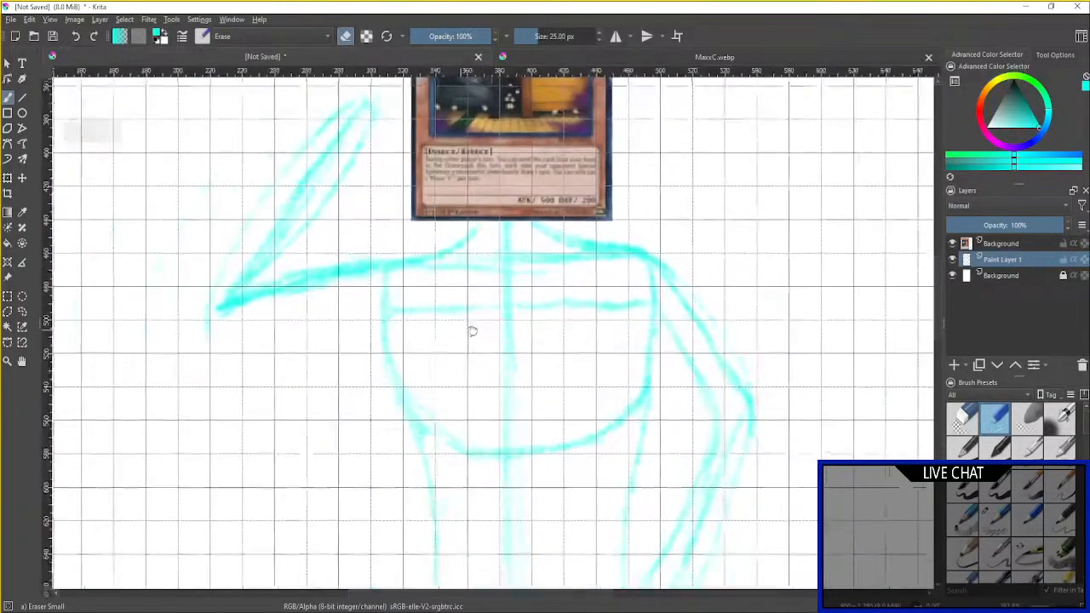
Sketch the left-hand upper arm's lower contour from the armpit to a rounded elbow with Pencil 2b.
{"action": "left_click", "coordinate": [994, 517]}
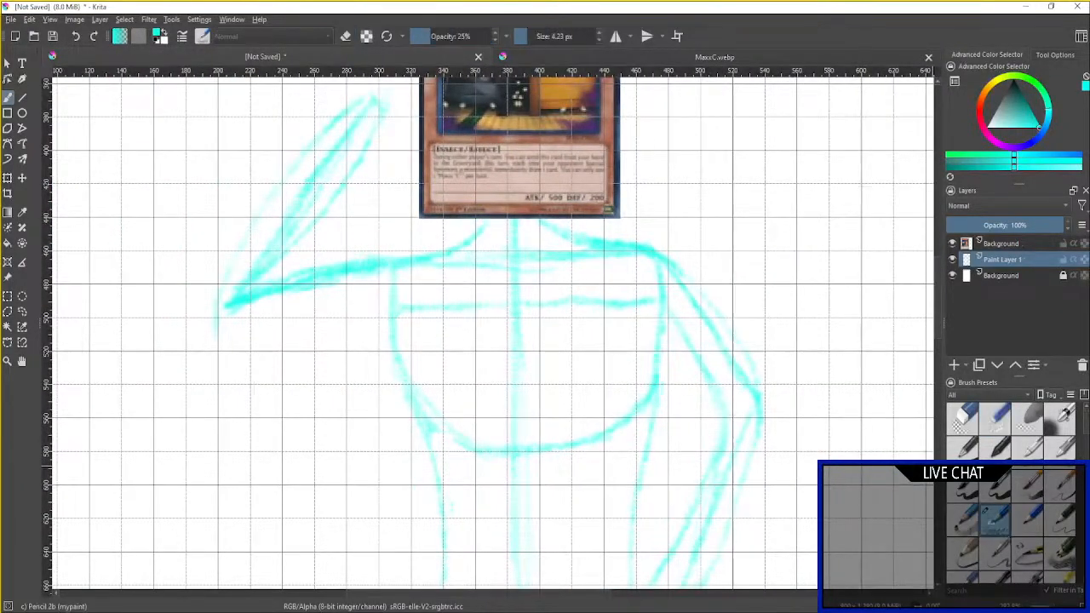
{"action": "left_click_drag", "start_coordinate": [670, 457], "coordinate": [720, 449]}
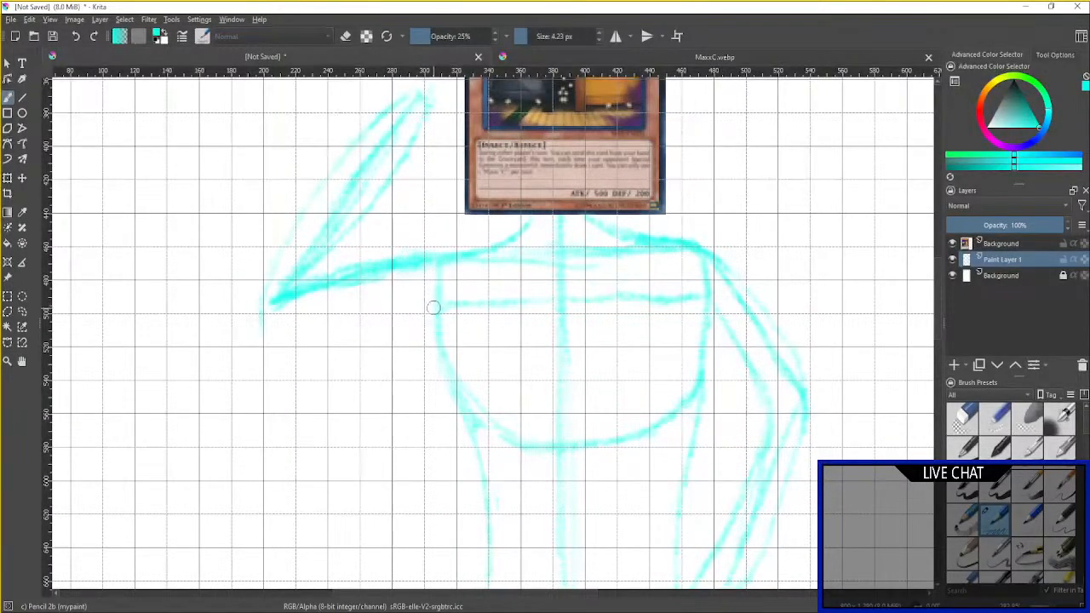
{"action": "mouse_move", "coordinate": [428, 316]}
{"action": "left_mouse_down"}
{"action": "mouse_move", "coordinate": [392, 326]}
{"action": "mouse_move", "coordinate": [442, 299]}
{"action": "mouse_move", "coordinate": [365, 340]}
{"action": "left_mouse_up"}
{"action": "left_click_drag", "start_coordinate": [426, 316], "coordinate": [336, 348]}
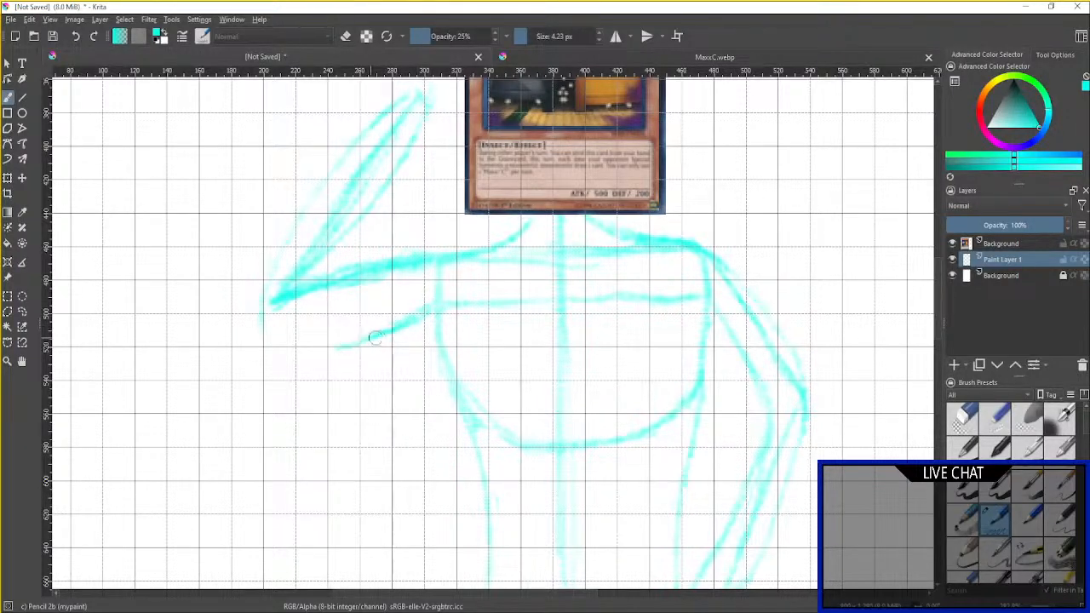
{"action": "mouse_move", "coordinate": [261, 292]}
{"action": "left_mouse_down"}
{"action": "mouse_move", "coordinate": [280, 342]}
{"action": "mouse_move", "coordinate": [320, 345]}
{"action": "left_mouse_up"}
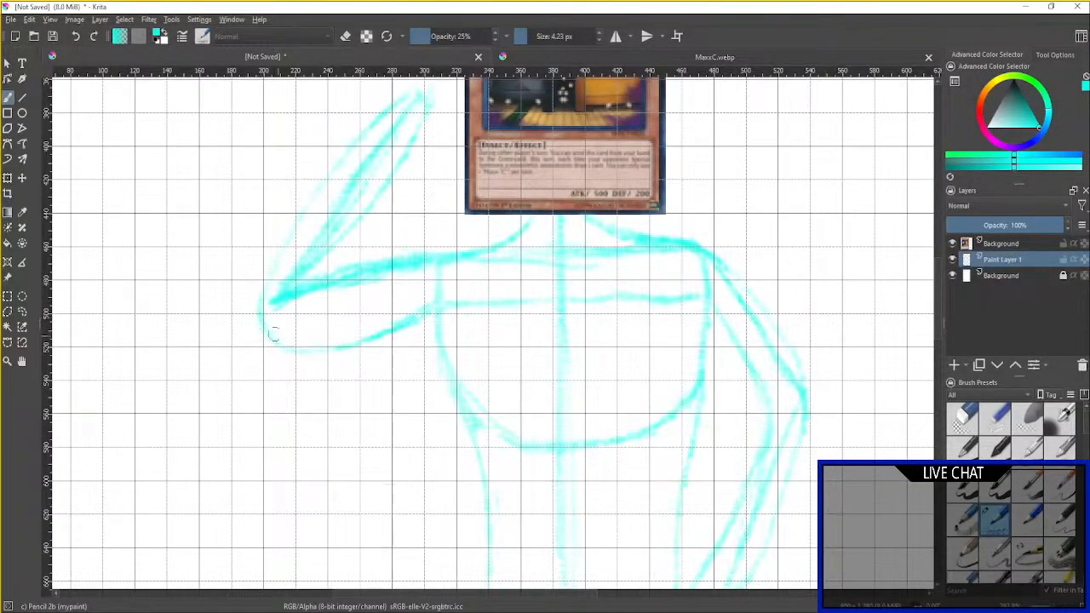
Redraw the left-hand upper arm's underside slimmer and erase the wider old curve below it with Eraser Small.
{"action": "mouse_move", "coordinate": [287, 333]}
{"action": "left_mouse_down"}
{"action": "mouse_move", "coordinate": [331, 335]}
{"action": "mouse_move", "coordinate": [431, 304]}
{"action": "mouse_move", "coordinate": [349, 327]}
{"action": "left_mouse_up"}
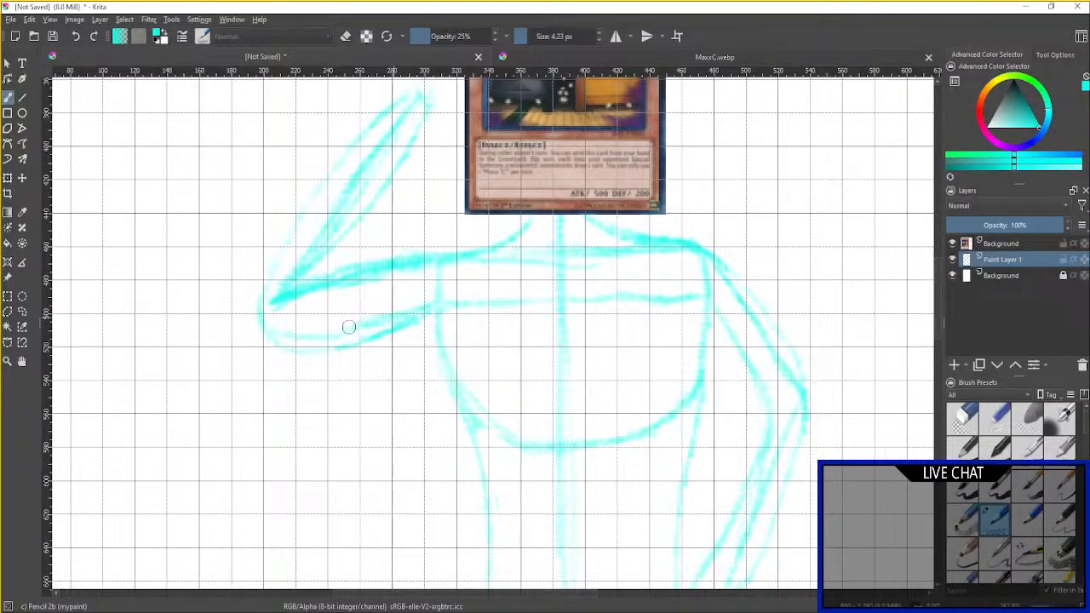
{"action": "left_click", "coordinate": [998, 417]}
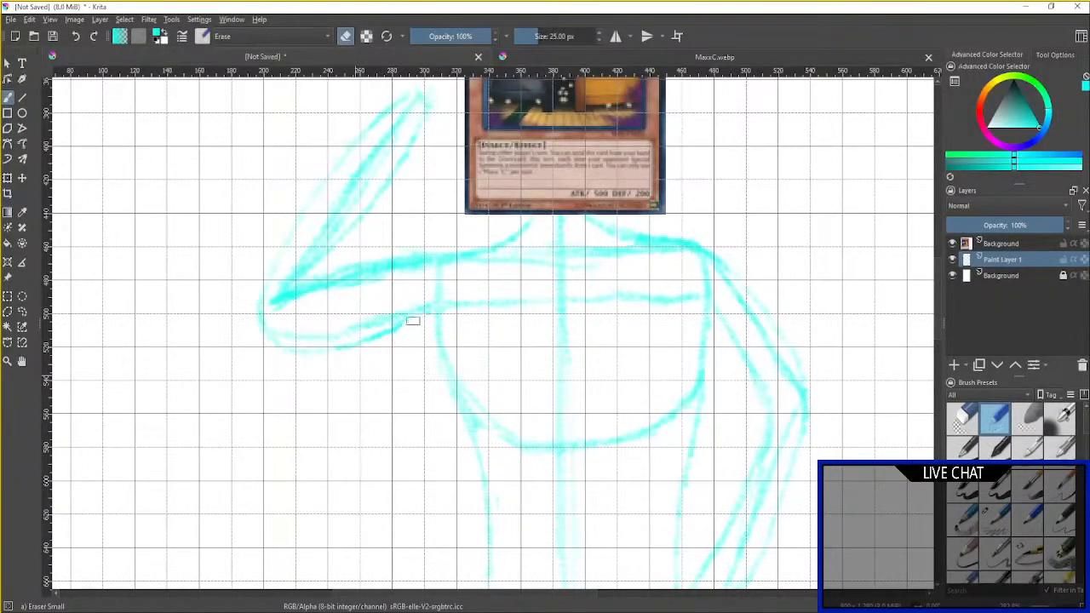
{"action": "mouse_move", "coordinate": [413, 321]}
{"action": "left_mouse_down"}
{"action": "mouse_move", "coordinate": [311, 351]}
{"action": "mouse_move", "coordinate": [218, 327]}
{"action": "left_mouse_up"}
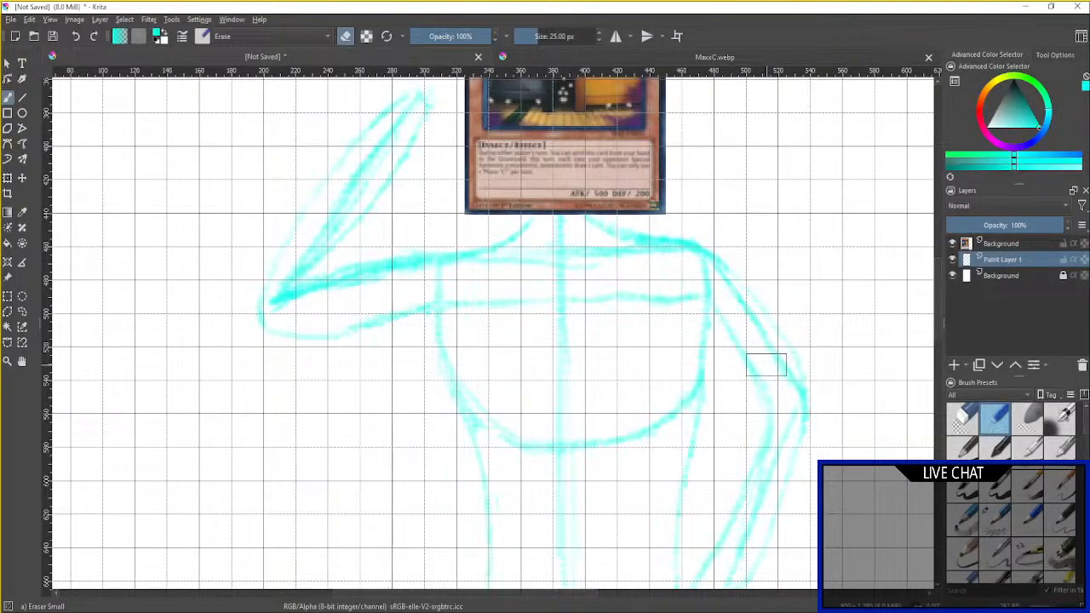
{"action": "scroll", "coordinate": [715, 306], "scroll_direction": "down", "scroll_amount": 1}
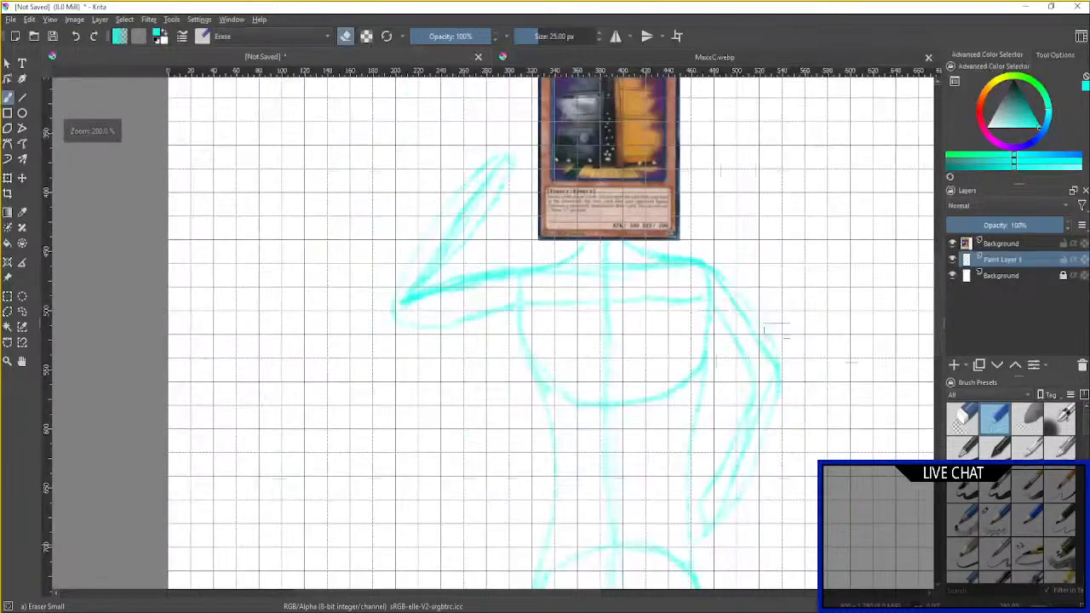
{"action": "key", "text": "slash"}
{"action": "scroll", "coordinate": [708, 294], "scroll_direction": "up", "scroll_amount": 2}
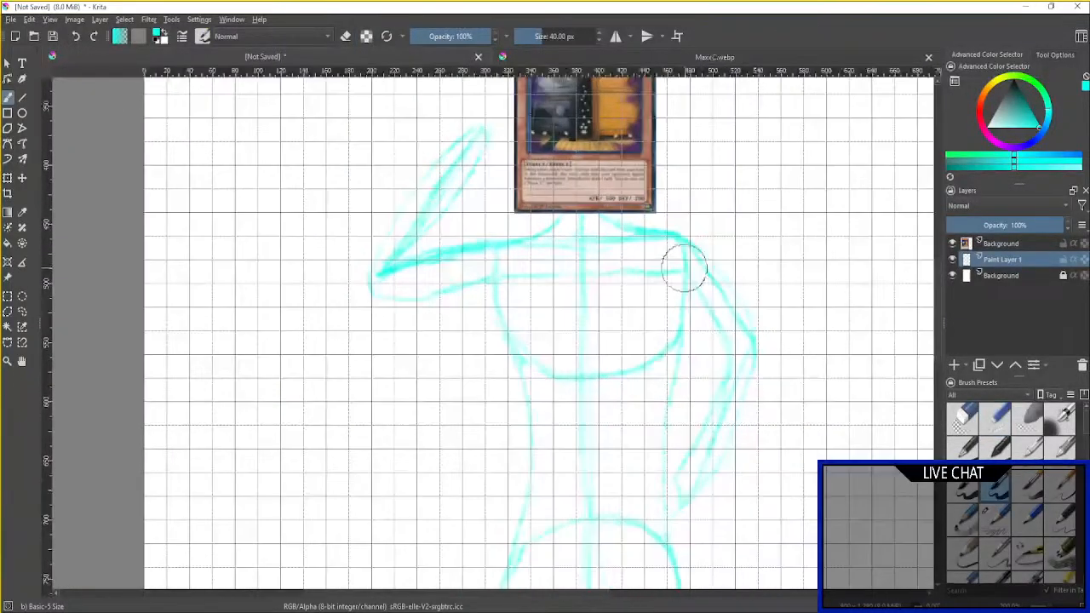
{"action": "left_click_drag", "start_coordinate": [594, 274], "coordinate": [526, 241]}
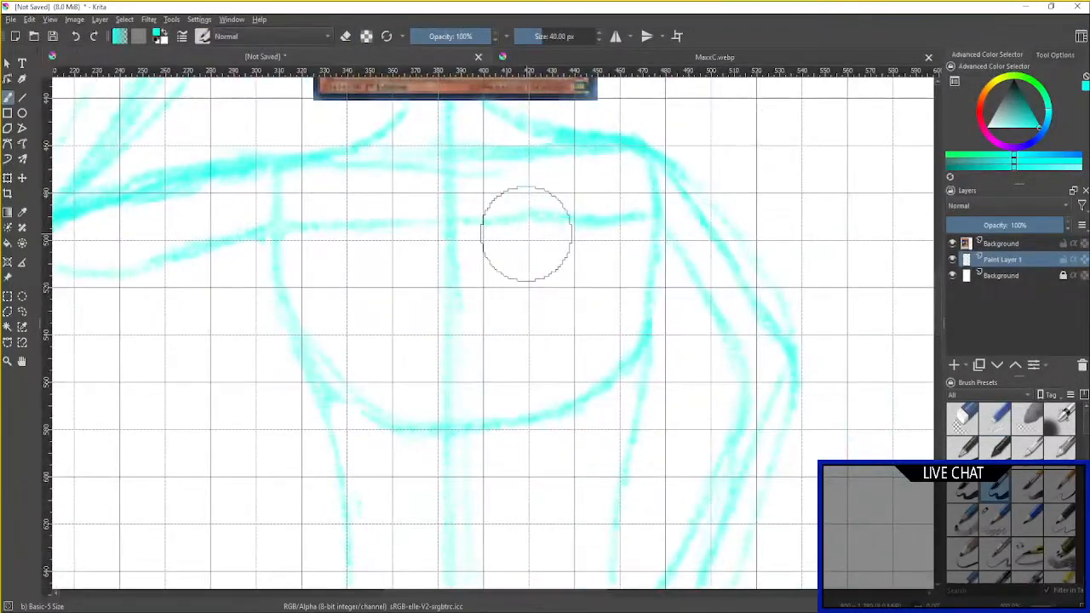
{"action": "scroll", "coordinate": [525, 233], "scroll_direction": "down", "scroll_amount": 2}
{"action": "scroll", "coordinate": [510, 325], "scroll_direction": "up", "scroll_amount": 3}
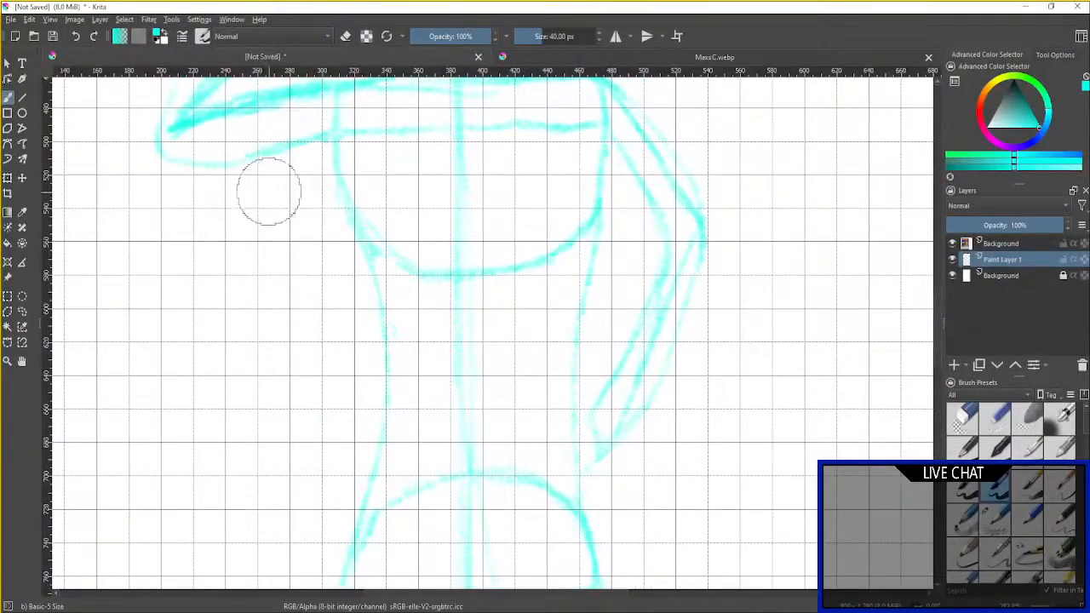
{"action": "left_click_drag", "start_coordinate": [340, 128], "coordinate": [327, 191]}
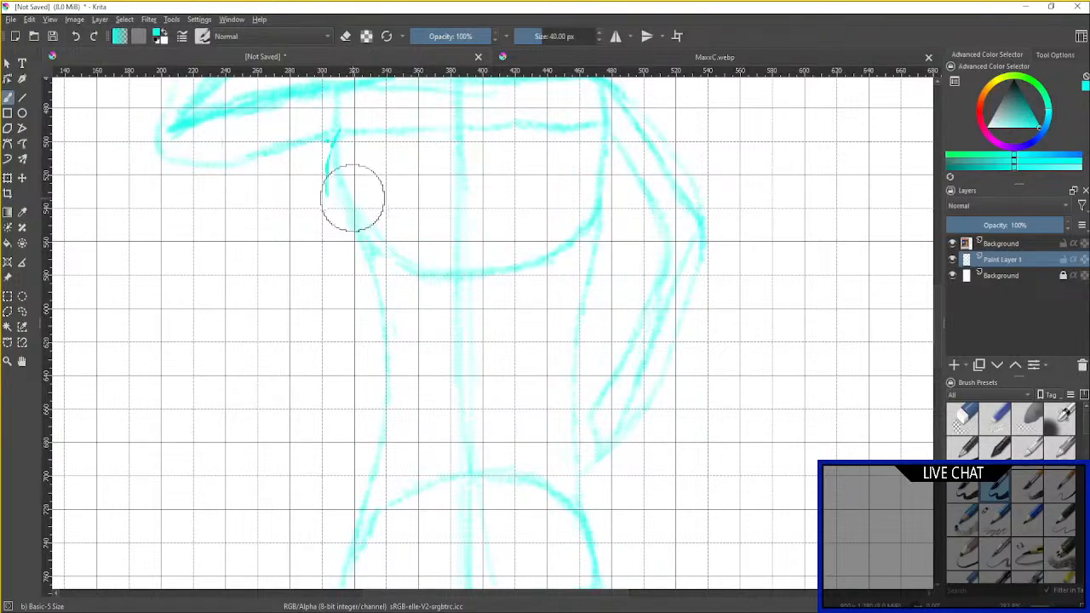
{"action": "key", "text": "ctrl+z"}
{"action": "key", "text": "ctrl+z"}
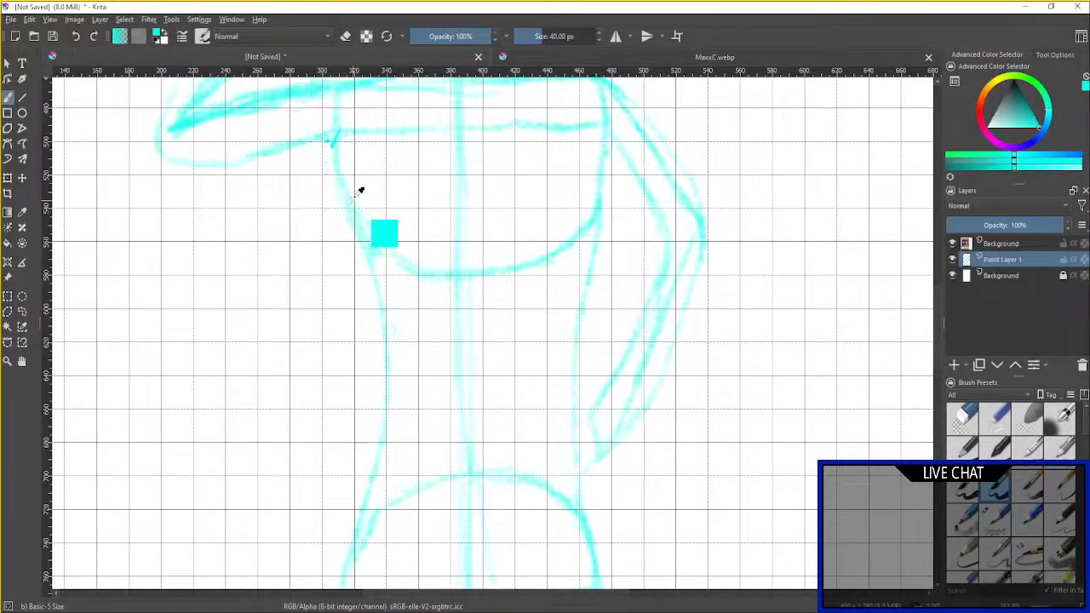
Sketch rounded bust contours on both sides of the ribcage with Pencil 2b, then narrow the right-hand one and erase its wider outer curve.
{"action": "left_click", "coordinate": [988, 517]}
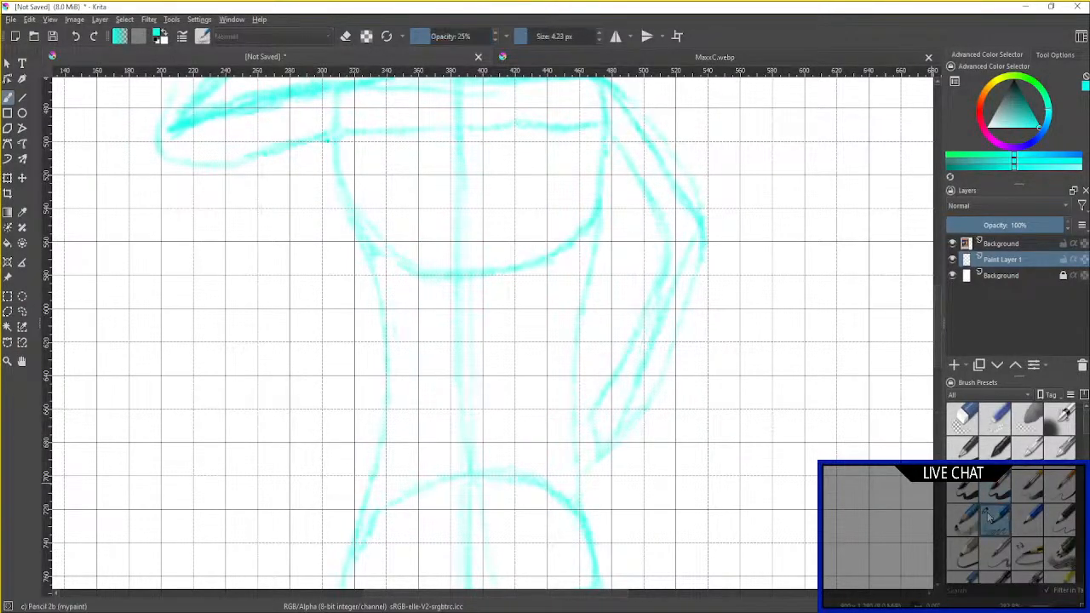
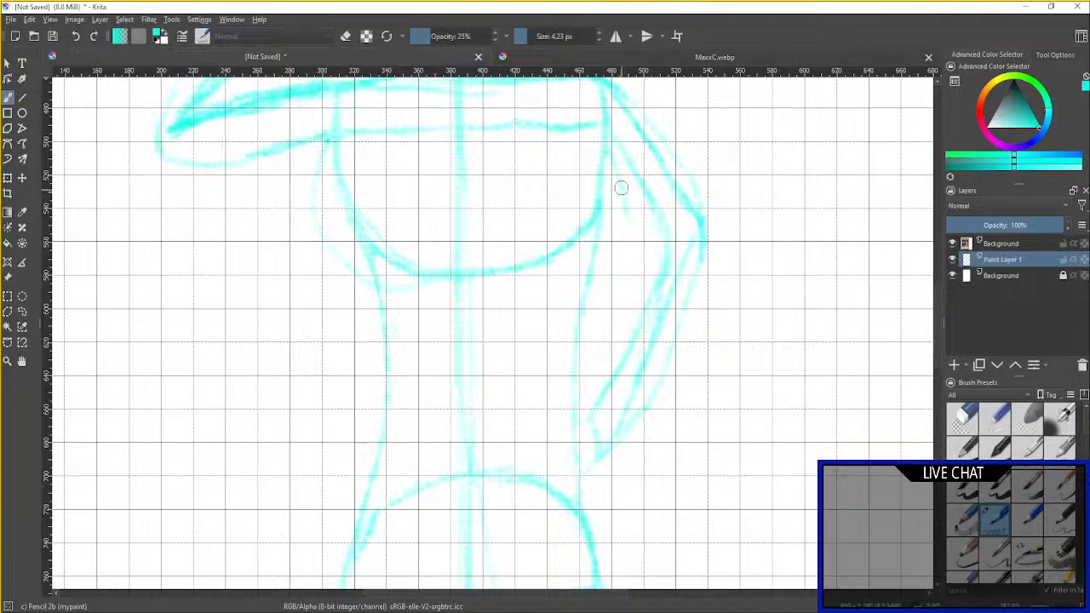
{"action": "mouse_move", "coordinate": [623, 184]}
{"action": "left_mouse_down"}
{"action": "mouse_move", "coordinate": [623, 262]}
{"action": "mouse_move", "coordinate": [570, 288]}
{"action": "mouse_move", "coordinate": [582, 285]}
{"action": "mouse_move", "coordinate": [528, 286]}
{"action": "left_mouse_up"}
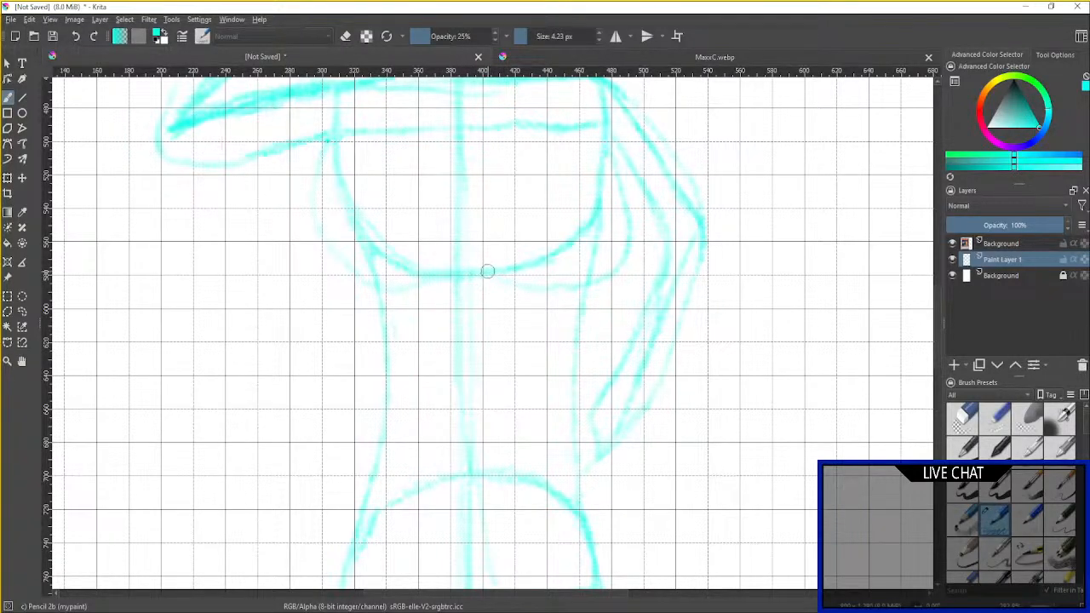
{"action": "mouse_move", "coordinate": [498, 286]}
{"action": "left_mouse_down"}
{"action": "mouse_move", "coordinate": [535, 289]}
{"action": "mouse_move", "coordinate": [561, 276]}
{"action": "left_mouse_up"}
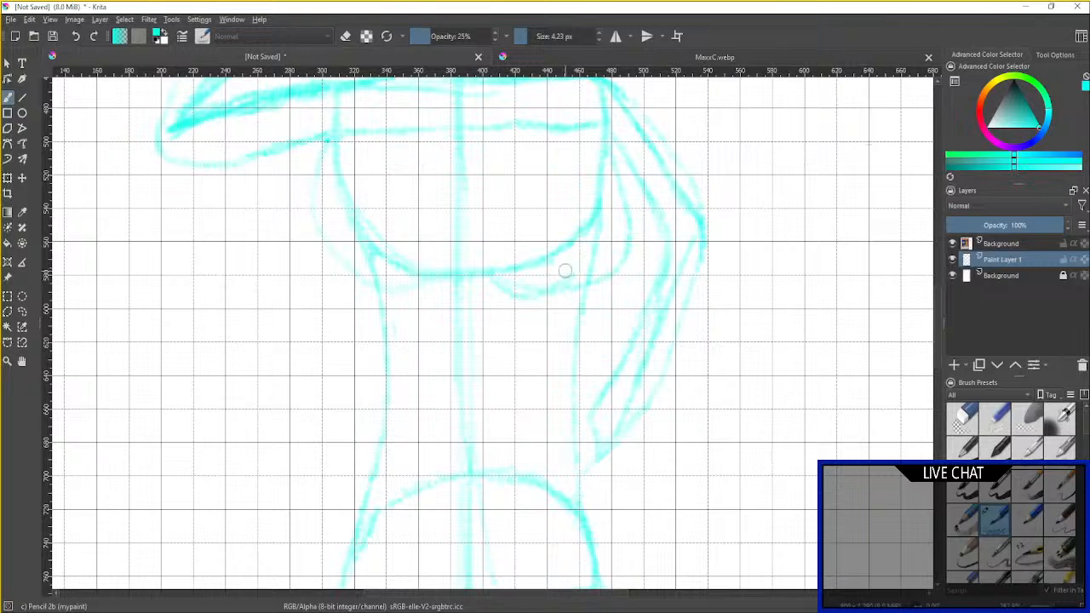
{"action": "mouse_move", "coordinate": [493, 274]}
{"action": "left_mouse_down"}
{"action": "mouse_move", "coordinate": [511, 291]}
{"action": "mouse_move", "coordinate": [584, 276]}
{"action": "mouse_move", "coordinate": [609, 185]}
{"action": "left_mouse_up"}
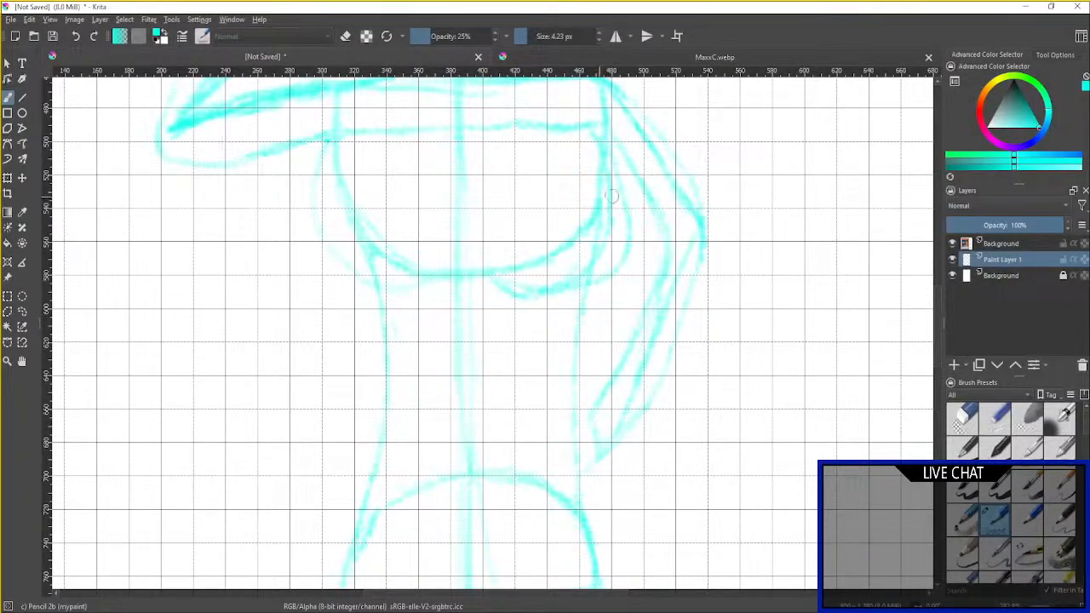
{"action": "left_click_drag", "start_coordinate": [608, 195], "coordinate": [632, 317]}
{"action": "left_click", "coordinate": [996, 417]}
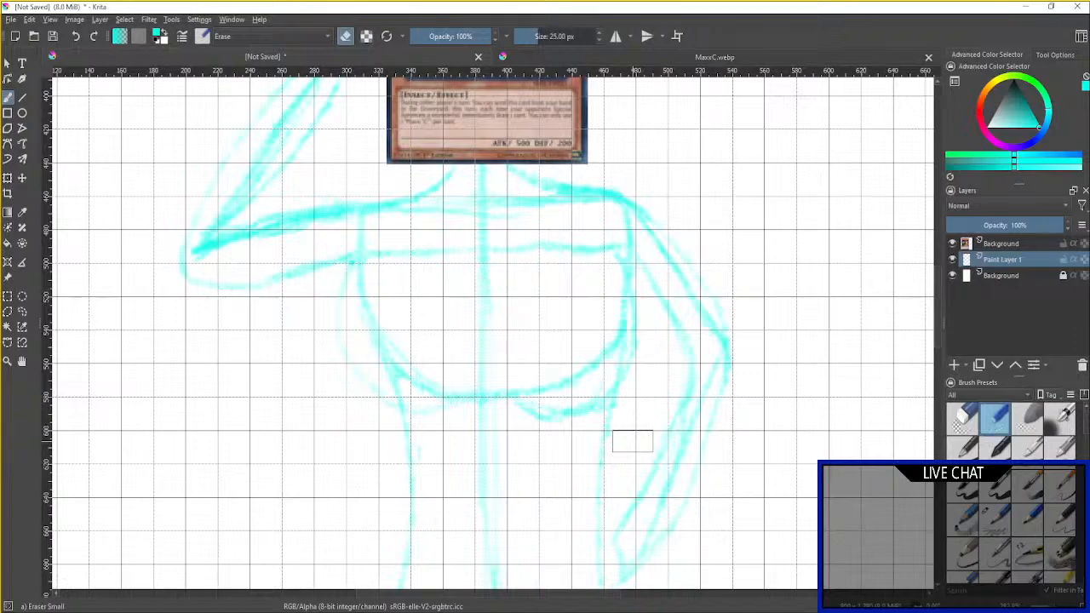
{"action": "left_click_drag", "start_coordinate": [661, 402], "coordinate": [686, 290]}
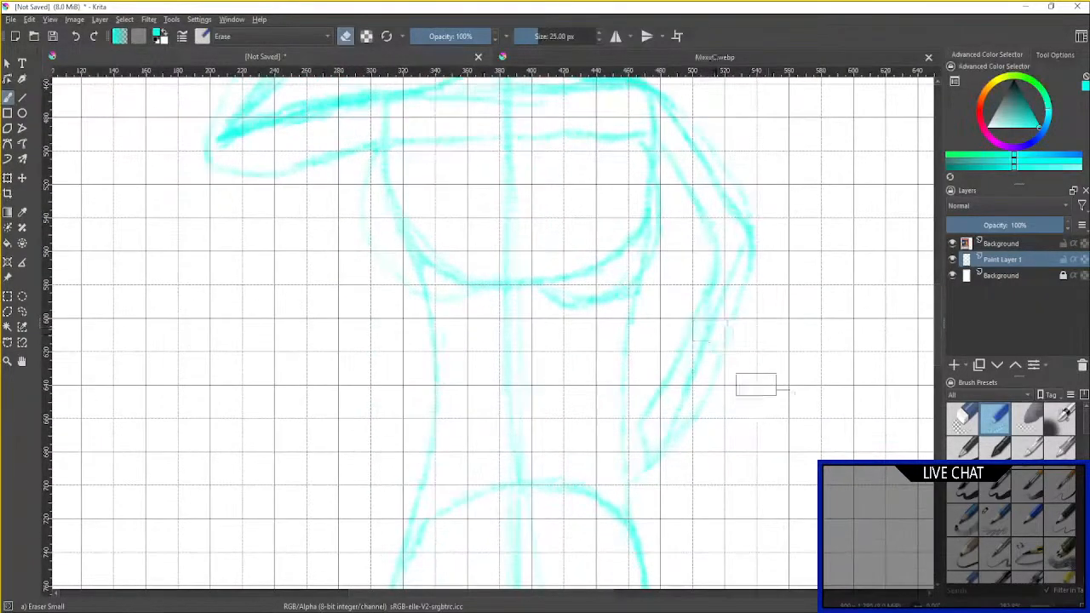
Redraw the right-hand waist line farther inward from bust to hip with Pencil 2b and erase the old waist line and overshoot.
{"action": "left_click", "coordinate": [994, 517]}
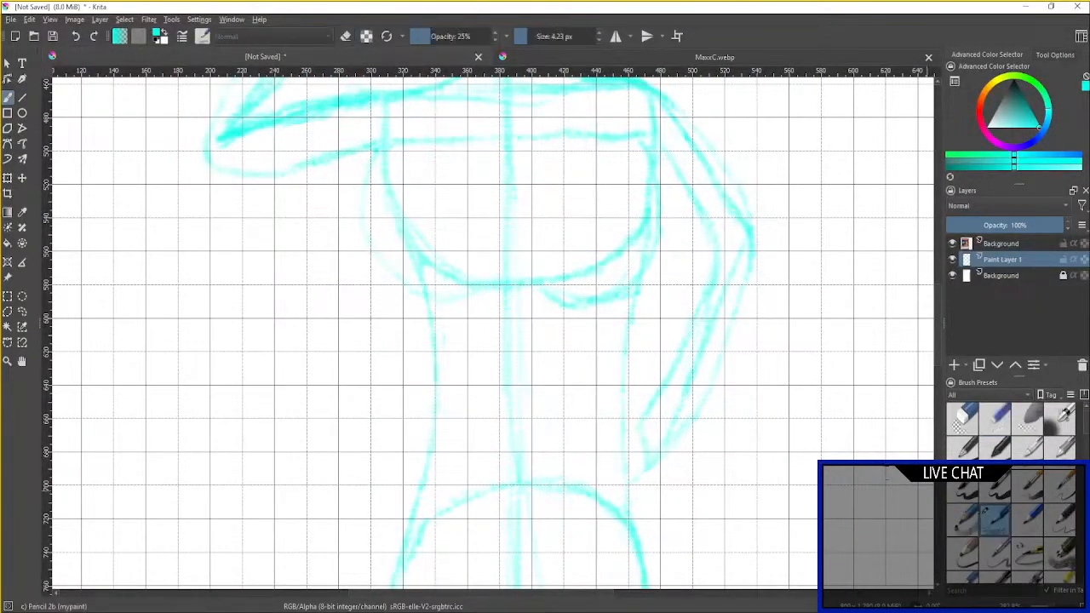
{"action": "left_click_drag", "start_coordinate": [756, 419], "coordinate": [767, 389]}
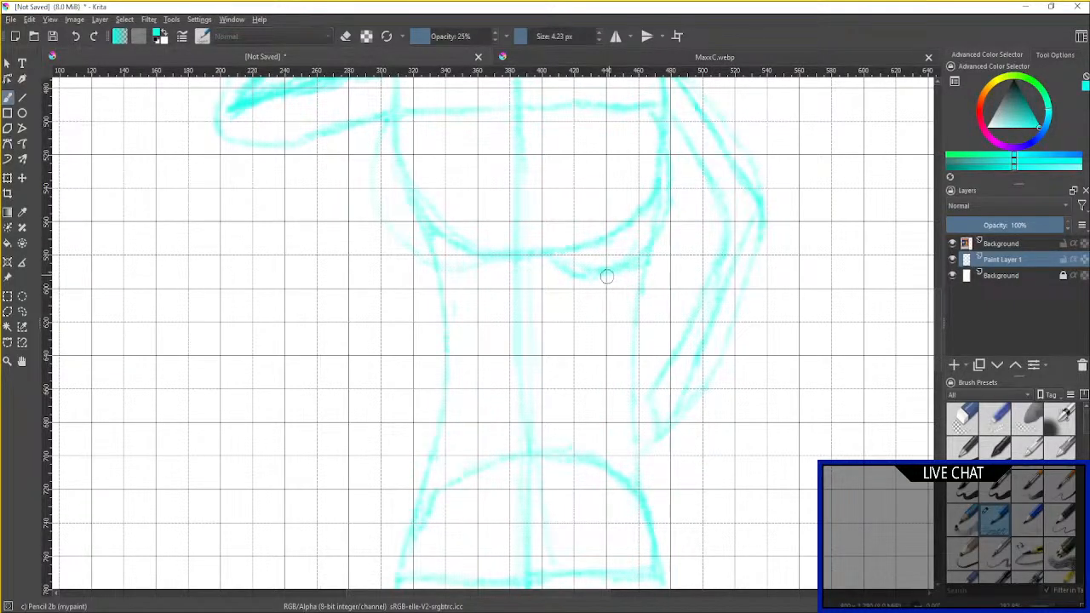
{"action": "left_click_drag", "start_coordinate": [605, 274], "coordinate": [602, 346]}
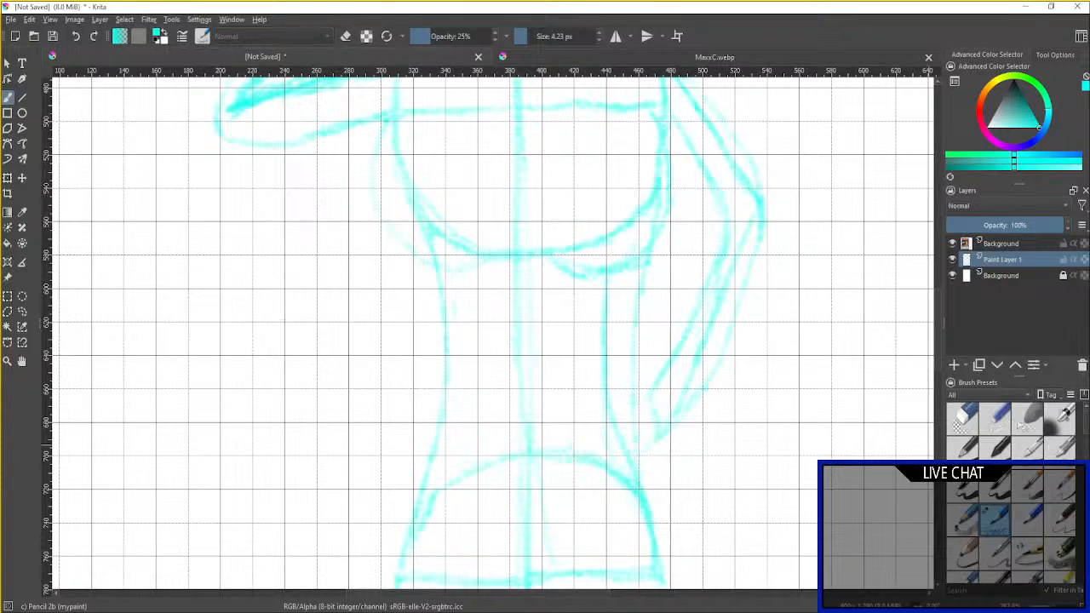
{"action": "left_click", "coordinate": [999, 420]}
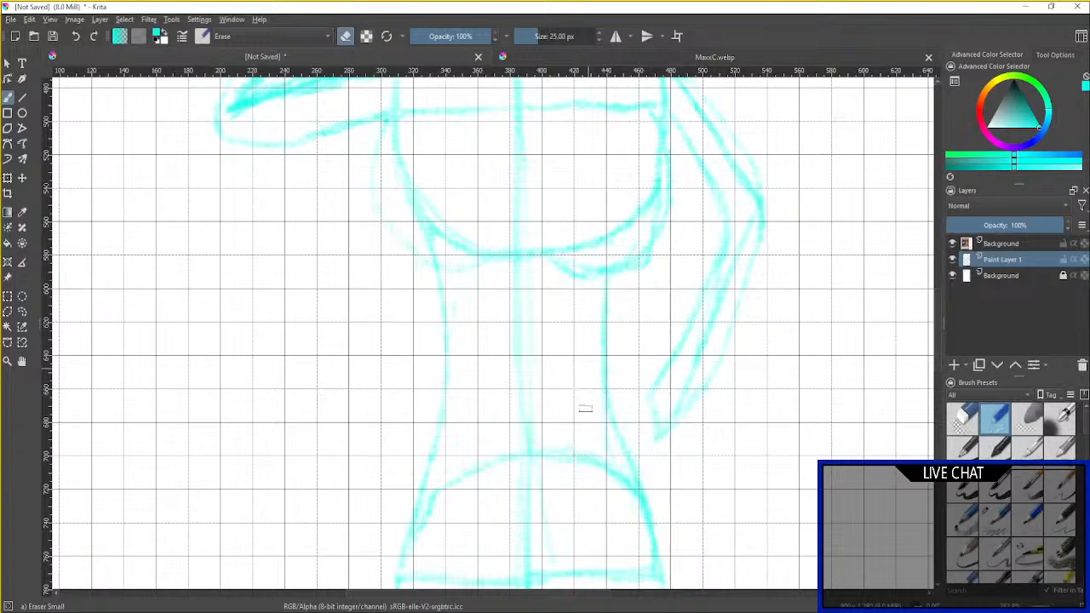
{"action": "left_click_drag", "start_coordinate": [595, 414], "coordinate": [610, 451]}
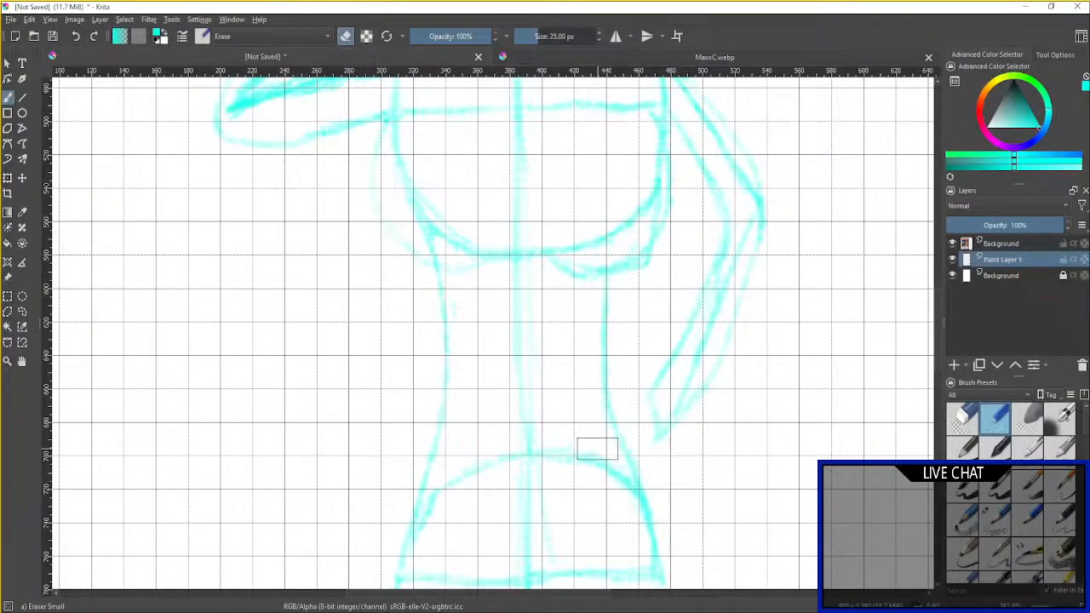
Select the right-hand arm with a freehand outline from shoulder to wrist and cut the selection to a new layer.
{"action": "left_click_drag", "start_coordinate": [789, 272], "coordinate": [789, 305]}
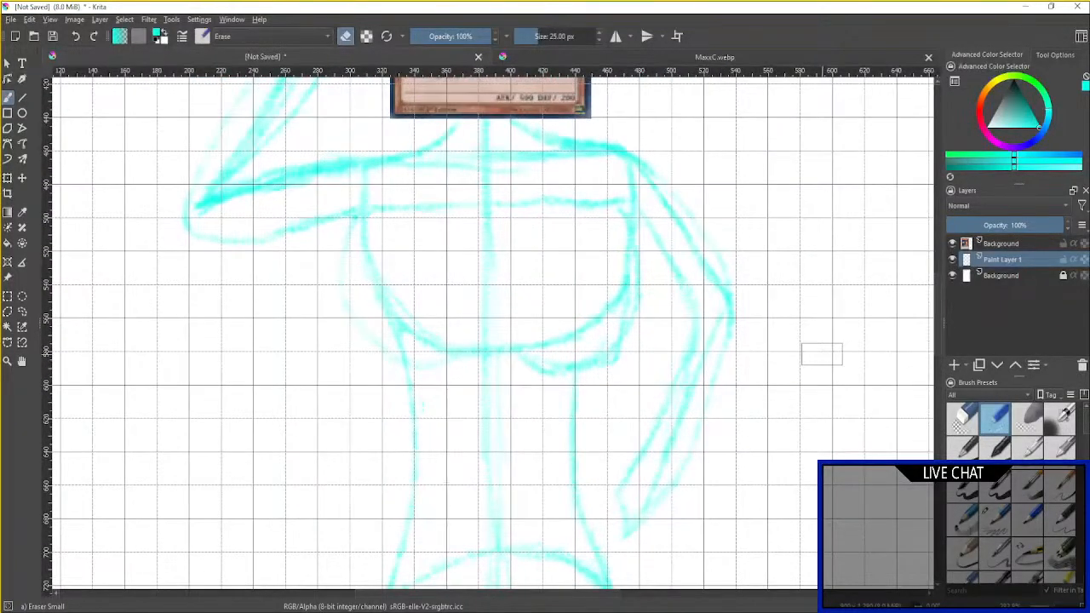
{"action": "left_click_drag", "start_coordinate": [822, 298], "coordinate": [806, 316]}
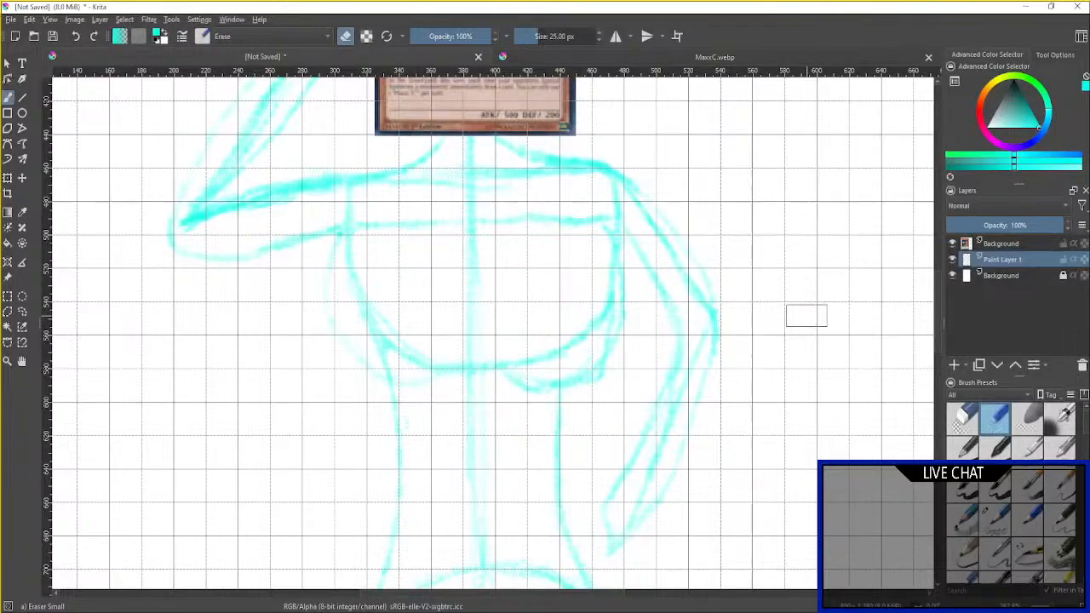
{"action": "scroll", "coordinate": [806, 315], "scroll_direction": "down", "scroll_amount": 1}
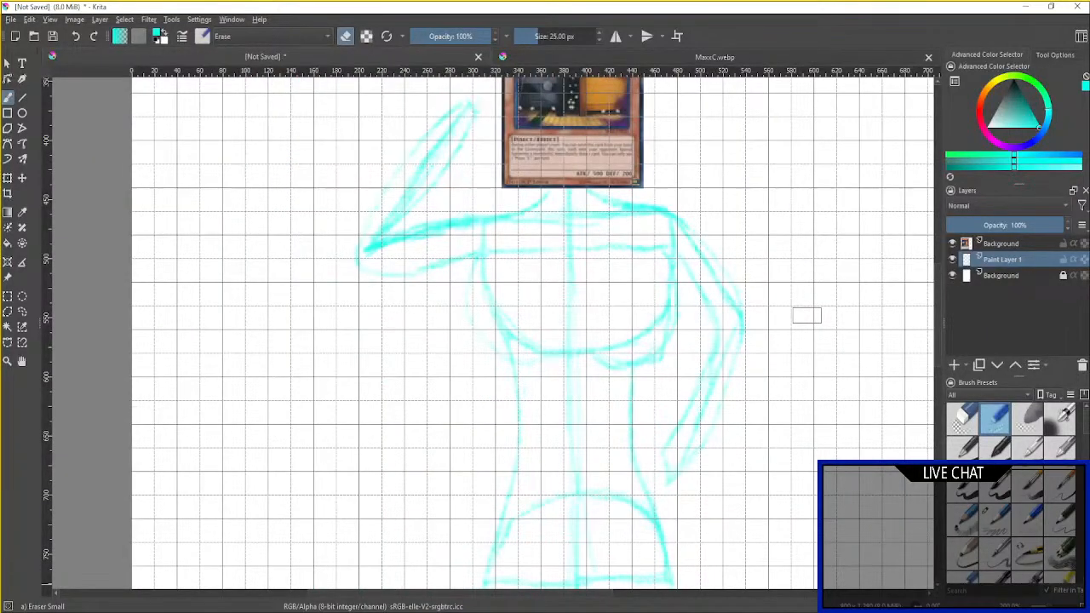
{"action": "left_click", "coordinate": [22, 311]}
{"action": "scroll", "coordinate": [442, 383], "scroll_direction": "up", "scroll_amount": 2}
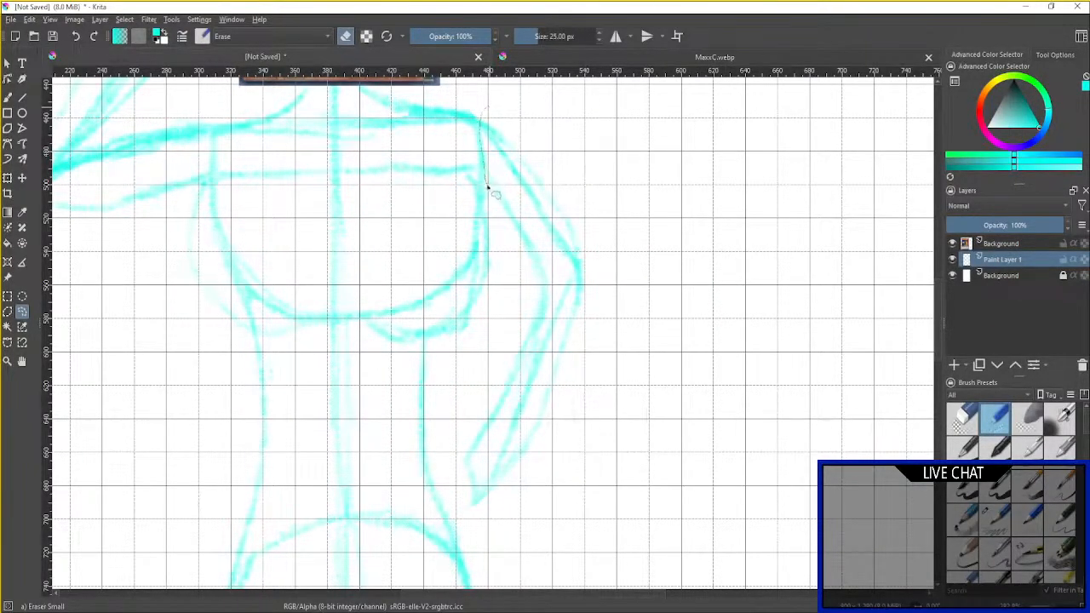
{"action": "left_click_drag", "start_coordinate": [488, 187], "coordinate": [502, 267]}
{"action": "mouse_move", "coordinate": [486, 380]}
{"action": "left_mouse_down"}
{"action": "mouse_move", "coordinate": [457, 508]}
{"action": "mouse_move", "coordinate": [481, 530]}
{"action": "mouse_move", "coordinate": [529, 524]}
{"action": "mouse_move", "coordinate": [592, 439]}
{"action": "mouse_move", "coordinate": [613, 316]}
{"action": "mouse_move", "coordinate": [595, 216]}
{"action": "mouse_move", "coordinate": [570, 165]}
{"action": "mouse_move", "coordinate": [487, 103]}
{"action": "left_mouse_up"}
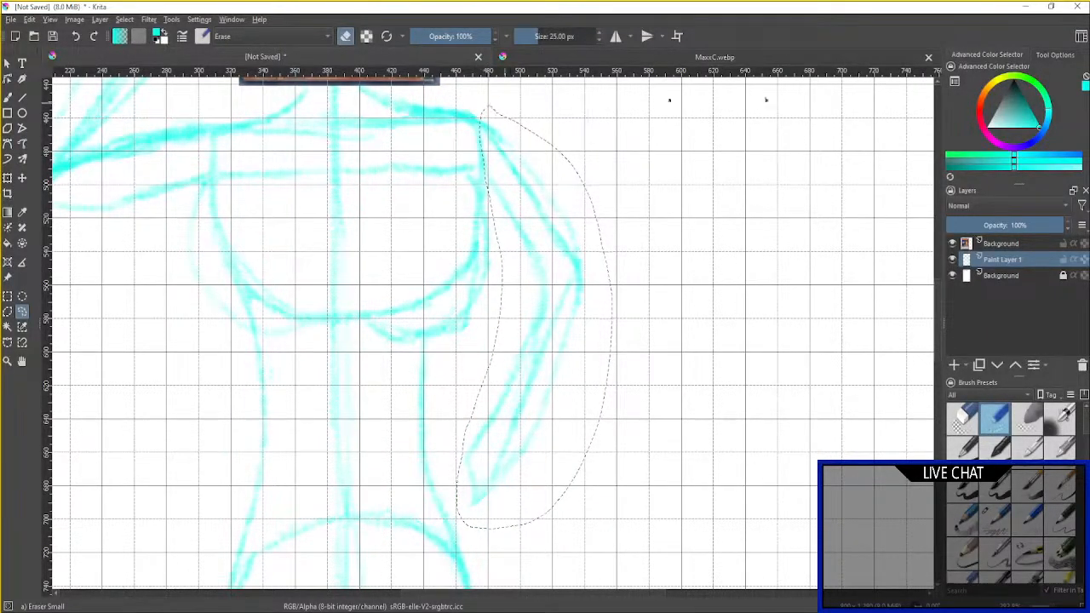
{"action": "right_click", "coordinate": [545, 288]}
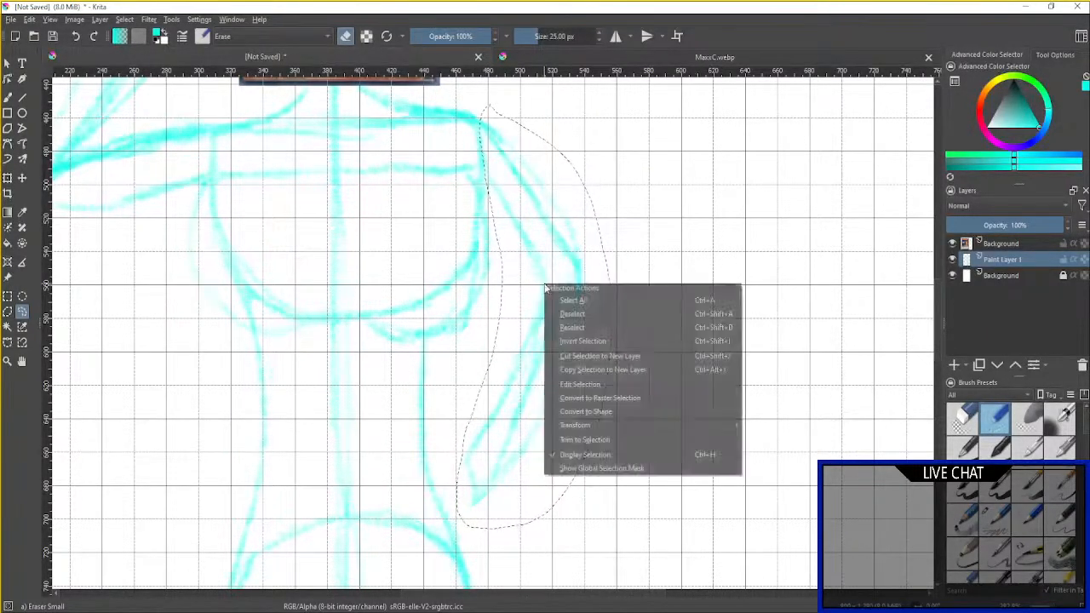
{"action": "left_click", "coordinate": [597, 354]}
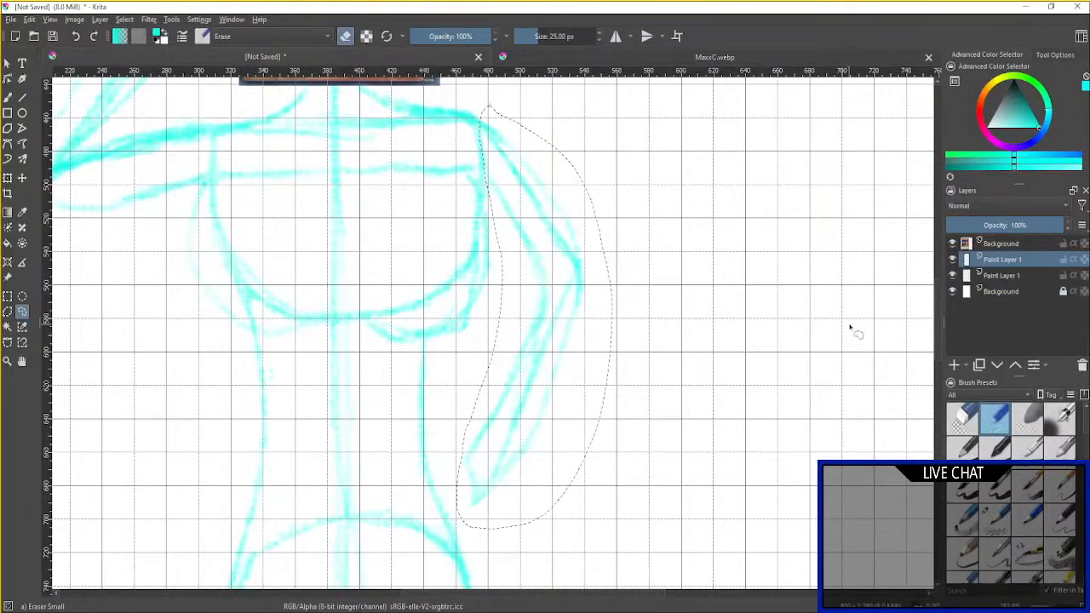
Hide the separated arm's layer, make the body sketch layer active and clear the selection.
{"action": "left_click", "coordinate": [952, 258]}
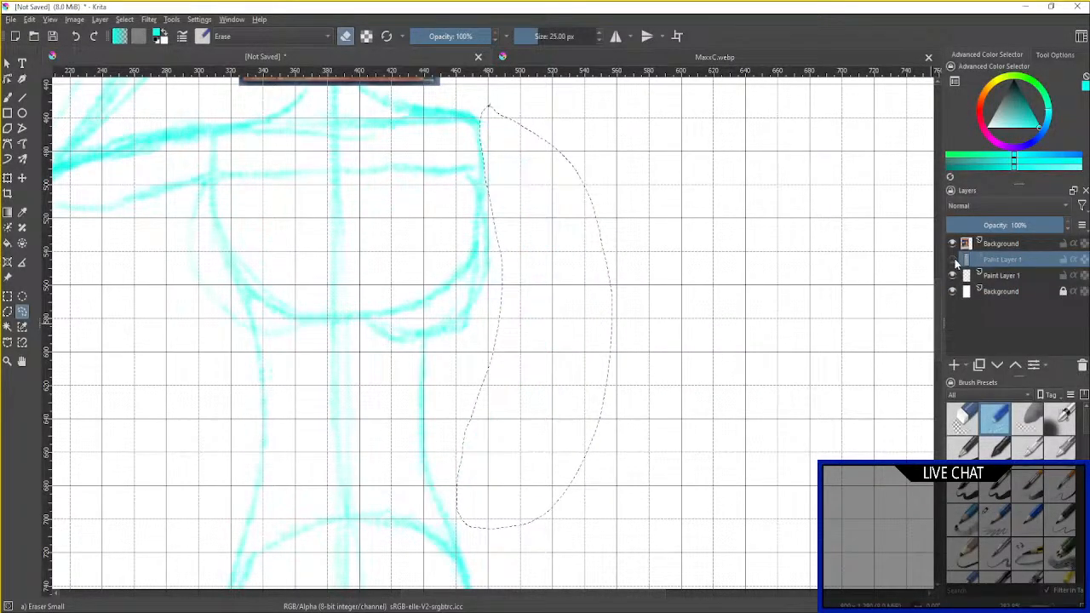
{"action": "left_click", "coordinate": [1005, 277]}
{"action": "left_click", "coordinate": [124, 19]}
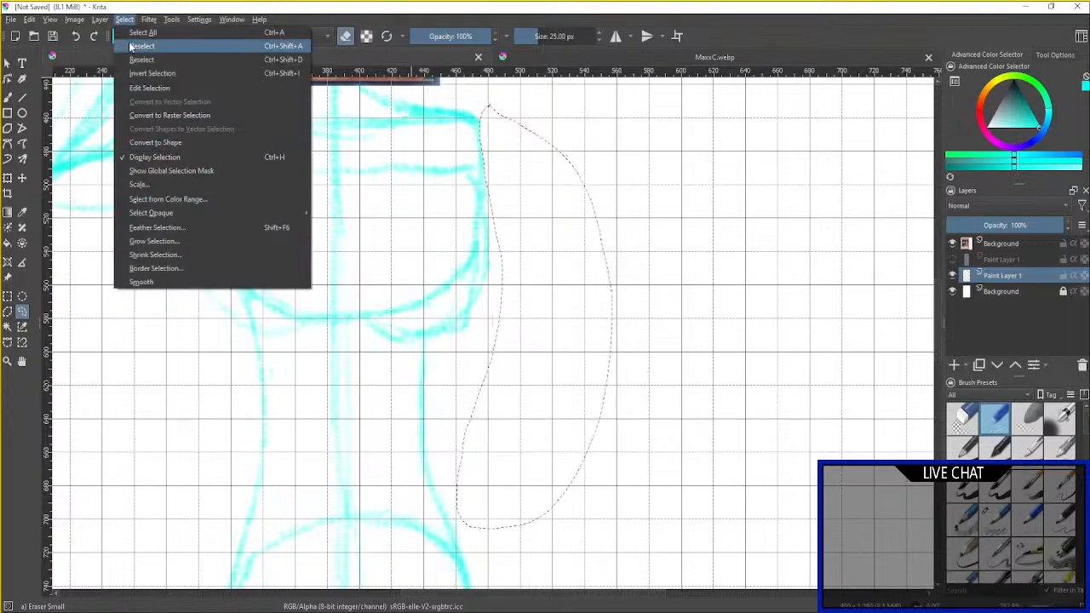
{"action": "left_click", "coordinate": [145, 42]}
Erase the right-hand shoulder end, ribcage side and bust contour from the body sketch with Eraser Small.
{"action": "left_click_drag", "start_coordinate": [749, 263], "coordinate": [782, 284]}
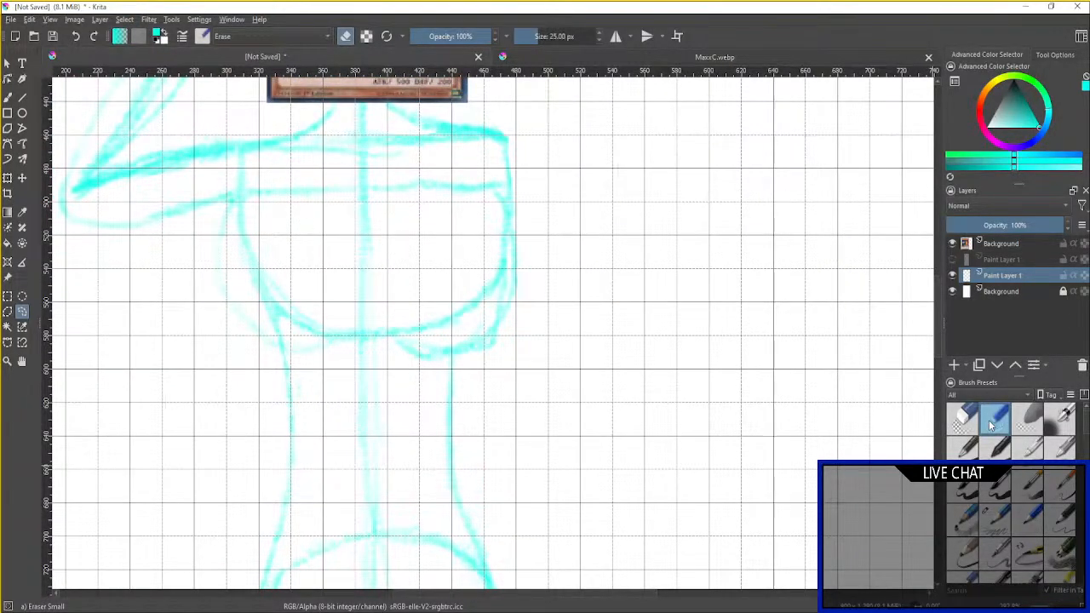
{"action": "left_click_drag", "start_coordinate": [652, 279], "coordinate": [726, 294]}
{"action": "left_click_drag", "start_coordinate": [650, 239], "coordinate": [684, 276]}
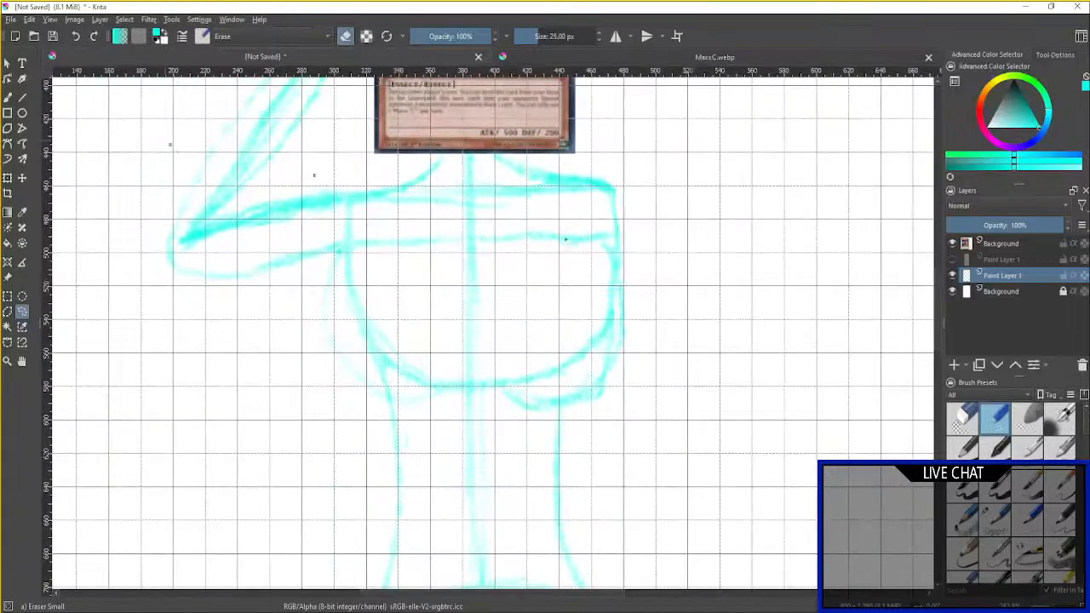
{"action": "left_click", "coordinate": [7, 98]}
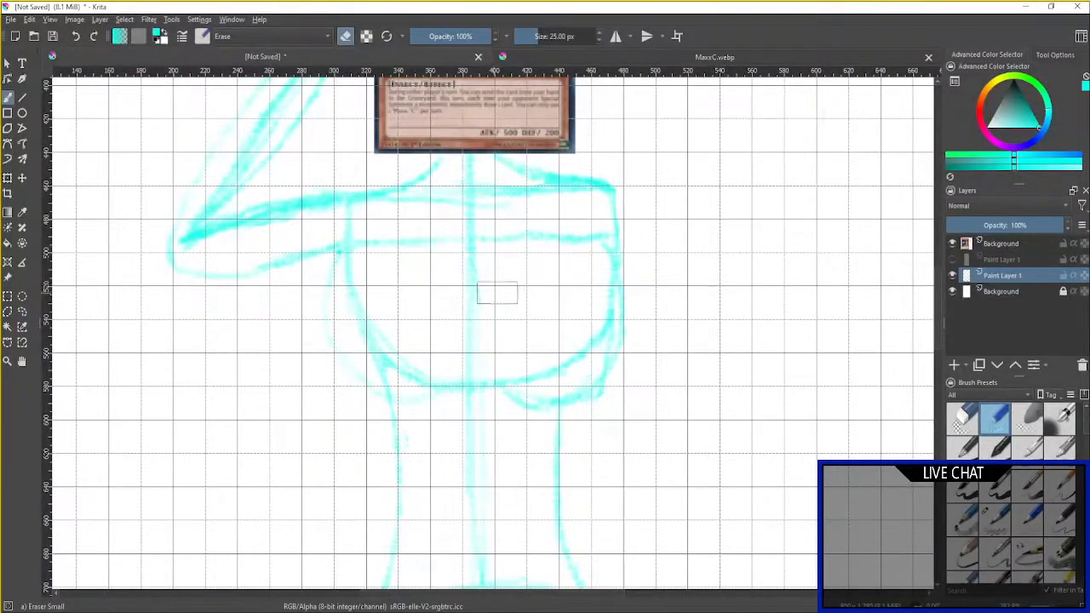
{"action": "scroll", "coordinate": [471, 250], "scroll_direction": "up", "scroll_amount": 2}
{"action": "scroll", "coordinate": [397, 252], "scroll_direction": "down", "scroll_amount": 1}
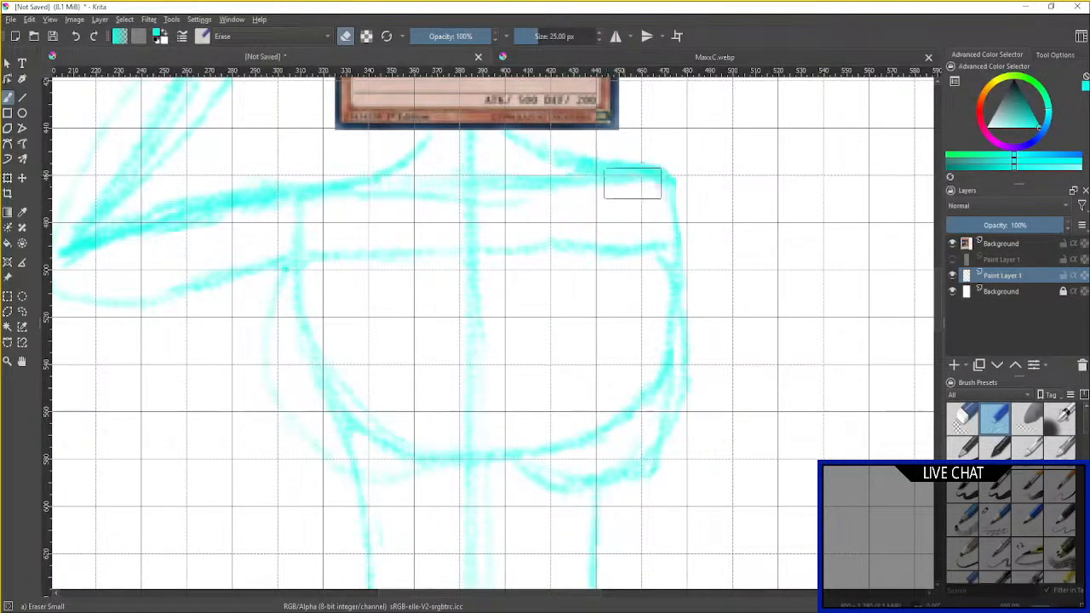
{"action": "mouse_move", "coordinate": [687, 212]}
{"action": "left_mouse_down"}
{"action": "mouse_move", "coordinate": [678, 254]}
{"action": "mouse_move", "coordinate": [673, 143]}
{"action": "mouse_move", "coordinate": [667, 133]}
{"action": "mouse_move", "coordinate": [661, 236]}
{"action": "mouse_move", "coordinate": [646, 136]}
{"action": "mouse_move", "coordinate": [648, 250]}
{"action": "mouse_move", "coordinate": [640, 150]}
{"action": "left_mouse_up"}
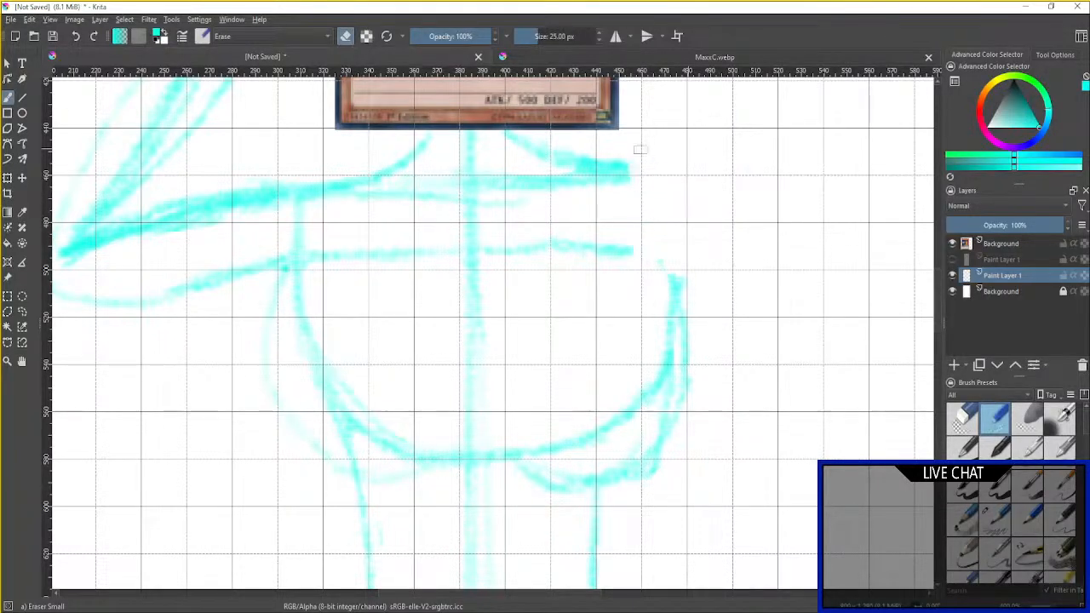
{"action": "left_click_drag", "start_coordinate": [657, 274], "coordinate": [689, 411]}
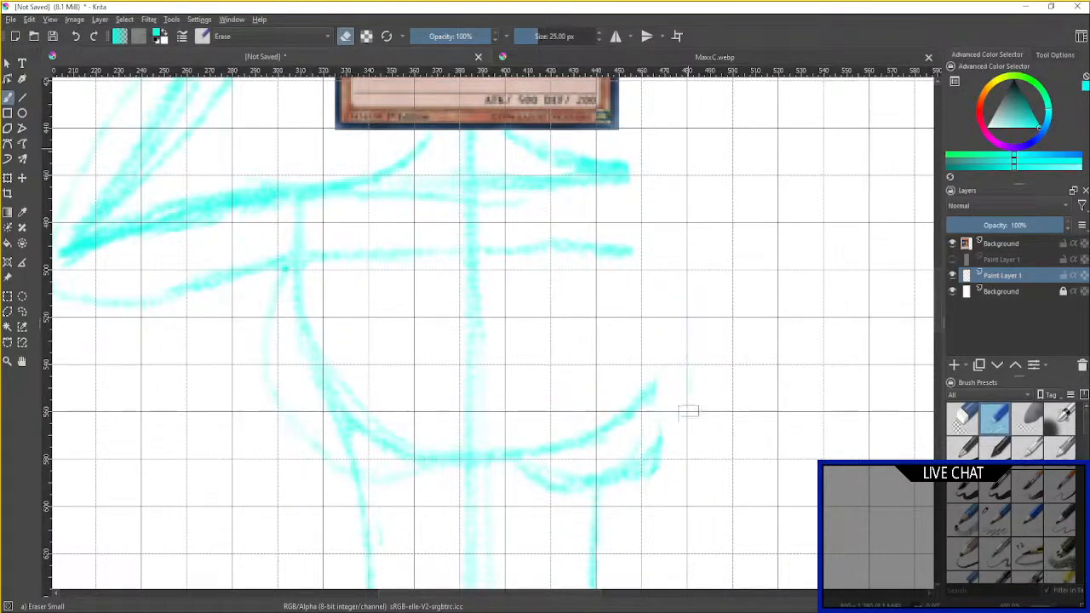
{"action": "mouse_move", "coordinate": [671, 461]}
{"action": "left_mouse_down"}
{"action": "mouse_move", "coordinate": [671, 304]}
{"action": "mouse_move", "coordinate": [660, 485]}
{"action": "mouse_move", "coordinate": [648, 368]}
{"action": "mouse_move", "coordinate": [663, 524]}
{"action": "mouse_move", "coordinate": [665, 463]}
{"action": "mouse_move", "coordinate": [635, 478]}
{"action": "mouse_move", "coordinate": [644, 451]}
{"action": "mouse_move", "coordinate": [626, 473]}
{"action": "mouse_move", "coordinate": [573, 485]}
{"action": "mouse_move", "coordinate": [582, 490]}
{"action": "mouse_move", "coordinate": [601, 487]}
{"action": "mouse_move", "coordinate": [527, 467]}
{"action": "mouse_move", "coordinate": [560, 486]}
{"action": "left_mouse_up"}
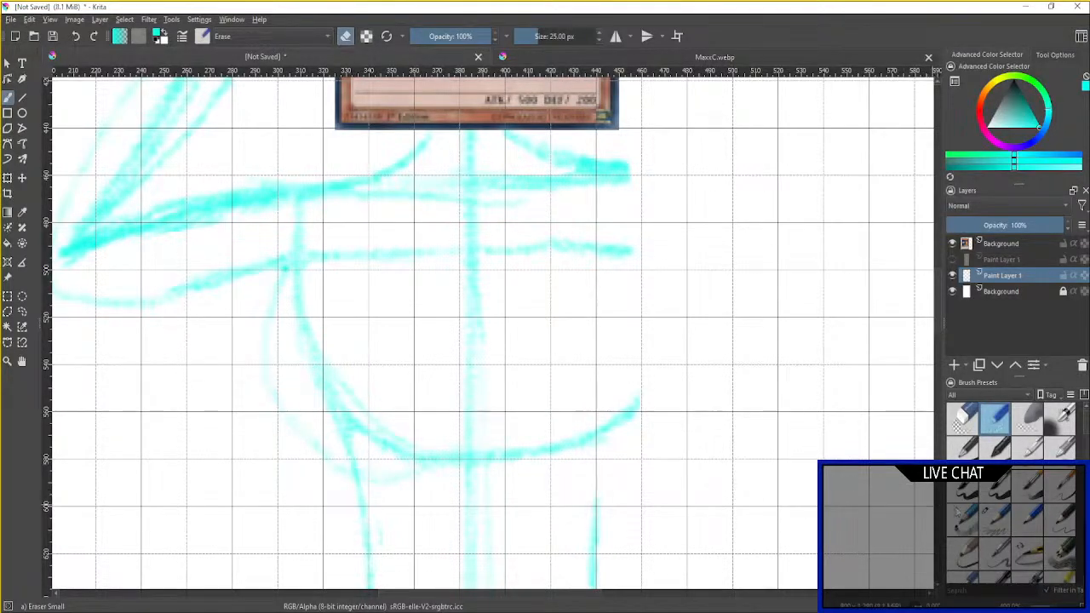
Show the right-hand arm's layer again, move it inward against the shortened shoulder and merge it with the layer below.
{"action": "left_click", "coordinate": [998, 526]}
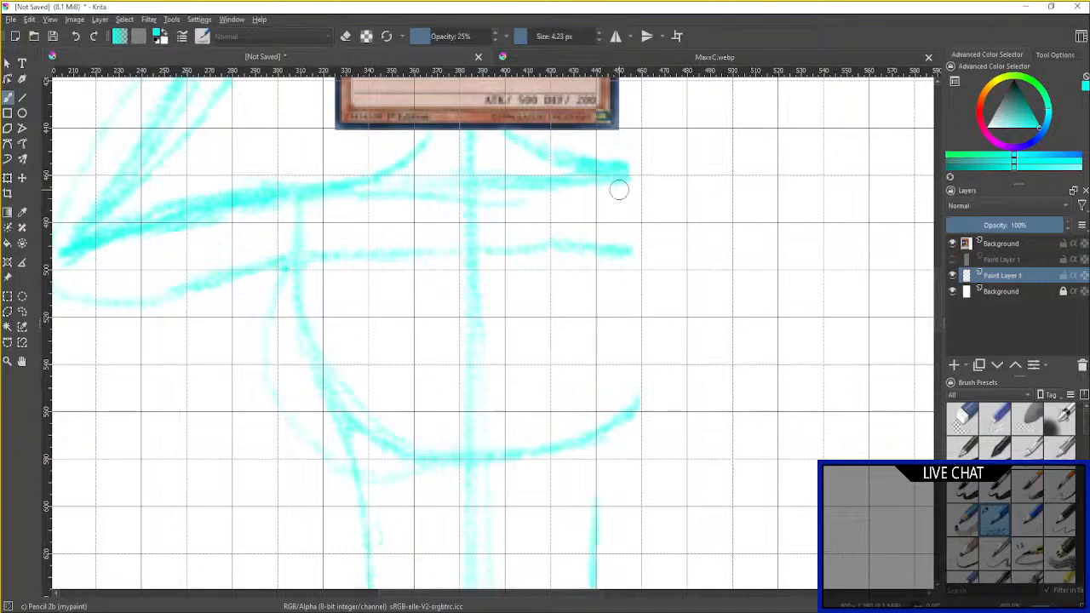
{"action": "left_click", "coordinate": [952, 262]}
{"action": "scroll", "coordinate": [772, 260], "scroll_direction": "down", "scroll_amount": 3}
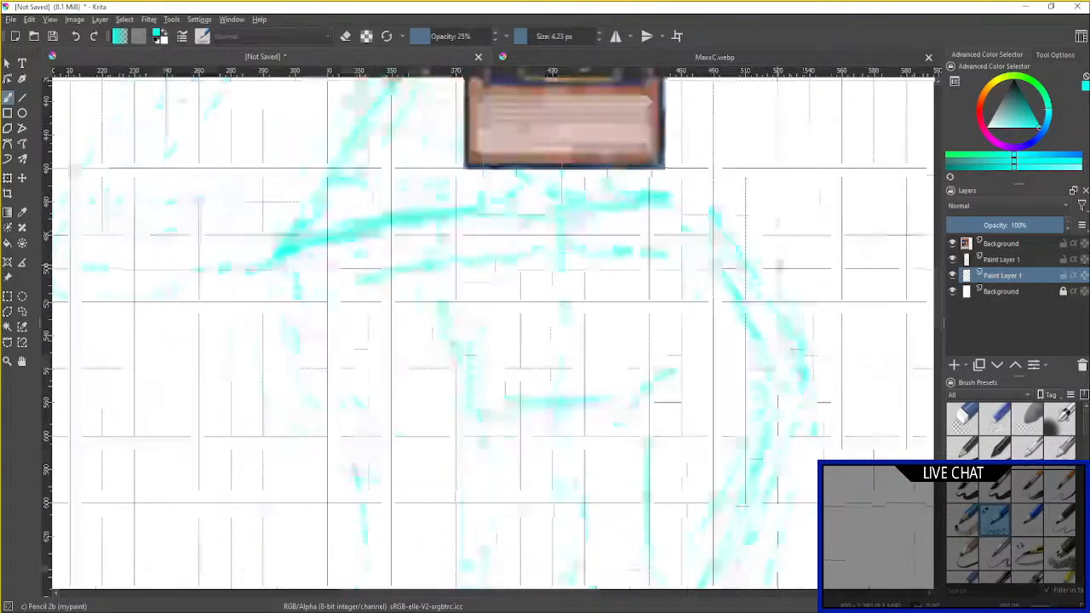
{"action": "left_click_drag", "start_coordinate": [774, 261], "coordinate": [747, 248]}
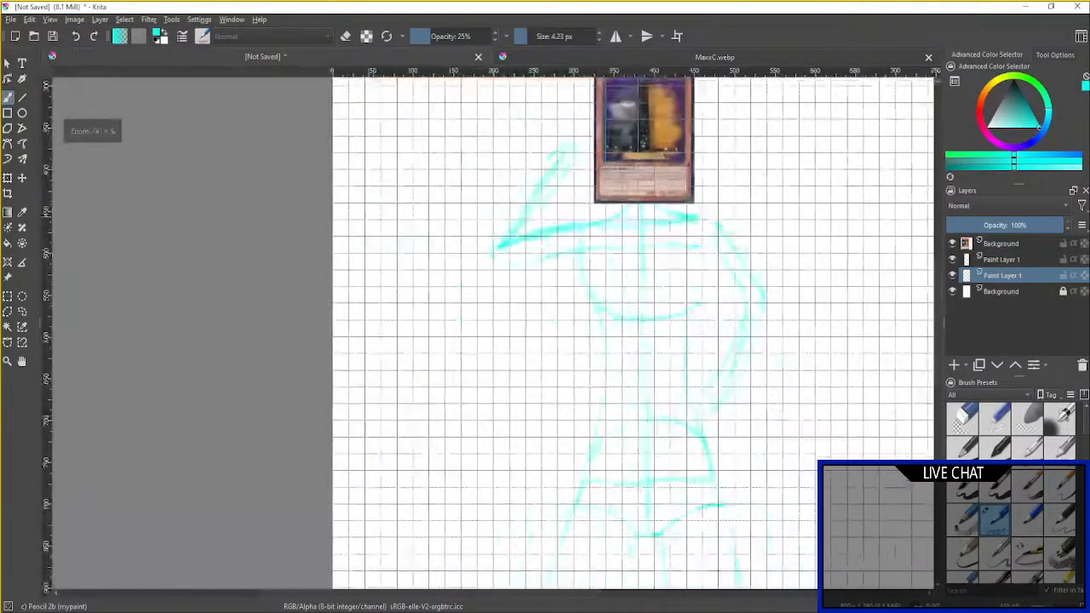
{"action": "left_click", "coordinate": [22, 177]}
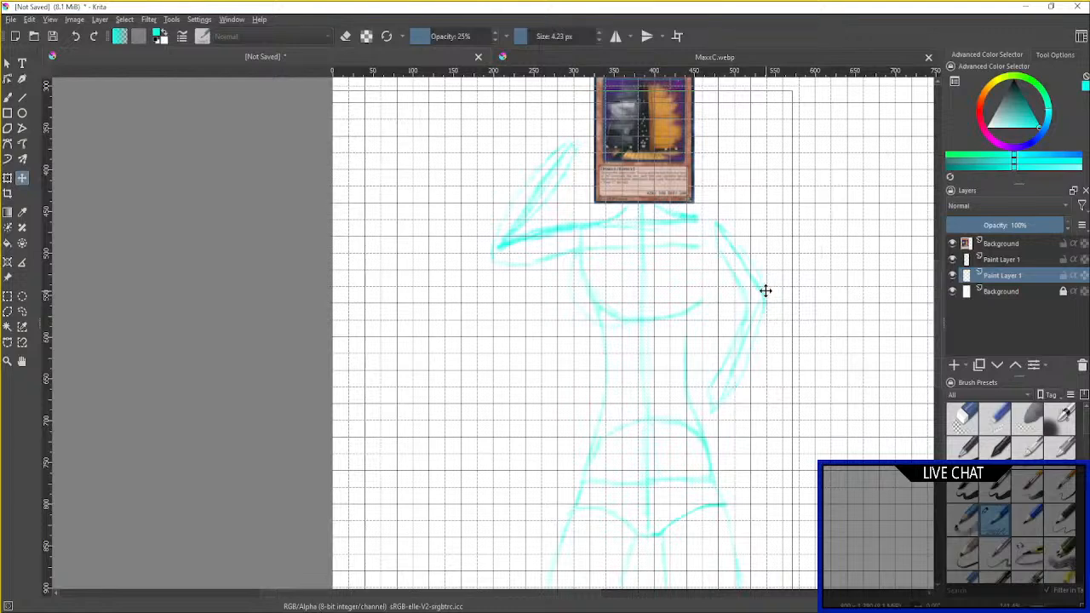
{"action": "left_click", "coordinate": [1002, 259]}
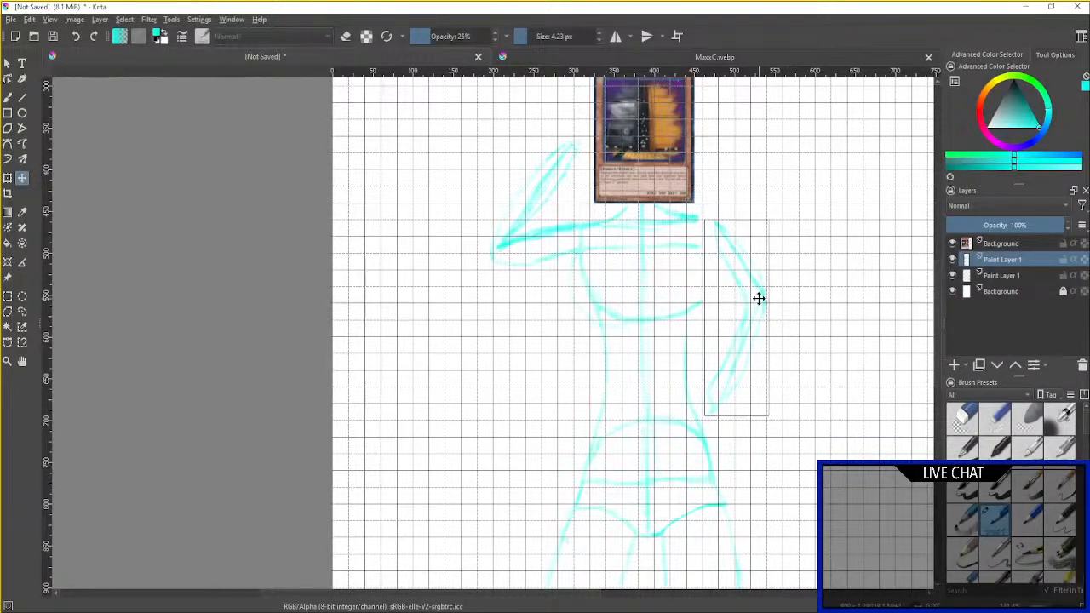
{"action": "left_click_drag", "start_coordinate": [758, 298], "coordinate": [741, 297]}
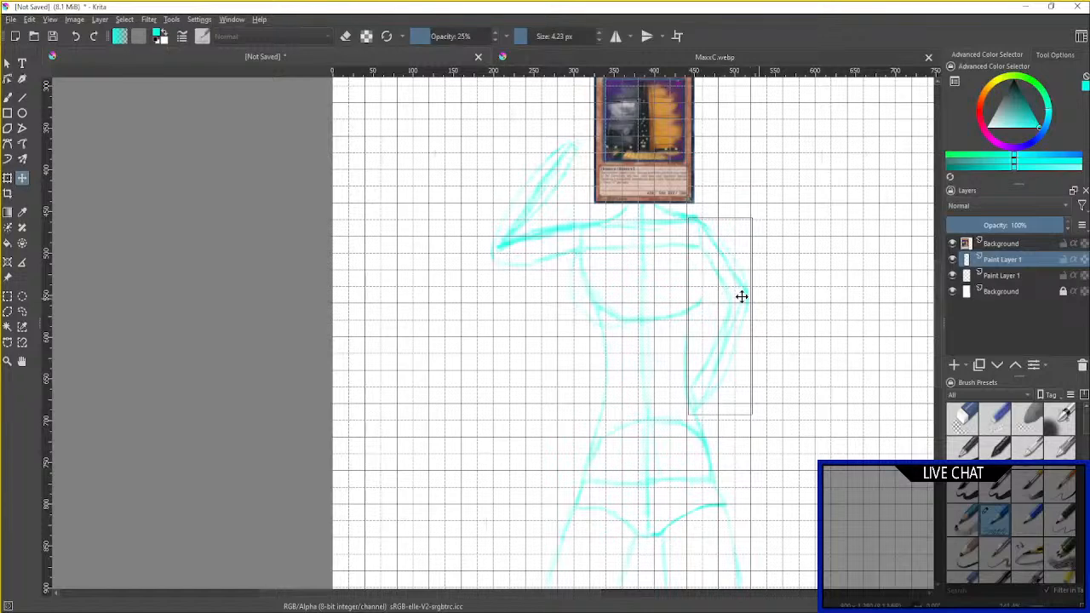
{"action": "left_click_drag", "start_coordinate": [742, 296], "coordinate": [743, 296]}
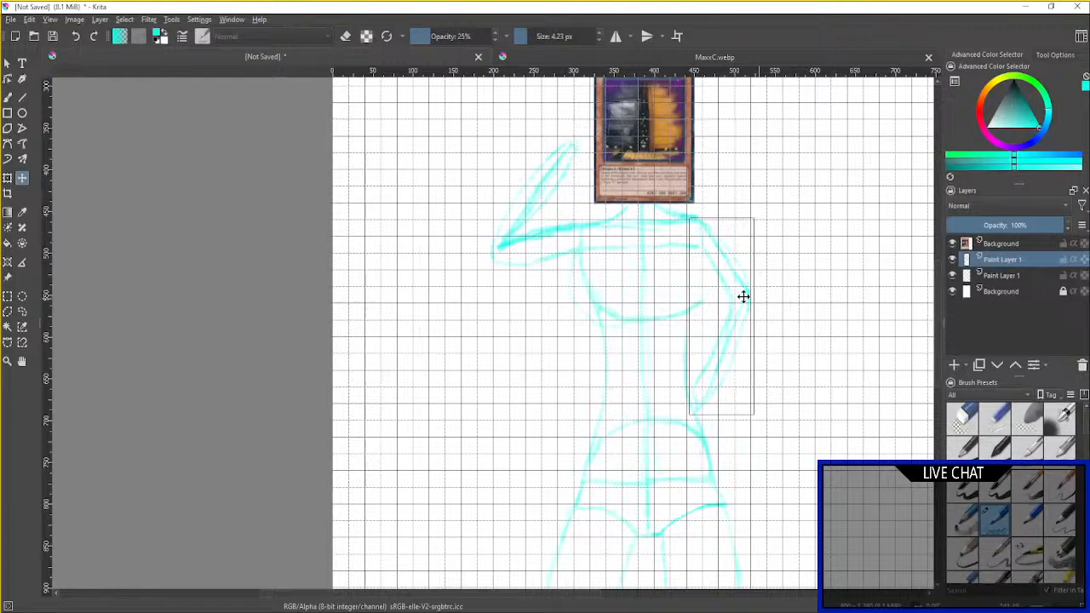
{"action": "right_click", "coordinate": [1003, 266]}
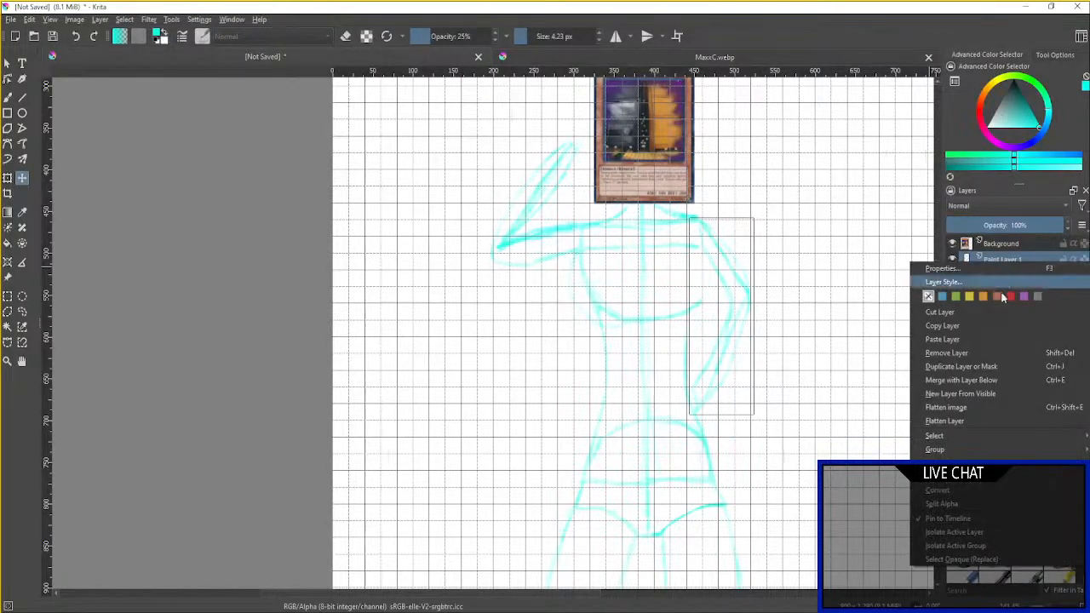
{"action": "left_click", "coordinate": [941, 382]}
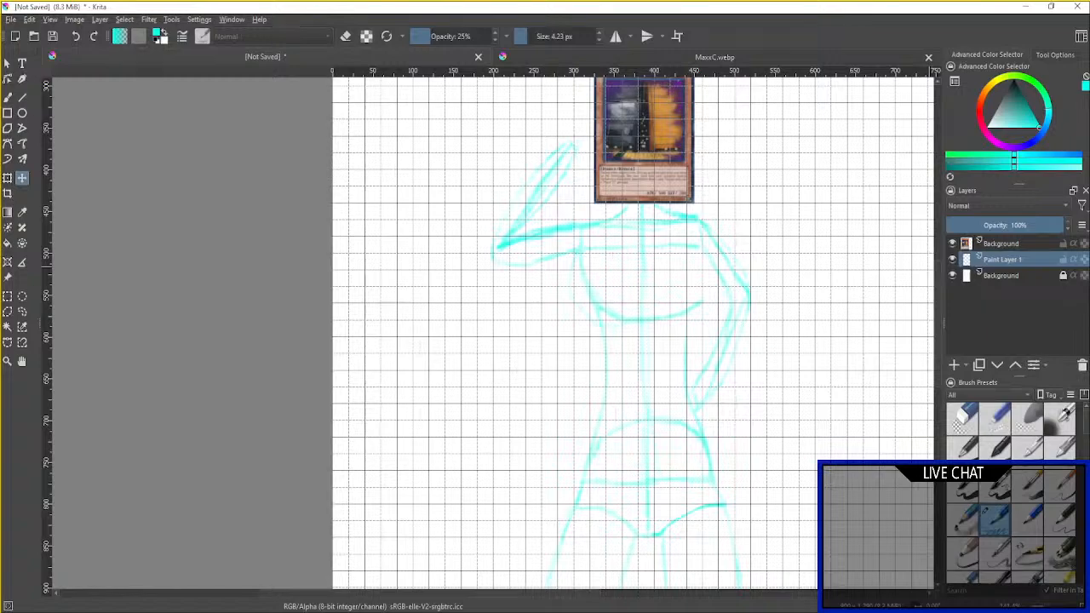
Redraw the right-hand ribcage side, upper waist line and rounded bust contour beside the moved arm with Pencil 2b.
{"action": "scroll", "coordinate": [708, 294], "scroll_direction": "up", "scroll_amount": 2}
{"action": "mouse_move", "coordinate": [707, 295]}
{"action": "left_mouse_down"}
{"action": "mouse_move", "coordinate": [663, 320]}
{"action": "mouse_move", "coordinate": [570, 302]}
{"action": "left_mouse_up"}
{"action": "left_click", "coordinate": [9, 99]}
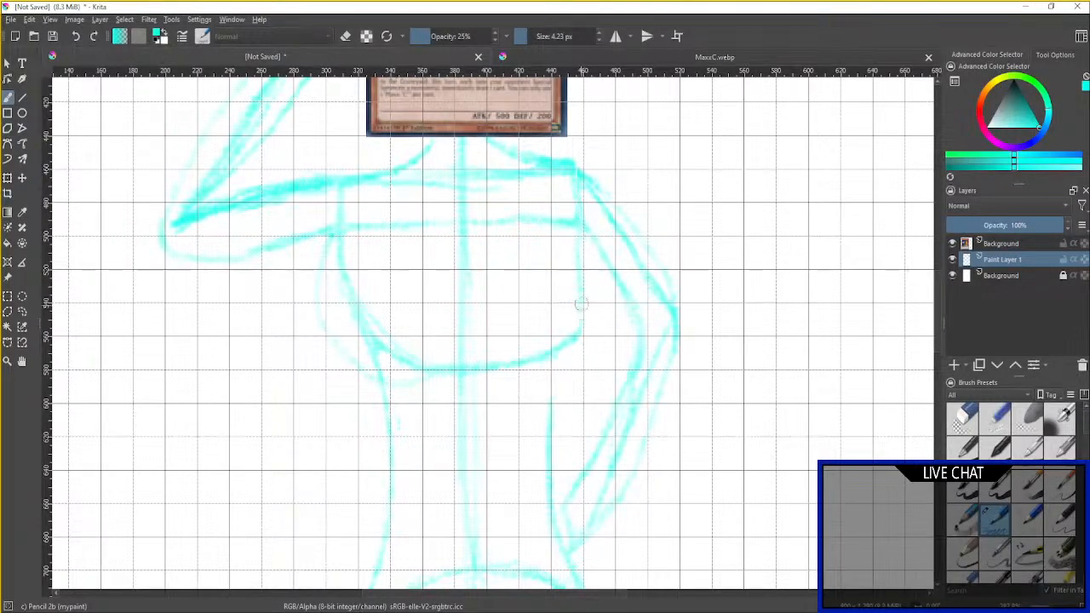
{"action": "left_click_drag", "start_coordinate": [564, 349], "coordinate": [553, 415]}
{"action": "mouse_move", "coordinate": [579, 228]}
{"action": "left_mouse_down"}
{"action": "mouse_move", "coordinate": [597, 288]}
{"action": "mouse_move", "coordinate": [597, 322]}
{"action": "mouse_move", "coordinate": [581, 332]}
{"action": "left_mouse_up"}
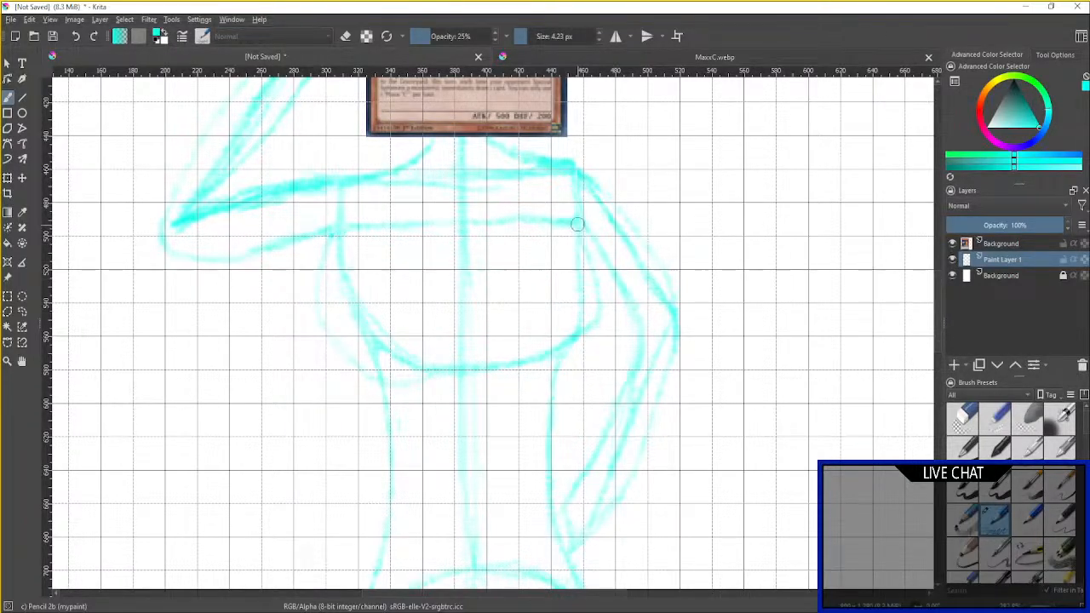
{"action": "mouse_move", "coordinate": [587, 239]}
{"action": "left_mouse_down"}
{"action": "mouse_move", "coordinate": [608, 299]}
{"action": "mouse_move", "coordinate": [610, 326]}
{"action": "mouse_move", "coordinate": [590, 361]}
{"action": "mouse_move", "coordinate": [599, 359]}
{"action": "mouse_move", "coordinate": [548, 390]}
{"action": "mouse_move", "coordinate": [492, 376]}
{"action": "left_mouse_up"}
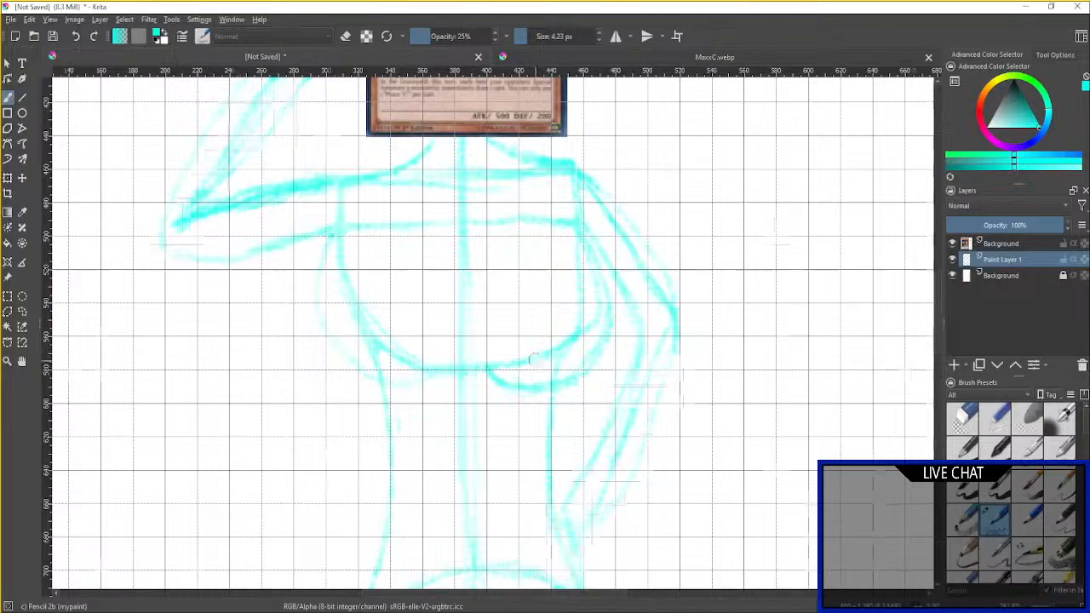
Examine the reworked torso and hips, and the end of the raised left-hand forearm beside the card image.
{"action": "scroll", "coordinate": [535, 362], "scroll_direction": "down", "scroll_amount": 1}
{"action": "left_click_drag", "start_coordinate": [539, 288], "coordinate": [526, 230]}
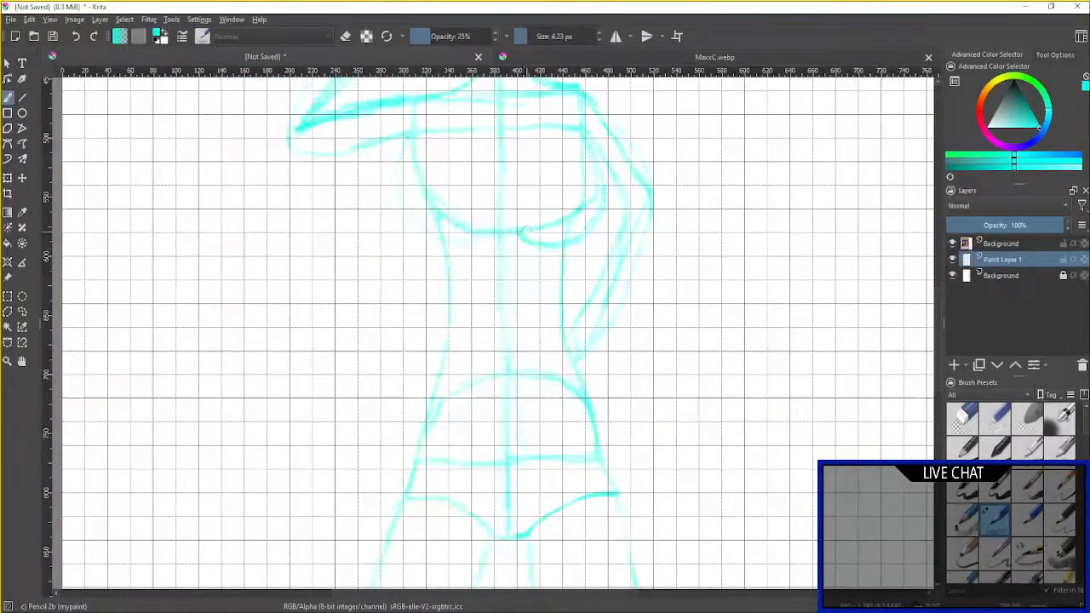
{"action": "scroll", "coordinate": [538, 277], "scroll_direction": "up", "scroll_amount": 1}
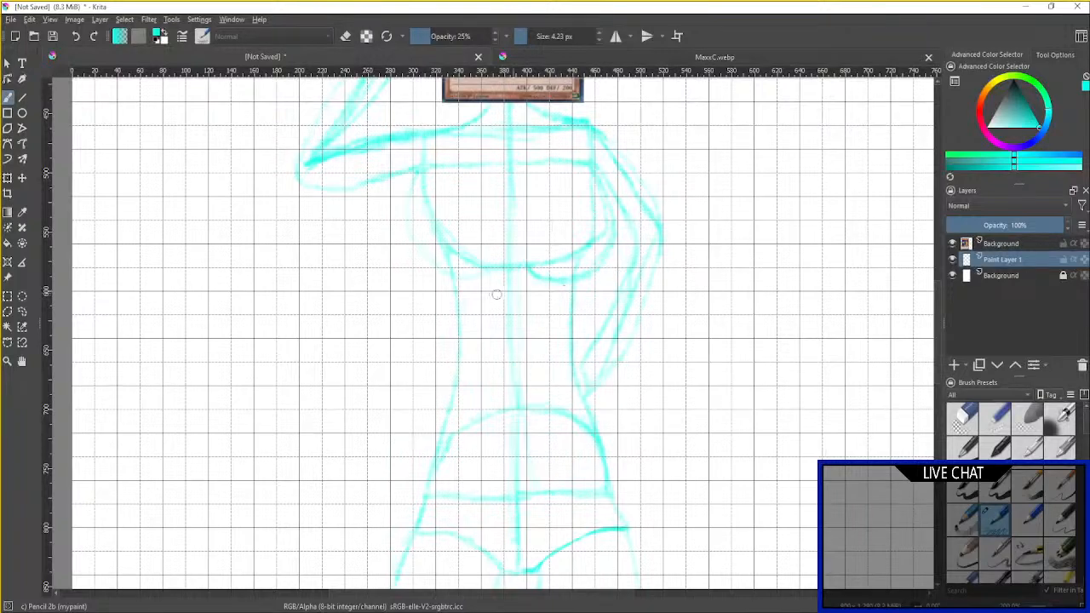
{"action": "scroll", "coordinate": [498, 296], "scroll_direction": "up", "scroll_amount": 1}
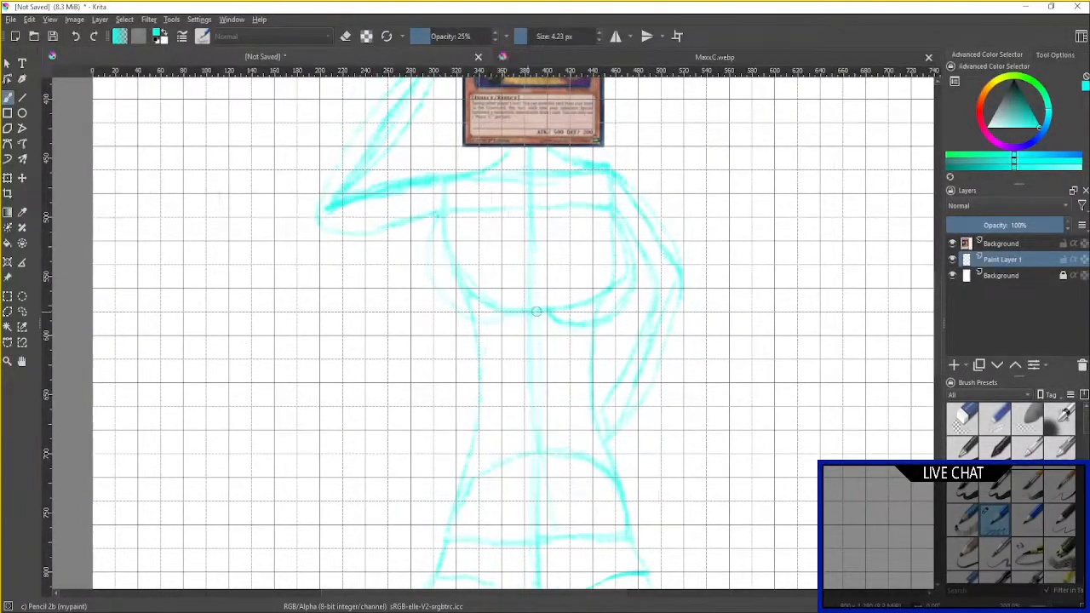
{"action": "left_click_drag", "start_coordinate": [524, 347], "coordinate": [512, 276]}
{"action": "left_click_drag", "start_coordinate": [560, 345], "coordinate": [537, 180]}
{"action": "scroll", "coordinate": [539, 367], "scroll_direction": "down", "scroll_amount": 3}
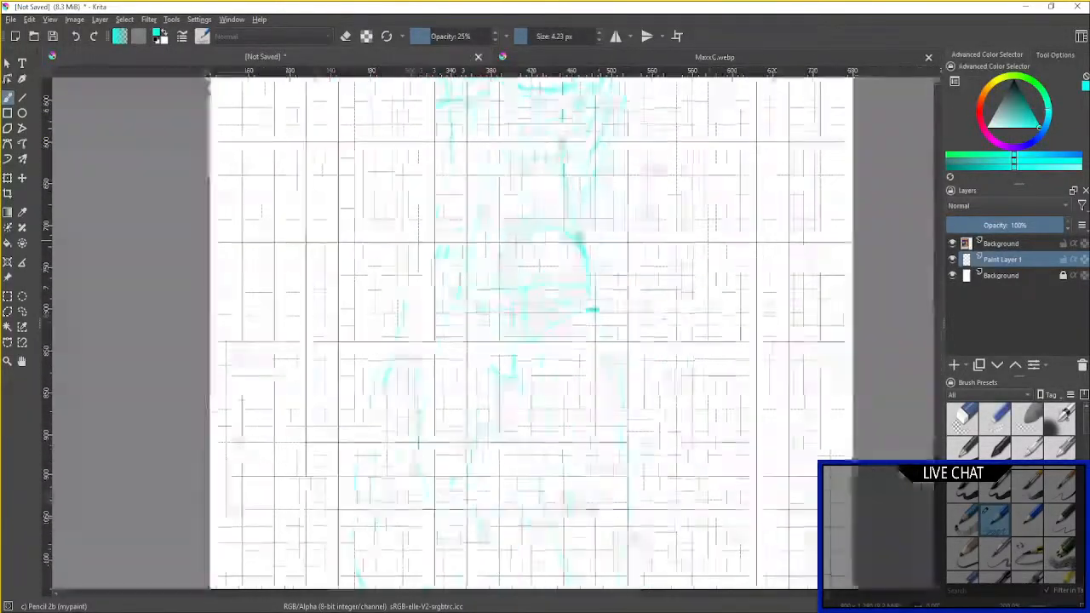
{"action": "scroll", "coordinate": [539, 367], "scroll_direction": "up", "scroll_amount": 4}
{"action": "scroll", "coordinate": [539, 367], "scroll_direction": "down", "scroll_amount": 1}
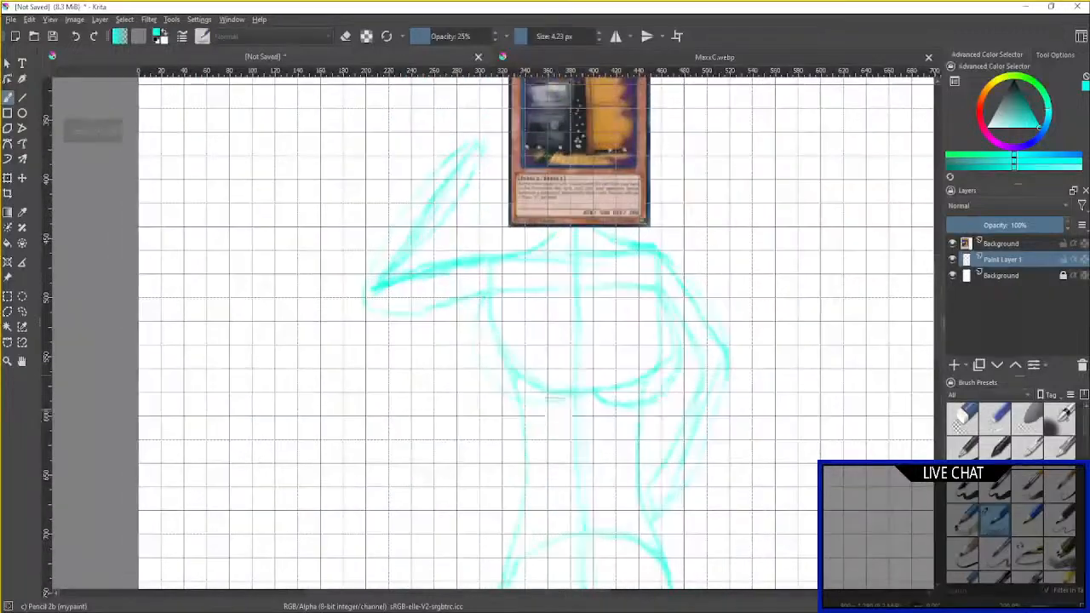
{"action": "scroll", "coordinate": [477, 331], "scroll_direction": "up", "scroll_amount": 2}
{"action": "scroll", "coordinate": [477, 330], "scroll_direction": "down", "scroll_amount": 1}
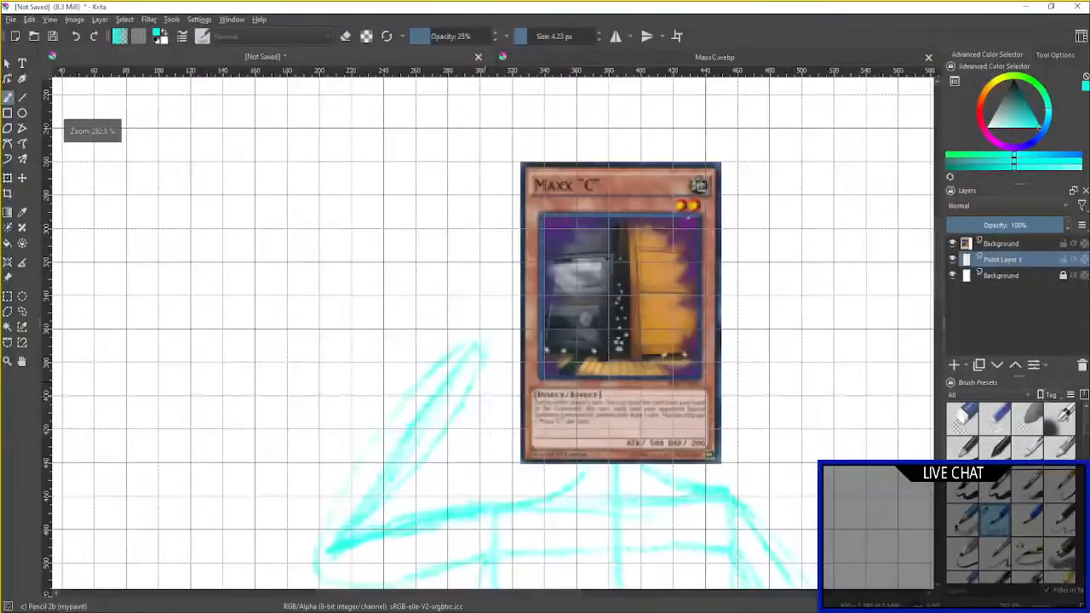
{"action": "scroll", "coordinate": [500, 339], "scroll_direction": "up", "scroll_amount": 3}
{"action": "left_click_drag", "start_coordinate": [501, 340], "coordinate": [455, 306]}
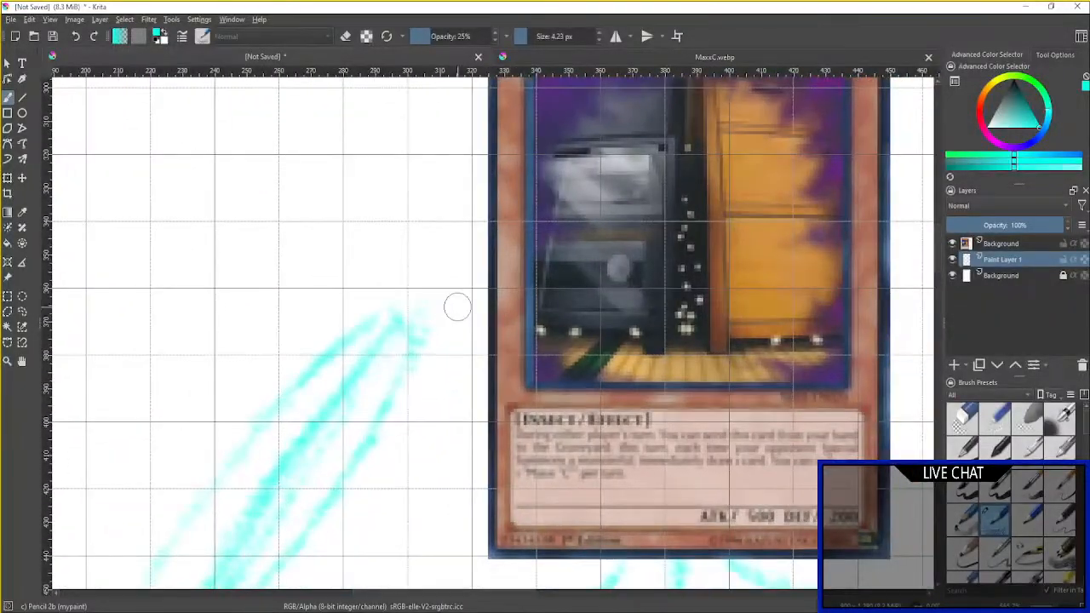
Hide the card image layer and sketch the raised left-hand forearm's wrist edge, folded fingertips and two extended fingers with Pencil 2b.
{"action": "left_click", "coordinate": [953, 245]}
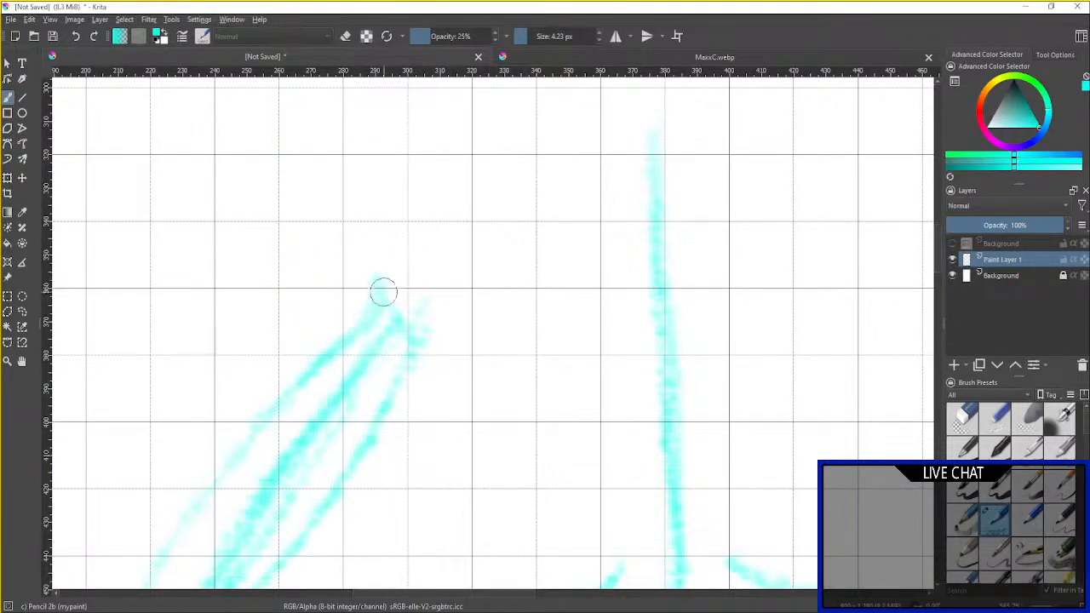
{"action": "mouse_move", "coordinate": [393, 320]}
{"action": "left_mouse_down"}
{"action": "mouse_move", "coordinate": [379, 296]}
{"action": "mouse_move", "coordinate": [380, 256]}
{"action": "mouse_move", "coordinate": [404, 179]}
{"action": "mouse_move", "coordinate": [384, 292]}
{"action": "mouse_move", "coordinate": [407, 176]}
{"action": "left_mouse_up"}
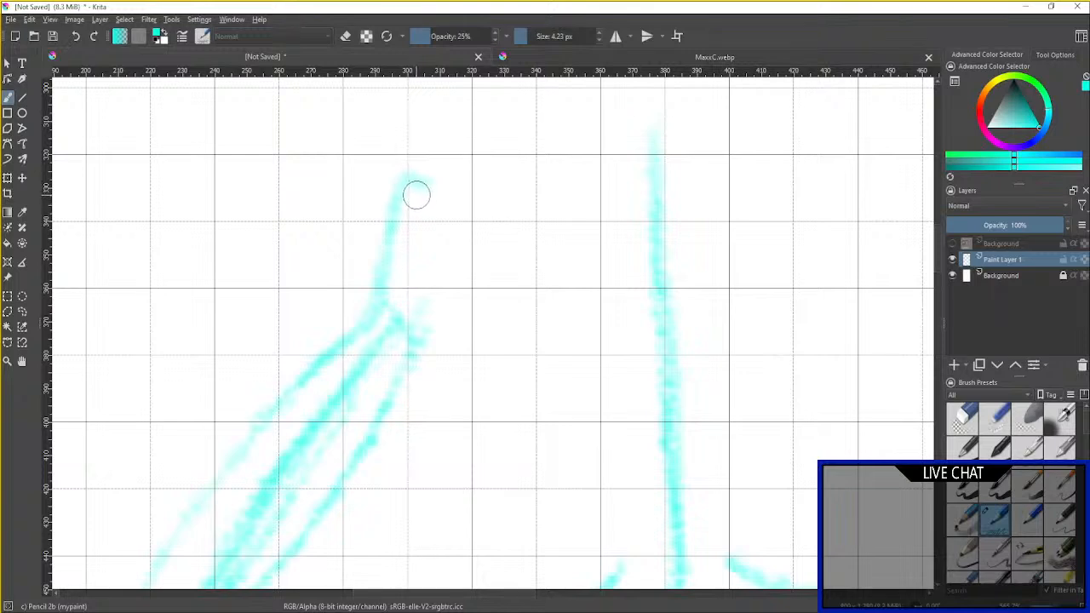
{"action": "left_click_drag", "start_coordinate": [405, 175], "coordinate": [438, 190]}
{"action": "mouse_move", "coordinate": [429, 233]}
{"action": "left_mouse_down"}
{"action": "mouse_move", "coordinate": [432, 182]}
{"action": "mouse_move", "coordinate": [451, 186]}
{"action": "mouse_move", "coordinate": [462, 238]}
{"action": "left_mouse_up"}
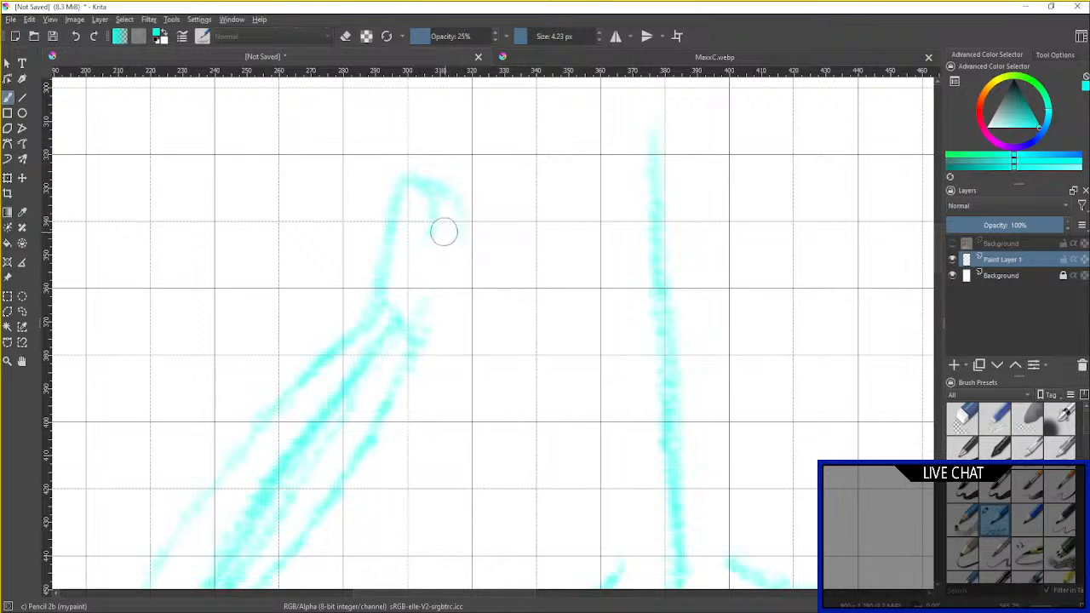
{"action": "left_click_drag", "start_coordinate": [452, 183], "coordinate": [504, 101]}
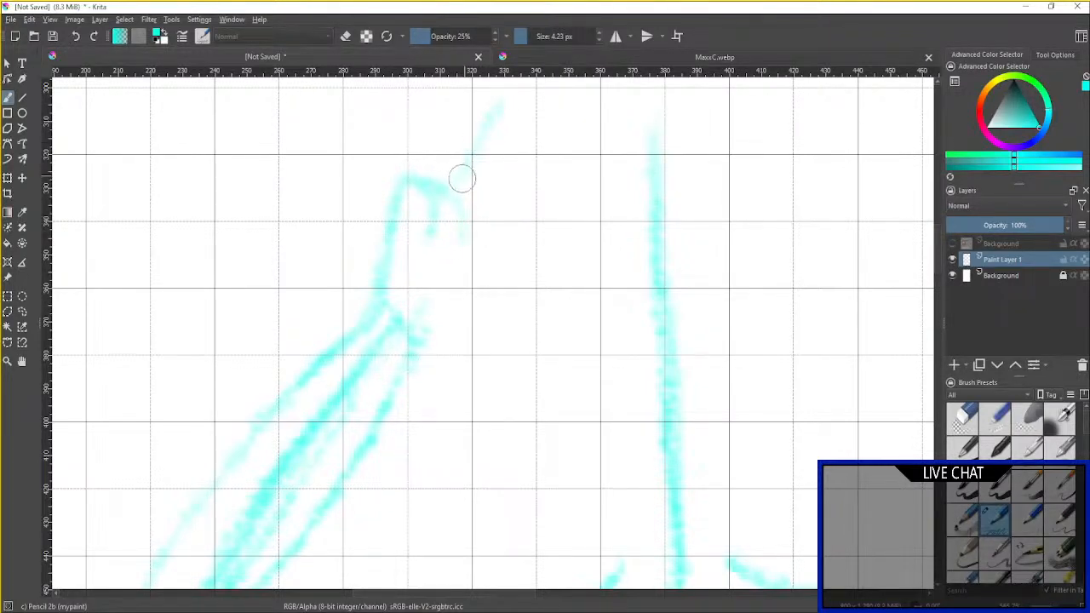
{"action": "mouse_move", "coordinate": [460, 178]}
{"action": "left_mouse_down"}
{"action": "mouse_move", "coordinate": [512, 89]}
{"action": "mouse_move", "coordinate": [503, 99]}
{"action": "mouse_move", "coordinate": [516, 102]}
{"action": "mouse_move", "coordinate": [522, 132]}
{"action": "mouse_move", "coordinate": [504, 184]}
{"action": "mouse_move", "coordinate": [467, 168]}
{"action": "mouse_move", "coordinate": [458, 178]}
{"action": "mouse_move", "coordinate": [502, 167]}
{"action": "mouse_move", "coordinate": [487, 206]}
{"action": "mouse_move", "coordinate": [500, 192]}
{"action": "mouse_move", "coordinate": [501, 225]}
{"action": "mouse_move", "coordinate": [586, 123]}
{"action": "mouse_move", "coordinate": [596, 143]}
{"action": "mouse_move", "coordinate": [536, 242]}
{"action": "left_mouse_up"}
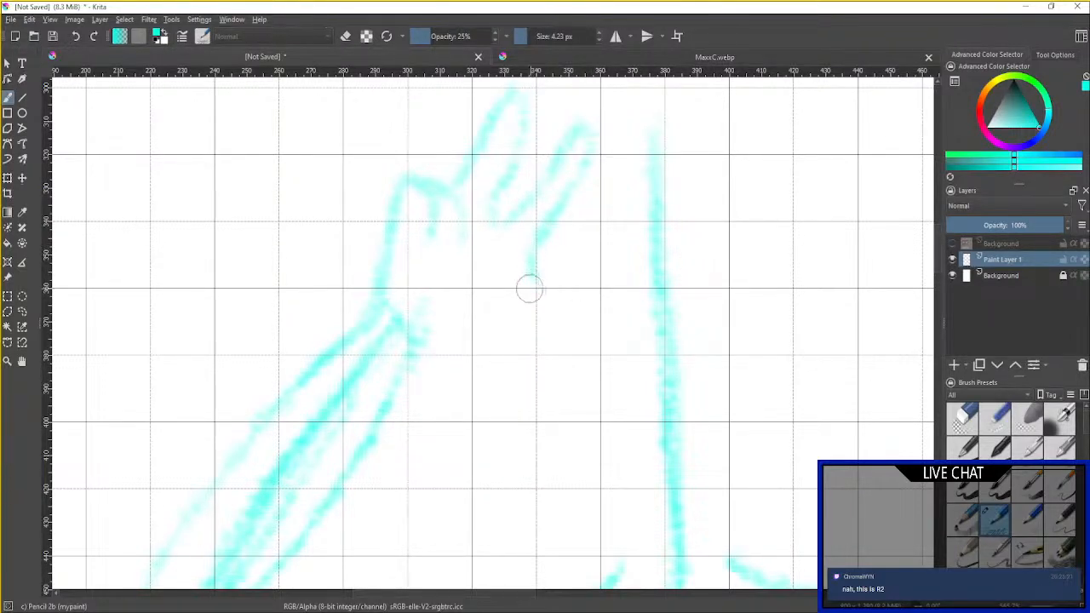
Close the raised hand's lower edge, then add the inner contours of the folded fingers and the horizontal, rounded thumb.
{"action": "left_click_drag", "start_coordinate": [534, 271], "coordinate": [477, 277]}
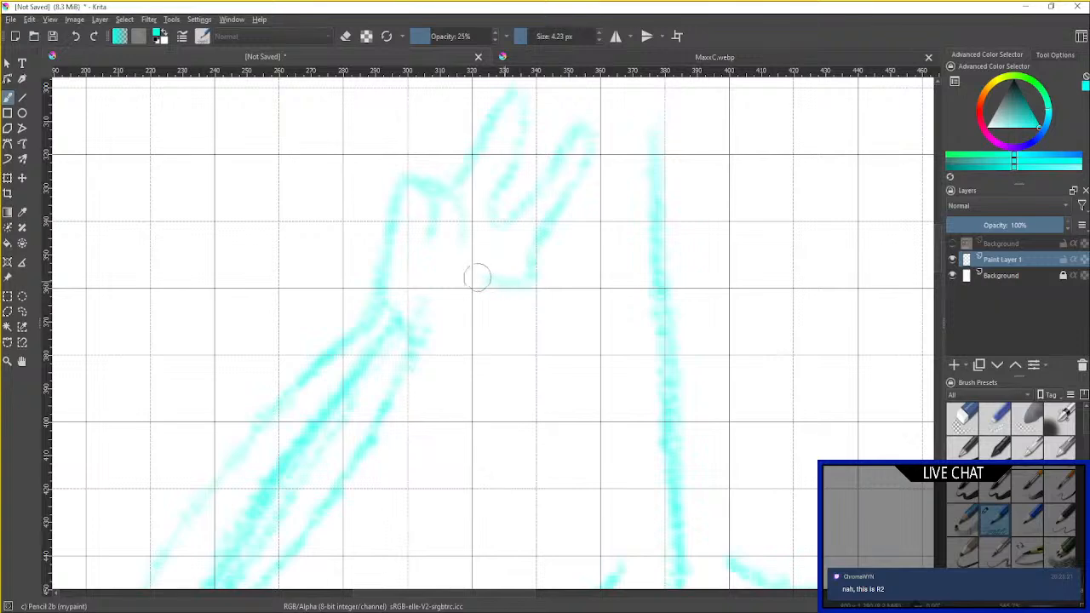
{"action": "mouse_move", "coordinate": [498, 317]}
{"action": "left_mouse_down"}
{"action": "mouse_move", "coordinate": [526, 283]}
{"action": "mouse_move", "coordinate": [518, 330]}
{"action": "mouse_move", "coordinate": [455, 338]}
{"action": "mouse_move", "coordinate": [470, 345]}
{"action": "mouse_move", "coordinate": [424, 340]}
{"action": "left_mouse_up"}
{"action": "left_click_drag", "start_coordinate": [426, 235], "coordinate": [397, 257]}
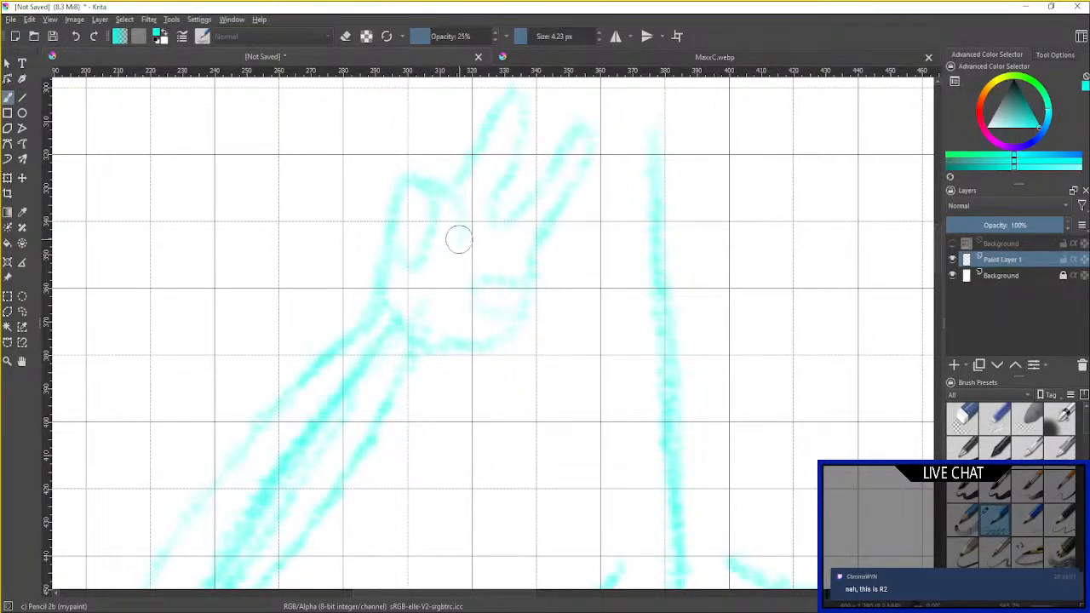
{"action": "mouse_move", "coordinate": [460, 239]}
{"action": "left_mouse_down"}
{"action": "mouse_move", "coordinate": [451, 272]}
{"action": "mouse_move", "coordinate": [425, 294]}
{"action": "left_mouse_up"}
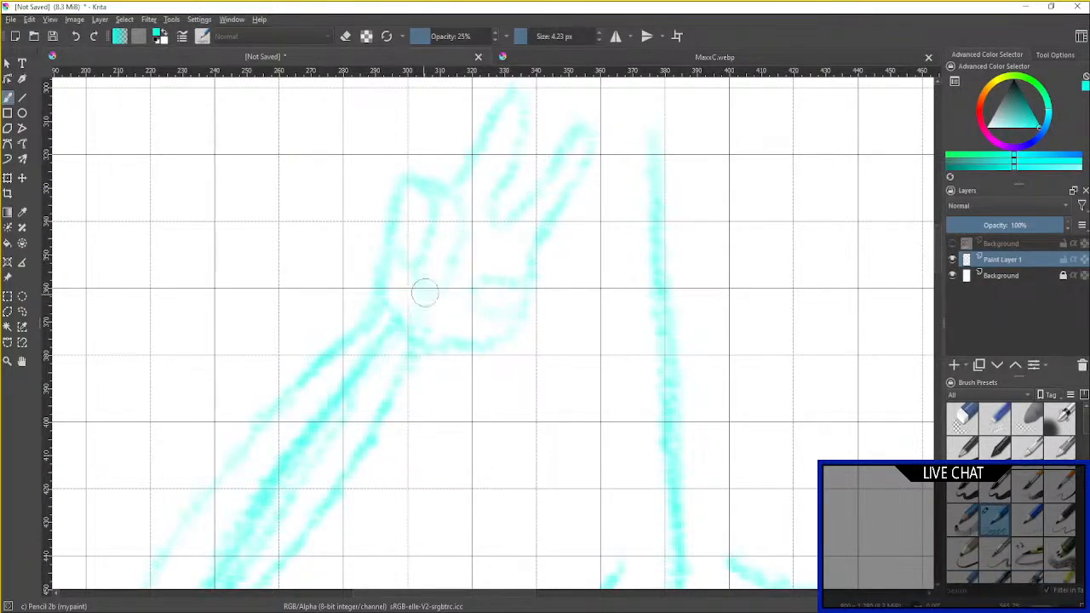
{"action": "mouse_move", "coordinate": [524, 274]}
{"action": "left_mouse_down"}
{"action": "mouse_move", "coordinate": [447, 287]}
{"action": "mouse_move", "coordinate": [473, 318]}
{"action": "mouse_move", "coordinate": [509, 305]}
{"action": "mouse_move", "coordinate": [528, 269]}
{"action": "mouse_move", "coordinate": [529, 307]}
{"action": "mouse_move", "coordinate": [531, 275]}
{"action": "mouse_move", "coordinate": [500, 344]}
{"action": "mouse_move", "coordinate": [532, 255]}
{"action": "left_mouse_up"}
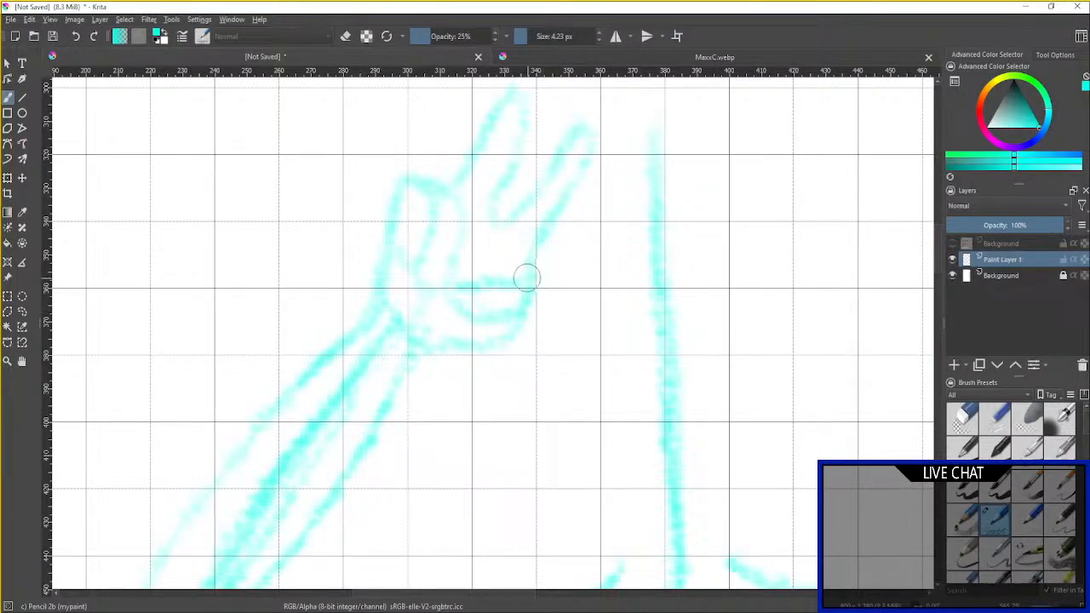
{"action": "mouse_move", "coordinate": [530, 280]}
{"action": "left_mouse_down"}
{"action": "mouse_move", "coordinate": [547, 289]}
{"action": "mouse_move", "coordinate": [545, 324]}
{"action": "mouse_move", "coordinate": [490, 348]}
{"action": "left_mouse_up"}
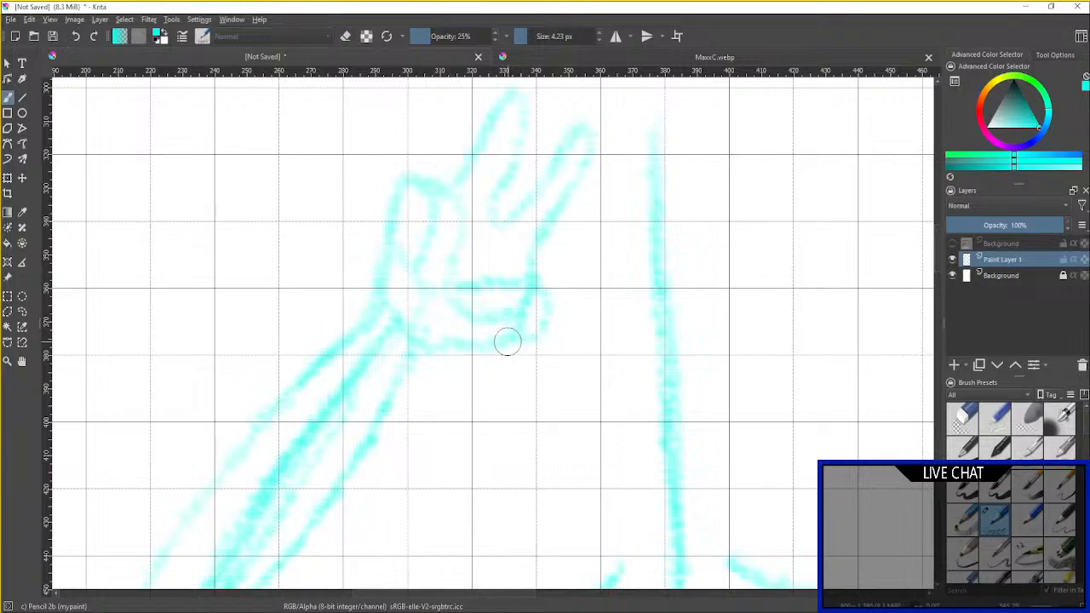
Compare the figure with the card image, and examine the raised hand, torso and the end of the right-hand forearm at the waist.
{"action": "scroll", "coordinate": [507, 342], "scroll_direction": "down", "scroll_amount": 5}
{"action": "scroll", "coordinate": [557, 343], "scroll_direction": "up", "scroll_amount": 4}
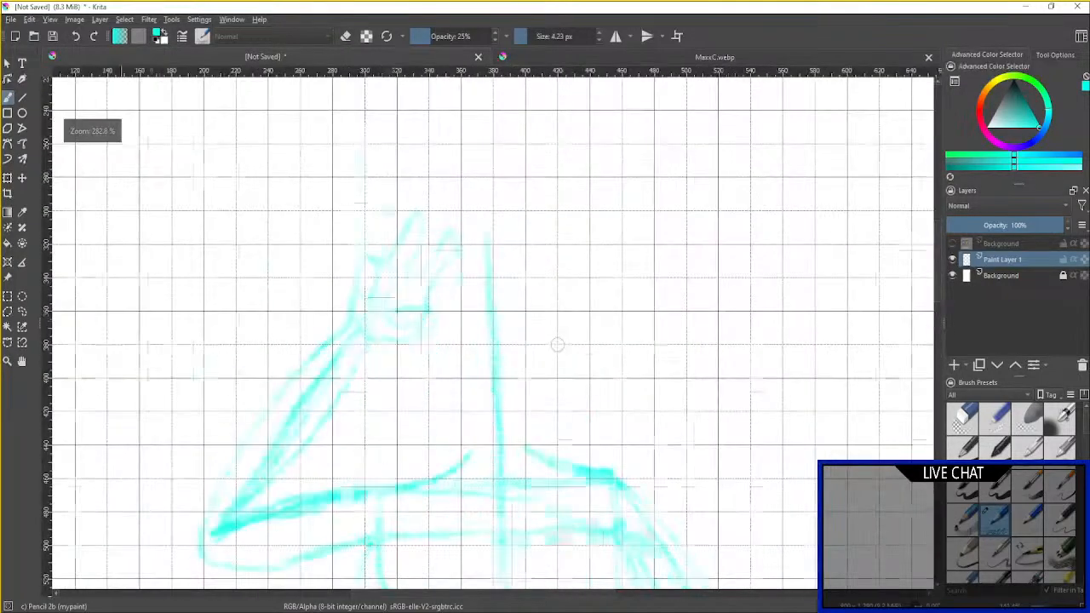
{"action": "scroll", "coordinate": [570, 301], "scroll_direction": "down", "scroll_amount": 2}
{"action": "scroll", "coordinate": [570, 301], "scroll_direction": "down", "scroll_amount": 2}
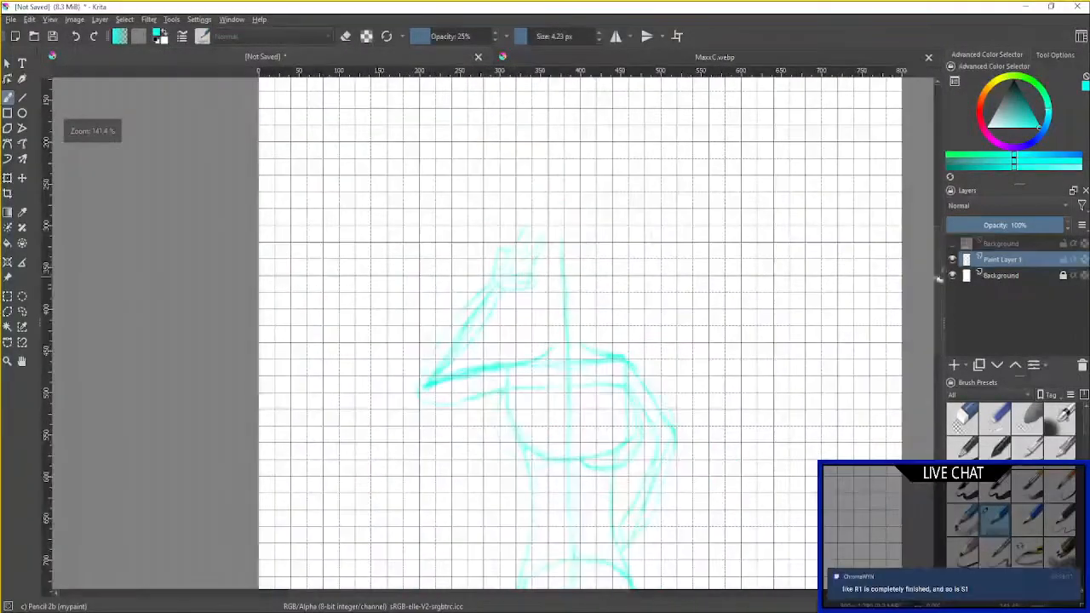
{"action": "left_click", "coordinate": [952, 244]}
{"action": "left_click", "coordinate": [953, 243]}
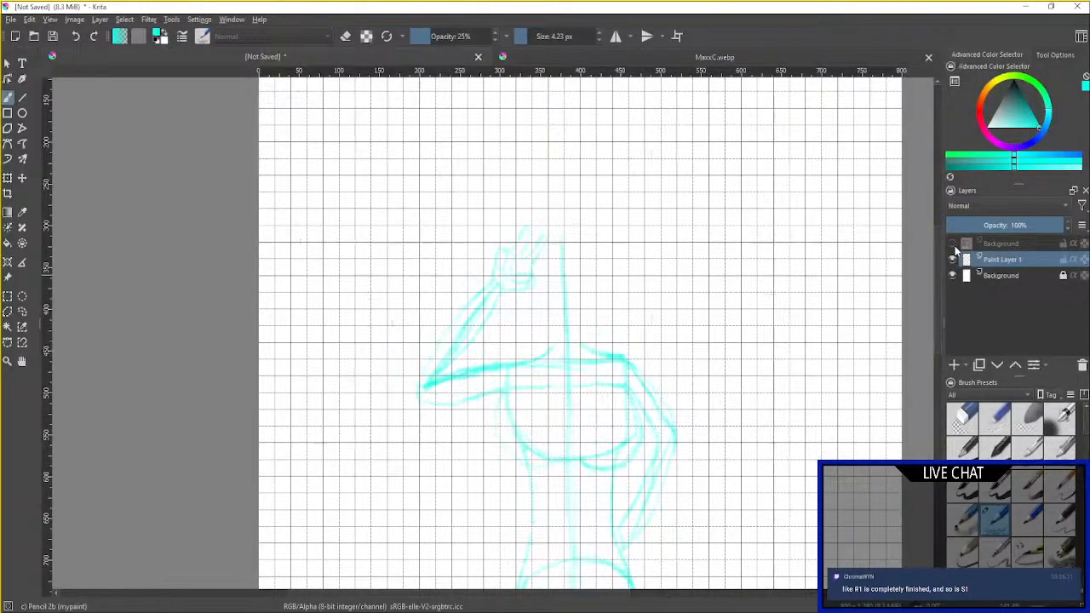
{"action": "left_click_drag", "start_coordinate": [688, 490], "coordinate": [686, 346]}
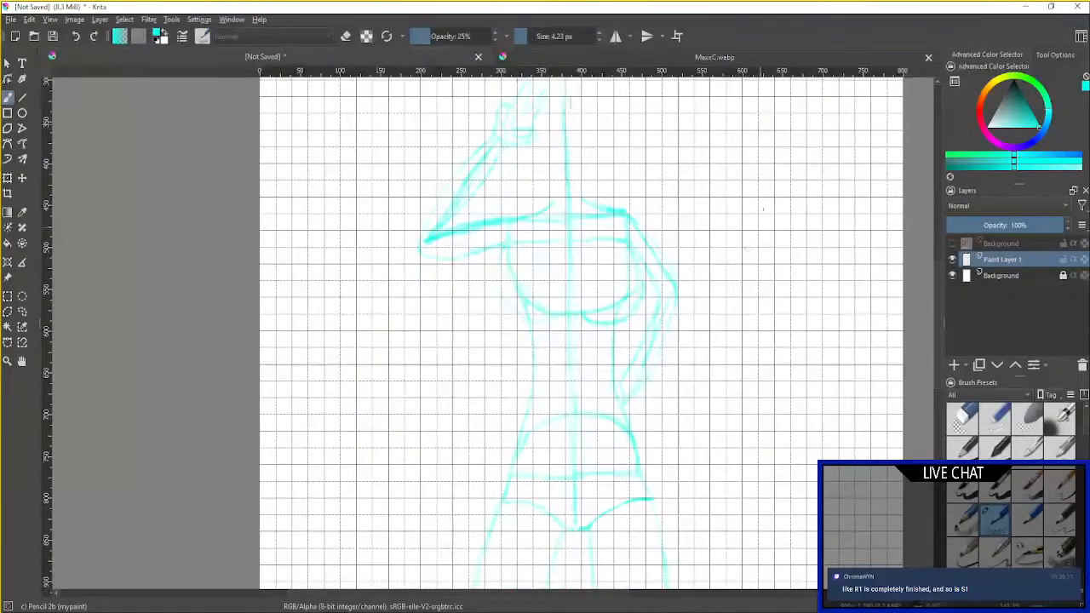
{"action": "scroll", "coordinate": [686, 346], "scroll_direction": "up", "scroll_amount": 2}
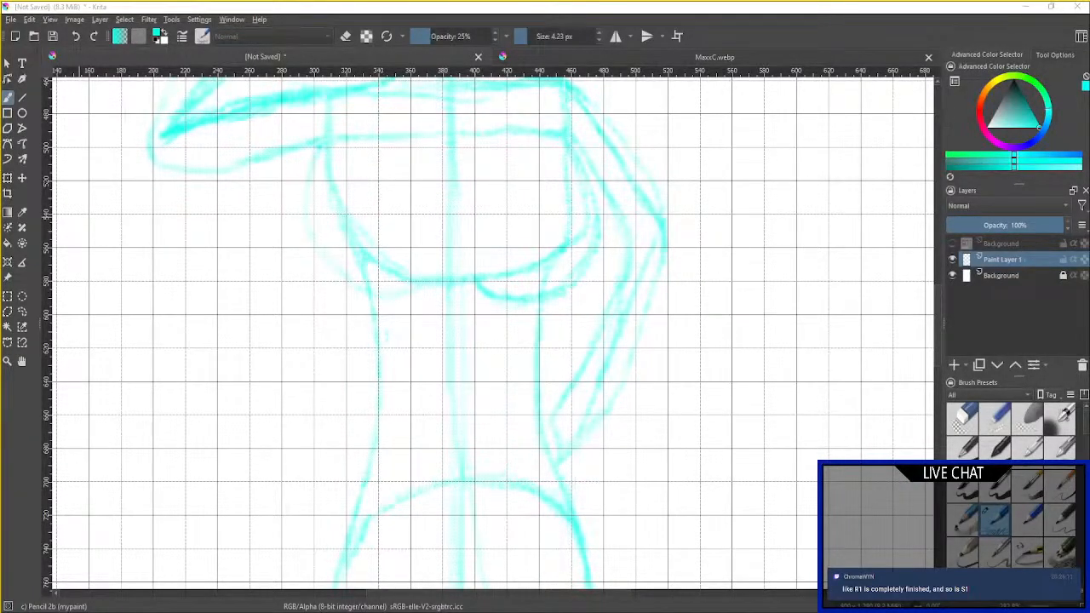
{"action": "scroll", "coordinate": [767, 414], "scroll_direction": "down", "scroll_amount": 3}
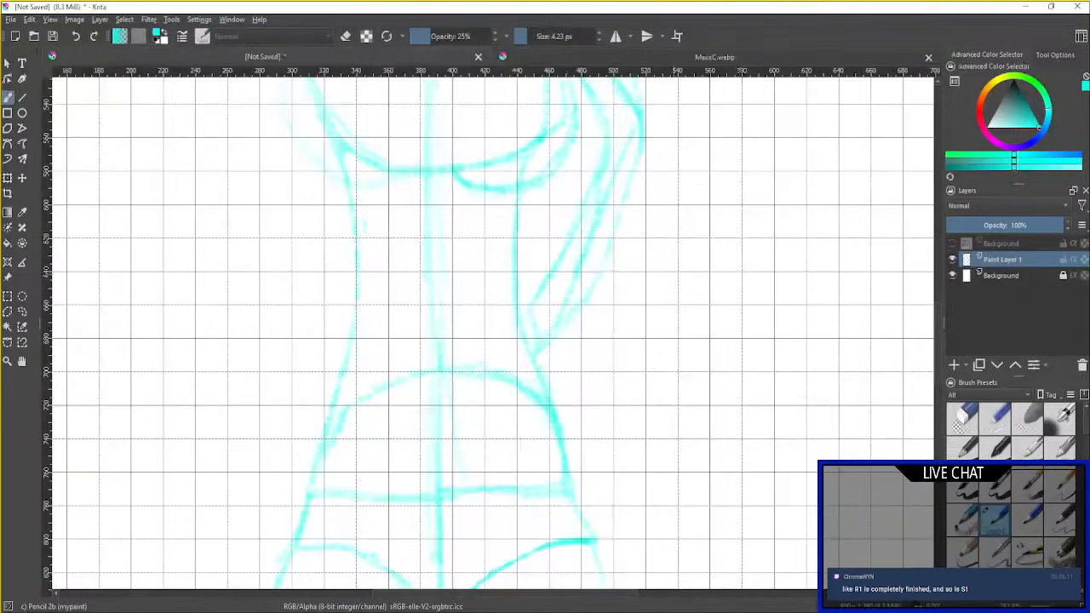
{"action": "scroll", "coordinate": [611, 353], "scroll_direction": "up", "scroll_amount": 3}
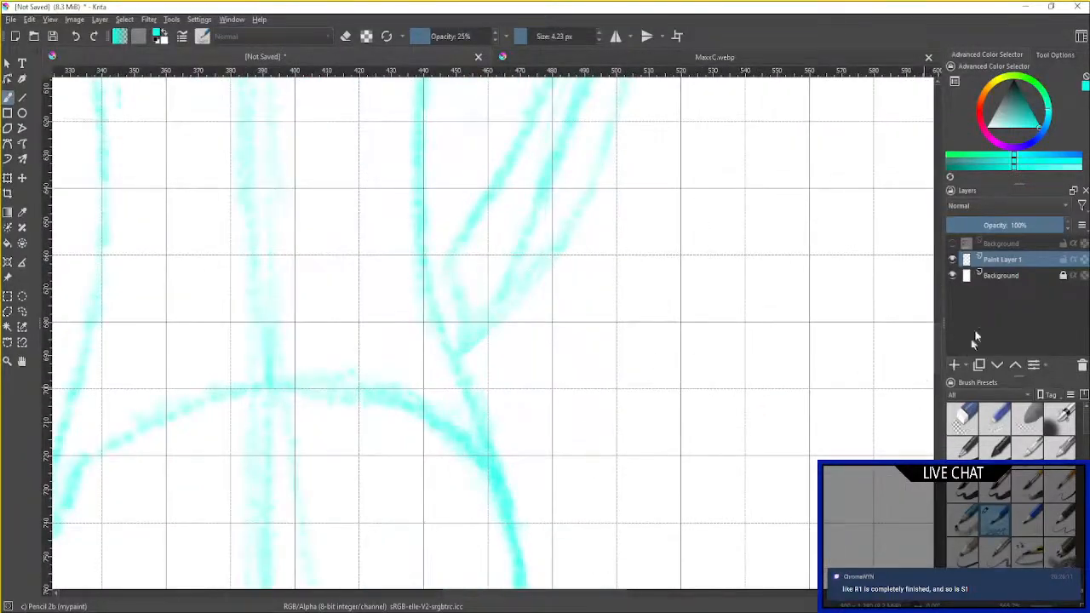
Sketch the knuckle edge and trial fingers of the right-hand hand at the waist, and erase the fingers with Eraser Small.
{"action": "left_click_drag", "start_coordinate": [599, 372], "coordinate": [712, 376]}
{"action": "scroll", "coordinate": [712, 376], "scroll_direction": "down", "scroll_amount": 3}
{"action": "scroll", "coordinate": [711, 376], "scroll_direction": "up", "scroll_amount": 3}
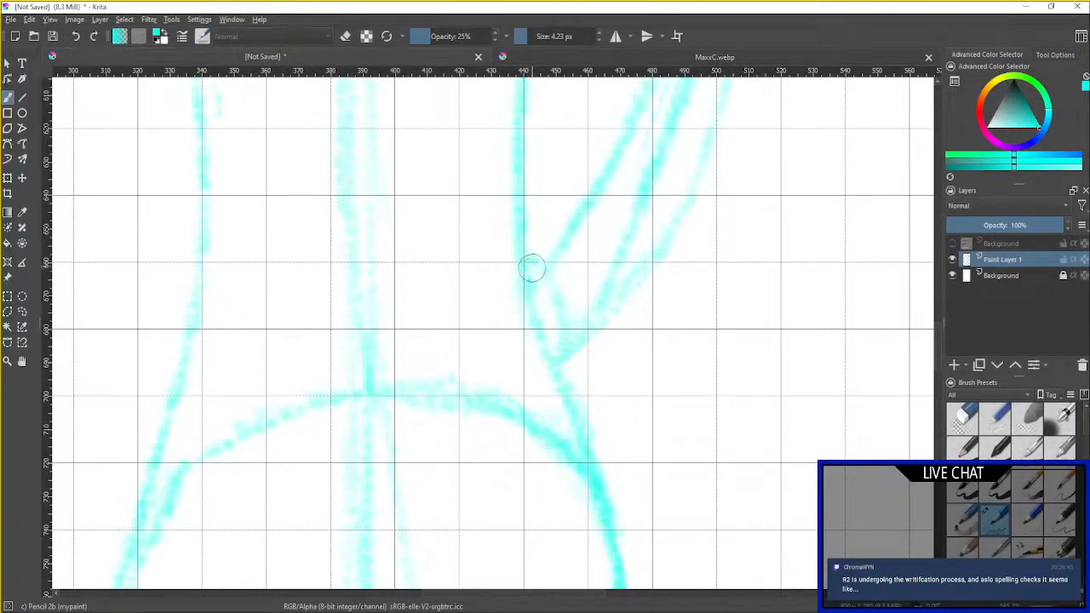
{"action": "mouse_move", "coordinate": [539, 265]}
{"action": "left_mouse_down"}
{"action": "mouse_move", "coordinate": [525, 253]}
{"action": "mouse_move", "coordinate": [489, 255]}
{"action": "left_mouse_up"}
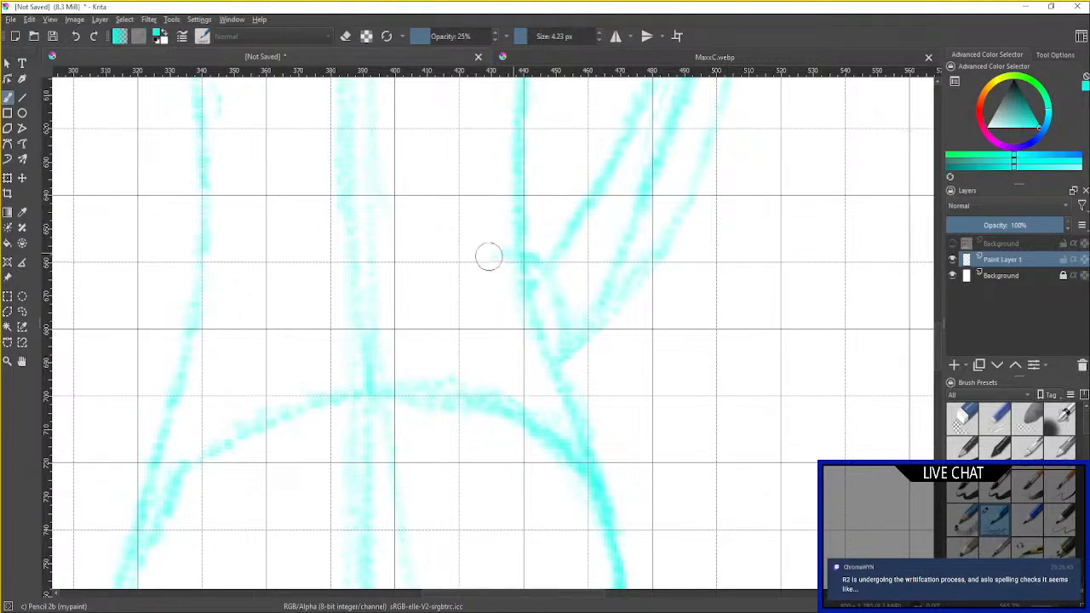
{"action": "mouse_move", "coordinate": [521, 287]}
{"action": "left_mouse_down"}
{"action": "mouse_move", "coordinate": [507, 285]}
{"action": "mouse_move", "coordinate": [498, 260]}
{"action": "mouse_move", "coordinate": [496, 293]}
{"action": "mouse_move", "coordinate": [516, 303]}
{"action": "mouse_move", "coordinate": [532, 293]}
{"action": "mouse_move", "coordinate": [475, 312]}
{"action": "left_mouse_up"}
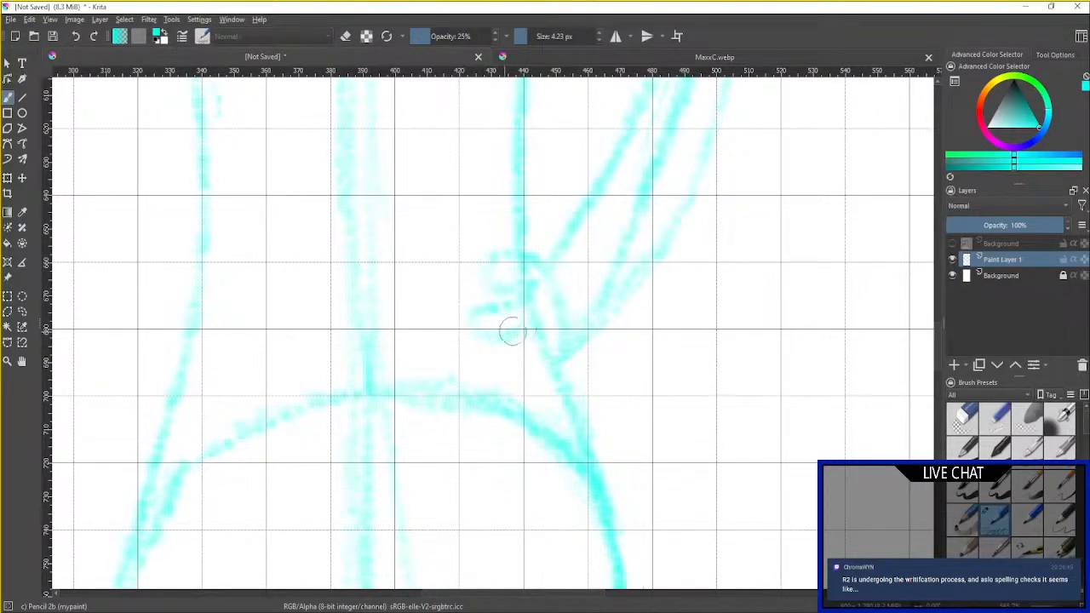
{"action": "mouse_move", "coordinate": [522, 329]}
{"action": "left_mouse_down"}
{"action": "mouse_move", "coordinate": [487, 349]}
{"action": "mouse_move", "coordinate": [494, 368]}
{"action": "mouse_move", "coordinate": [535, 356]}
{"action": "mouse_move", "coordinate": [526, 355]}
{"action": "mouse_move", "coordinate": [541, 365]}
{"action": "mouse_move", "coordinate": [550, 351]}
{"action": "mouse_move", "coordinate": [517, 380]}
{"action": "mouse_move", "coordinate": [561, 382]}
{"action": "mouse_move", "coordinate": [556, 417]}
{"action": "mouse_move", "coordinate": [537, 382]}
{"action": "left_mouse_up"}
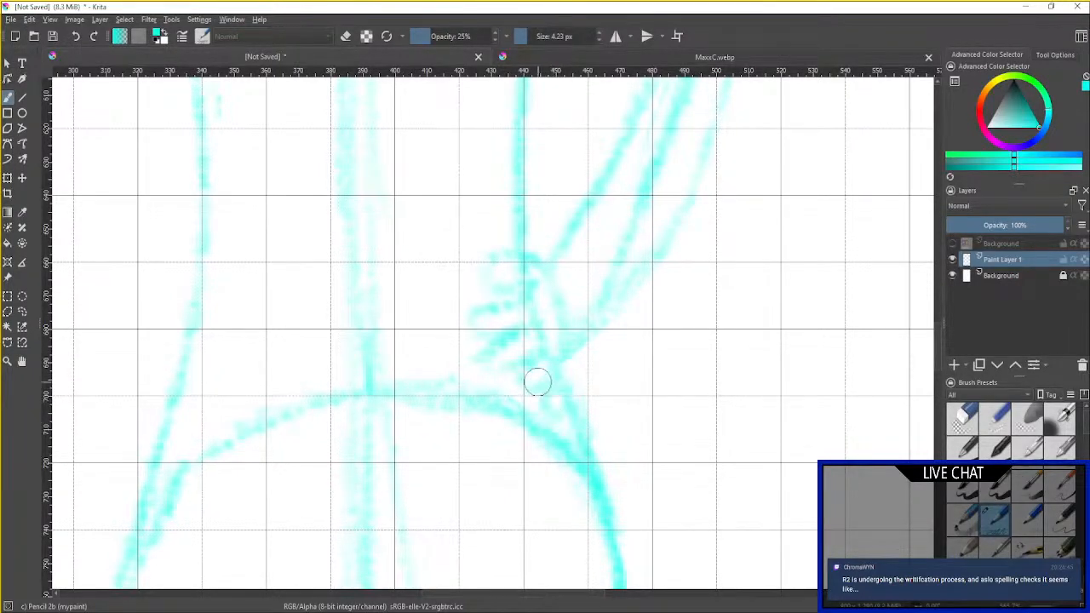
{"action": "left_click", "coordinate": [997, 417]}
{"action": "mouse_move", "coordinate": [464, 284]}
{"action": "left_mouse_down"}
{"action": "mouse_move", "coordinate": [491, 302]}
{"action": "mouse_move", "coordinate": [494, 252]}
{"action": "mouse_move", "coordinate": [477, 301]}
{"action": "mouse_move", "coordinate": [504, 365]}
{"action": "mouse_move", "coordinate": [527, 368]}
{"action": "left_mouse_up"}
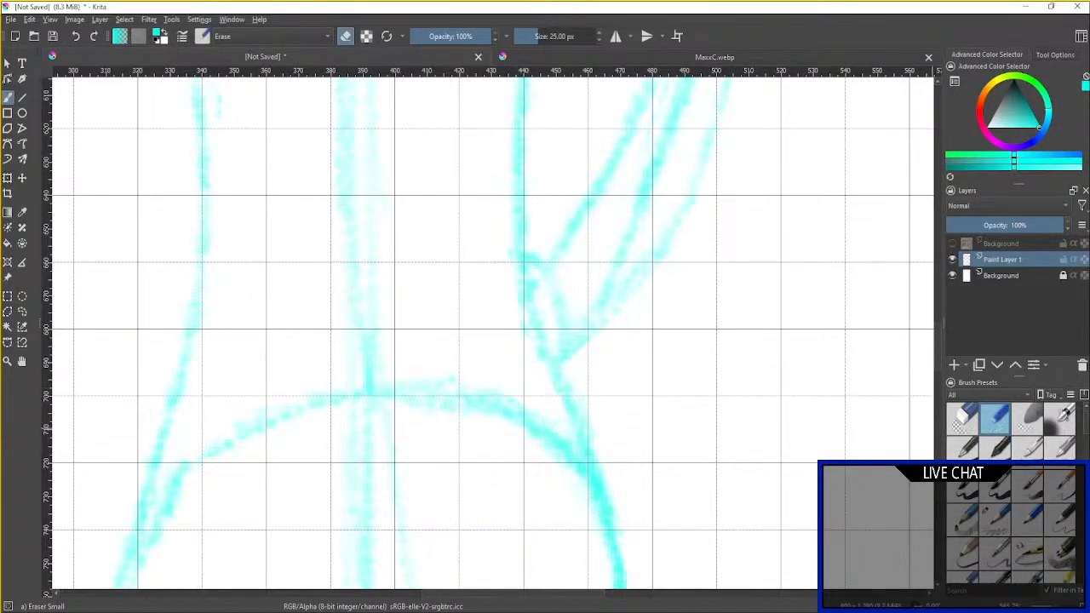
Redraw the hand at the waist as a stack of short curled fingers with Pencil 2b, working upward from the wrist.
{"action": "left_click", "coordinate": [997, 518]}
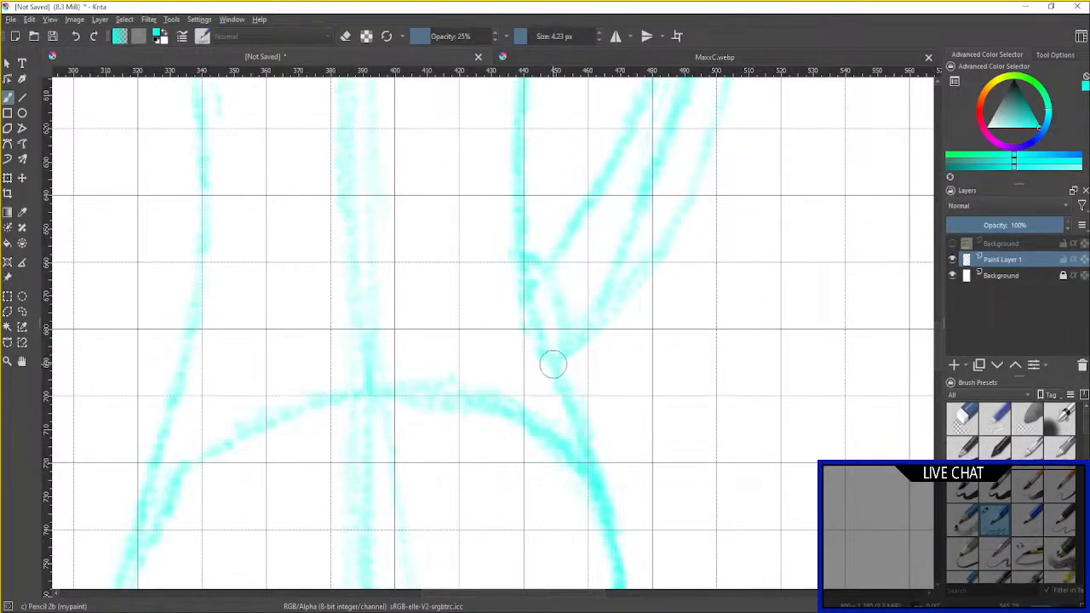
{"action": "left_click_drag", "start_coordinate": [547, 372], "coordinate": [502, 380]}
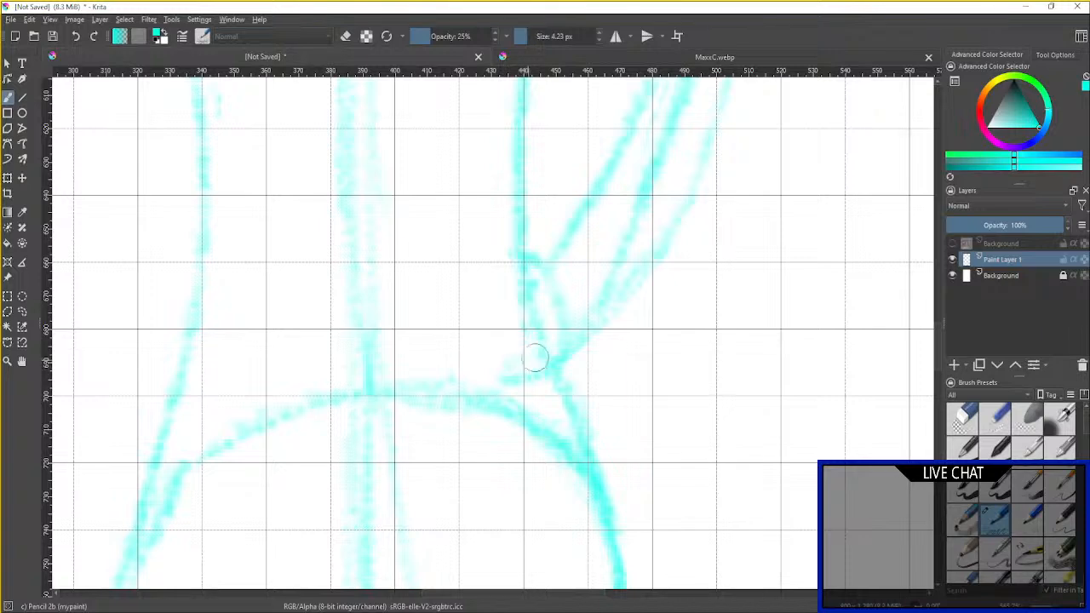
{"action": "mouse_move", "coordinate": [540, 350]}
{"action": "left_mouse_down"}
{"action": "mouse_move", "coordinate": [483, 358]}
{"action": "mouse_move", "coordinate": [522, 323]}
{"action": "mouse_move", "coordinate": [481, 353]}
{"action": "mouse_move", "coordinate": [511, 355]}
{"action": "left_mouse_up"}
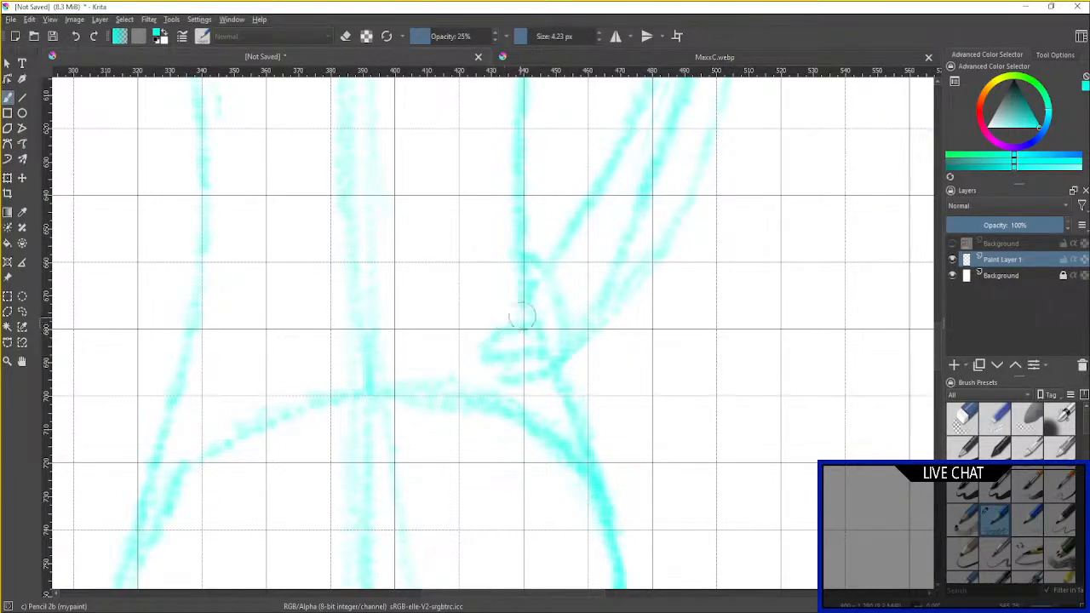
{"action": "mouse_move", "coordinate": [476, 316]}
{"action": "left_mouse_down"}
{"action": "mouse_move", "coordinate": [518, 301]}
{"action": "mouse_move", "coordinate": [530, 286]}
{"action": "mouse_move", "coordinate": [479, 297]}
{"action": "mouse_move", "coordinate": [470, 290]}
{"action": "mouse_move", "coordinate": [478, 270]}
{"action": "mouse_move", "coordinate": [499, 263]}
{"action": "mouse_move", "coordinate": [530, 284]}
{"action": "left_mouse_up"}
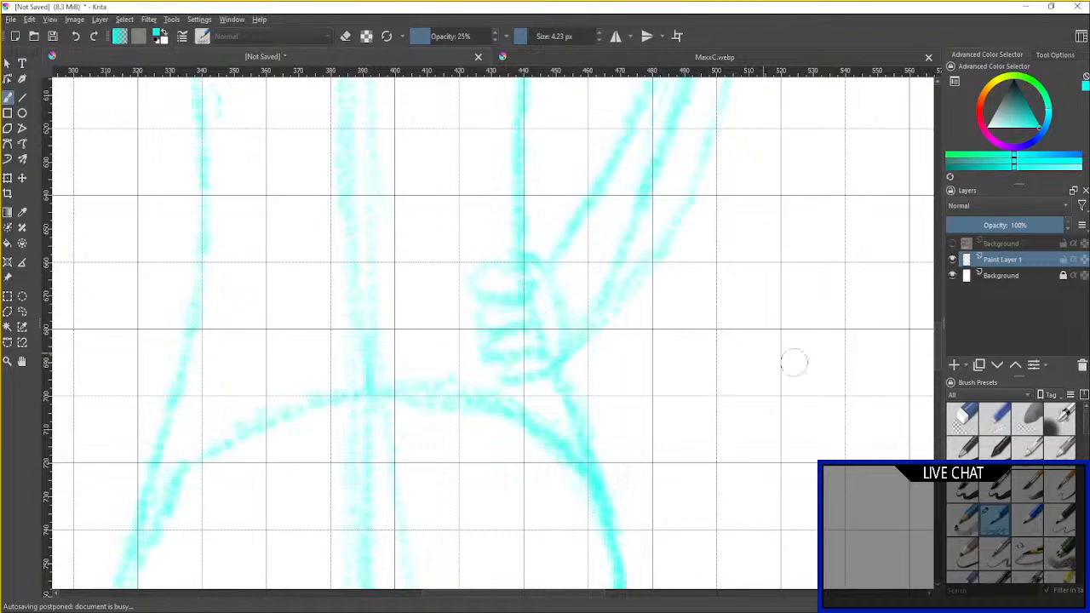
Erase the rounded outline of the uppermost curled finger on the waist hand with Eraser Small.
{"action": "key", "text": "e"}
{"action": "scroll", "coordinate": [749, 362], "scroll_direction": "up", "scroll_amount": 1}
{"action": "scroll", "coordinate": [749, 362], "scroll_direction": "up", "scroll_amount": 1}
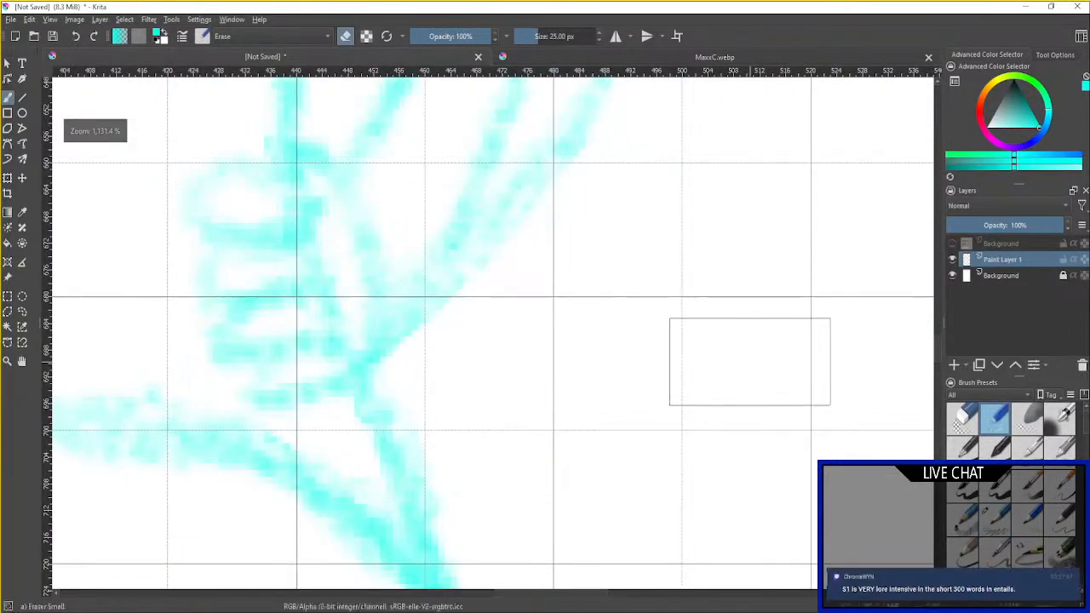
{"action": "left_click_drag", "start_coordinate": [544, 264], "coordinate": [747, 327]}
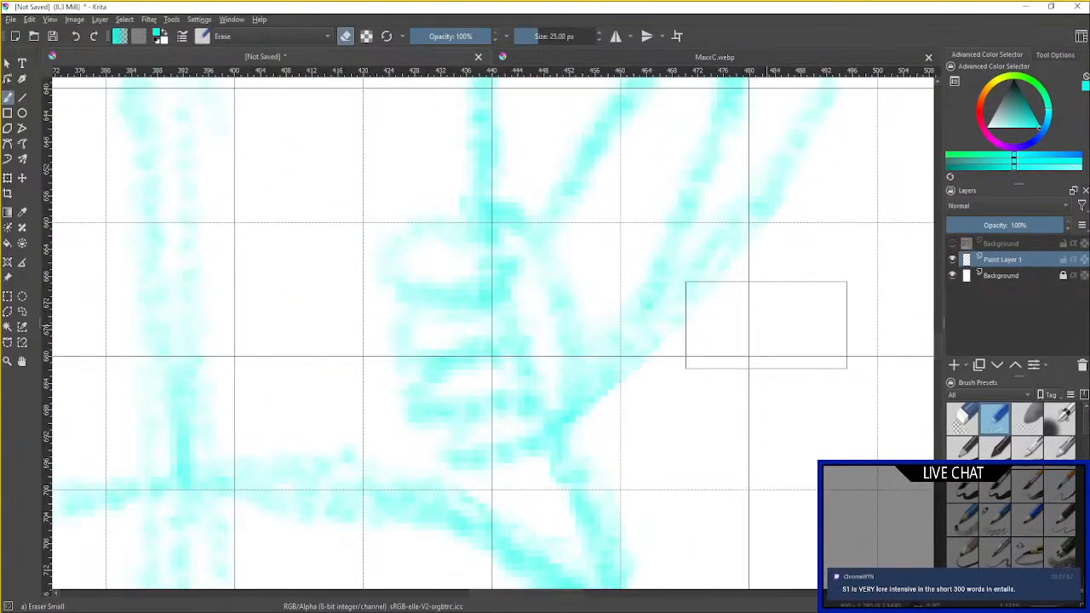
{"action": "mouse_move", "coordinate": [375, 153]}
{"action": "left_mouse_down"}
{"action": "mouse_move", "coordinate": [405, 199]}
{"action": "mouse_move", "coordinate": [418, 190]}
{"action": "mouse_move", "coordinate": [434, 232]}
{"action": "mouse_move", "coordinate": [441, 226]}
{"action": "mouse_move", "coordinate": [421, 218]}
{"action": "mouse_move", "coordinate": [389, 239]}
{"action": "left_mouse_up"}
{"action": "scroll", "coordinate": [258, 254], "scroll_direction": "down", "scroll_amount": 1}
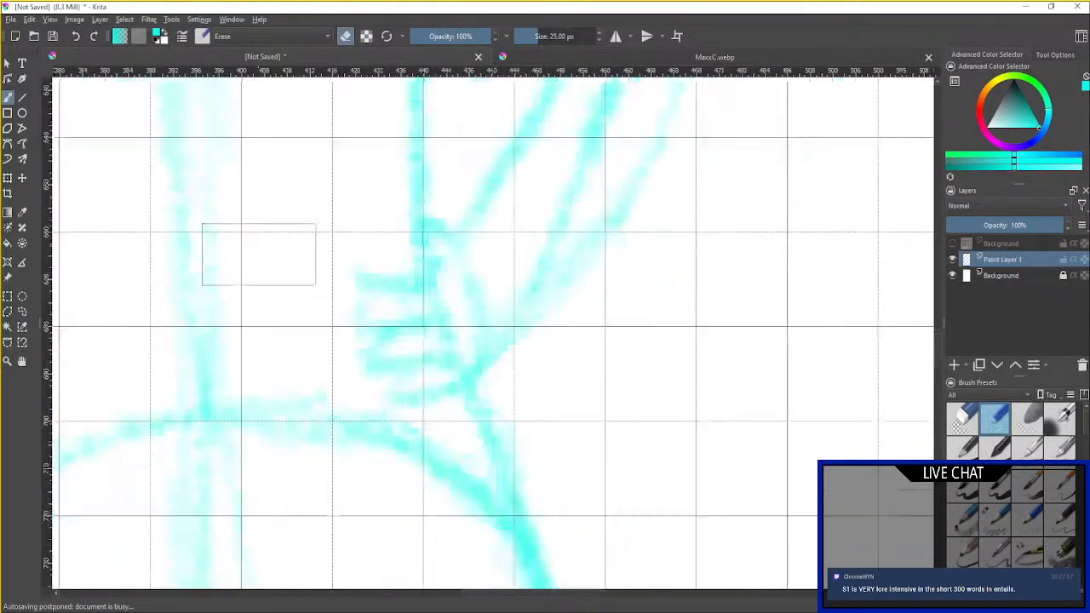
Redraw the uppermost curled finger with Pencil 2b and add a short thumb contour above it on the waist hand.
{"action": "left_click", "coordinate": [995, 515]}
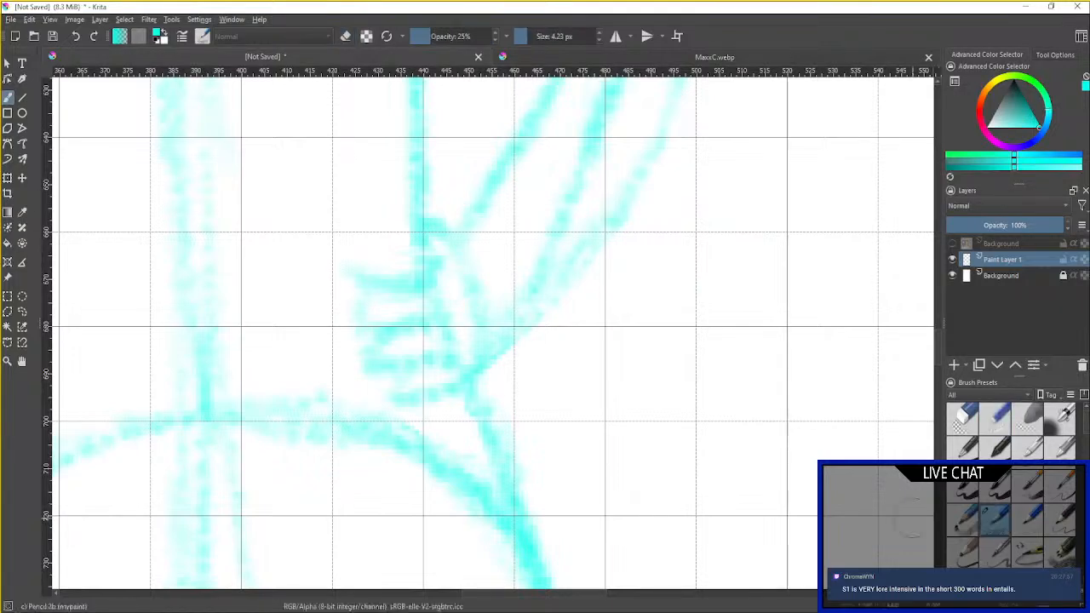
{"action": "left_click_drag", "start_coordinate": [652, 458], "coordinate": [727, 510]}
{"action": "scroll", "coordinate": [520, 364], "scroll_direction": "up", "scroll_amount": 1}
{"action": "left_click_drag", "start_coordinate": [529, 375], "coordinate": [567, 386]}
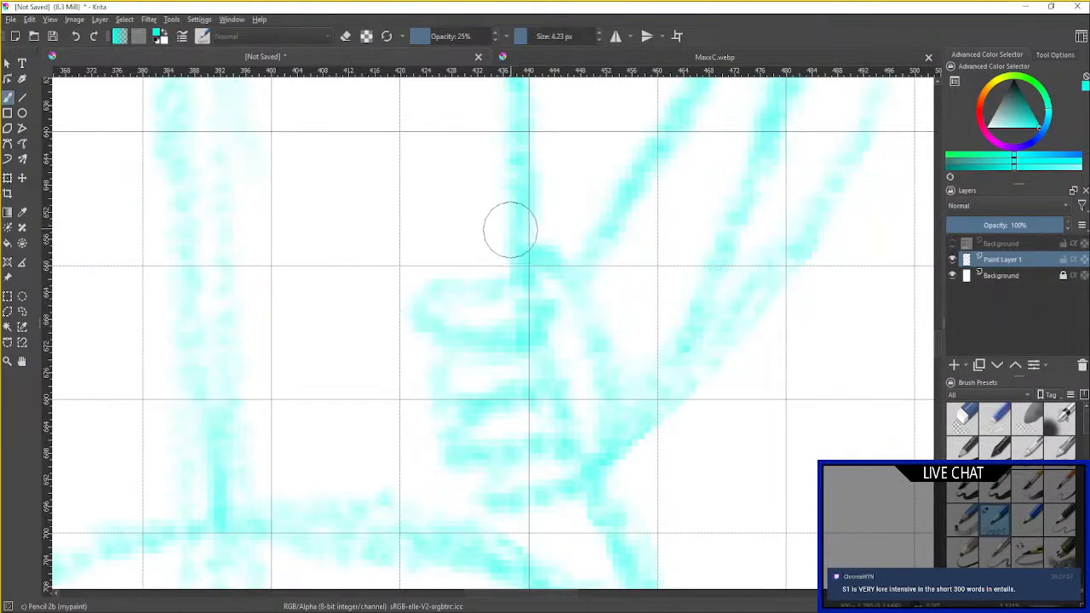
{"action": "mouse_move", "coordinate": [508, 236]}
{"action": "left_mouse_down"}
{"action": "mouse_move", "coordinate": [441, 217]}
{"action": "mouse_move", "coordinate": [419, 236]}
{"action": "mouse_move", "coordinate": [430, 260]}
{"action": "mouse_move", "coordinate": [492, 283]}
{"action": "left_mouse_up"}
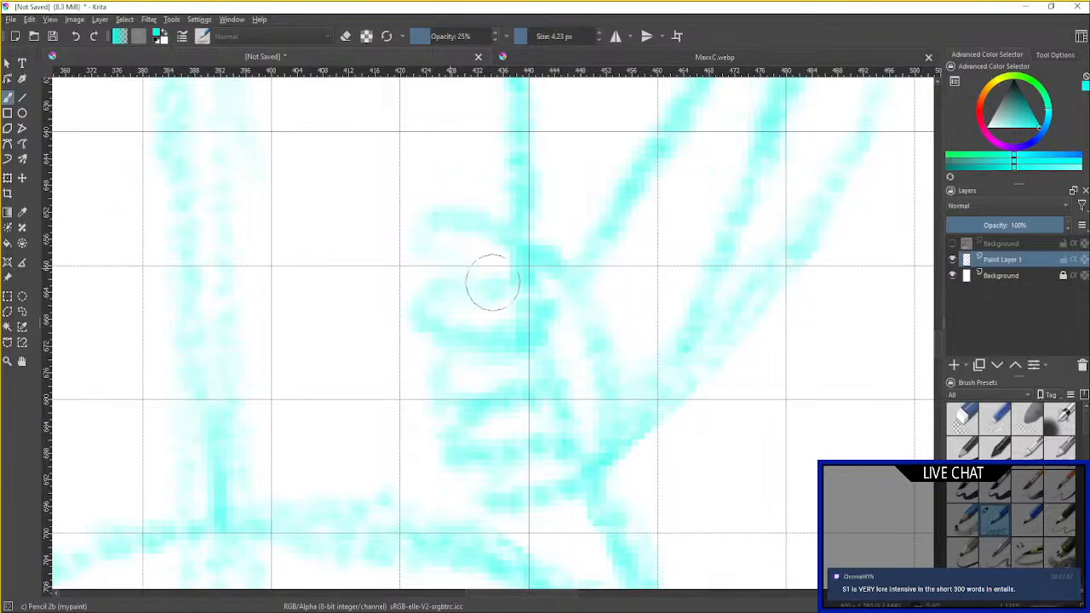
{"action": "scroll", "coordinate": [482, 306], "scroll_direction": "down", "scroll_amount": 4}
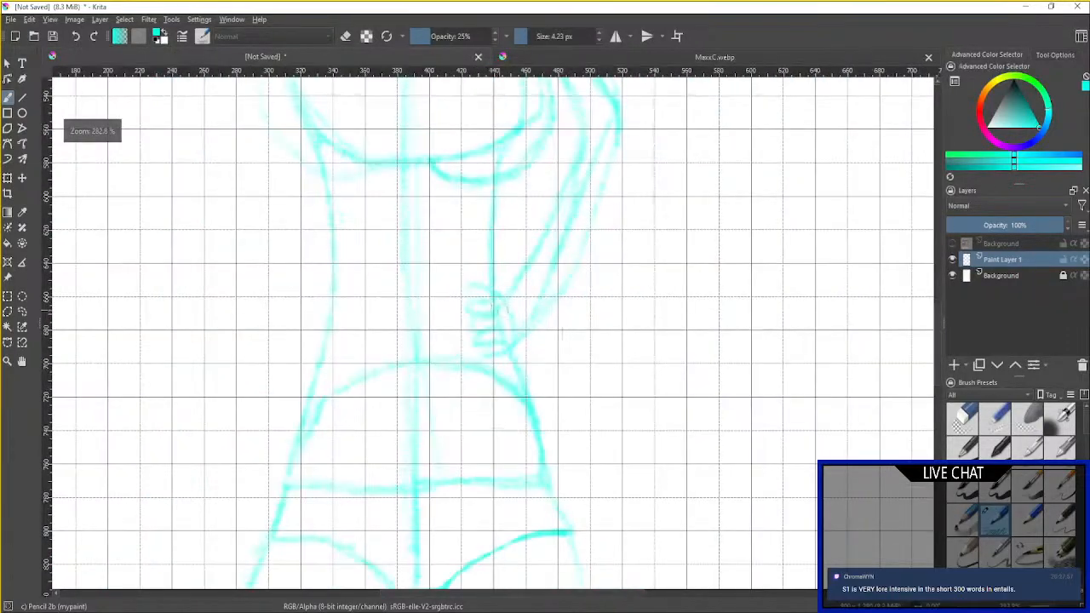
{"action": "scroll", "coordinate": [561, 334], "scroll_direction": "down", "scroll_amount": 4}
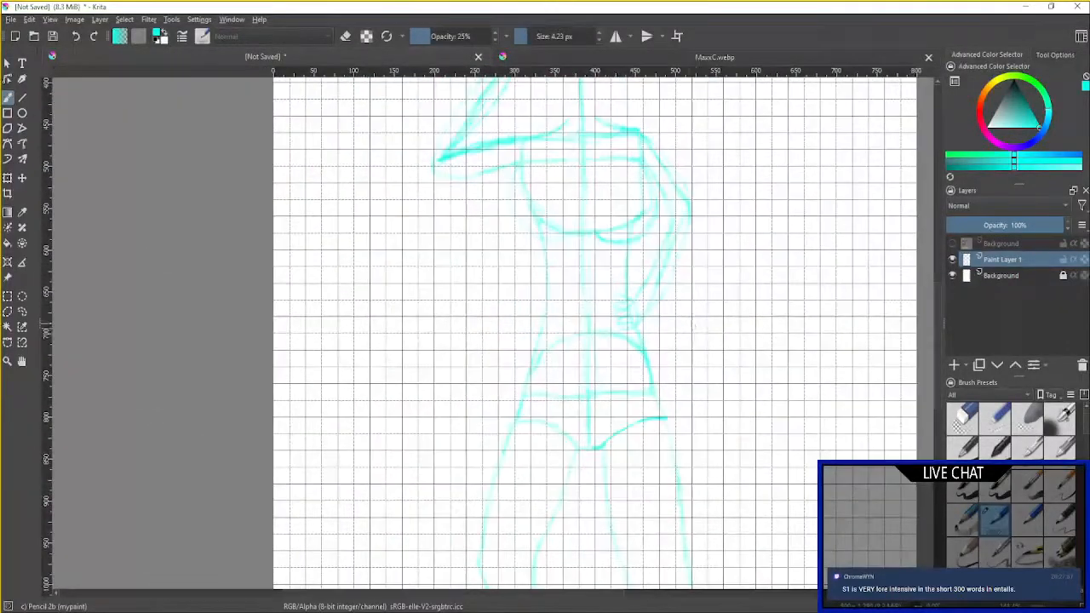
{"action": "scroll", "coordinate": [641, 367], "scroll_direction": "down", "scroll_amount": 6}
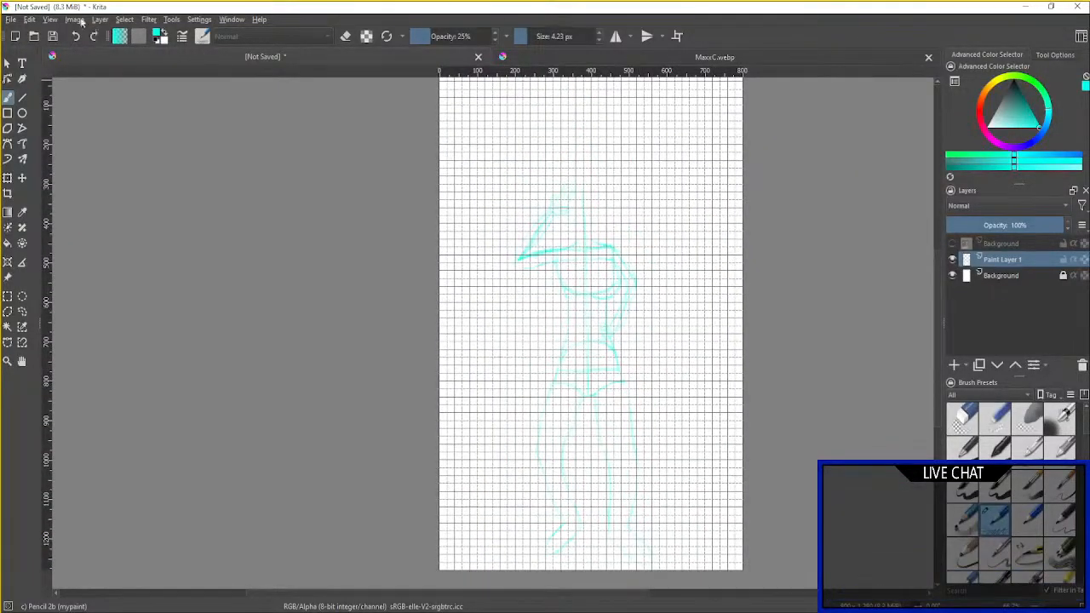
Hide the canvas grid and show the card reference layer above the sketch.
{"action": "left_click", "coordinate": [50, 18]}
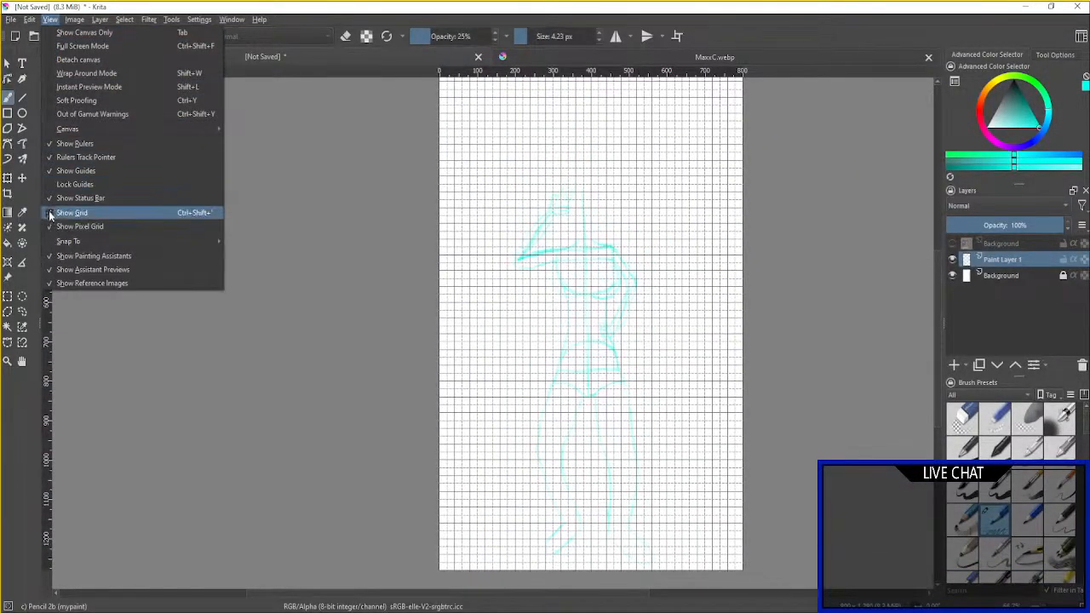
{"action": "left_click", "coordinate": [48, 212]}
{"action": "scroll", "coordinate": [568, 213], "scroll_direction": "up", "scroll_amount": 3}
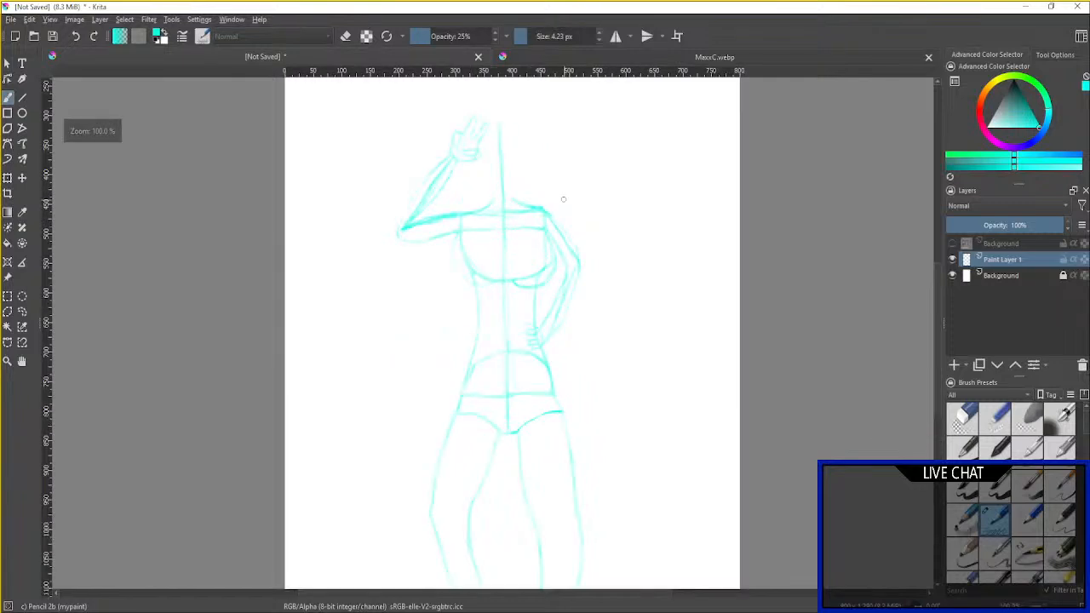
{"action": "left_click", "coordinate": [952, 244]}
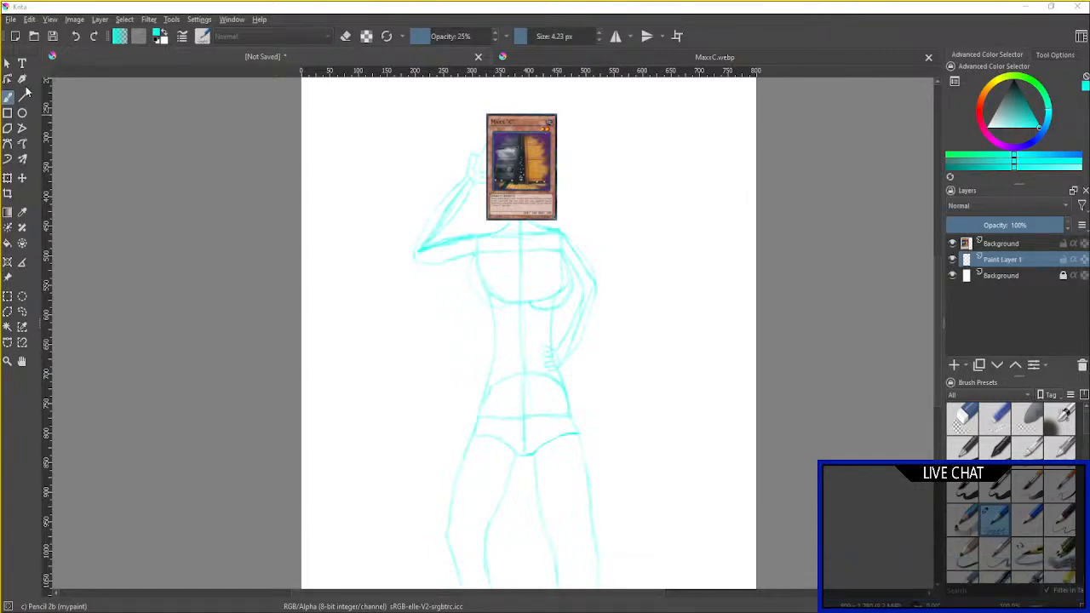
Open the reference image ShinyBlackCSquadder.webp as a separate document.
{"action": "left_click", "coordinate": [11, 19]}
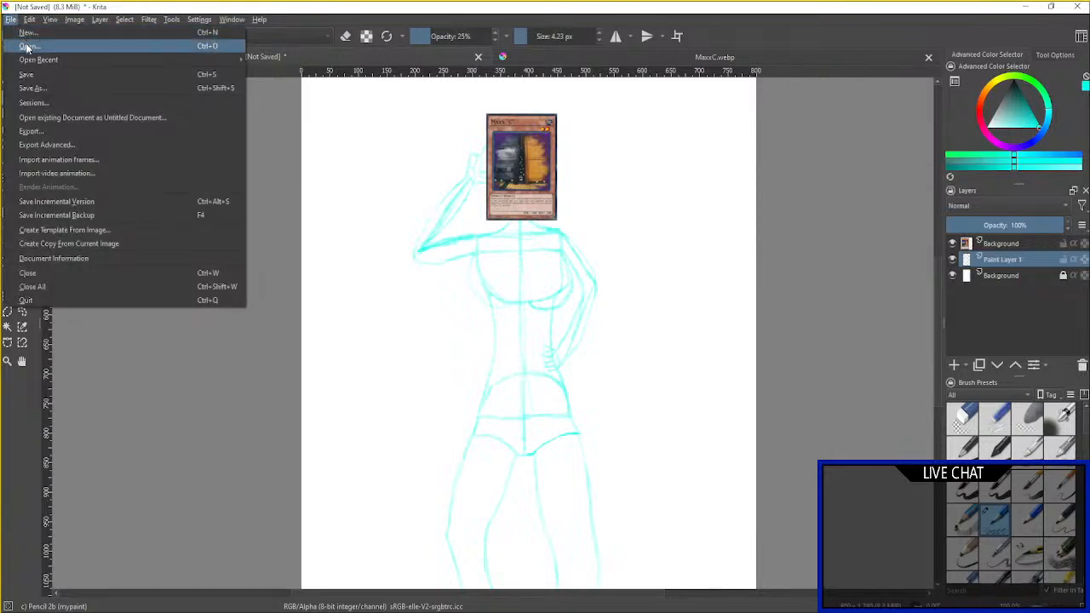
{"action": "left_click", "coordinate": [8, 66]}
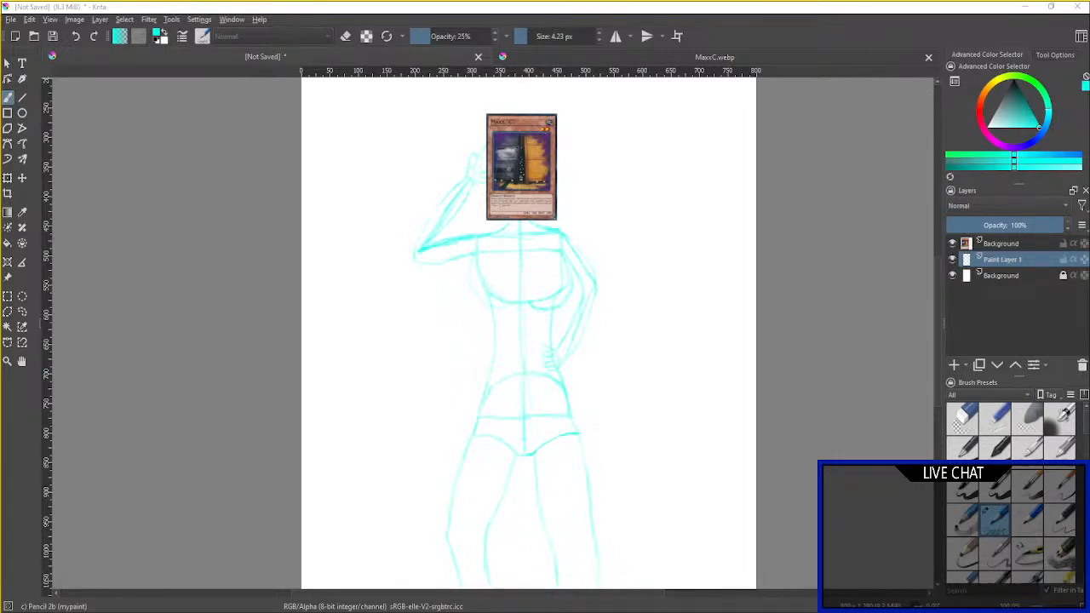
{"action": "left_click", "coordinate": [11, 19]}
{"action": "left_click", "coordinate": [11, 20]}
{"action": "left_click", "coordinate": [569, 435]}
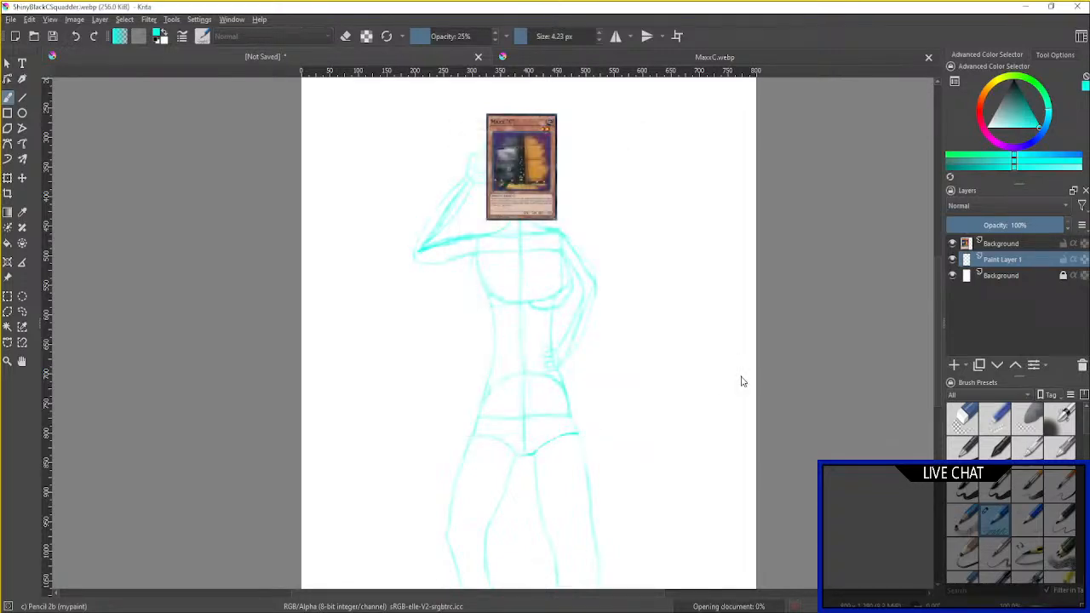
{"action": "scroll", "coordinate": [779, 374], "scroll_direction": "up", "scroll_amount": 2}
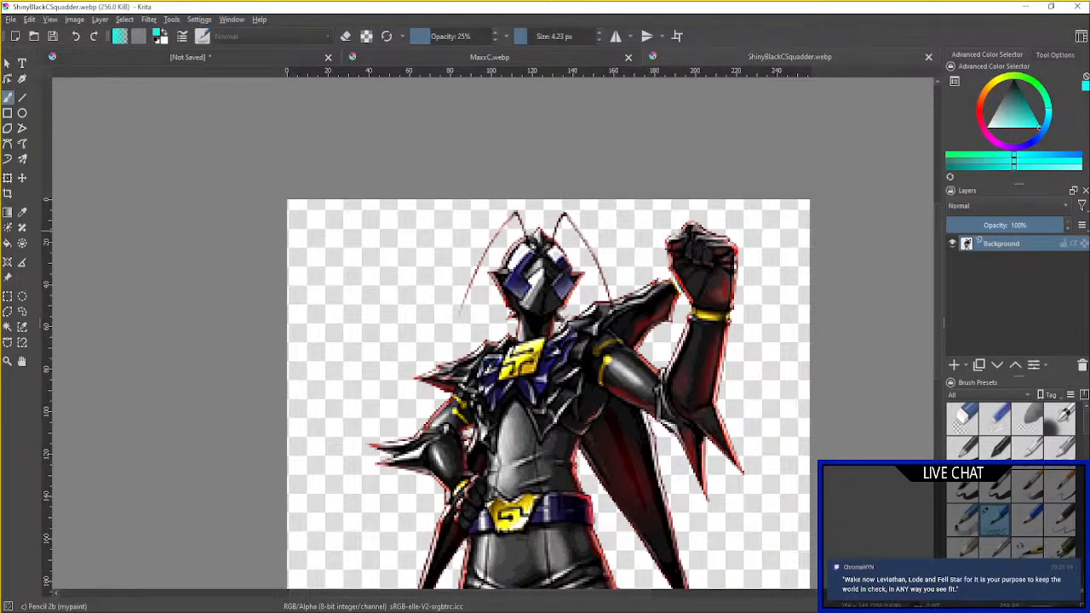
Outline the armored figure's helmet, antennae and neck with a freehand selection.
{"action": "left_click", "coordinate": [22, 312]}
{"action": "scroll", "coordinate": [348, 318], "scroll_direction": "up", "scroll_amount": 1}
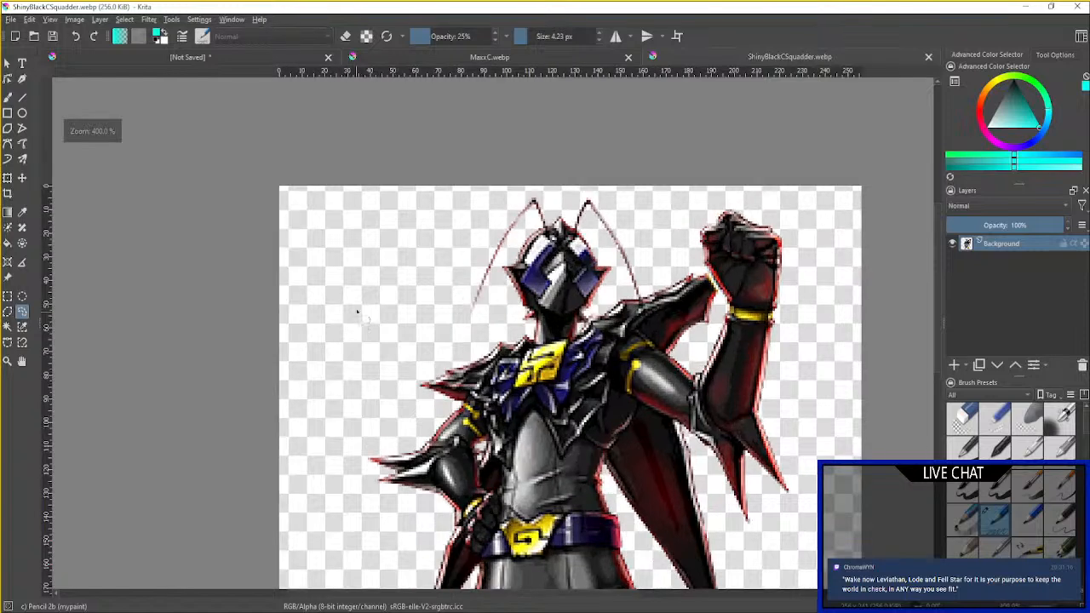
{"action": "left_click_drag", "start_coordinate": [357, 312], "coordinate": [214, 304]}
{"action": "scroll", "coordinate": [226, 228], "scroll_direction": "up", "scroll_amount": 1}
{"action": "left_click_drag", "start_coordinate": [226, 228], "coordinate": [177, 252]}
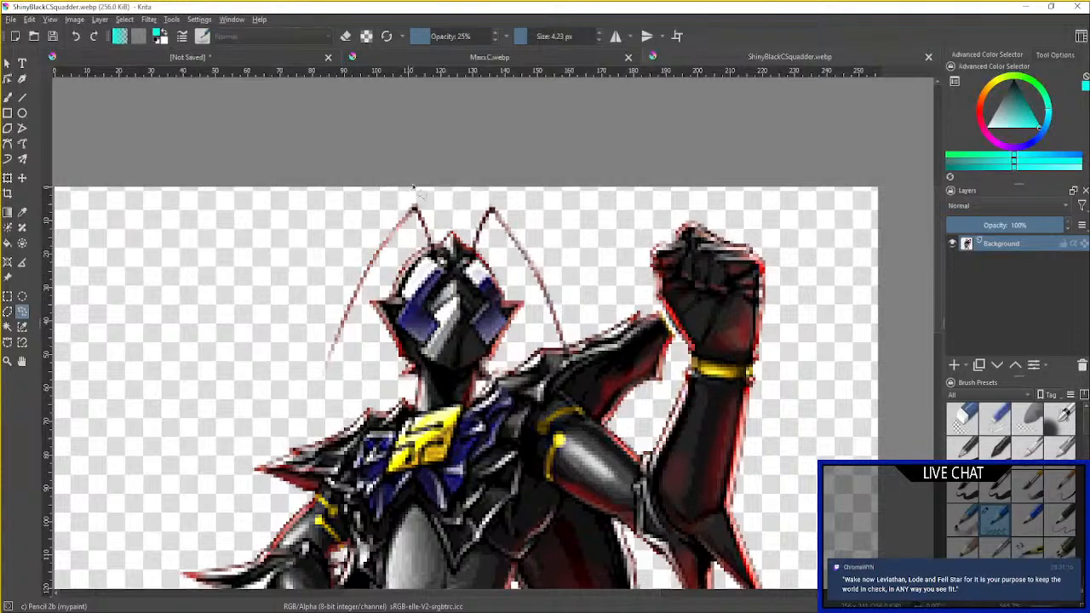
{"action": "mouse_move", "coordinate": [394, 206]}
{"action": "left_mouse_down"}
{"action": "mouse_move", "coordinate": [327, 284]}
{"action": "mouse_move", "coordinate": [306, 378]}
{"action": "mouse_move", "coordinate": [342, 407]}
{"action": "mouse_move", "coordinate": [414, 384]}
{"action": "mouse_move", "coordinate": [470, 410]}
{"action": "mouse_move", "coordinate": [542, 353]}
{"action": "mouse_move", "coordinate": [574, 349]}
{"action": "mouse_move", "coordinate": [536, 255]}
{"action": "mouse_move", "coordinate": [494, 196]}
{"action": "mouse_move", "coordinate": [417, 197]}
{"action": "mouse_move", "coordinate": [323, 273]}
{"action": "left_mouse_up"}
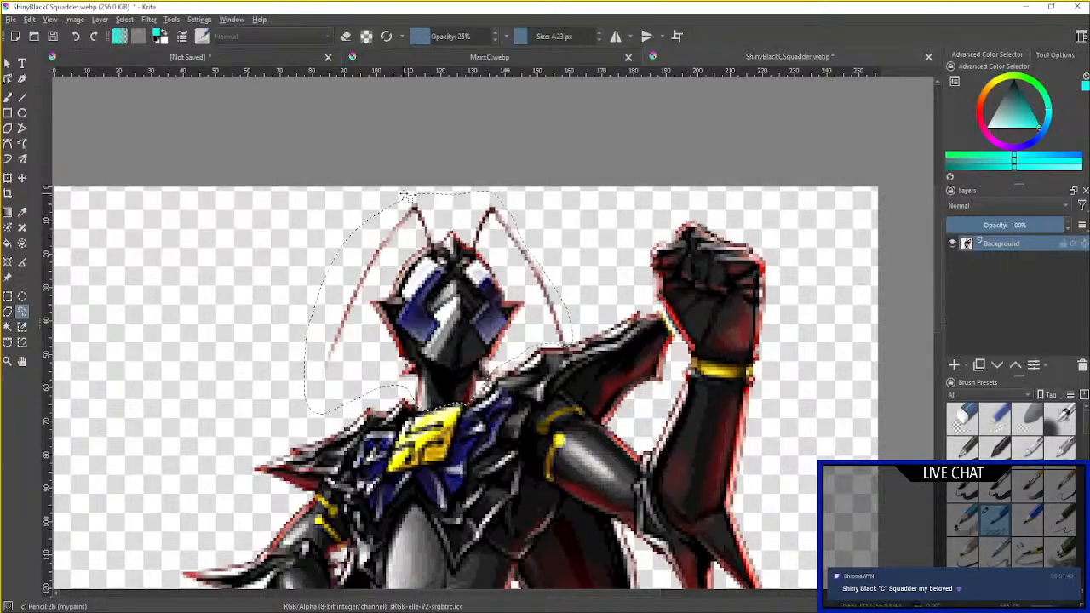
Copy the selected helmet to a new layer, and copy that layer for use in another document.
{"action": "right_click", "coordinate": [466, 308]}
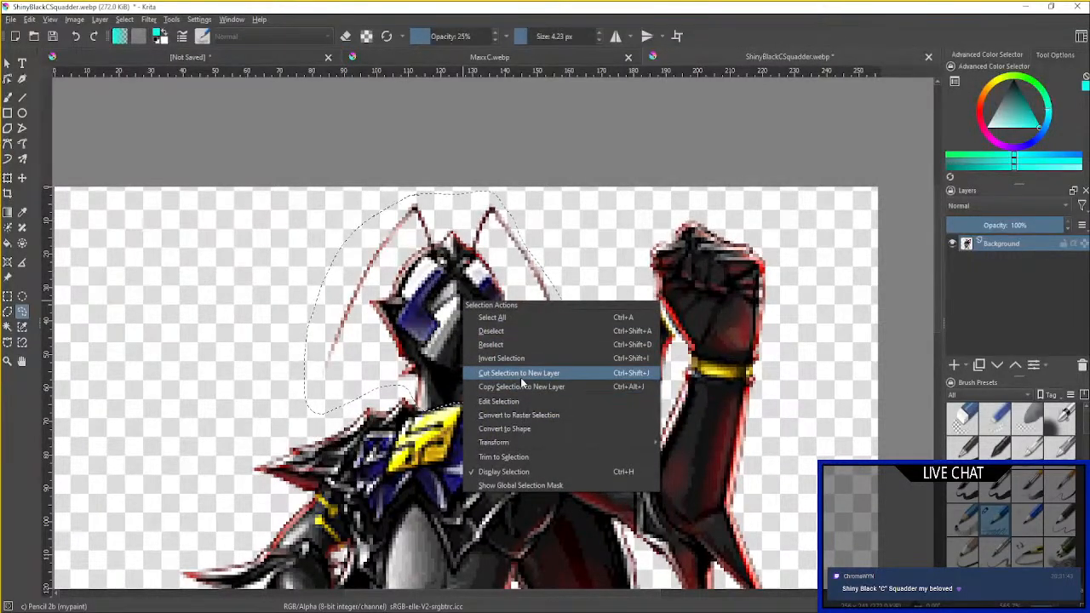
{"action": "left_click", "coordinate": [521, 384]}
{"action": "right_click", "coordinate": [1024, 246]}
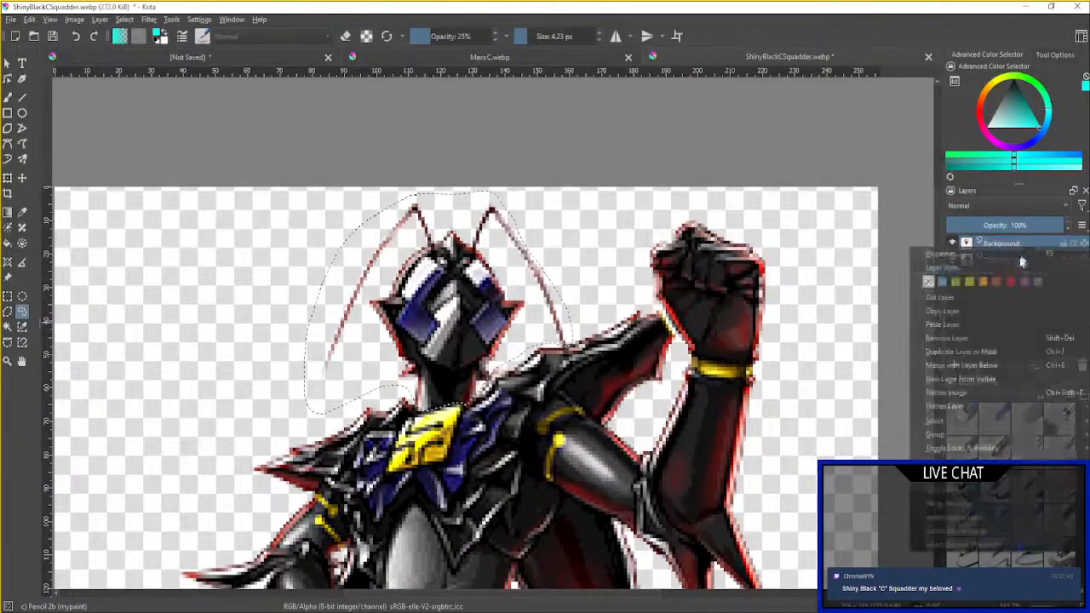
{"action": "left_click", "coordinate": [959, 311]}
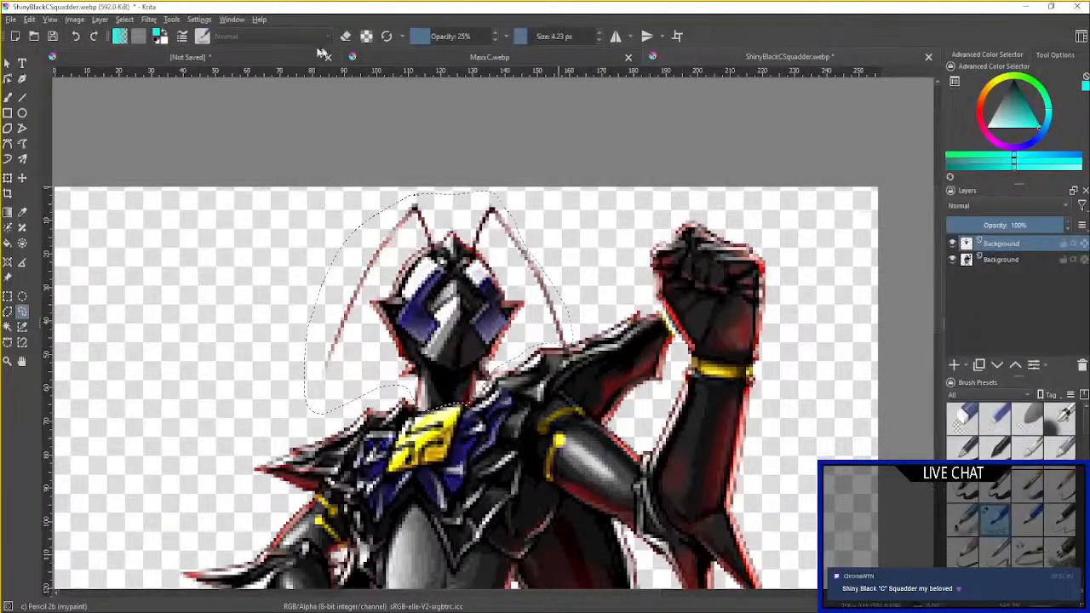
Return to the unsaved sketch document and paste the copied helmet layer above the card layer.
{"action": "left_click", "coordinate": [124, 19]}
{"action": "left_click", "coordinate": [138, 50]}
{"action": "left_click", "coordinate": [141, 56]}
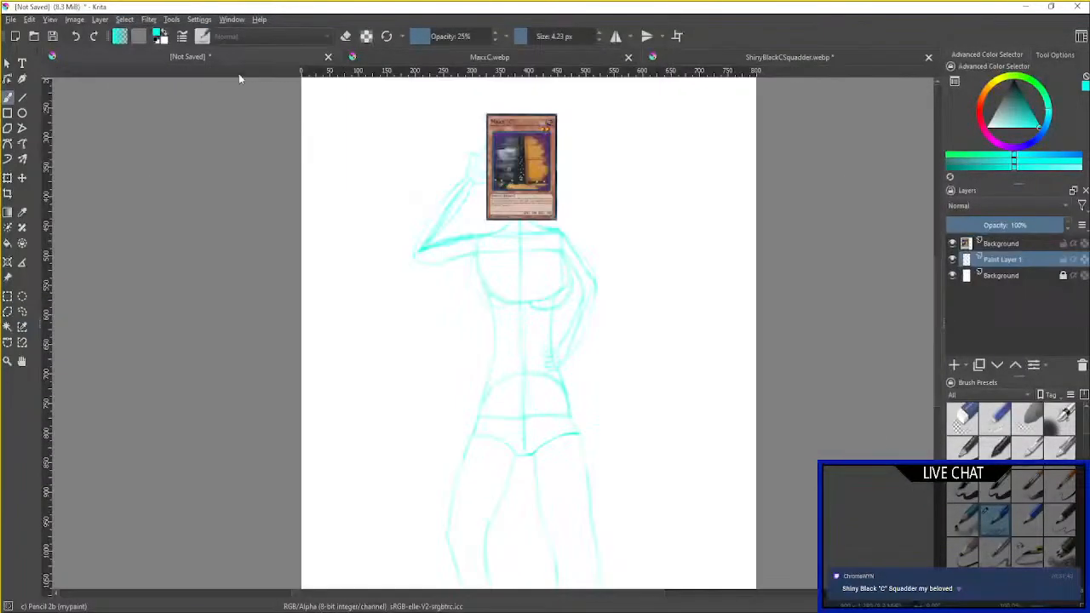
{"action": "right_click", "coordinate": [1021, 247]}
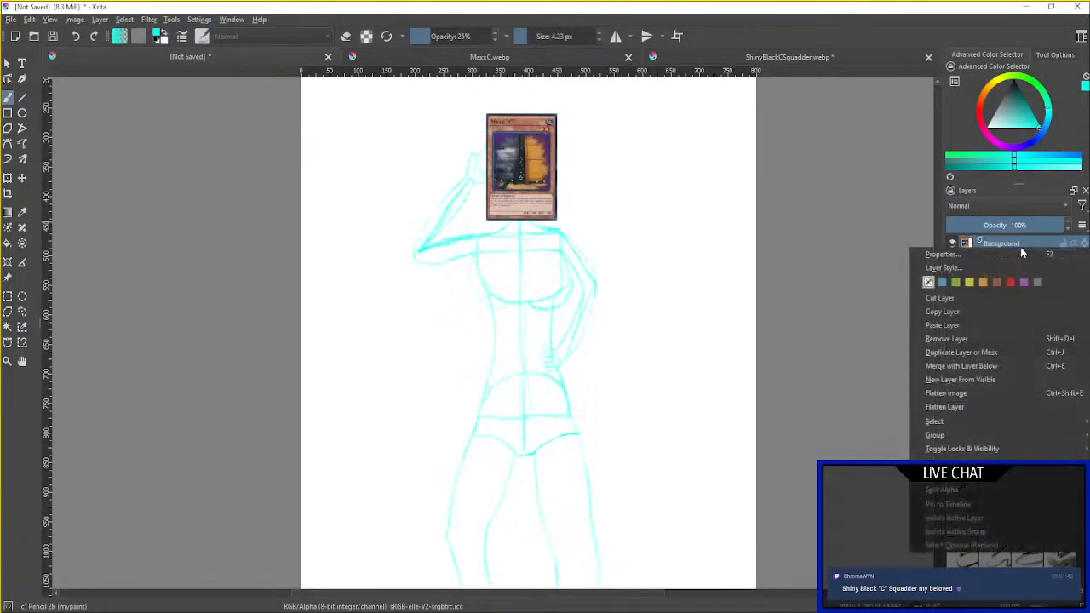
{"action": "left_click", "coordinate": [952, 327]}
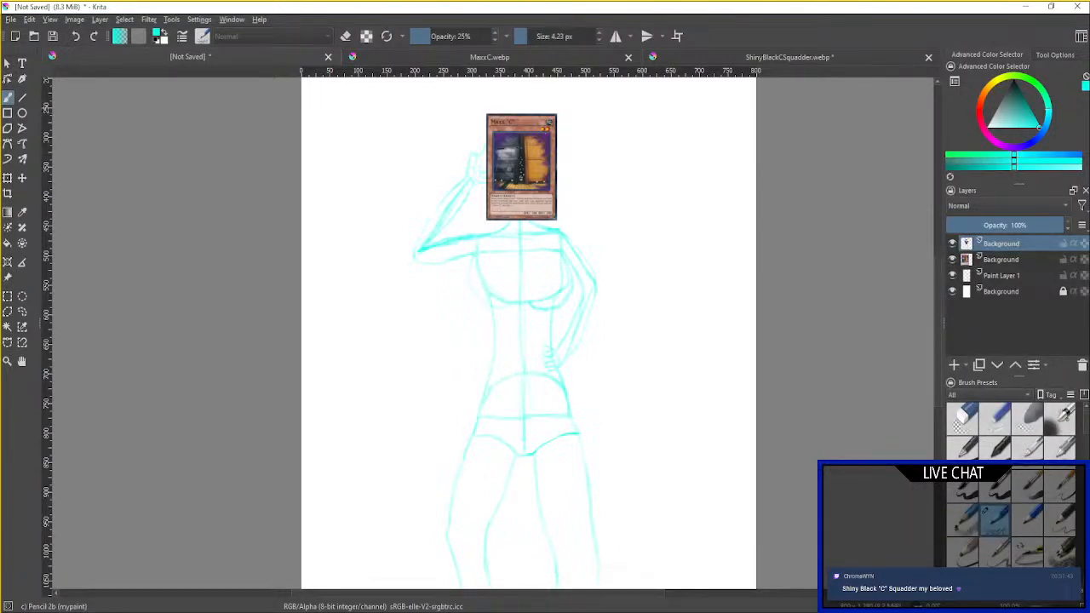
Move the pasted helmet onto the sketched figure's neck with the Transform tool and hide the card layer.
{"action": "left_click", "coordinate": [9, 178]}
{"action": "scroll", "coordinate": [326, 223], "scroll_direction": "down", "scroll_amount": 2}
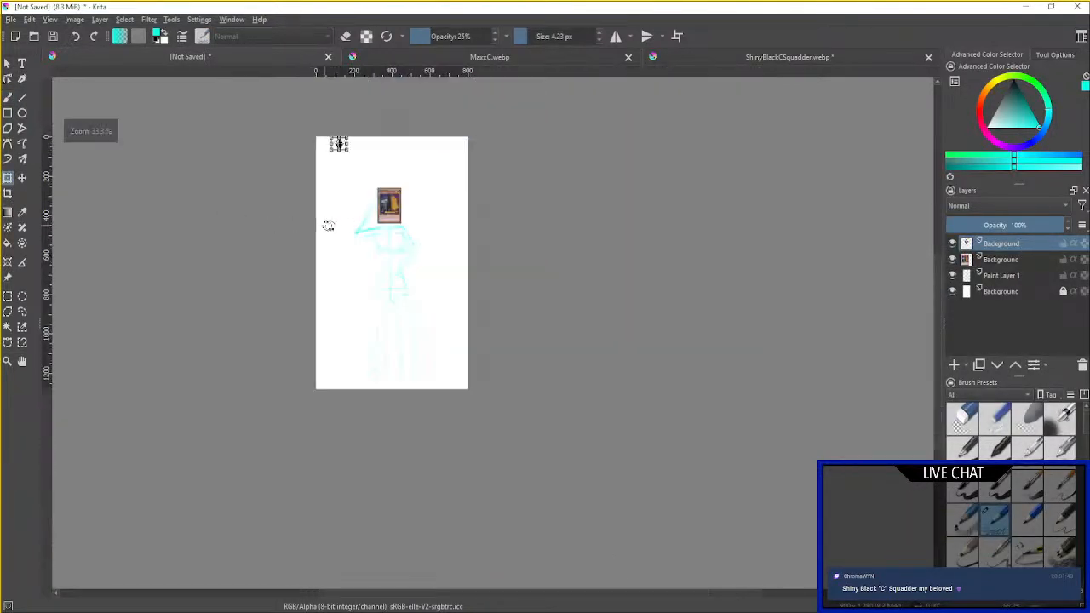
{"action": "scroll", "coordinate": [338, 153], "scroll_direction": "up", "scroll_amount": 3}
{"action": "left_click_drag", "start_coordinate": [349, 116], "coordinate": [560, 357]}
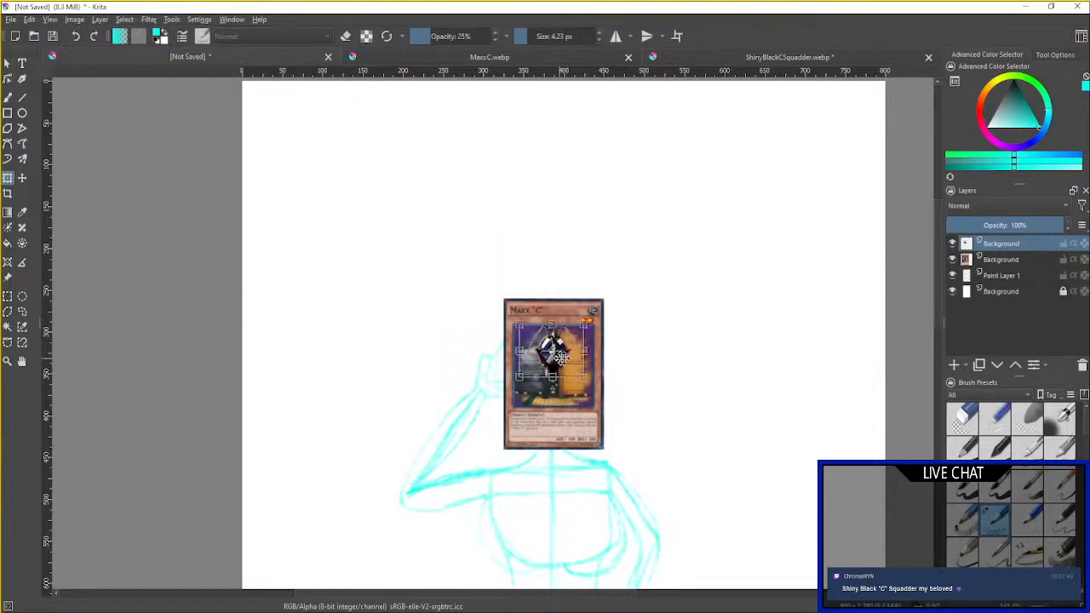
{"action": "left_click", "coordinate": [953, 260]}
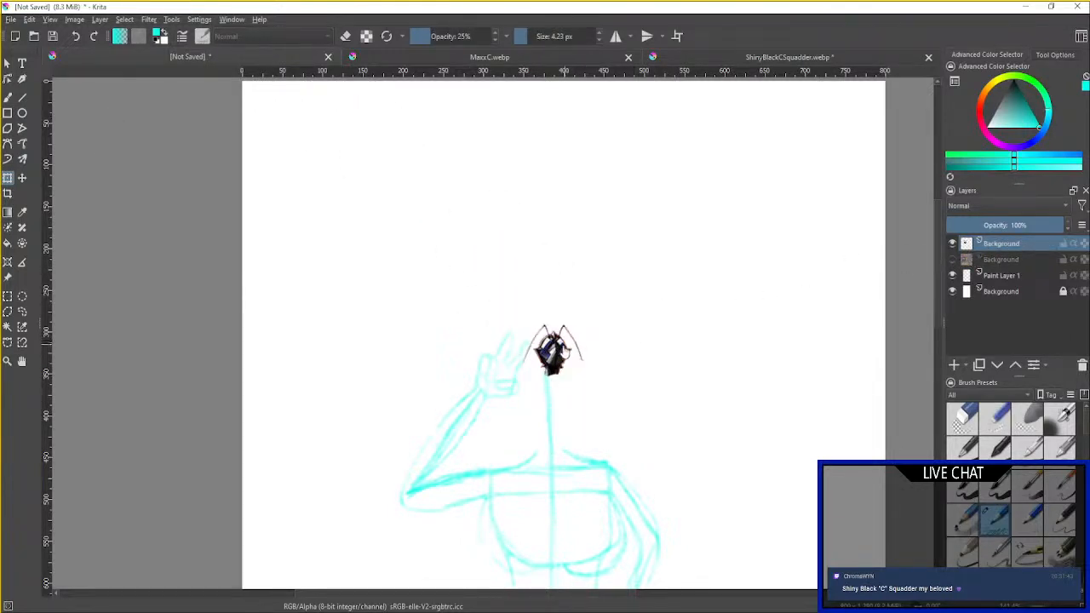
{"action": "left_click_drag", "start_coordinate": [559, 344], "coordinate": [543, 422]}
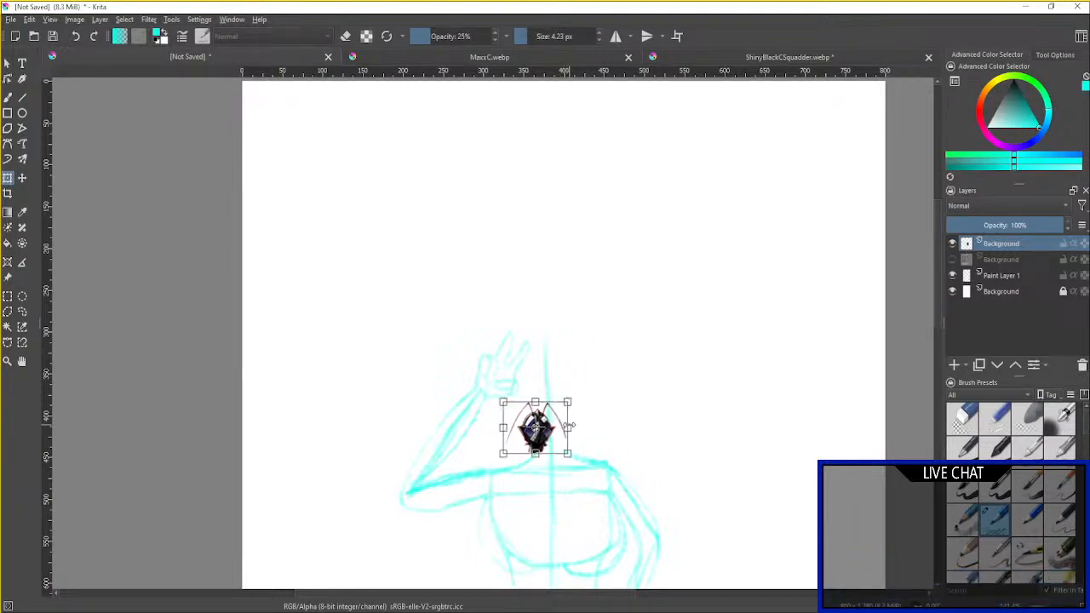
{"action": "key", "text": "Return"}
Stretch the helmet wider to both sides and taller upward so it fits the figure's head area.
{"action": "left_click_drag", "start_coordinate": [575, 425], "coordinate": [610, 425]}
{"action": "left_click_drag", "start_coordinate": [504, 428], "coordinate": [493, 429]}
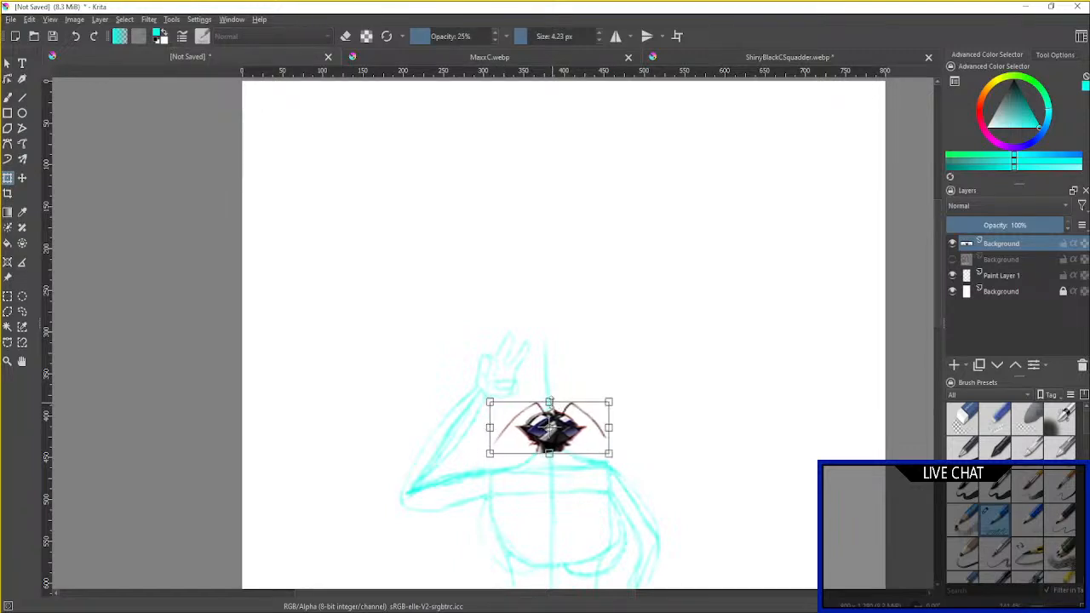
{"action": "left_click_drag", "start_coordinate": [550, 400], "coordinate": [548, 291]}
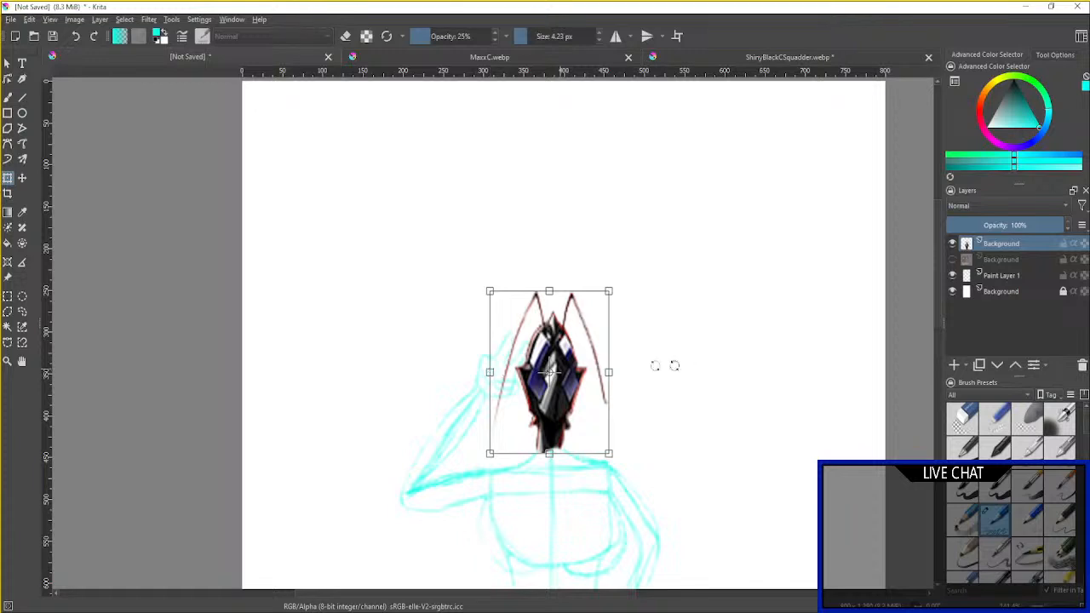
{"action": "left_click_drag", "start_coordinate": [612, 372], "coordinate": [613, 373]}
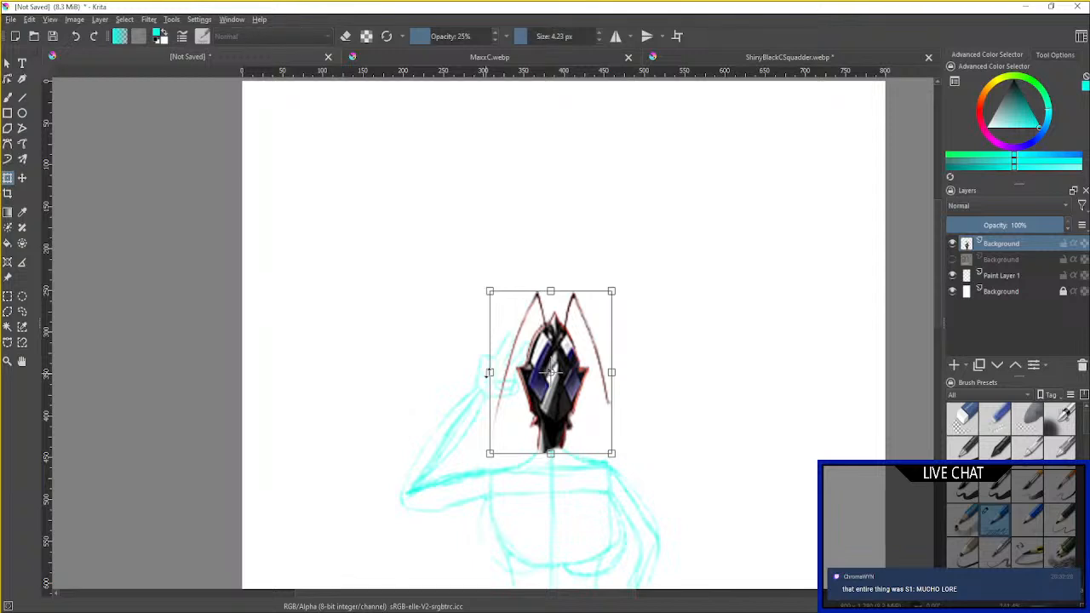
{"action": "left_click", "coordinate": [487, 373]}
{"action": "key", "text": "Return"}
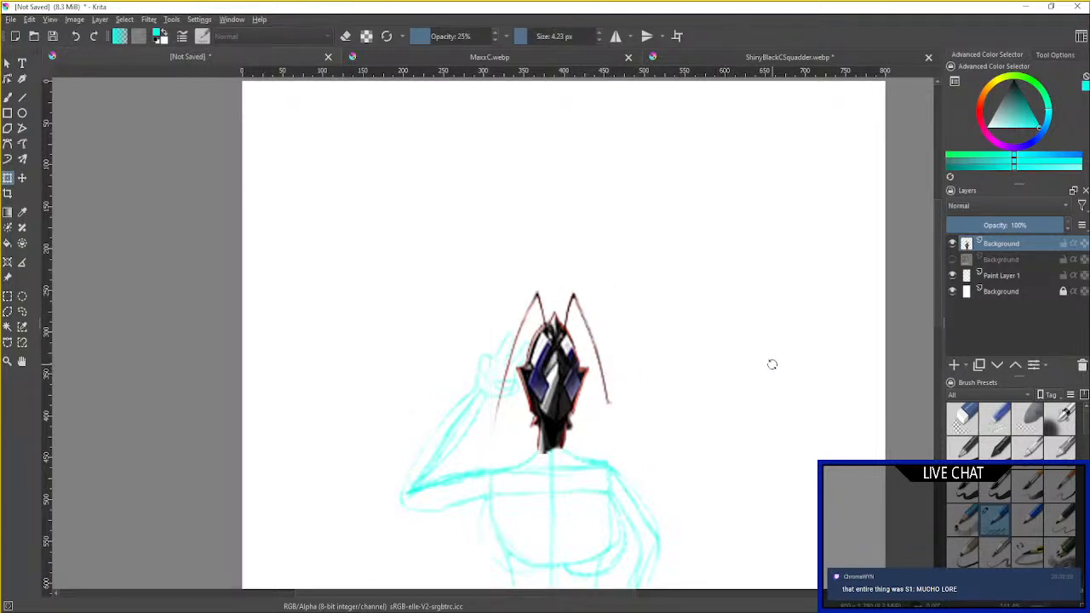
Lower the helmet reference layer's opacity to 39% for tracing with the Freehand Brush.
{"action": "left_click", "coordinate": [989, 272]}
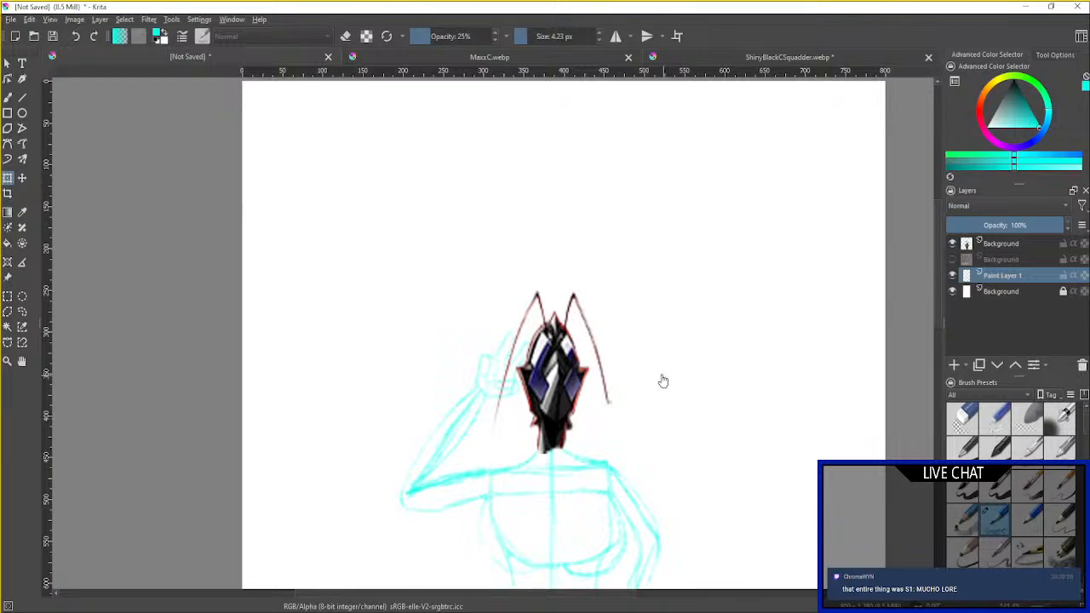
{"action": "scroll", "coordinate": [661, 377], "scroll_direction": "up", "scroll_amount": 3}
{"action": "scroll", "coordinate": [572, 318], "scroll_direction": "down", "scroll_amount": 2}
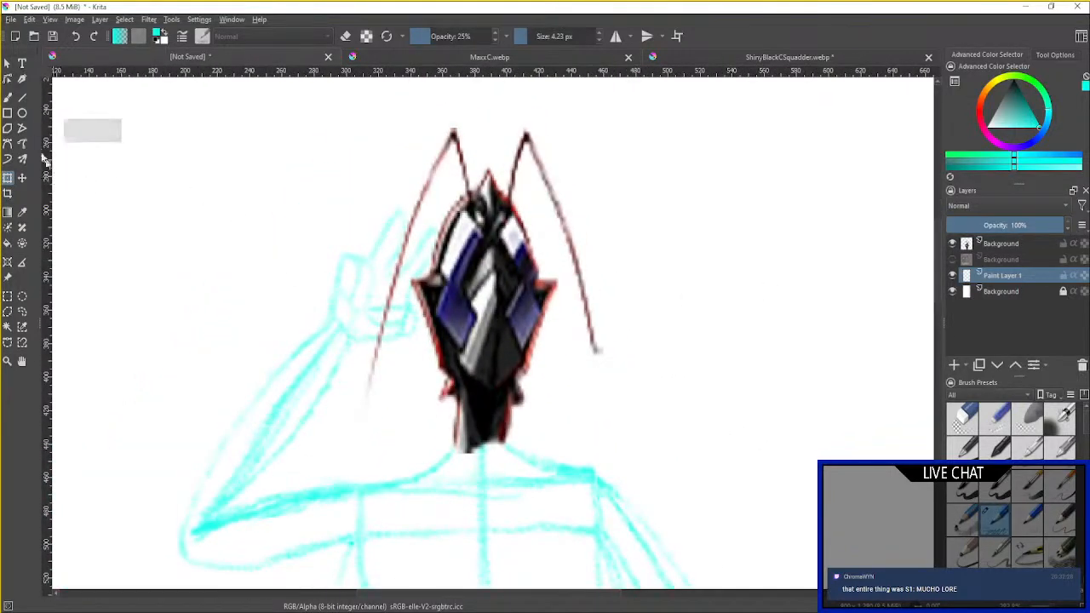
{"action": "left_click", "coordinate": [8, 97]}
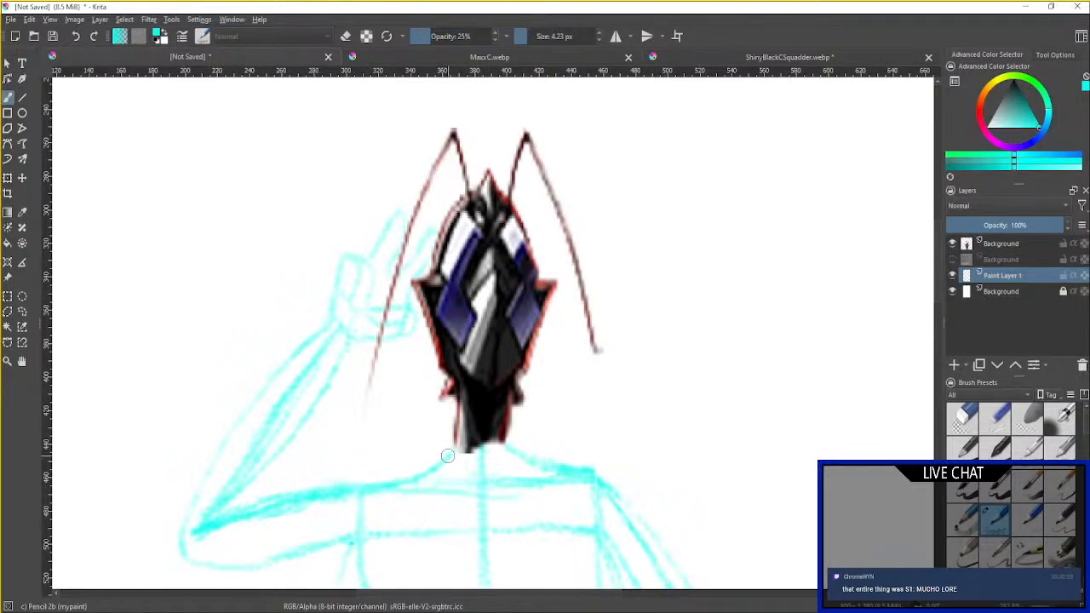
{"action": "left_click", "coordinate": [1026, 243]}
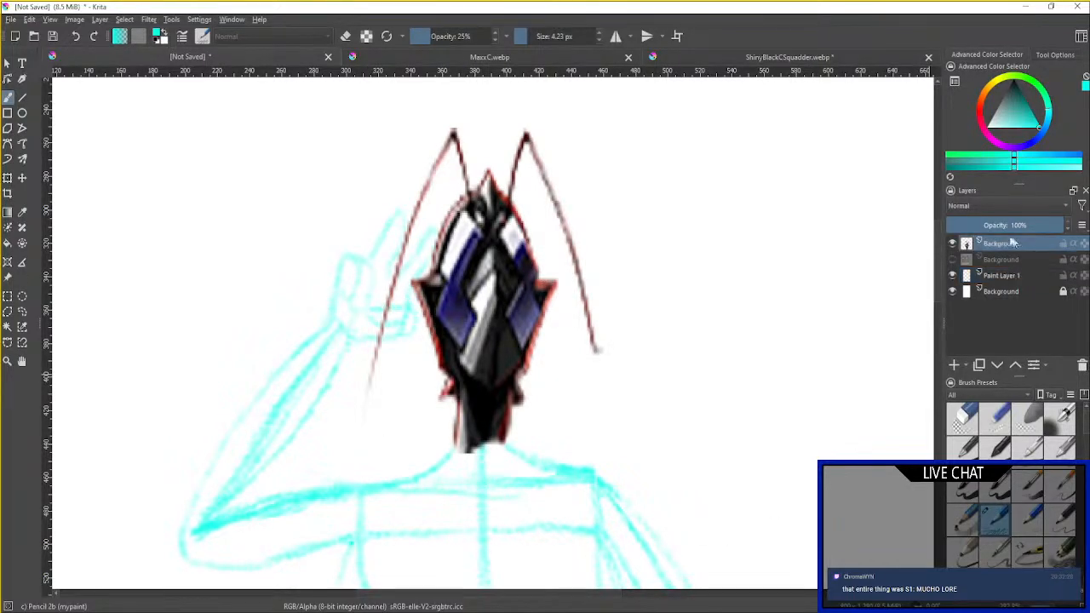
{"action": "left_click", "coordinate": [992, 226]}
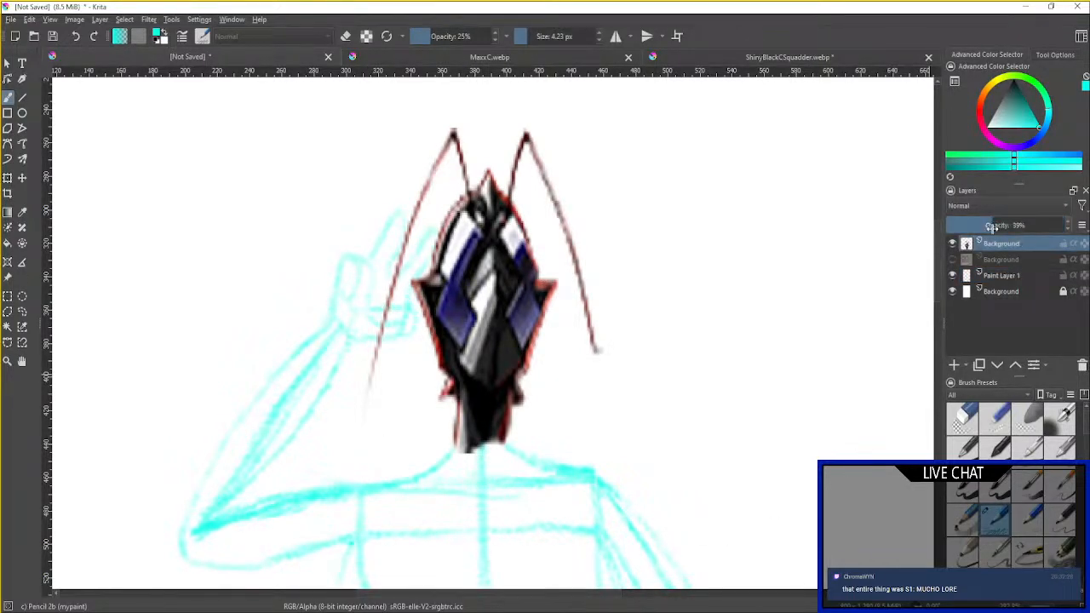
Trace the helmet's outer contour and neck sides on Paint Layer 1 with Pencil 2b, and hide the reference.
{"action": "left_click", "coordinate": [1003, 277]}
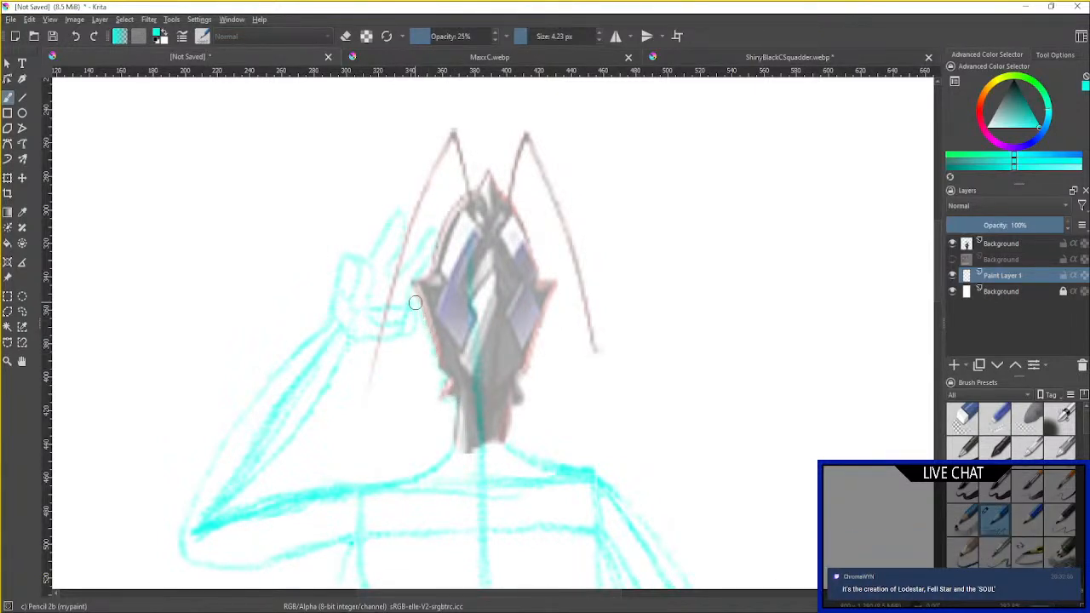
{"action": "mouse_move", "coordinate": [420, 276]}
{"action": "left_mouse_down"}
{"action": "mouse_move", "coordinate": [450, 215]}
{"action": "mouse_move", "coordinate": [484, 176]}
{"action": "mouse_move", "coordinate": [495, 182]}
{"action": "mouse_move", "coordinate": [534, 270]}
{"action": "mouse_move", "coordinate": [557, 288]}
{"action": "mouse_move", "coordinate": [516, 380]}
{"action": "mouse_move", "coordinate": [523, 405]}
{"action": "mouse_move", "coordinate": [502, 429]}
{"action": "left_mouse_up"}
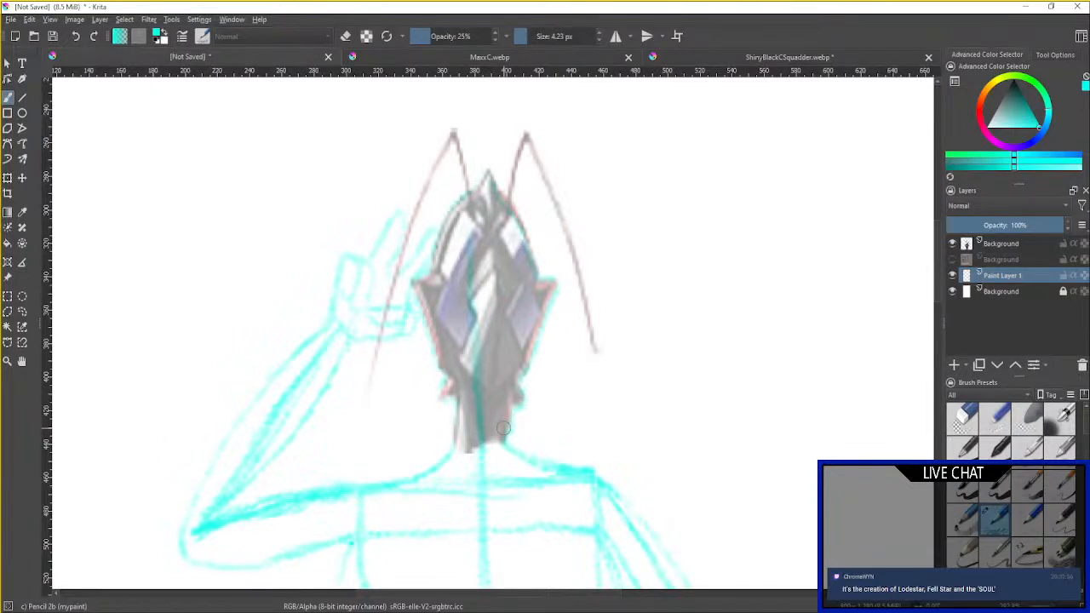
{"action": "mouse_move", "coordinate": [515, 444]}
{"action": "left_mouse_down"}
{"action": "mouse_move", "coordinate": [511, 416]}
{"action": "mouse_move", "coordinate": [506, 446]}
{"action": "mouse_move", "coordinate": [508, 425]}
{"action": "mouse_move", "coordinate": [522, 458]}
{"action": "left_mouse_up"}
{"action": "left_click", "coordinate": [952, 244]}
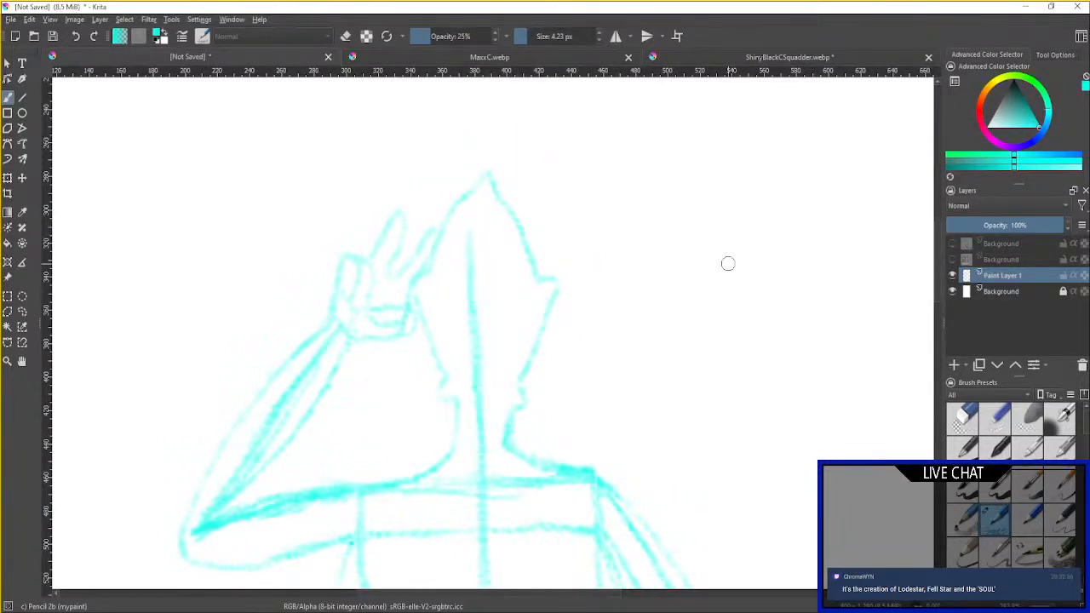
Trace both antennae over the helmet reference, toggling the reference's visibility to check the lines.
{"action": "left_click", "coordinate": [952, 244]}
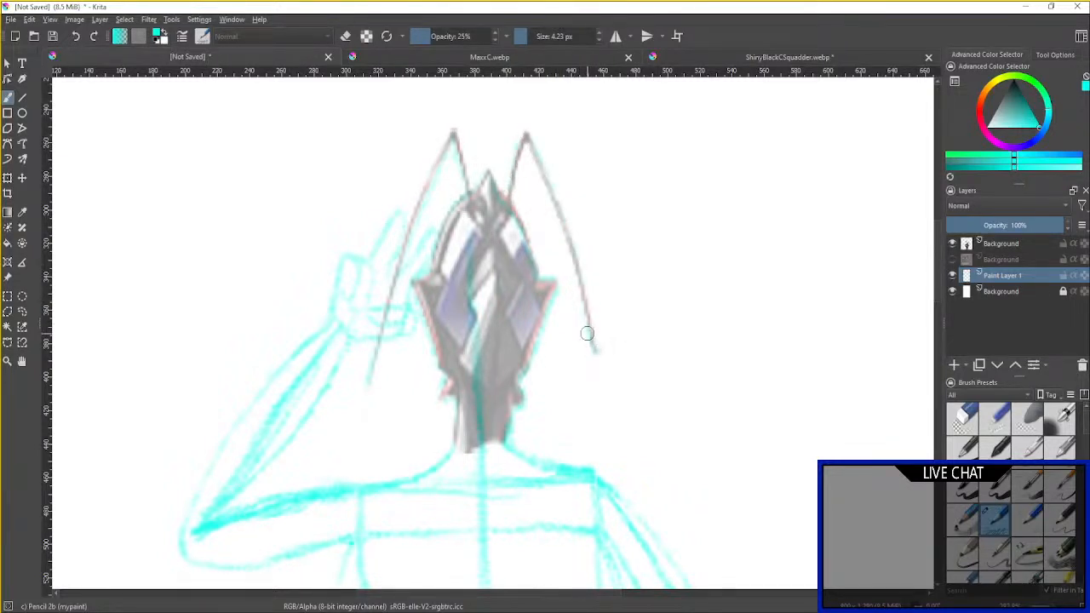
{"action": "left_click", "coordinate": [952, 243]}
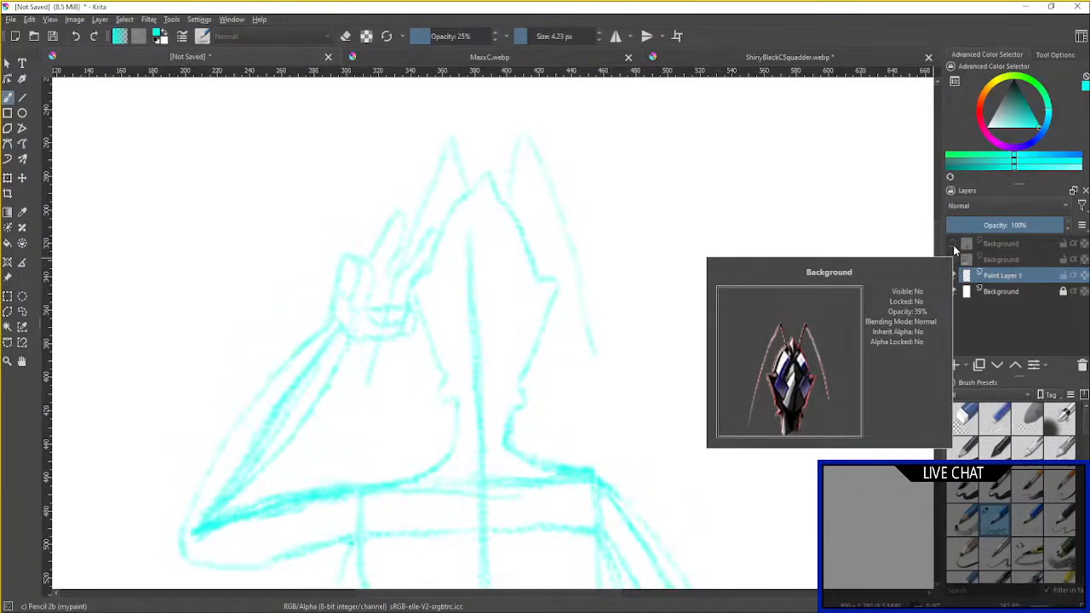
{"action": "left_click", "coordinate": [952, 245]}
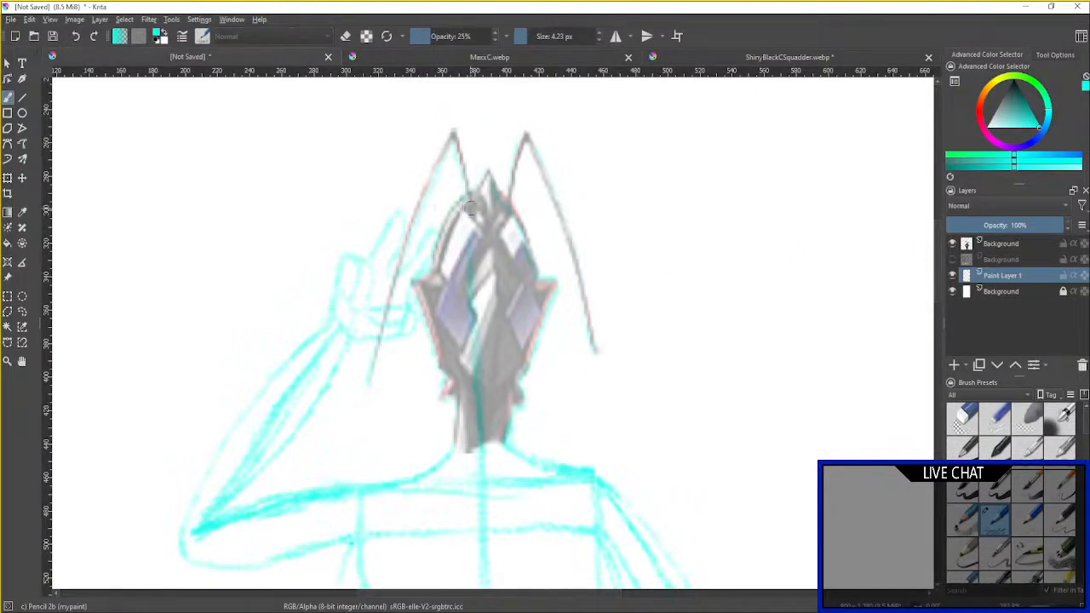
Trace both eye shapes and the inner face contours over the helmet reference, briefly hiding it to check the lines.
{"action": "left_click_drag", "start_coordinate": [460, 211], "coordinate": [444, 282]}
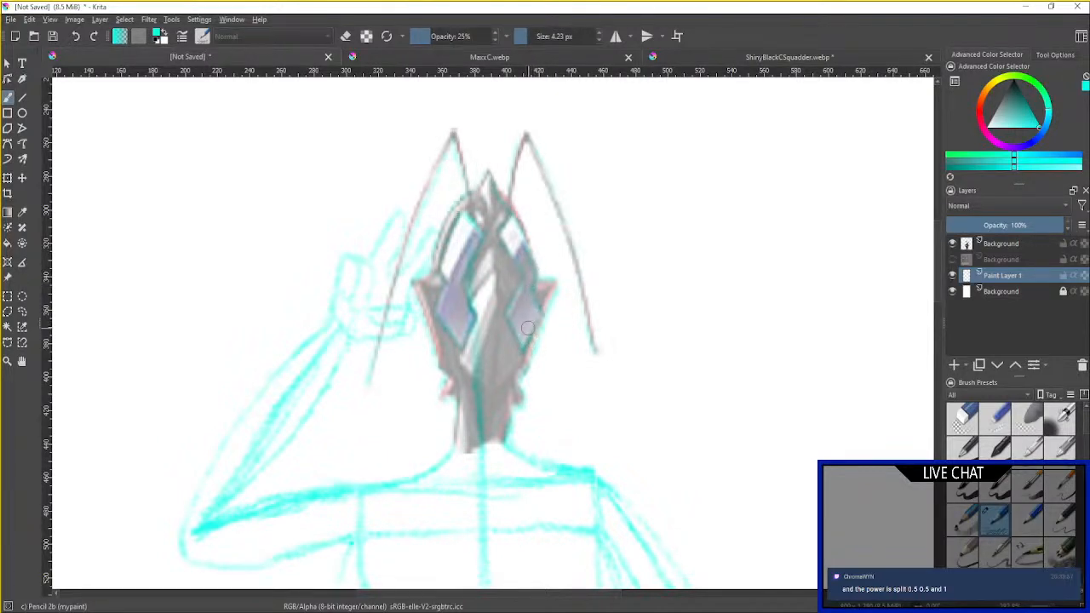
{"action": "left_click", "coordinate": [952, 244]}
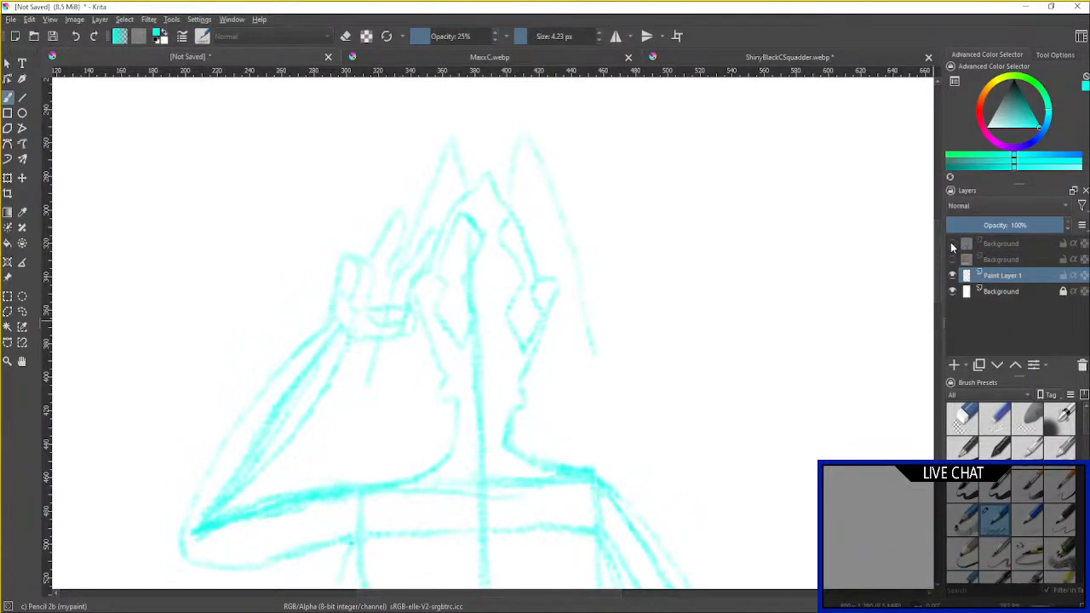
{"action": "left_click", "coordinate": [952, 244]}
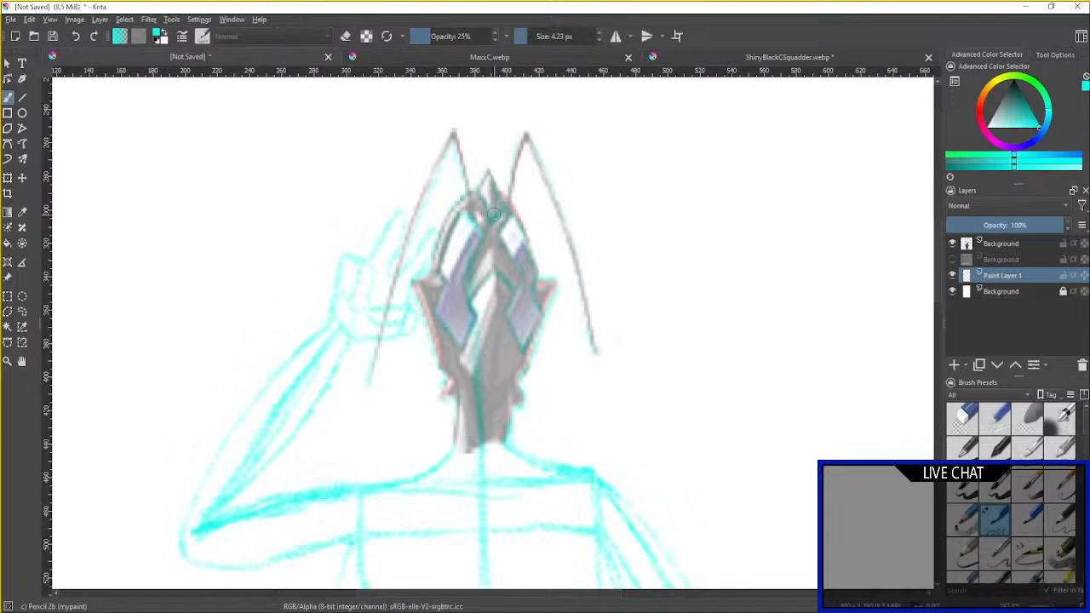
Set the helmet reference layer's opacity to 100% and compare it with the traced lines by toggling its visibility.
{"action": "left_click", "coordinate": [1002, 244]}
{"action": "left_click_drag", "start_coordinate": [992, 226], "coordinate": [1064, 225]}
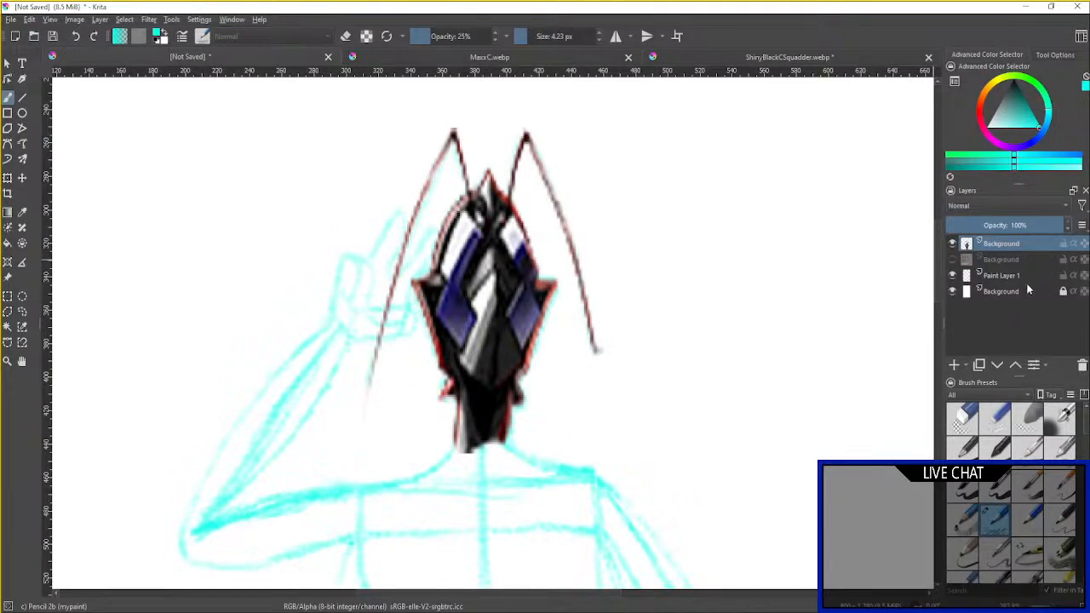
{"action": "left_click", "coordinate": [1011, 275]}
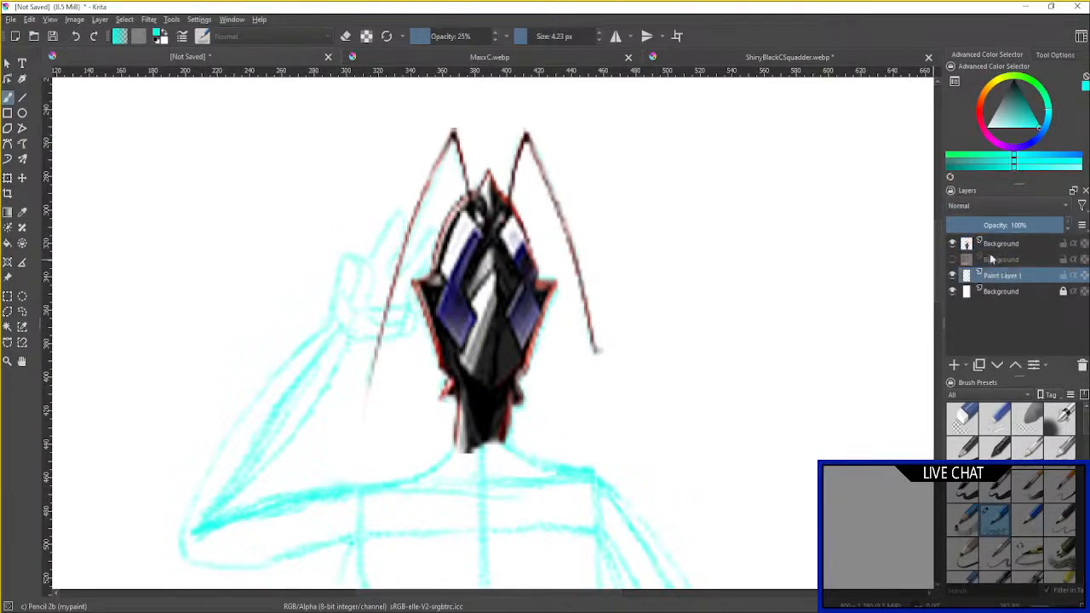
{"action": "left_click", "coordinate": [951, 244]}
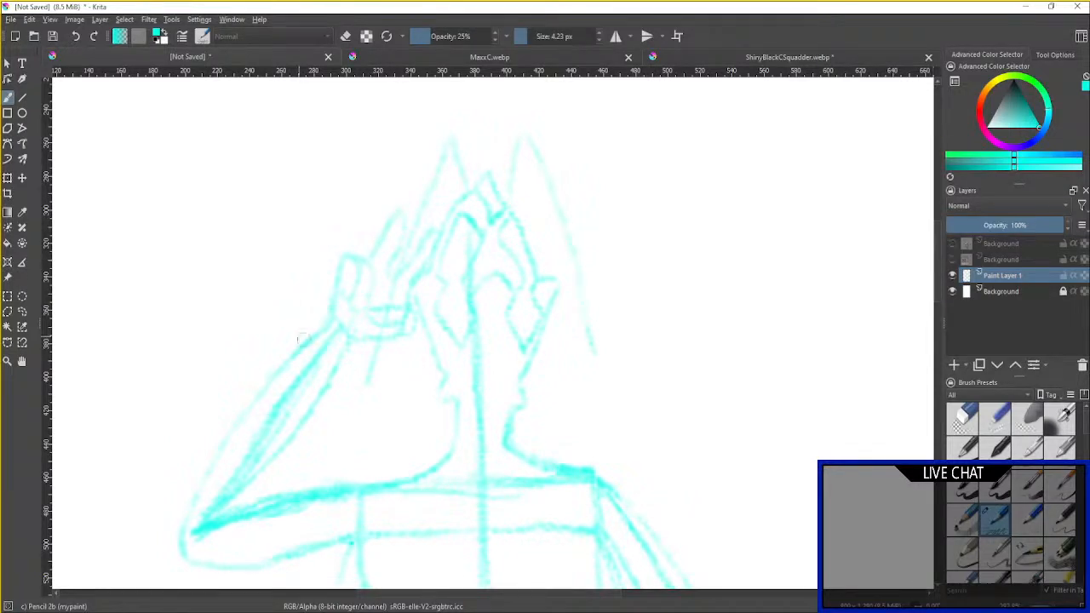
{"action": "left_click", "coordinate": [952, 245]}
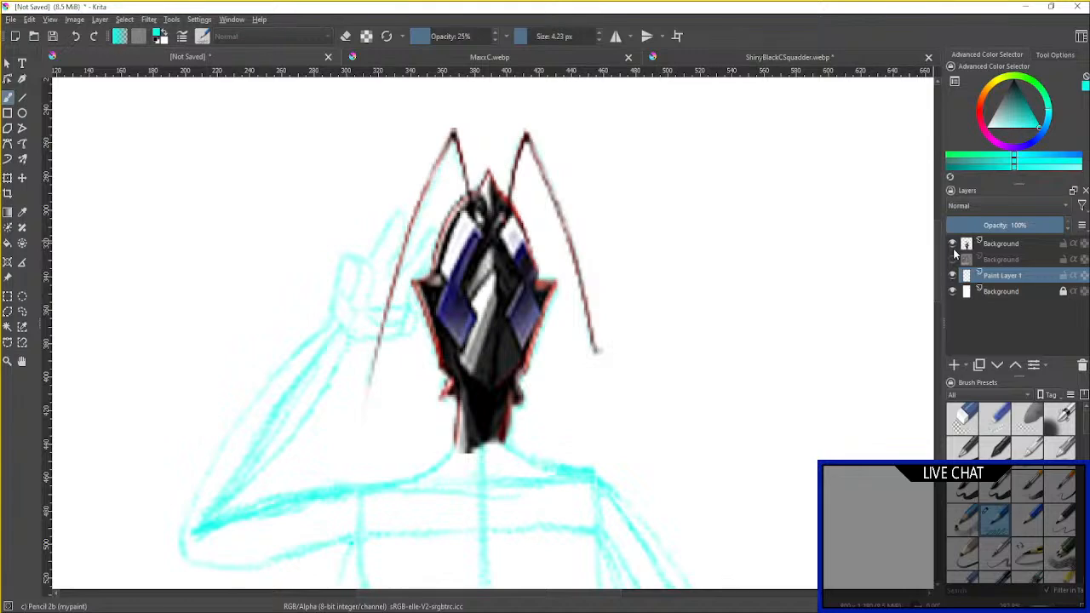
{"action": "left_click", "coordinate": [952, 245]}
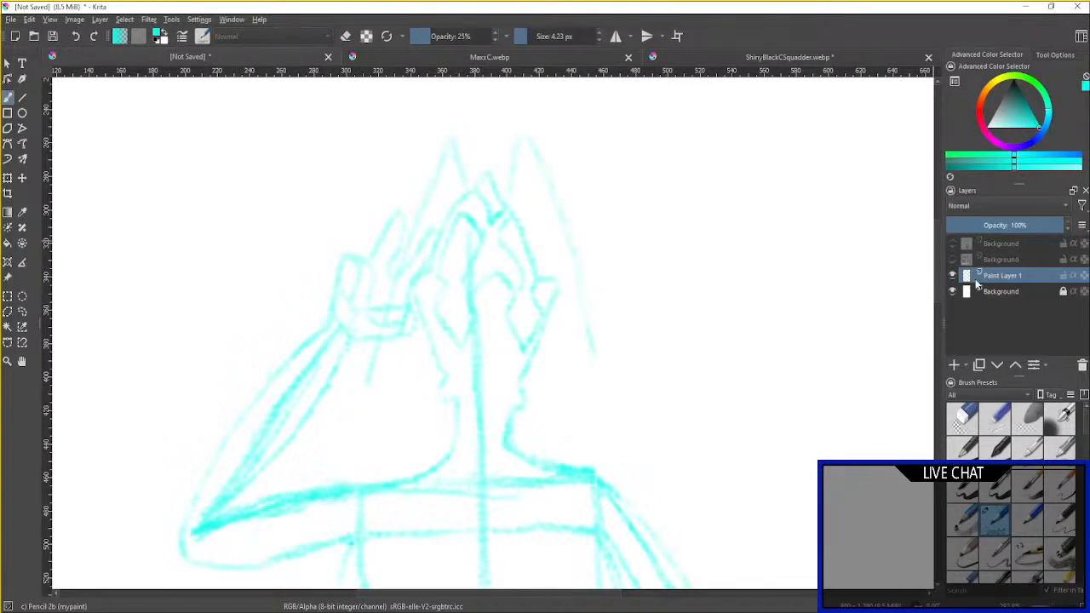
Erase the upper centre line and the crest lines inside the helmet's forehead on Paint Layer 1 with Eraser Small.
{"action": "mouse_move", "coordinate": [977, 285]}
{"action": "left_click", "coordinate": [995, 417]}
{"action": "scroll", "coordinate": [593, 204], "scroll_direction": "up", "scroll_amount": 2}
{"action": "left_click_drag", "start_coordinate": [591, 204], "coordinate": [738, 257]}
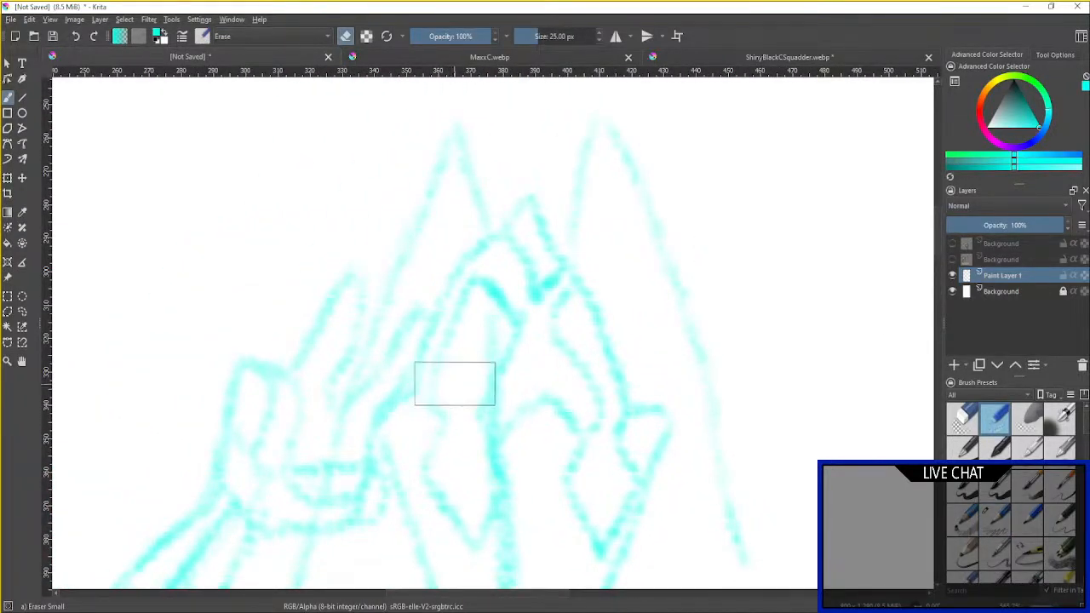
{"action": "mouse_move", "coordinate": [472, 354]}
{"action": "left_mouse_down"}
{"action": "mouse_move", "coordinate": [482, 318]}
{"action": "mouse_move", "coordinate": [489, 332]}
{"action": "mouse_move", "coordinate": [474, 369]}
{"action": "left_mouse_up"}
{"action": "mouse_move", "coordinate": [525, 272]}
{"action": "left_mouse_down"}
{"action": "mouse_move", "coordinate": [517, 240]}
{"action": "mouse_move", "coordinate": [530, 301]}
{"action": "mouse_move", "coordinate": [550, 270]}
{"action": "left_mouse_up"}
{"action": "left_click_drag", "start_coordinate": [549, 268], "coordinate": [543, 287]}
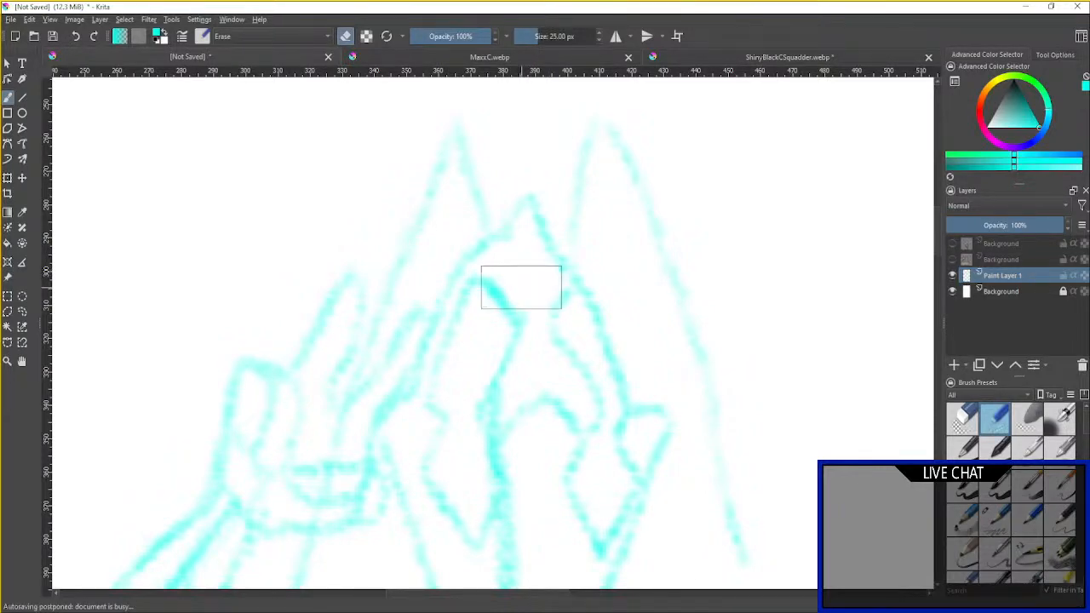
Erase the vertical construction line running down the lower face and neck to the shoulder line.
{"action": "scroll", "coordinate": [521, 287], "scroll_direction": "down", "scroll_amount": 3}
{"action": "scroll", "coordinate": [574, 292], "scroll_direction": "up", "scroll_amount": 3}
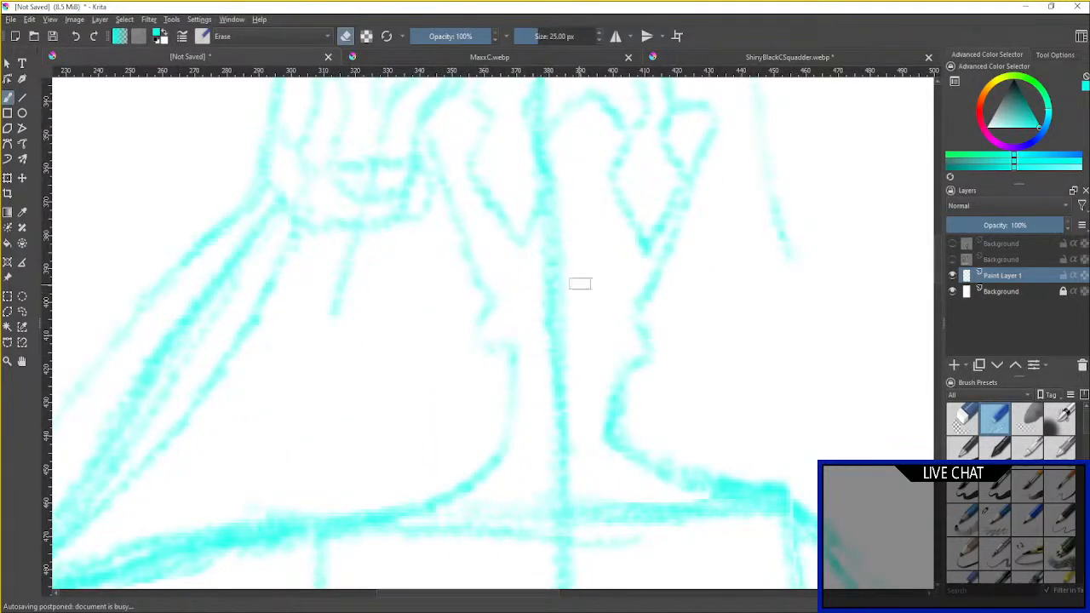
{"action": "mouse_move", "coordinate": [577, 221]}
{"action": "left_mouse_down"}
{"action": "mouse_move", "coordinate": [571, 207]}
{"action": "mouse_move", "coordinate": [559, 250]}
{"action": "mouse_move", "coordinate": [562, 469]}
{"action": "mouse_move", "coordinate": [537, 491]}
{"action": "mouse_move", "coordinate": [562, 479]}
{"action": "left_mouse_up"}
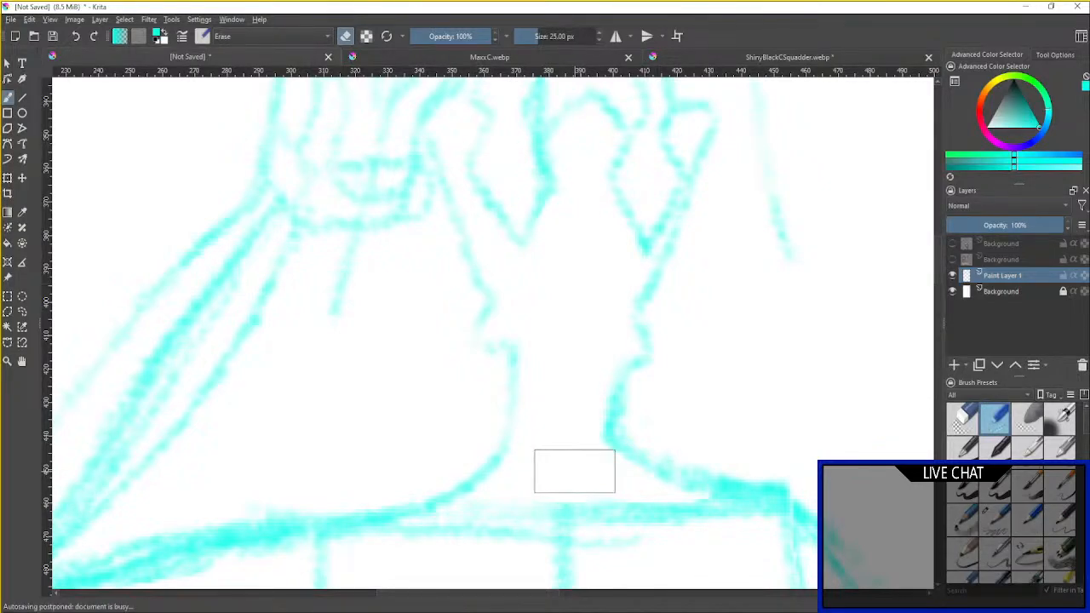
{"action": "scroll", "coordinate": [725, 361], "scroll_direction": "down", "scroll_amount": 2}
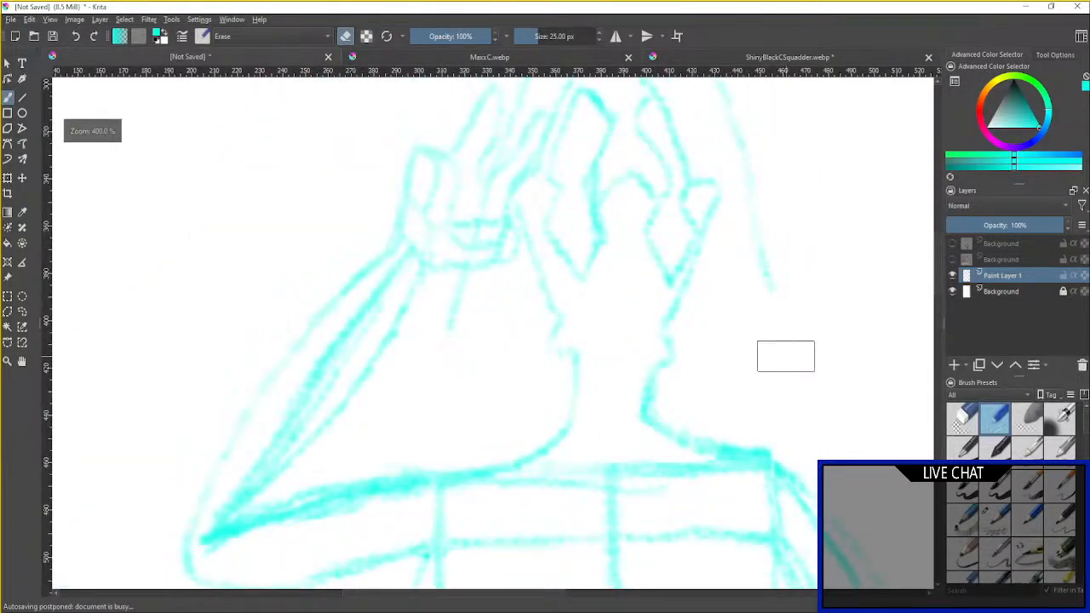
Show the helmet reference, lower its opacity to 51%, and make Paint Layer 1 active again.
{"action": "left_click", "coordinate": [953, 243]}
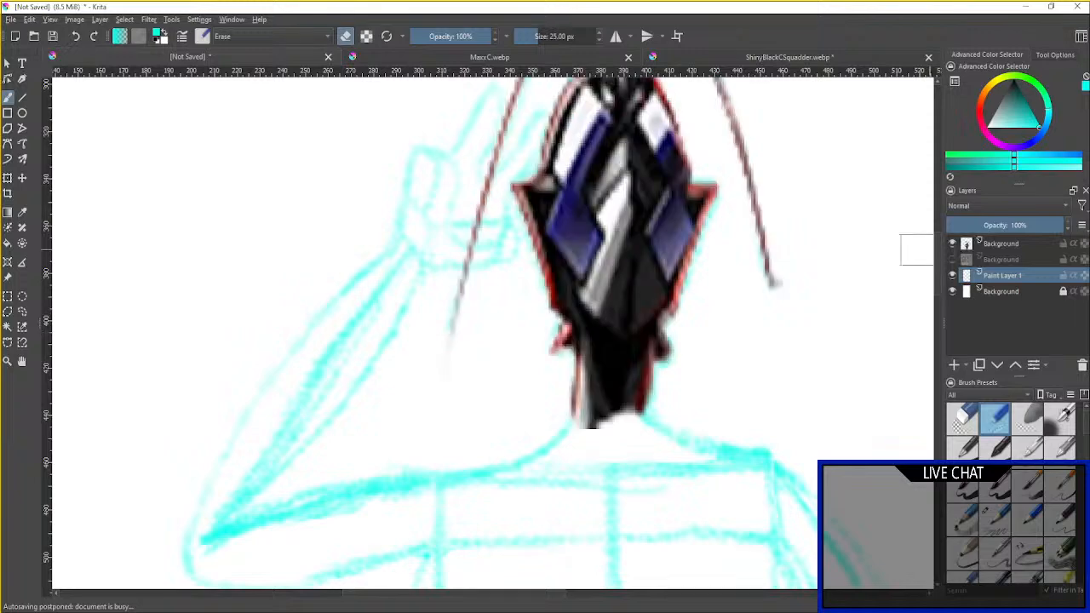
{"action": "left_click", "coordinate": [1007, 244]}
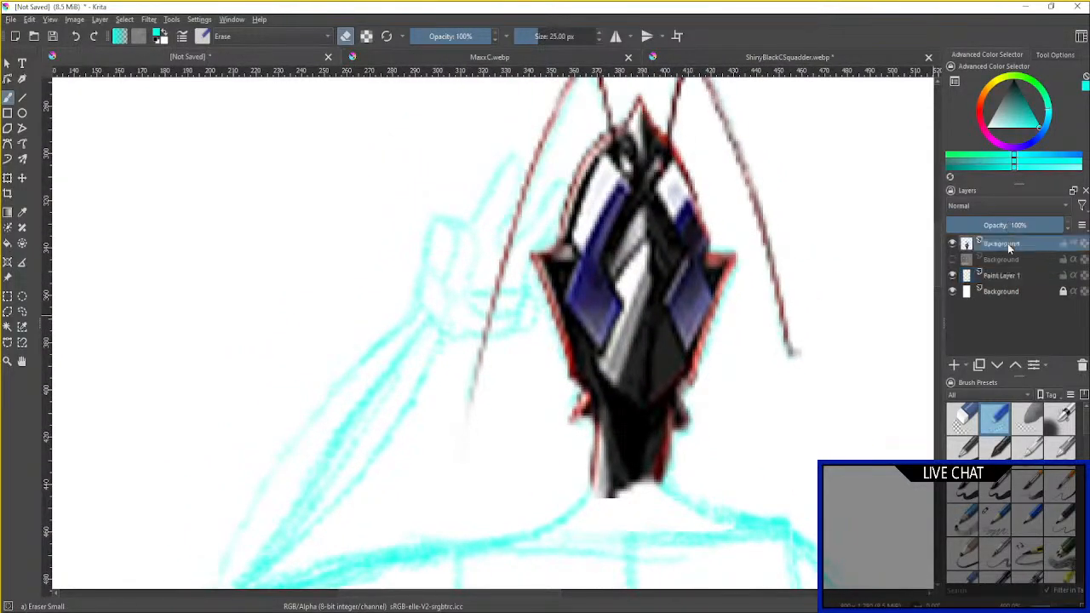
{"action": "left_click_drag", "start_coordinate": [1008, 225], "coordinate": [997, 225]}
{"action": "left_click", "coordinate": [1006, 276]}
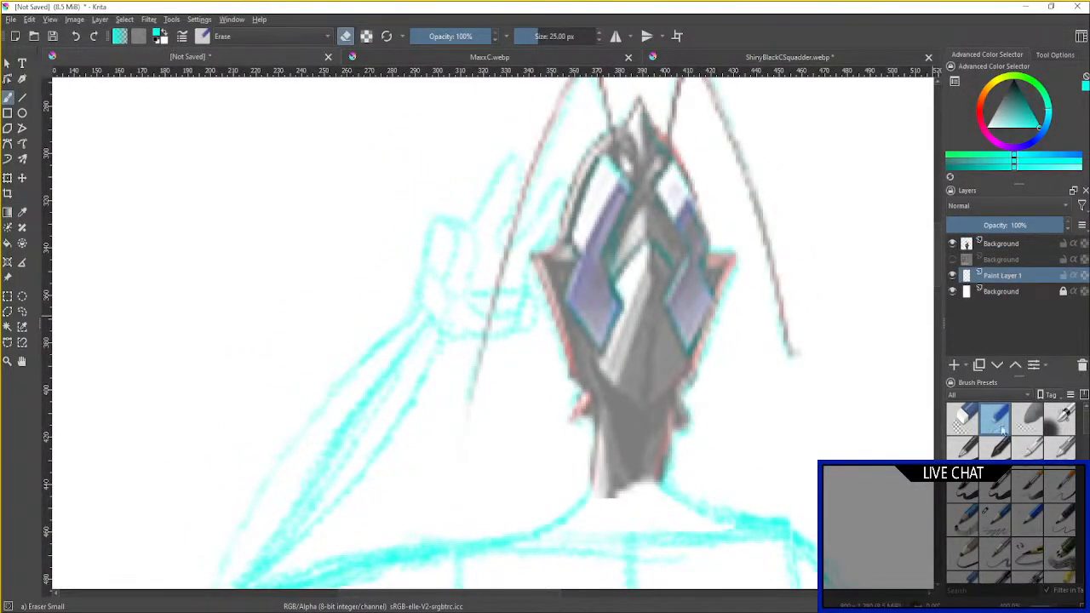
Trace the pointed forehead crest between the antennae with Pencil 2b, toggling the helmet reference to check the lines.
{"action": "left_click", "coordinate": [995, 519]}
{"action": "scroll", "coordinate": [803, 352], "scroll_direction": "up", "scroll_amount": 1}
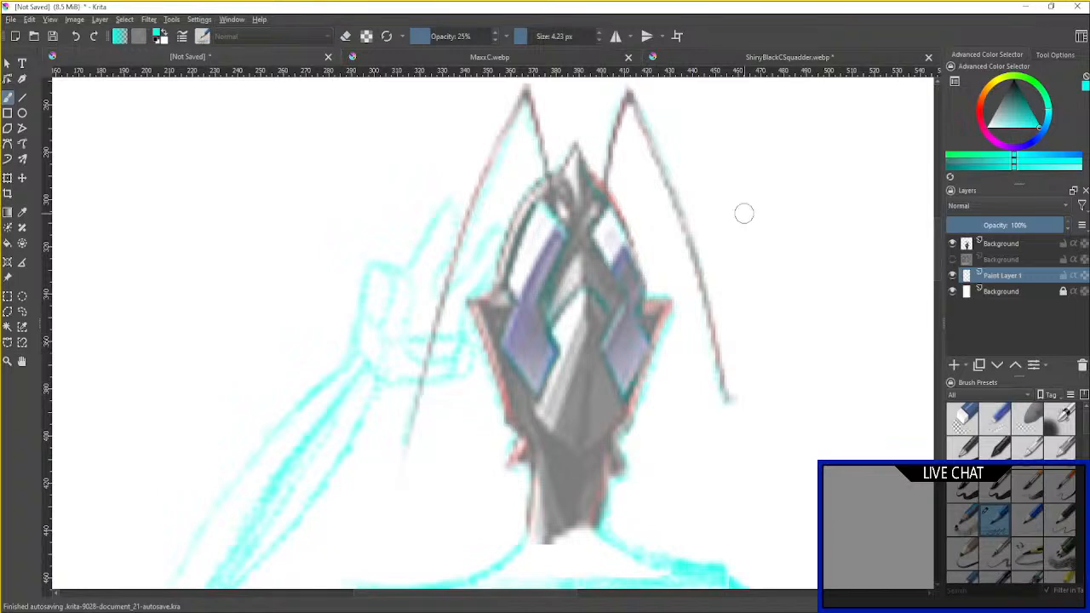
{"action": "scroll", "coordinate": [747, 313], "scroll_direction": "up", "scroll_amount": 1}
{"action": "scroll", "coordinate": [593, 258], "scroll_direction": "up", "scroll_amount": 1}
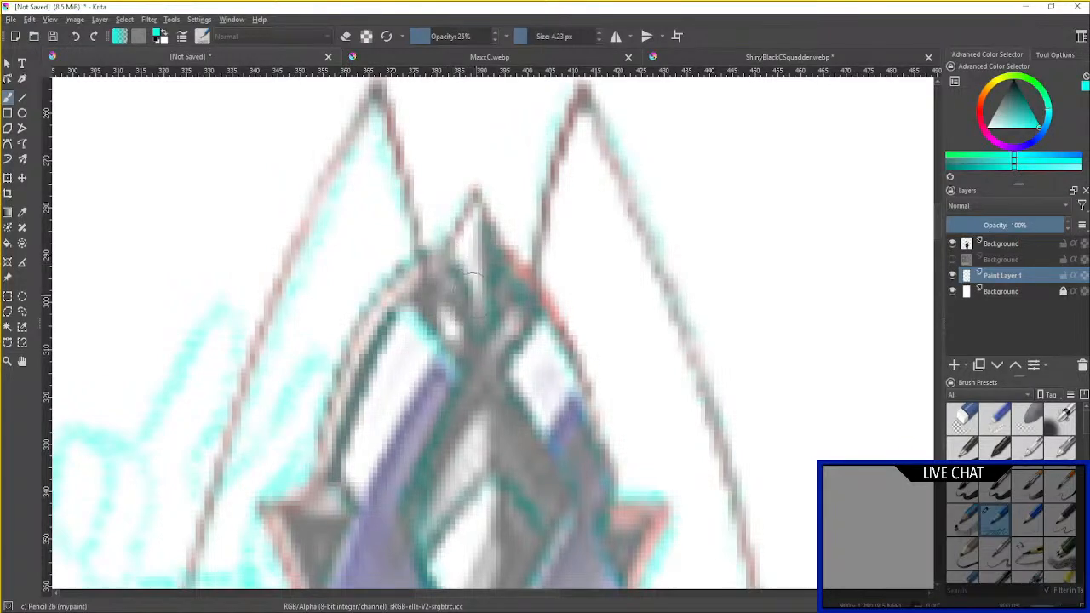
{"action": "left_click", "coordinate": [952, 243]}
{"action": "mouse_move", "coordinate": [950, 248]}
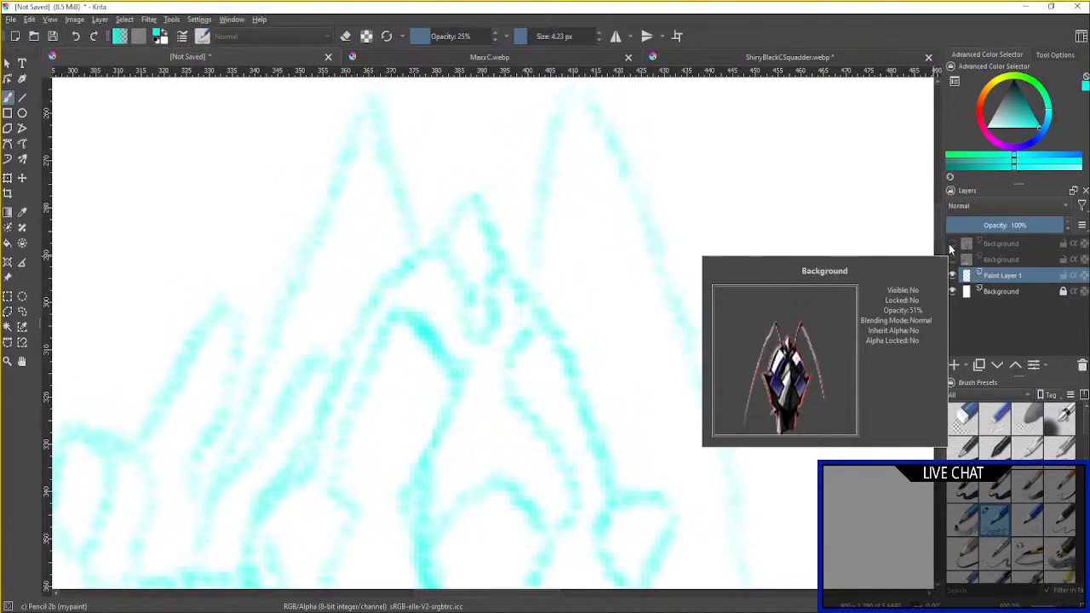
{"action": "left_click", "coordinate": [952, 243]}
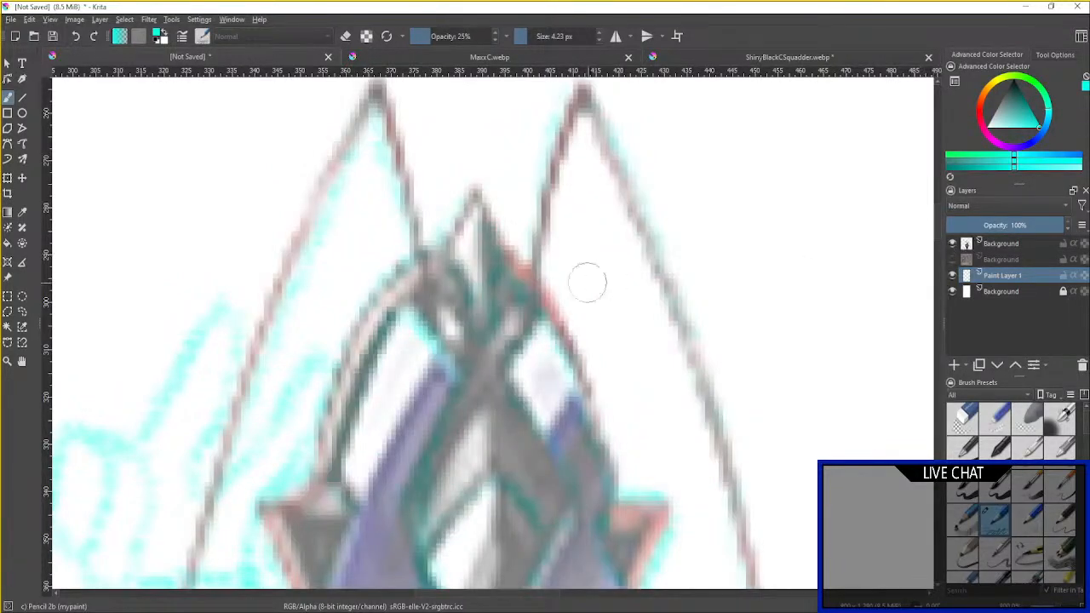
Examine the full-figure sketch to judge how the helmet head fits the body.
{"action": "scroll", "coordinate": [584, 282], "scroll_direction": "down", "scroll_amount": 3}
{"action": "scroll", "coordinate": [738, 274], "scroll_direction": "down", "scroll_amount": 4}
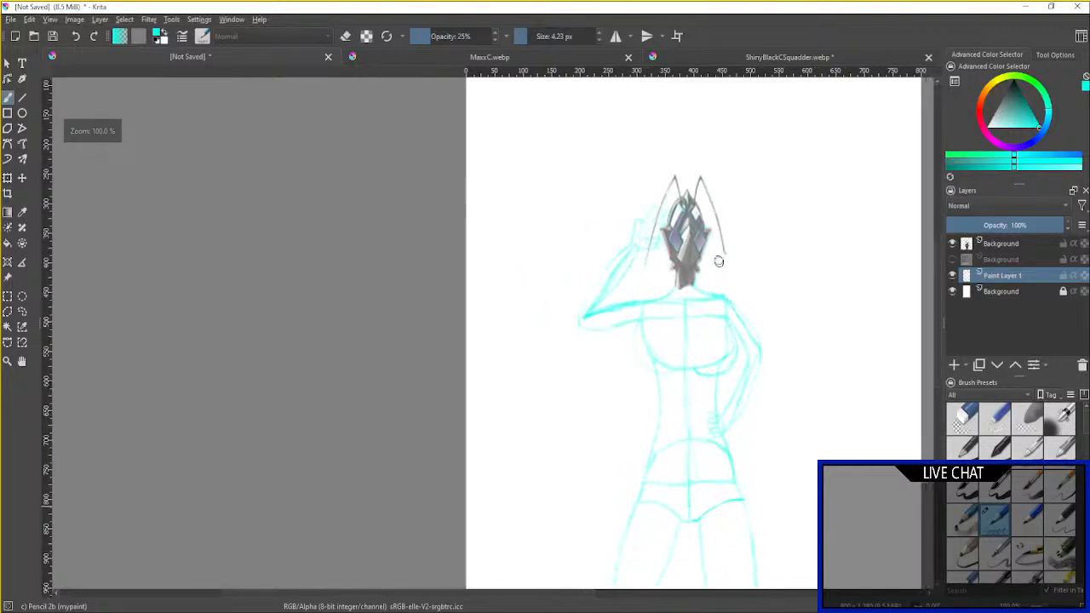
{"action": "left_click_drag", "start_coordinate": [751, 283], "coordinate": [738, 264]}
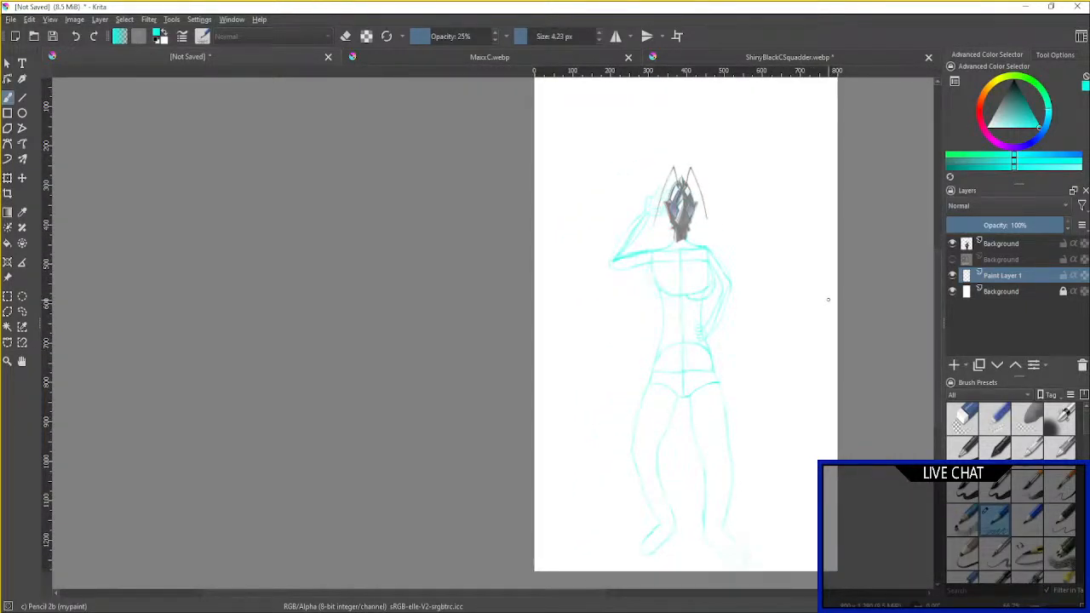
{"action": "scroll", "coordinate": [827, 299], "scroll_direction": "up", "scroll_amount": 1}
{"action": "mouse_move", "coordinate": [826, 302]}
{"action": "left_mouse_down"}
{"action": "mouse_move", "coordinate": [839, 248]}
{"action": "mouse_move", "coordinate": [812, 270]}
{"action": "mouse_move", "coordinate": [809, 324]}
{"action": "mouse_move", "coordinate": [795, 267]}
{"action": "mouse_move", "coordinate": [803, 207]}
{"action": "mouse_move", "coordinate": [795, 297]}
{"action": "mouse_move", "coordinate": [760, 305]}
{"action": "left_mouse_up"}
{"action": "scroll", "coordinate": [799, 310], "scroll_direction": "down", "scroll_amount": 1}
{"action": "scroll", "coordinate": [798, 266], "scroll_direction": "up", "scroll_amount": 1}
{"action": "scroll", "coordinate": [803, 205], "scroll_direction": "down", "scroll_amount": 1}
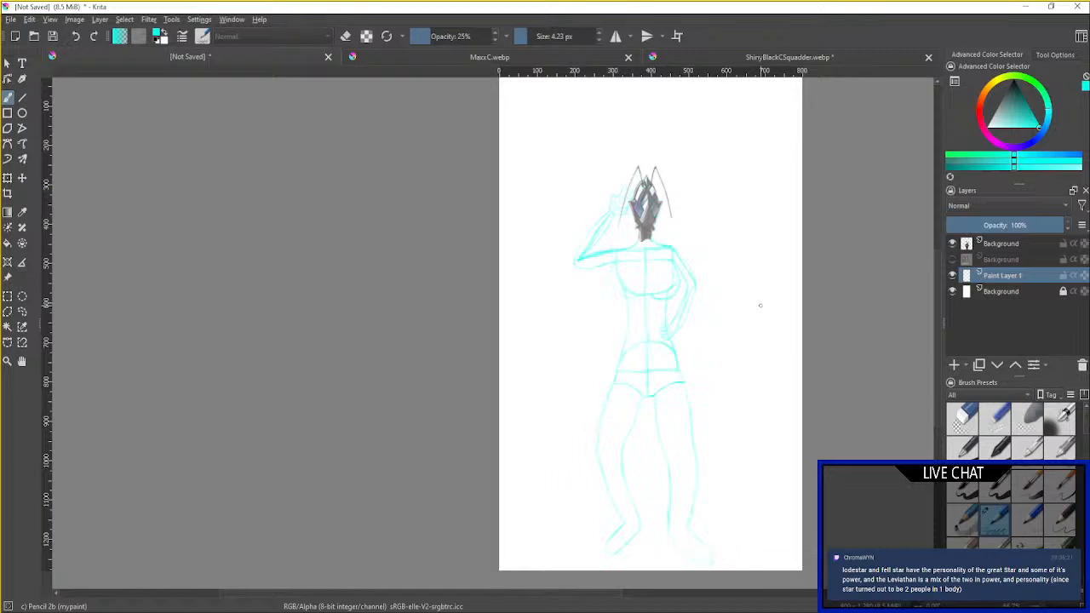
Close the ShinyBlackCSquadder.webp document without saving its changes, and close MaxxC.webp.
{"action": "left_click", "coordinate": [928, 58]}
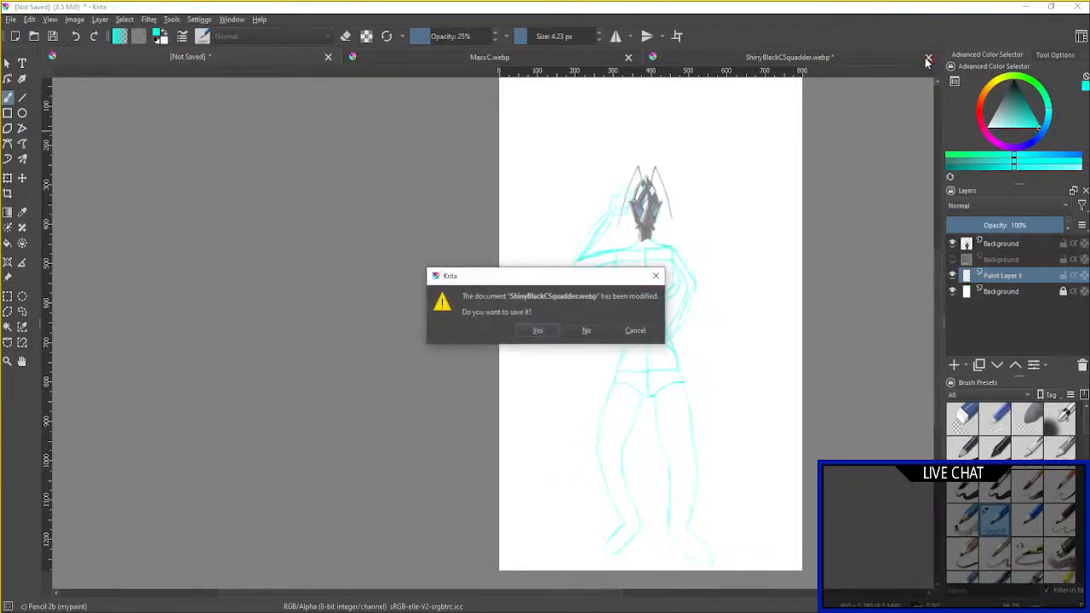
{"action": "left_click", "coordinate": [586, 332]}
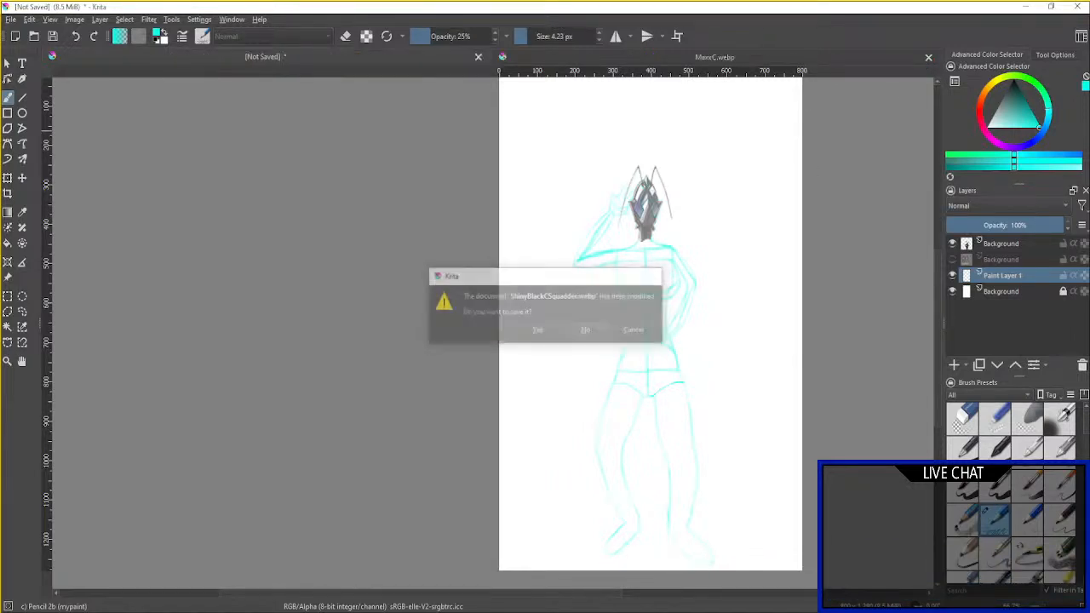
{"action": "left_click", "coordinate": [928, 56]}
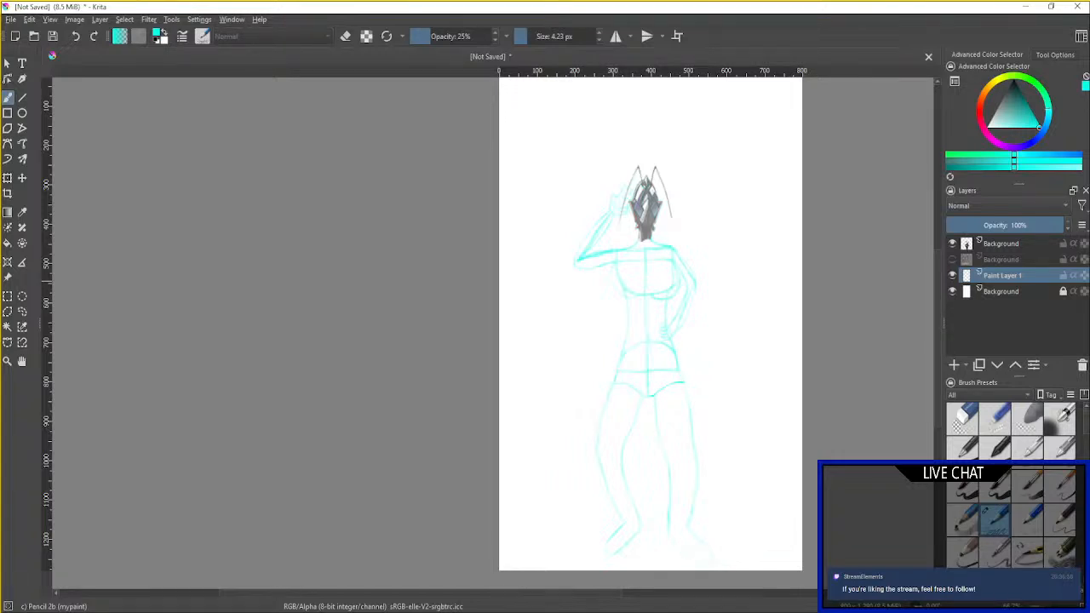
Set the opacity of the helmet reference layer to 100%.
{"action": "left_click", "coordinate": [1003, 243]}
{"action": "left_click", "coordinate": [1009, 225]}
{"action": "left_click_drag", "start_coordinate": [1010, 225], "coordinate": [1064, 225]}
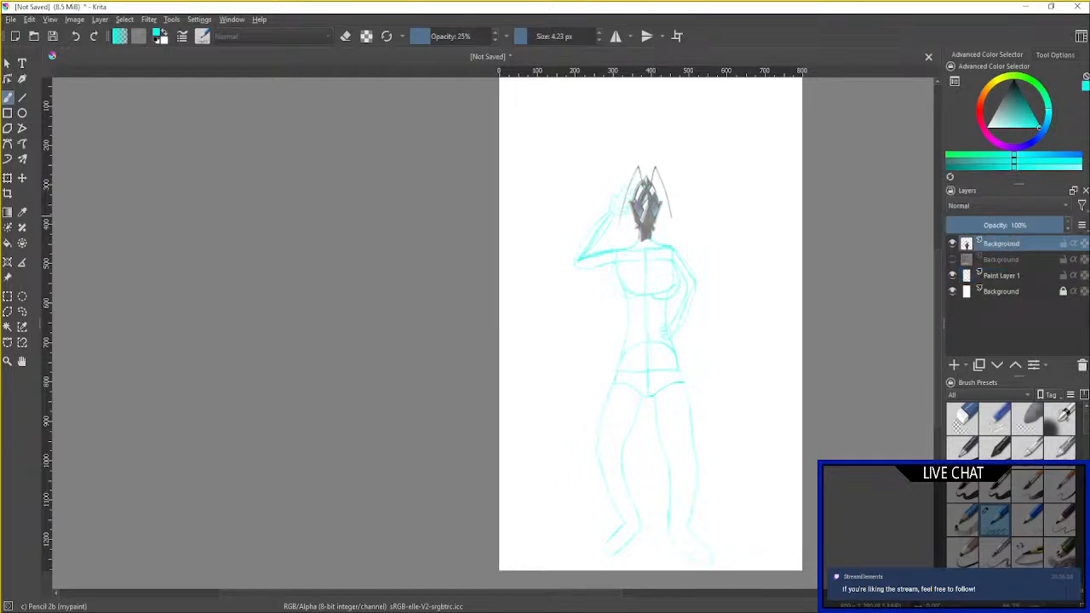
Show the card reference layer, move it off the head to the canvas's upper-right corner, and remove that layer.
{"action": "left_click", "coordinate": [969, 261]}
{"action": "left_click", "coordinate": [952, 260]}
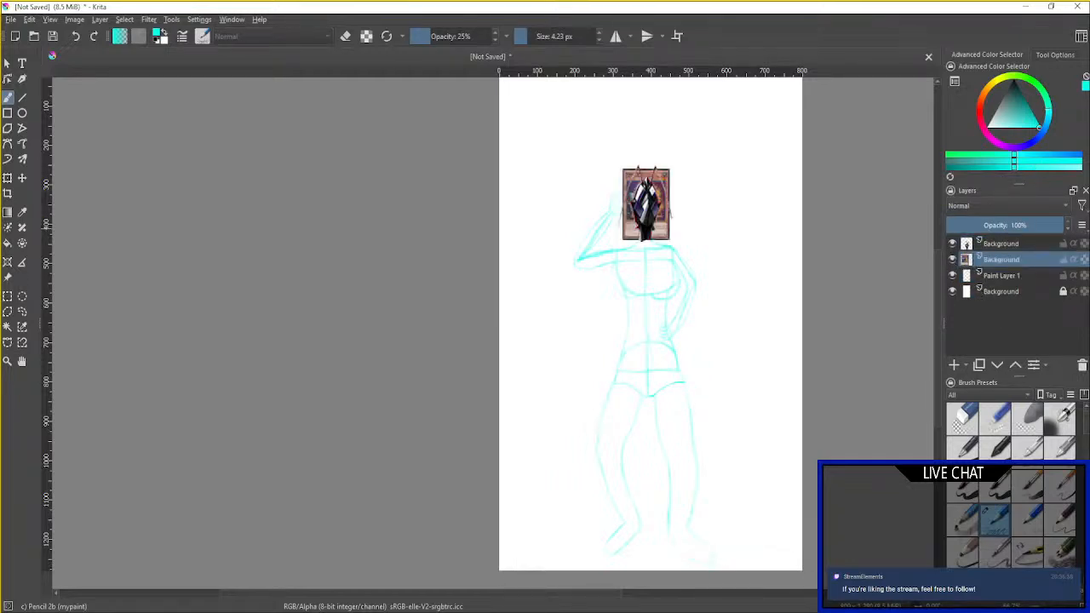
{"action": "left_click", "coordinate": [22, 178]}
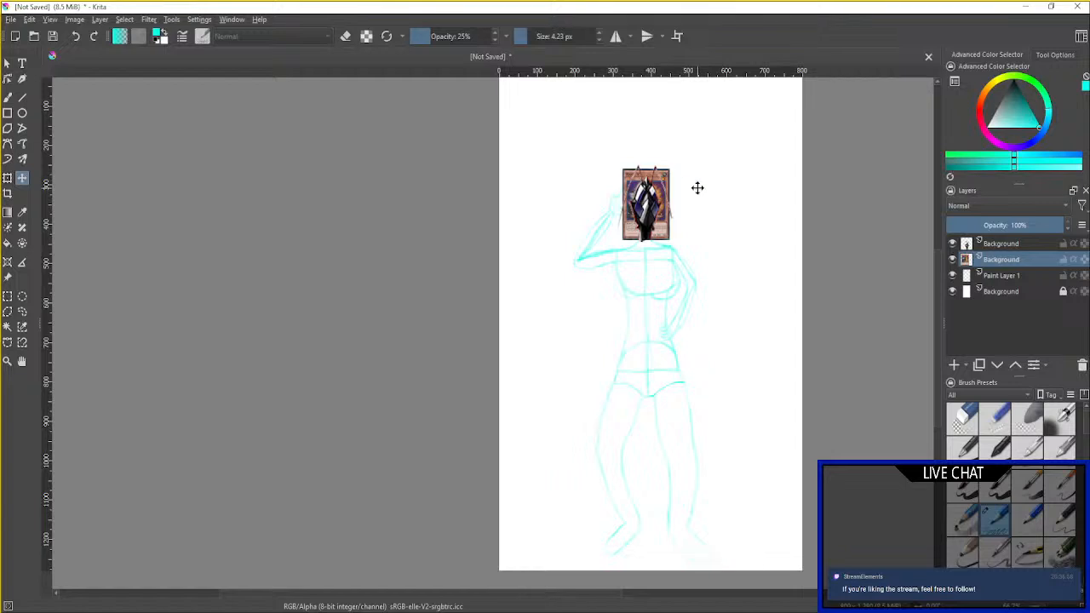
{"action": "left_click_drag", "start_coordinate": [693, 184], "coordinate": [808, 126]}
{"action": "left_click_drag", "start_coordinate": [812, 119], "coordinate": [856, 189]}
{"action": "right_click", "coordinate": [1015, 263]}
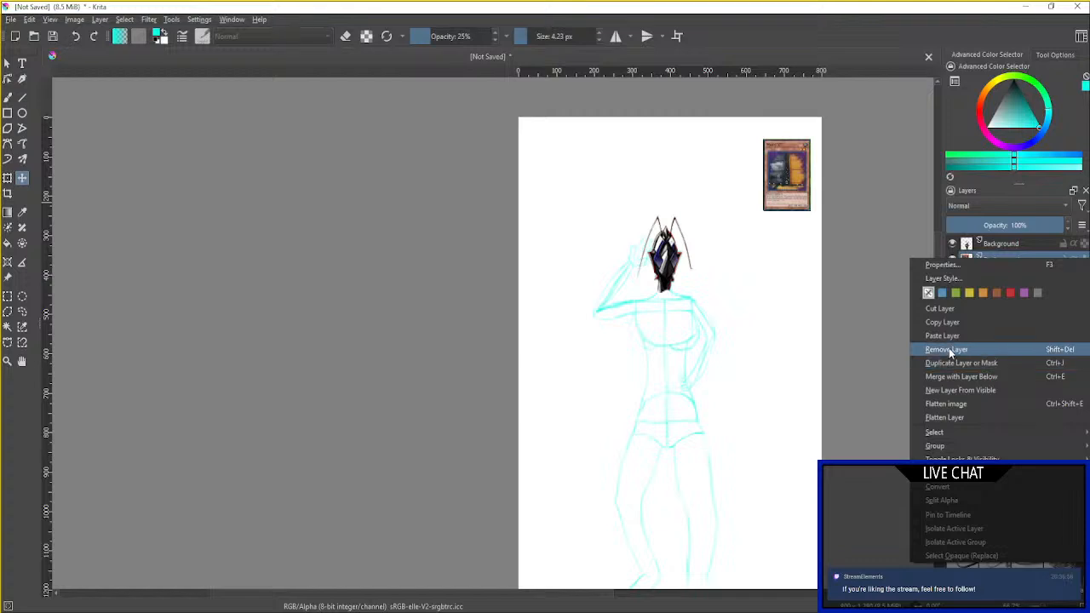
{"action": "left_click", "coordinate": [947, 349]}
{"action": "left_click", "coordinate": [12, 18]}
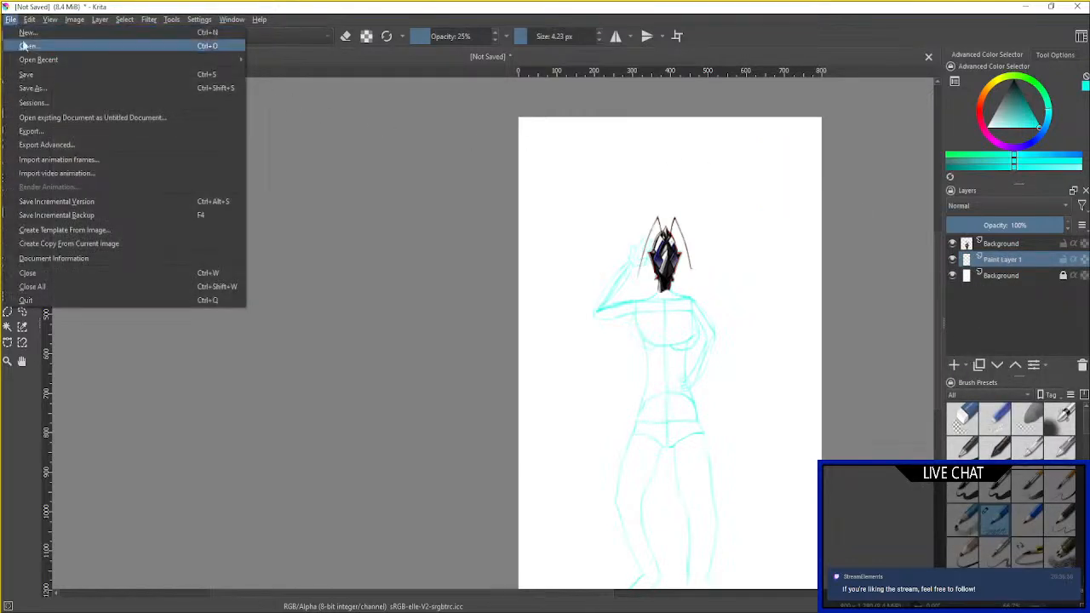
{"action": "key", "text": "Escape"}
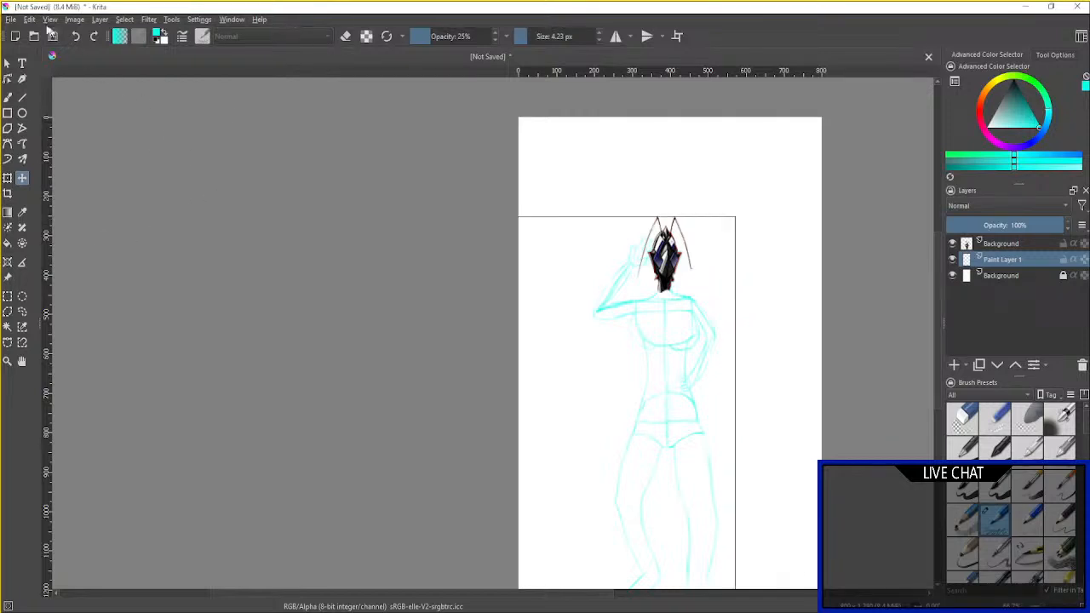
{"action": "left_click", "coordinate": [12, 20]}
{"action": "mouse_move", "coordinate": [31, 59]}
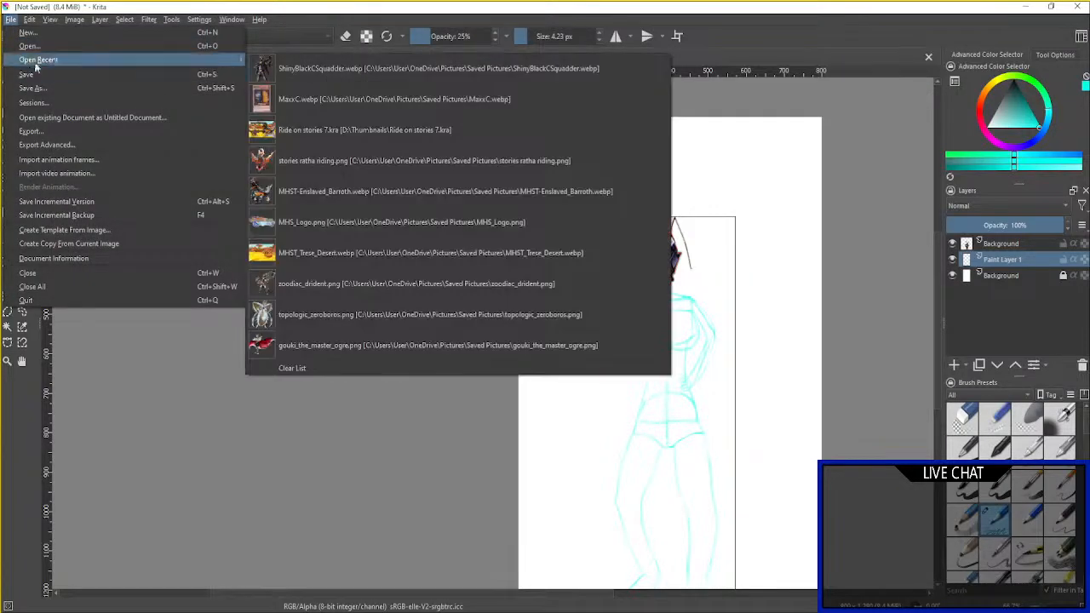
{"action": "left_click", "coordinate": [1027, 275]}
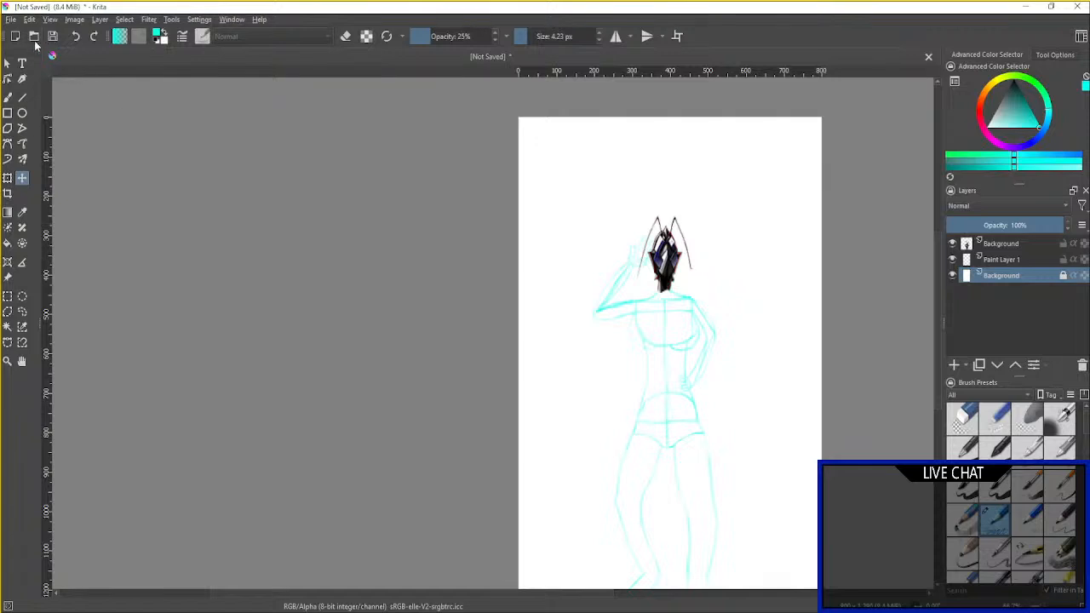
{"action": "left_click", "coordinate": [11, 20]}
{"action": "left_click", "coordinate": [17, 37]}
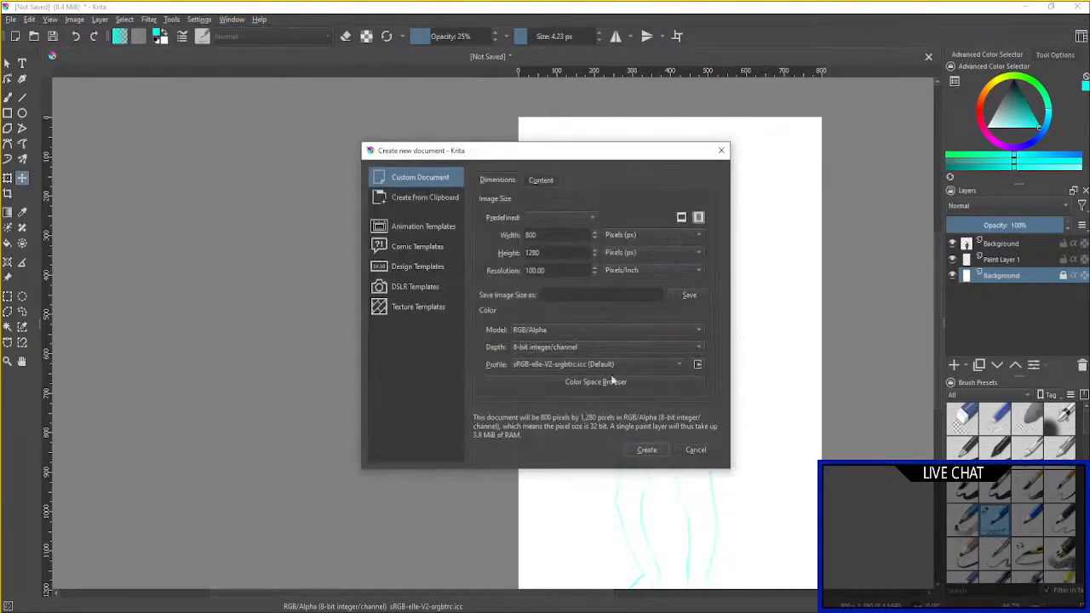
{"action": "left_click", "coordinate": [700, 449]}
Open the colour reference image minn c.png and copy its Background layer.
{"action": "left_click", "coordinate": [12, 21]}
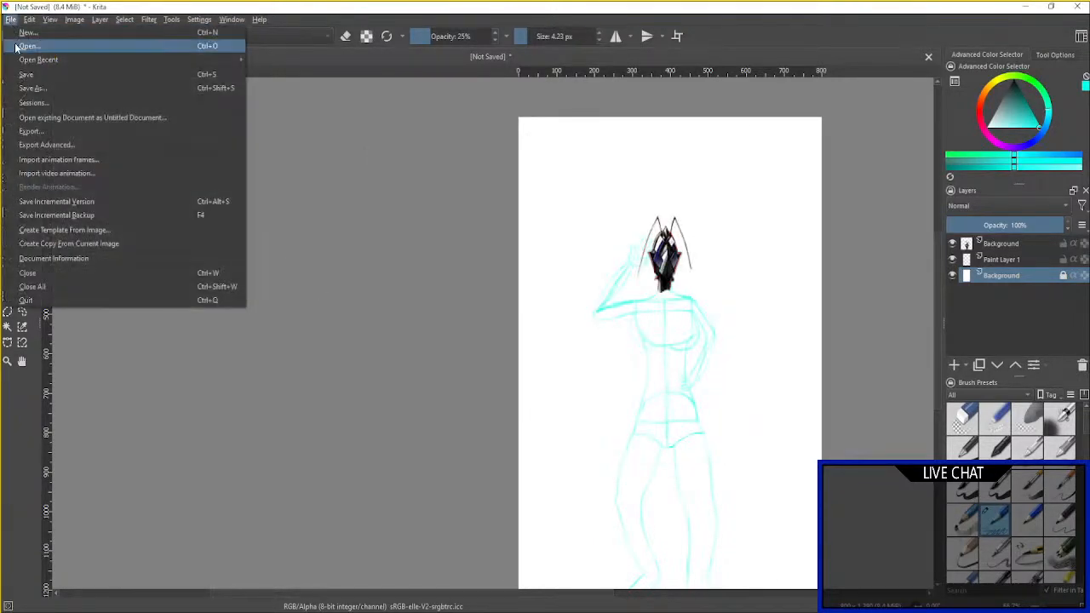
{"action": "left_click", "coordinate": [29, 47]}
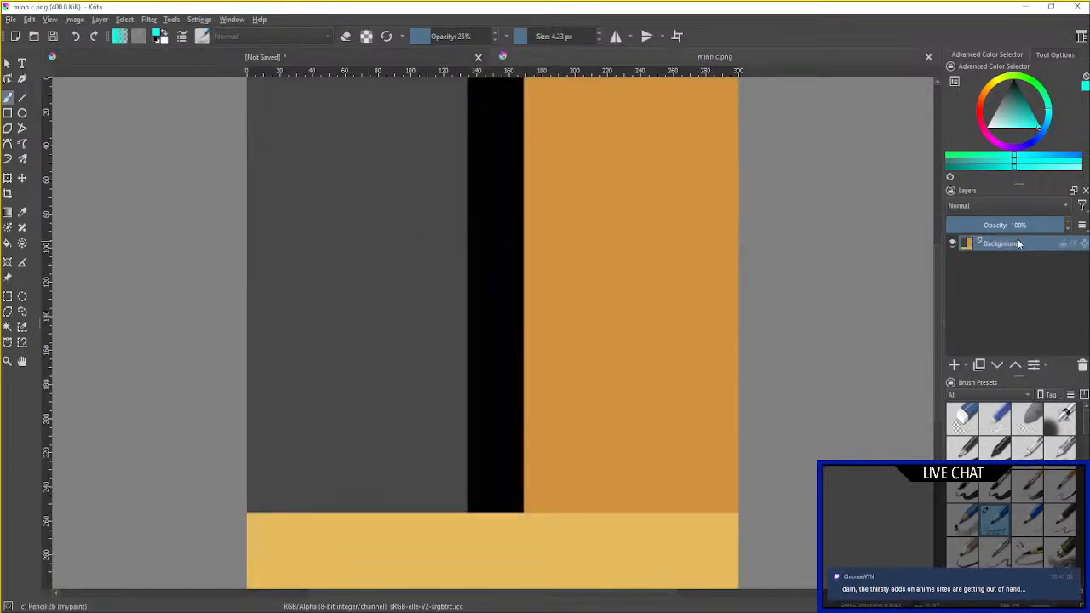
{"action": "right_click", "coordinate": [1016, 241]}
{"action": "left_click", "coordinate": [974, 302]}
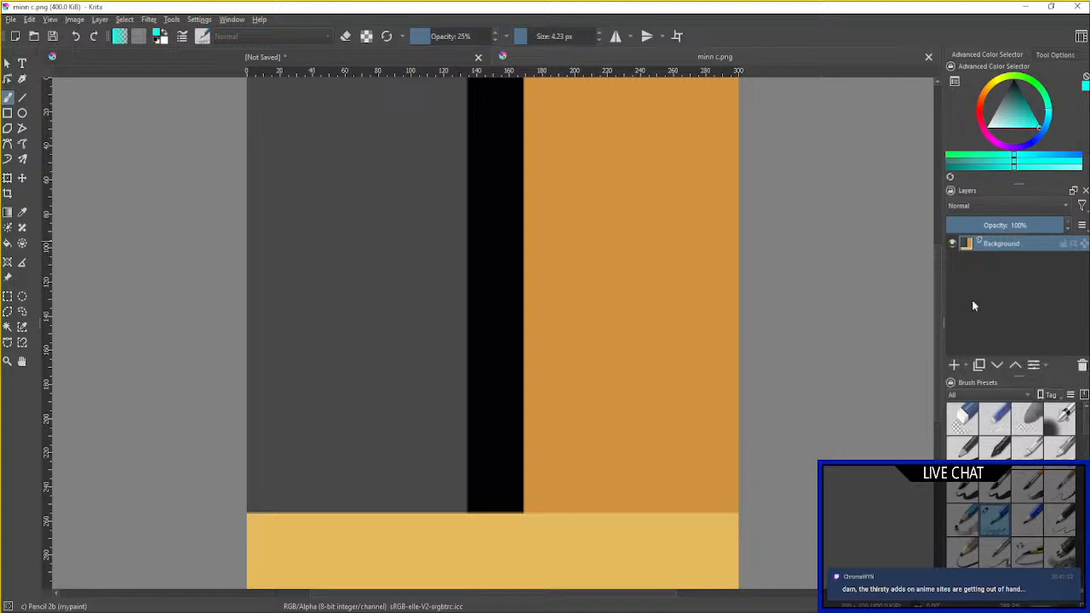
Paste the copied colour reference layer into the unsaved sketch document, directly above Paint Layer 1.
{"action": "left_click", "coordinate": [313, 61]}
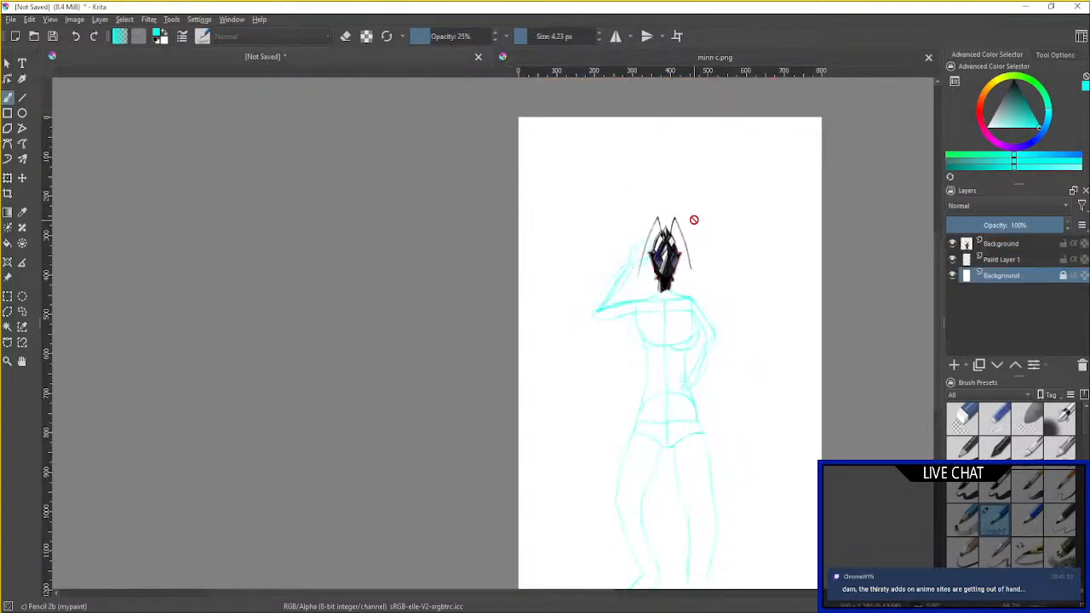
{"action": "left_click", "coordinate": [1018, 259]}
{"action": "right_click", "coordinate": [1013, 261]}
{"action": "left_click", "coordinate": [975, 338]}
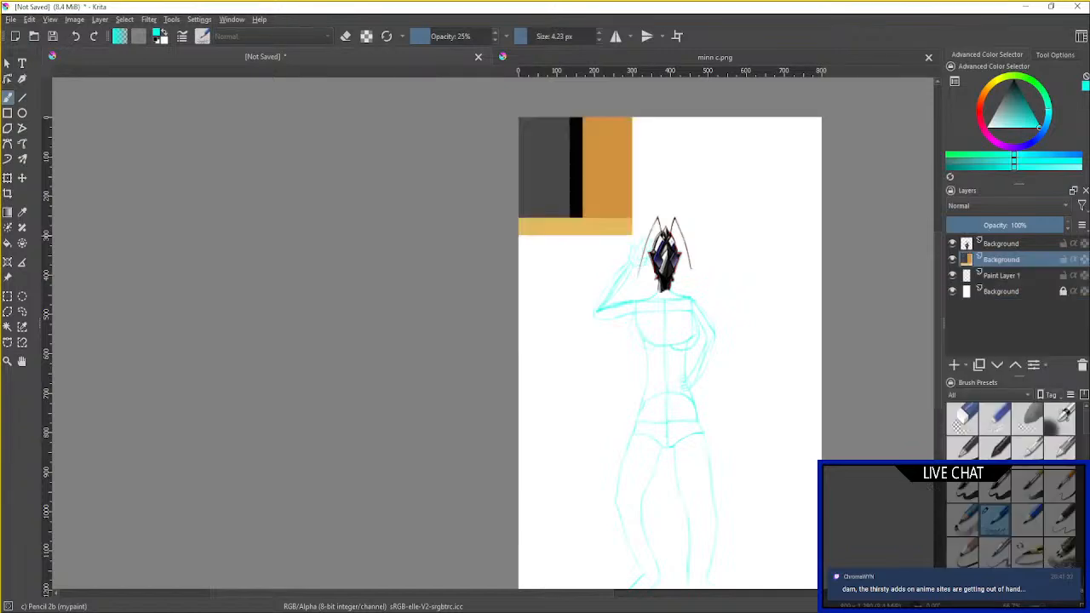
Move the pasted colour reference to the canvas's upper-right corner and scale it down to about 250 px wide.
{"action": "left_click", "coordinate": [22, 177]}
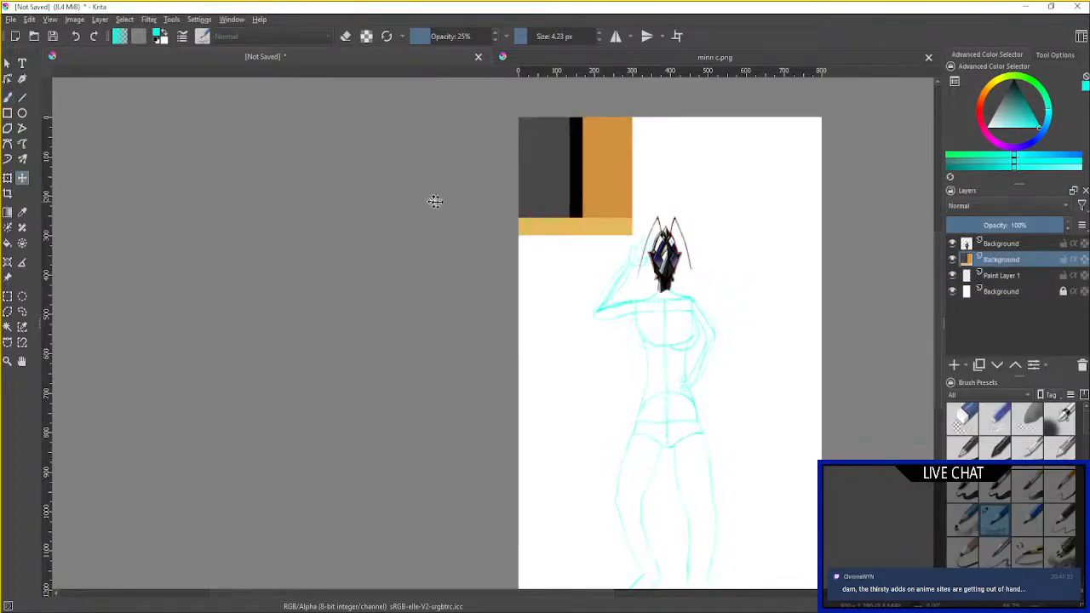
{"action": "left_click_drag", "start_coordinate": [545, 195], "coordinate": [745, 195]}
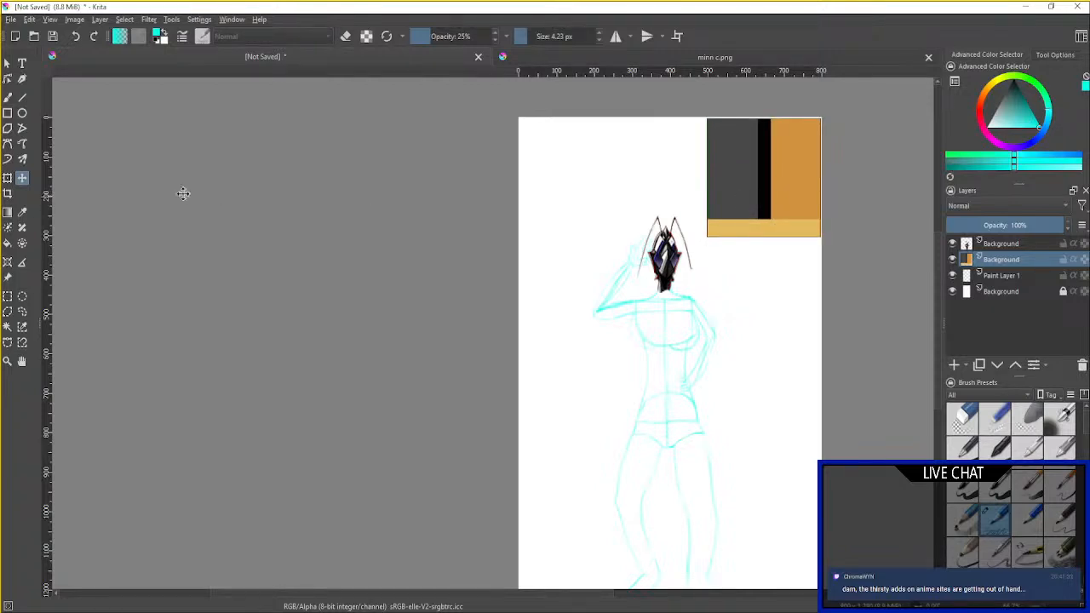
{"action": "left_click", "coordinate": [7, 177]}
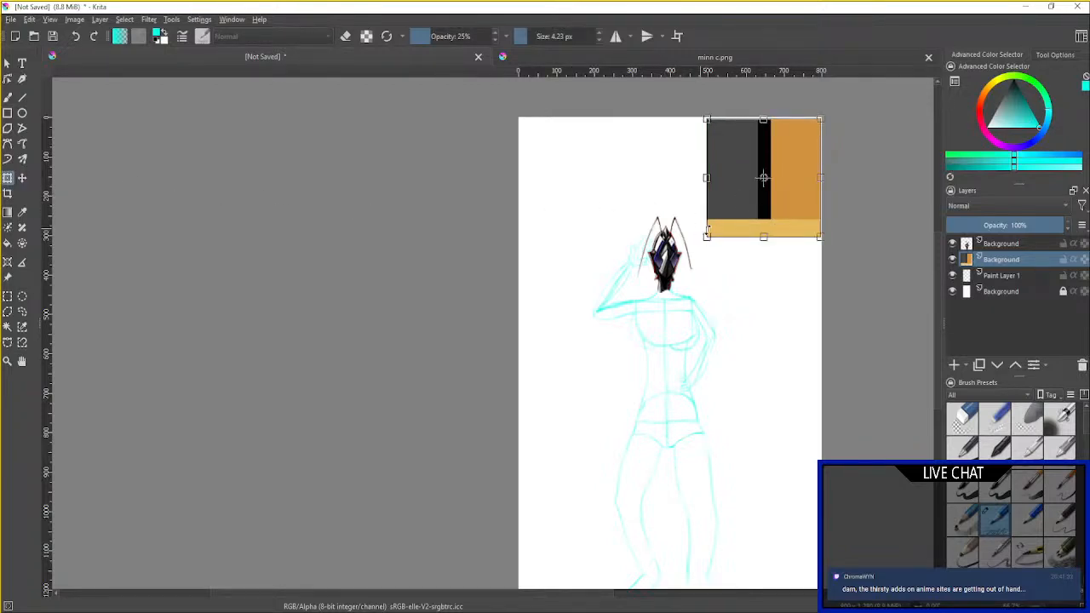
{"action": "left_click_drag", "start_coordinate": [706, 236], "coordinate": [773, 317]}
{"action": "scroll", "coordinate": [774, 208], "scroll_direction": "up", "scroll_amount": 3}
{"action": "left_click_drag", "start_coordinate": [735, 434], "coordinate": [726, 357]}
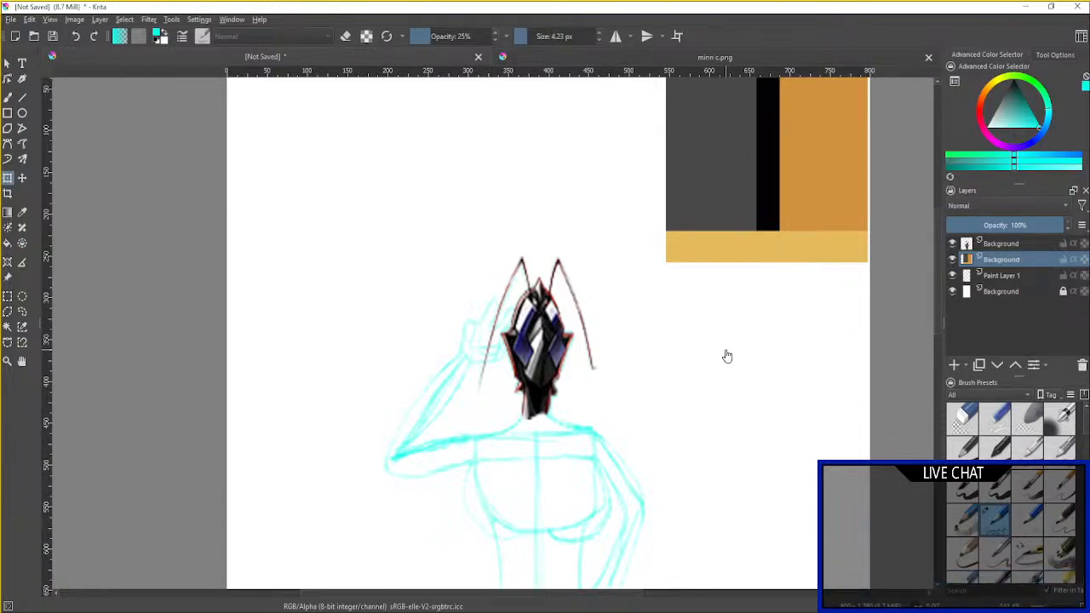
{"action": "scroll", "coordinate": [727, 356], "scroll_direction": "down", "scroll_amount": 5}
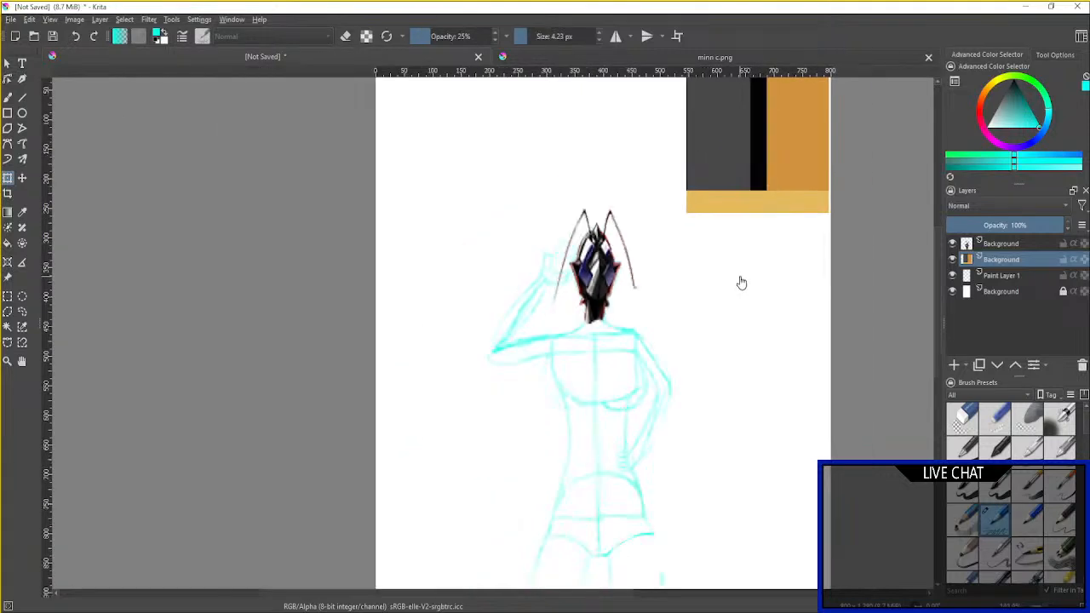
{"action": "scroll", "coordinate": [737, 251], "scroll_direction": "up", "scroll_amount": 2}
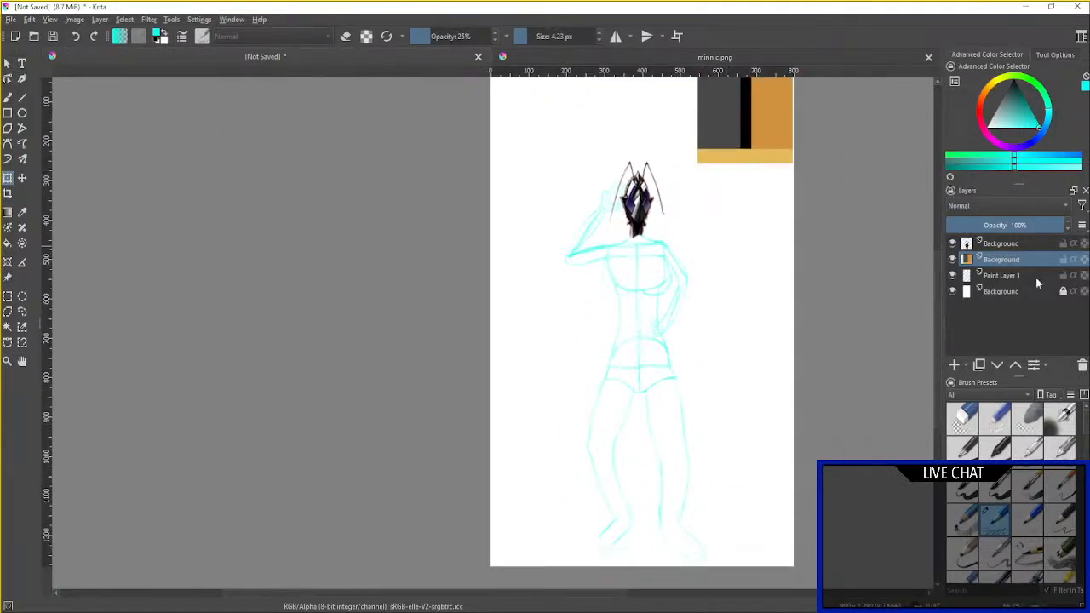
Close minn c.png and save the sketch document as Sexx C.kra.
{"action": "left_click", "coordinate": [1004, 276]}
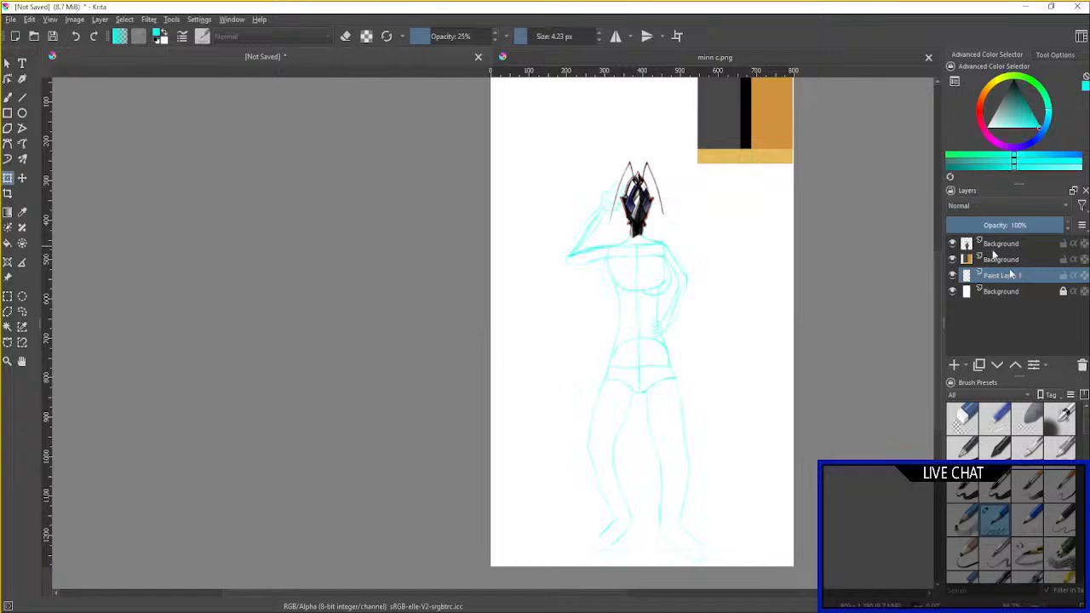
{"action": "left_click", "coordinate": [928, 57]}
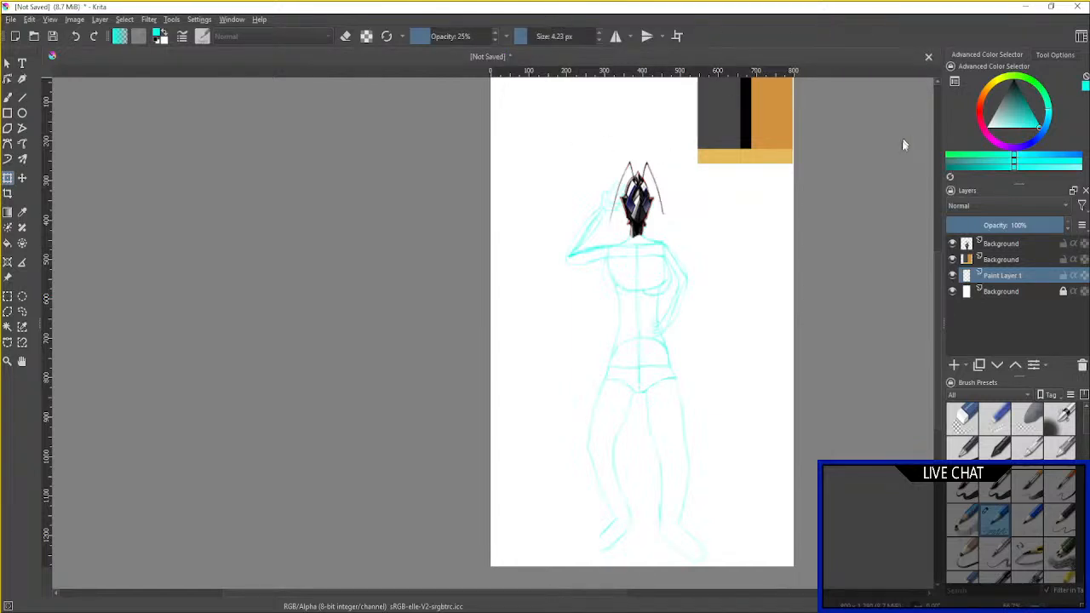
{"action": "left_click", "coordinate": [13, 20]}
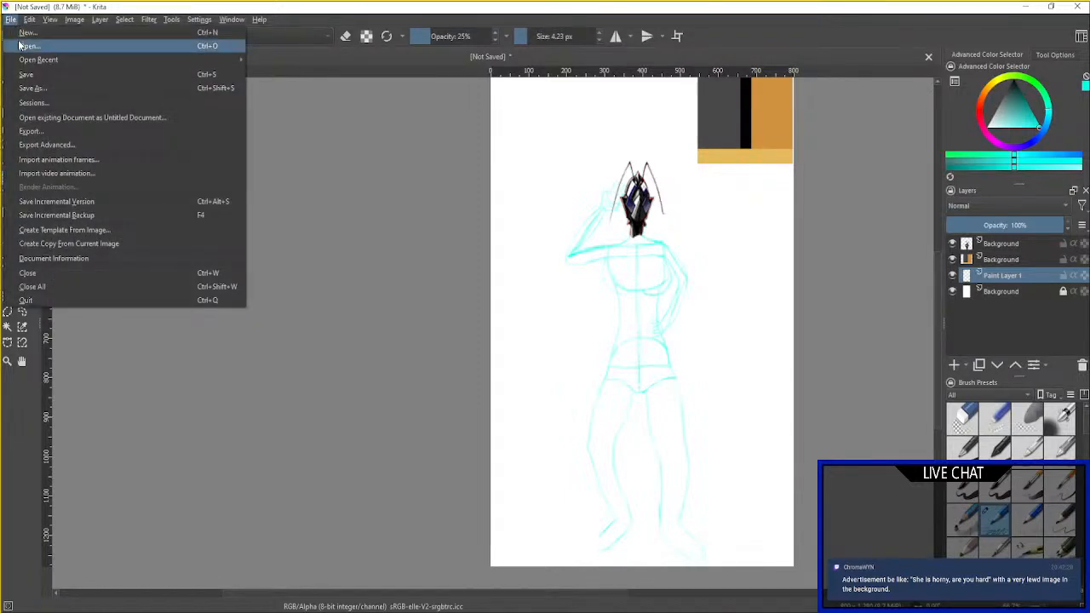
{"action": "left_click", "coordinate": [24, 86]}
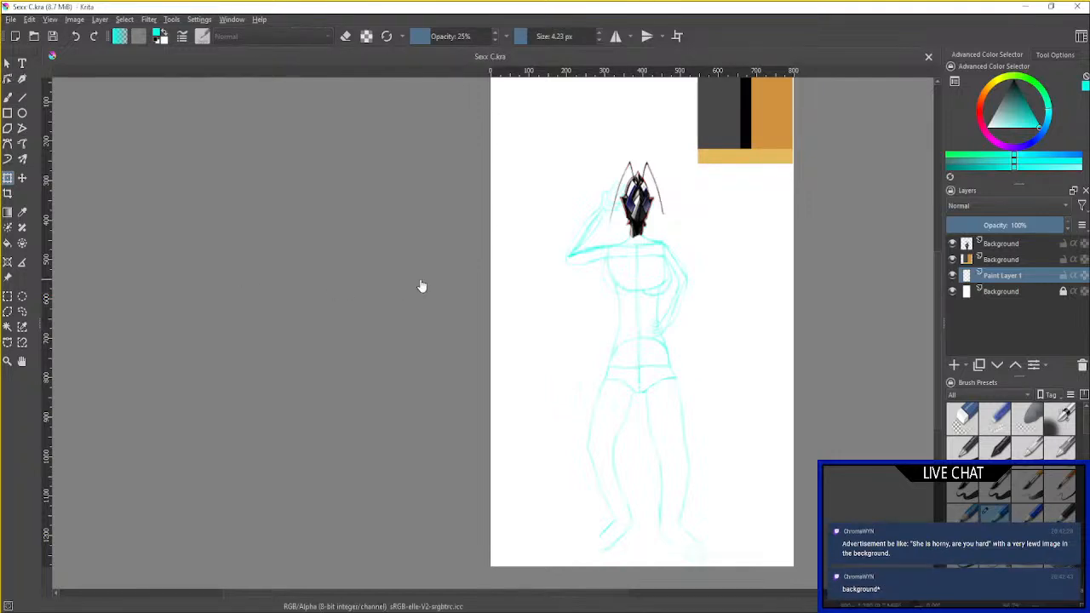
Hide the colour reference layer, and toggle the helmet layer off and on to check the cyan sketch beneath it.
{"action": "left_click", "coordinate": [952, 259]}
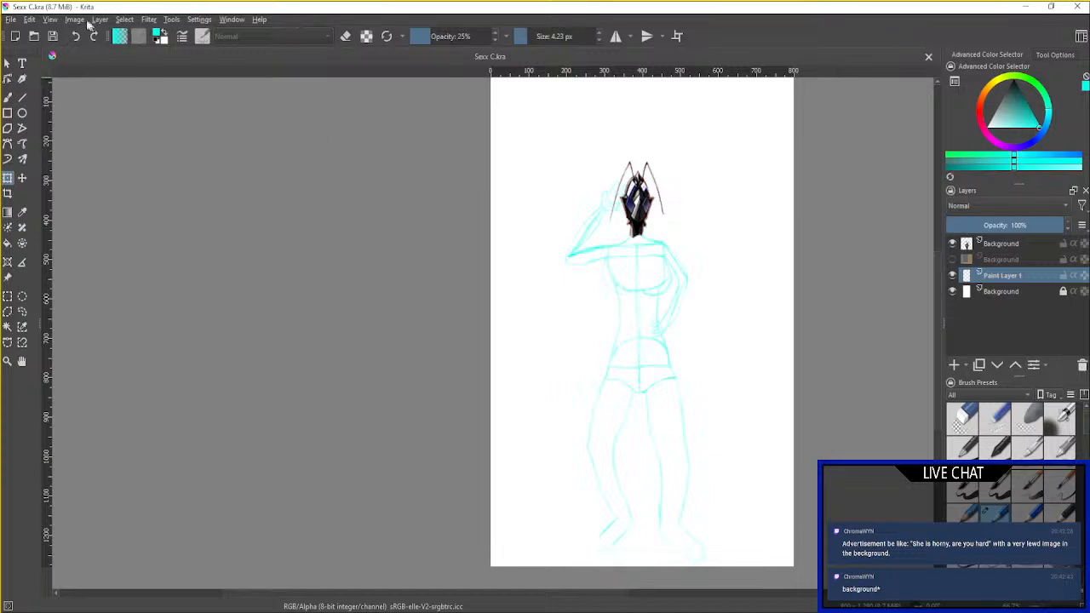
{"action": "left_click", "coordinate": [10, 19]}
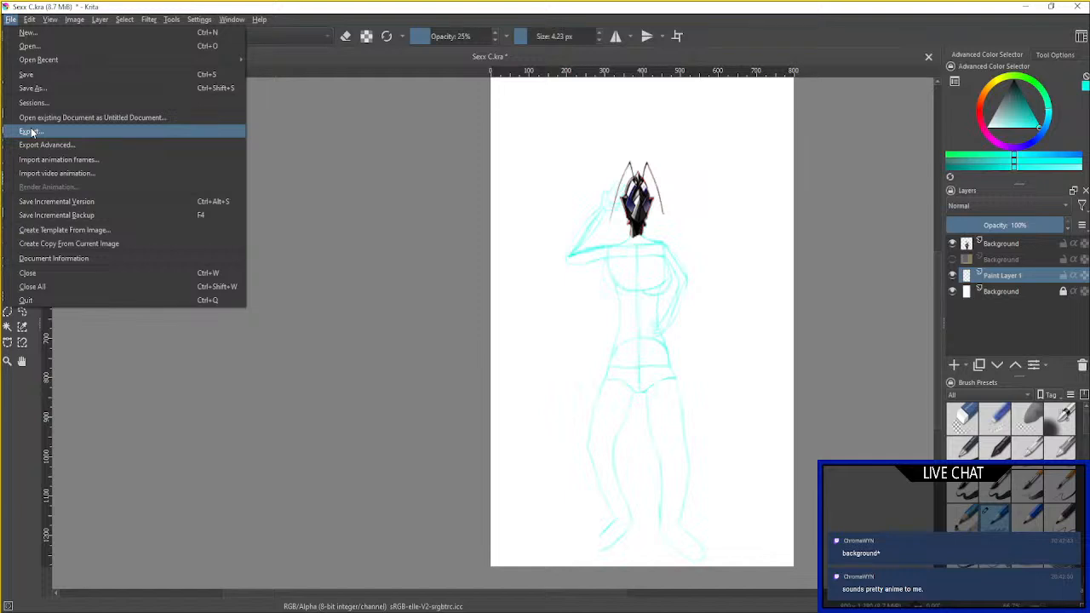
{"action": "left_click", "coordinate": [1010, 279]}
{"action": "left_click", "coordinate": [952, 244]}
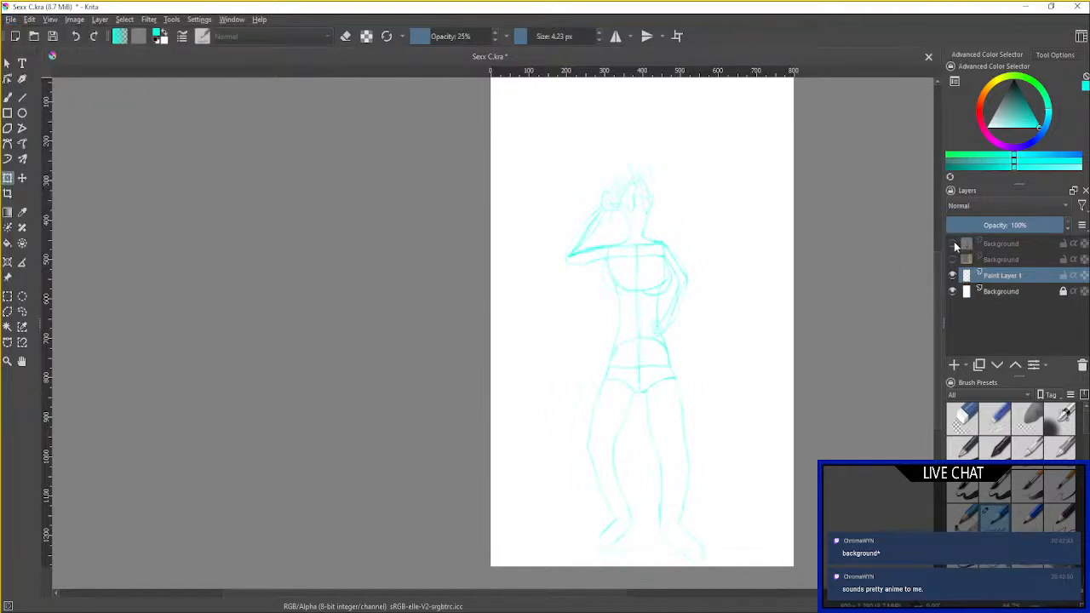
{"action": "left_click", "coordinate": [952, 243]}
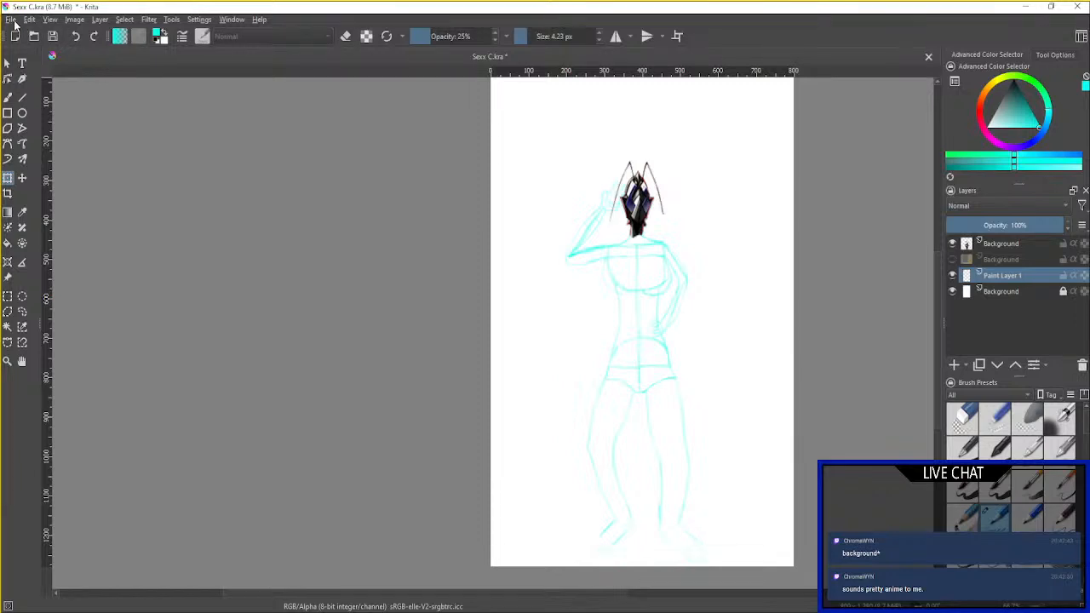
Move the helmet layer below Paint Layer 1 so the cyan sketch lines lie over it.
{"action": "double_click", "coordinate": [1013, 245]}
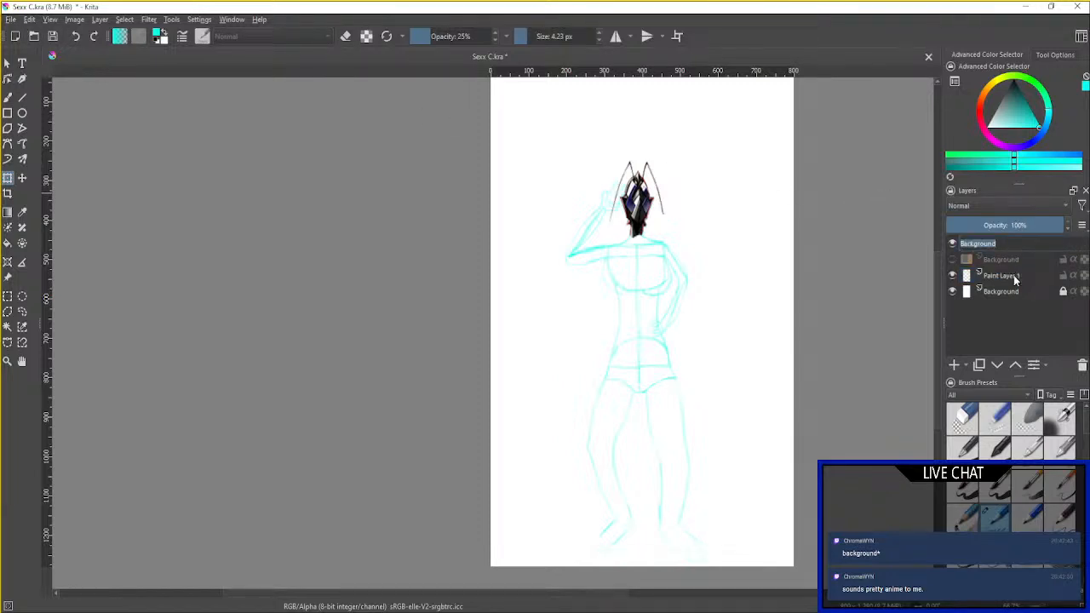
{"action": "left_click", "coordinate": [1023, 278]}
{"action": "left_click", "coordinate": [1023, 243]}
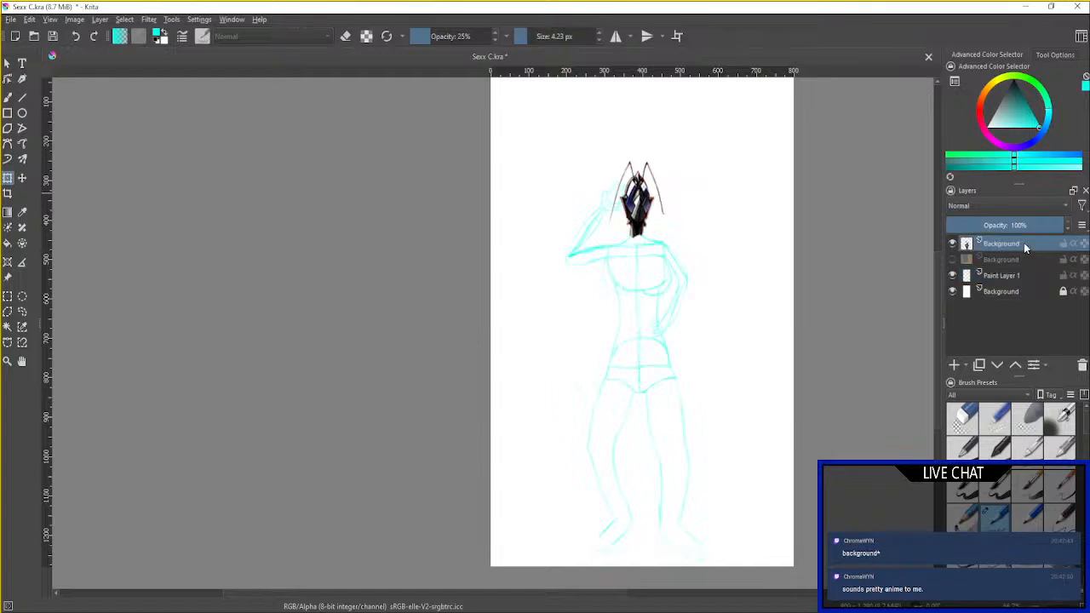
{"action": "left_click_drag", "start_coordinate": [1023, 247], "coordinate": [1023, 280]}
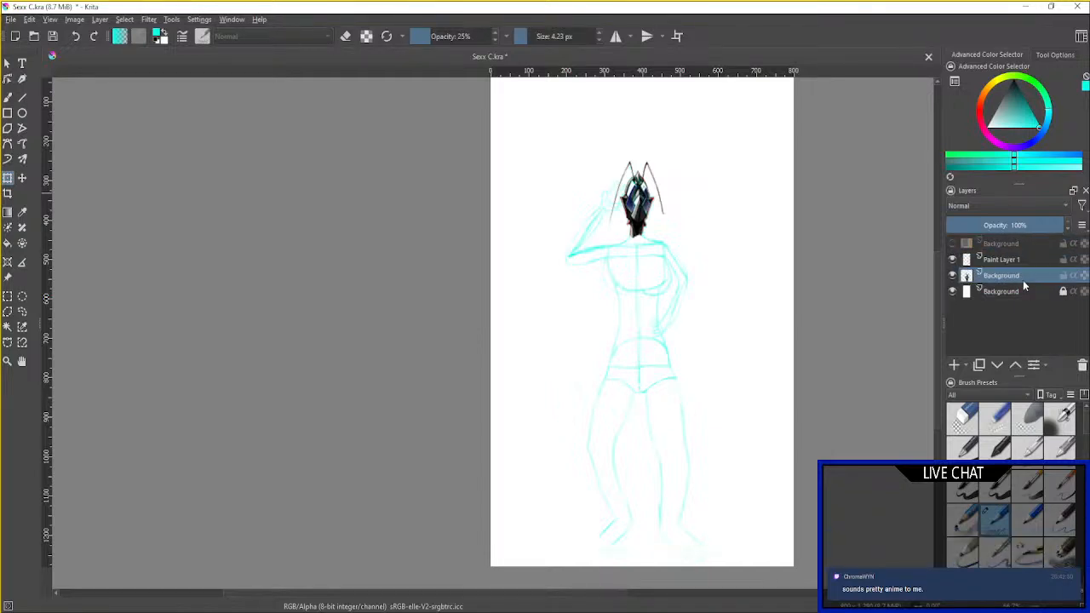
{"action": "left_click", "coordinate": [1023, 245]}
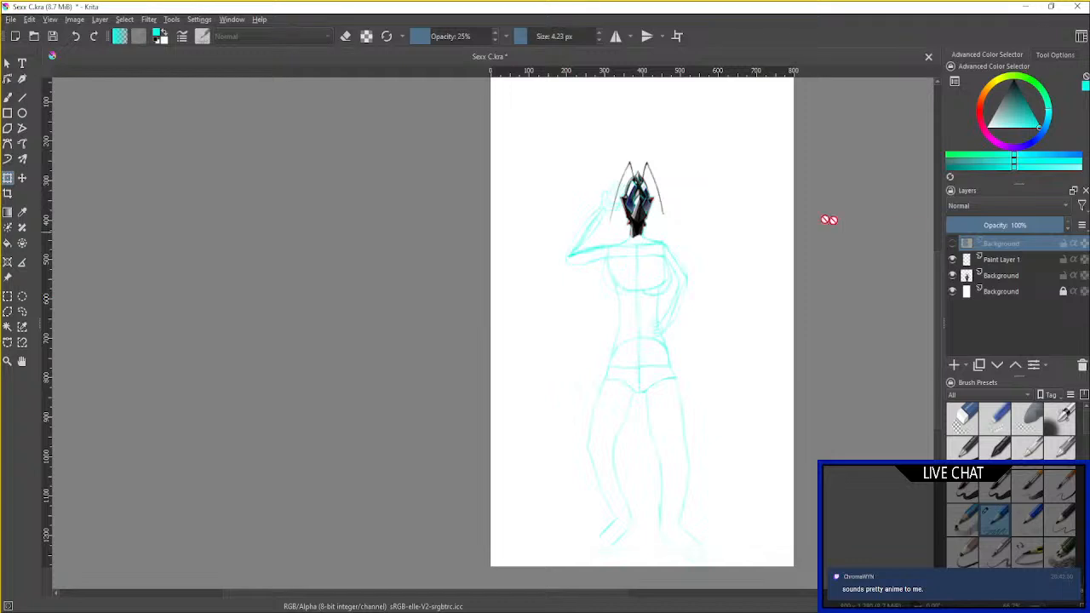
Export the drawing as the JPEG image Sexx C day 1.jpg at 80% quality.
{"action": "left_click", "coordinate": [12, 20]}
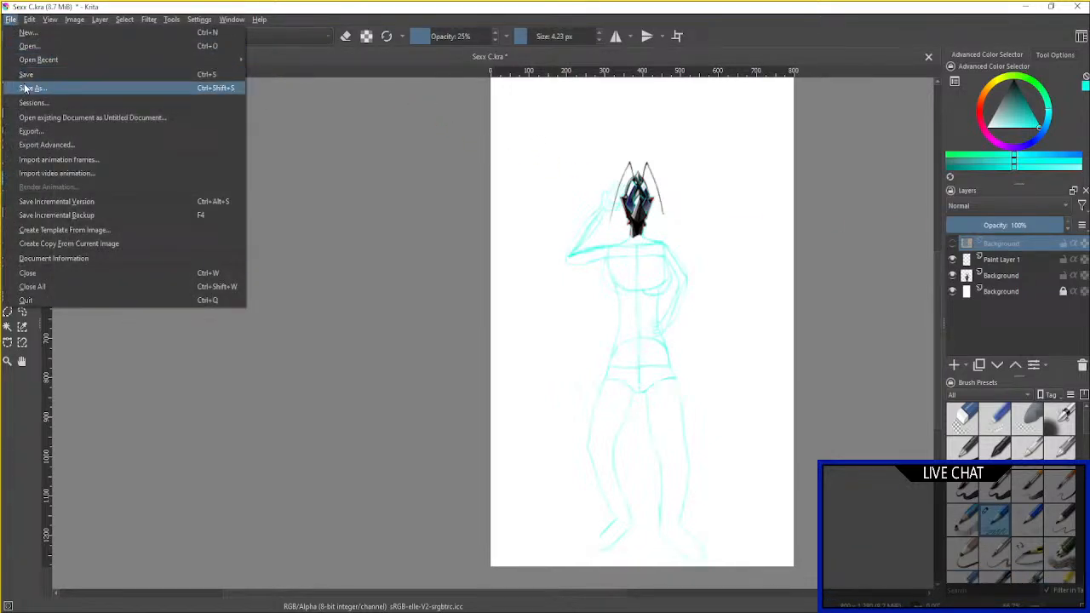
{"action": "left_click", "coordinate": [28, 131]}
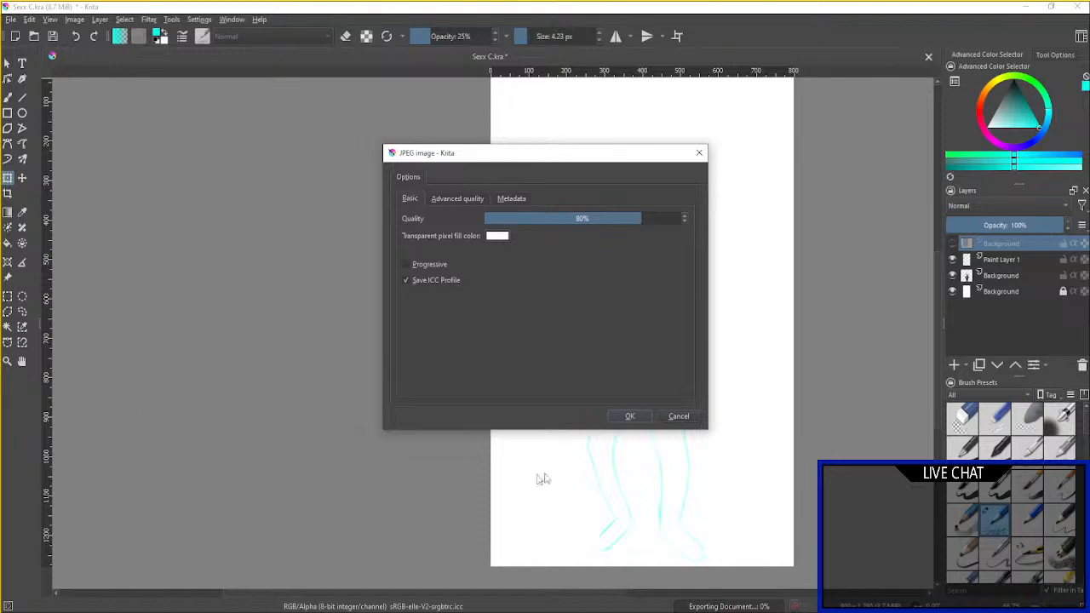
{"action": "left_click", "coordinate": [632, 417]}
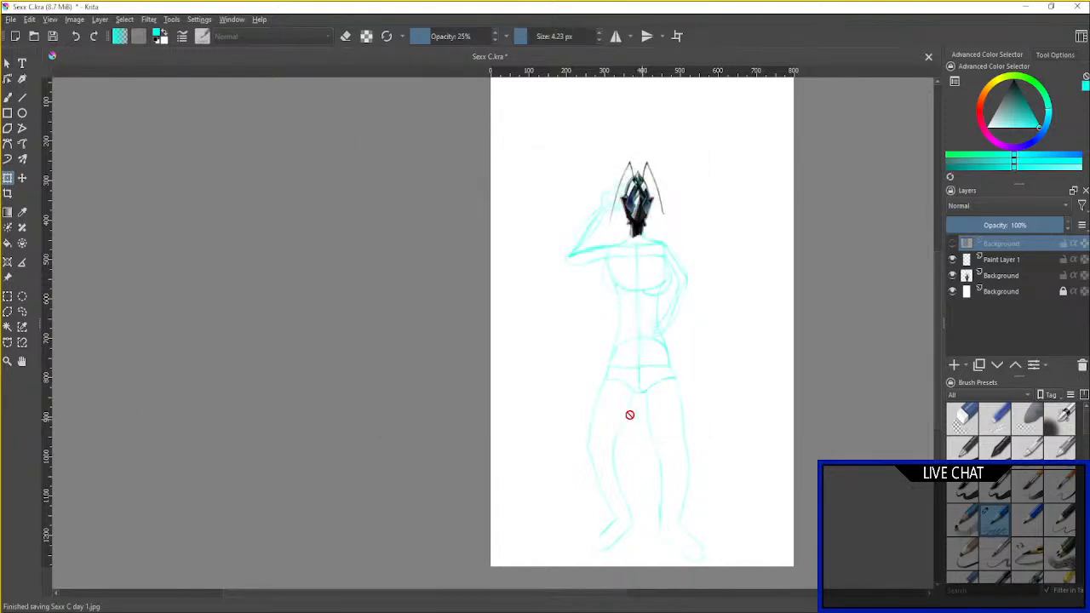
Move the helmet layer back to the top of the layer stack and show the colour reference layer.
{"action": "scroll", "coordinate": [764, 387], "scroll_direction": "up", "scroll_amount": 1}
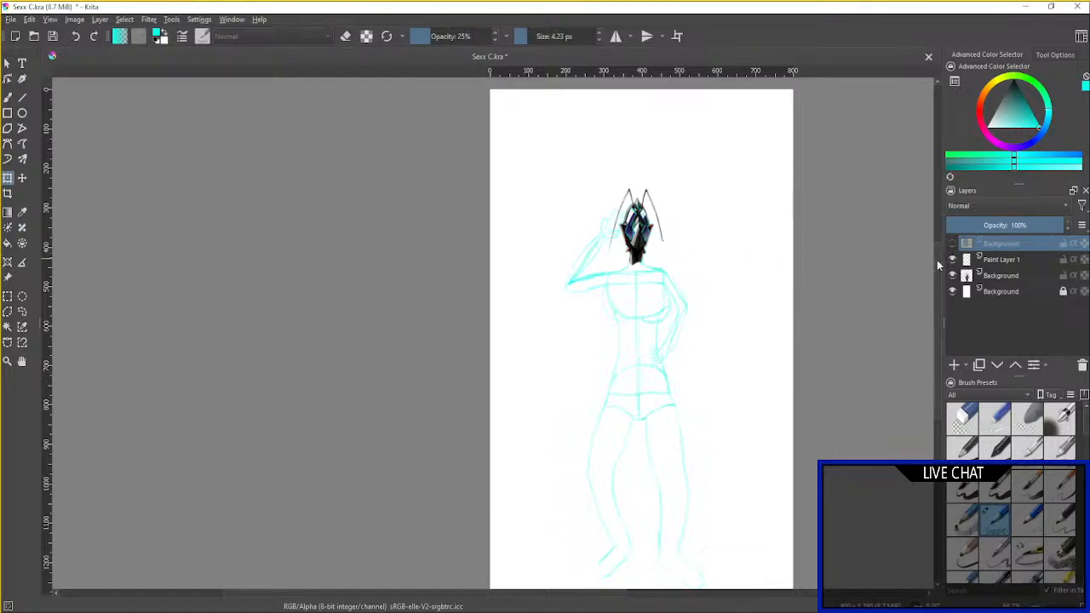
{"action": "left_click", "coordinate": [997, 277]}
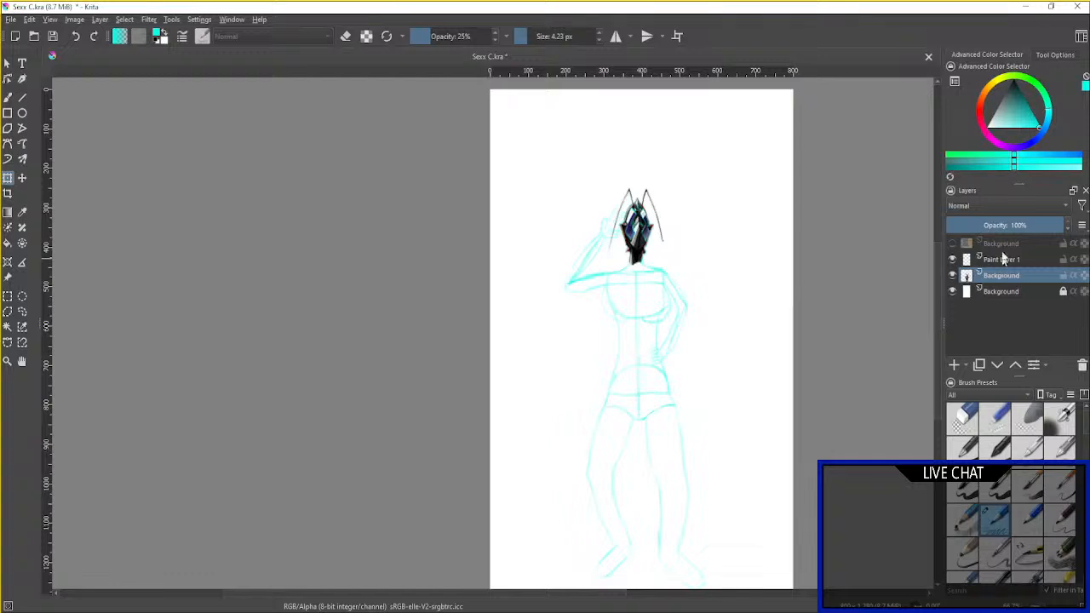
{"action": "left_click_drag", "start_coordinate": [1009, 279], "coordinate": [1005, 241]}
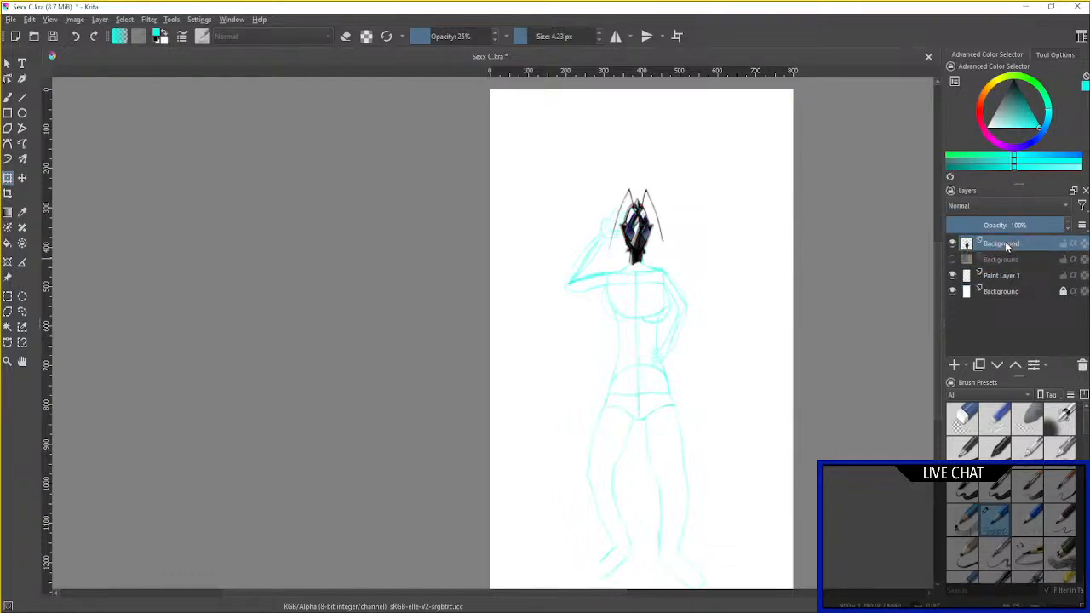
{"action": "left_click", "coordinate": [952, 260]}
Save the changes to Sexx C.kra and close the document.
{"action": "left_click", "coordinate": [11, 19]}
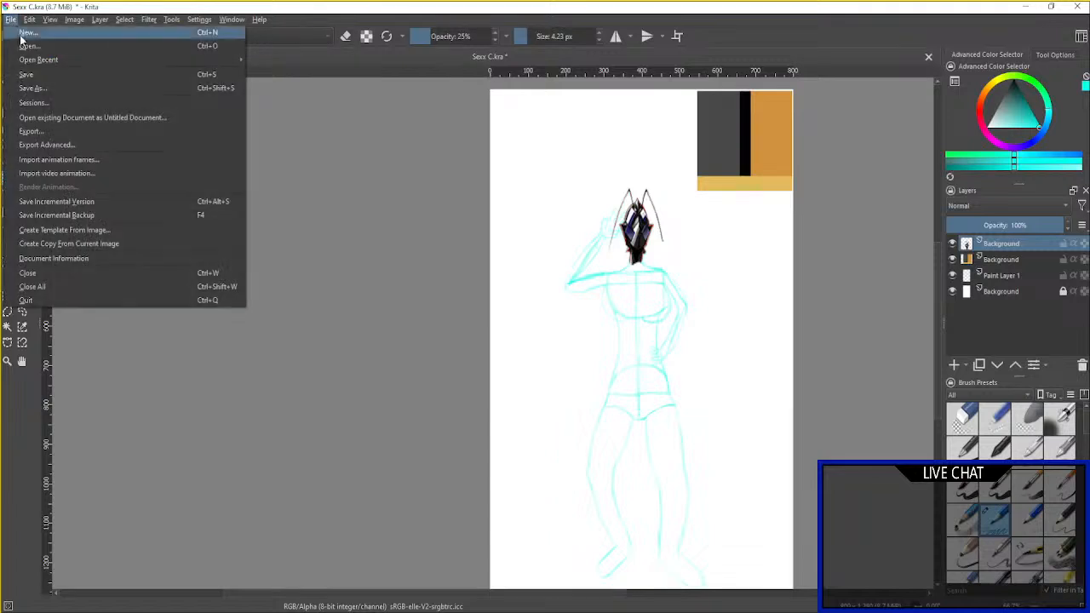
{"action": "left_click", "coordinate": [31, 76]}
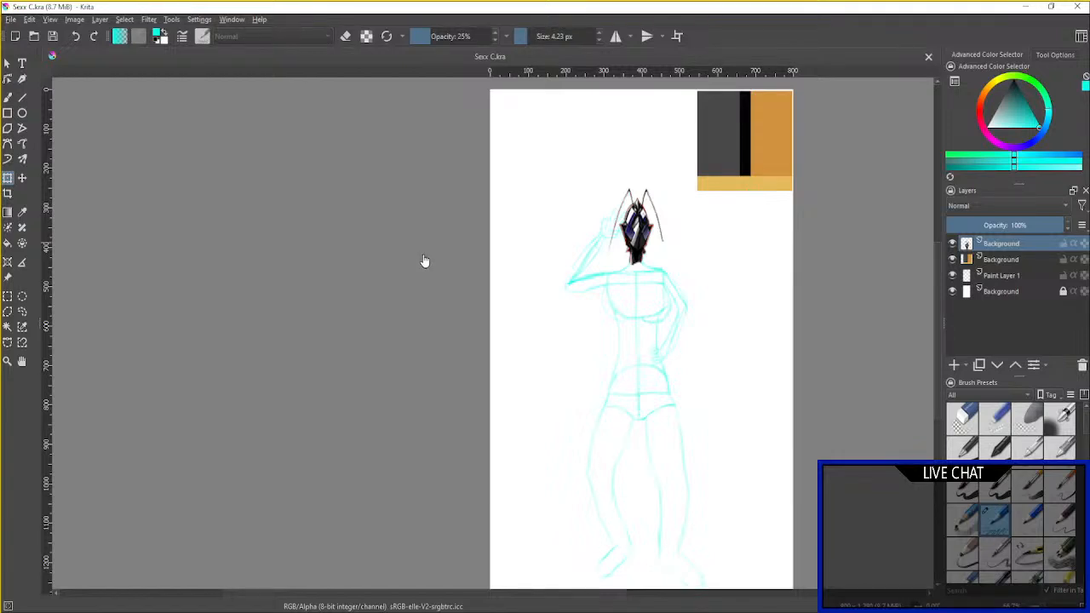
{"action": "left_click", "coordinate": [927, 57]}
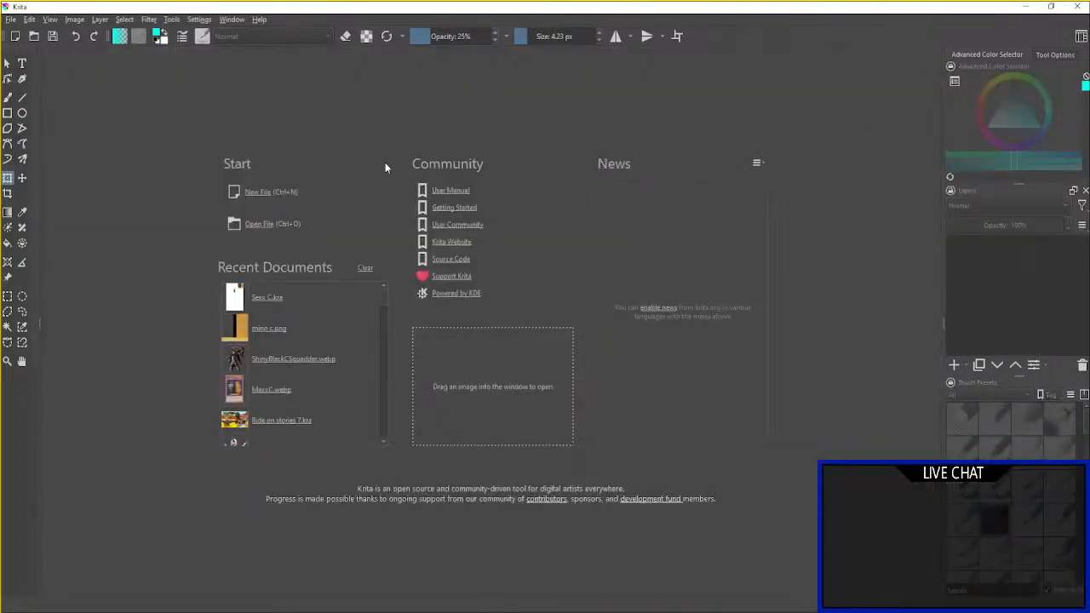